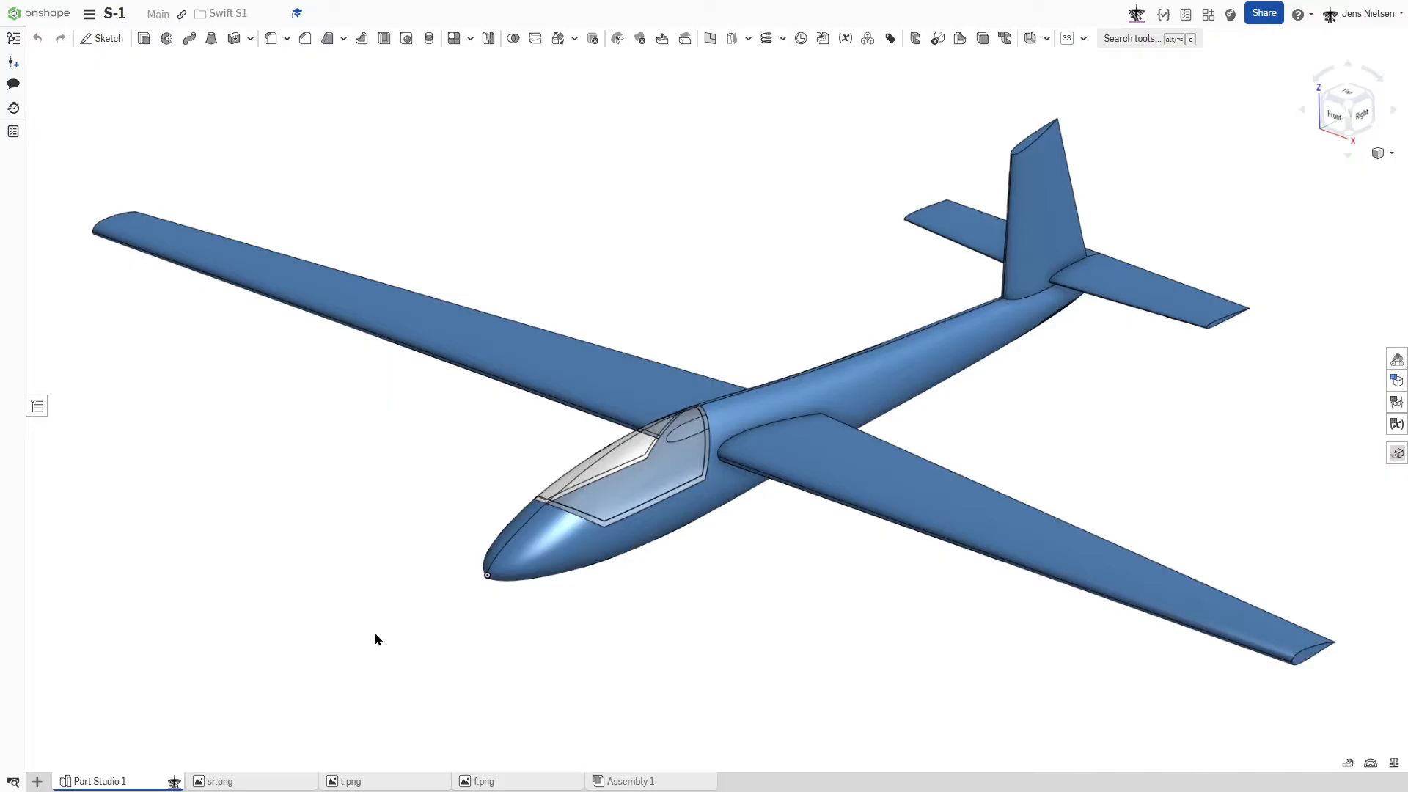
# - Review the side, top and front reference images sr.png, t.png and f.png
pyautogui.moveTo(268, 779)
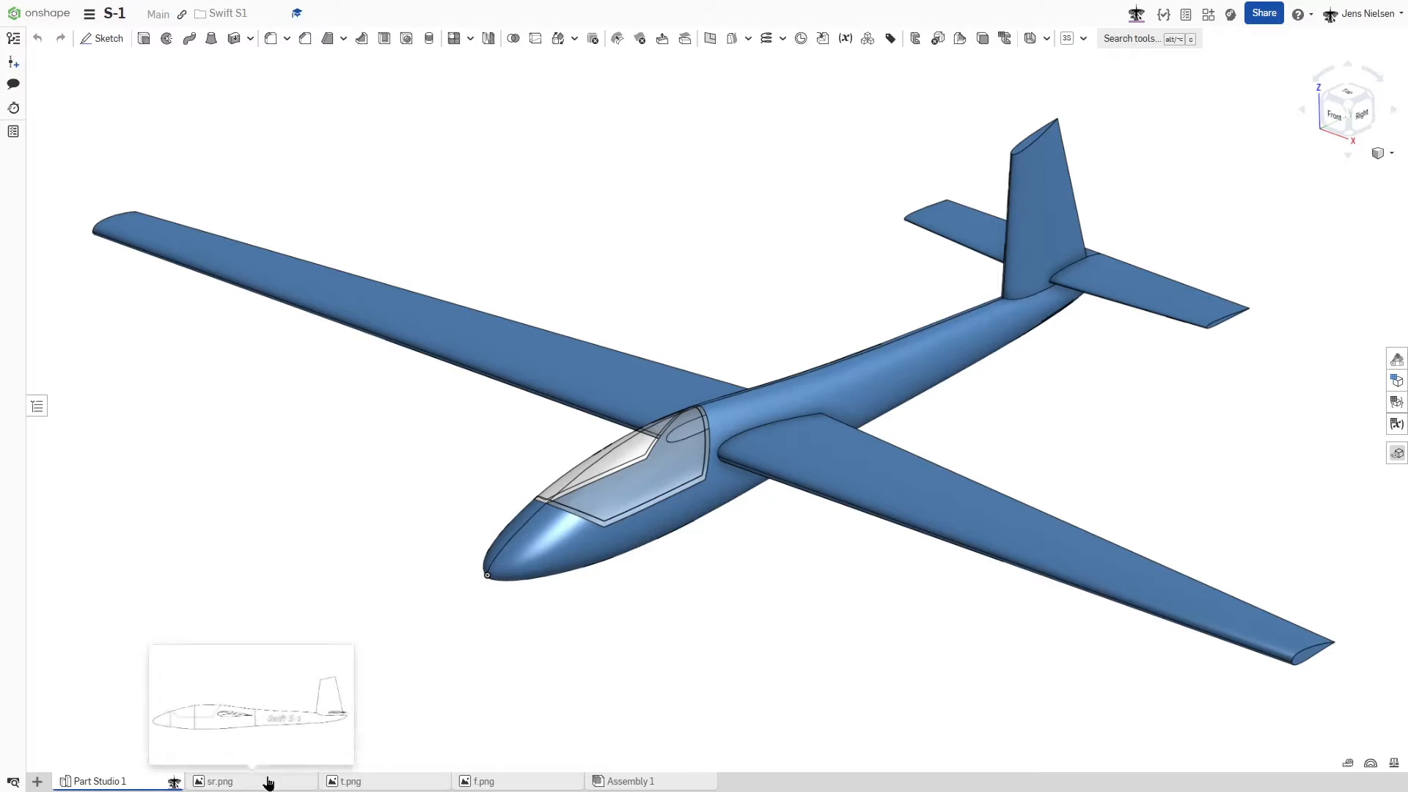
pyautogui.click(266, 783)
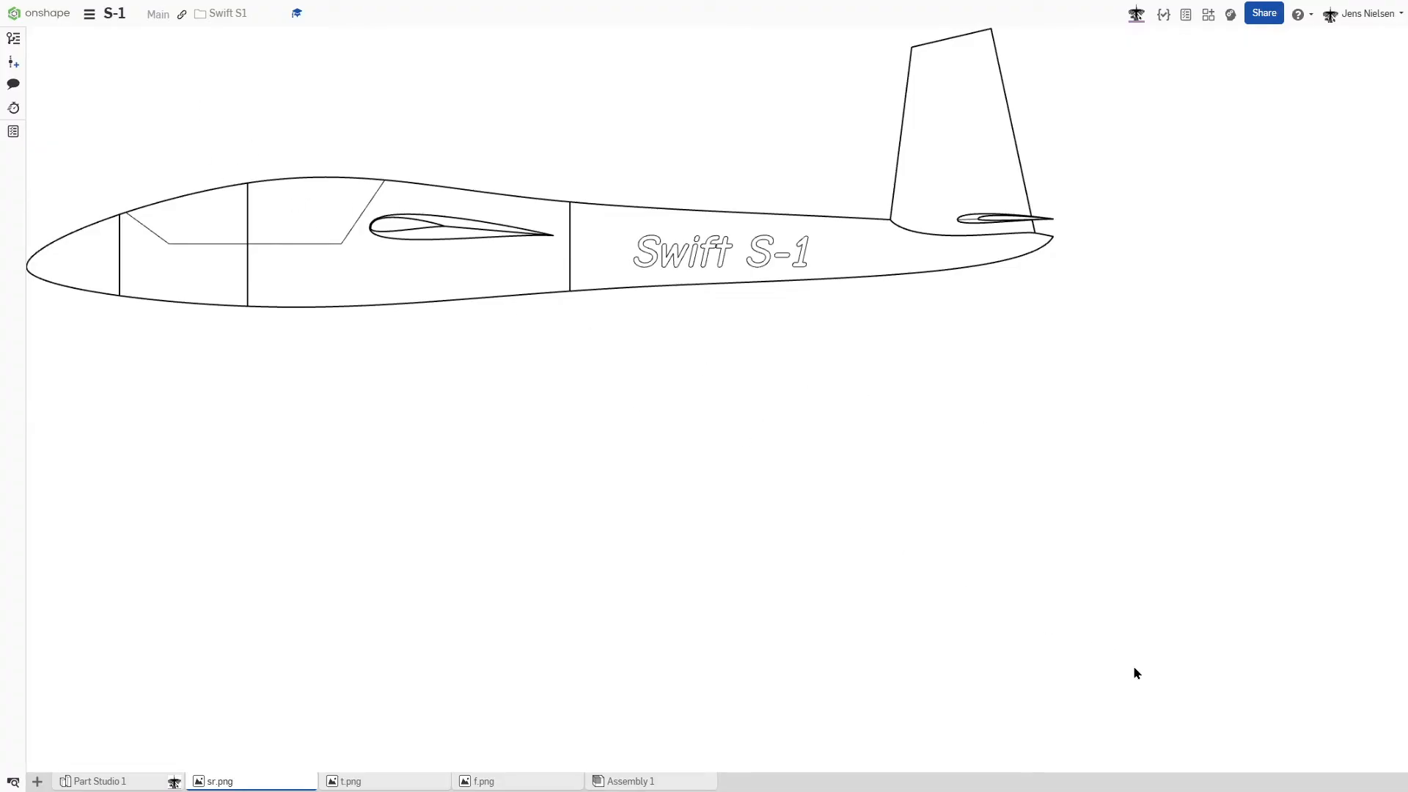
pyautogui.click(394, 785)
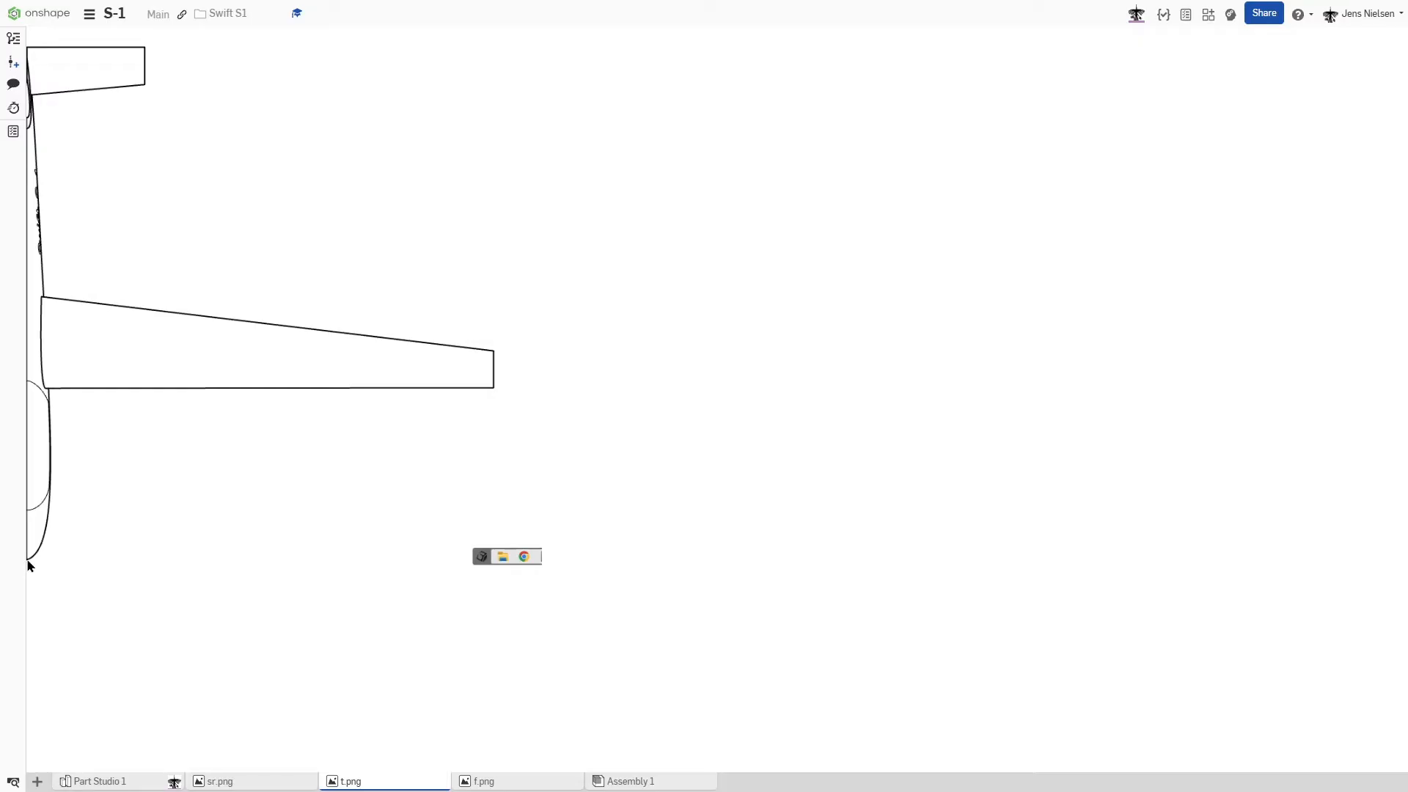
pyautogui.click(520, 783)
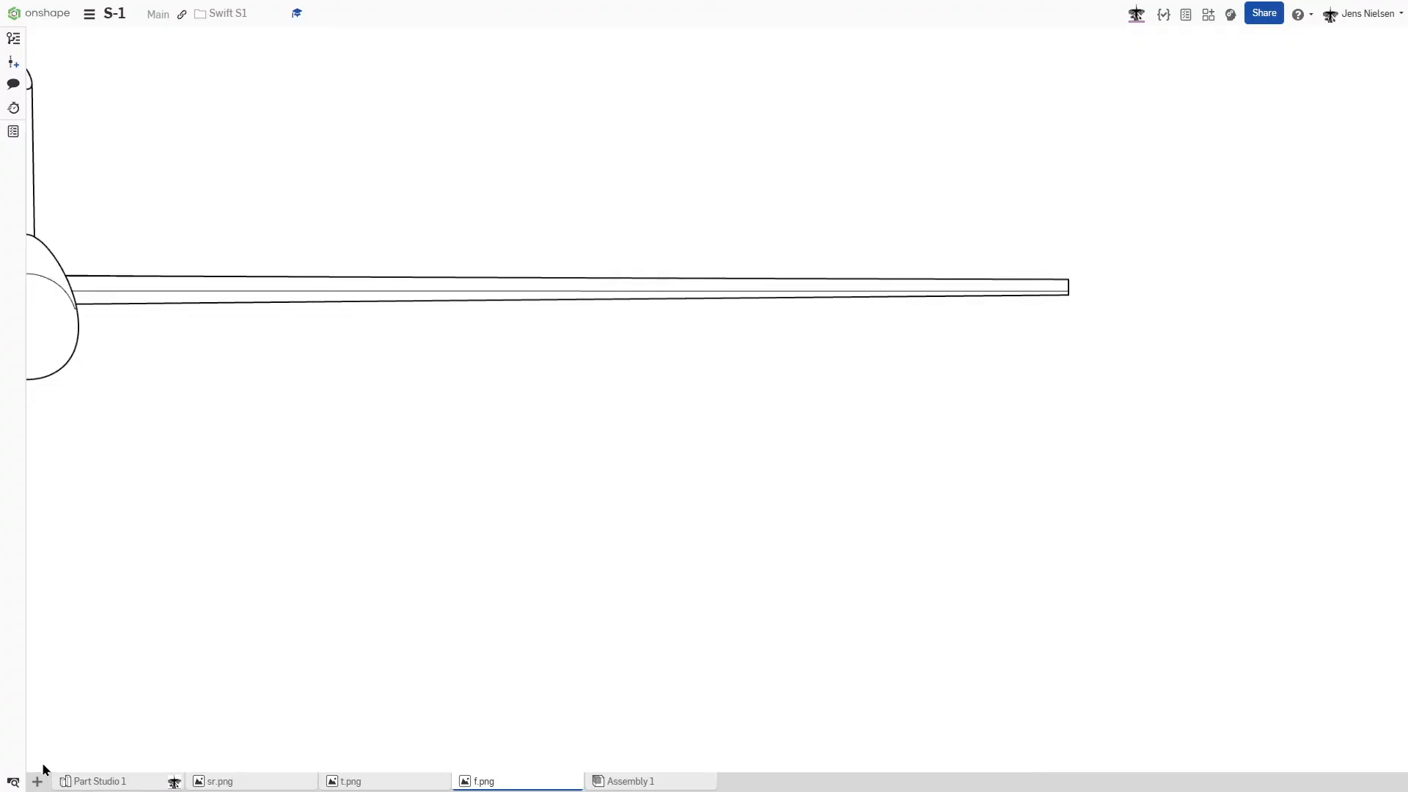
# - Create a new Part Studio in the document
pyautogui.click(36, 782)
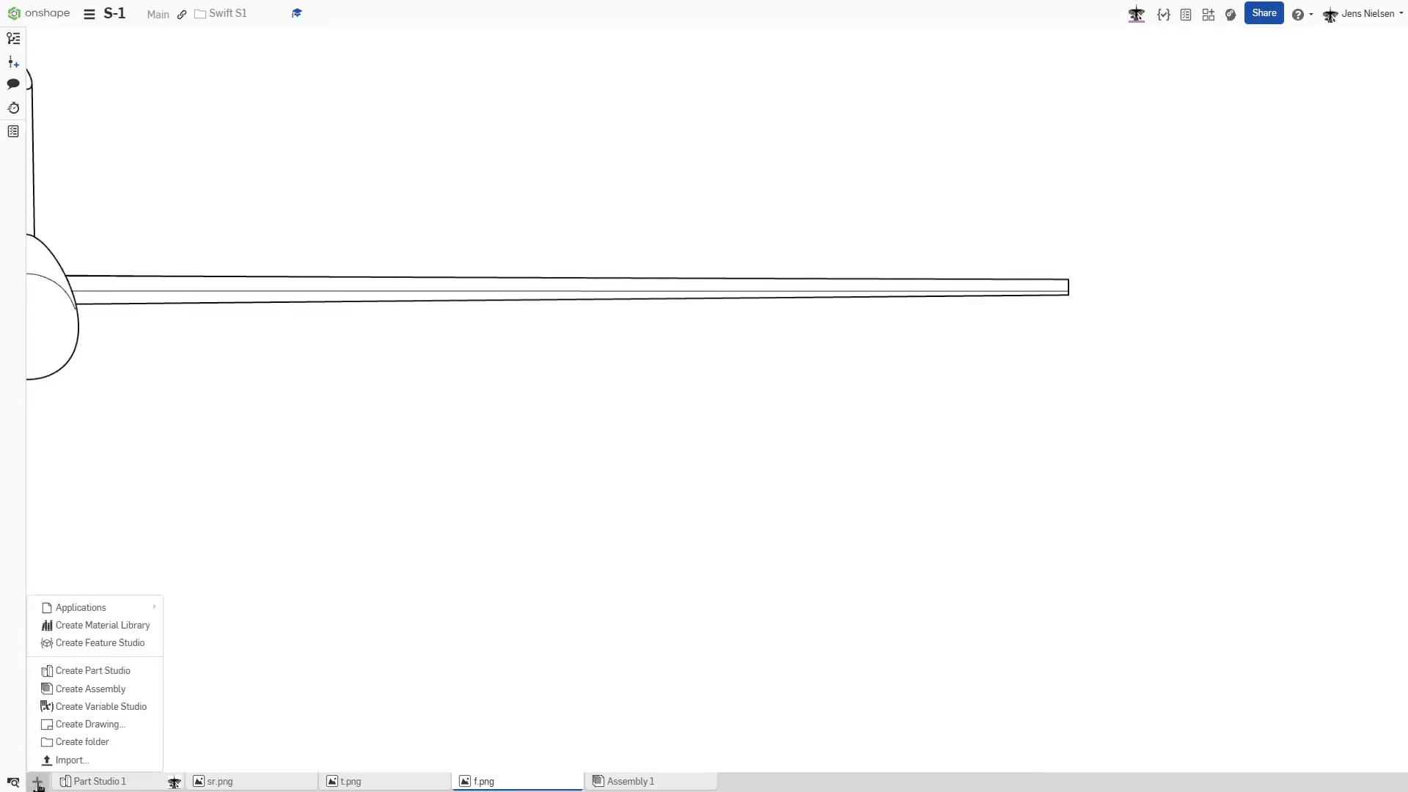
pyautogui.click(93, 670)
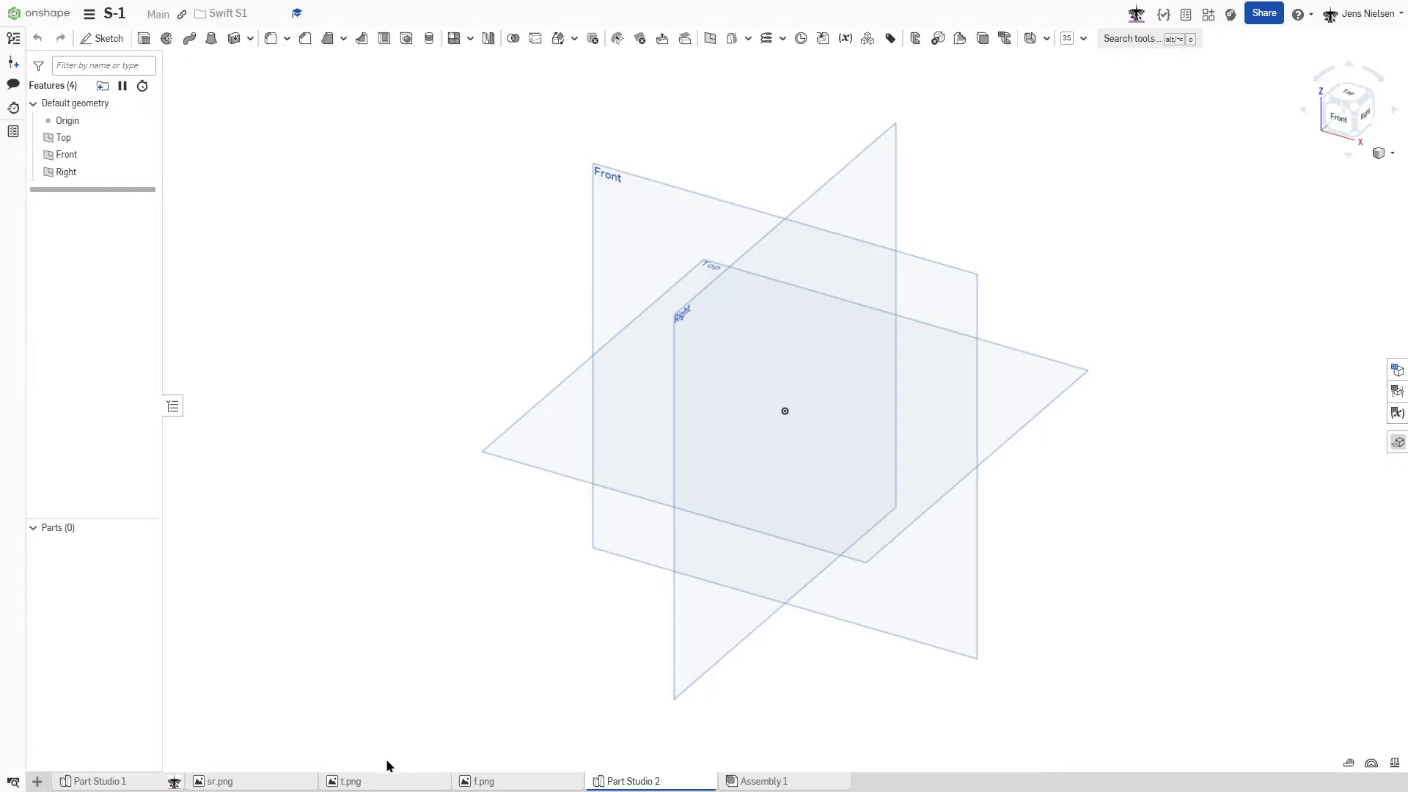
pyautogui.click(37, 783)
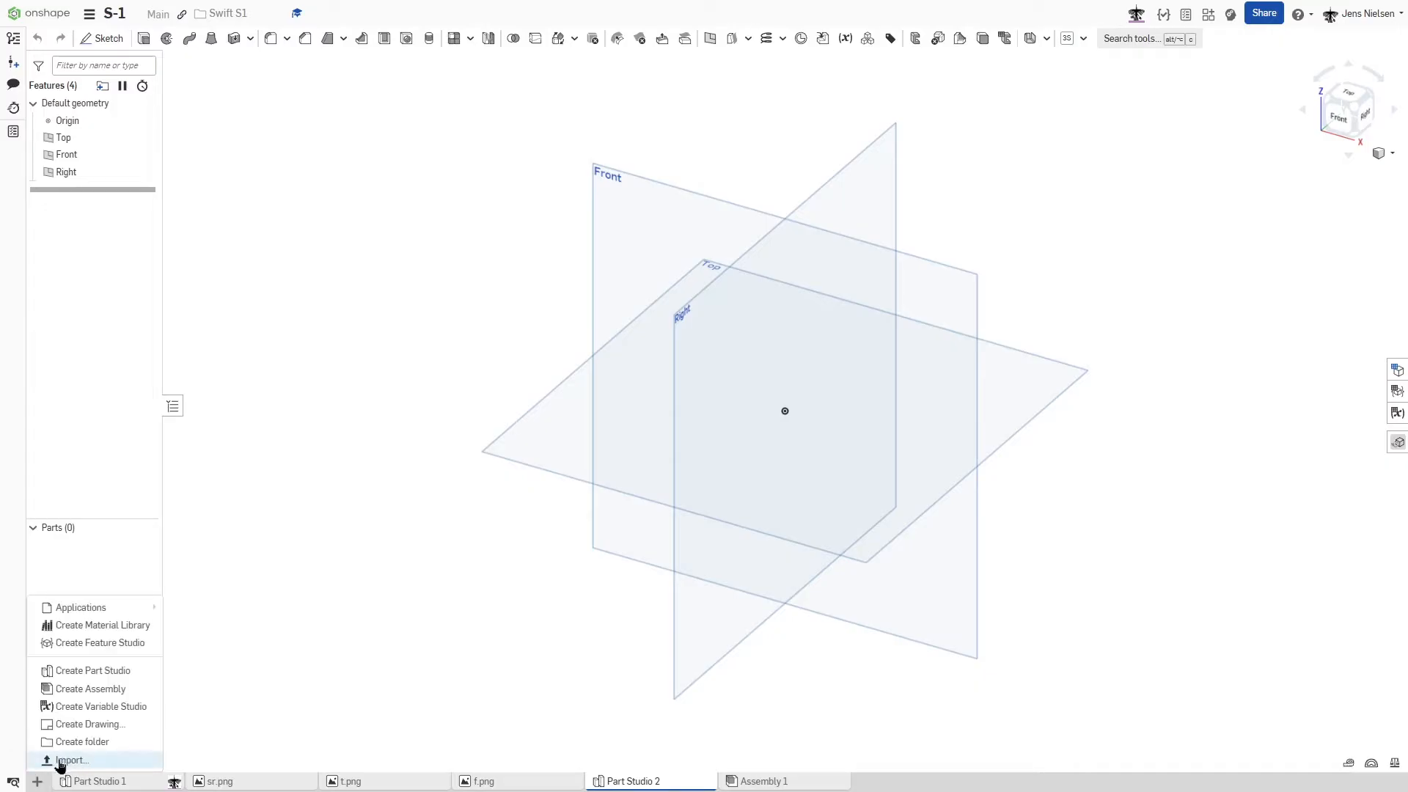
pyautogui.click(345, 746)
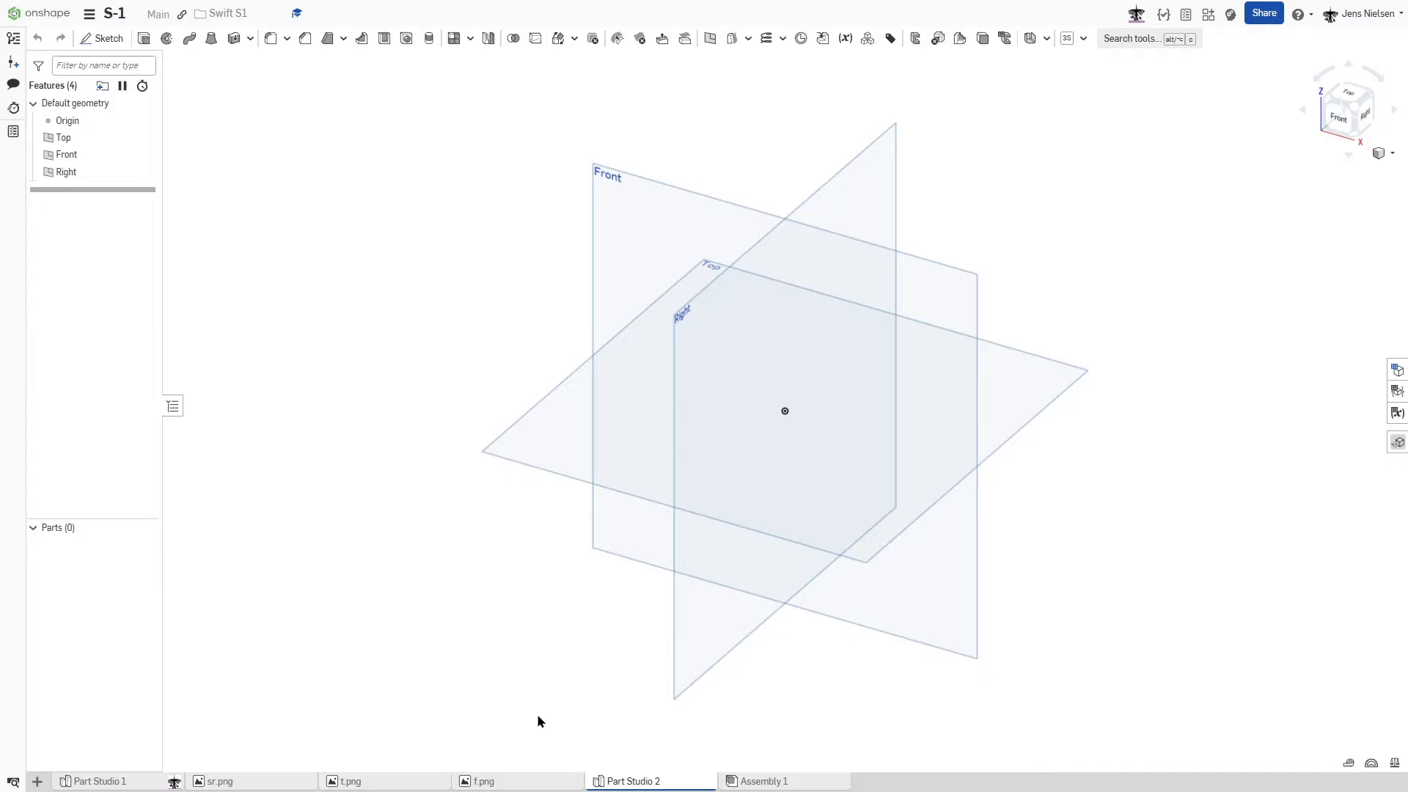
# - Start a sketch on the Right plane and hide the default planes
pyautogui.press('s')
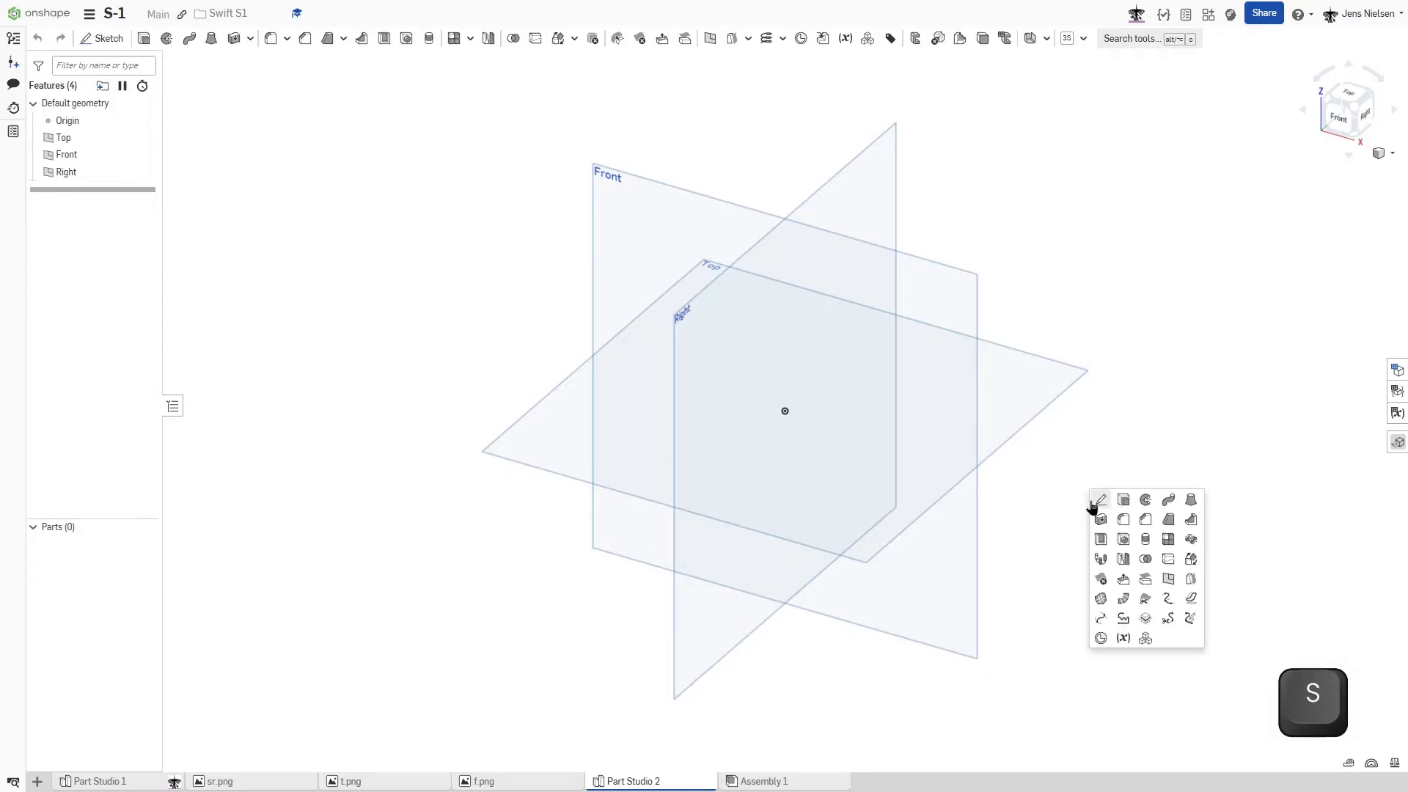
pyautogui.click(1092, 500)
pyautogui.click(834, 185)
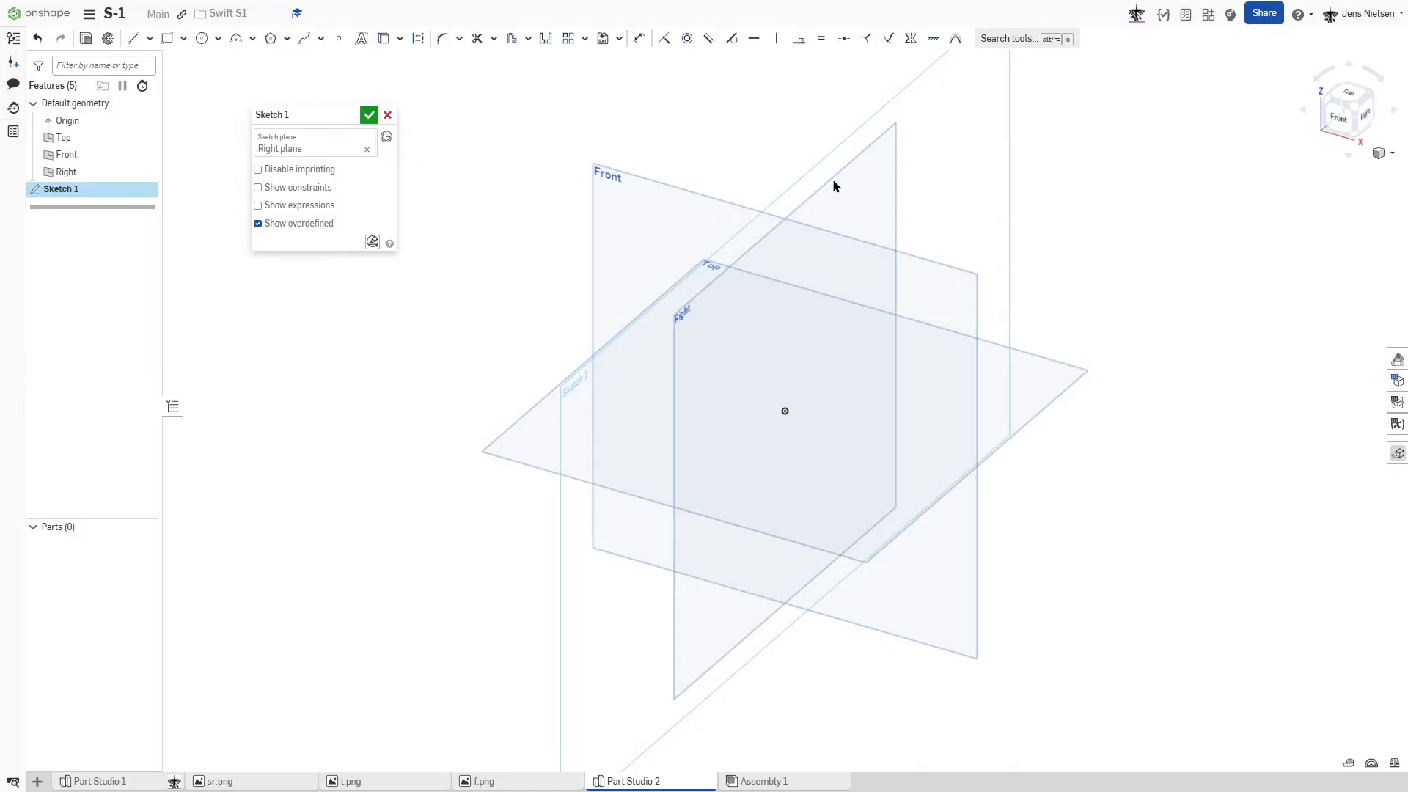
pyautogui.press('n')
pyautogui.press('p')
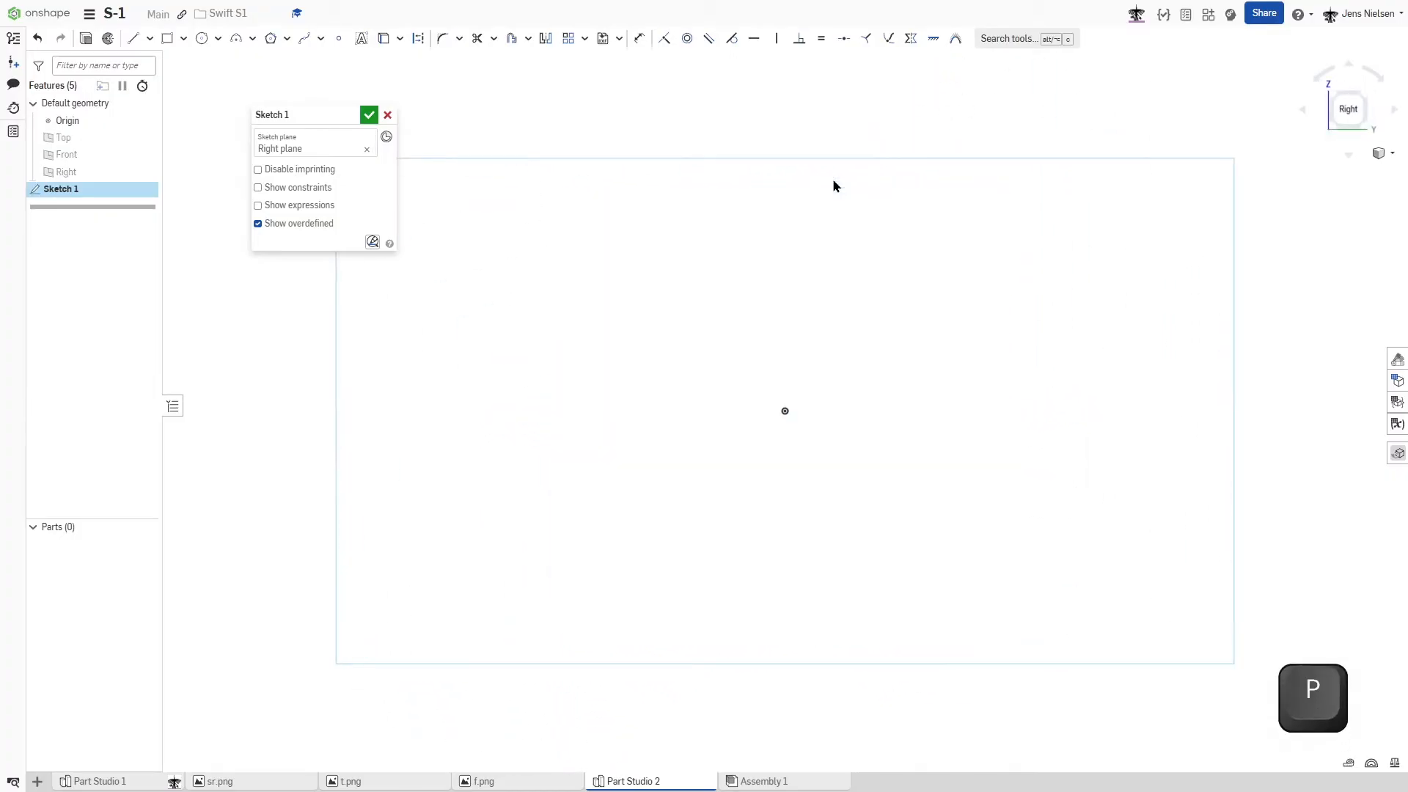
# - Draw a horizontal construction line 6910 mm long from the origin along Y and place its dimension below the line
pyautogui.press('l')
pyautogui.press('q')
pyautogui.click(785, 410)
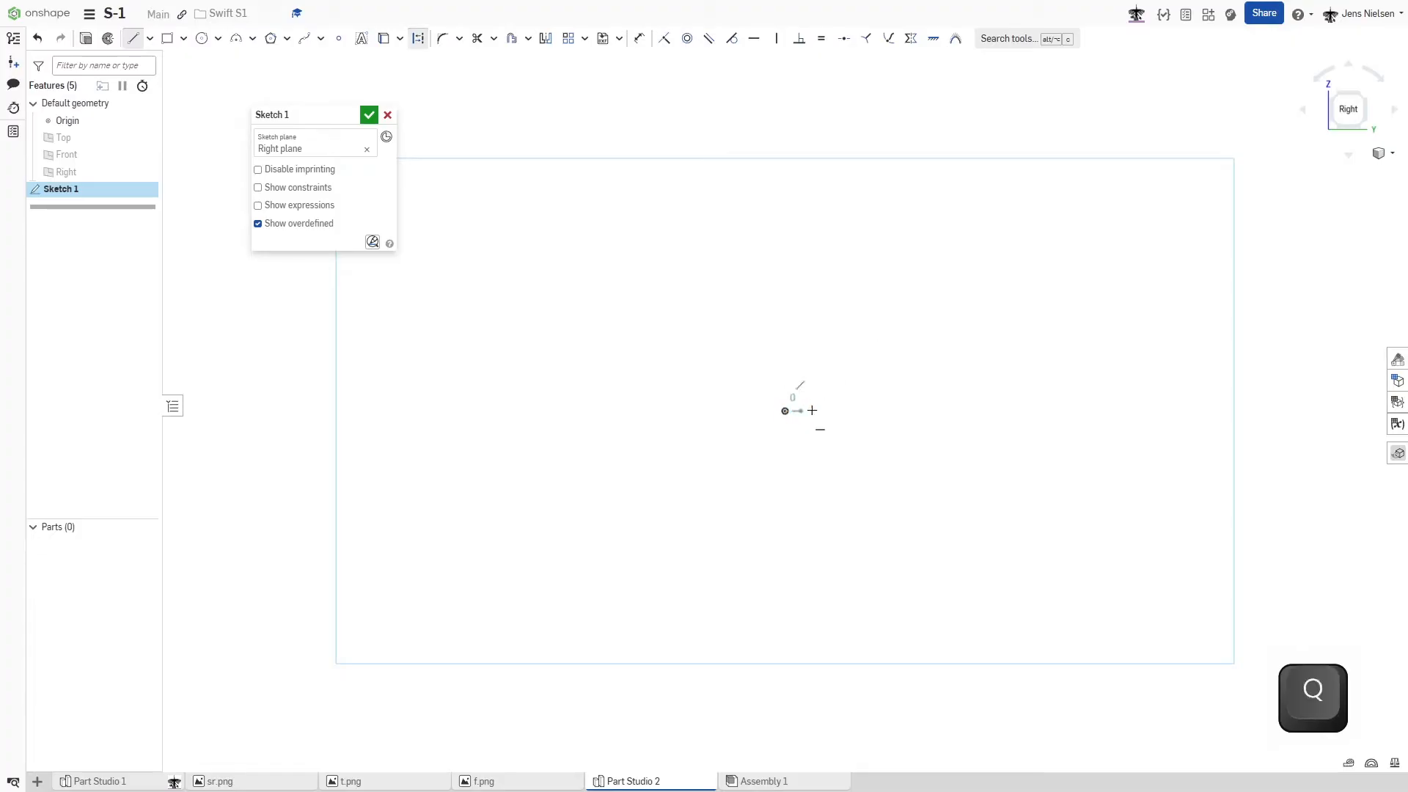
pyautogui.click(1046, 413)
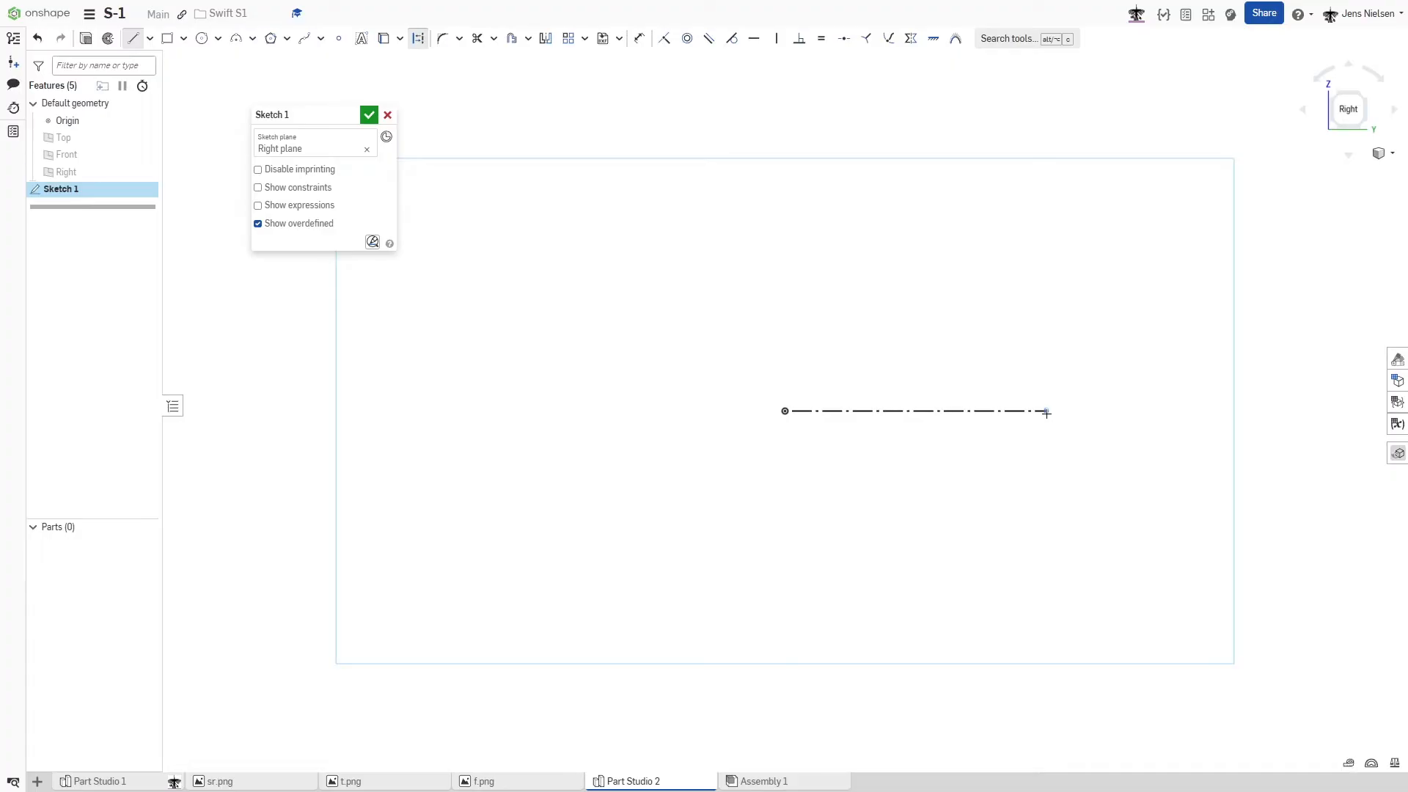
pyautogui.write('6910')
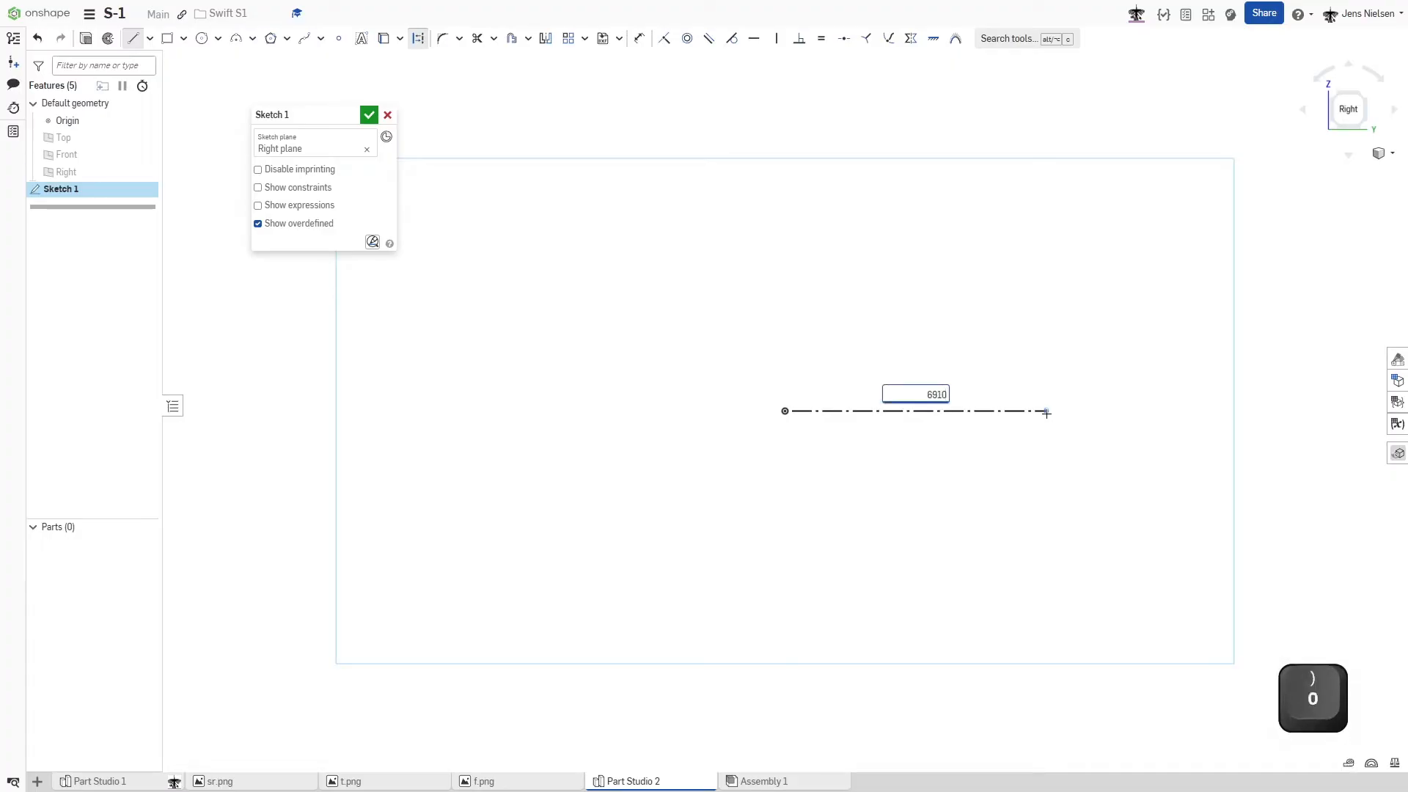
pyautogui.press('Return')
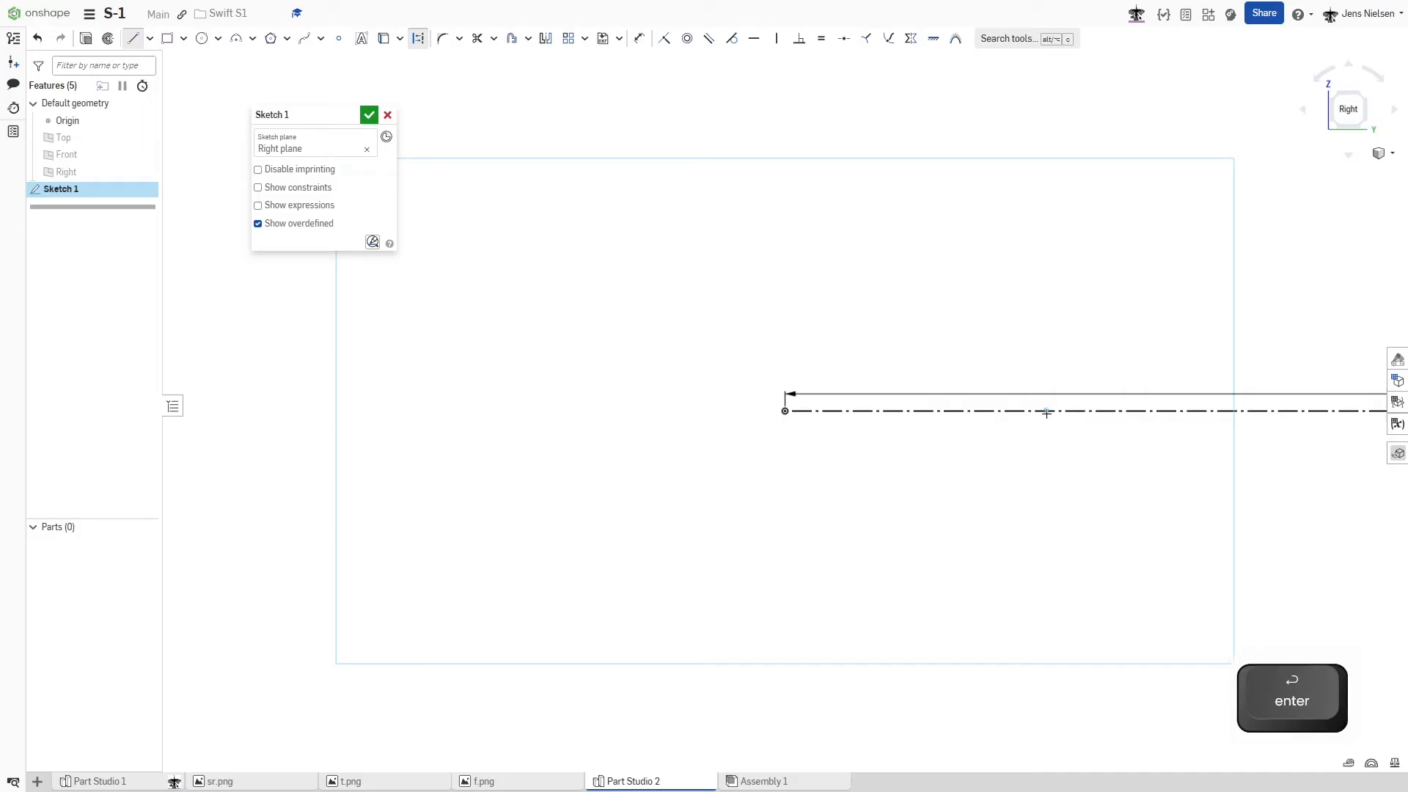
pyautogui.press('Escape')
pyautogui.press('f')
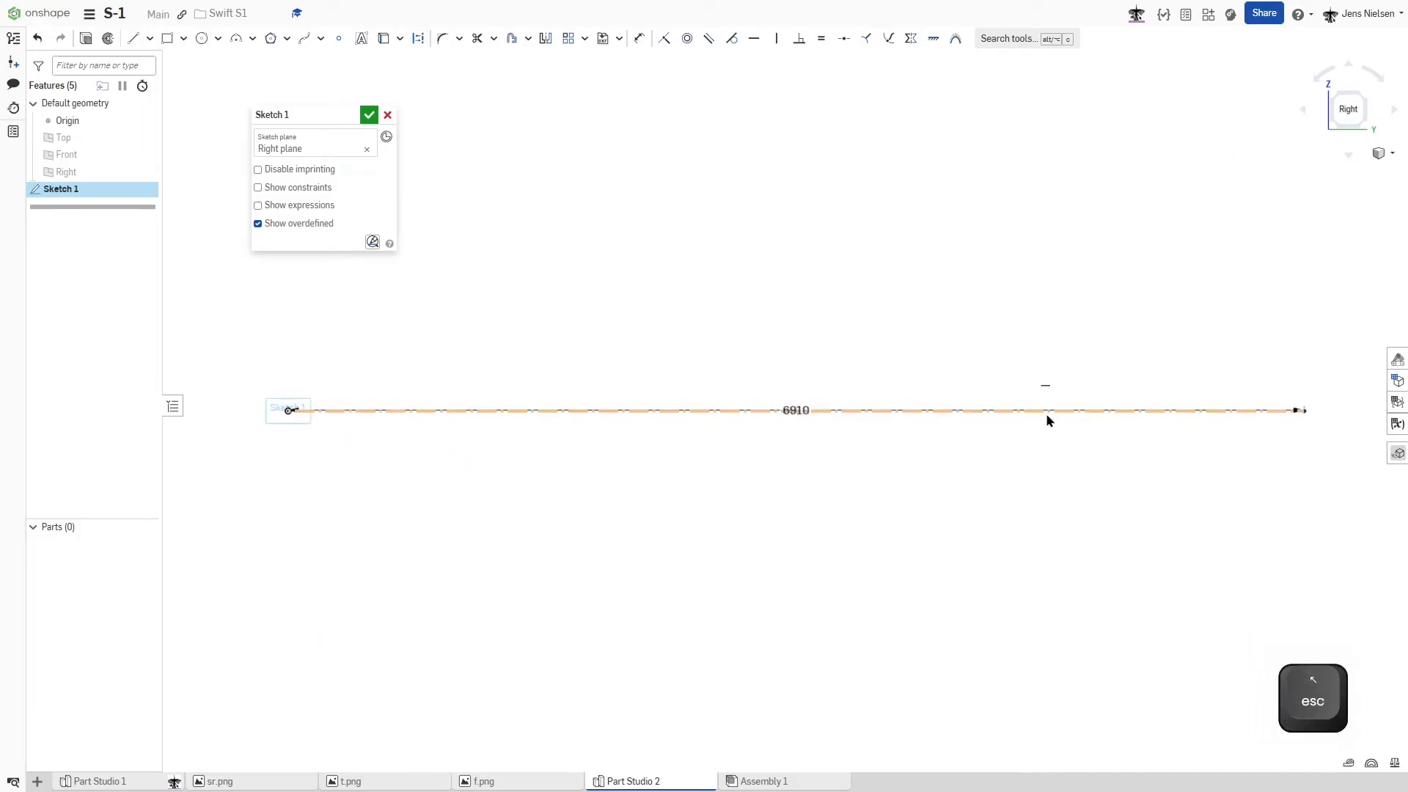
pyautogui.moveTo(810, 425); pyautogui.dragTo(813, 547)
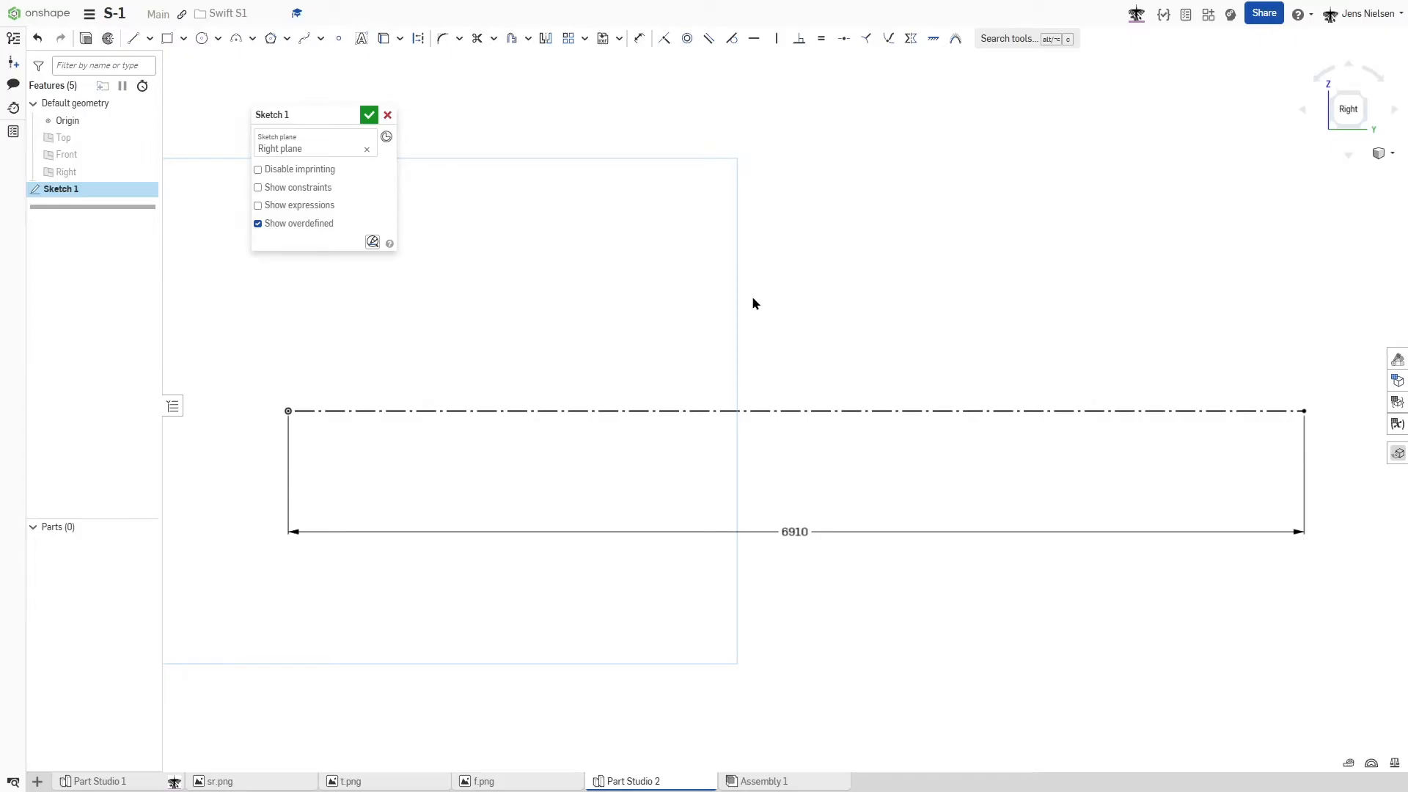
# - Insert the sr.png side-view image into the sketch across the construction line, starting just behind the origin
pyautogui.press('s')
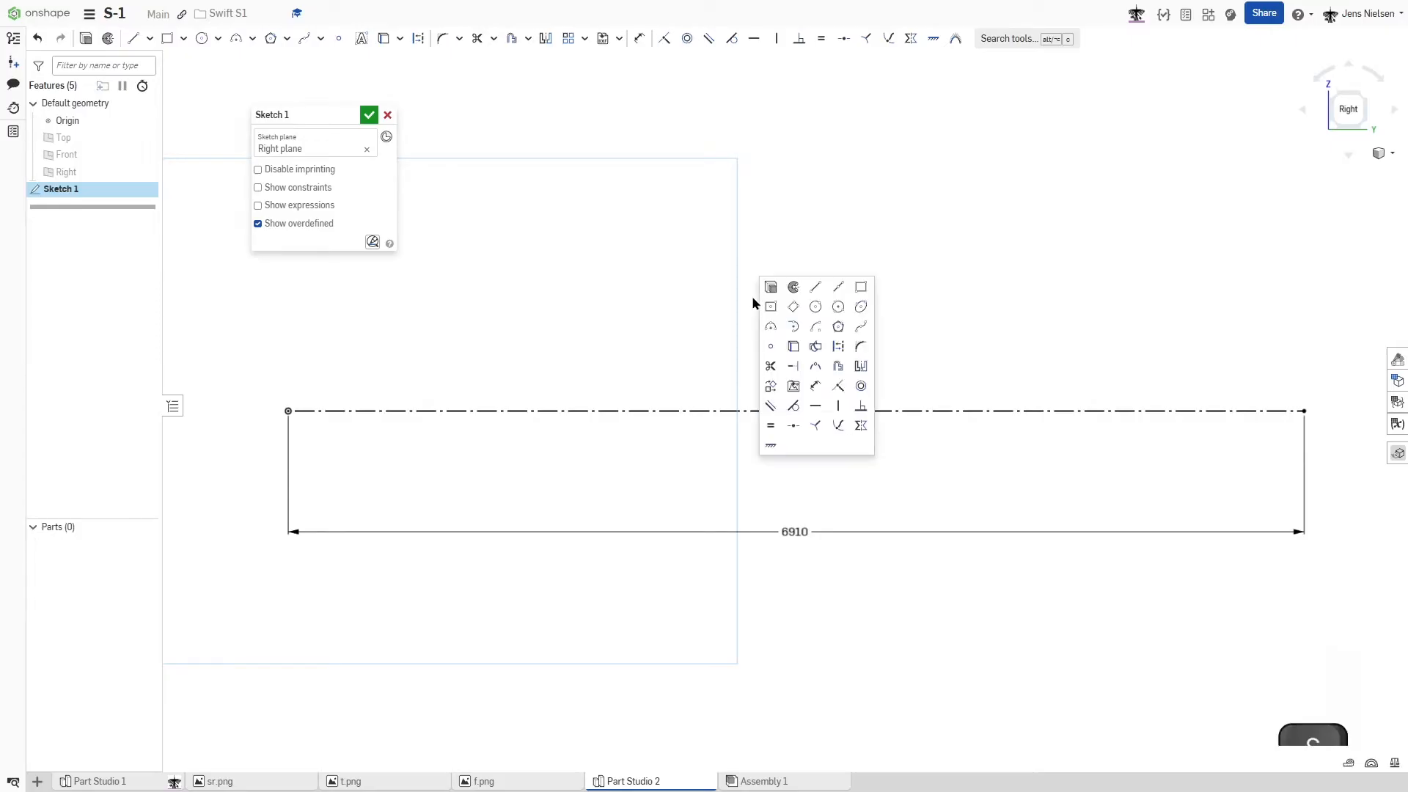
pyautogui.click(794, 389)
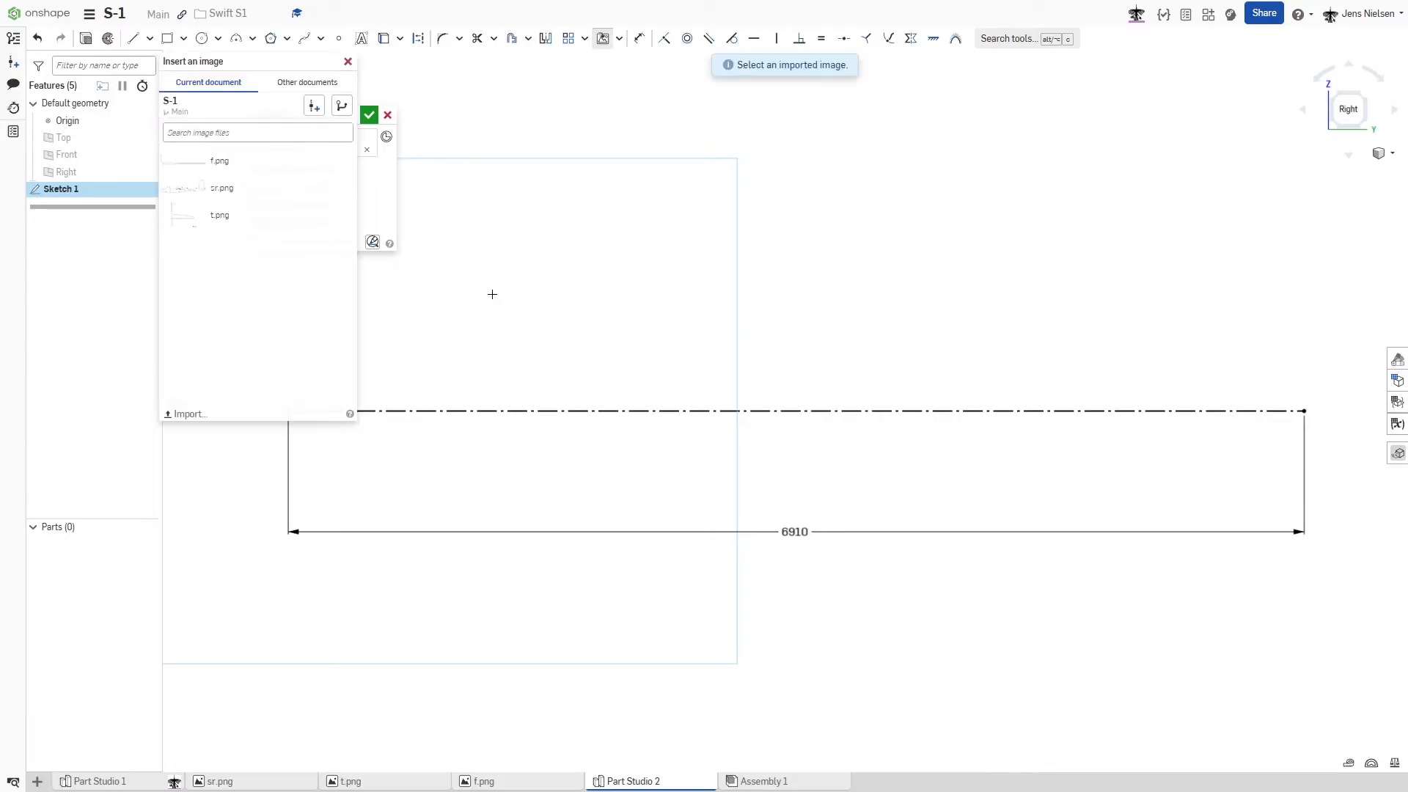
pyautogui.click(211, 190)
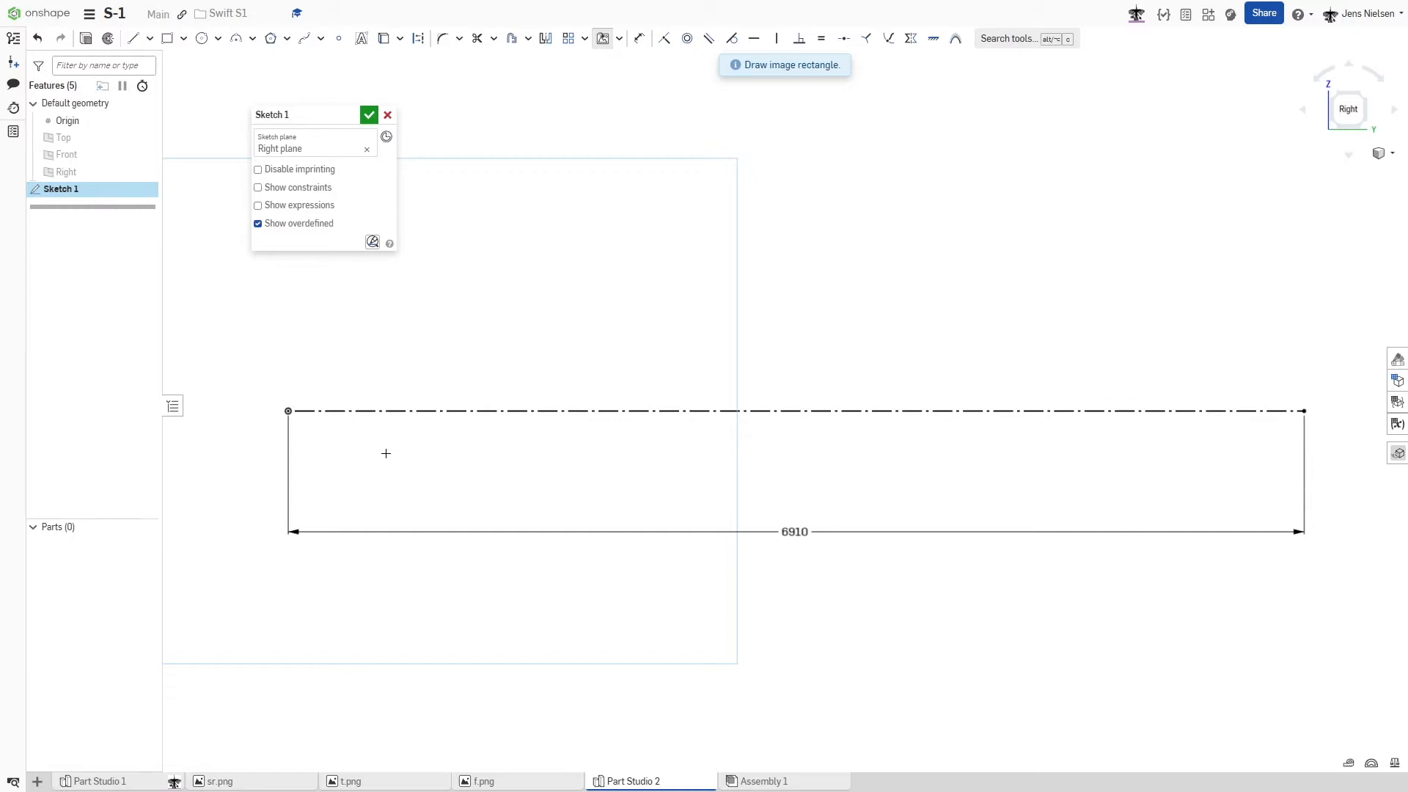
pyautogui.click(374, 461)
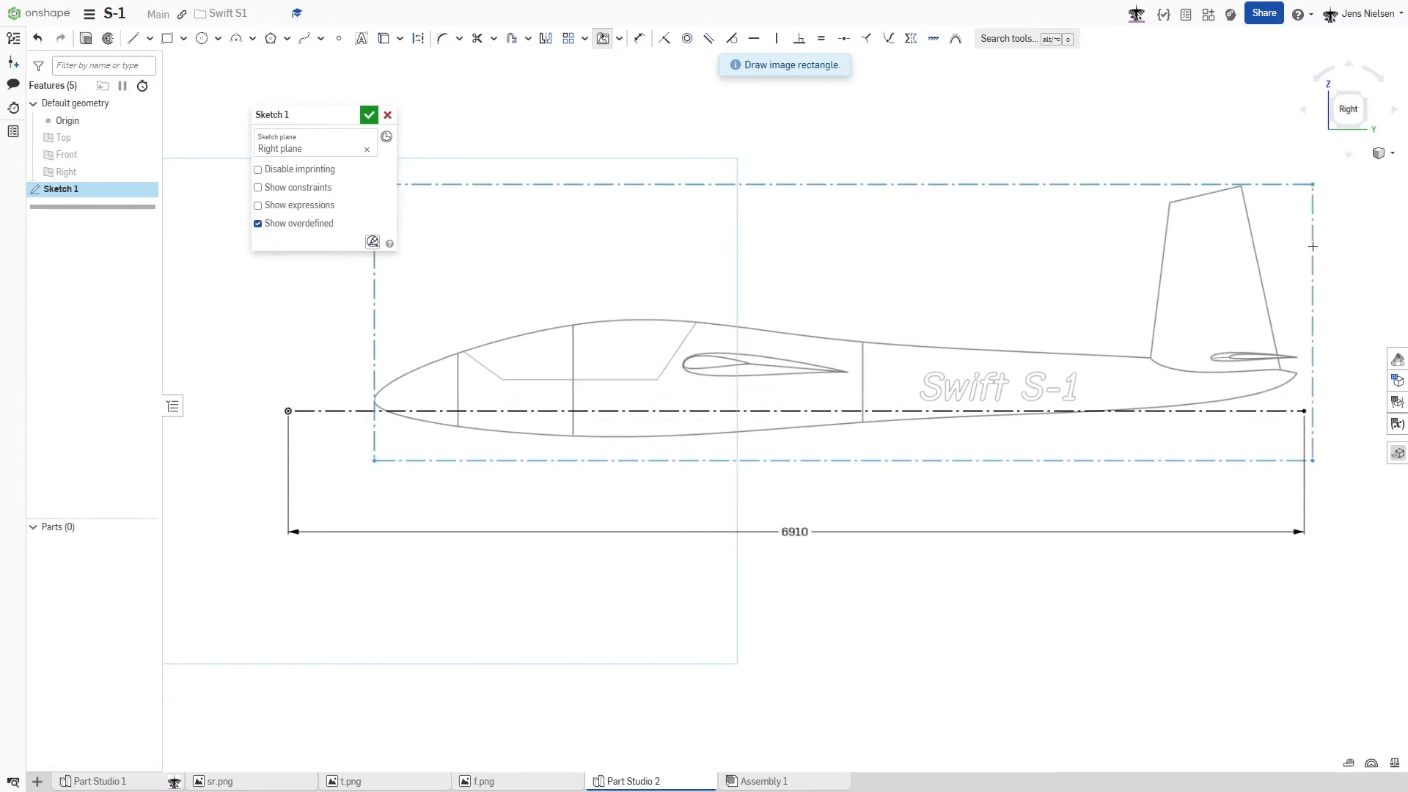
pyautogui.click(1313, 247)
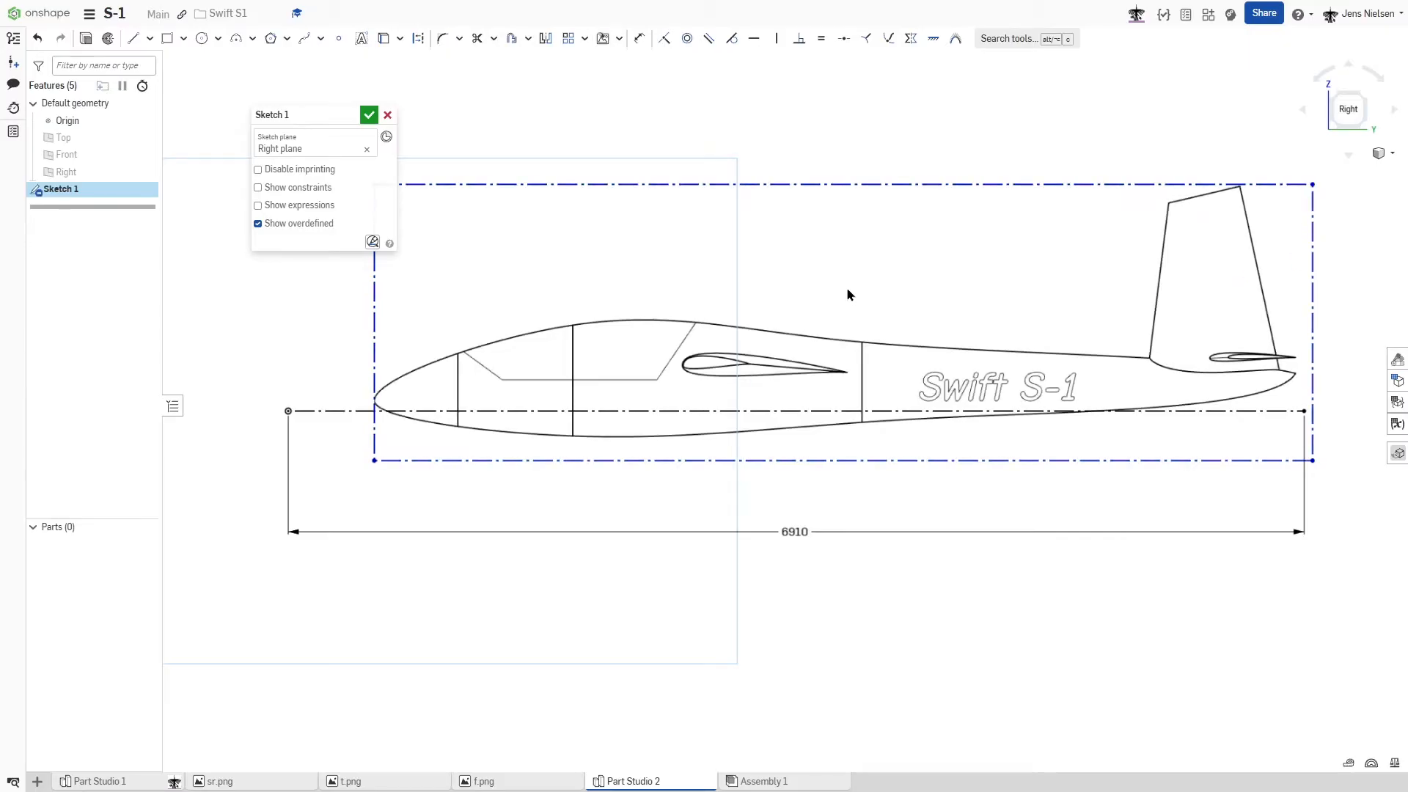
# - Constrain the image's front edge coincident with the origin and shift the image down until the nose tip meets the origin
pyautogui.press('Escape')
pyautogui.press('l')
pyautogui.click(374, 333)
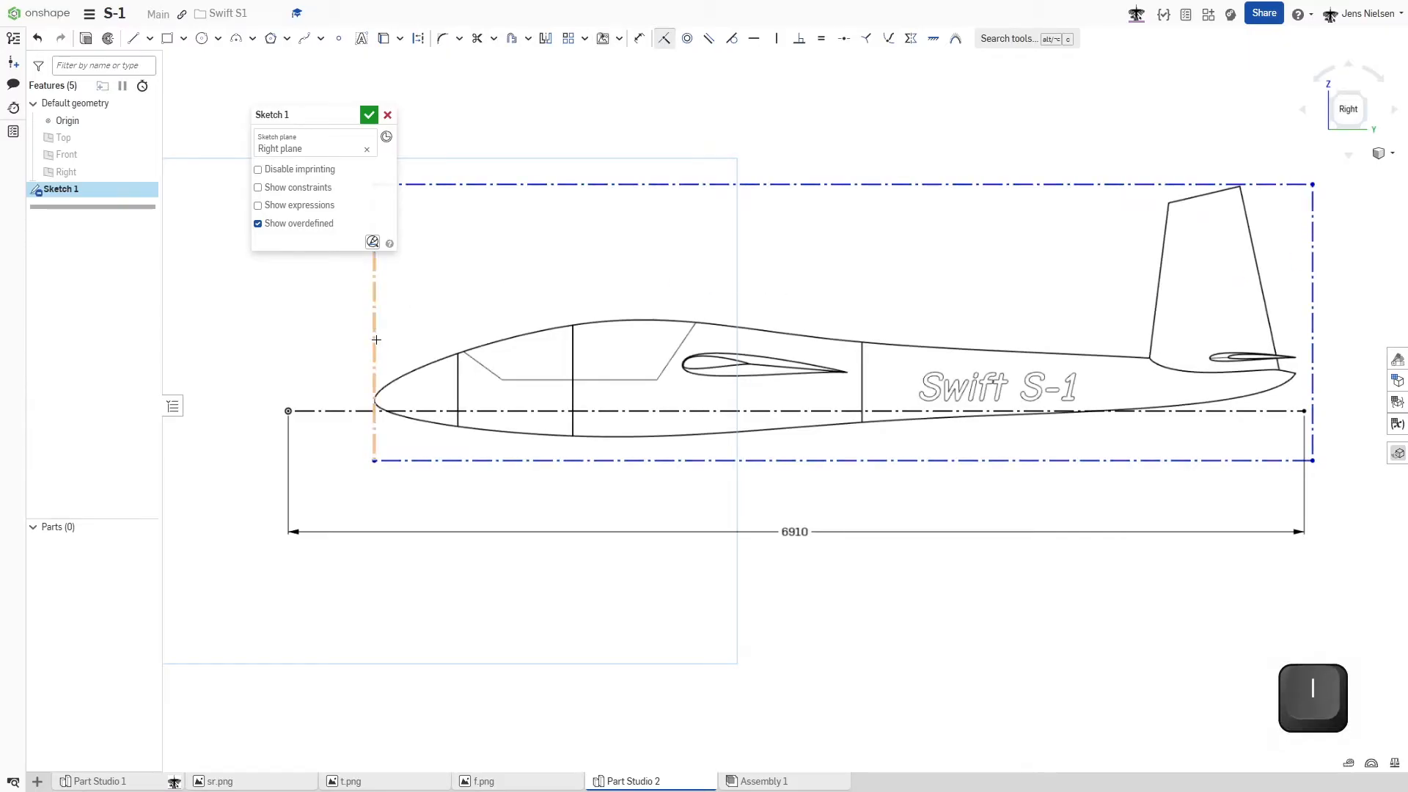
pyautogui.click(288, 411)
pyautogui.press('Escape')
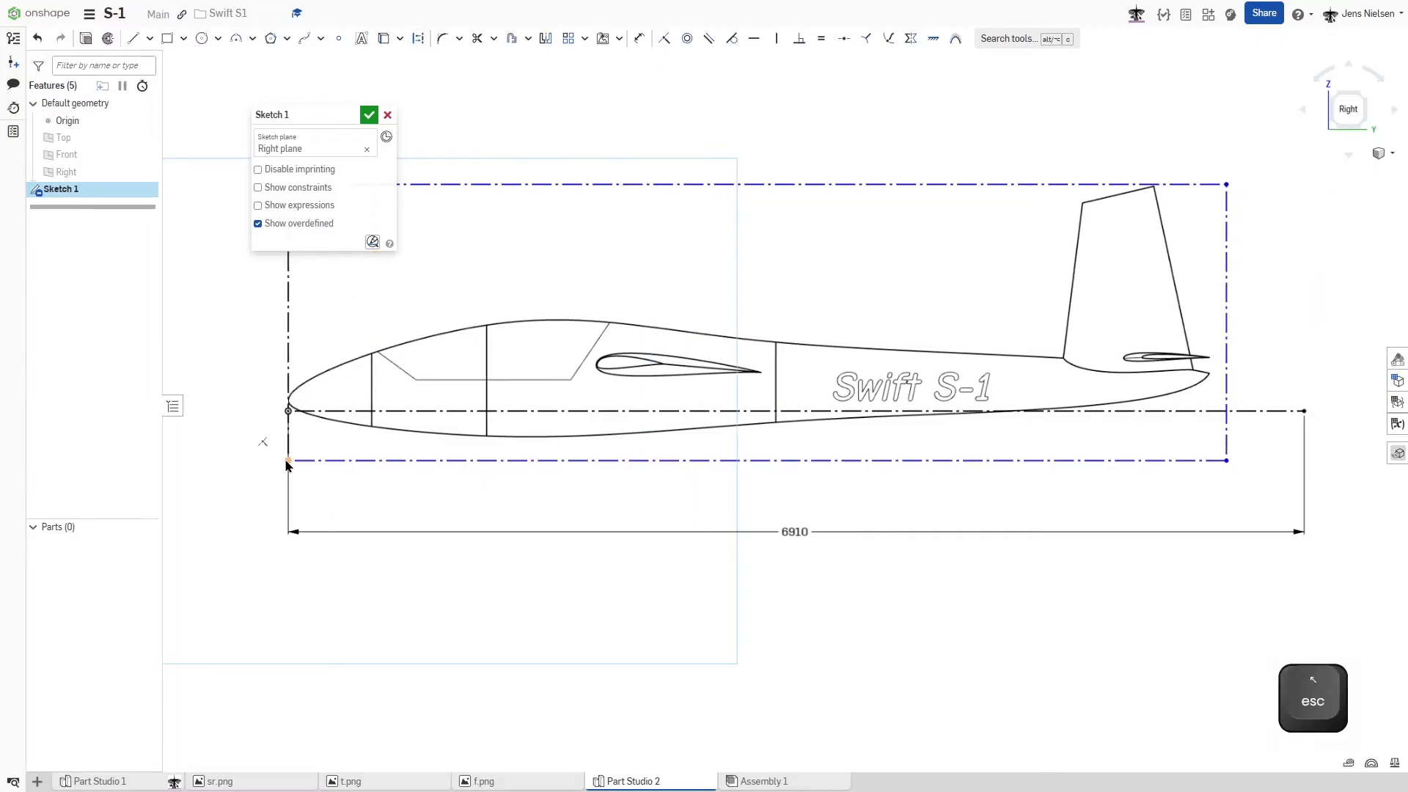
pyautogui.moveTo(287, 461); pyautogui.dragTo(290, 472)
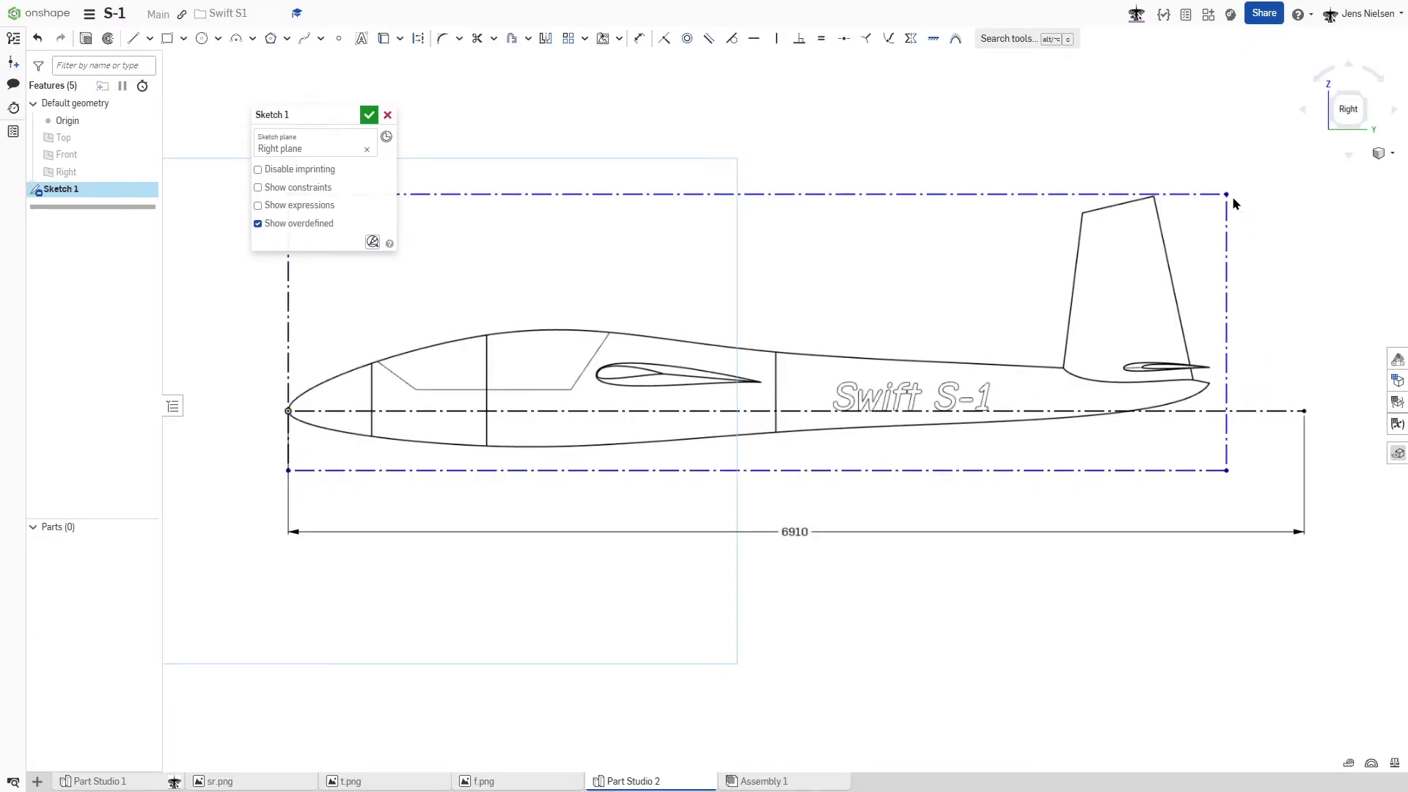
# - Draw a vertical construction line upward from the rear end of the 6910 mm line
pyautogui.press('l')
pyautogui.press('q')
pyautogui.click(1304, 411)
pyautogui.click(1304, 260)
pyautogui.press('Escape')
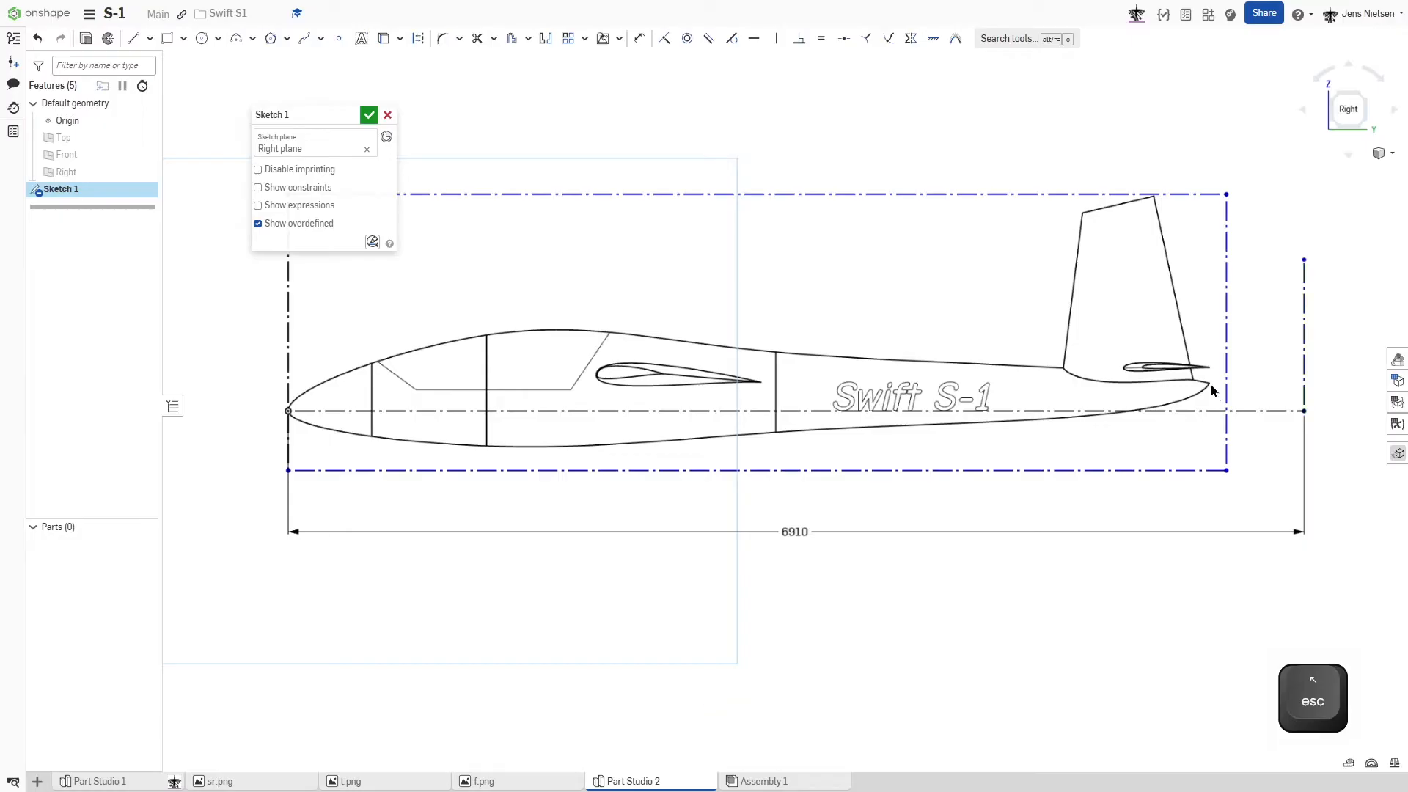
# - Scale the side-view image until the tail tip meets the vertical construction line, and apply a Fix constraint to the image's rear edge
pyautogui.moveTo(1227, 196); pyautogui.dragTo(1323, 181)
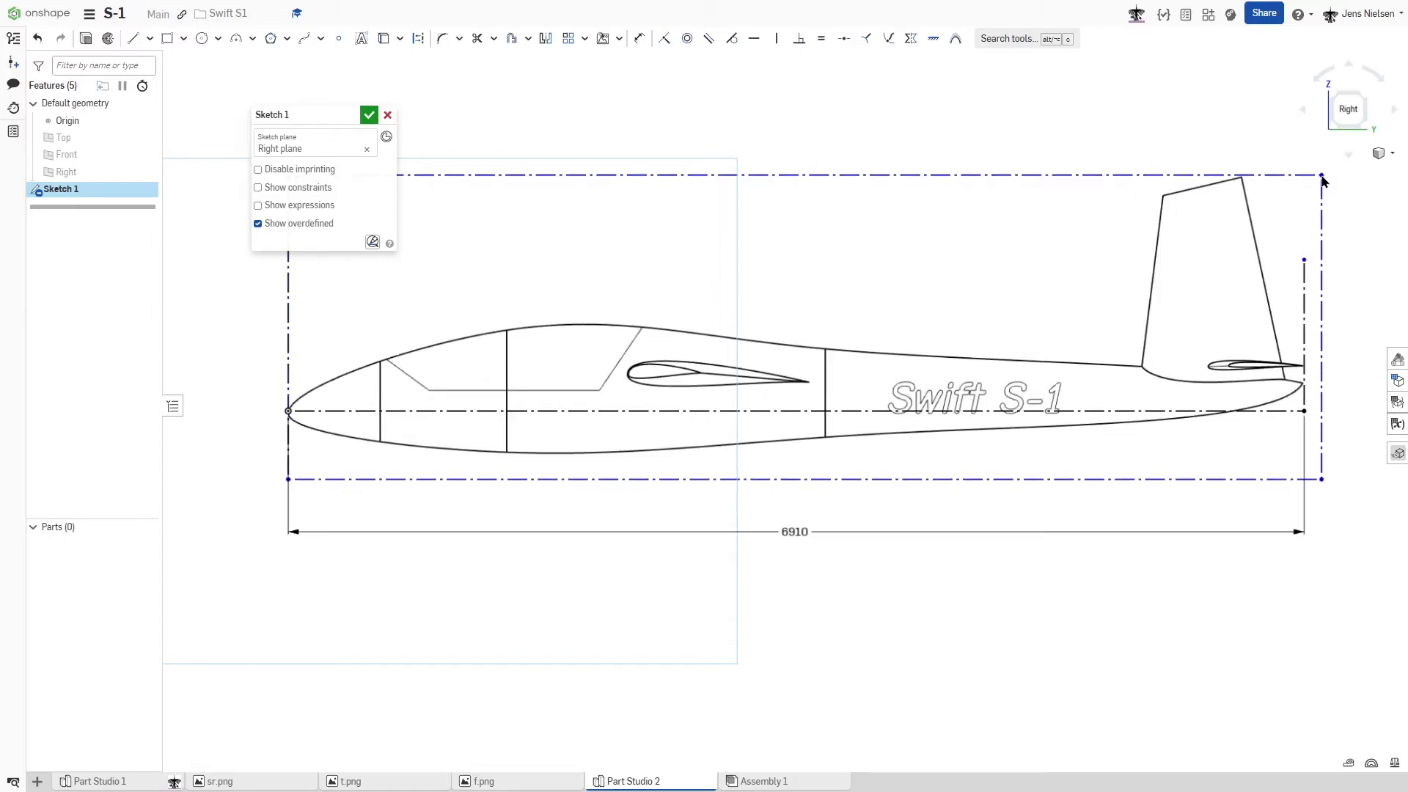
pyautogui.click(1321, 452)
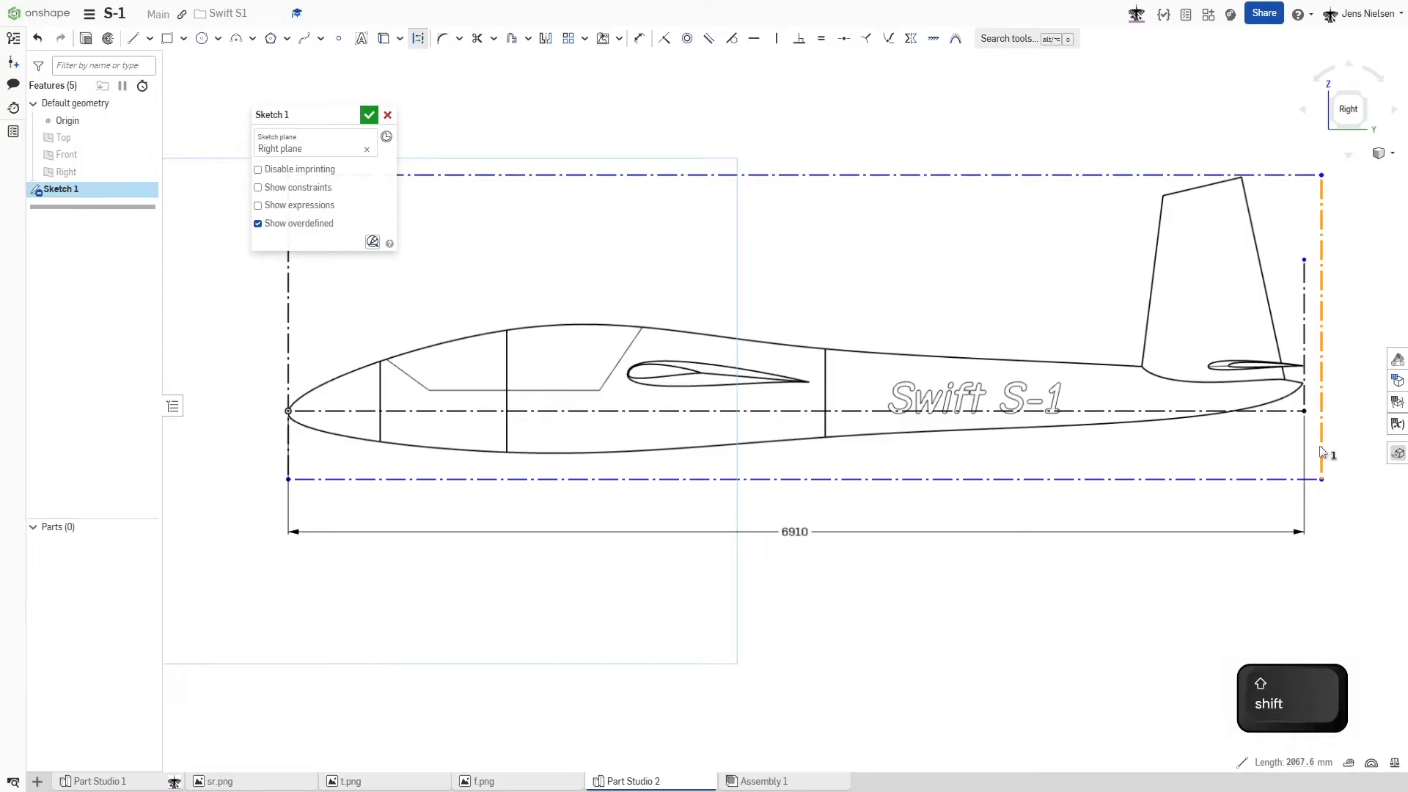
pyautogui.hotkey('shift', 'j')
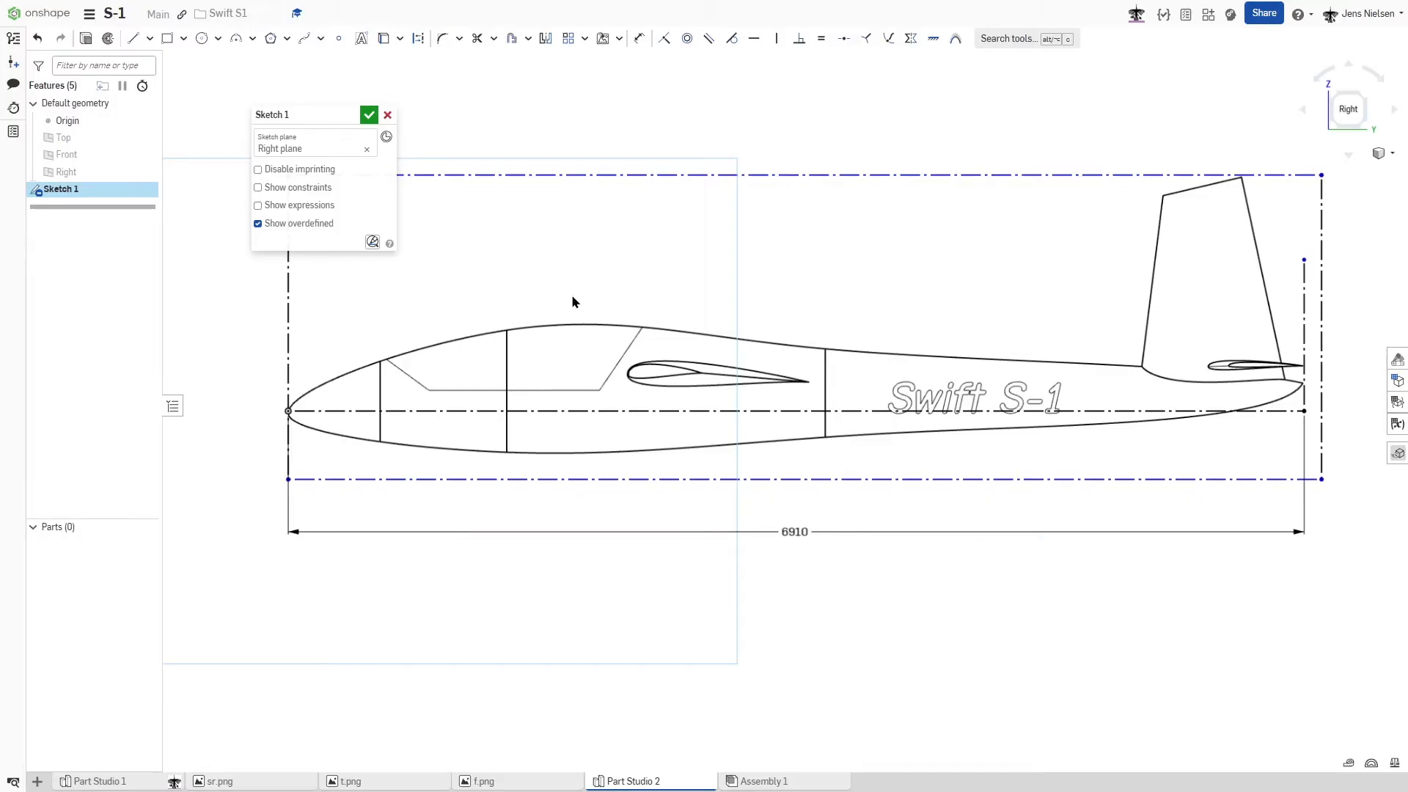
# - Draw a horizontal construction line from the image's front edge, just above the fuselage's highest point and past the canopy
pyautogui.press('l')
pyautogui.press('q')
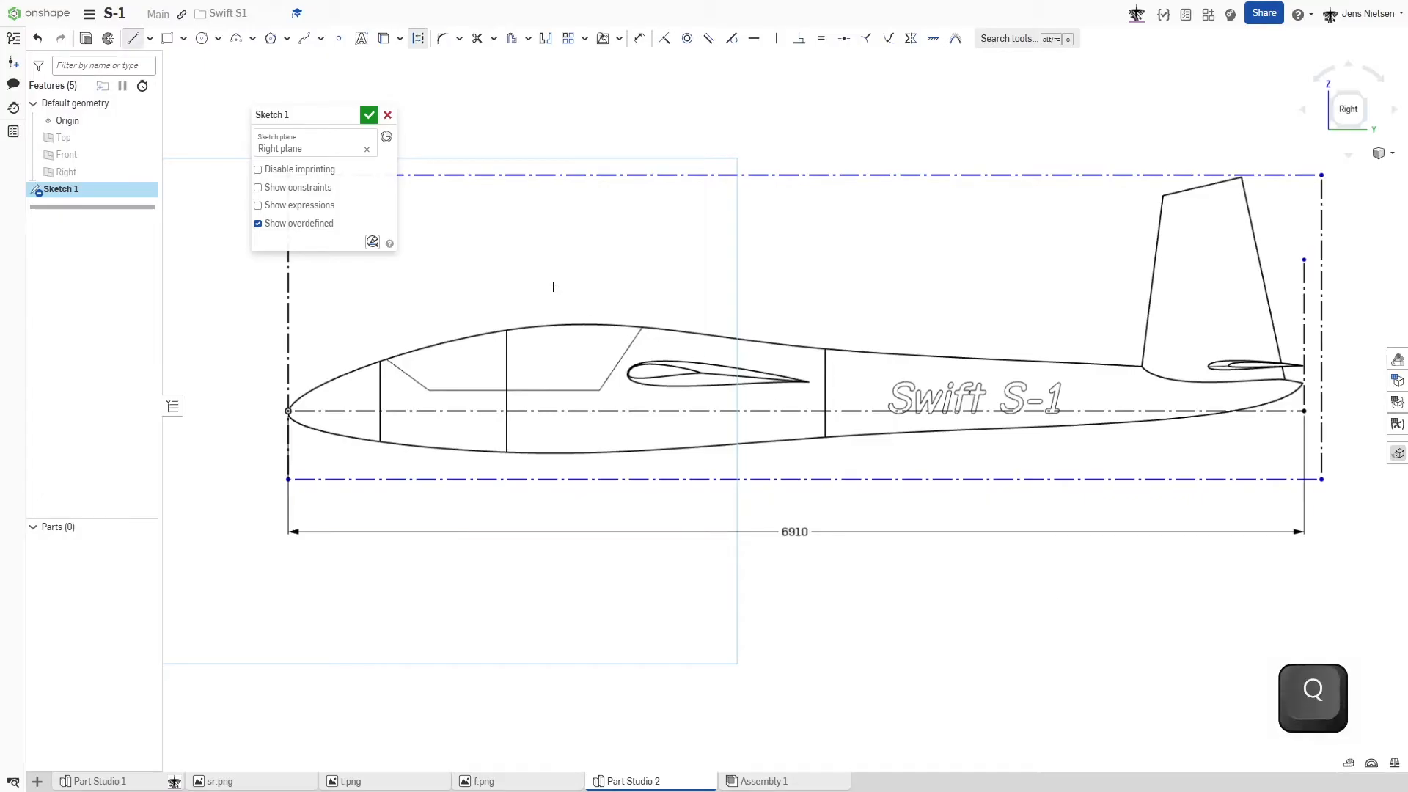
pyautogui.click(288, 310)
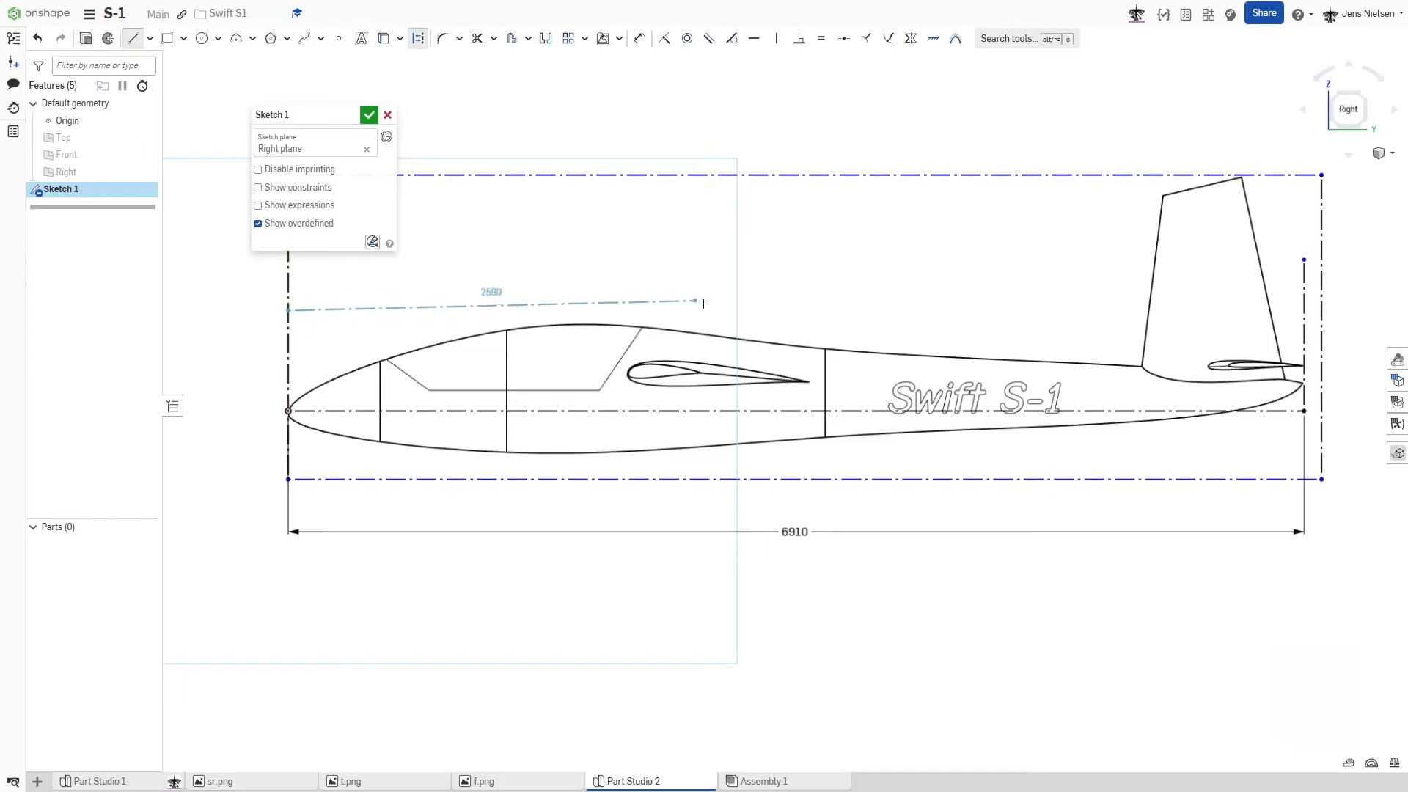
pyautogui.click(706, 311)
pyautogui.press('Escape')
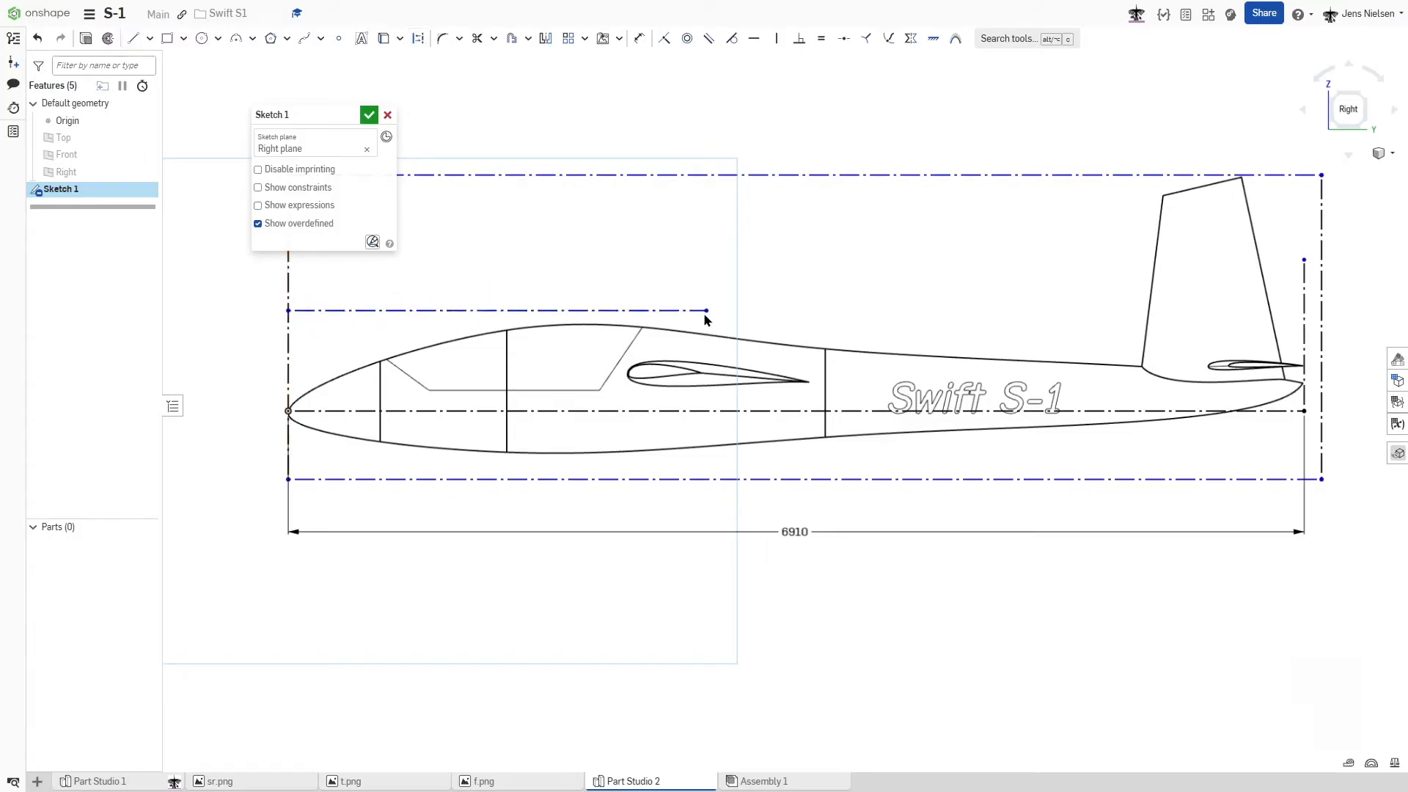
# - Draw a horizontal construction line about 3000 mm long from the image's front edge along the fuselage's lowest point
pyautogui.press('l')
pyautogui.press('q')
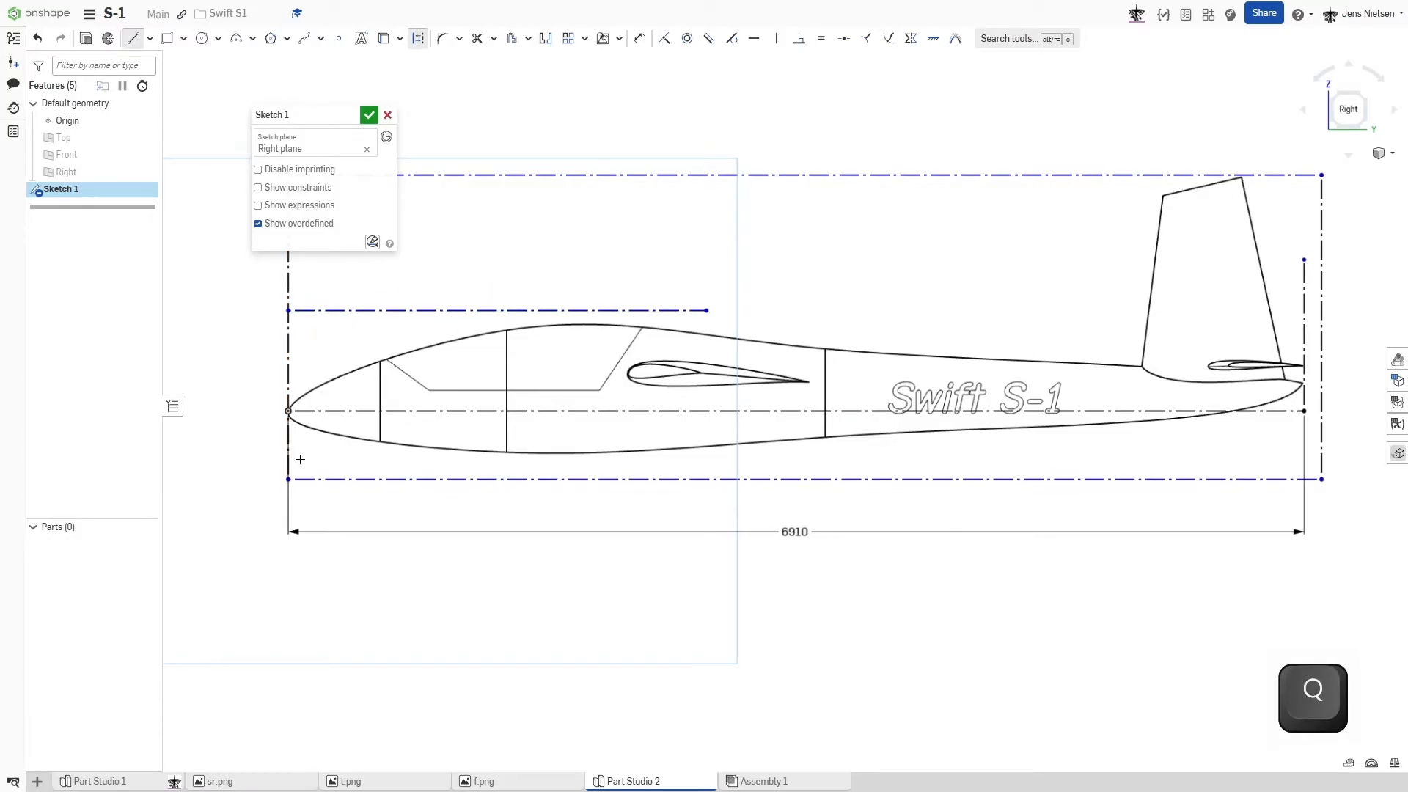
pyautogui.click(287, 453)
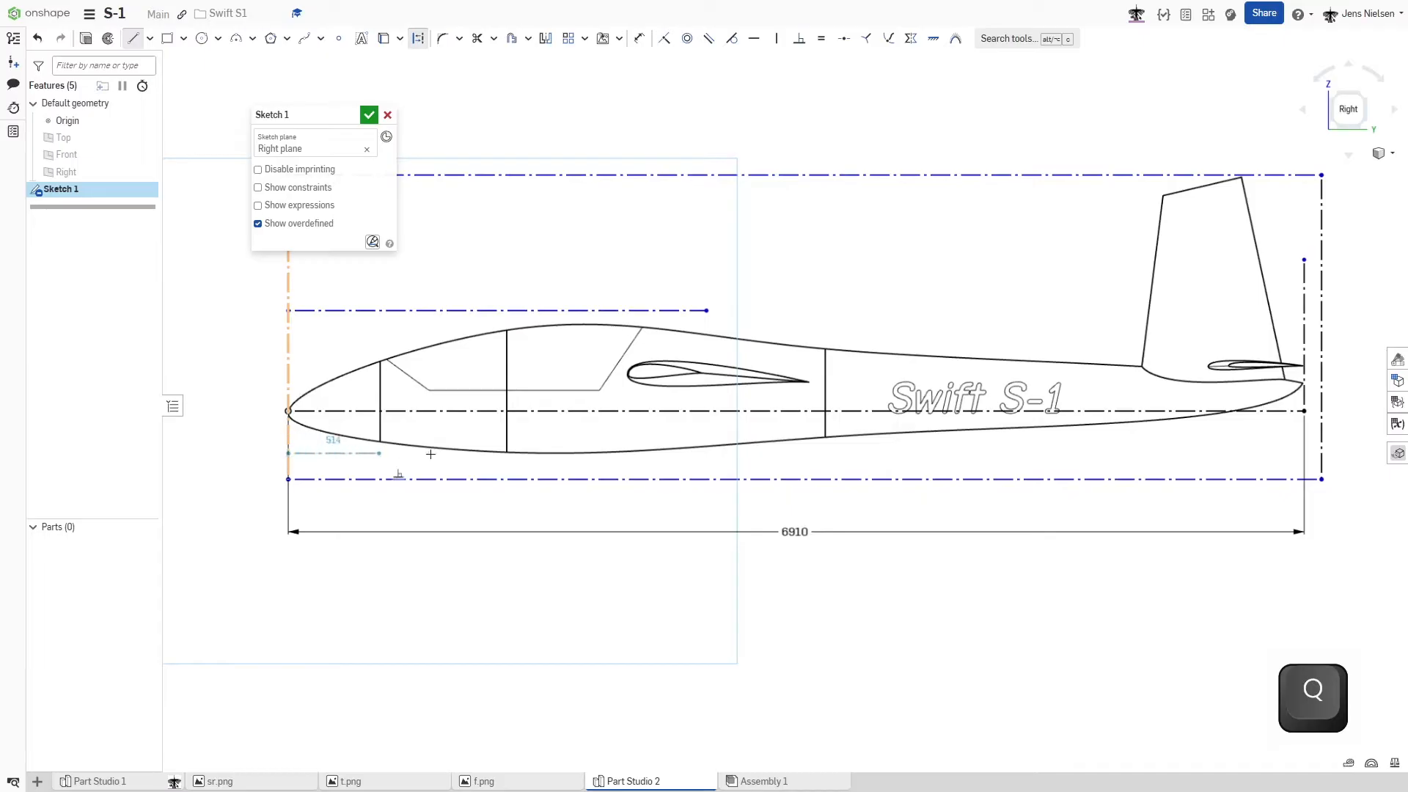
pyautogui.click(730, 454)
pyautogui.press('Escape')
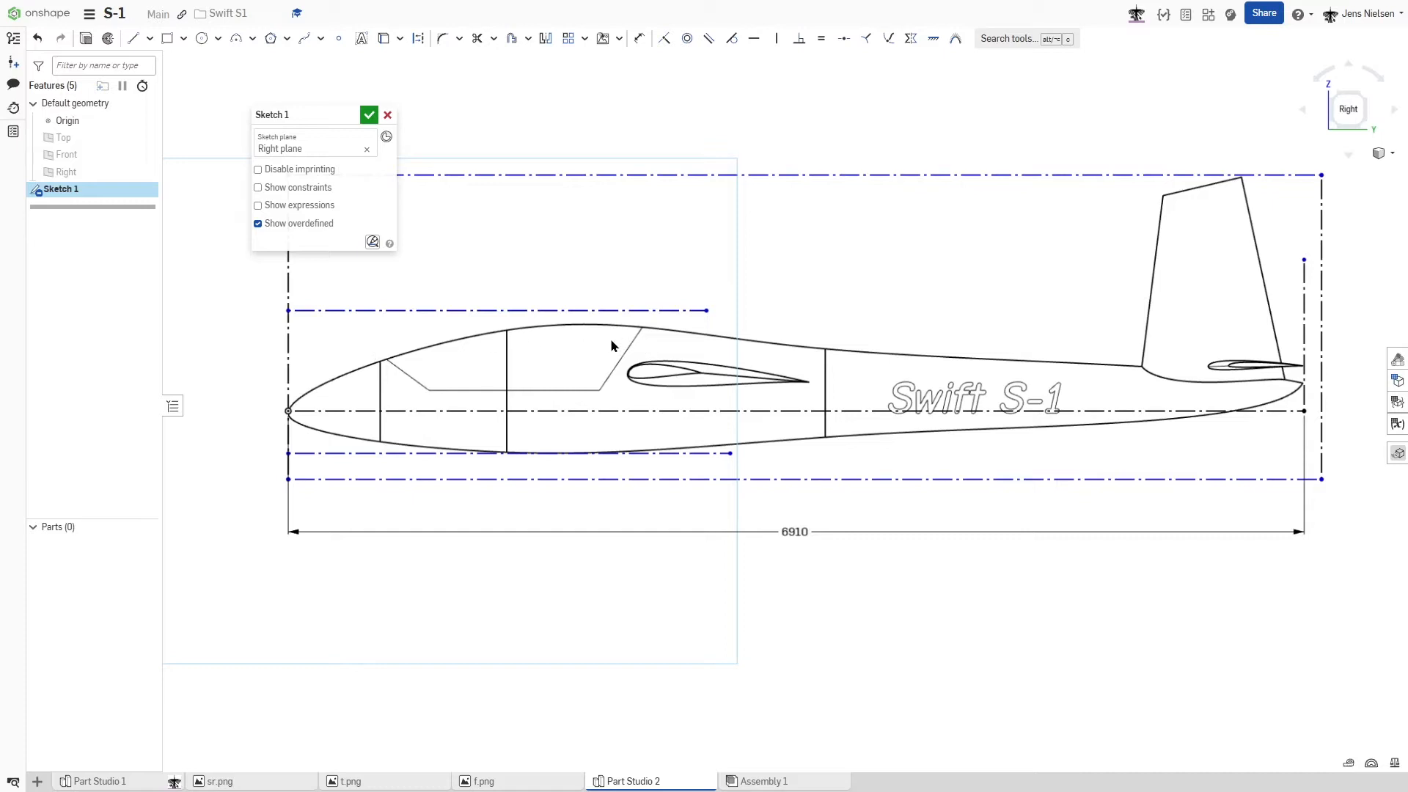
# - Lower the upper horizontal construction line onto the fuselage's highest point and finish the side-view sketch
pyautogui.moveTo(575, 316); pyautogui.dragTo(575, 323)
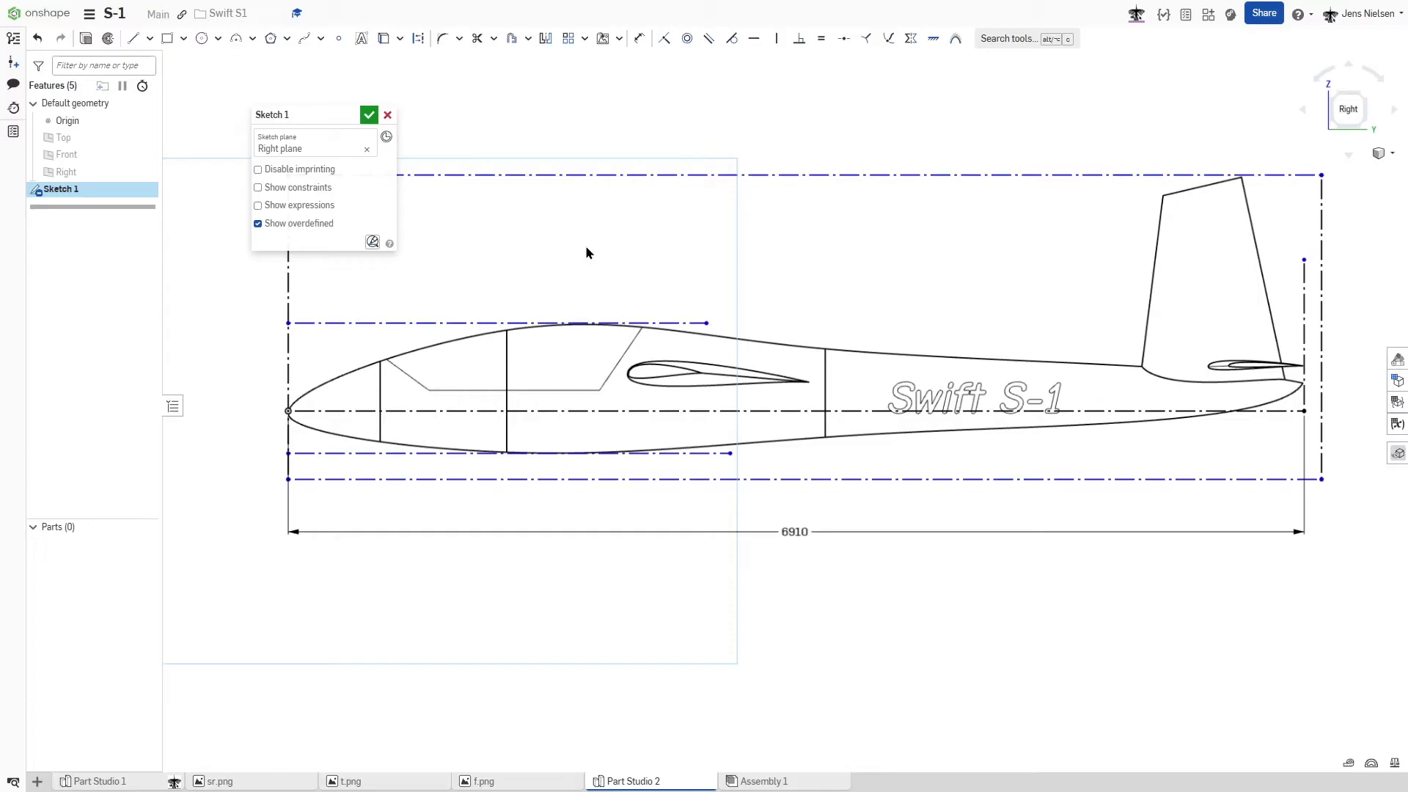
pyautogui.click(368, 115)
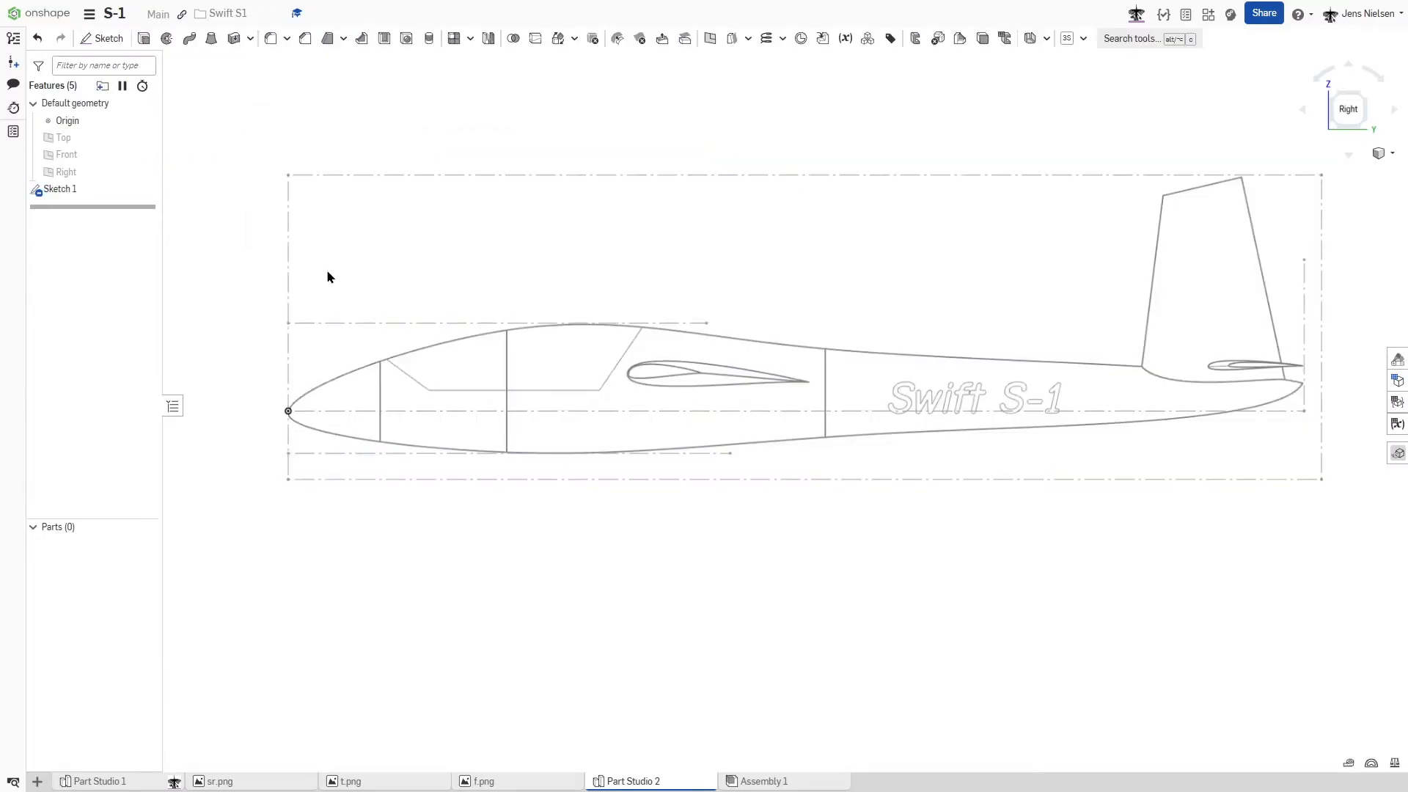
# - Start a new sketch on the Front plane and insert the reference image f.png
pyautogui.hotkey('shift', '7')
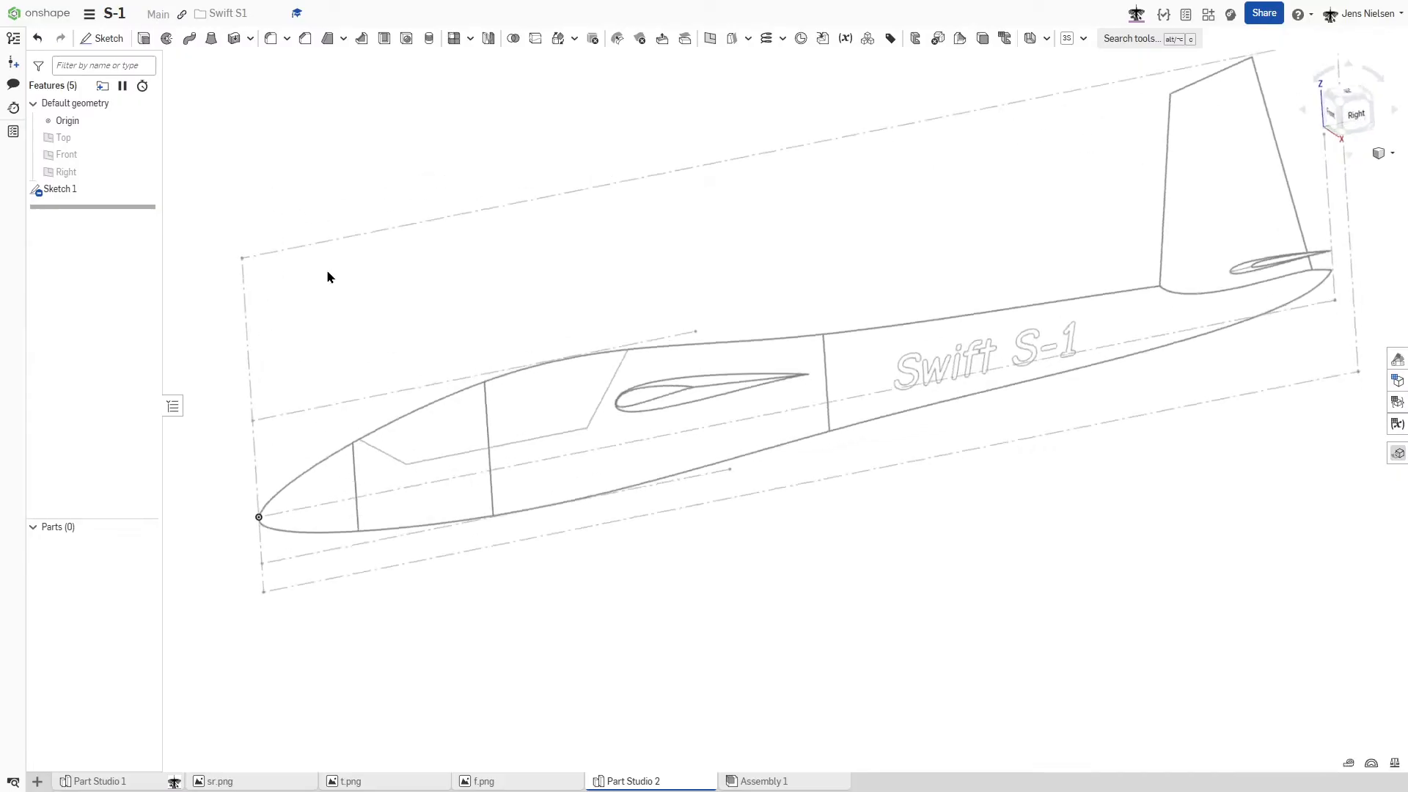
pyautogui.press('f')
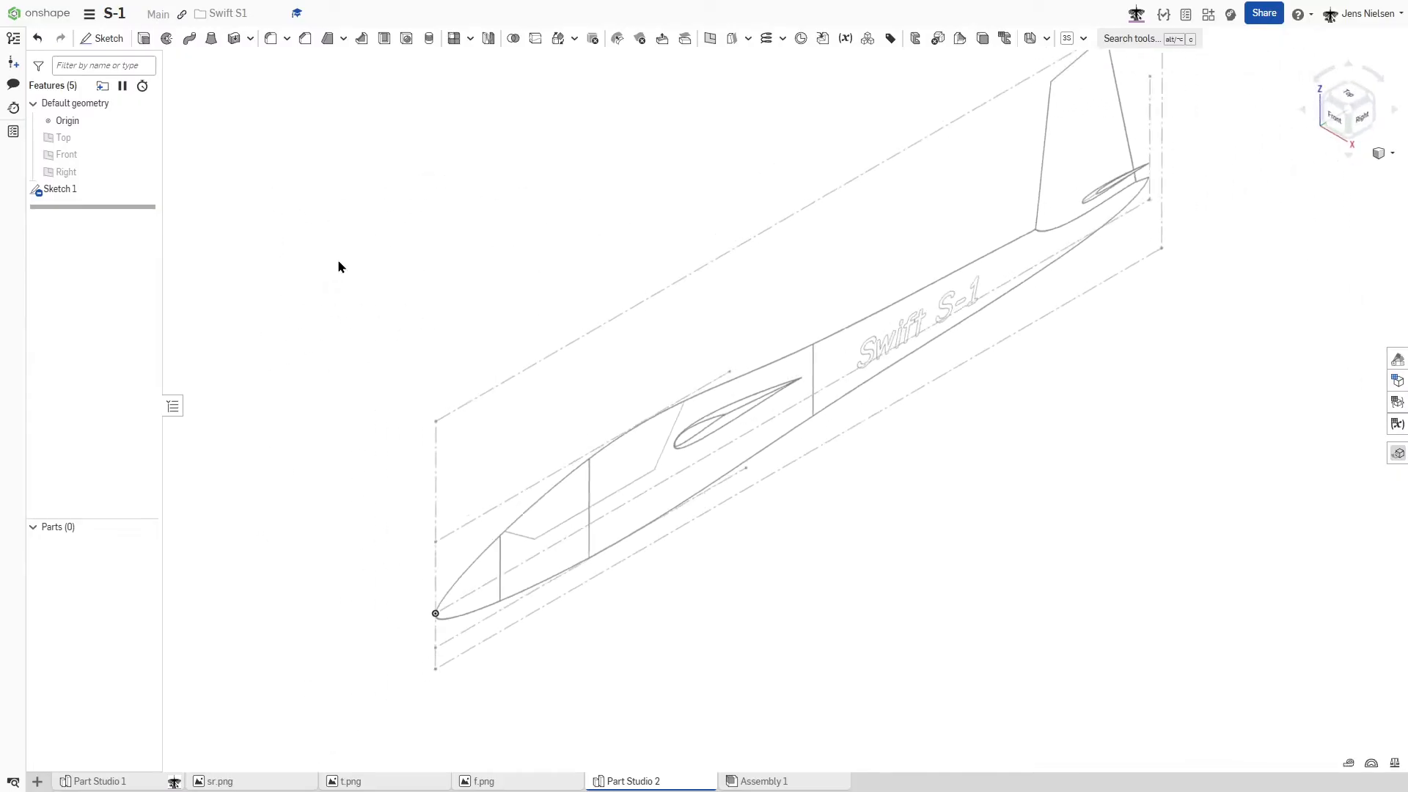
pyautogui.press('s')
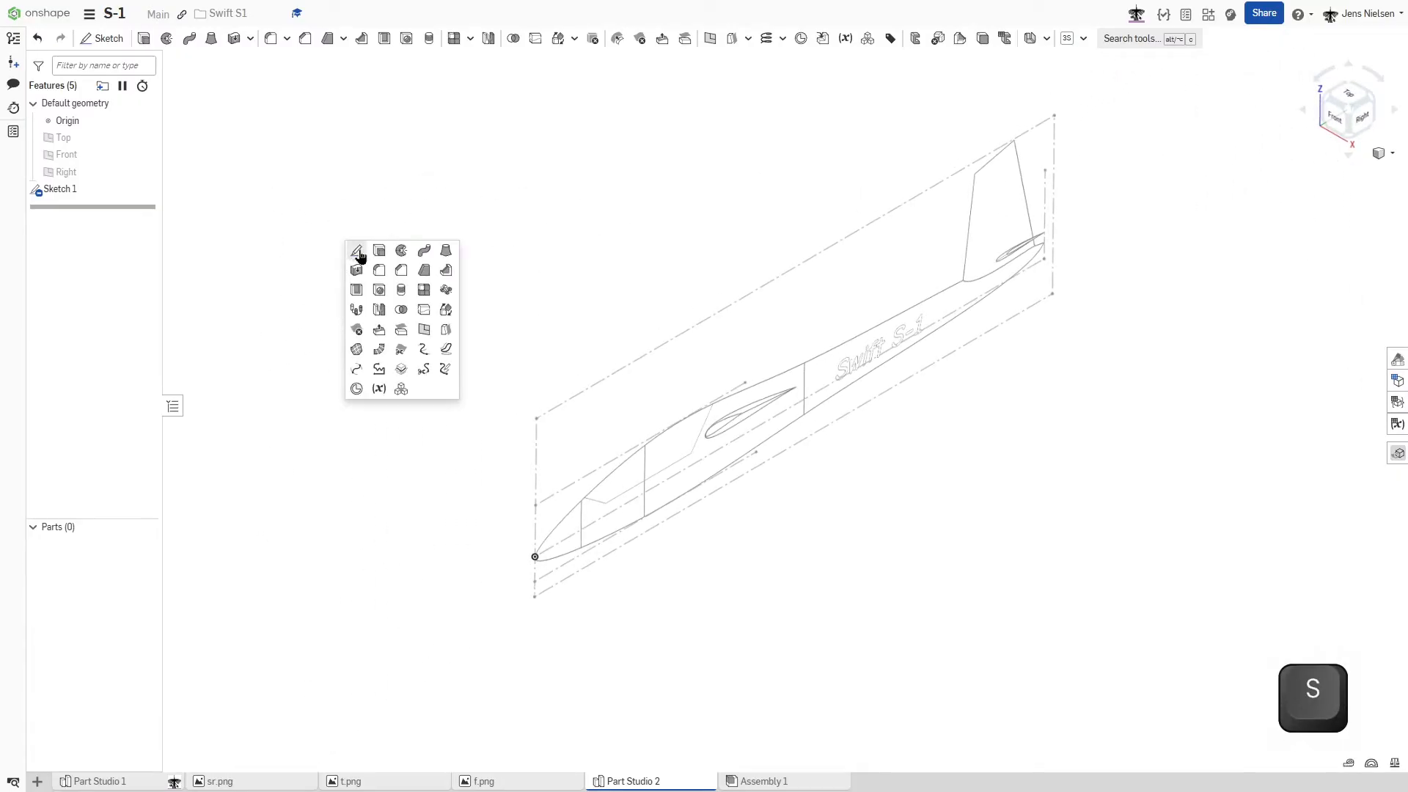
pyautogui.click(357, 251)
pyautogui.click(76, 154)
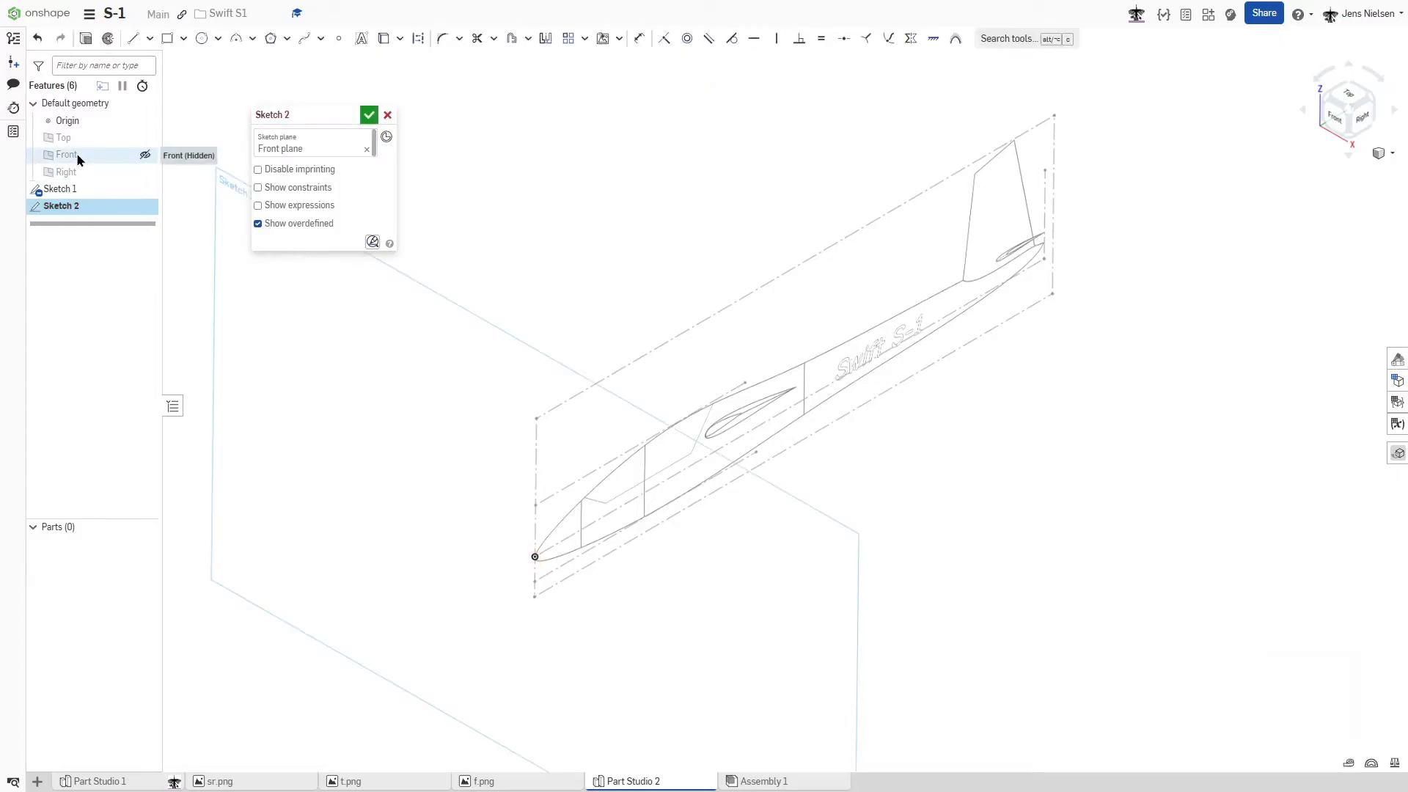
pyautogui.press('s')
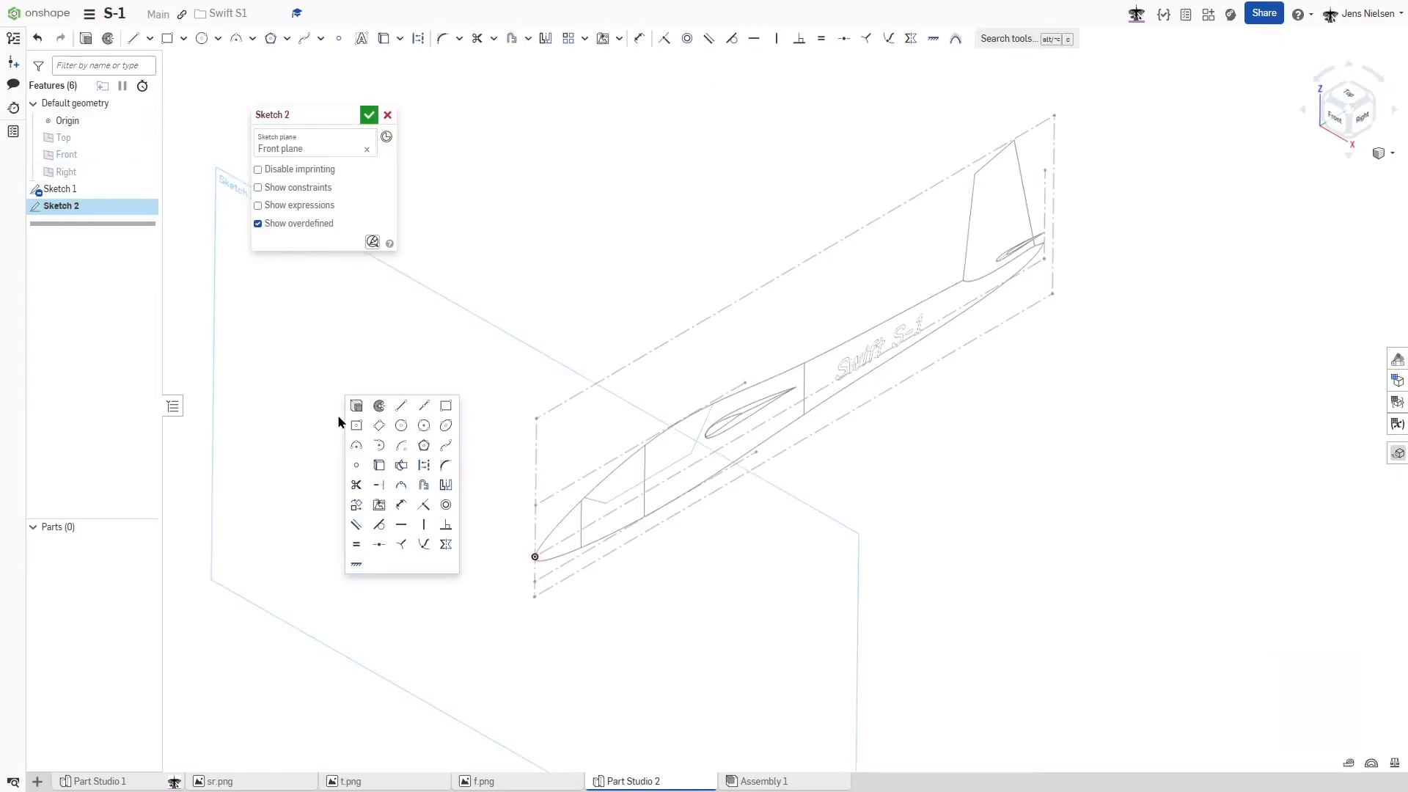
pyautogui.click(379, 504)
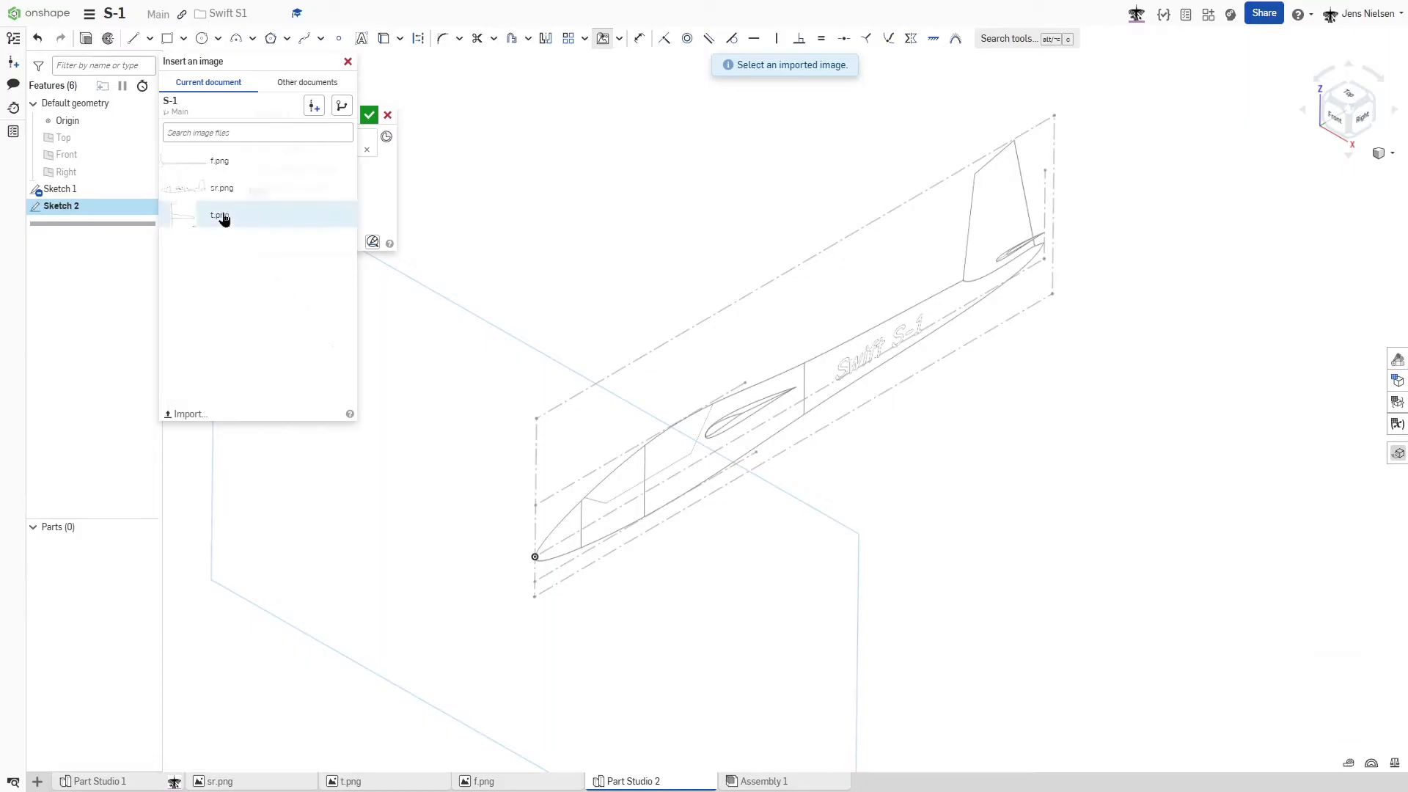
pyautogui.click(220, 161)
pyautogui.click(571, 617)
pyautogui.click(726, 500)
# - Apply a Coincident constraint between the front-view image's vertical centreline edge and the origin
pyautogui.moveTo(829, 470); pyautogui.dragTo(913, 427, button='right')
pyautogui.press('n')
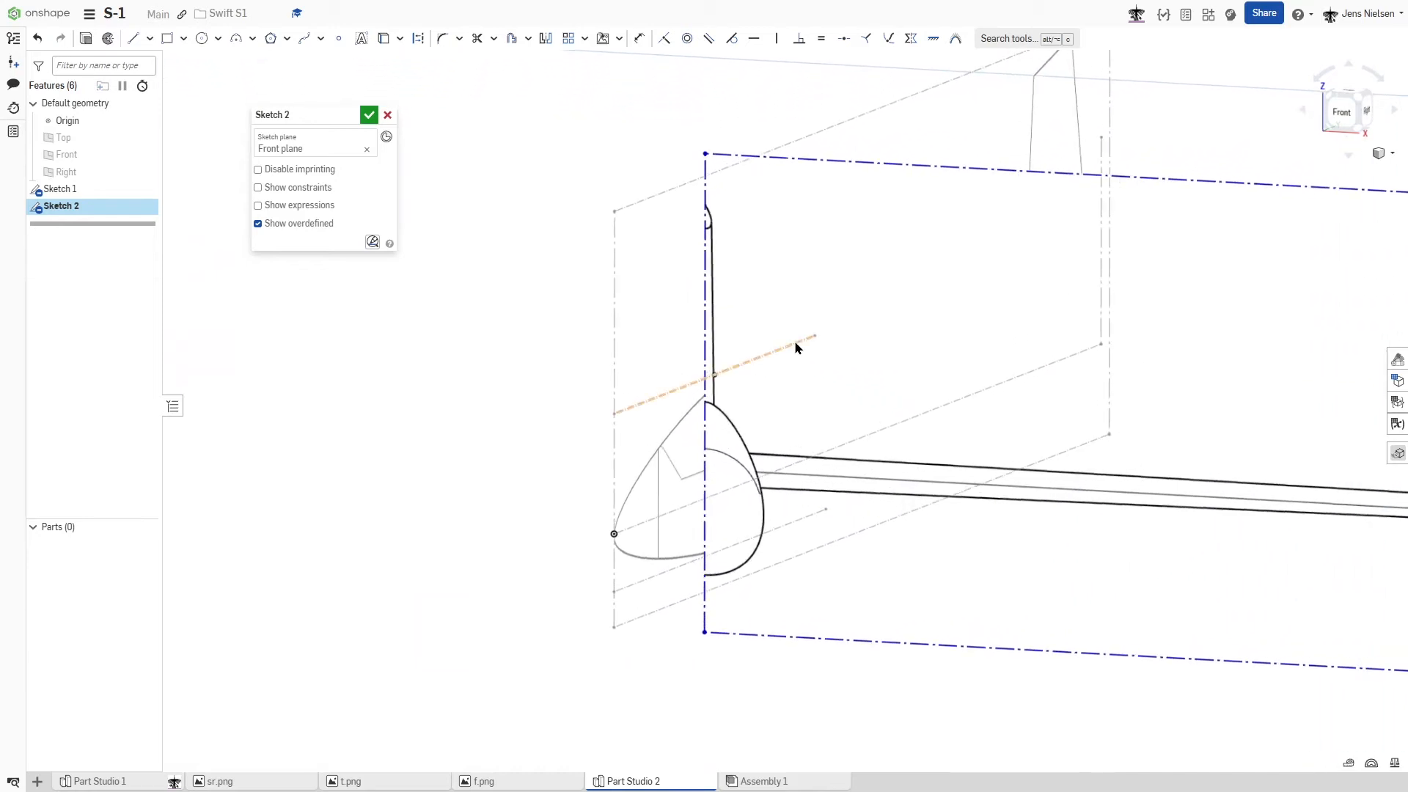
pyautogui.press('i')
pyautogui.click(704, 346)
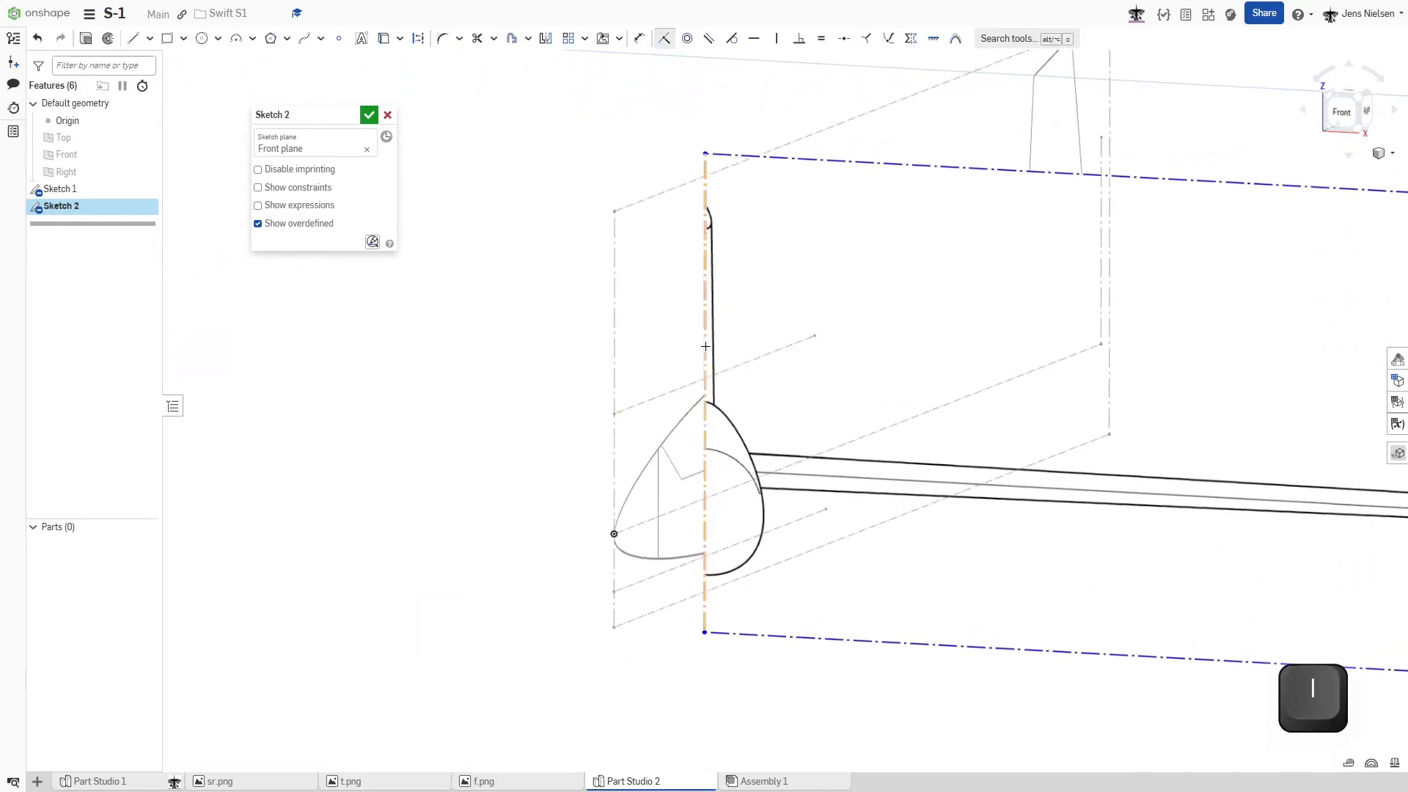
pyautogui.click(614, 534)
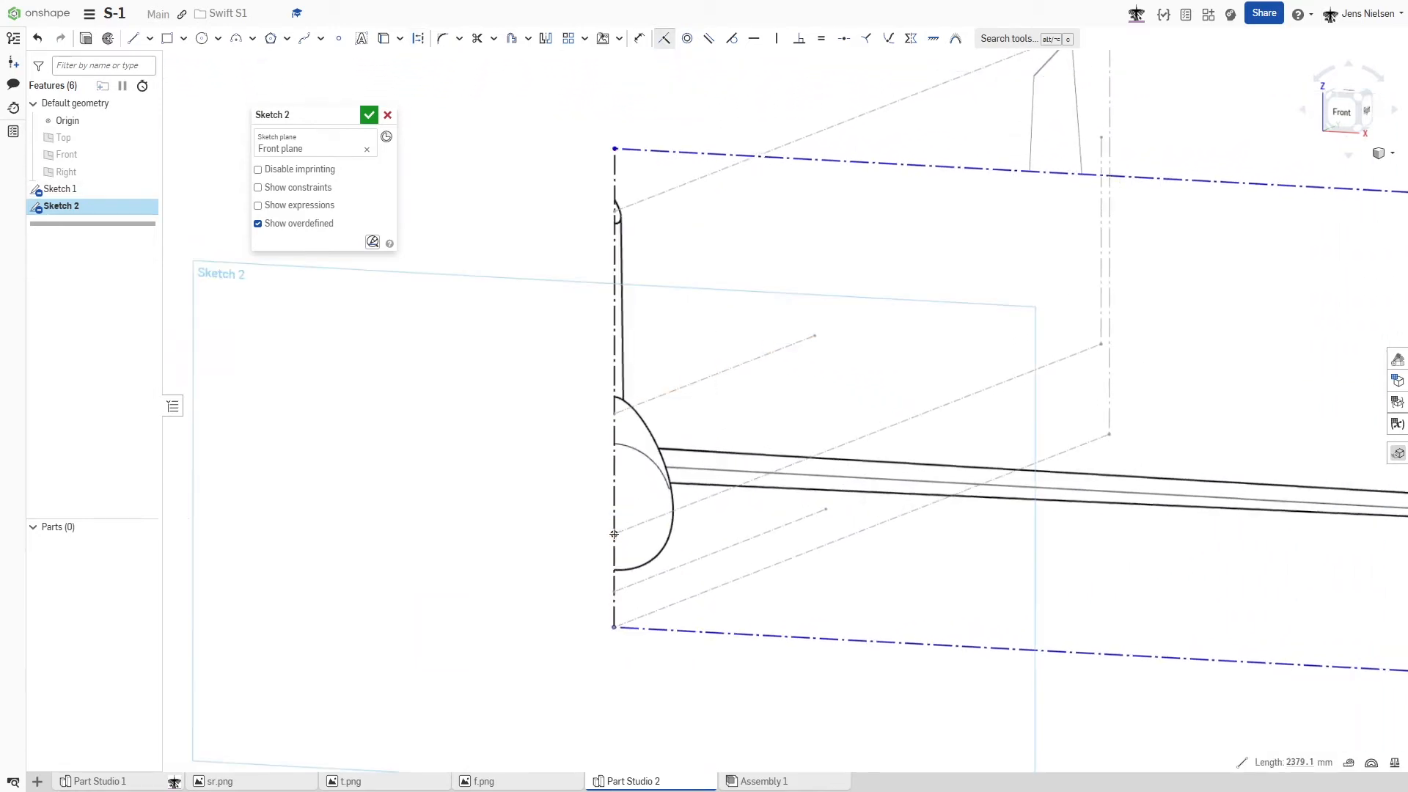
pyautogui.press('Escape')
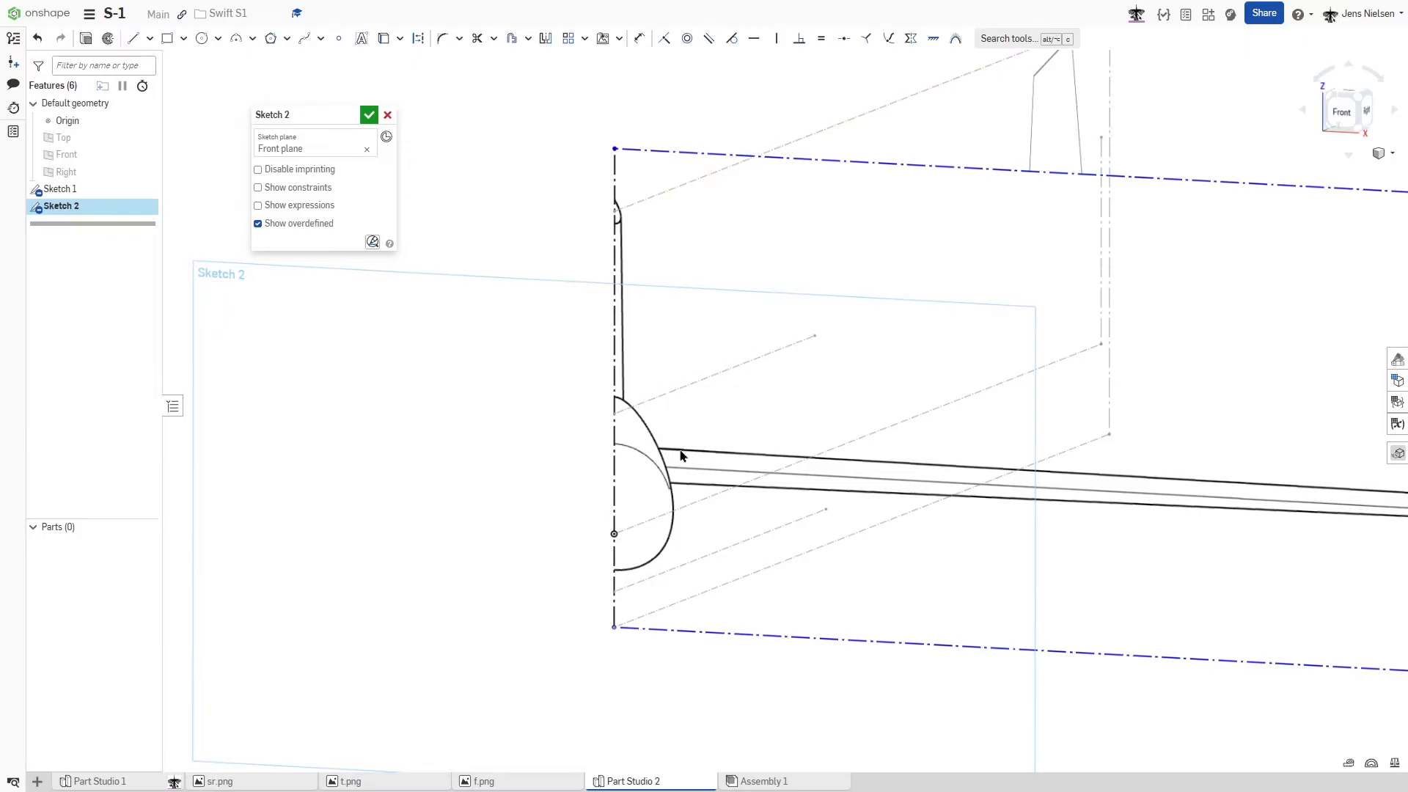
# - Scale and shift the front-view image until its fuselage height matches the upper and lower construction lines of the side view
pyautogui.moveTo(693, 578)
pyautogui.mouseDown(button='right')
pyautogui.moveTo(704, 352)
pyautogui.moveTo(703, 437)
pyautogui.mouseUp(button='right')
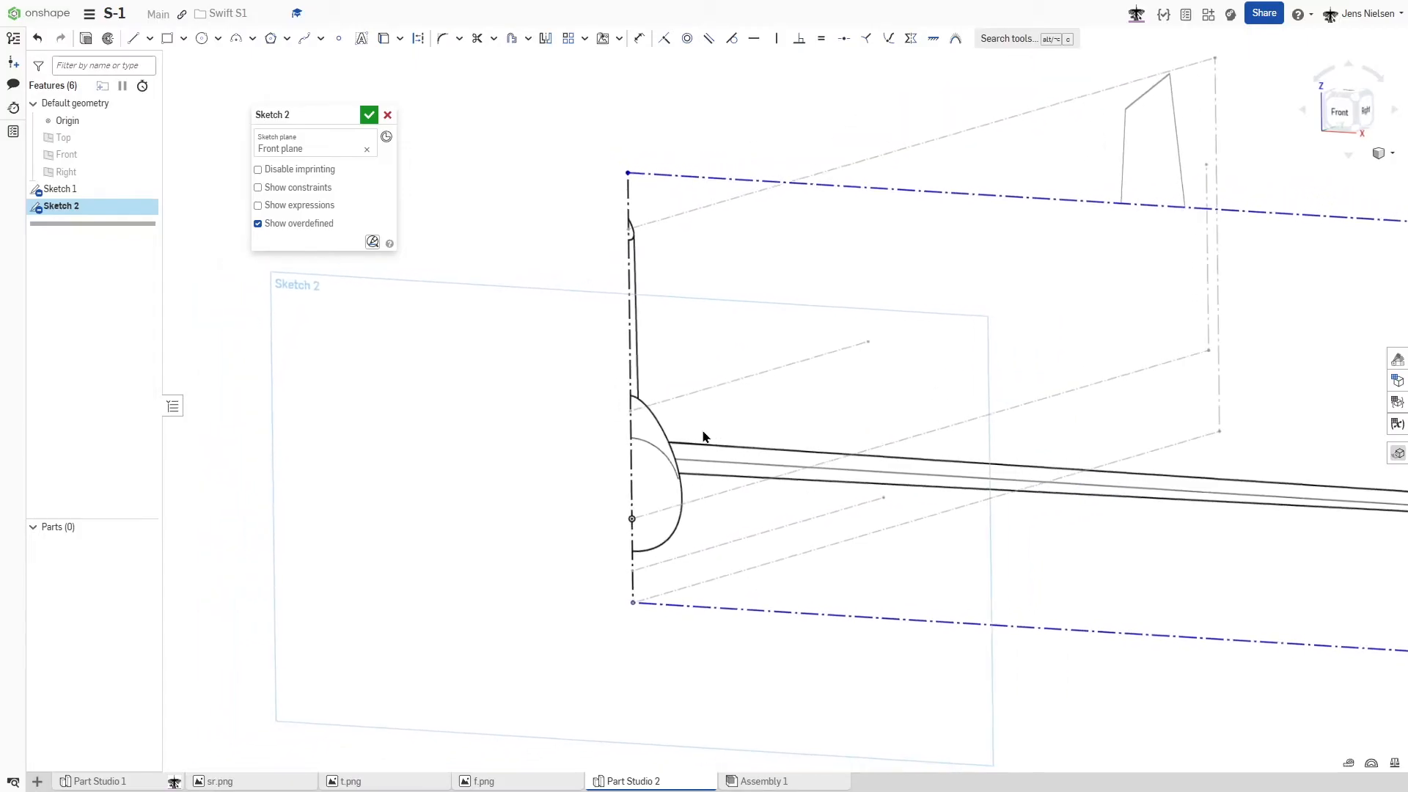
pyautogui.press('f')
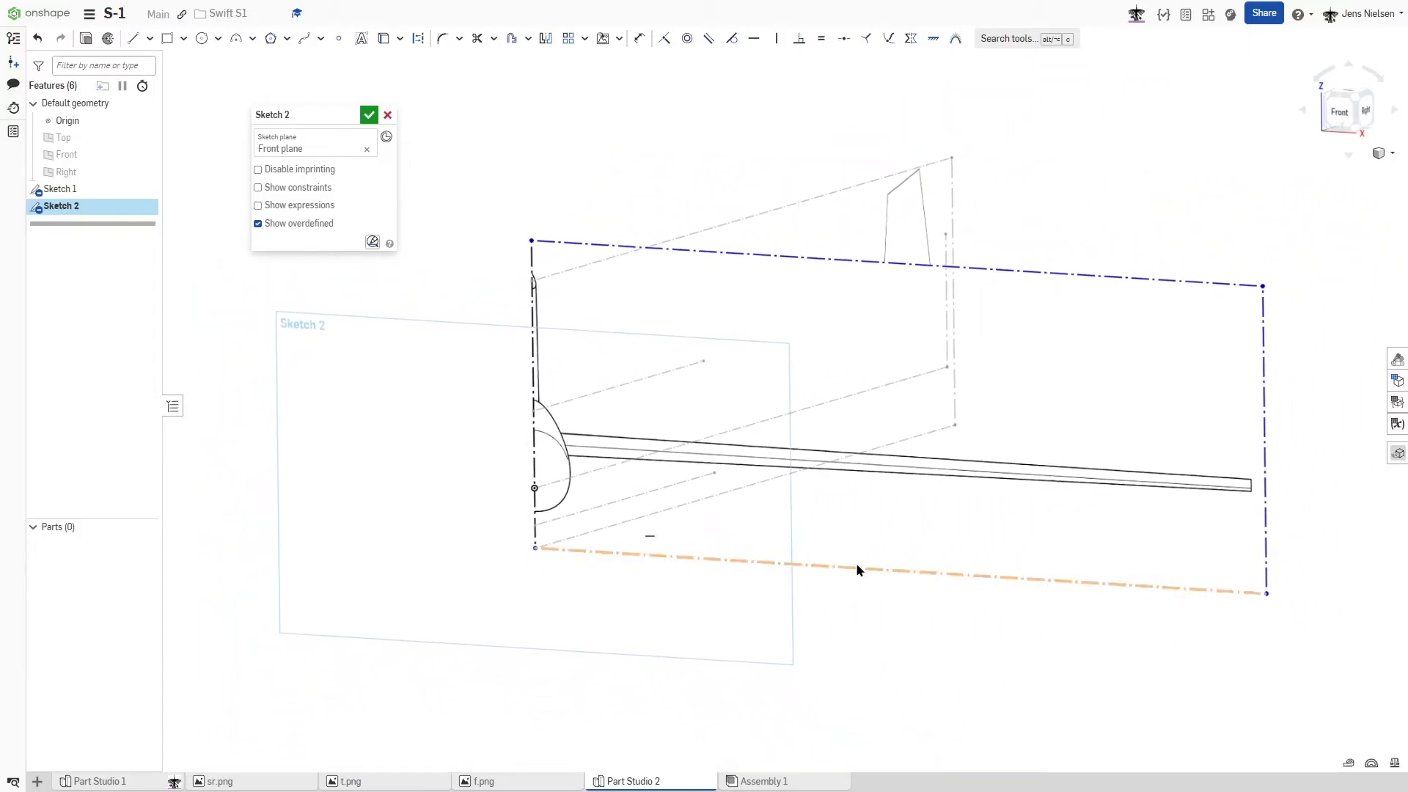
pyautogui.moveTo(1268, 590)
pyautogui.mouseDown()
pyautogui.moveTo(1298, 579)
pyautogui.moveTo(1299, 514)
pyautogui.mouseUp()
pyautogui.moveTo(1300, 603)
pyautogui.mouseDown()
pyautogui.moveTo(1289, 575)
pyautogui.moveTo(1296, 613)
pyautogui.mouseUp()
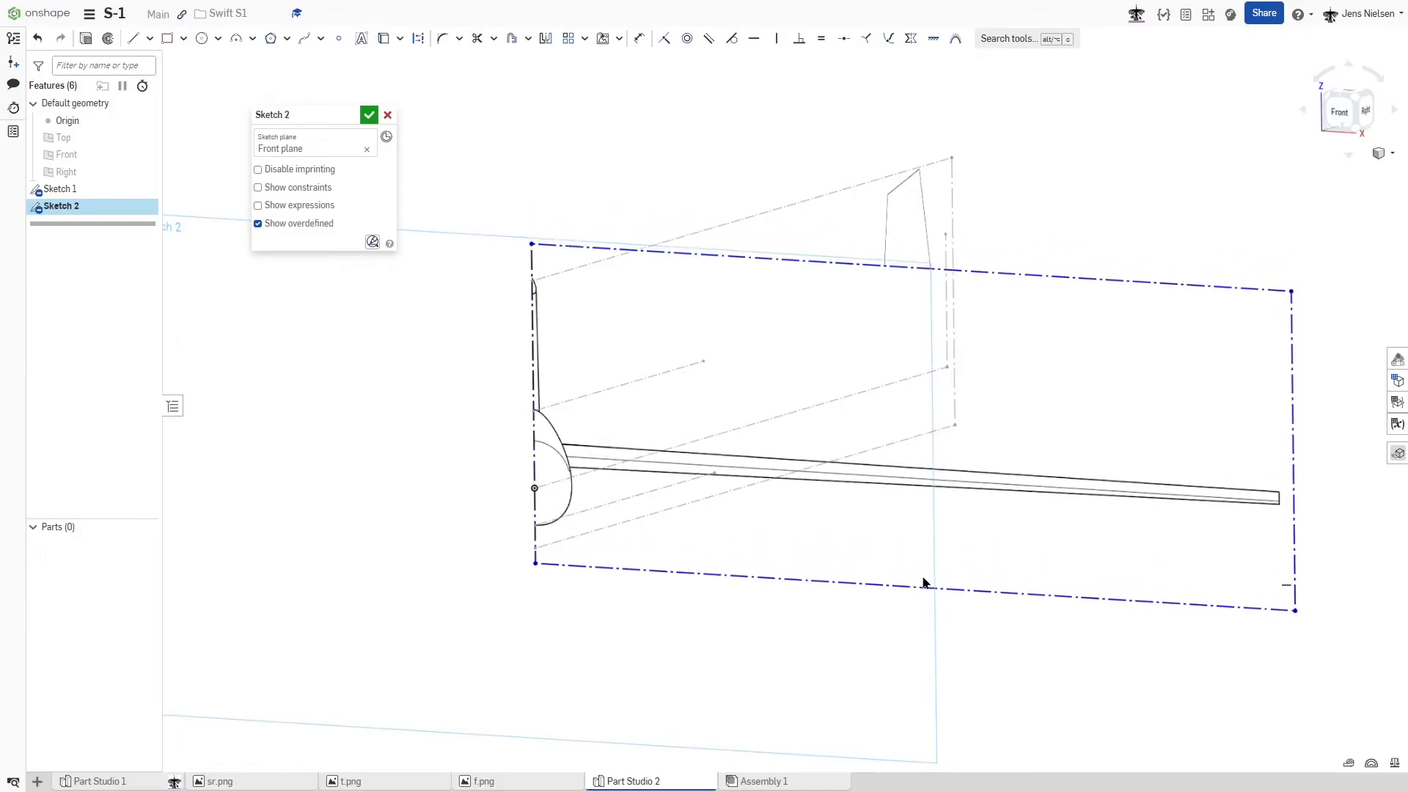
# - Apply Fix constraints to the front-view image's wingtip-side and lower edges, and finish the sketch
pyautogui.scroll(5, 855, 569)
pyautogui.scroll(-2, 851, 568)
pyautogui.scroll(-3, 541, 579)
pyautogui.scroll(-3, 539, 570)
pyautogui.press('d')
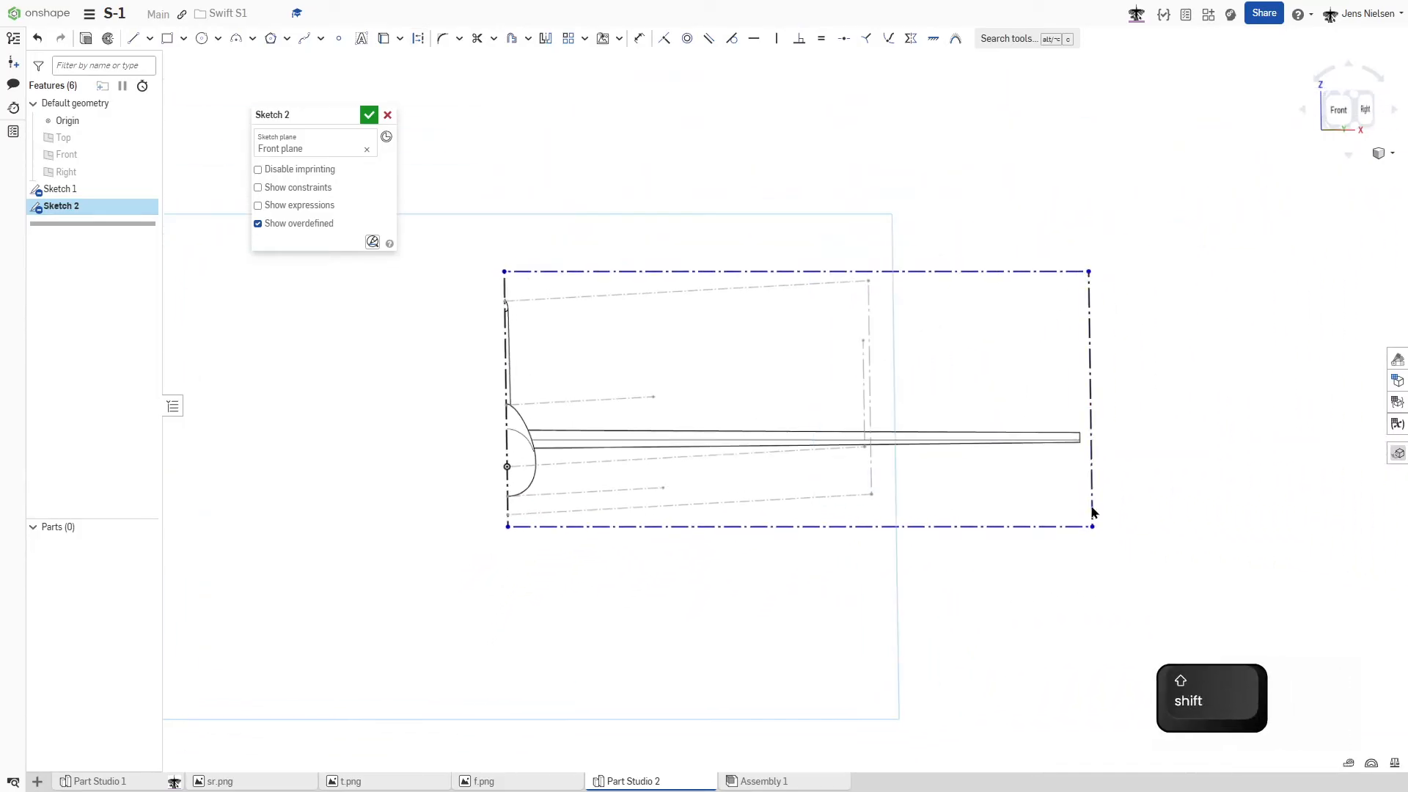
pyautogui.hotkey('shift', 'j')
pyautogui.press('d')
pyautogui.hotkey('shift', 'j')
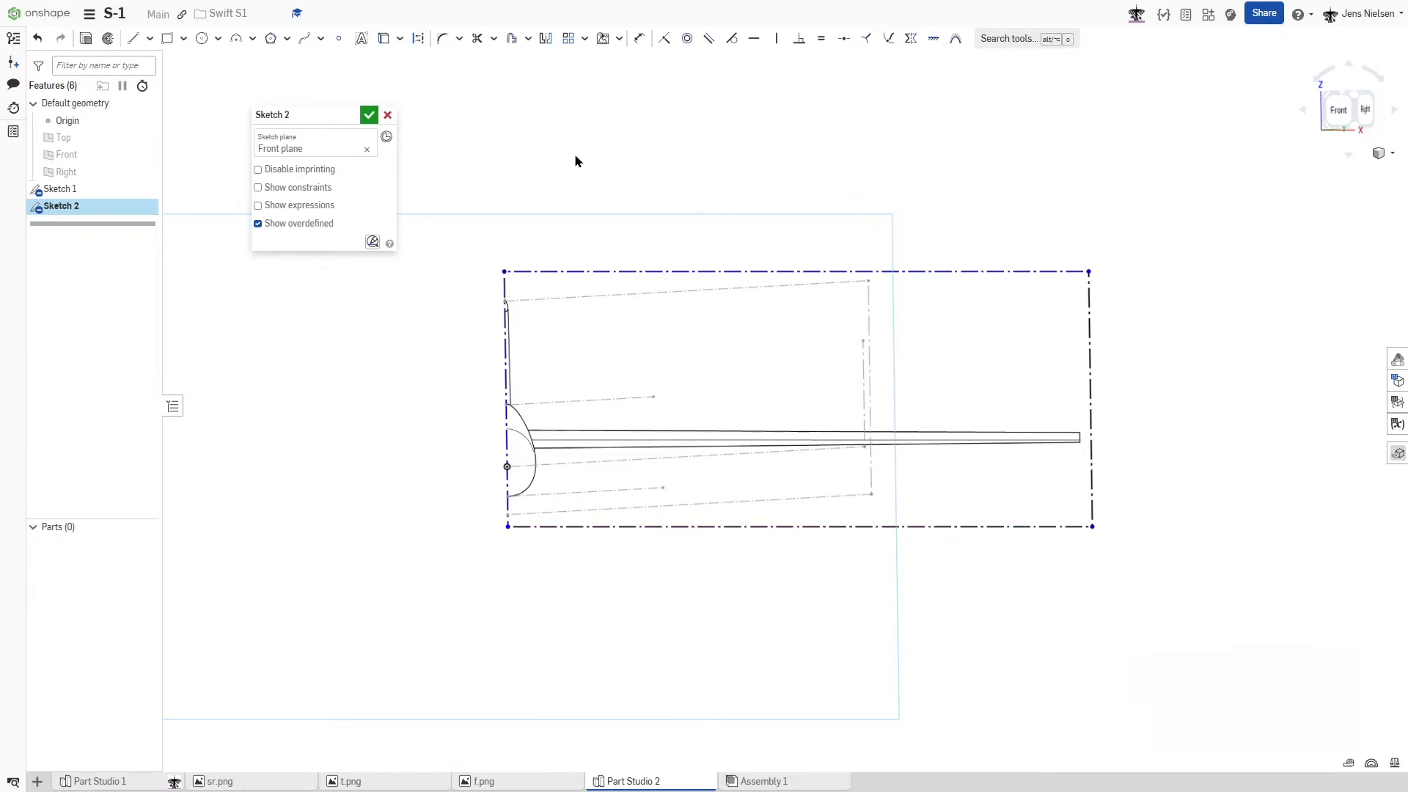
pyautogui.click(369, 115)
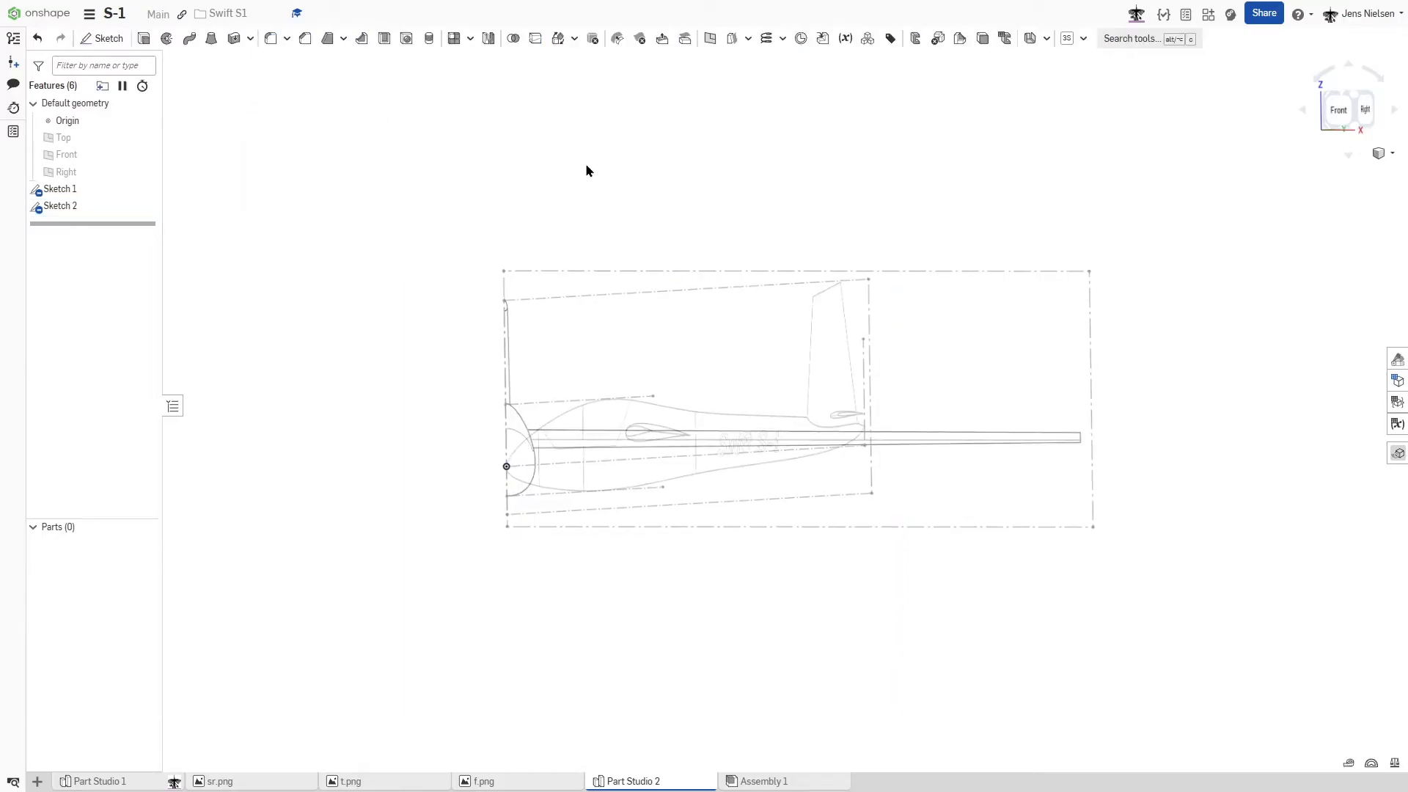
# - Start a new sketch on the Top plane and insert the reference image t.png
pyautogui.hotkey('shift', '7')
pyautogui.press('s')
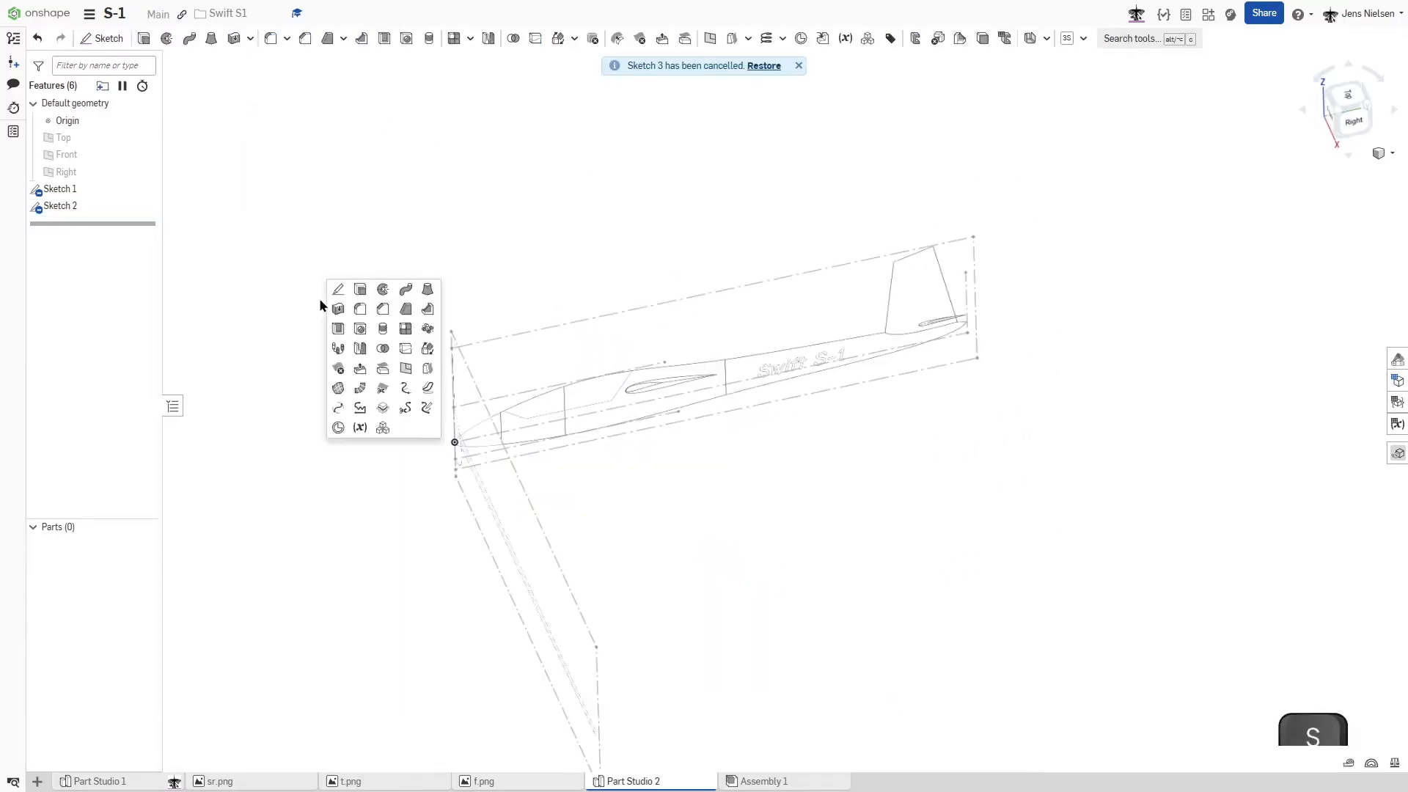
pyautogui.click(334, 290)
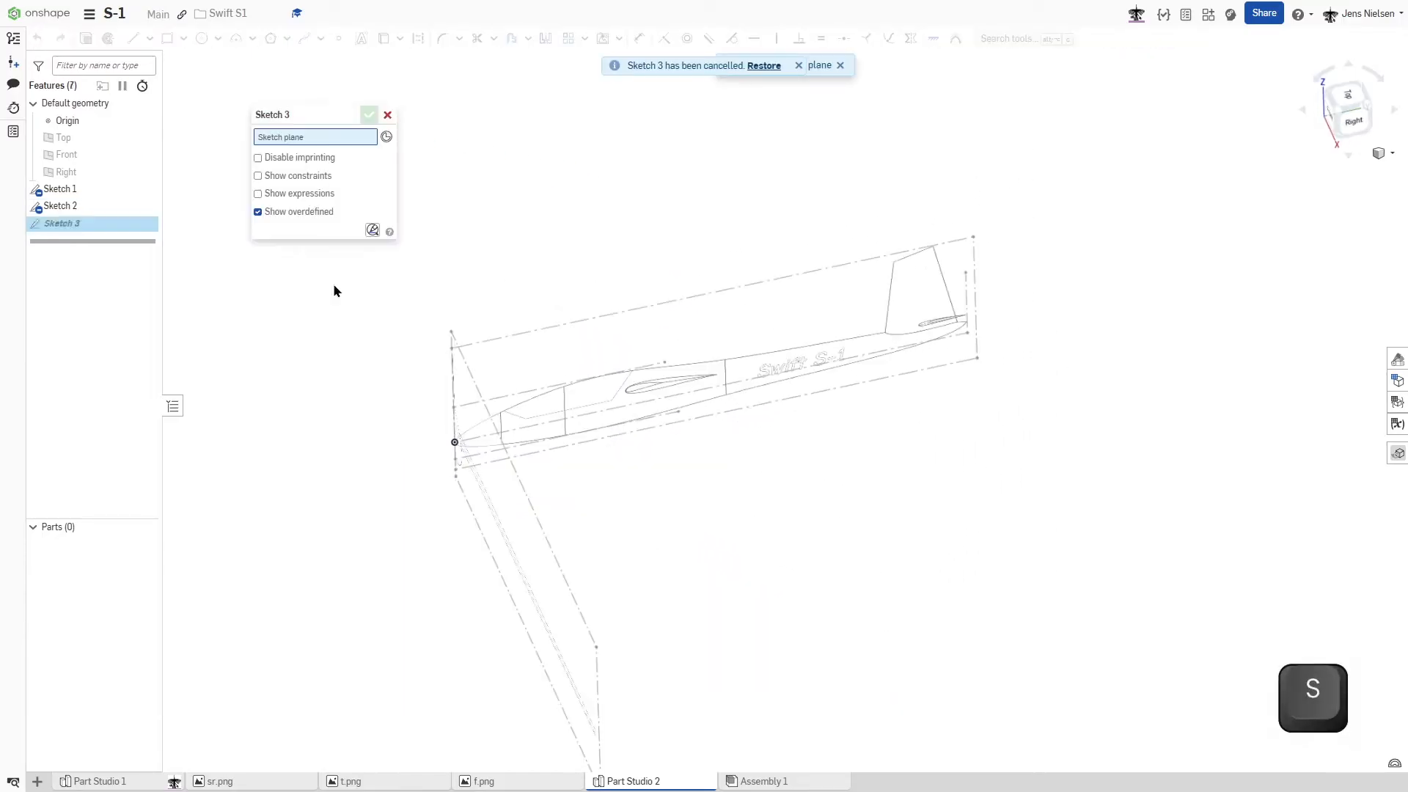
pyautogui.click(81, 142)
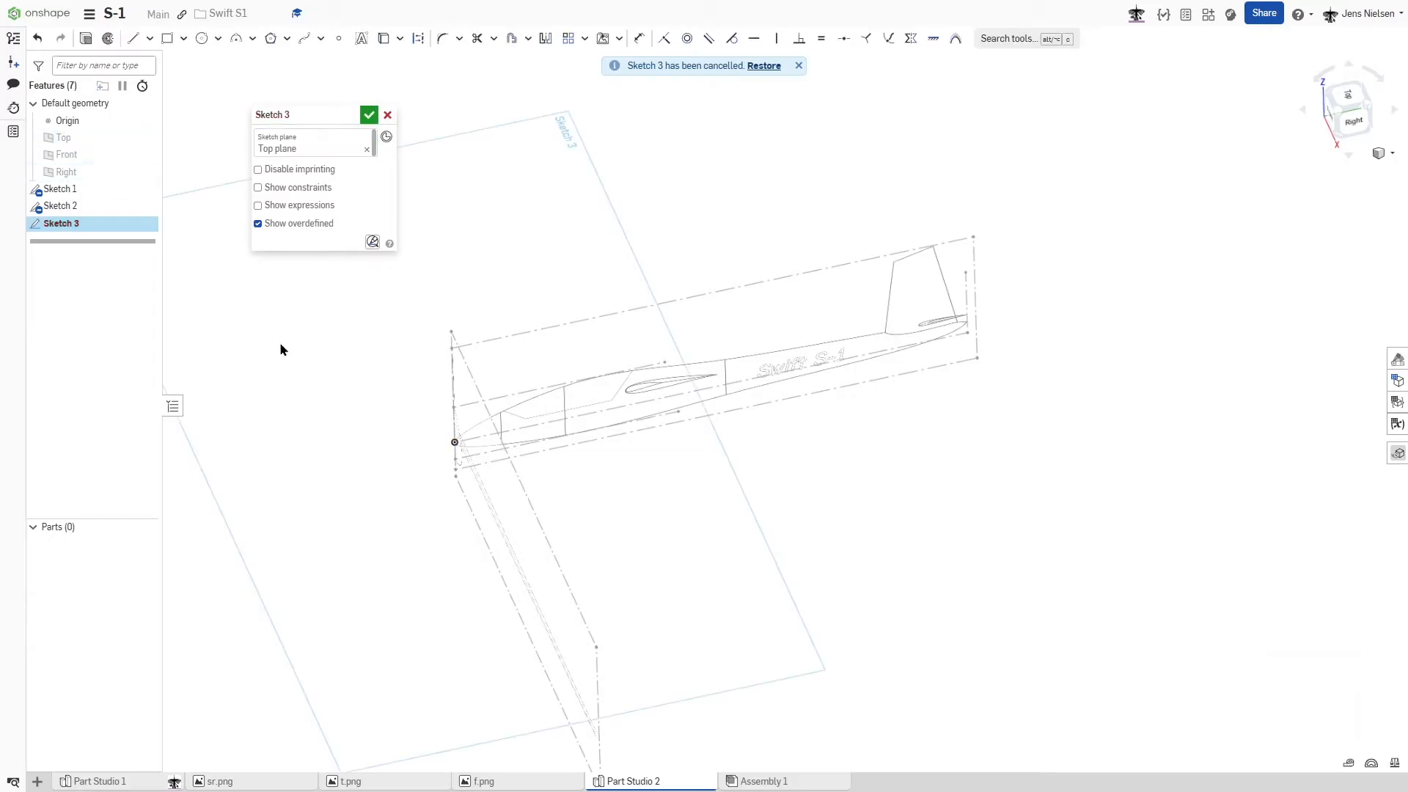
pyautogui.press('s')
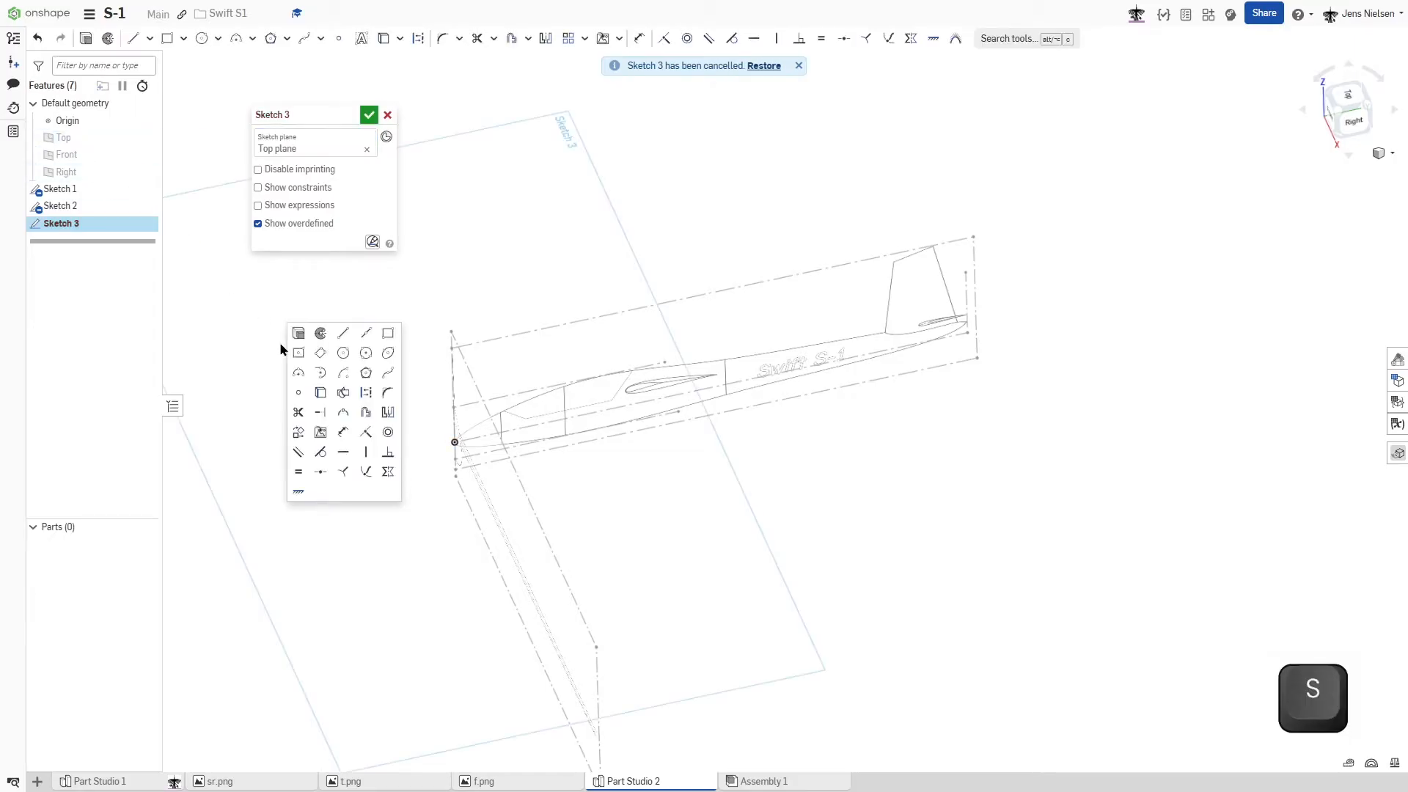
pyautogui.click(321, 432)
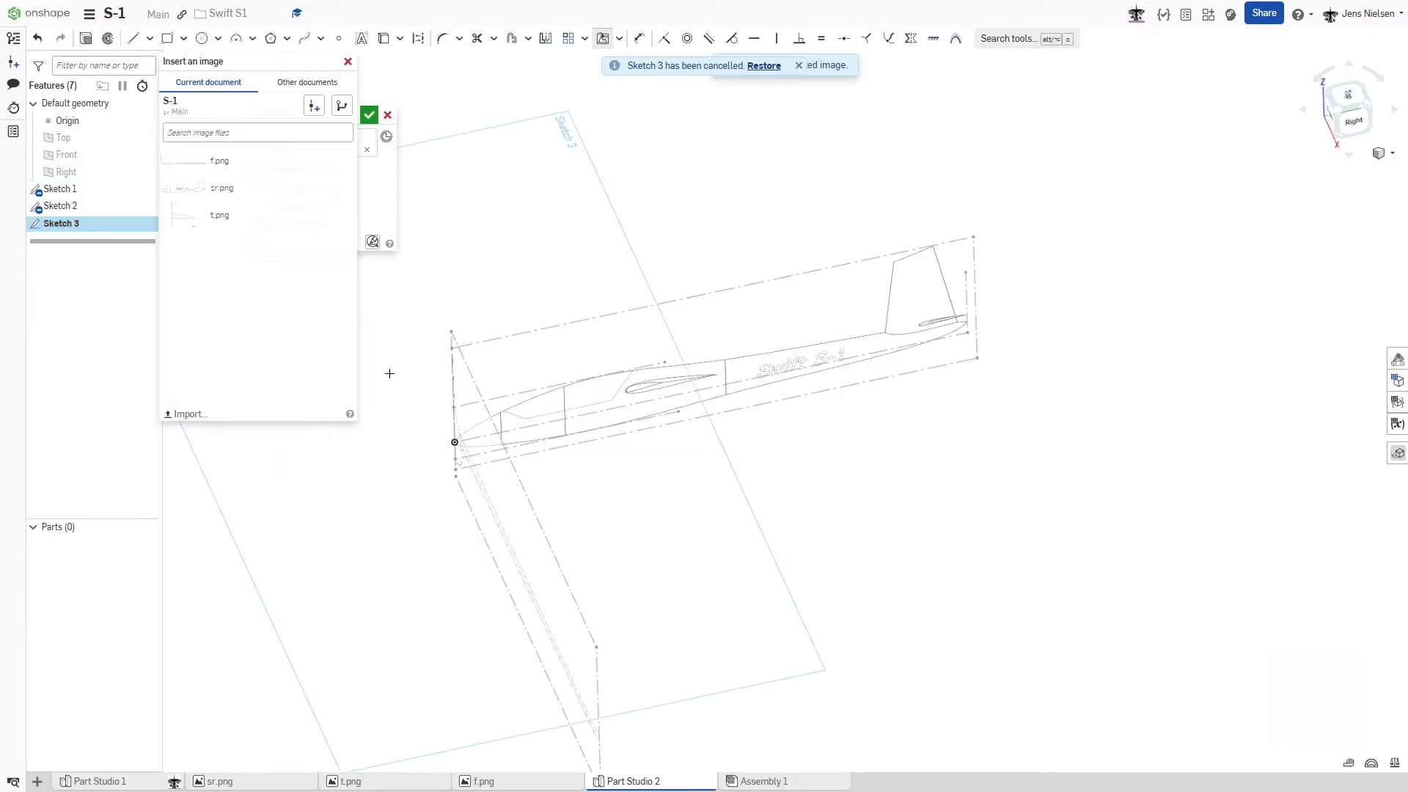
pyautogui.click(214, 213)
pyautogui.click(876, 434)
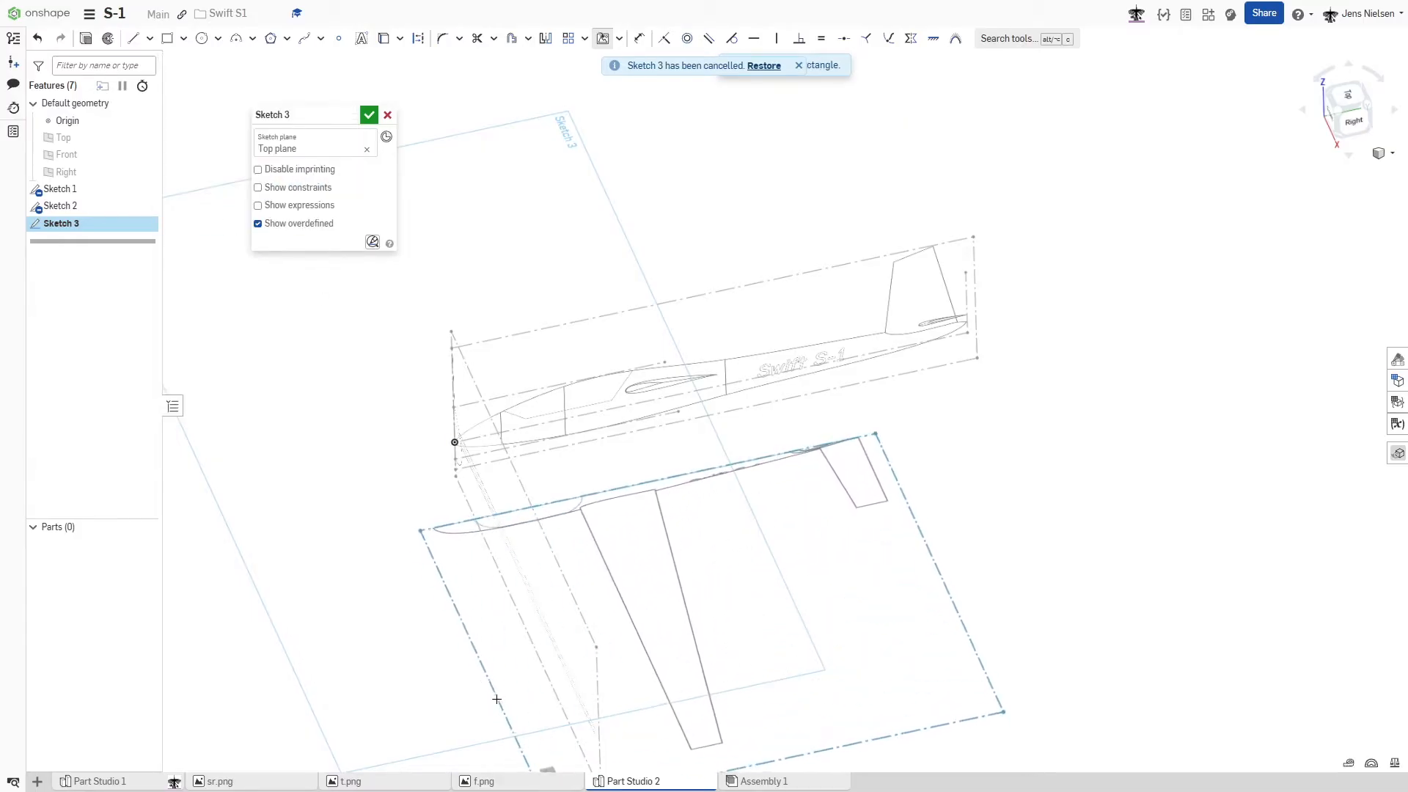
pyautogui.click(451, 729)
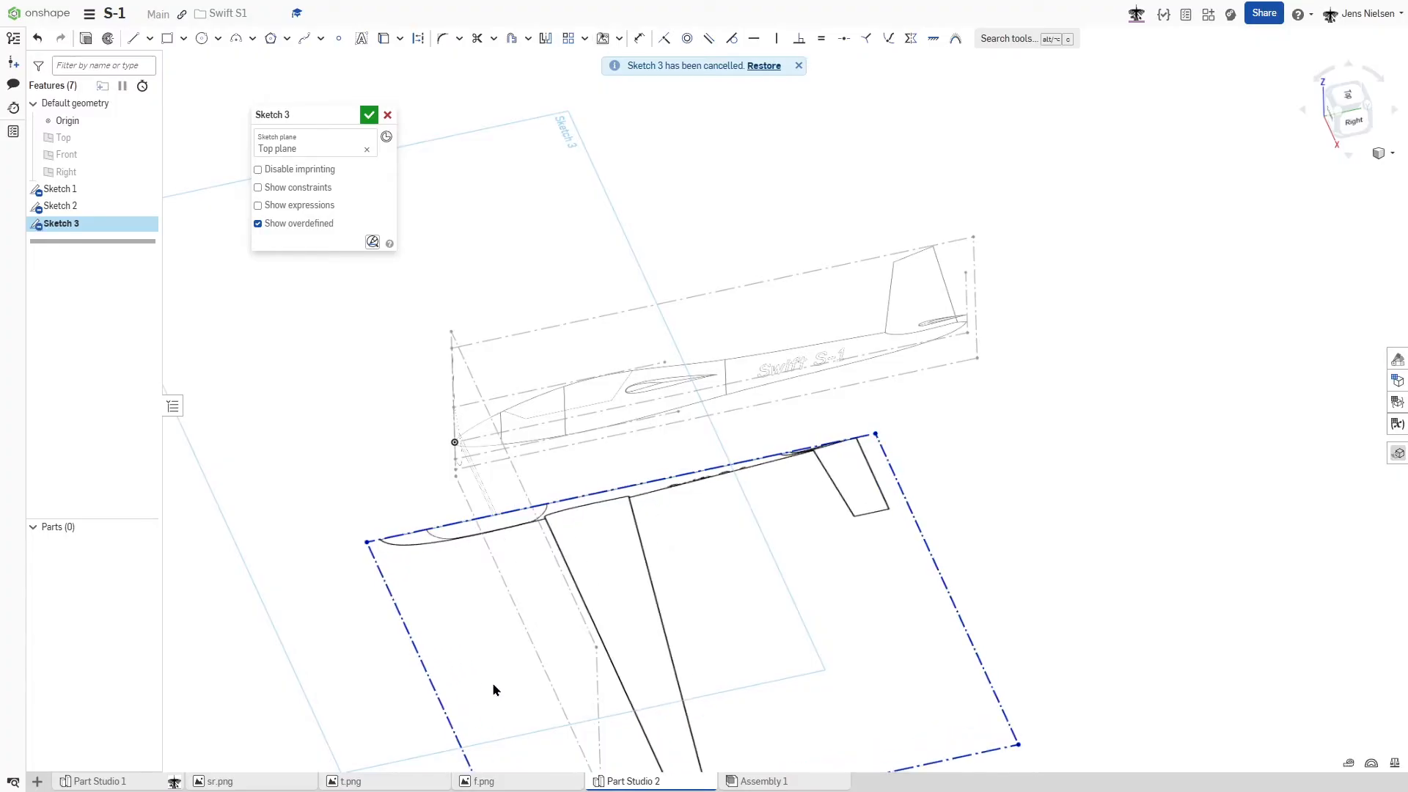
# - Make the top-view image's centreline edge coincident with the origin, and slide the image along it until its nose meets the origin
pyautogui.moveTo(493, 690); pyautogui.dragTo(406, 478, button='right')
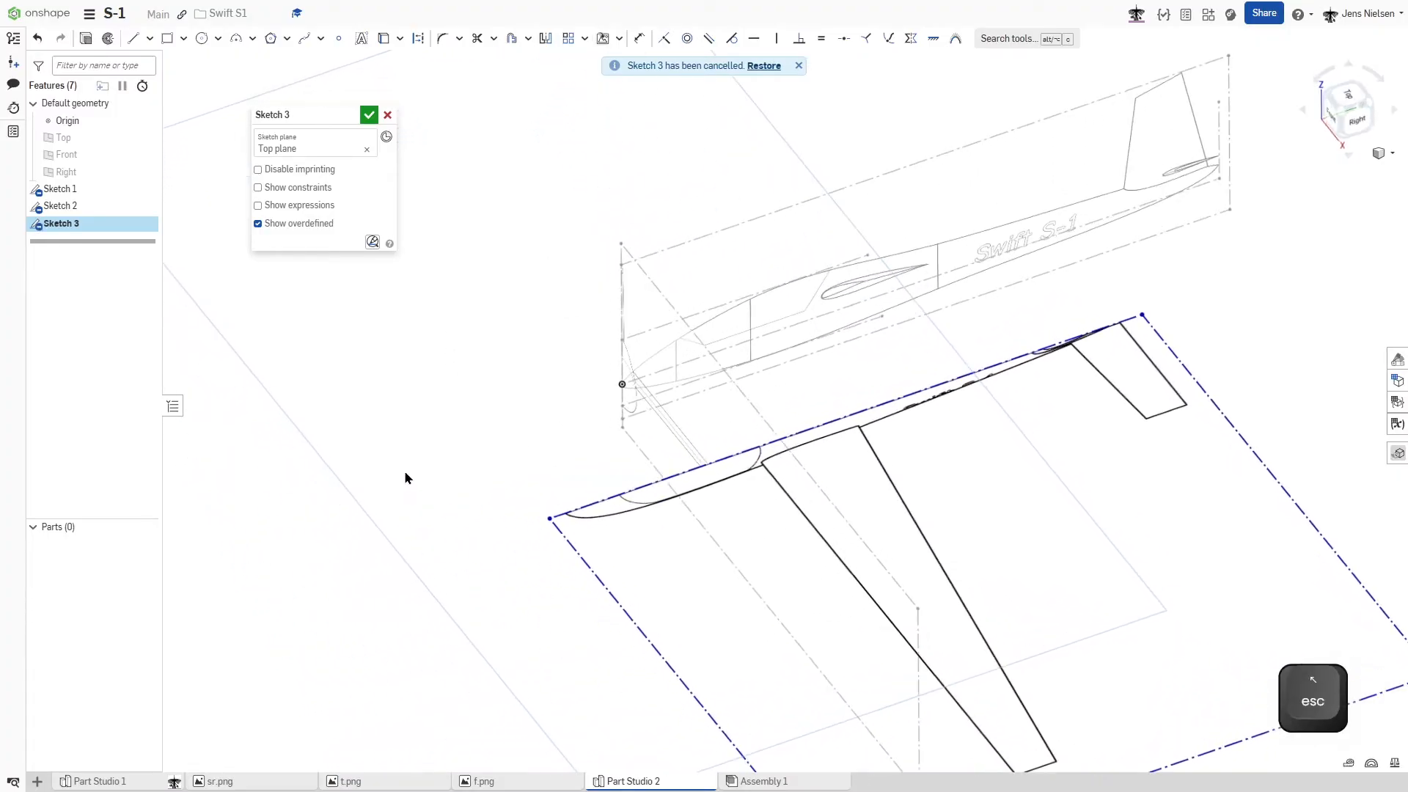
pyautogui.press('i')
pyautogui.click(564, 514)
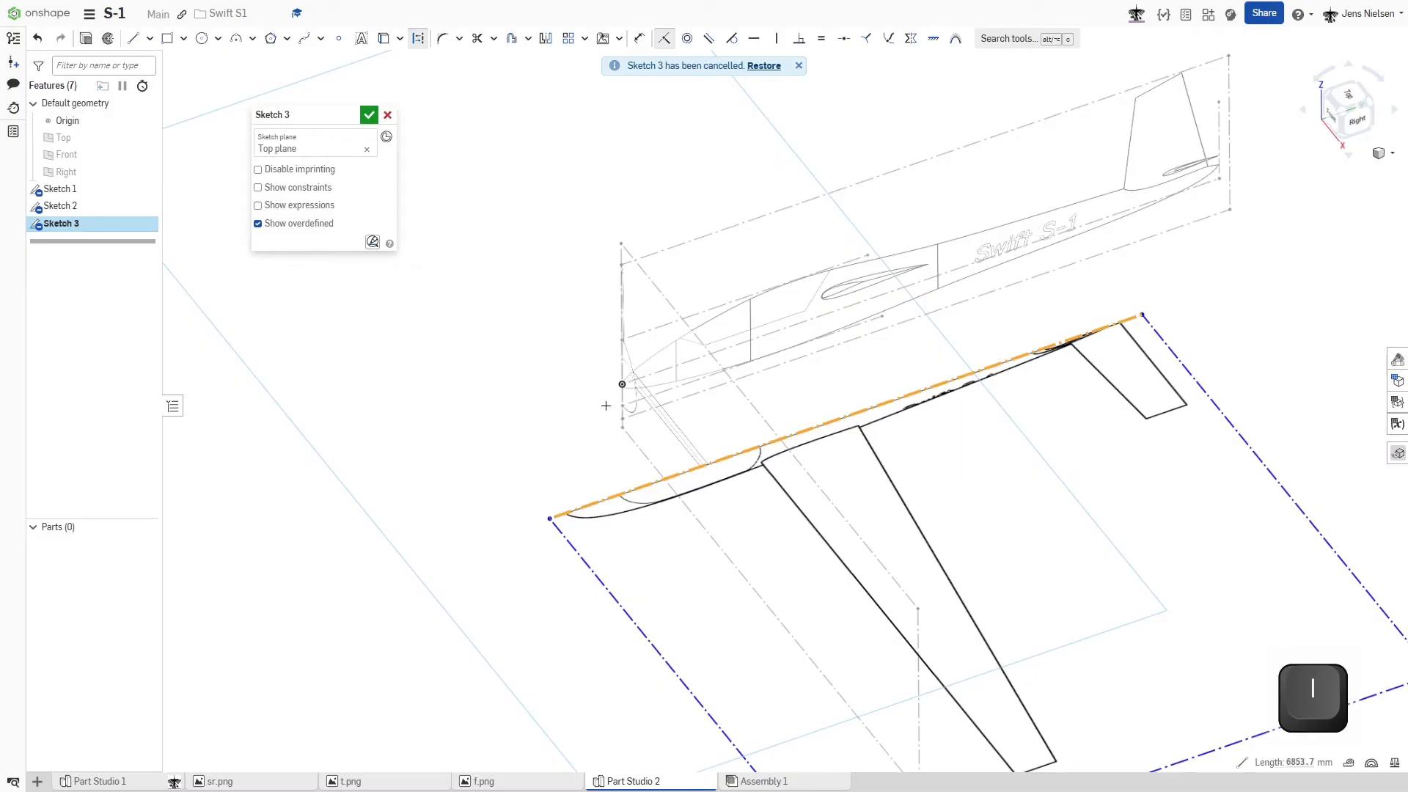
pyautogui.click(623, 387)
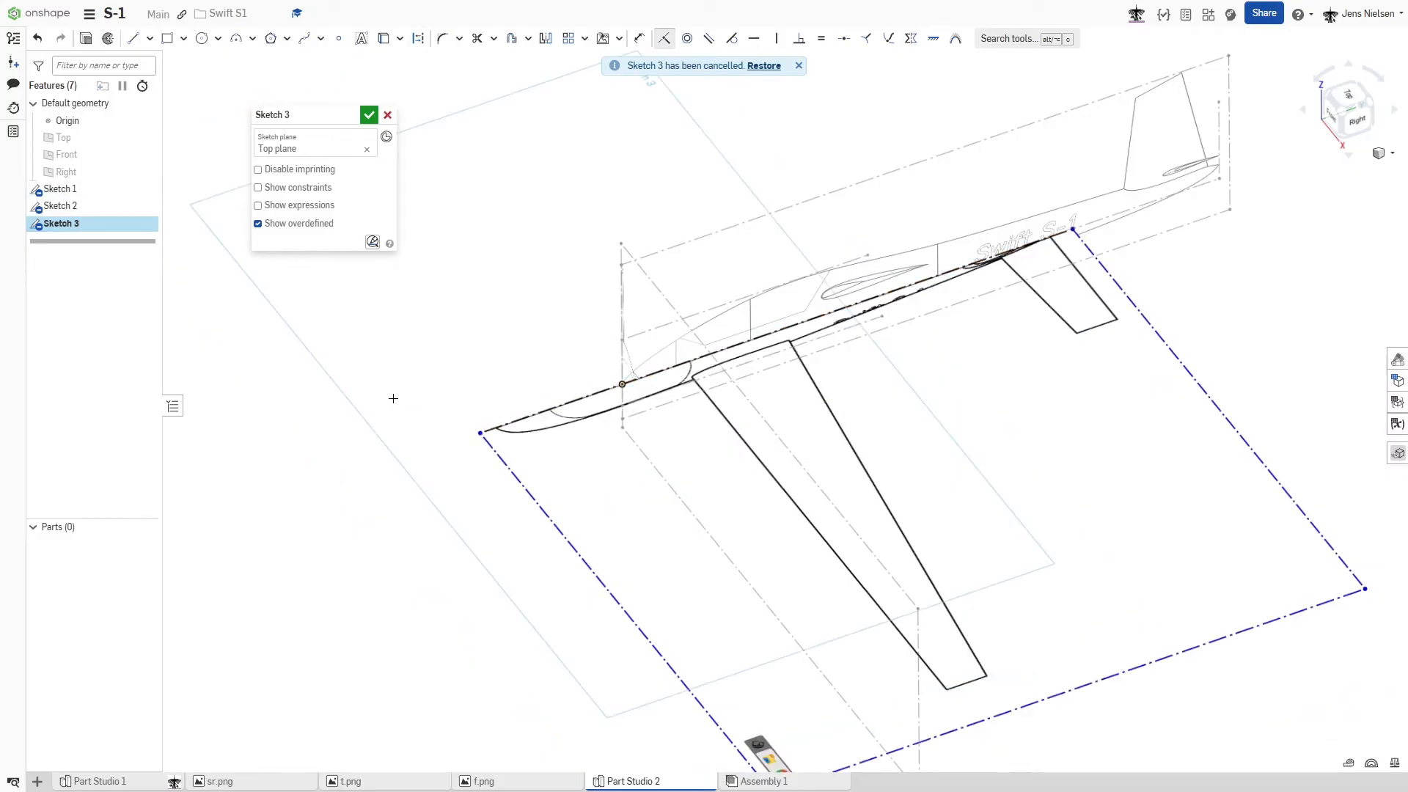
pyautogui.moveTo(501, 400)
pyautogui.mouseDown(button='right')
pyautogui.moveTo(1019, 399)
pyautogui.moveTo(944, 329)
pyautogui.mouseUp(button='right')
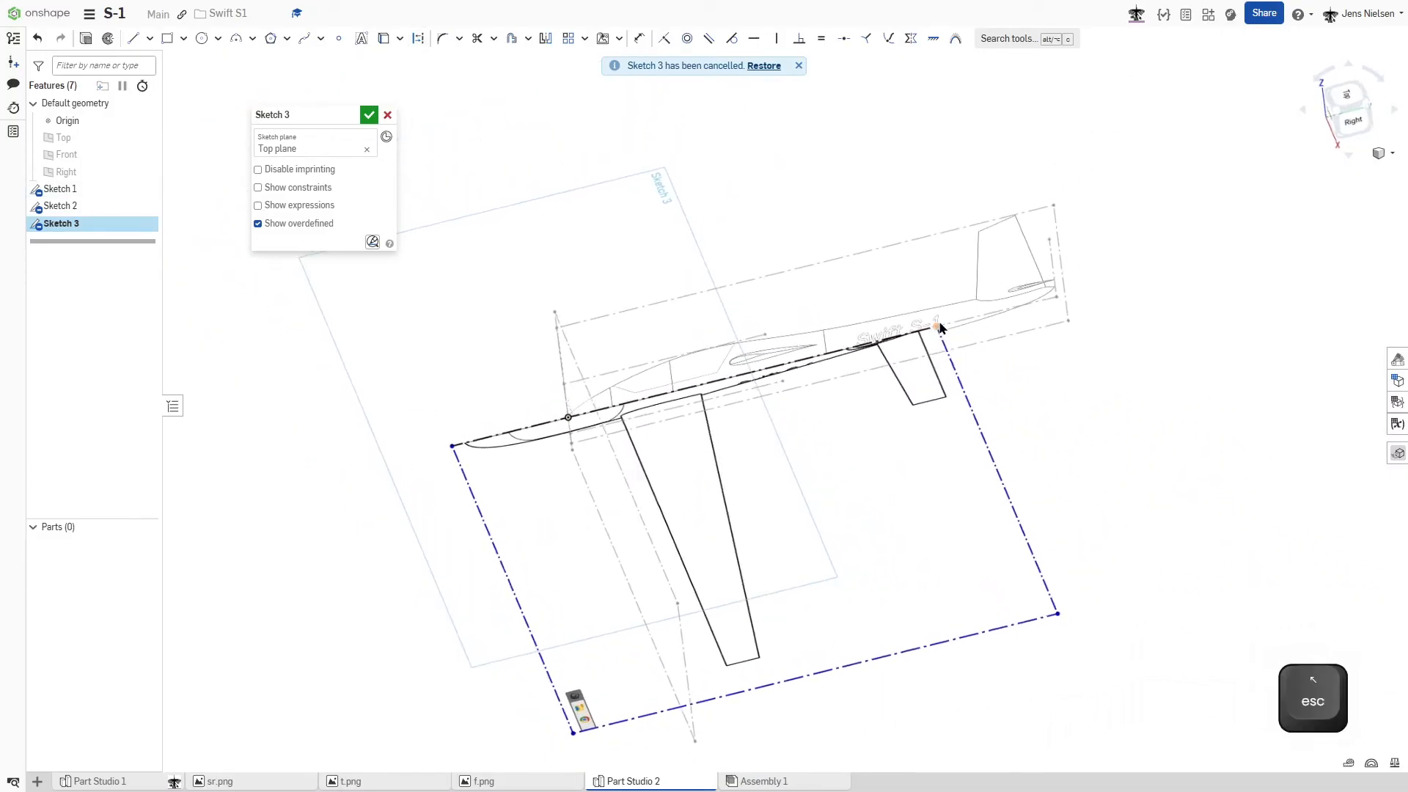
pyautogui.moveTo(943, 328); pyautogui.dragTo(1047, 314)
# - Apply a Fix constraint at the top-view image's front corner and scale the image from its rear corner to match the side view's tail
pyautogui.scroll(3, 670, 477)
pyautogui.scroll(3, 585, 418)
pyautogui.click(580, 420)
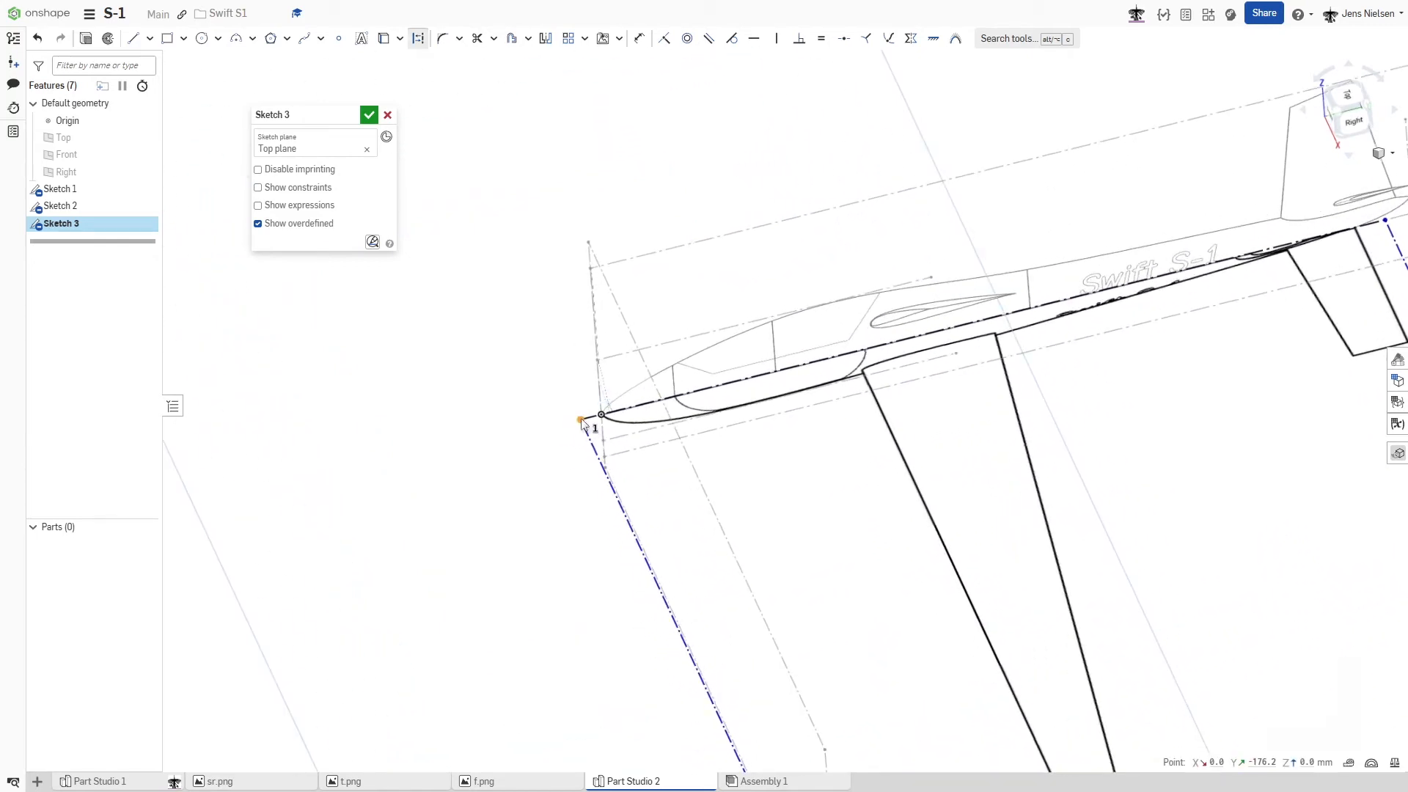
pyautogui.hotkey('shift', 'j')
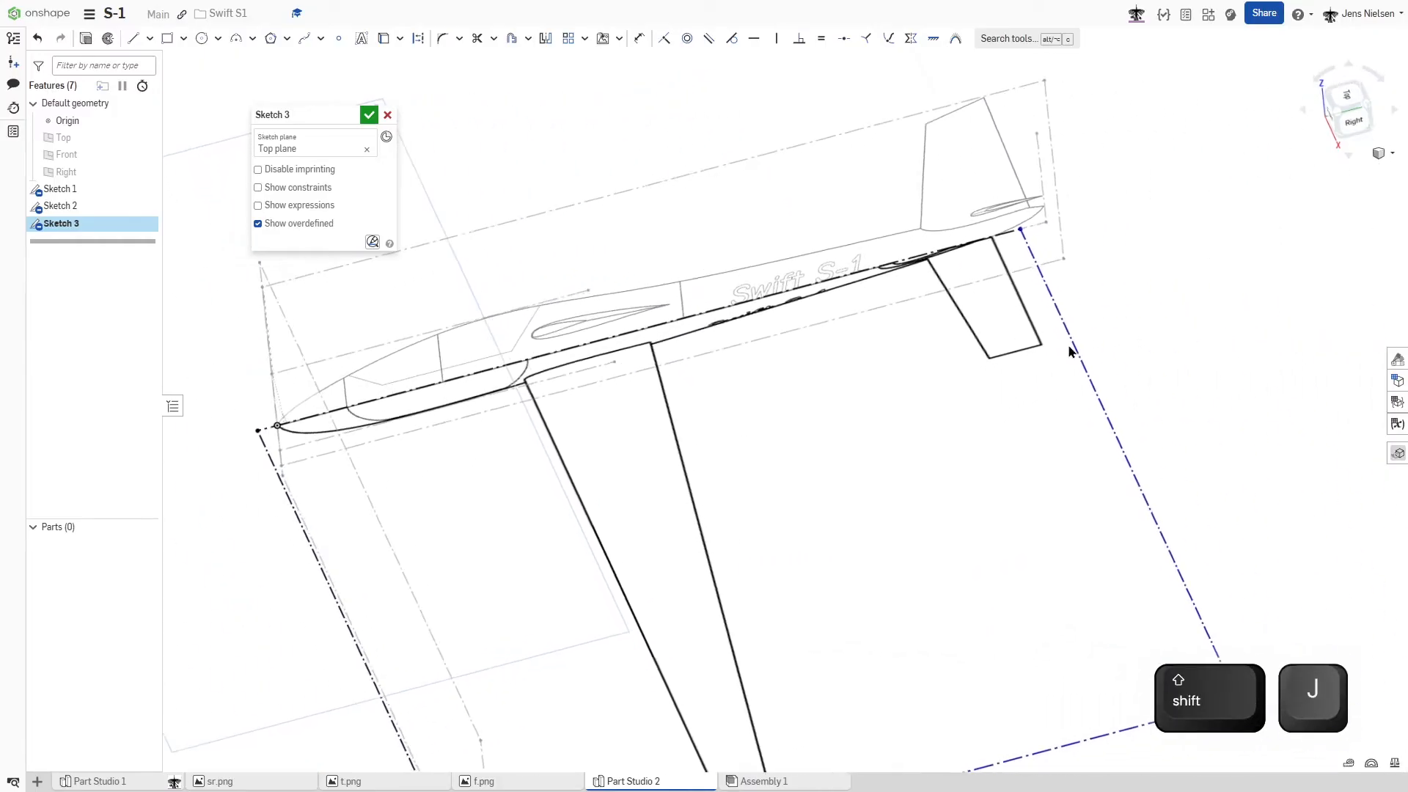
pyautogui.moveTo(1069, 347); pyautogui.dragTo(978, 371, button='middle')
pyautogui.moveTo(930, 254); pyautogui.dragTo(997, 250)
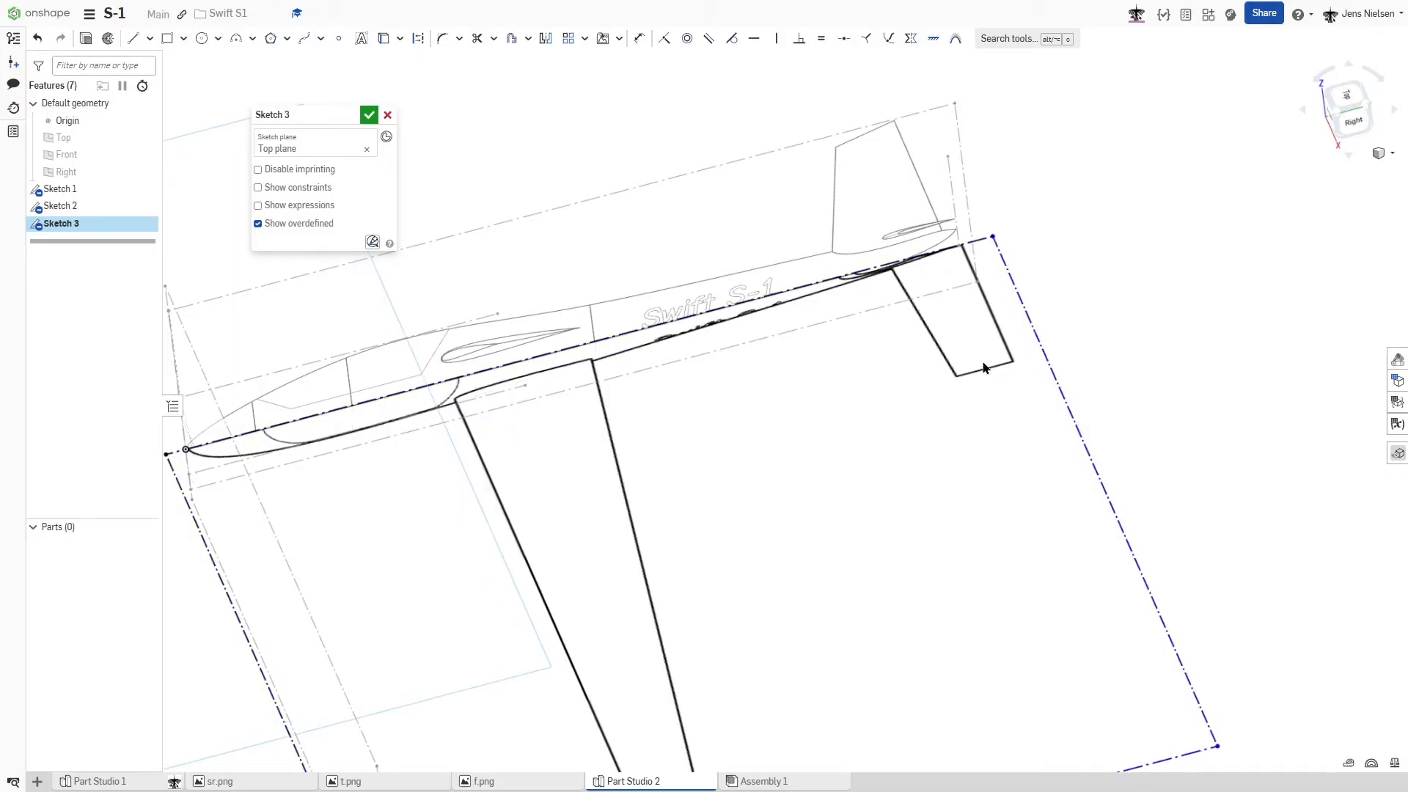
pyautogui.scroll(-3, 984, 368)
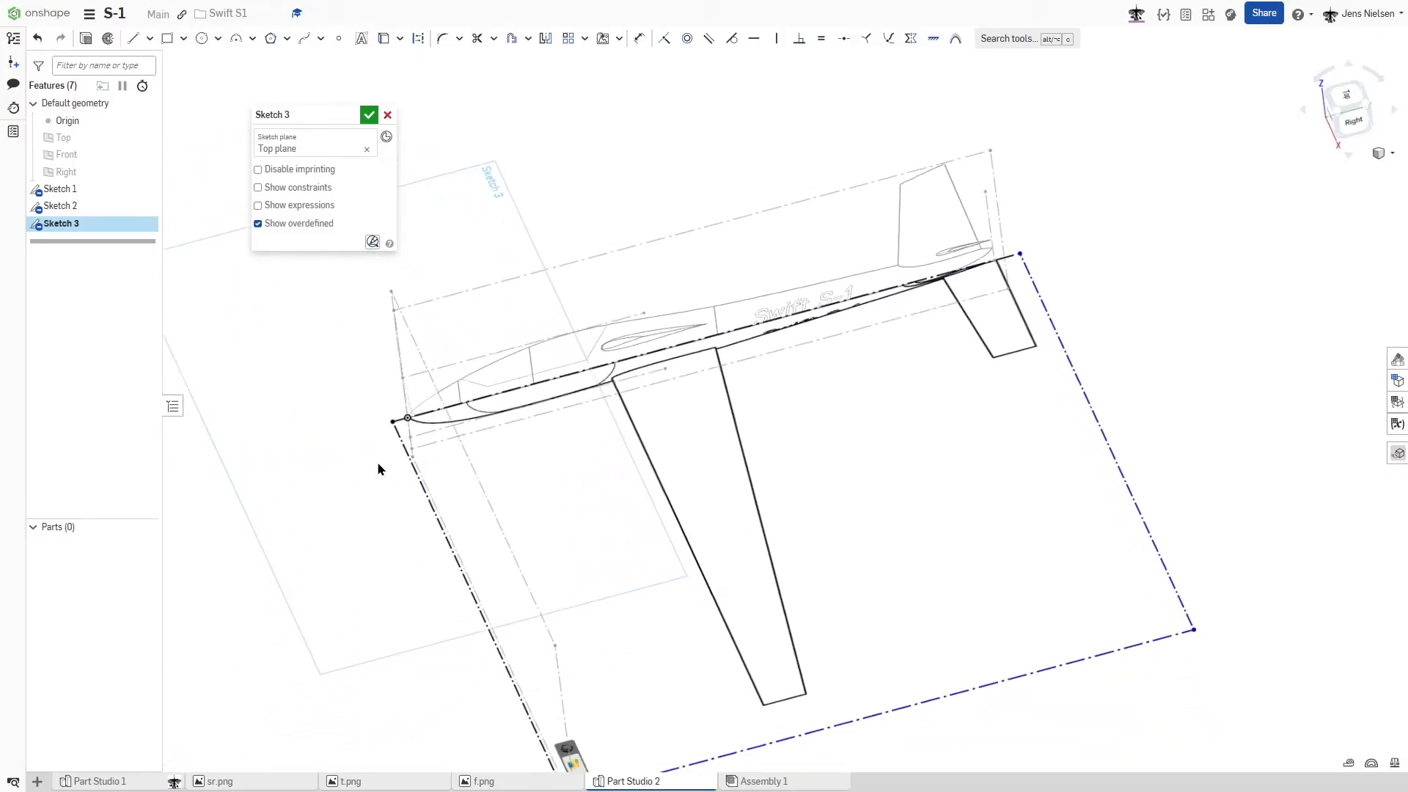
# - Show the sketch constraints and delete the Fix constraint at the top-view image's front corner
pyautogui.click(264, 189)
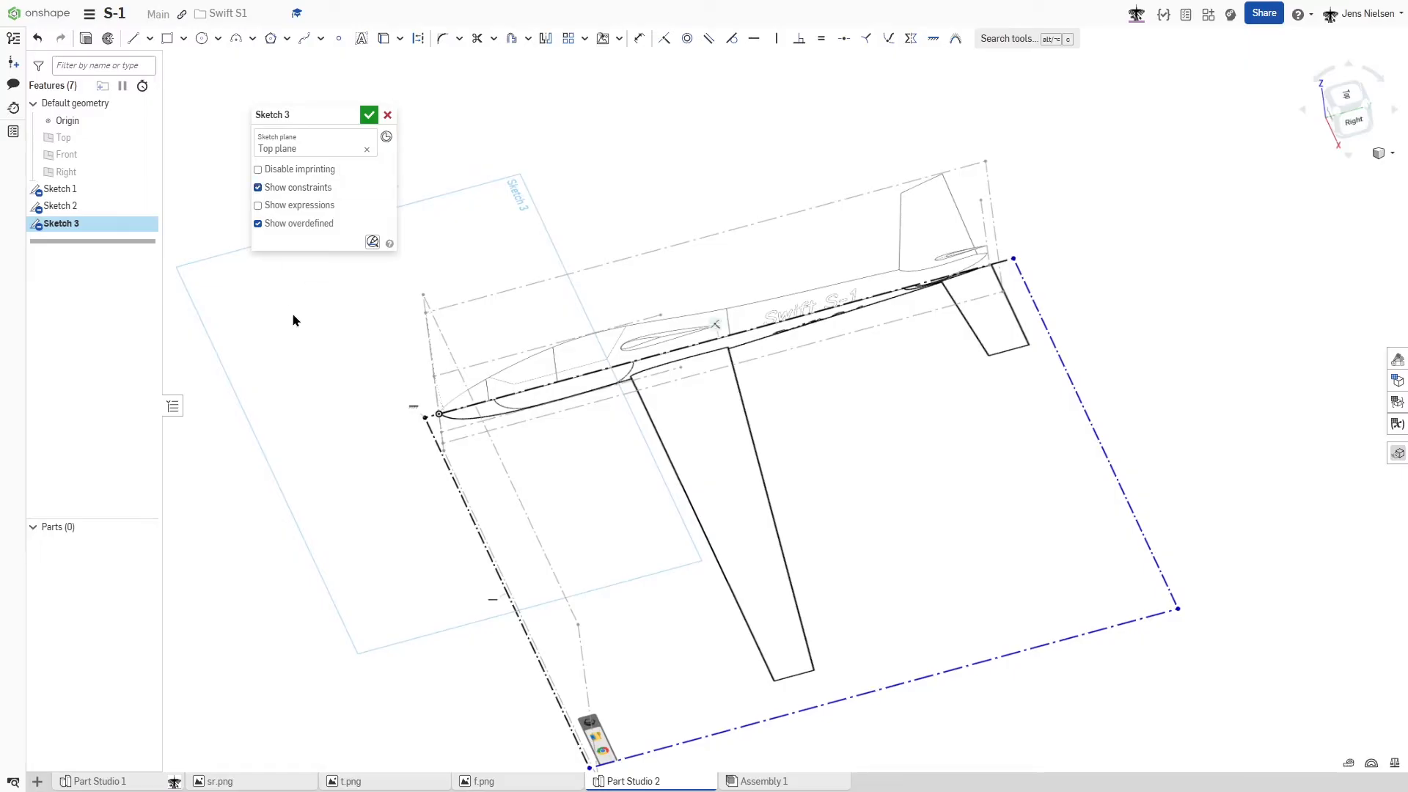
pyautogui.click(413, 415)
pyautogui.press('Delete')
pyautogui.scroll(4, 375, 415)
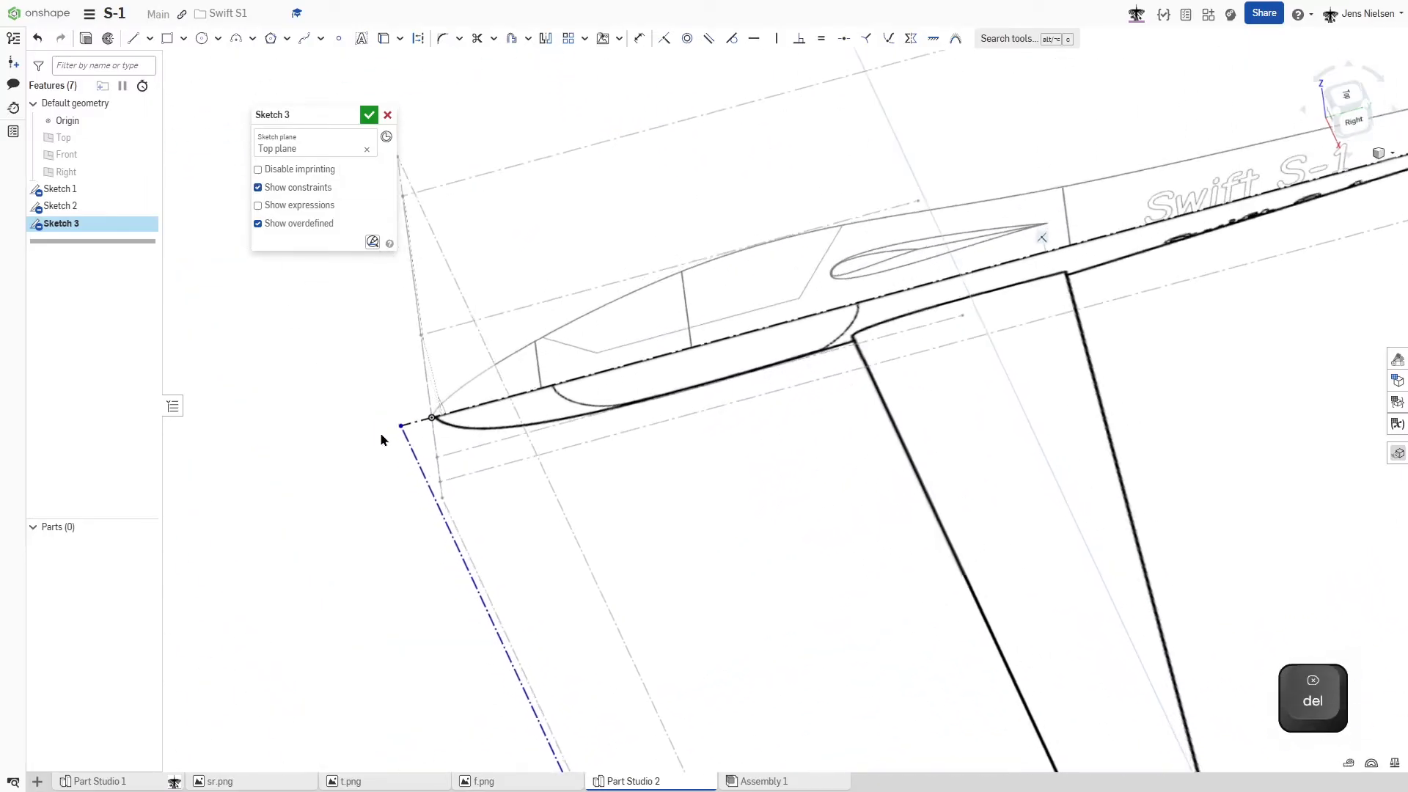
# - Slide the top-view image forward by its front corner until its nose meets the origin, and finish the sketch
pyautogui.scroll(5, 382, 439)
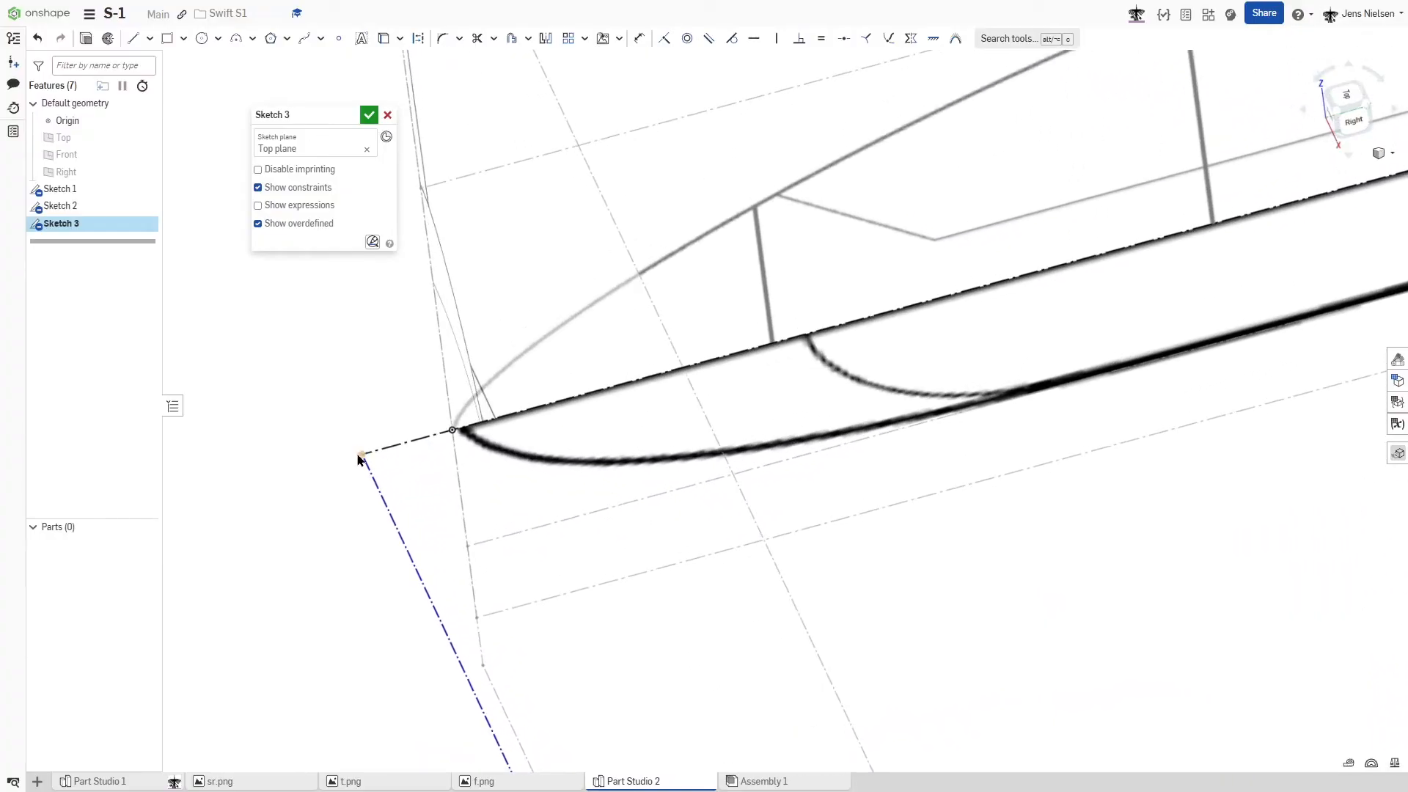
pyautogui.moveTo(364, 456); pyautogui.dragTo(357, 458)
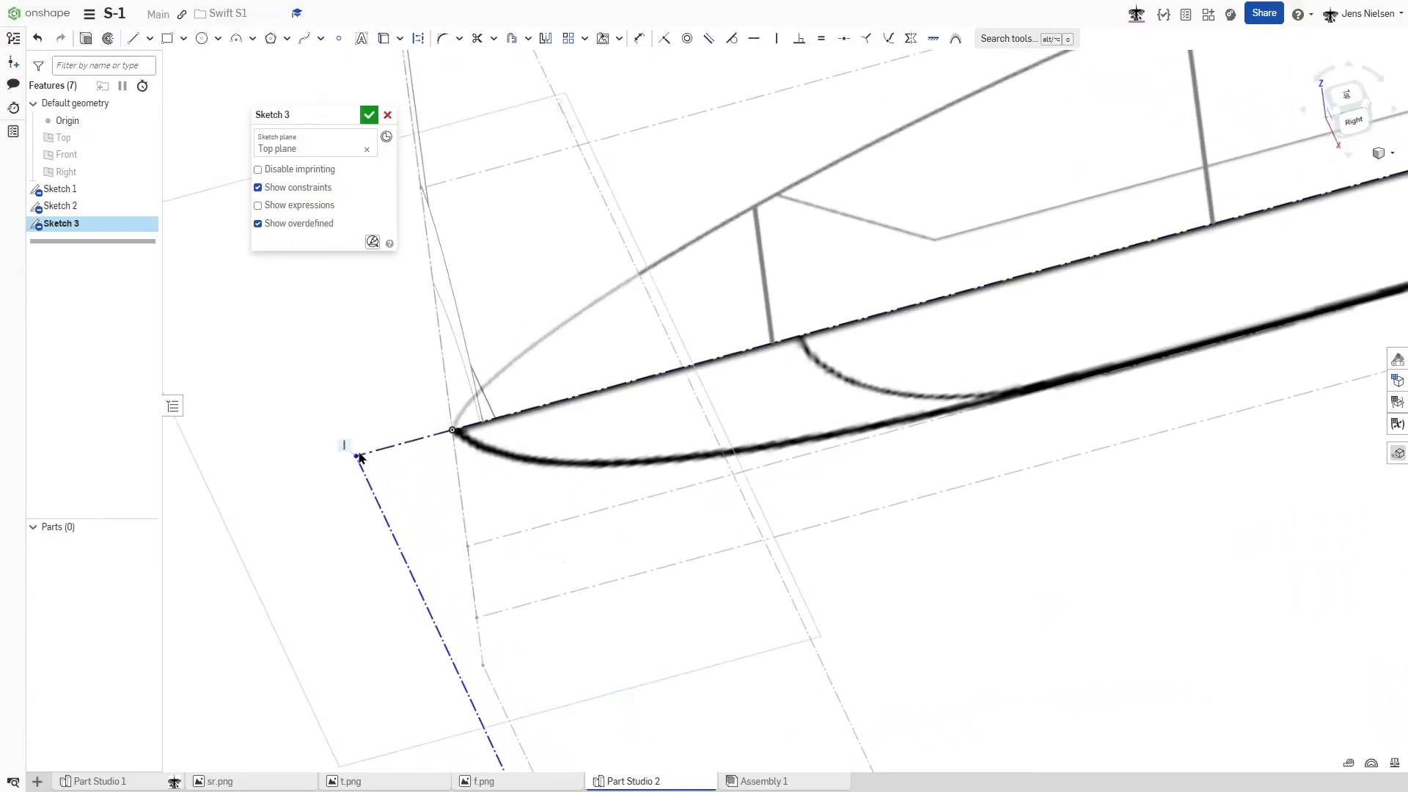
pyautogui.click(369, 116)
pyautogui.scroll(-5, 332, 324)
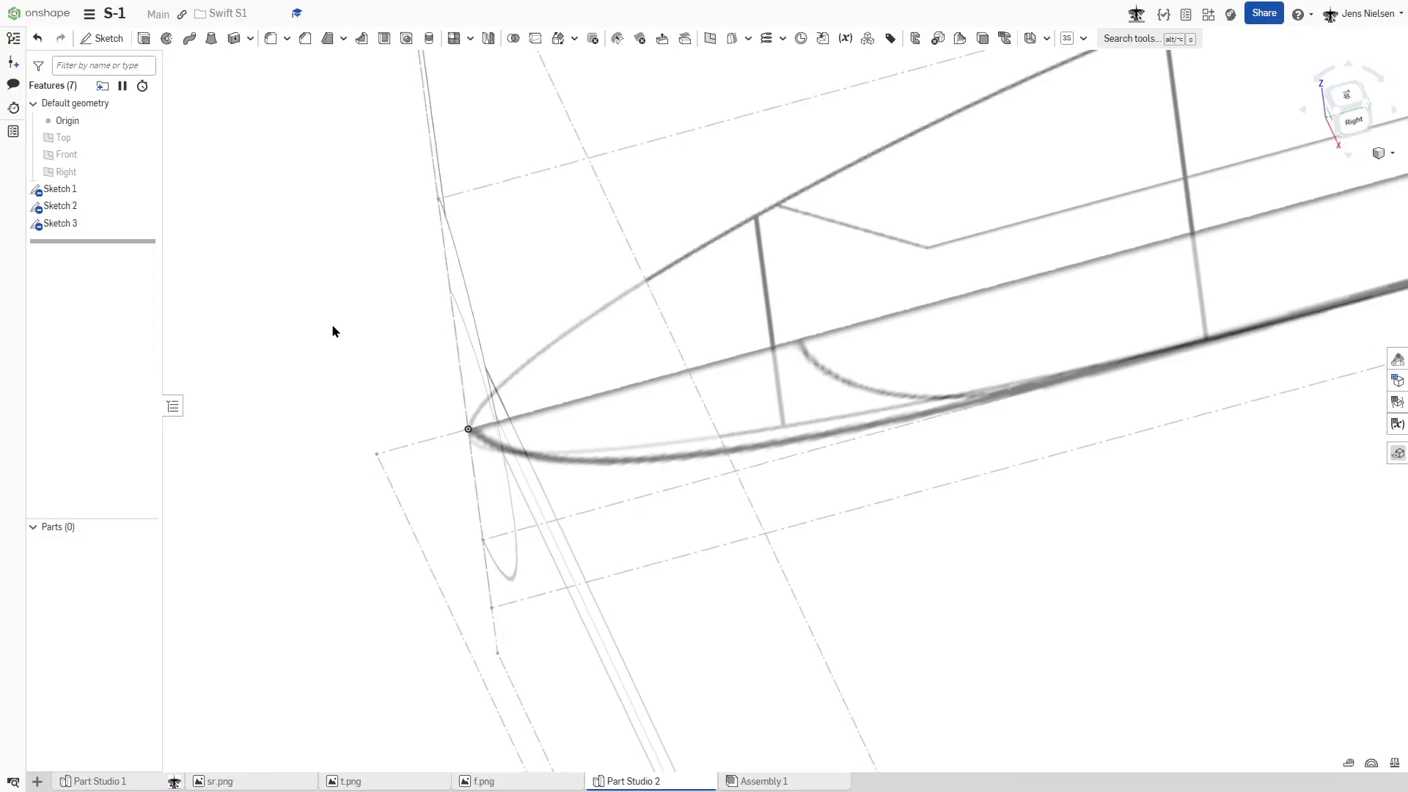
pyautogui.scroll(-5, 1049, 444)
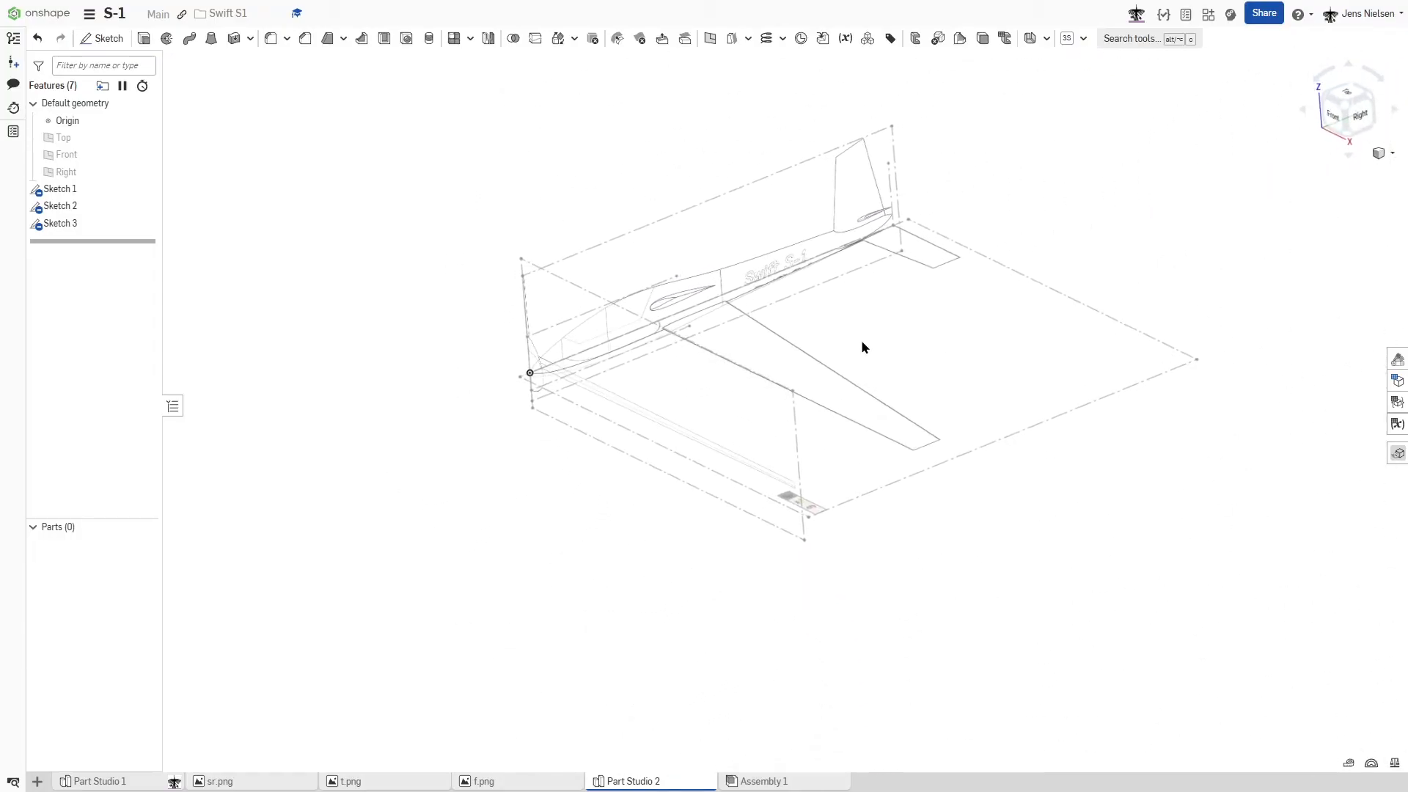
pyautogui.click(709, 351)
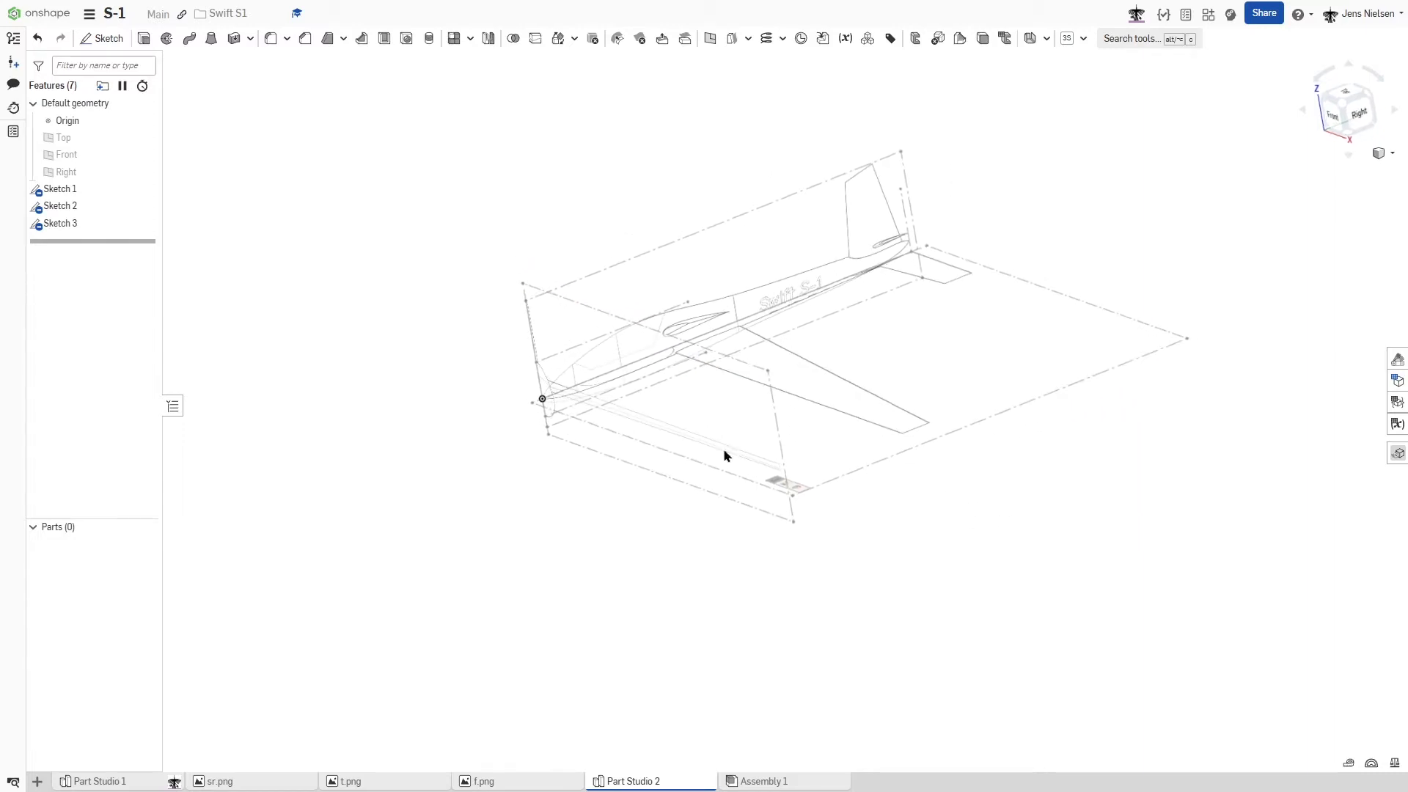
# - Rename the side, front and top reference image sketches as s, f and t
pyautogui.rightClick(86, 192)
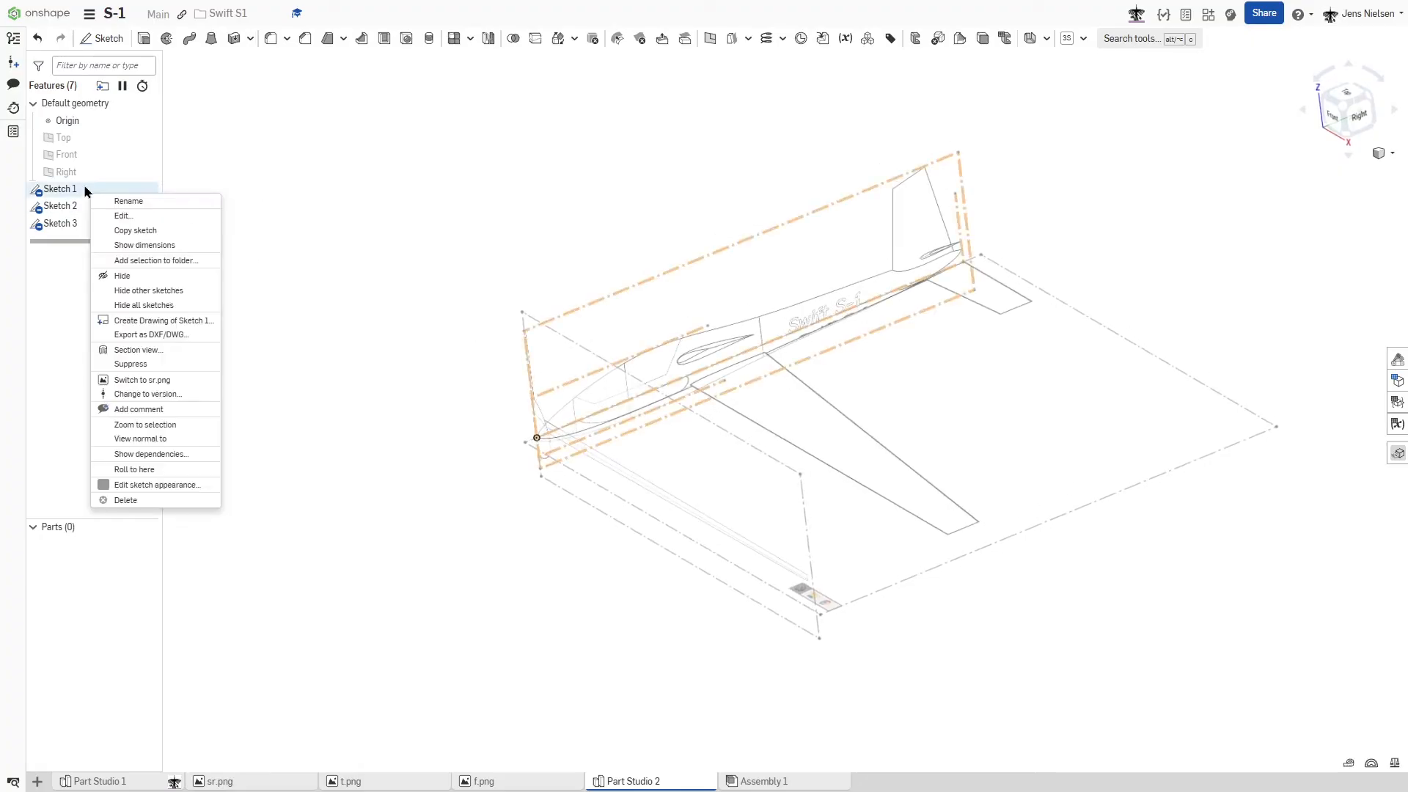
pyautogui.click(128, 200)
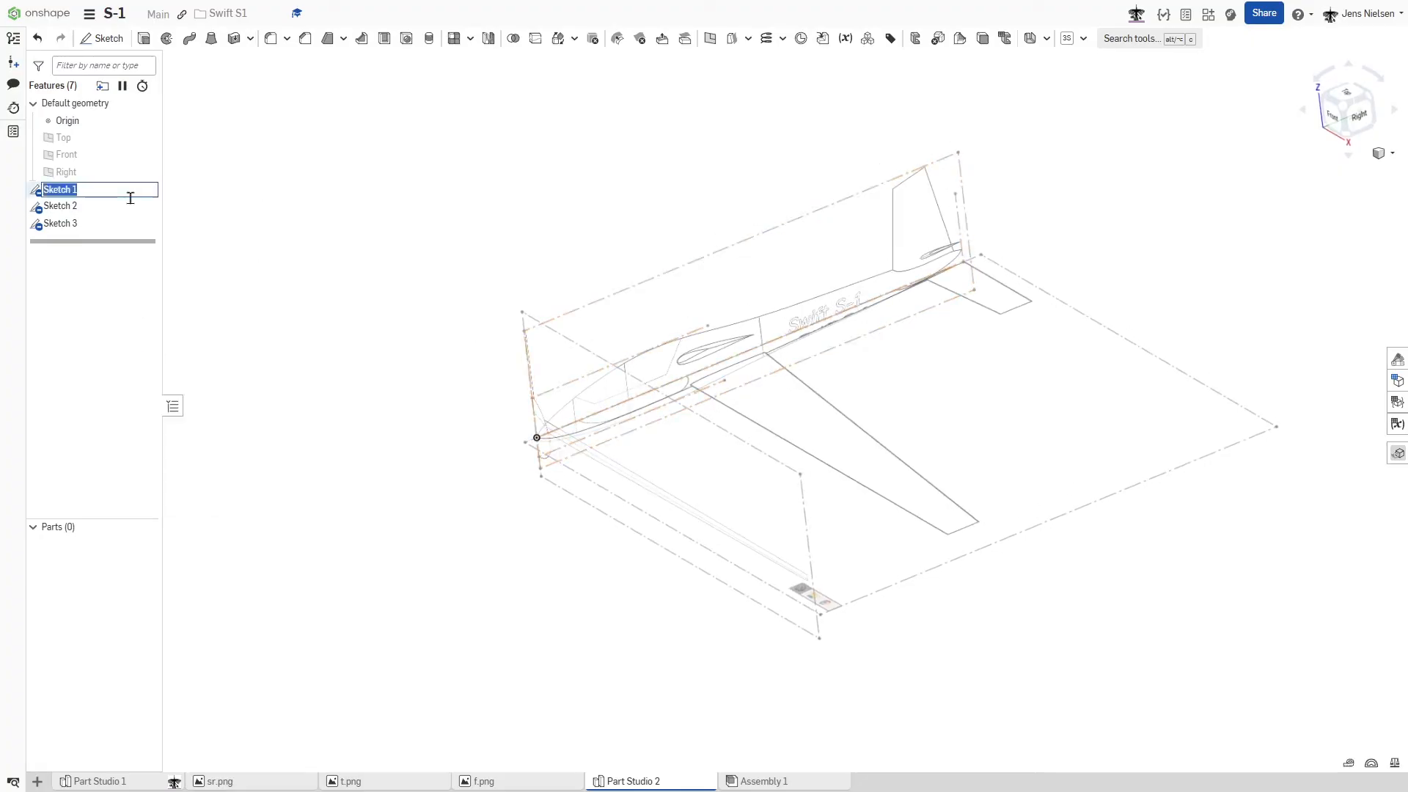
pyautogui.write('s')
pyautogui.click(276, 205)
pyautogui.rightClick(82, 208)
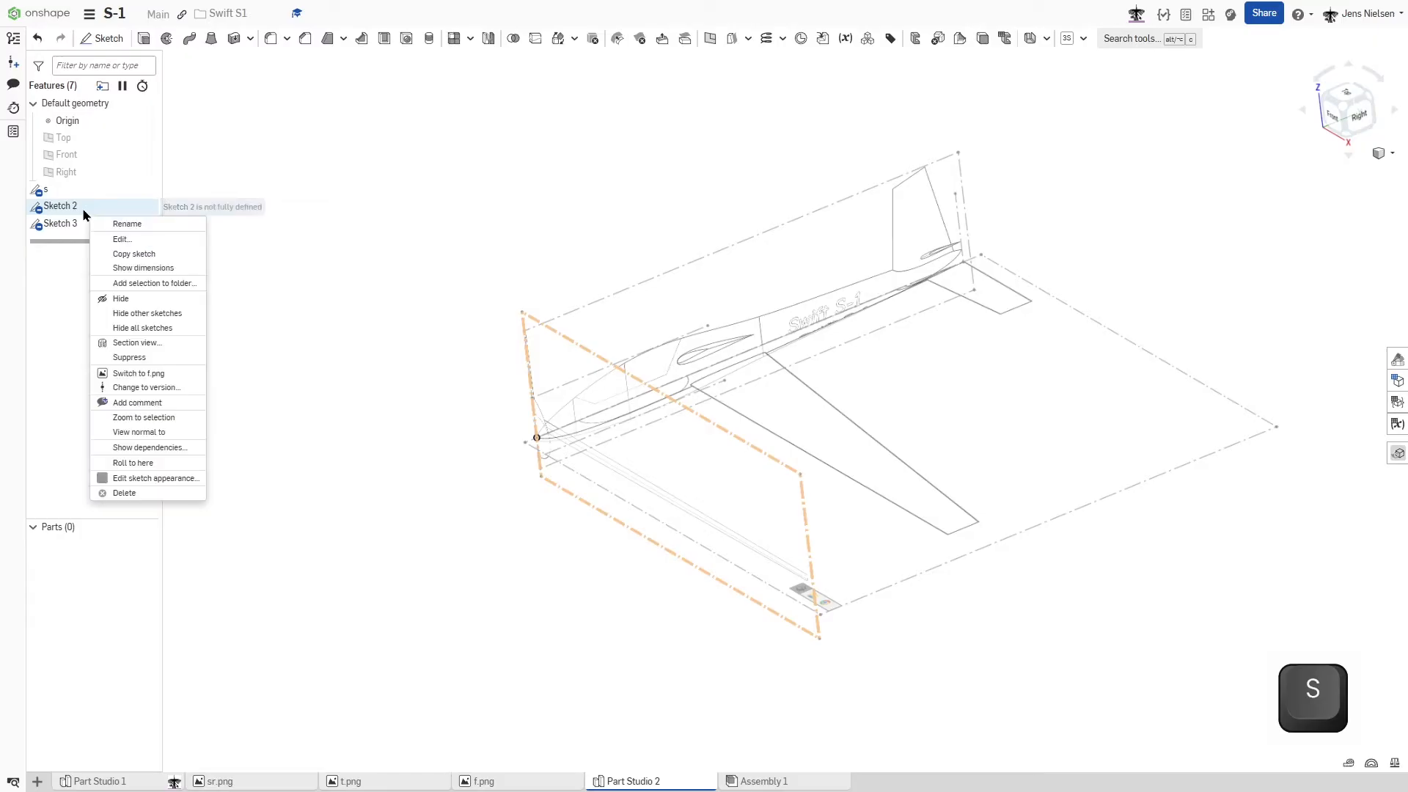
pyautogui.click(121, 223)
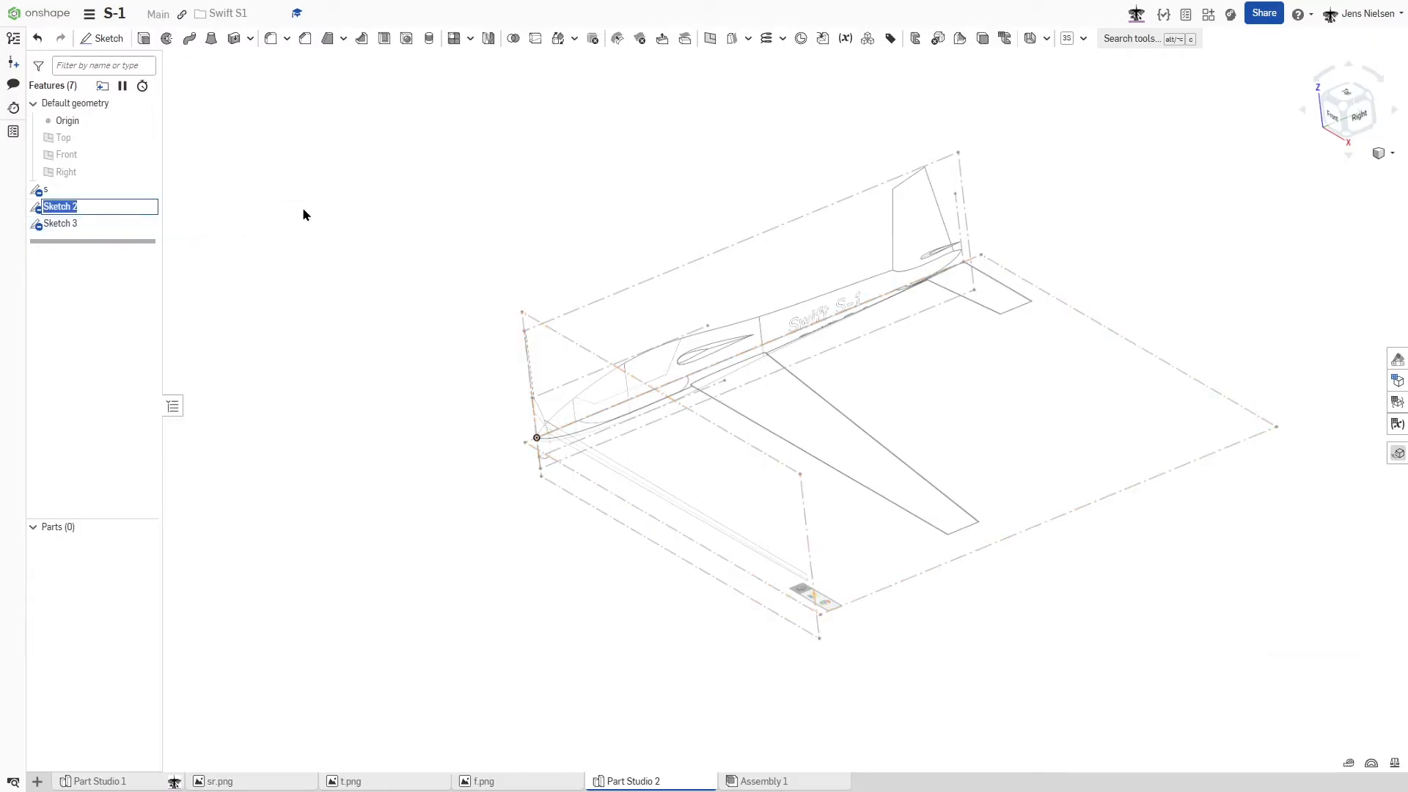
pyautogui.write('f')
pyautogui.click(300, 210)
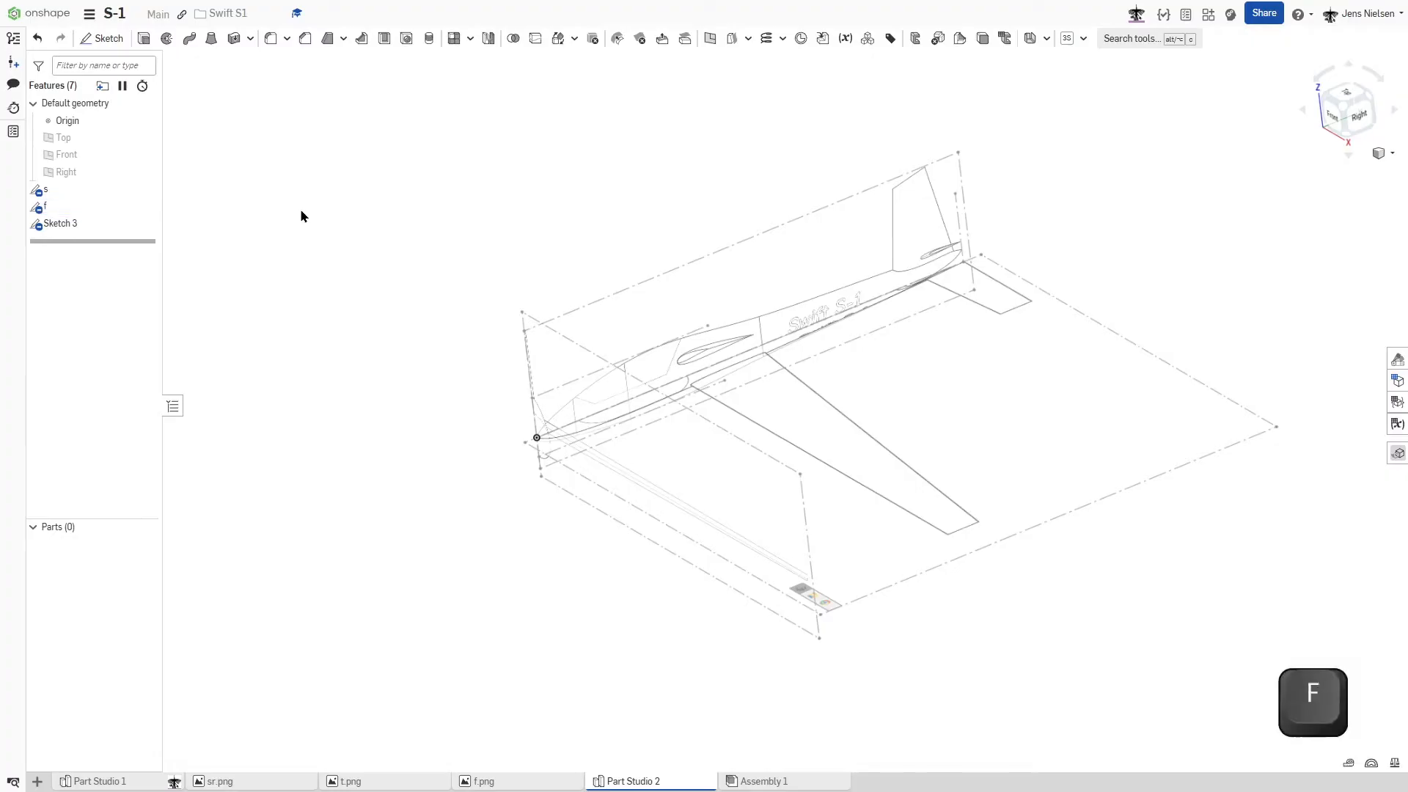
pyautogui.rightClick(81, 232)
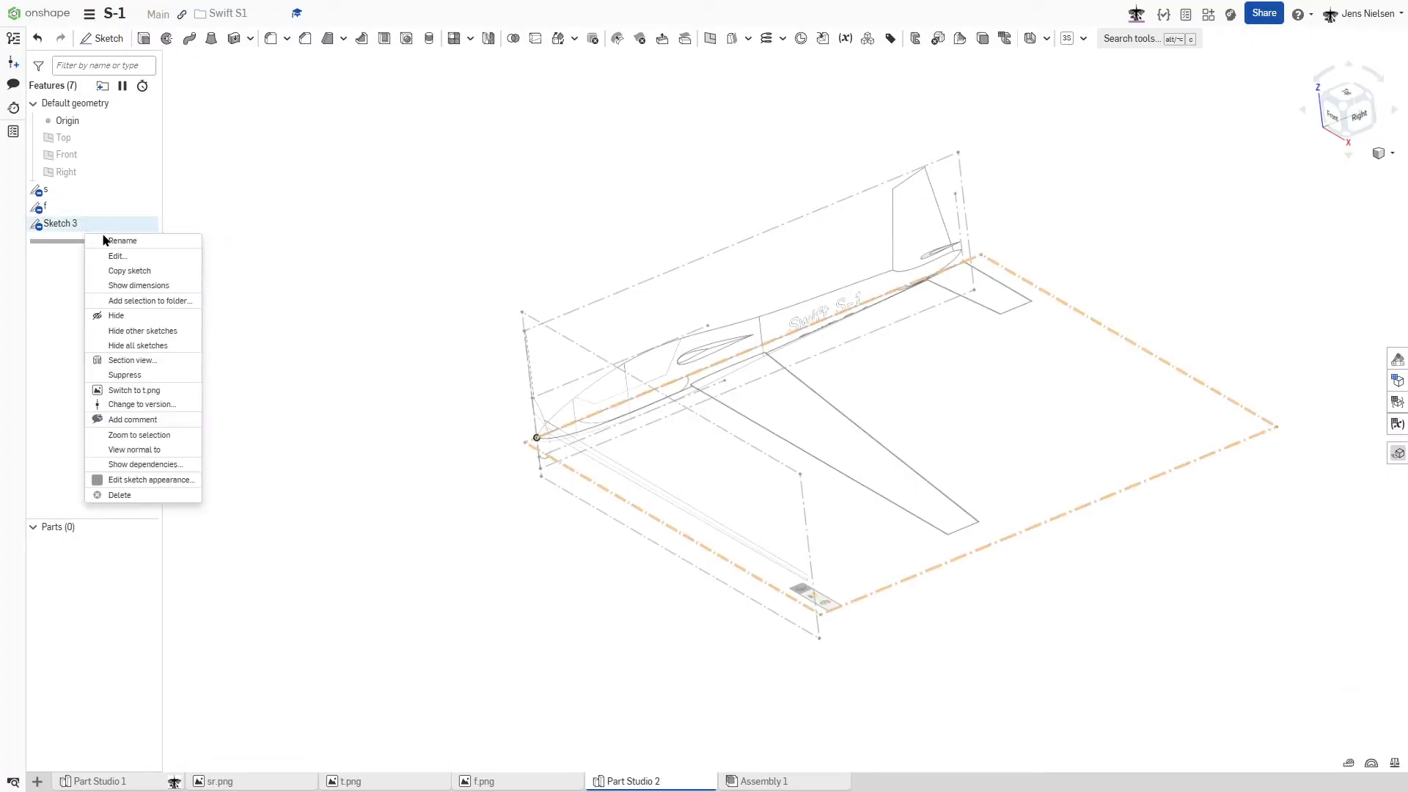
pyautogui.click(111, 242)
pyautogui.write('t')
pyautogui.click(407, 214)
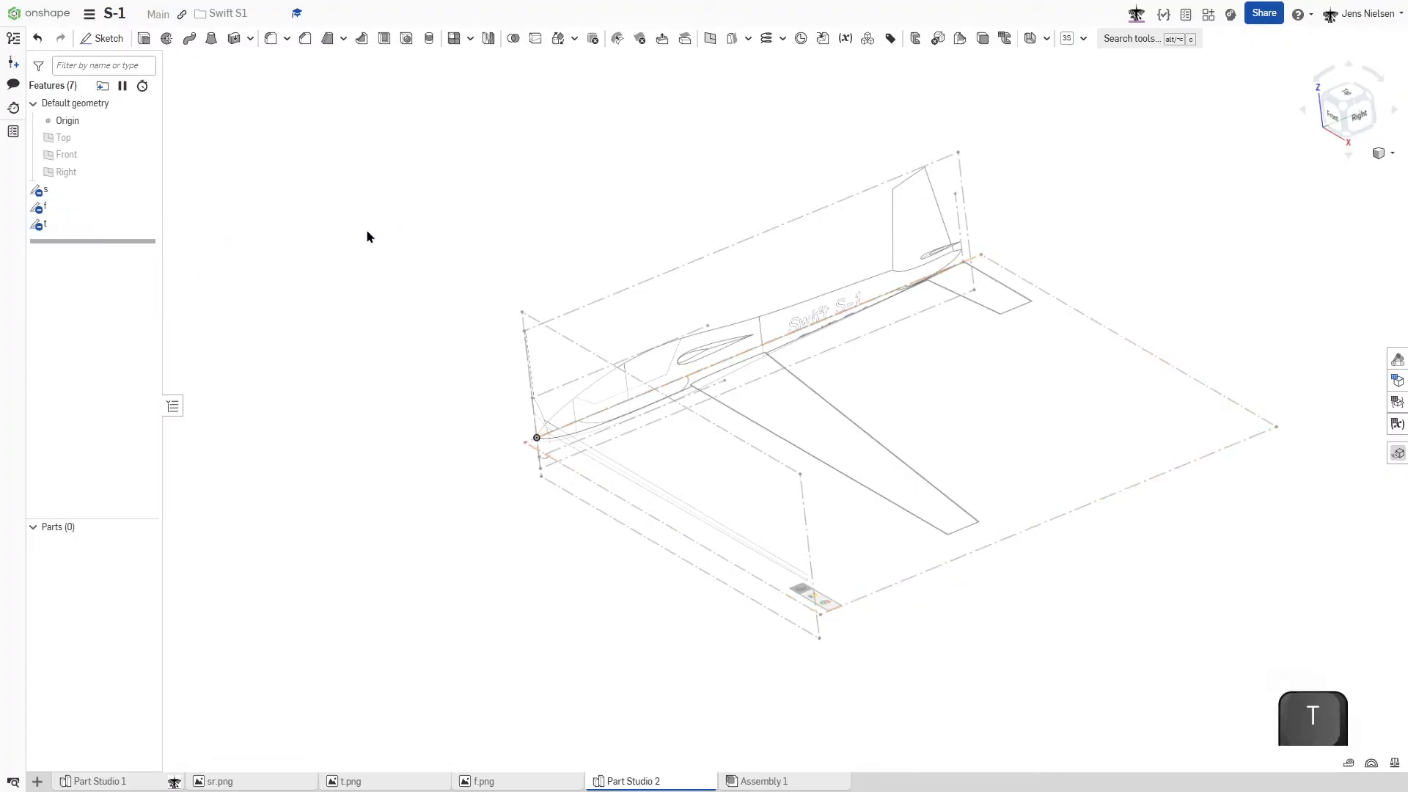
# - Group the three reference sketches s, f and t into a new folder named v
pyautogui.click(63, 191)
pyautogui.keyDown('shift'); pyautogui.click(56, 228); pyautogui.keyUp('shift')
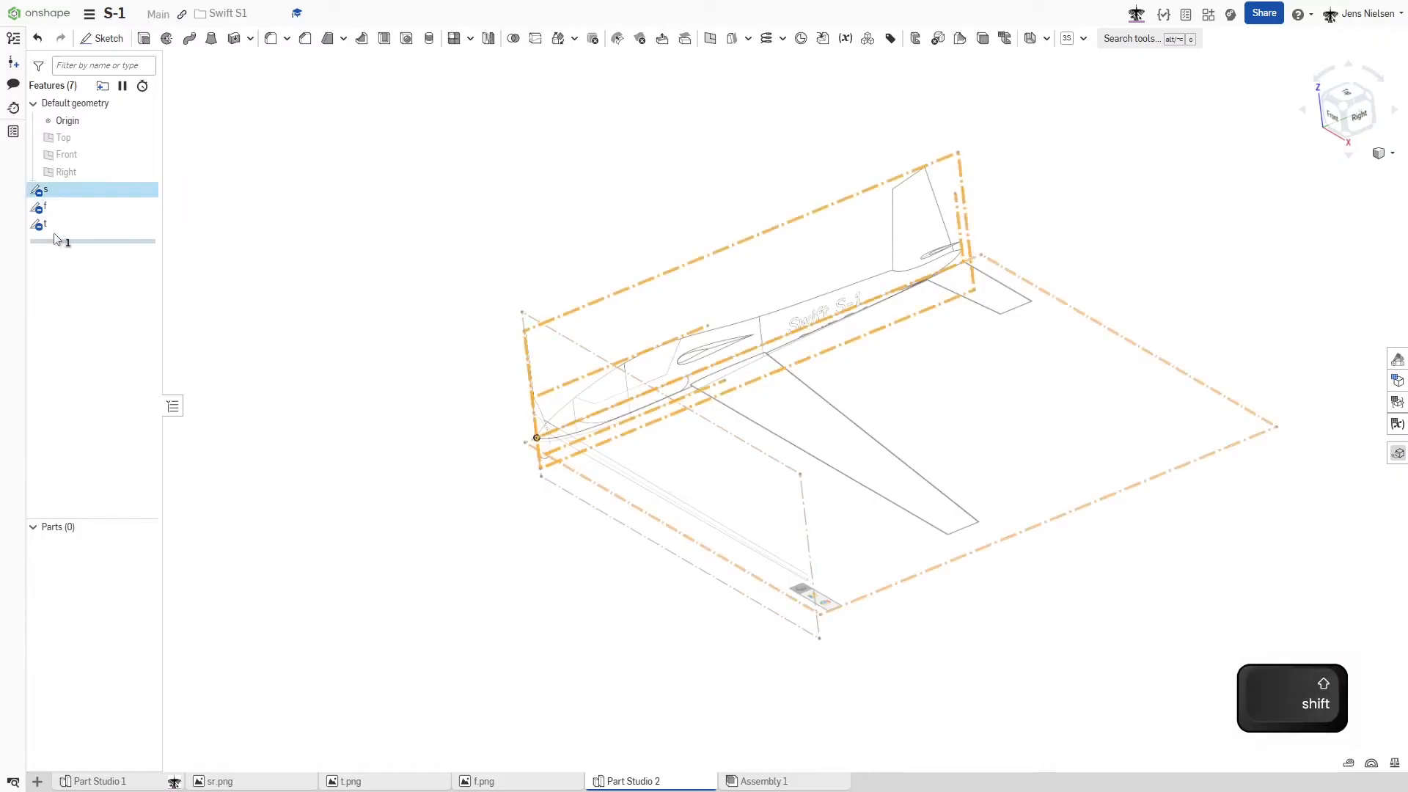
pyautogui.rightClick(55, 233)
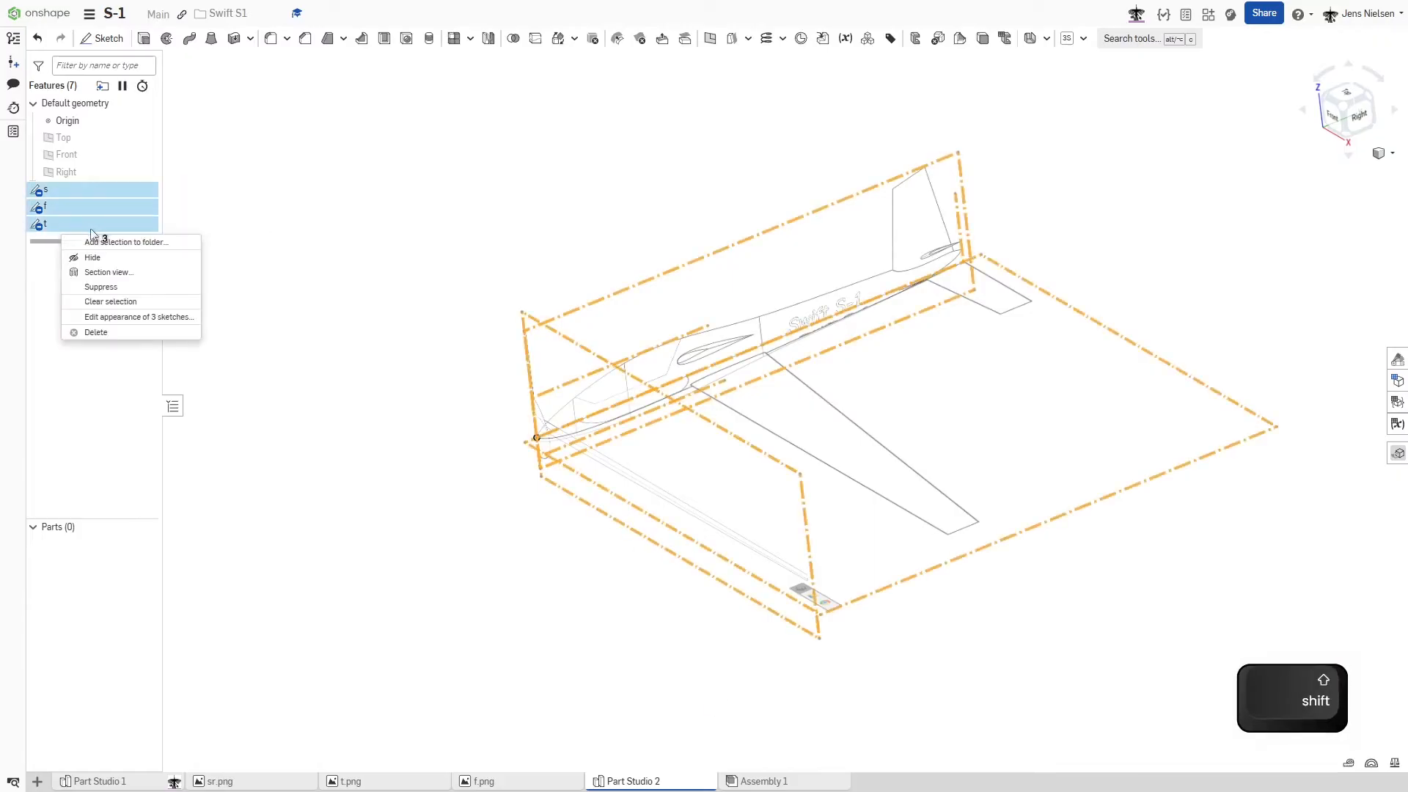
pyautogui.click(110, 243)
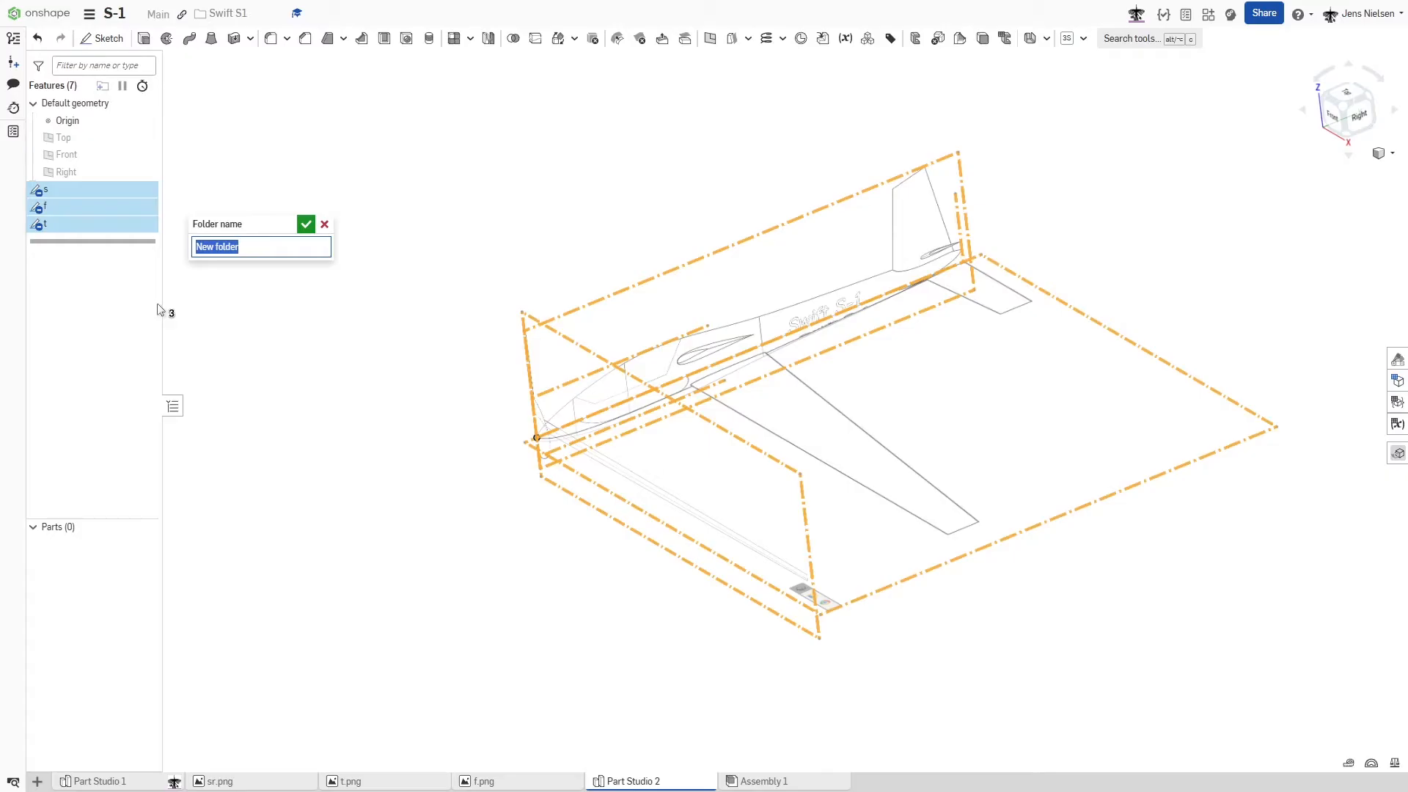
pyautogui.write('v')
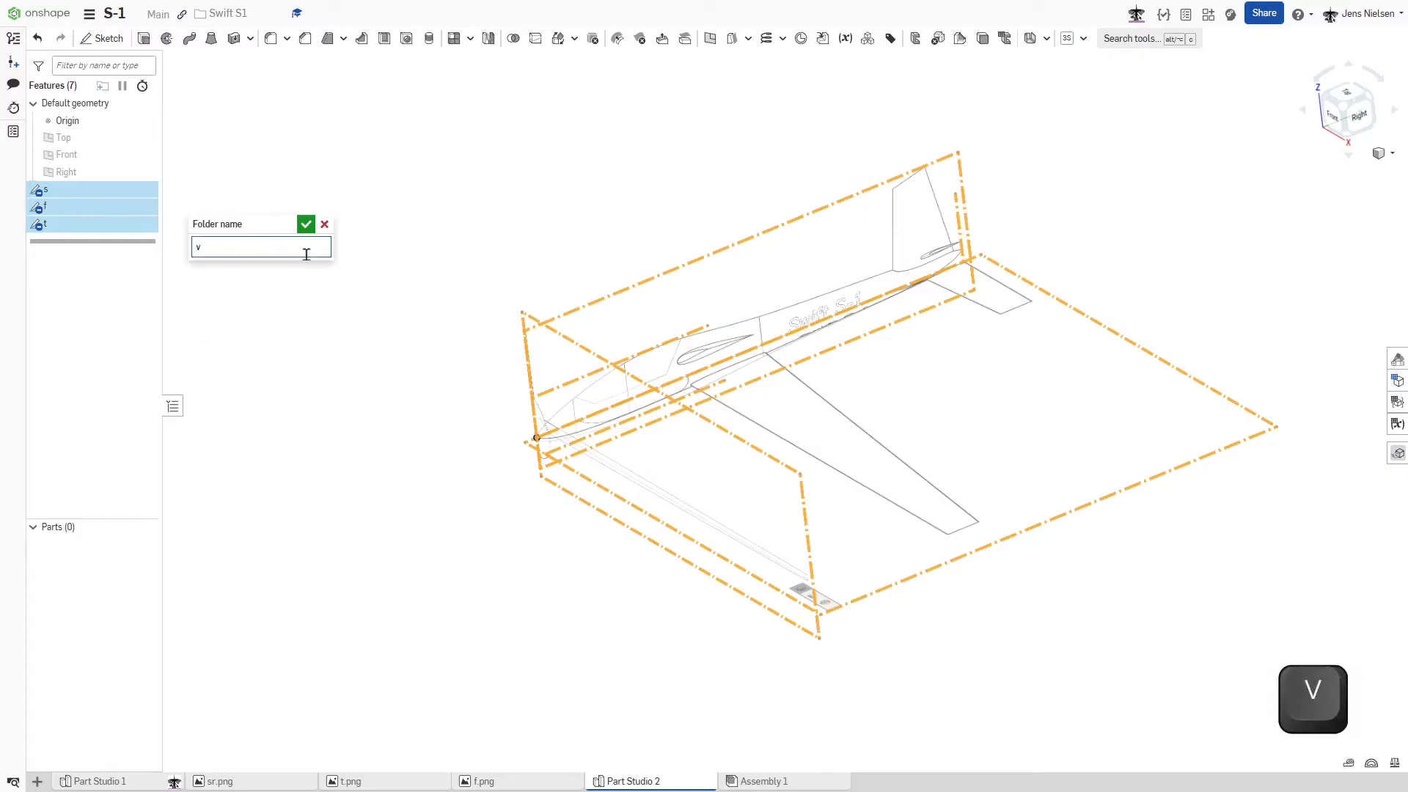
pyautogui.click(306, 224)
pyautogui.click(320, 253)
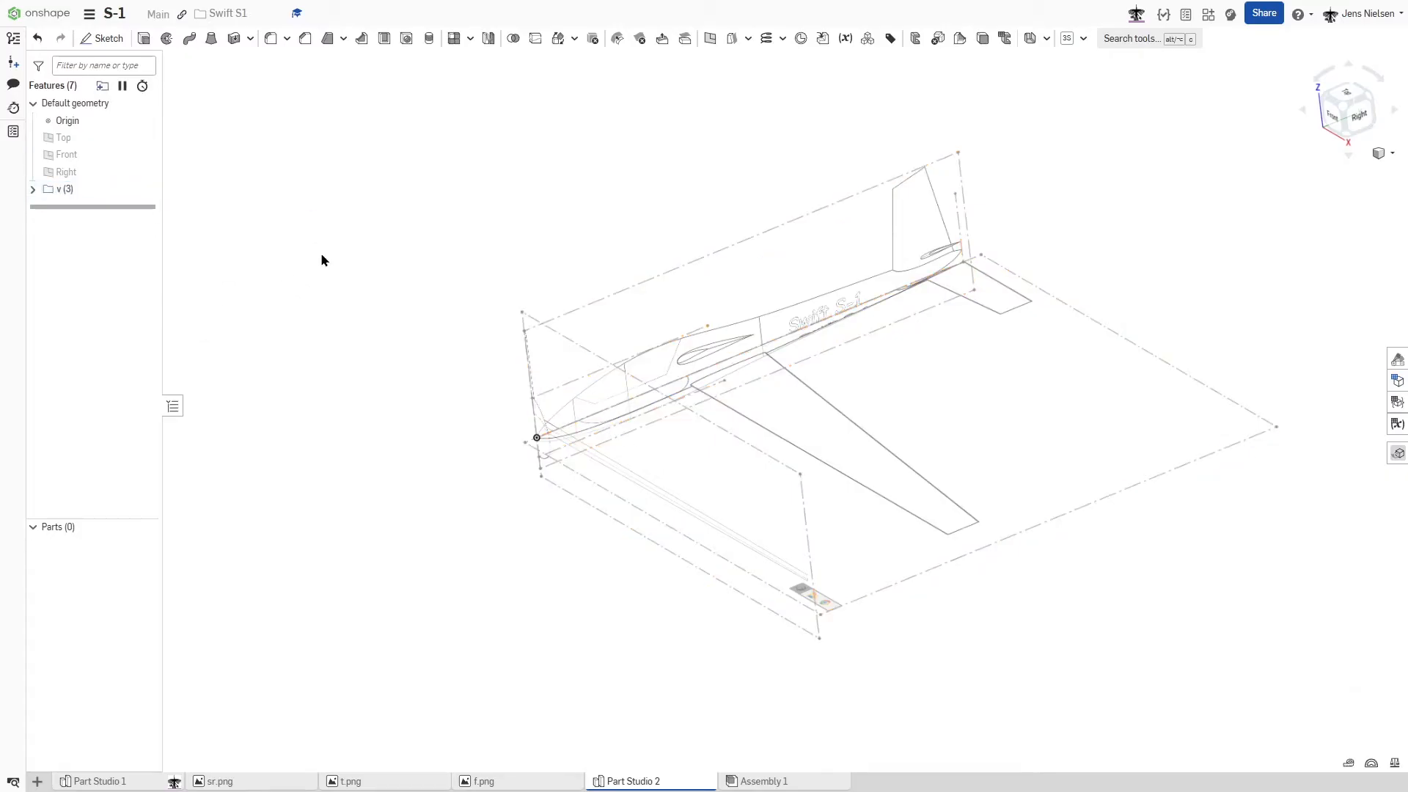
# - Expand folder v and hide the front and top reference sketches f and t
pyautogui.click(33, 189)
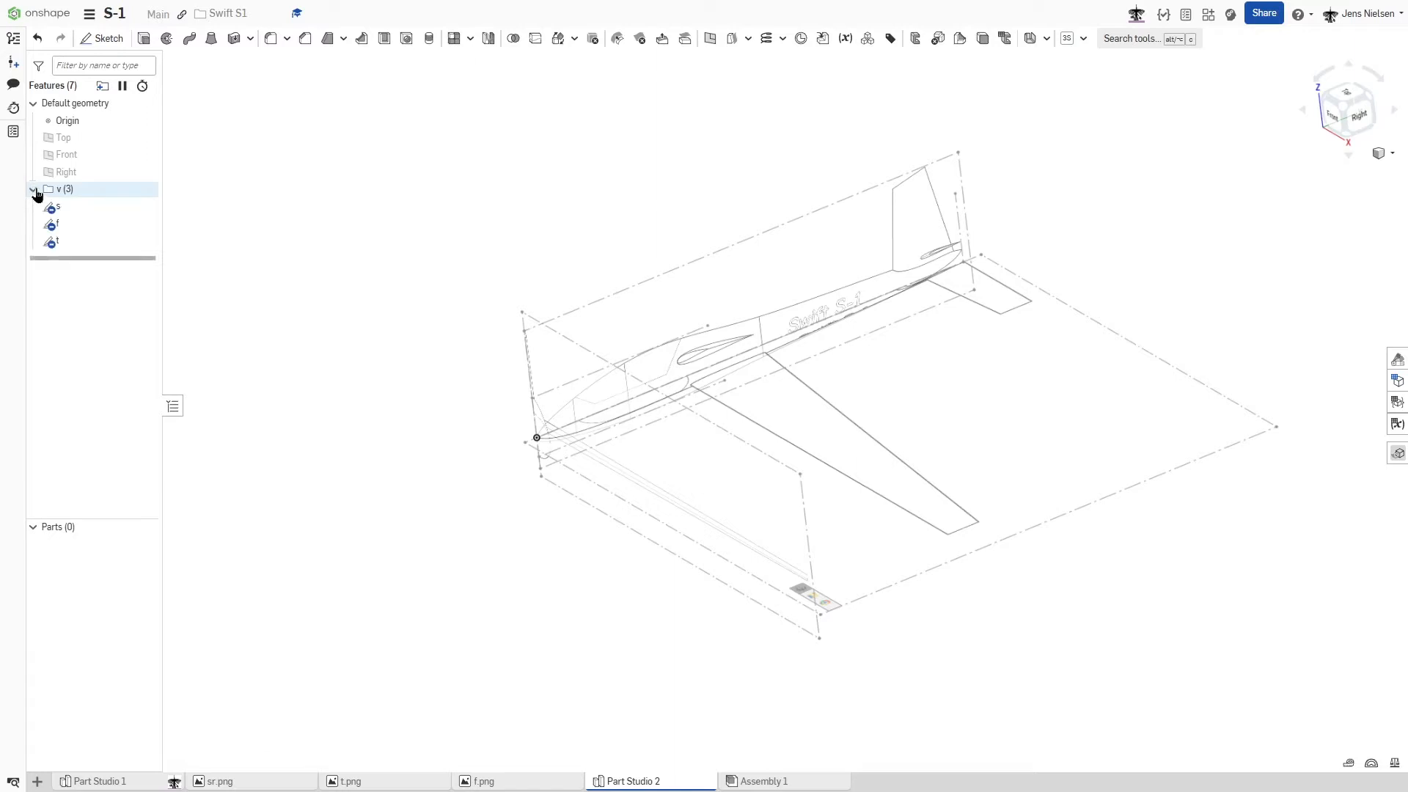
pyautogui.click(144, 224)
pyautogui.click(145, 242)
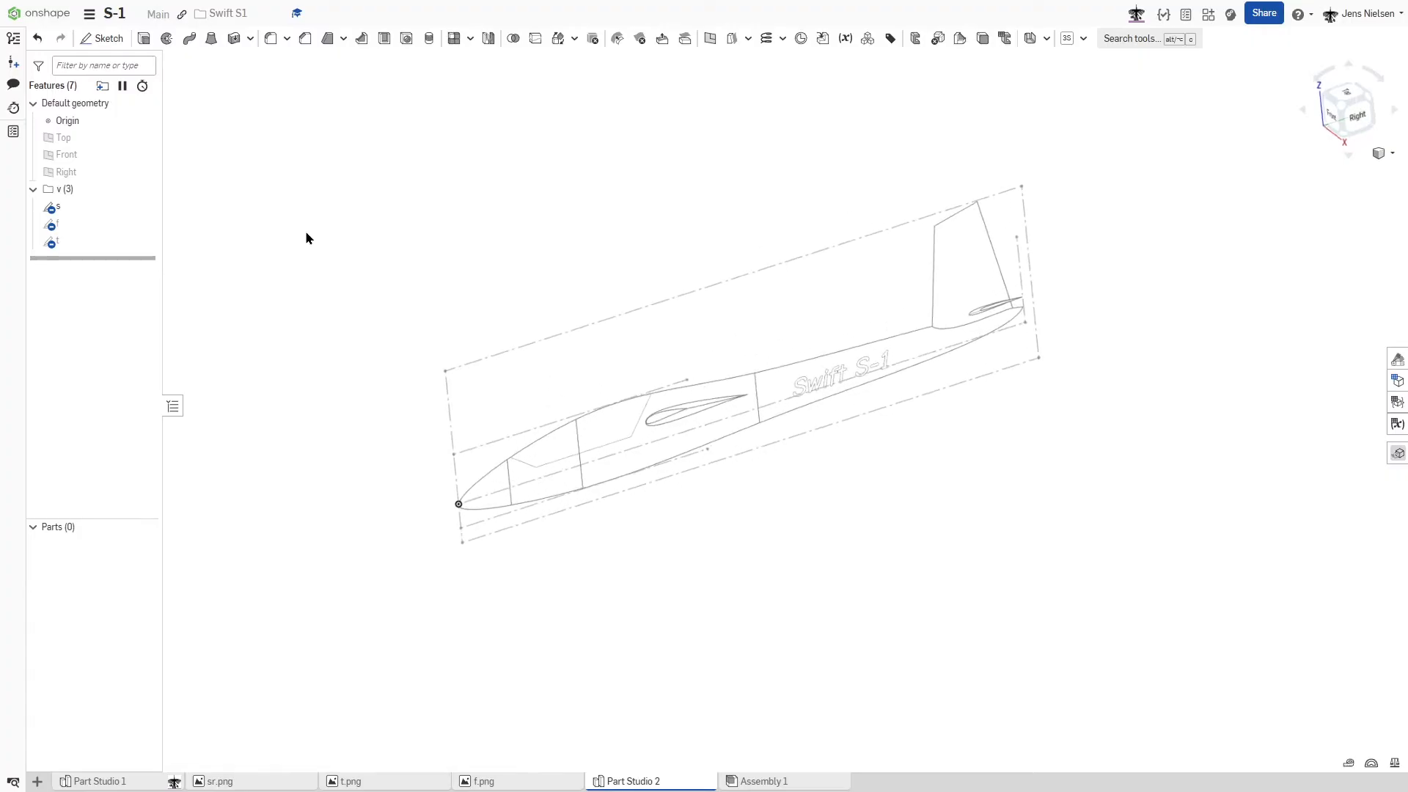
# - Start a new sketch on the Right plane and view it straight on, fitted to the side-view image
pyautogui.press('s')
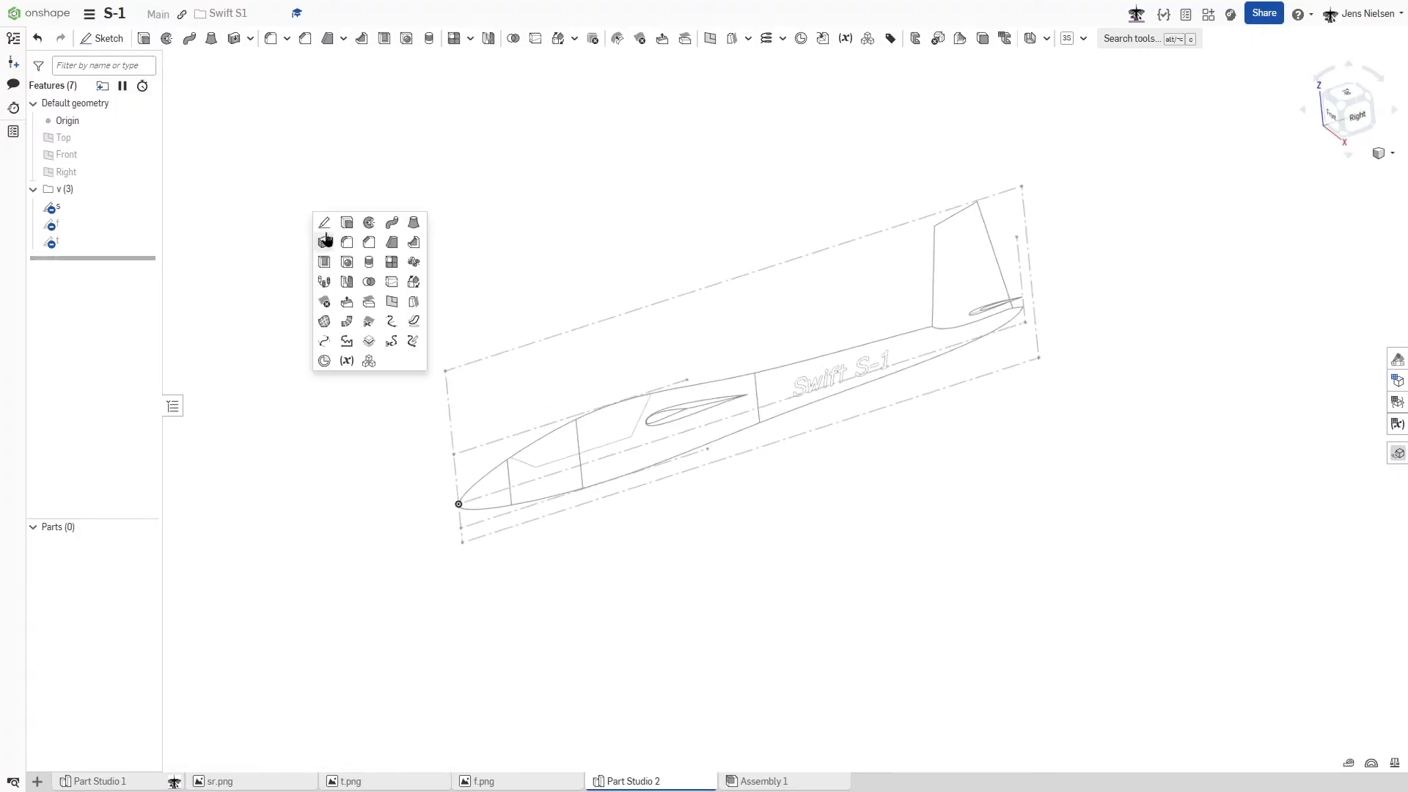
pyautogui.click(327, 223)
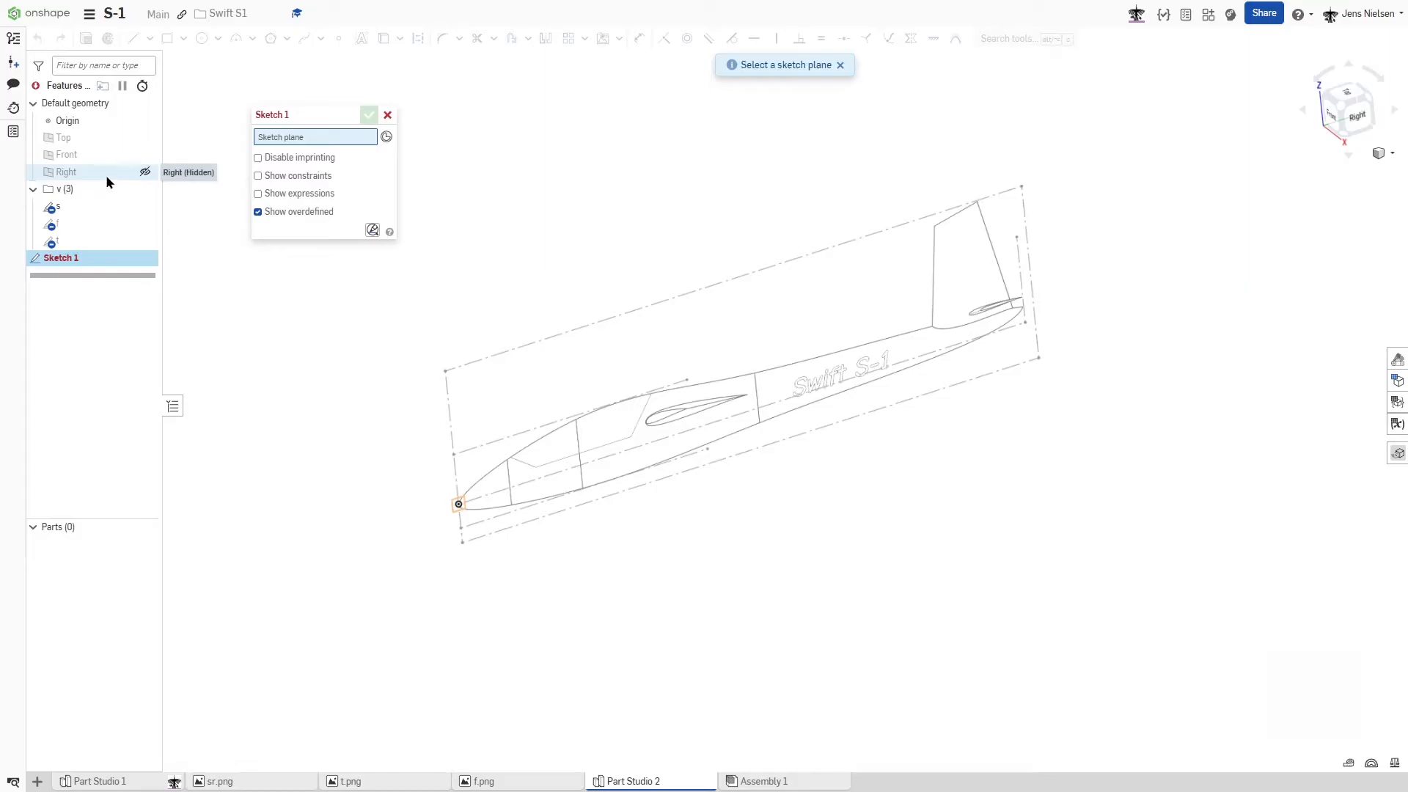
pyautogui.click(105, 174)
pyautogui.press('n')
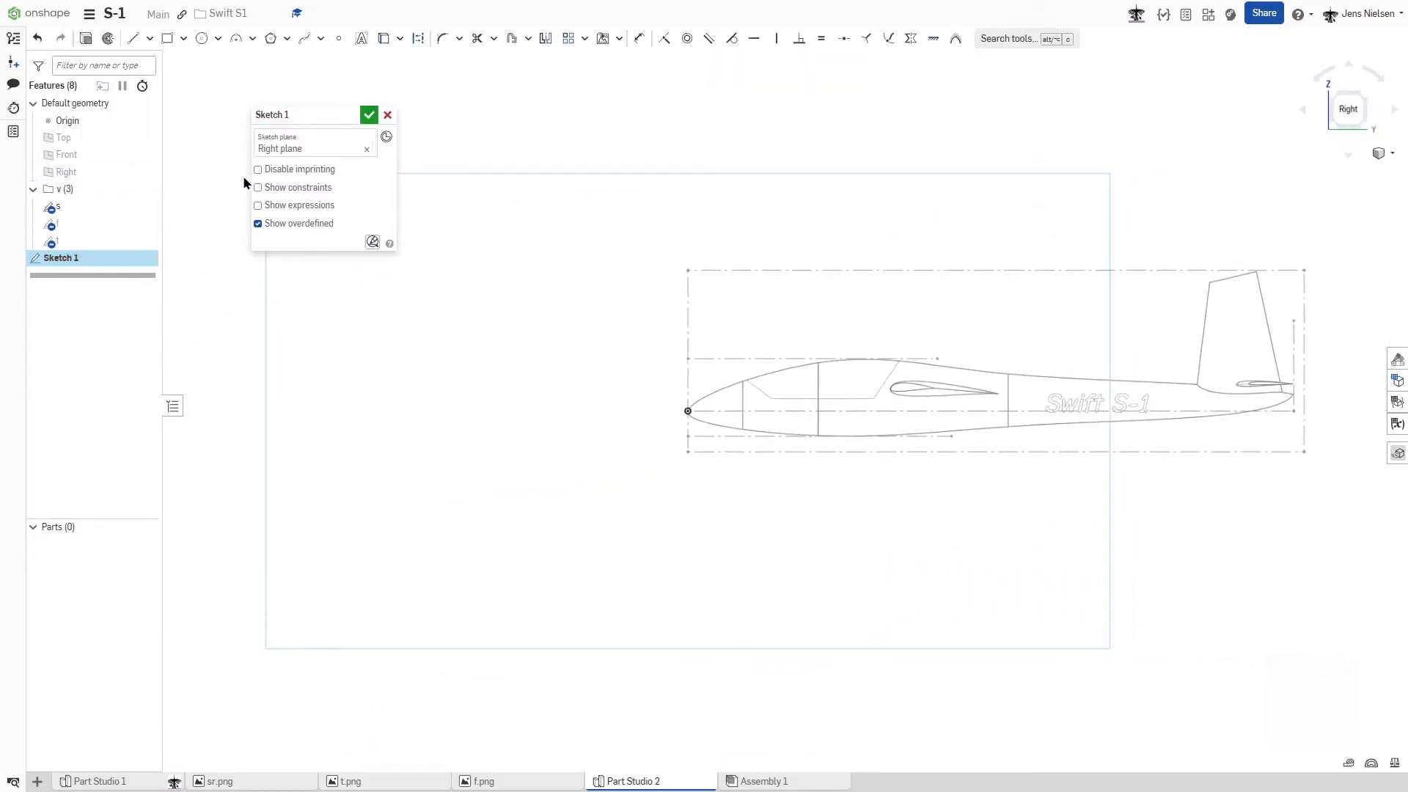
pyautogui.press('f')
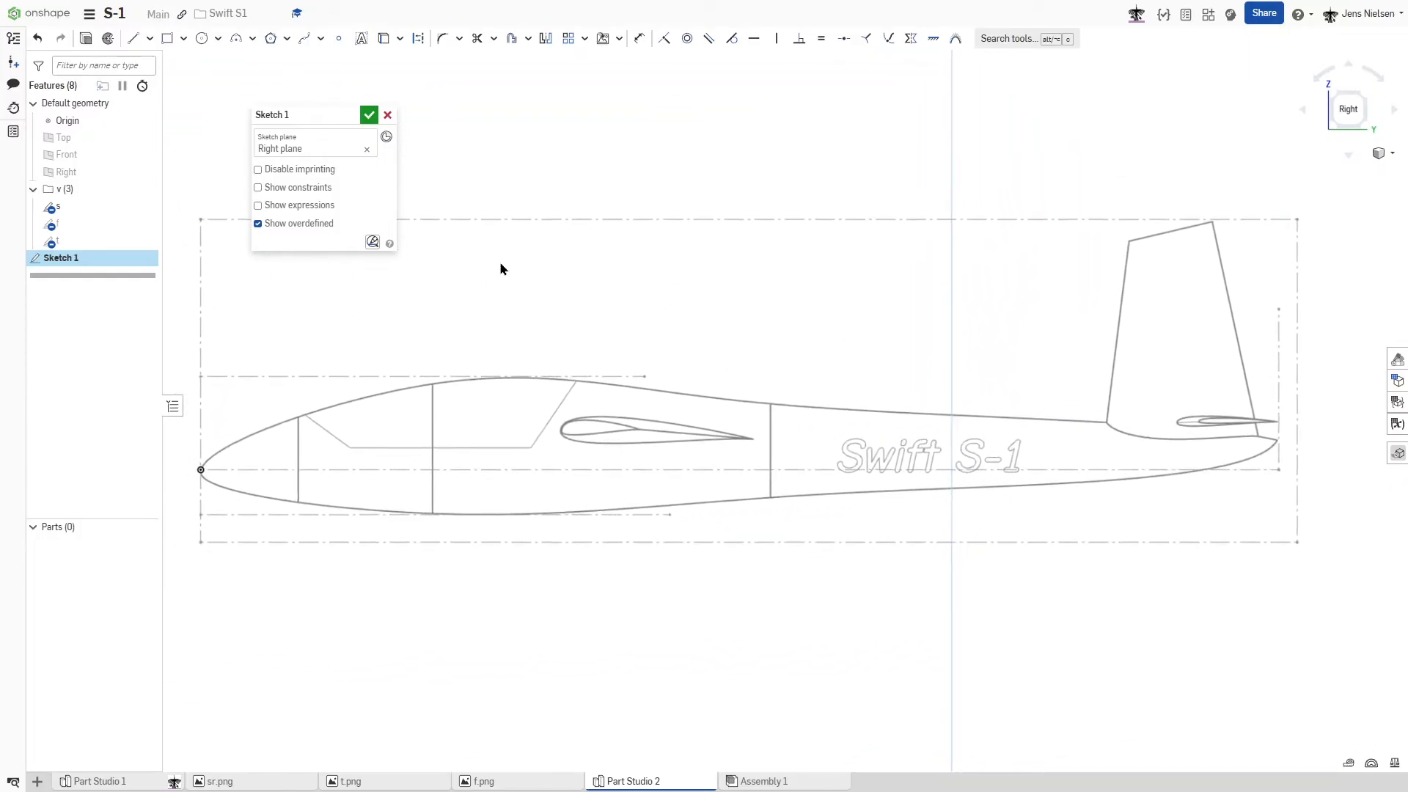
# - Draw a two-point spline from the origin at the nose to the fuselage's tail tip
pyautogui.press('s')
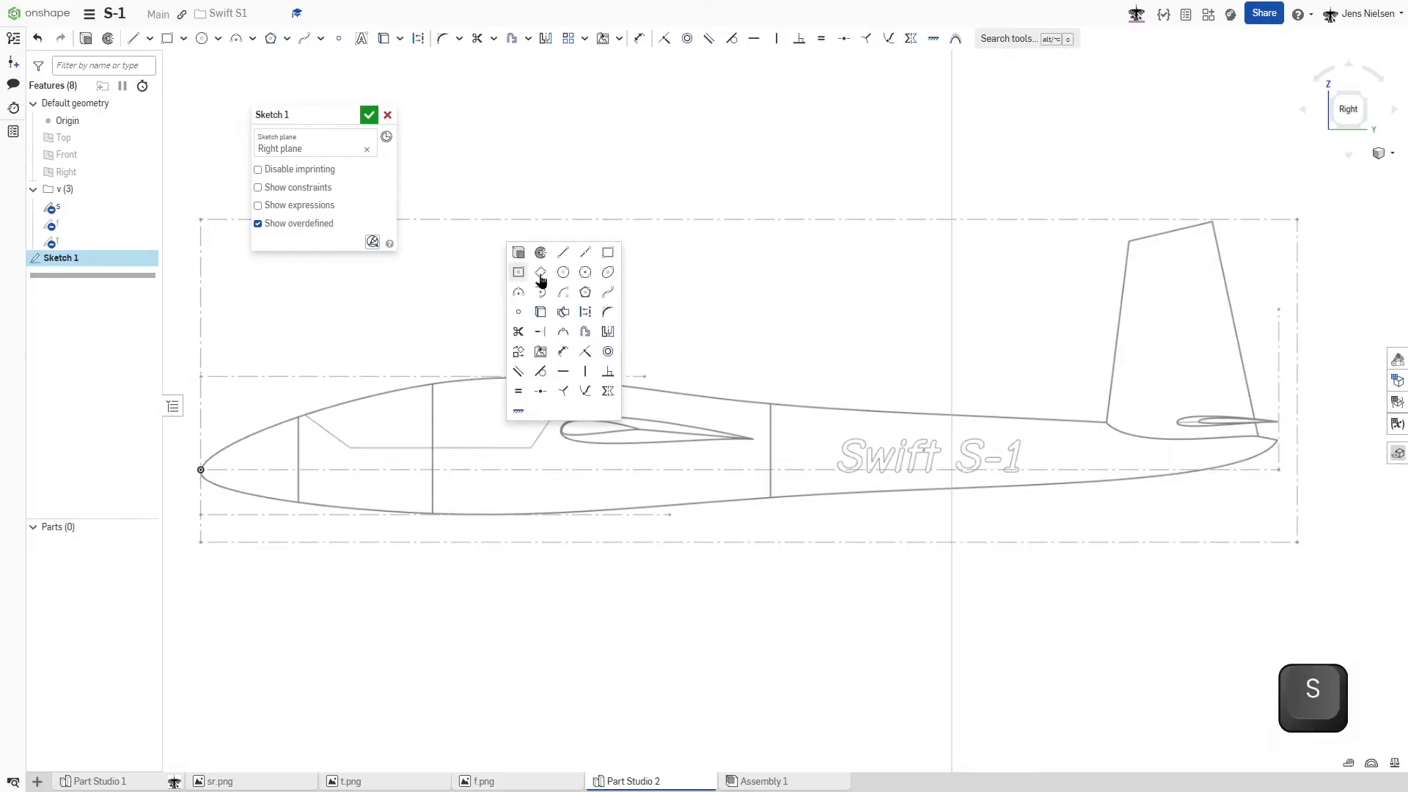
pyautogui.click(607, 292)
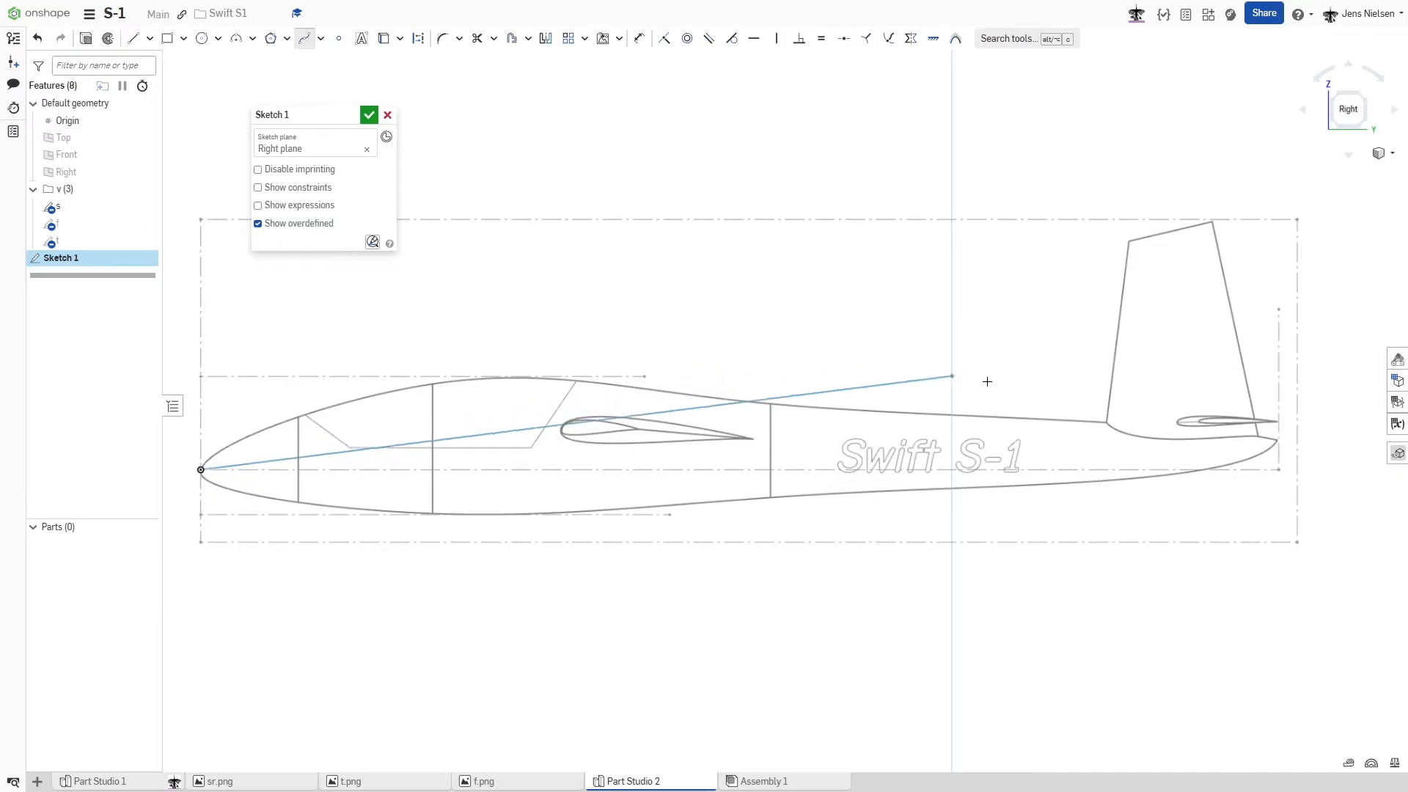
pyautogui.doubleClick(1278, 440)
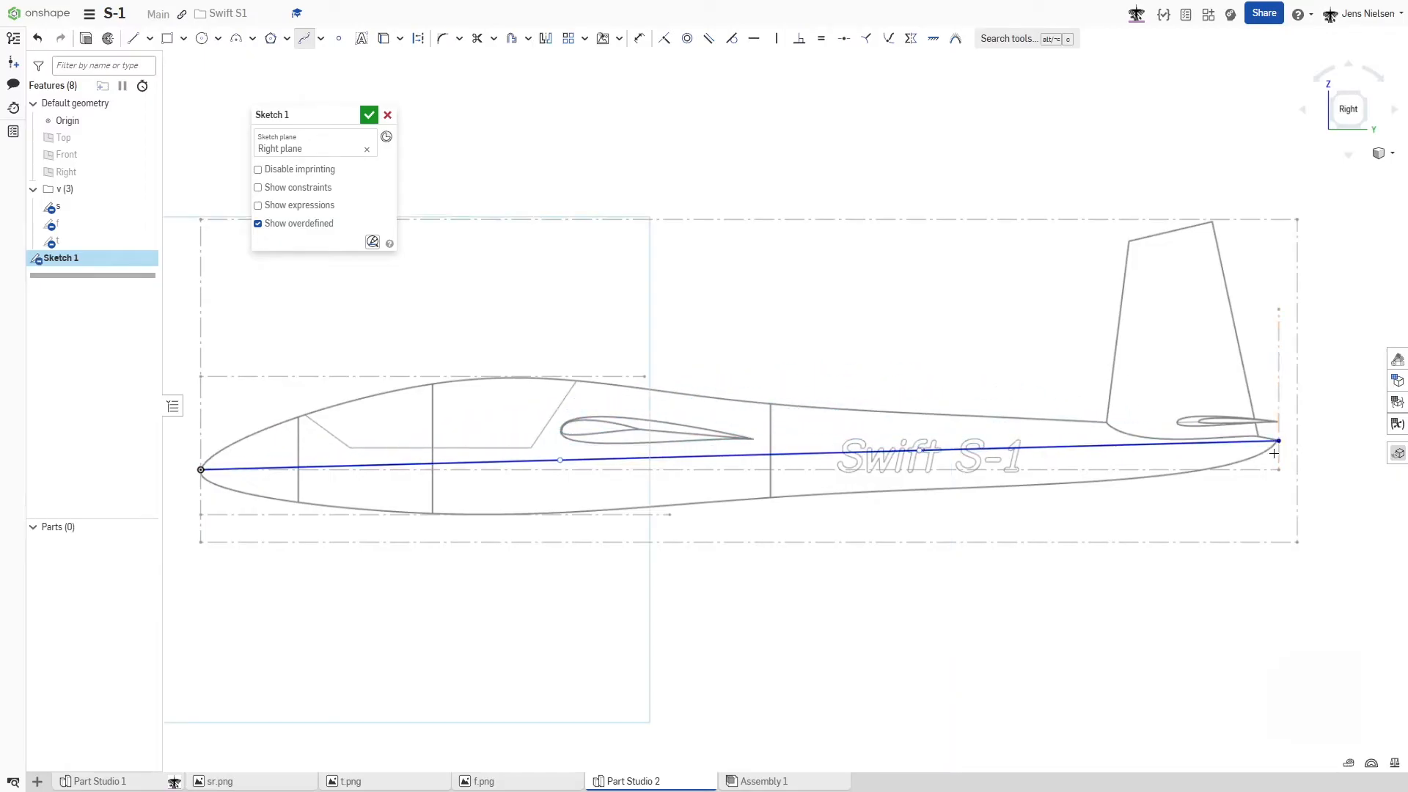
pyautogui.press('Escape')
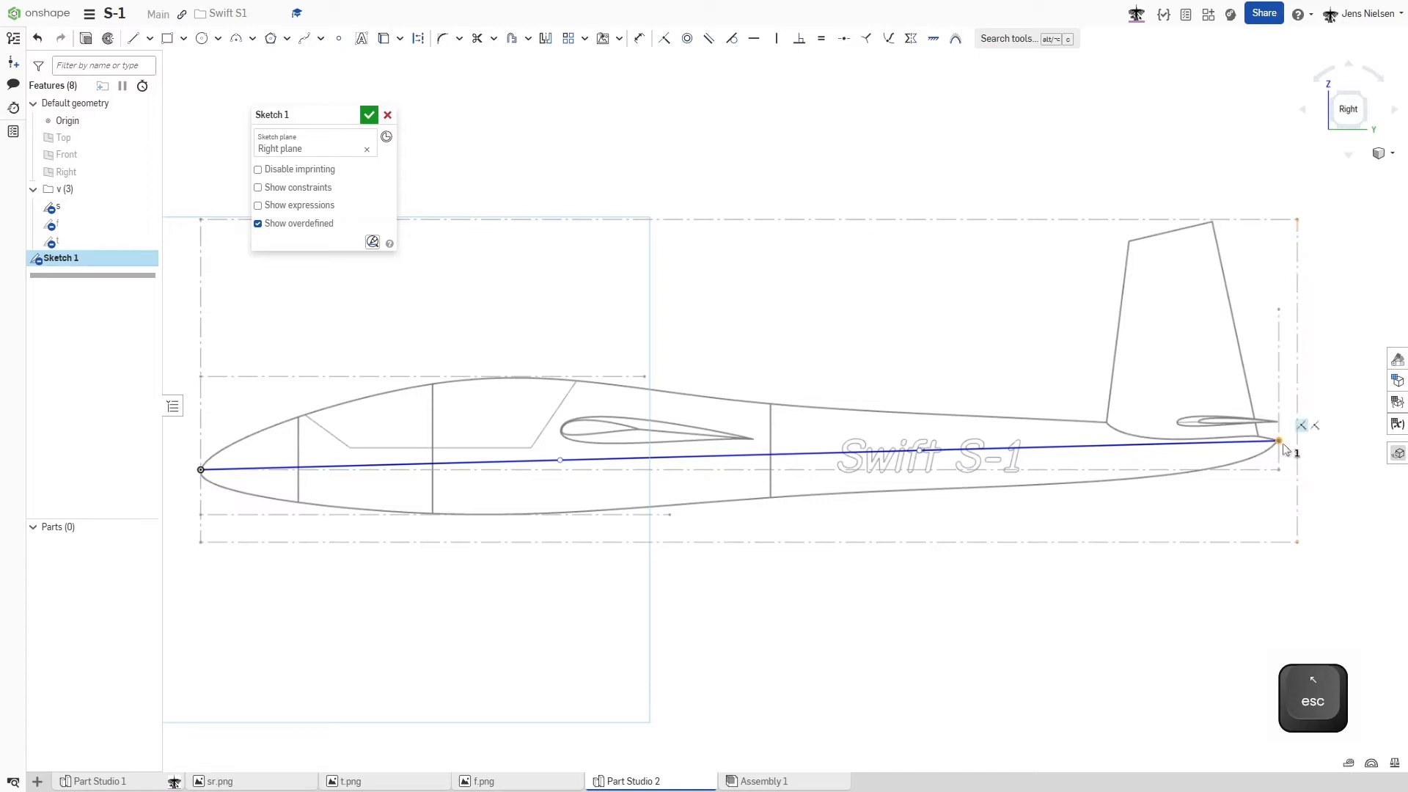
pyautogui.press('shift')
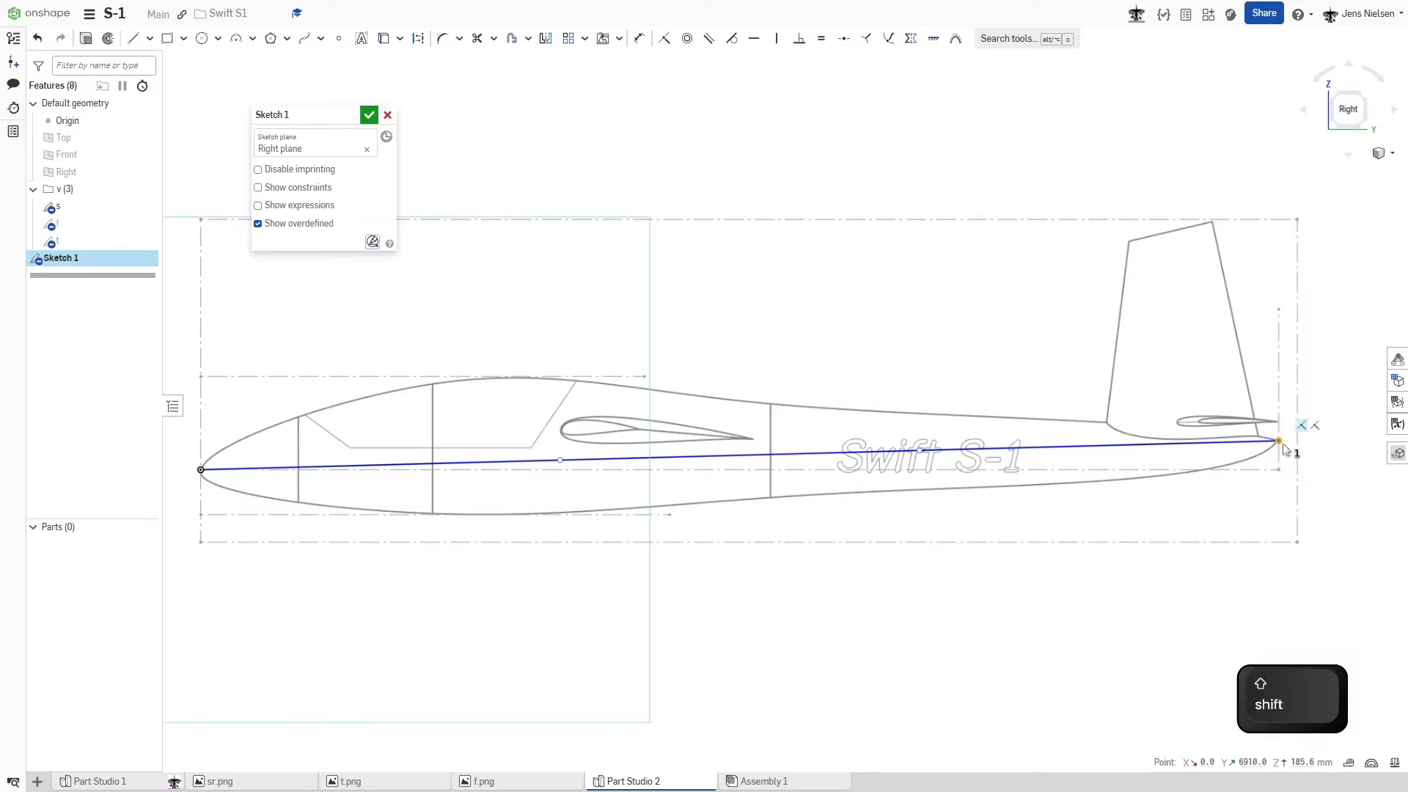
pyautogui.hotkey('shift', 'g')
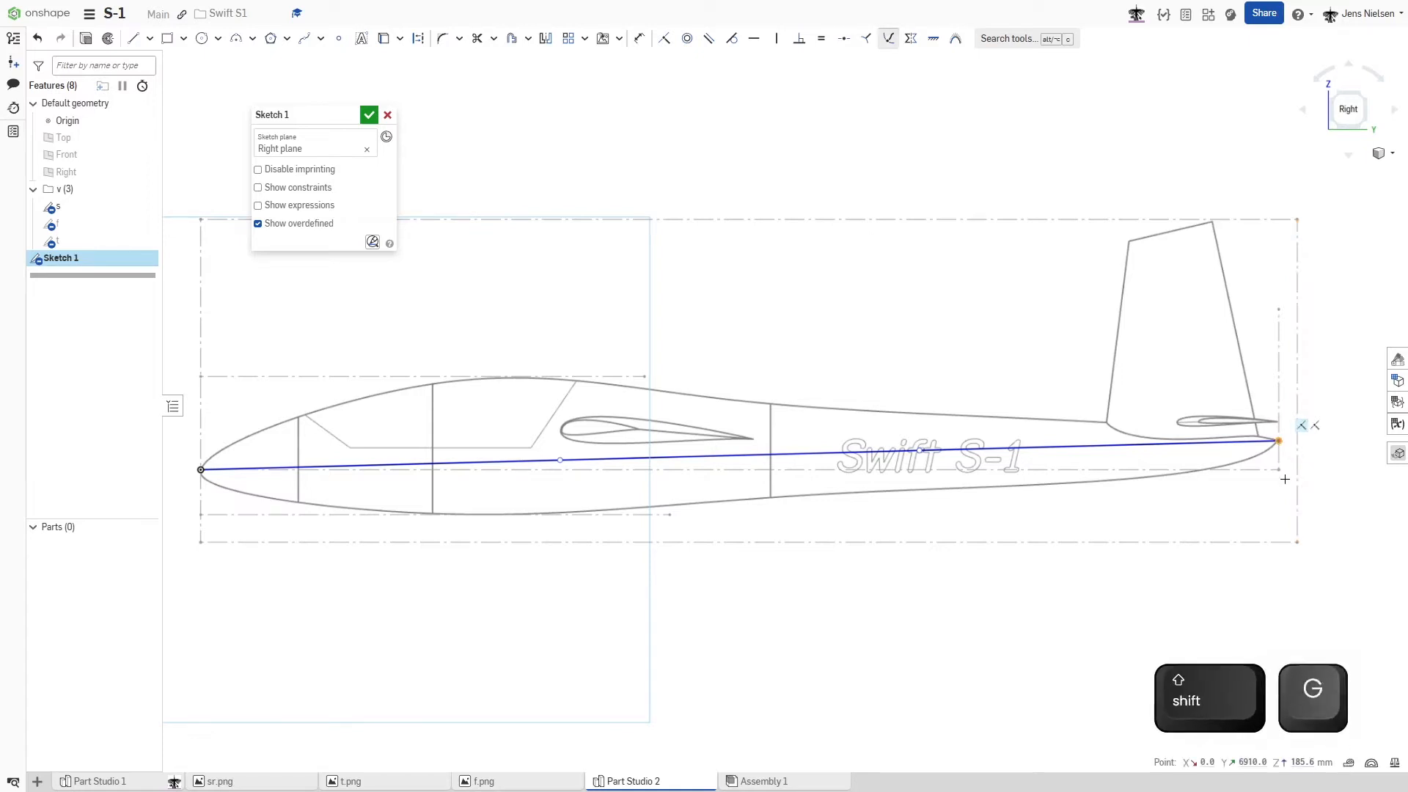
pyautogui.click(1278, 438)
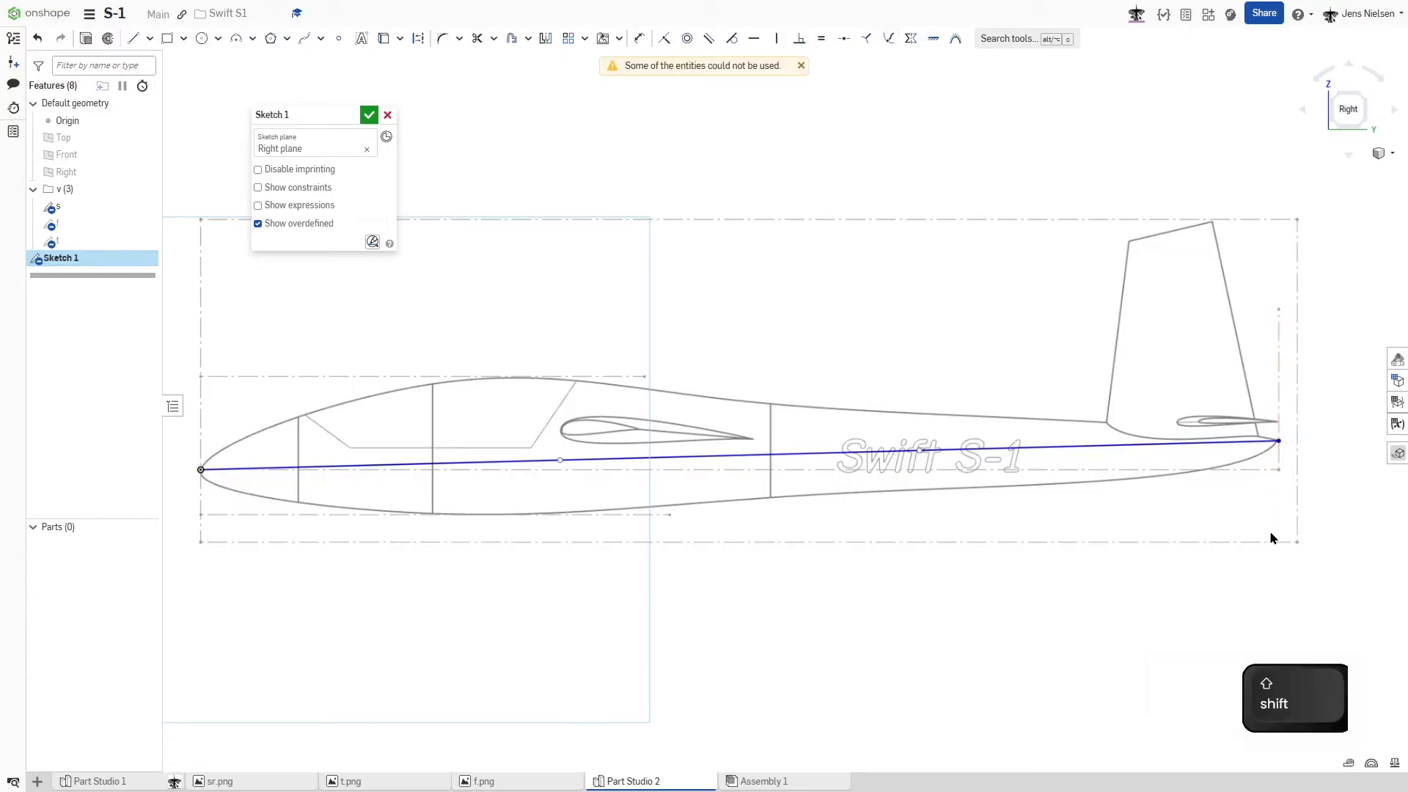
# - Apply a Fix constraint to the spline's endpoint at the tail
pyautogui.hotkey('shift', 'j')
pyautogui.click(1279, 444)
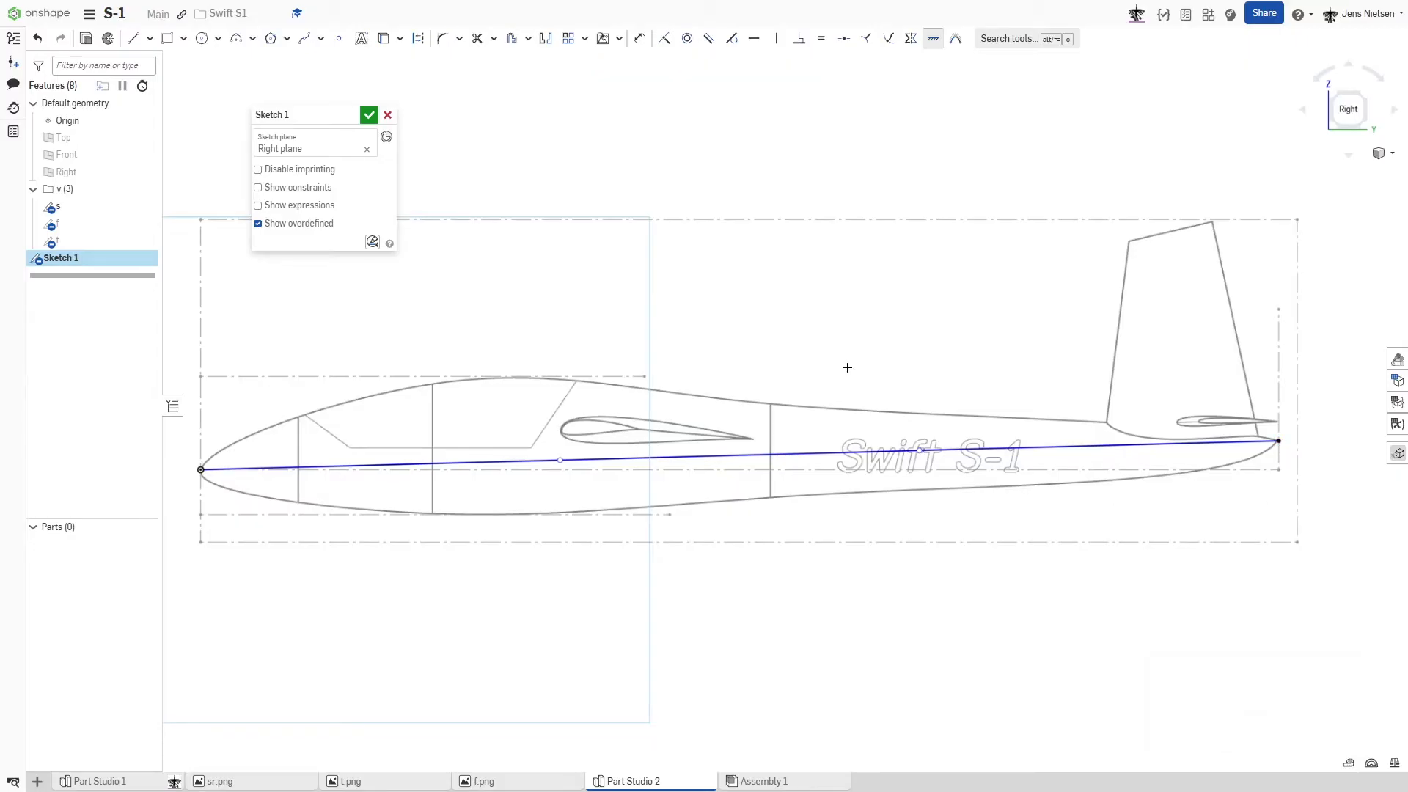
pyautogui.press('Escape')
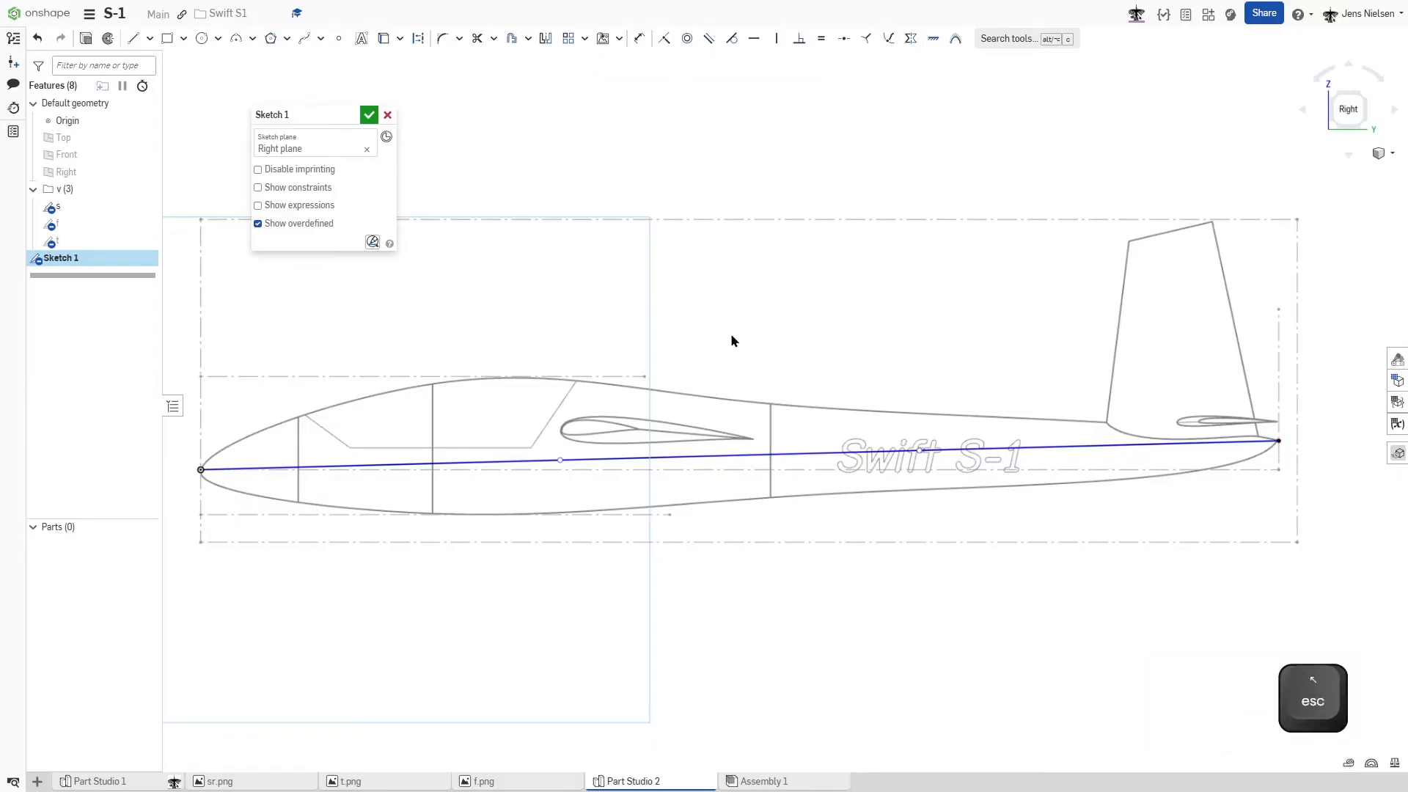
# - Shorten the spline's front control handle to about 530 mm above the nose and constrain it vertical
pyautogui.moveTo(547, 437); pyautogui.dragTo(309, 323)
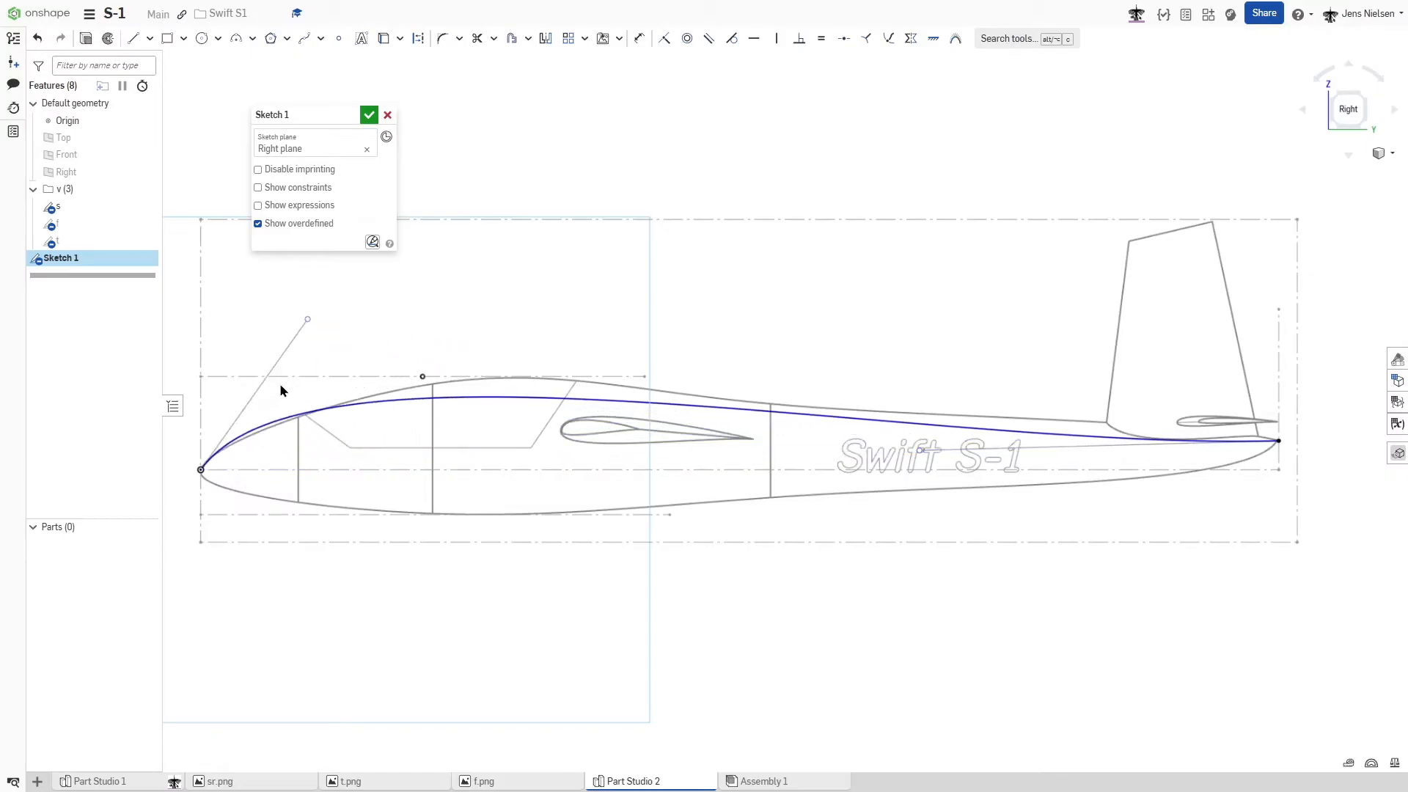
pyautogui.moveTo(307, 324); pyautogui.dragTo(237, 424)
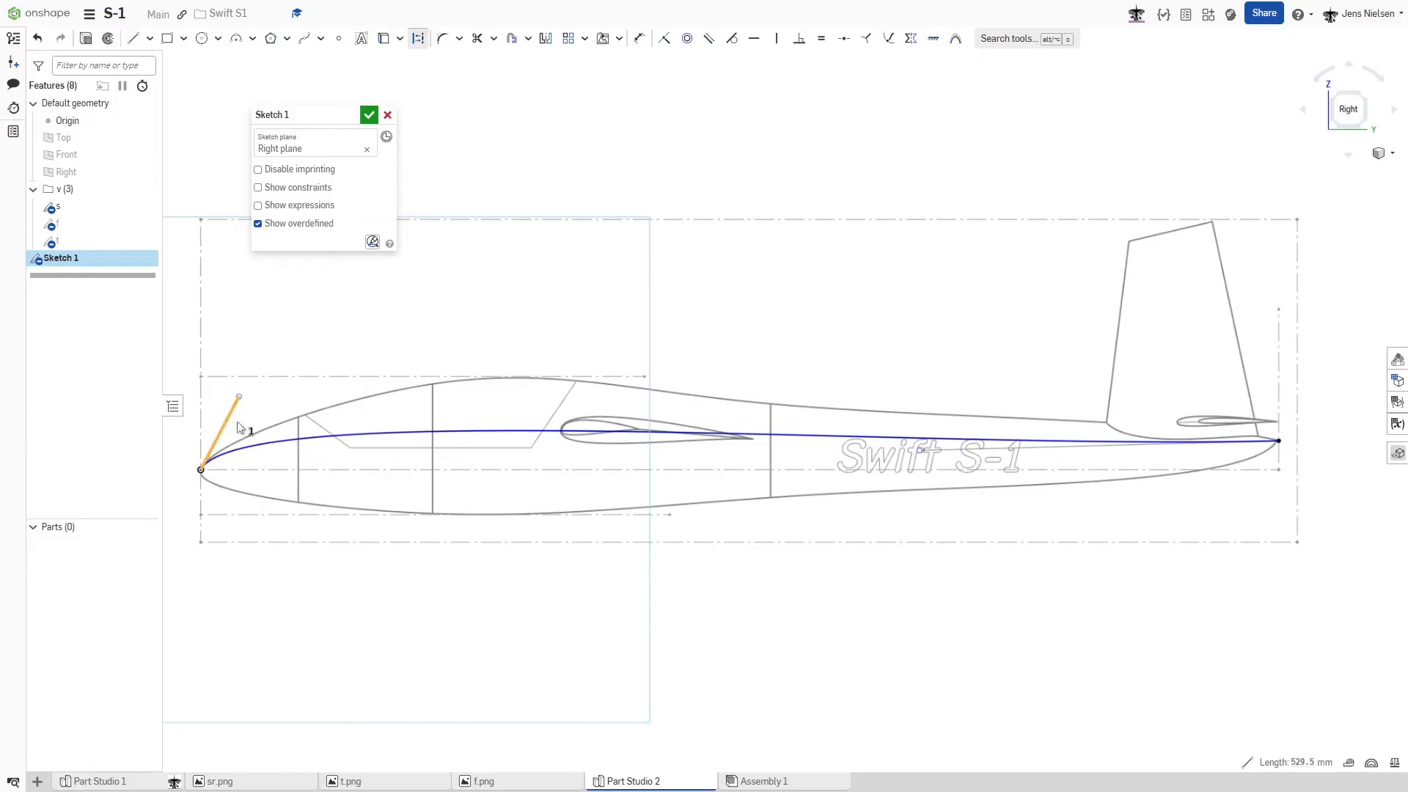
pyautogui.click(238, 426)
pyautogui.press('v')
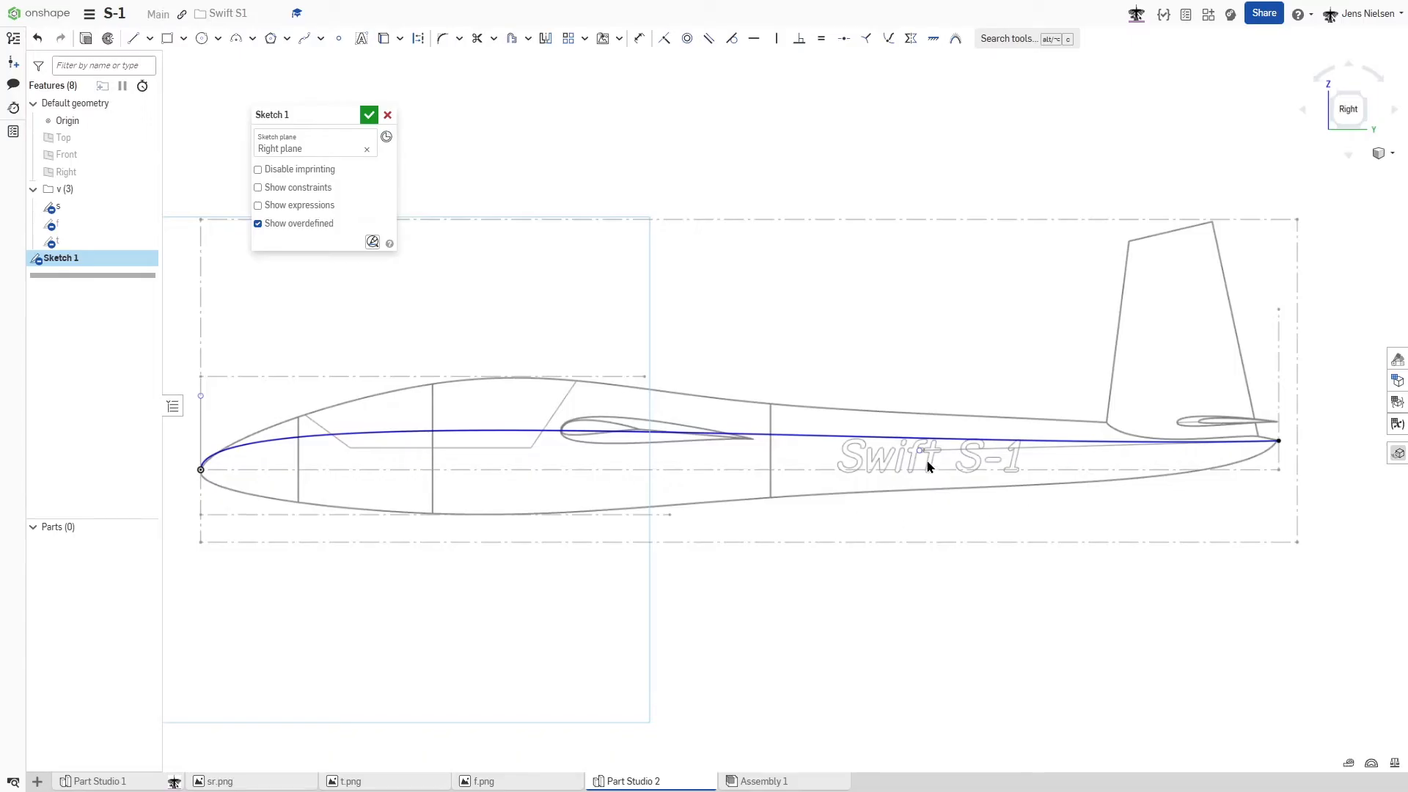
# - Pull the upper spline's rear handle up above the tail tip and insert two spline points, near the cockpit and mid-fuselage
pyautogui.moveTo(921, 454); pyautogui.dragTo(1269, 410)
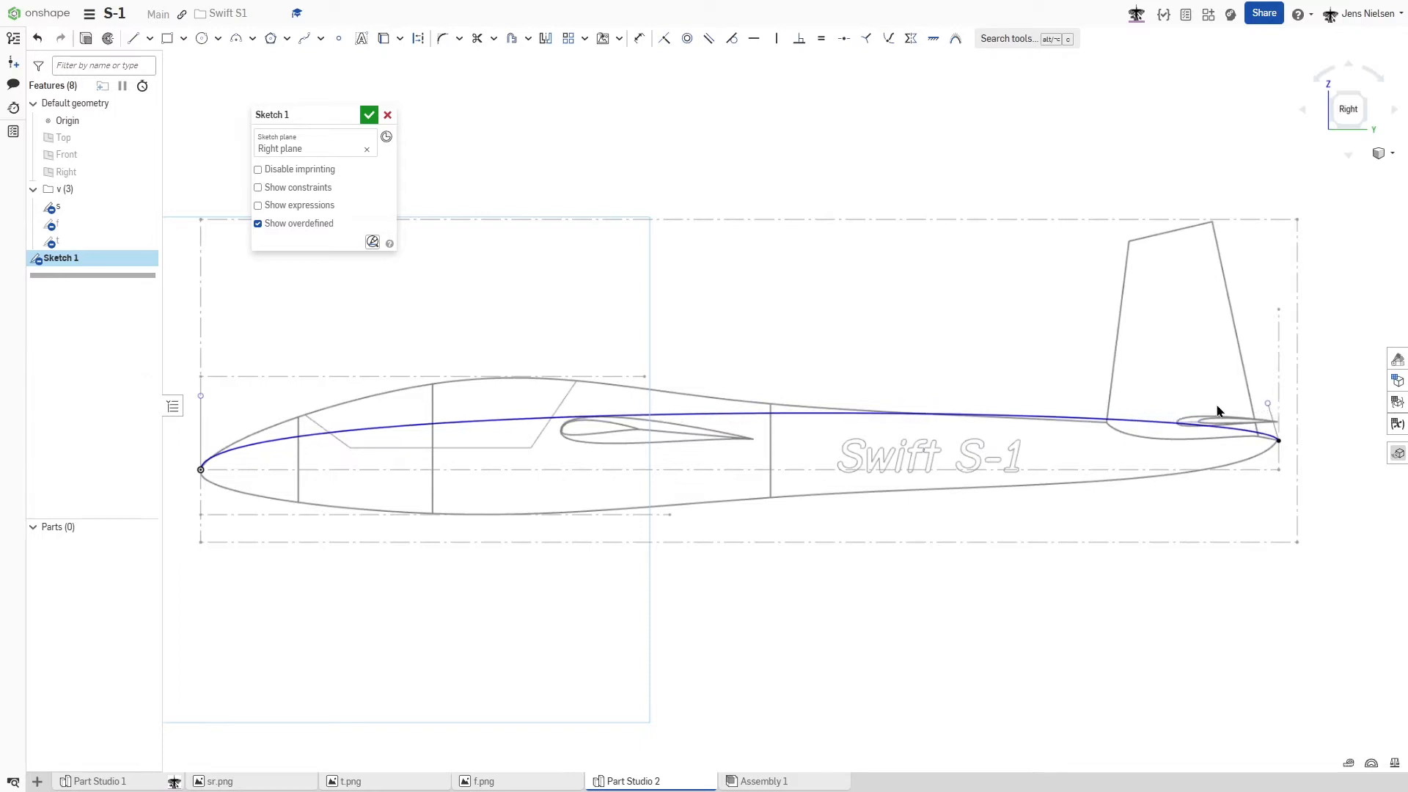
pyautogui.rightClick(475, 424)
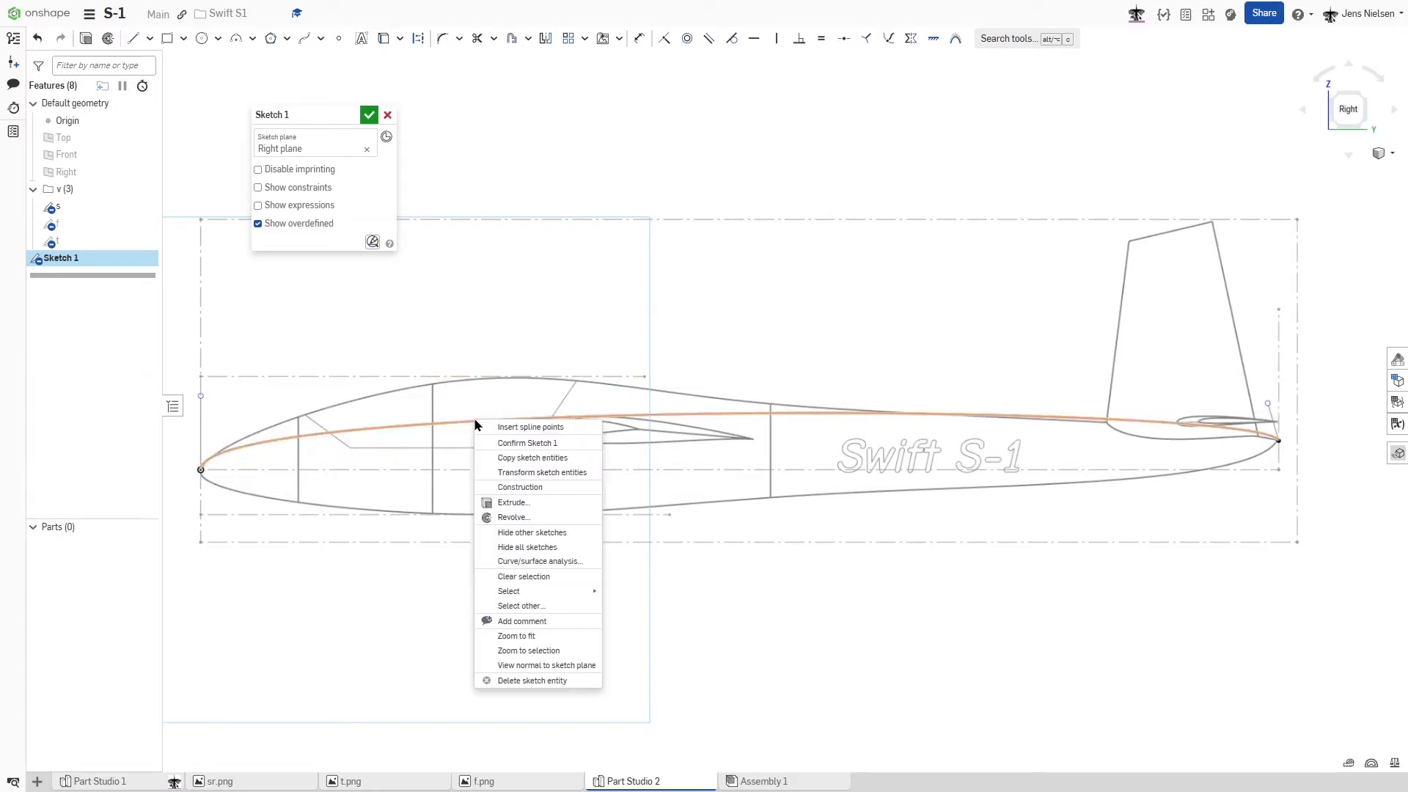
pyautogui.click(519, 427)
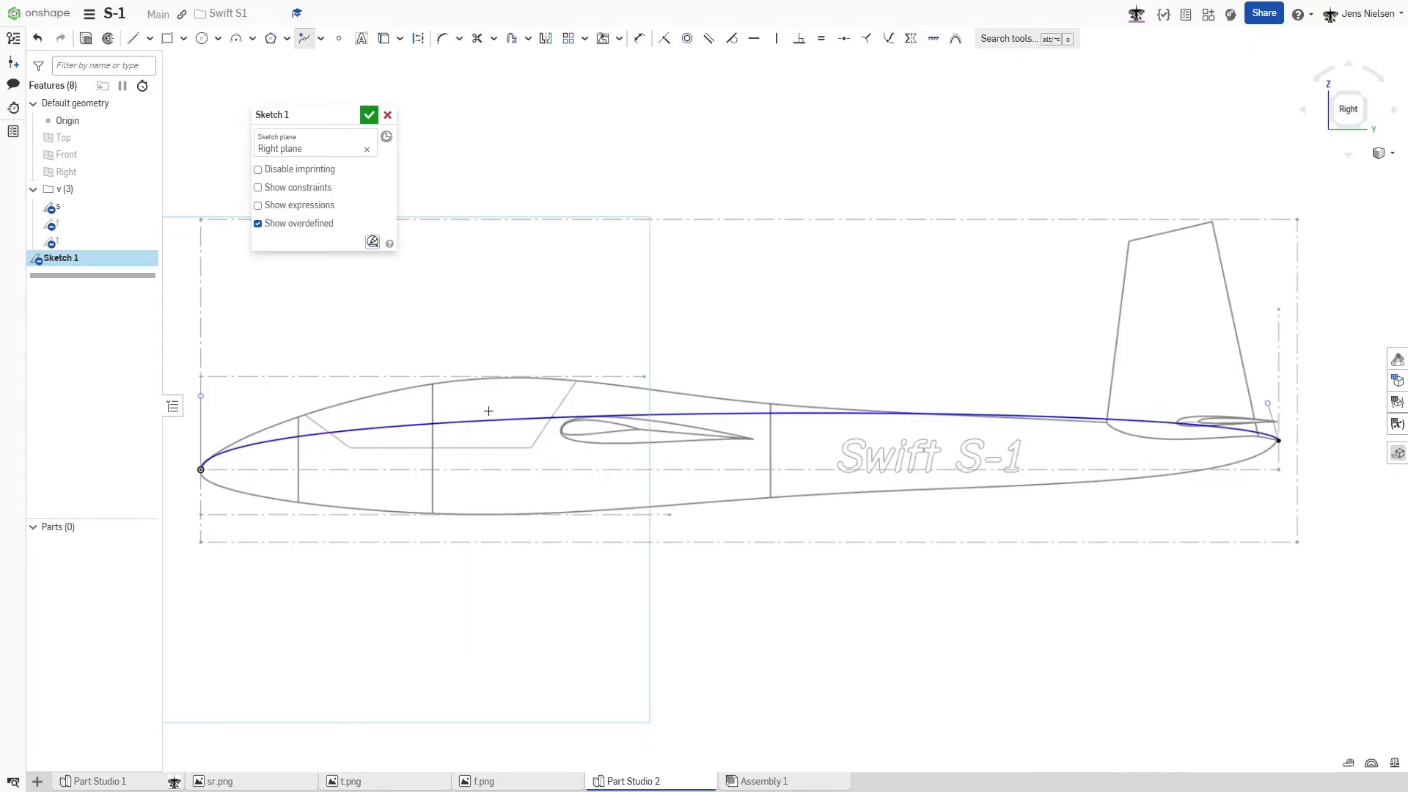
pyautogui.click(489, 421)
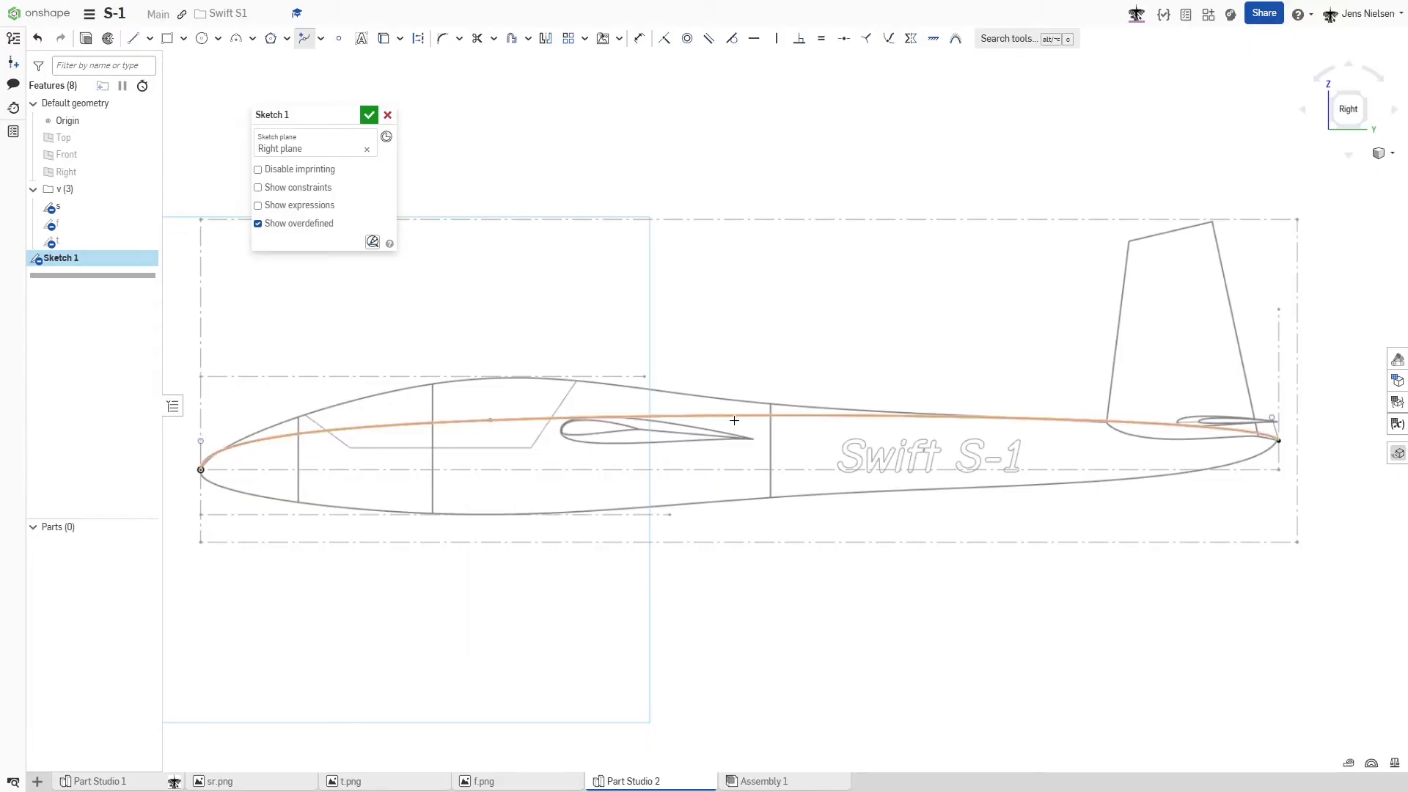
pyautogui.click(797, 415)
pyautogui.press('Escape')
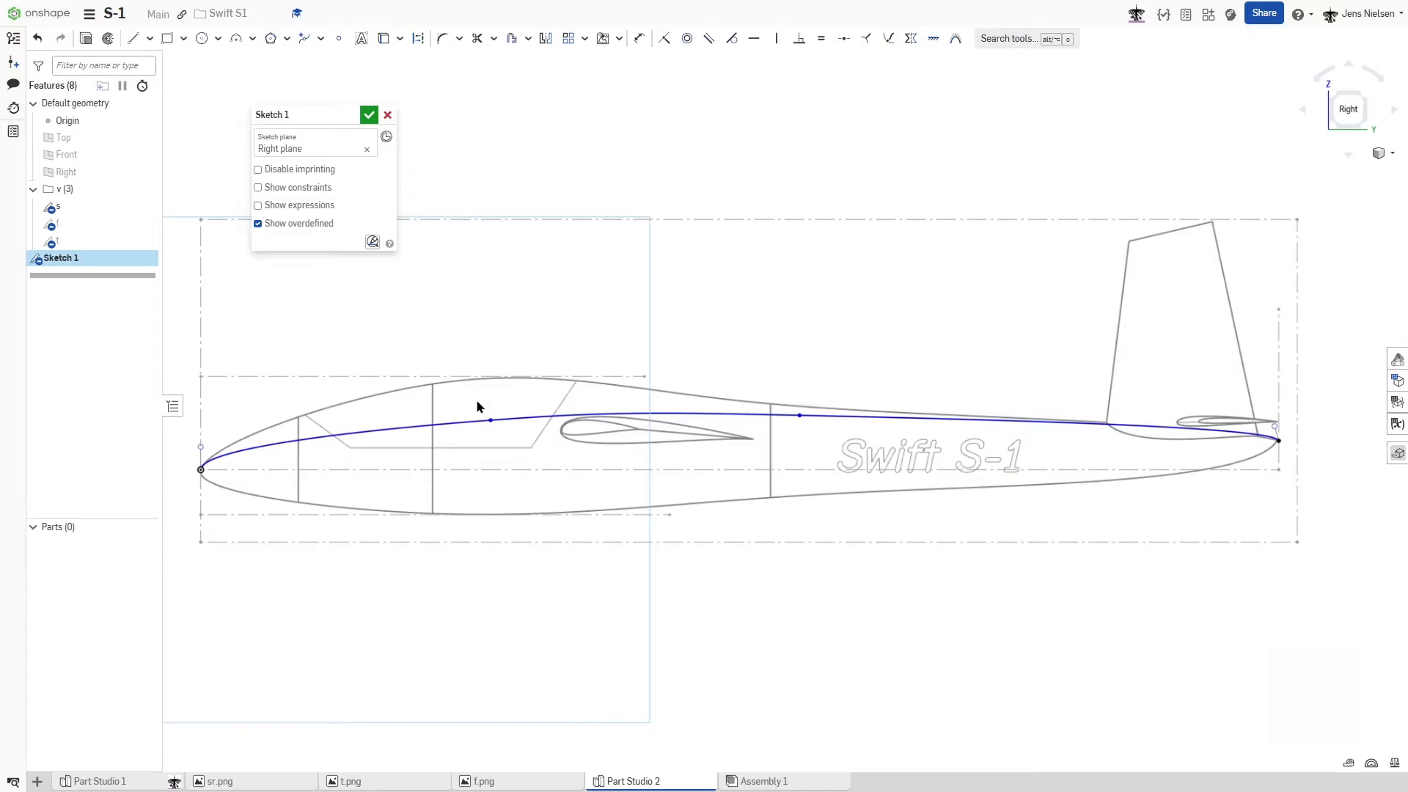
# - Adjust the two spline points and rear handle to follow the fuselage's upper outline, and apply a Fix constraint to the spline
pyautogui.moveTo(490, 421); pyautogui.dragTo(447, 389)
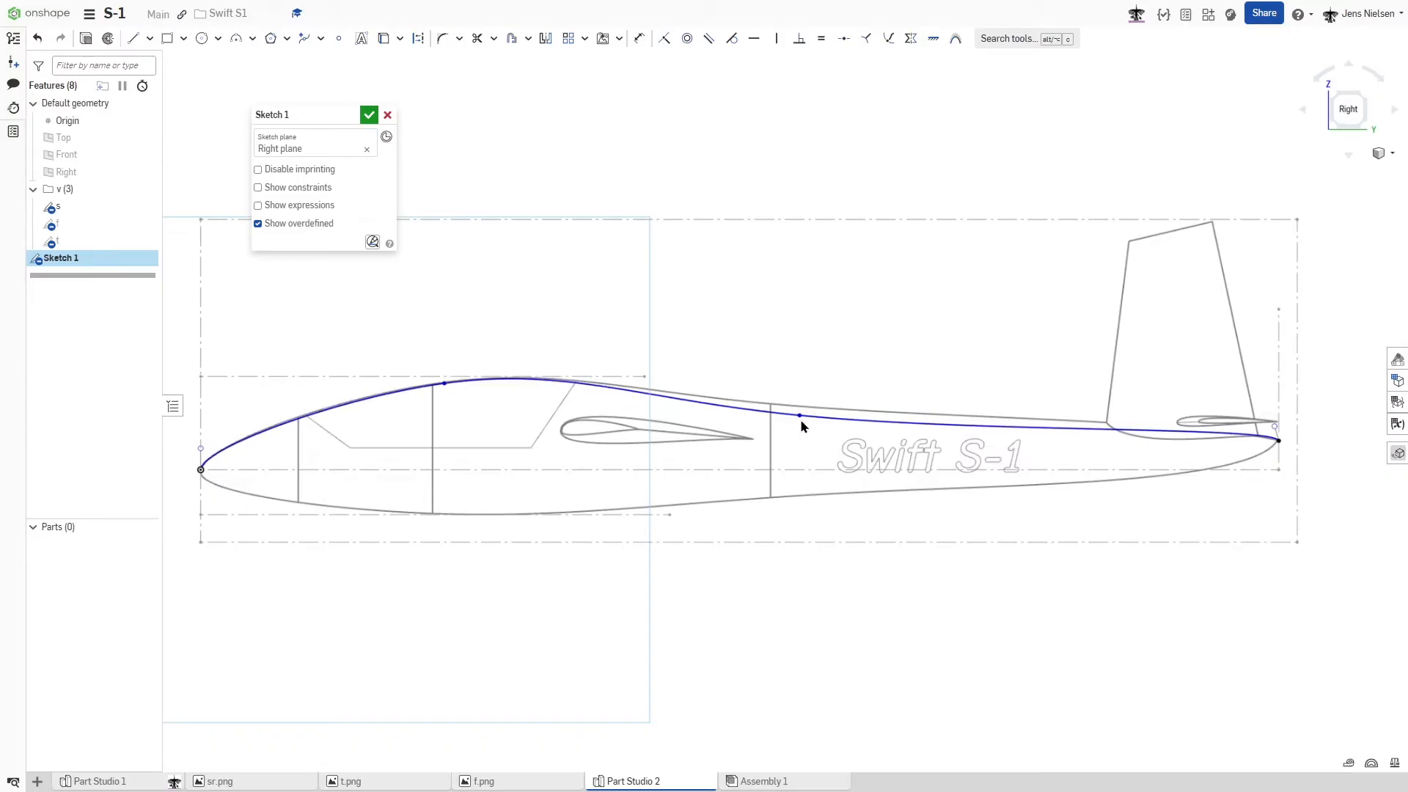
pyautogui.moveTo(800, 417); pyautogui.dragTo(839, 412)
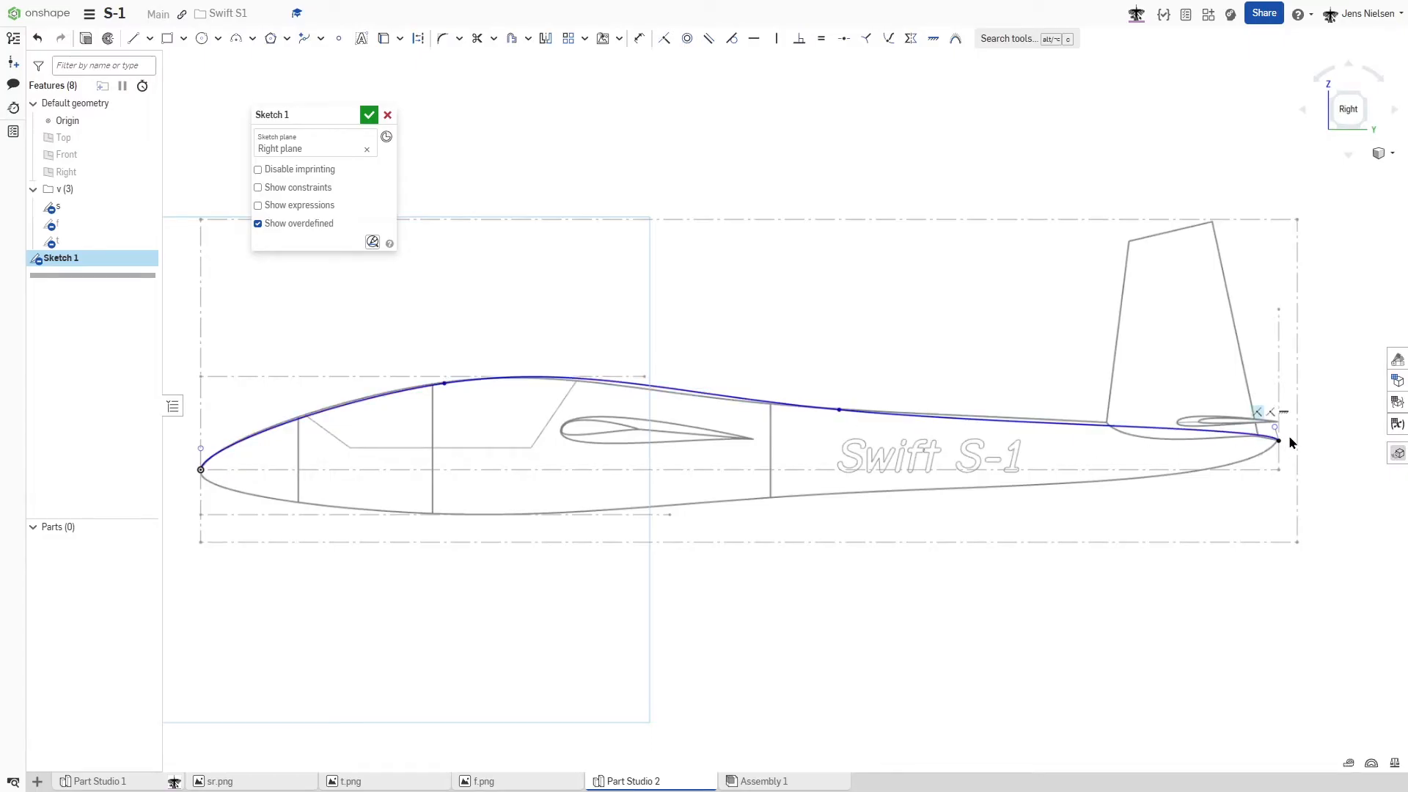
pyautogui.moveTo(1274, 427)
pyautogui.mouseDown()
pyautogui.moveTo(1271, 413)
pyautogui.moveTo(1265, 423)
pyautogui.mouseUp()
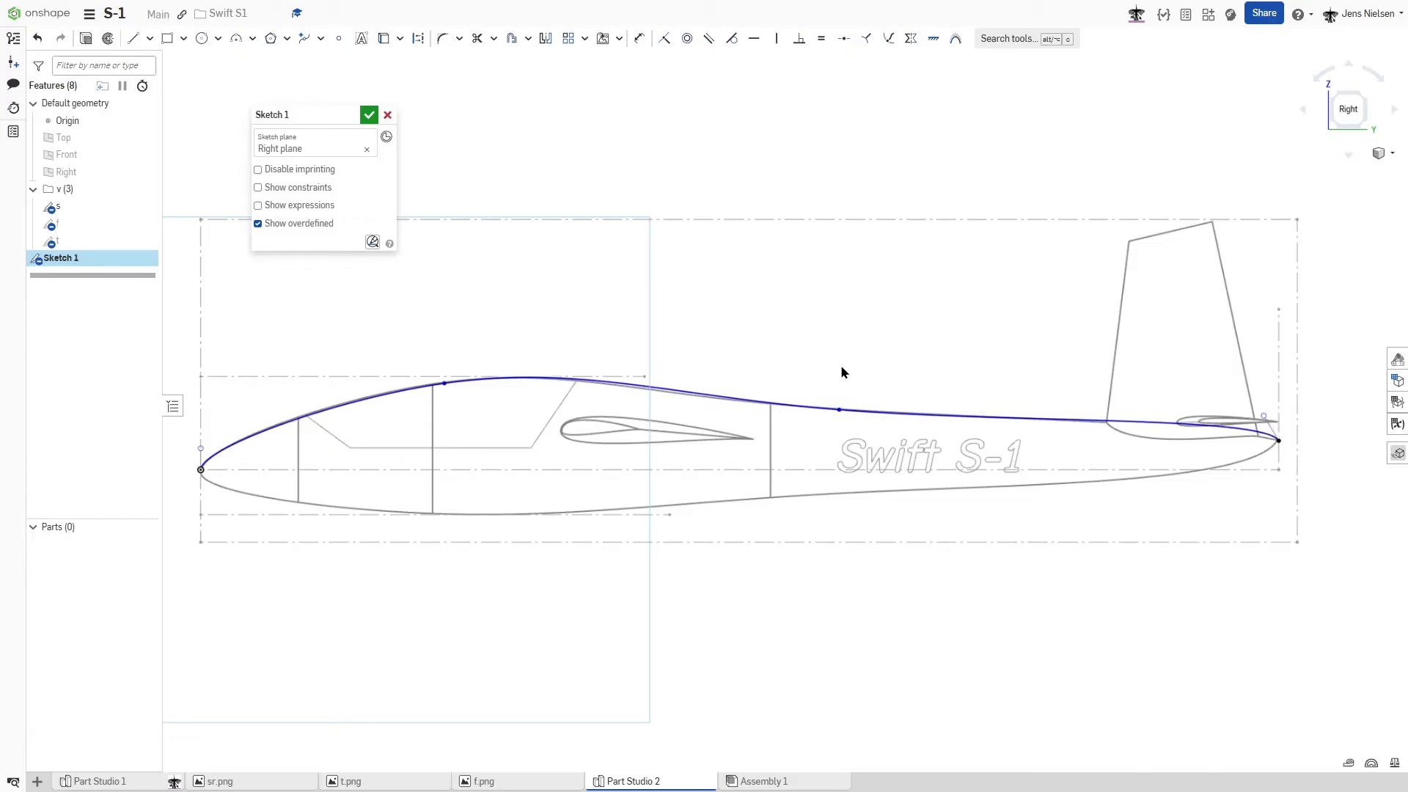
pyautogui.click(798, 407)
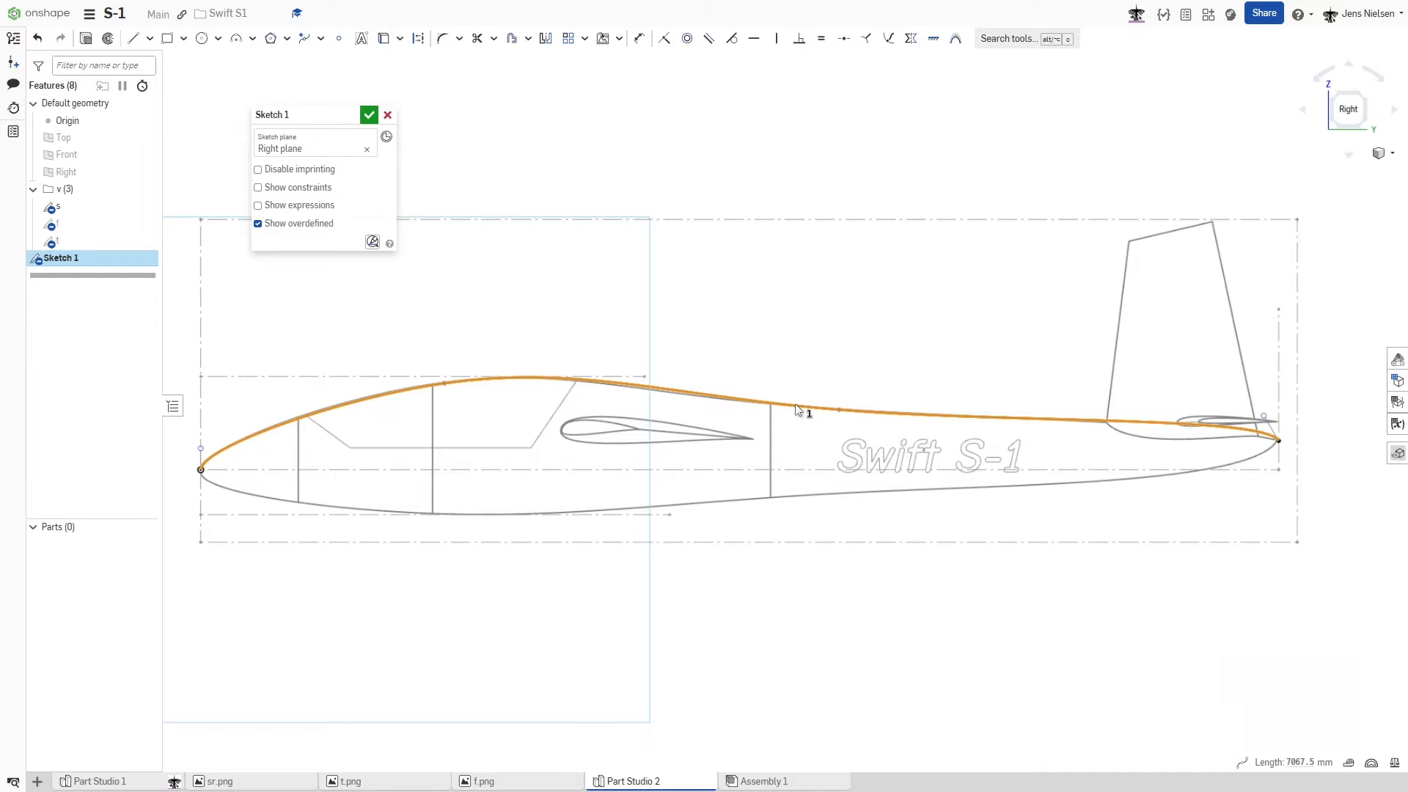
pyautogui.hotkey('shift', 'j')
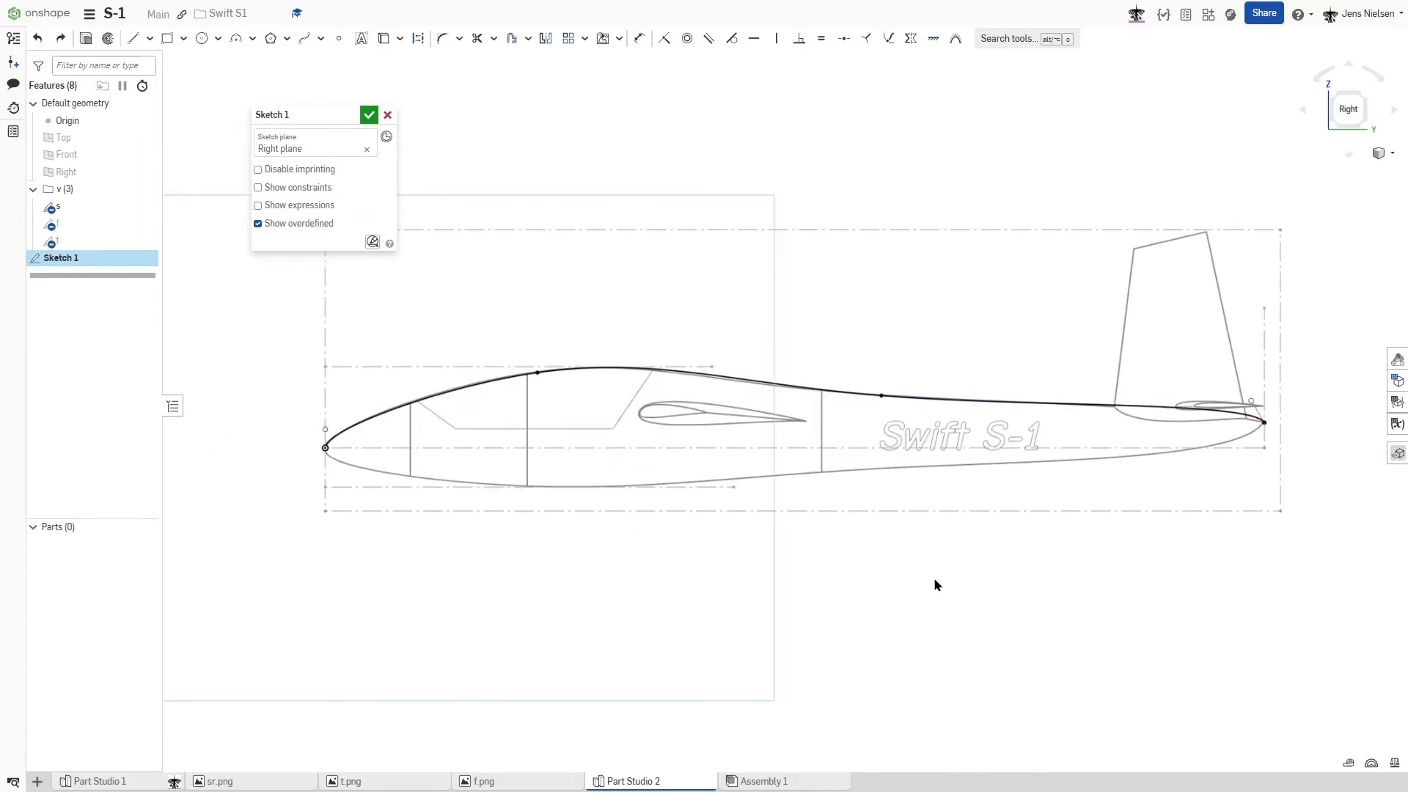
# - Draw a second two-point spline from the fuselage's tail tip to the origin at the nose
pyautogui.press('s')
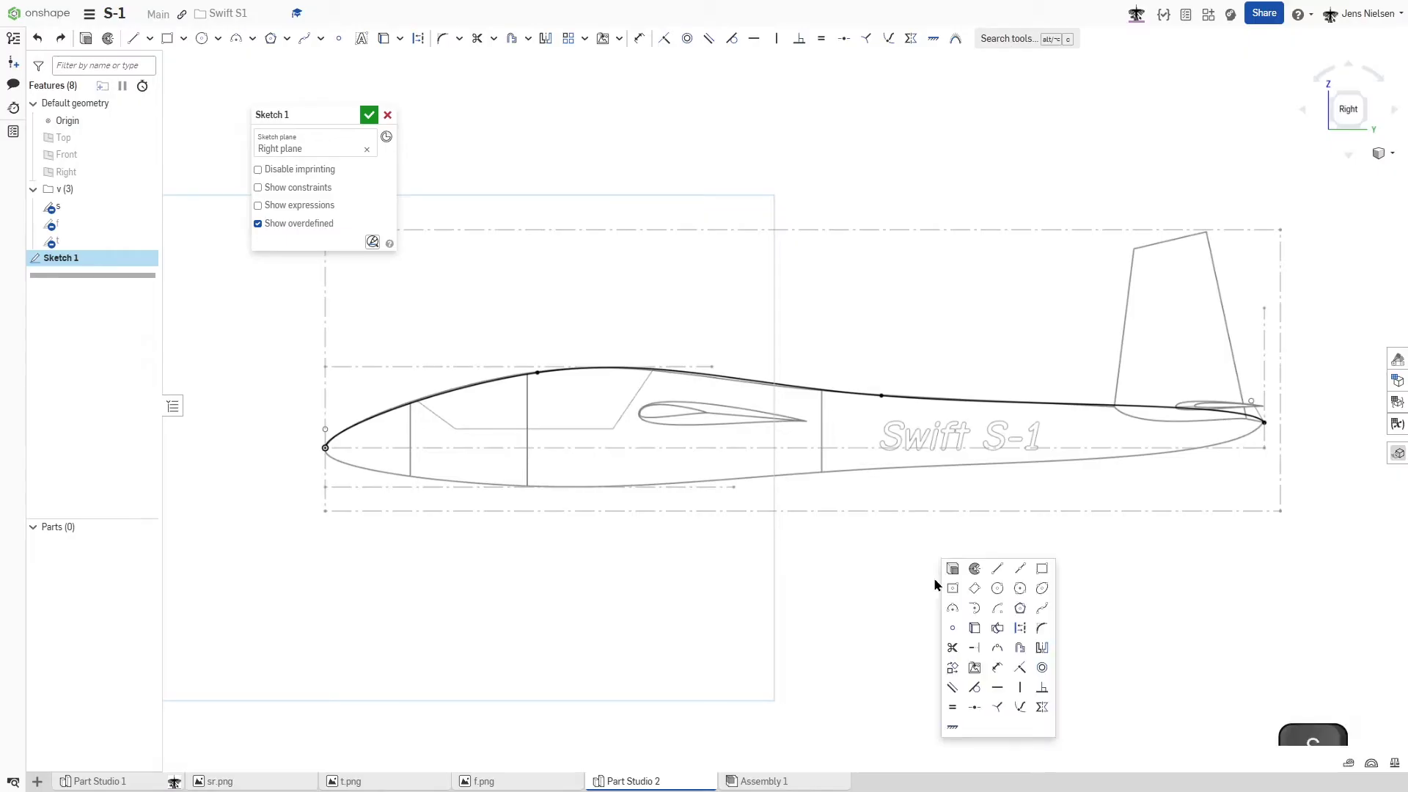
pyautogui.click(1039, 611)
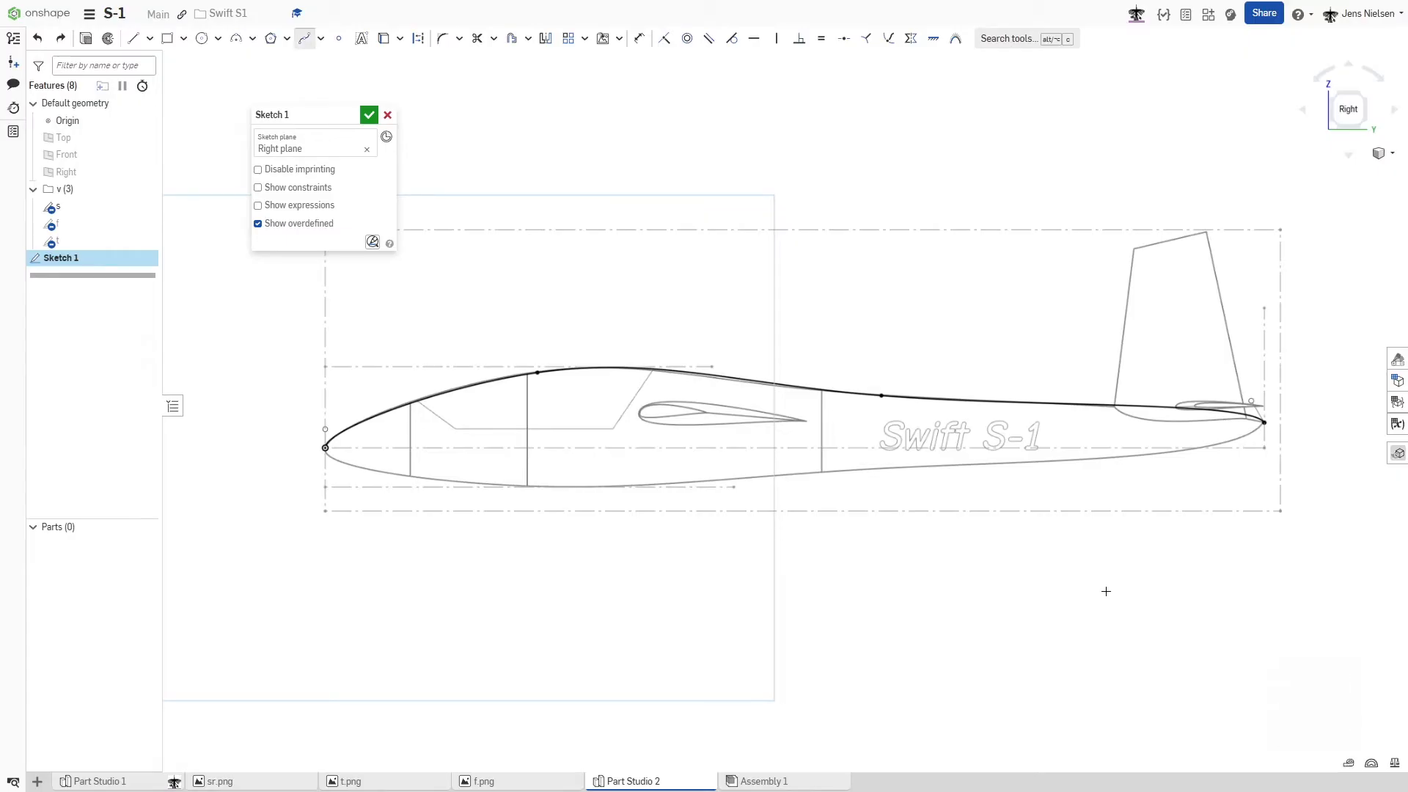
pyautogui.click(1266, 424)
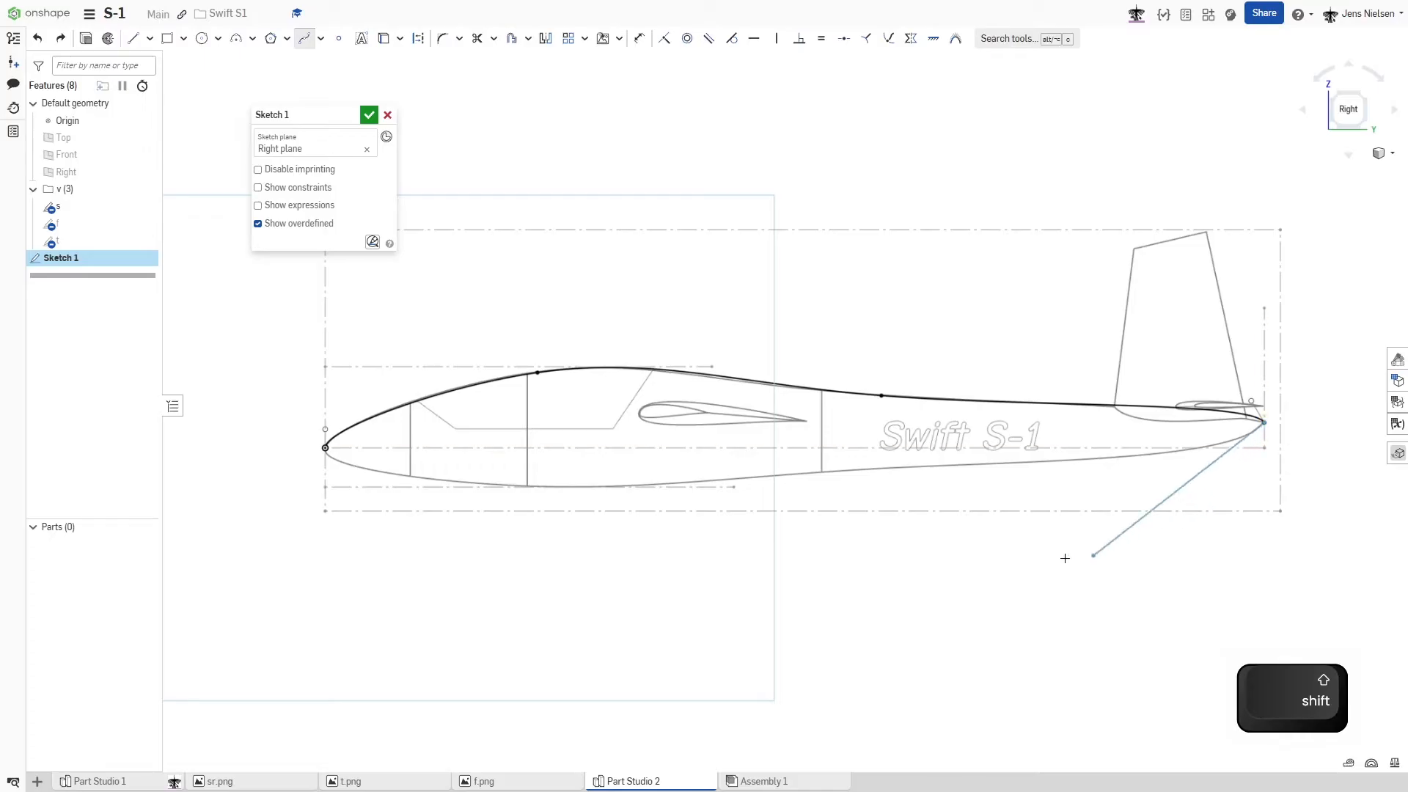
pyautogui.click(324, 448)
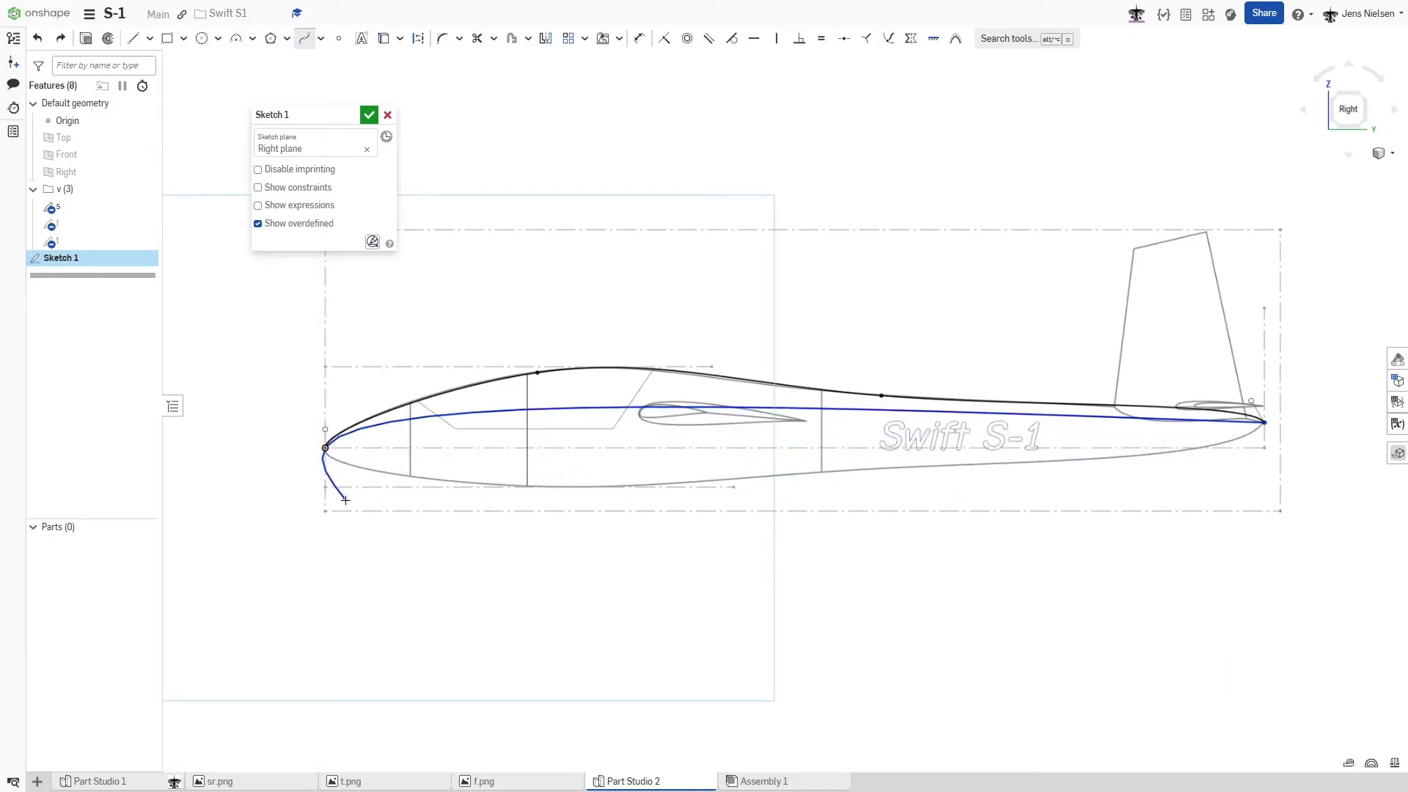
pyautogui.press('Escape')
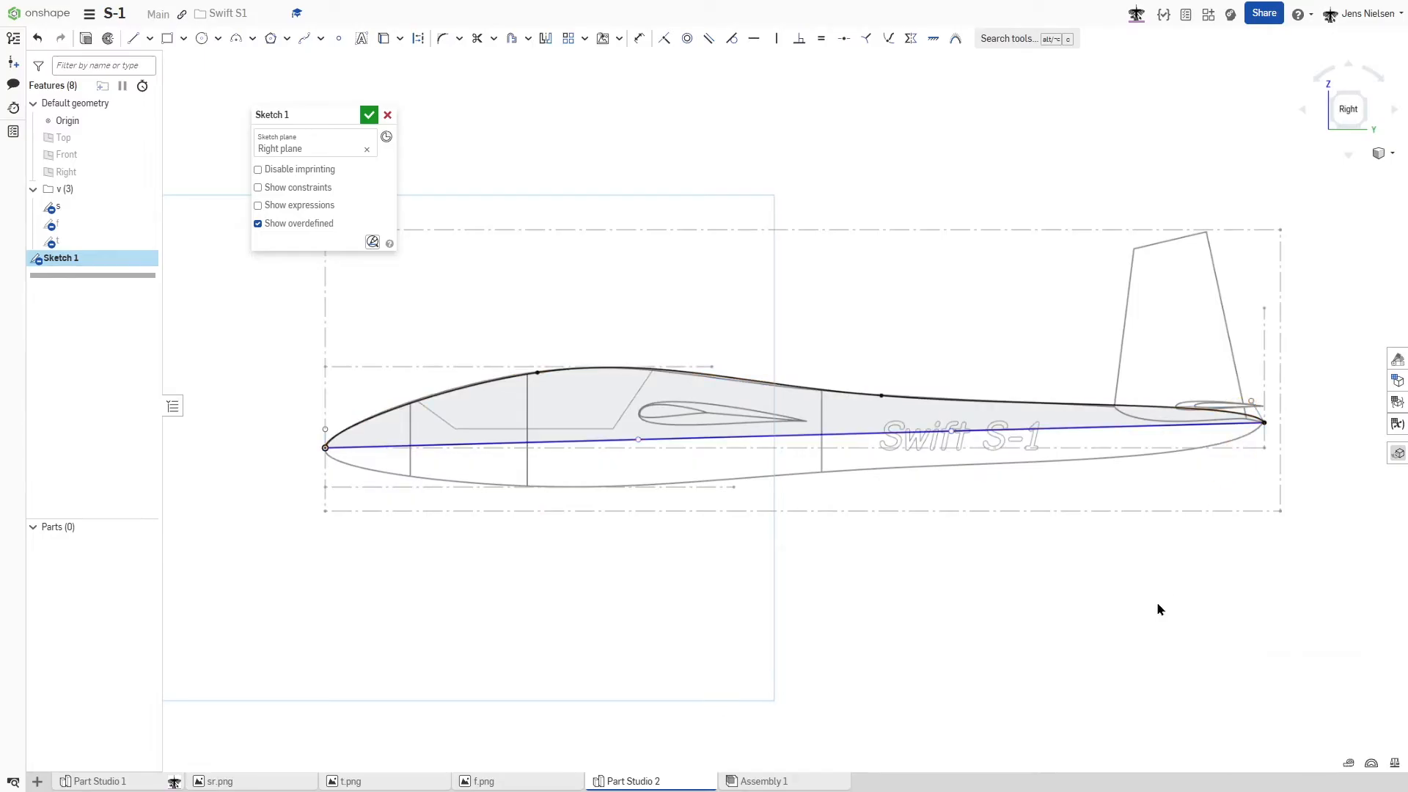
# - Pull the lower spline's tail handle down and its nose handle about 237 mm below the nose, constraining the nose handle vertical
pyautogui.moveTo(952, 432)
pyautogui.mouseDown()
pyautogui.moveTo(1114, 493)
pyautogui.moveTo(1234, 481)
pyautogui.moveTo(1180, 495)
pyautogui.mouseUp()
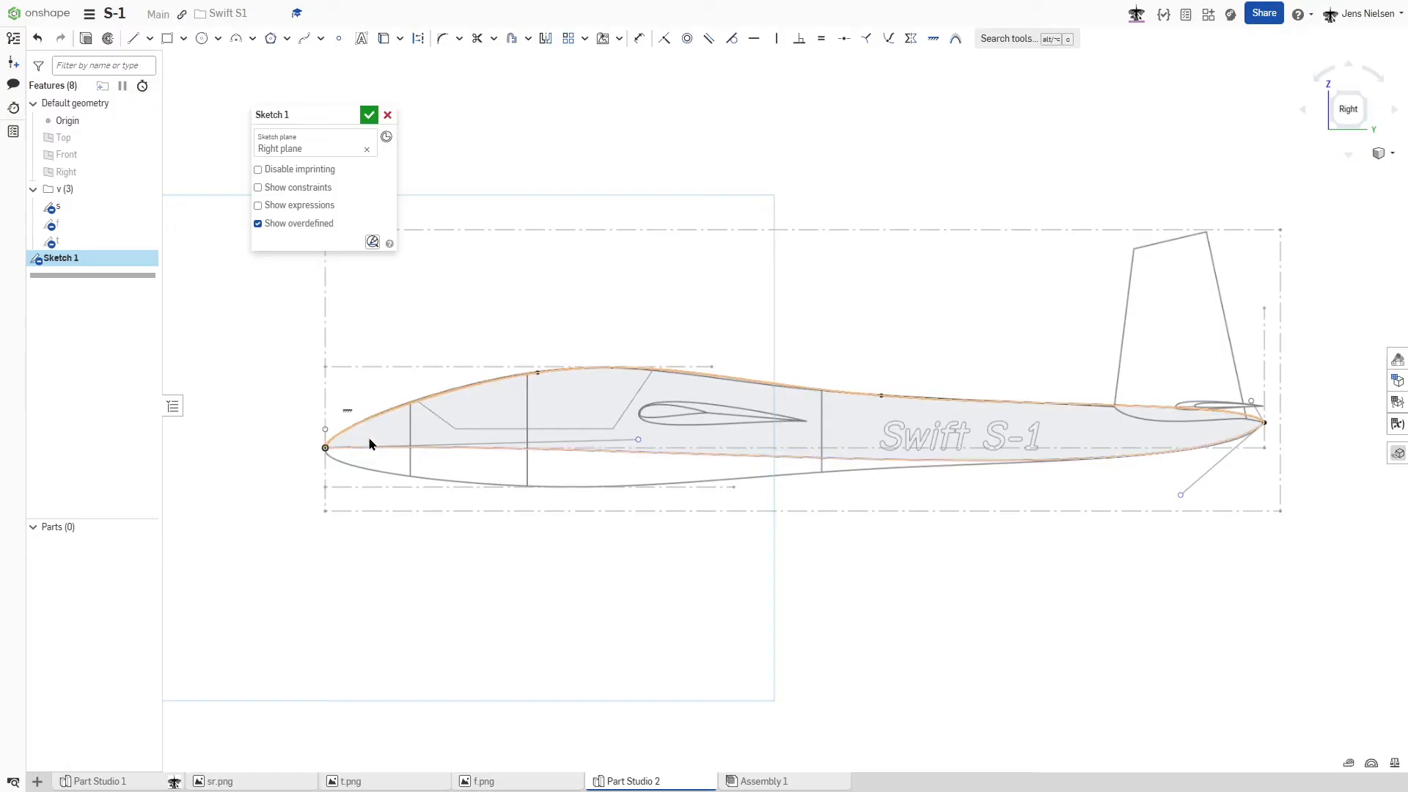
pyautogui.moveTo(638, 442); pyautogui.dragTo(336, 482)
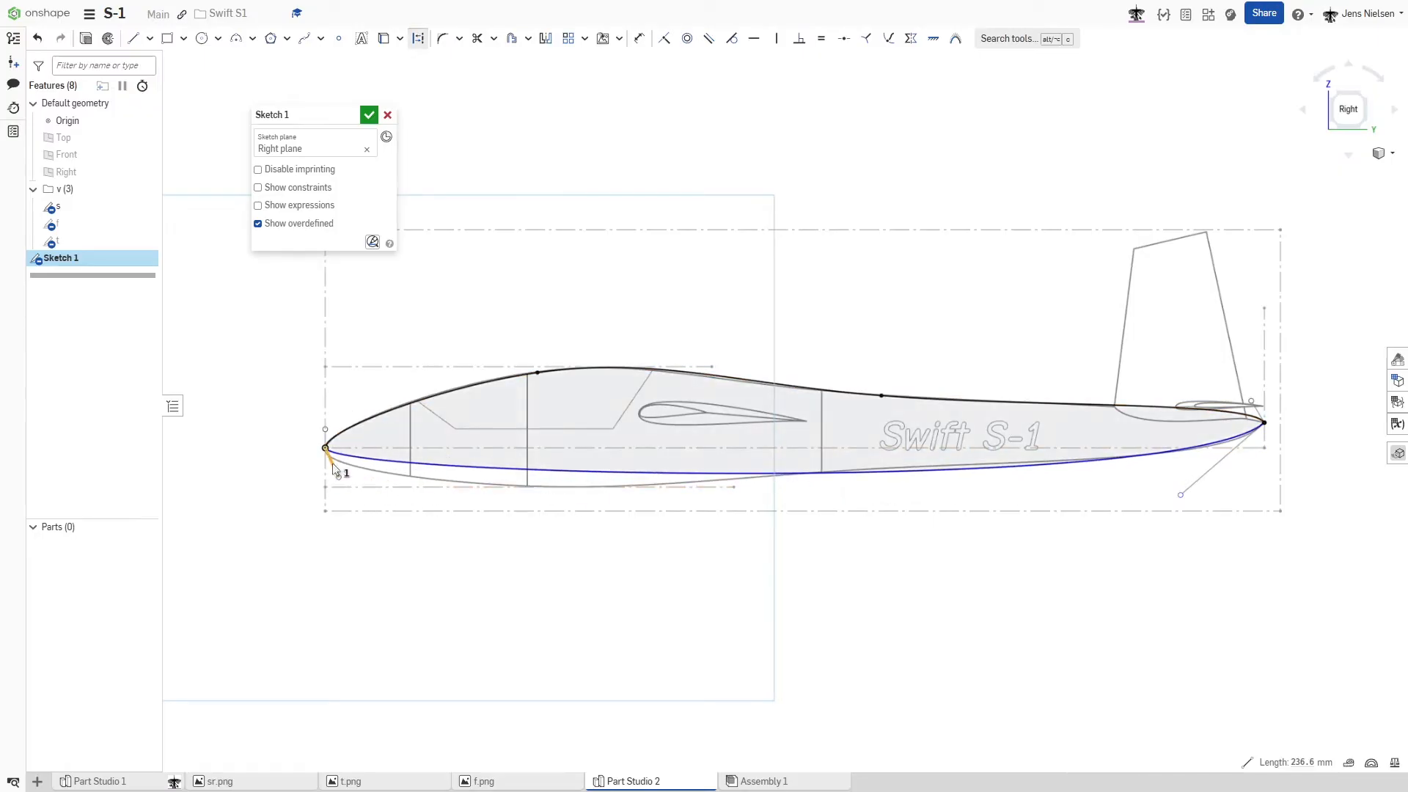
pyautogui.press('v')
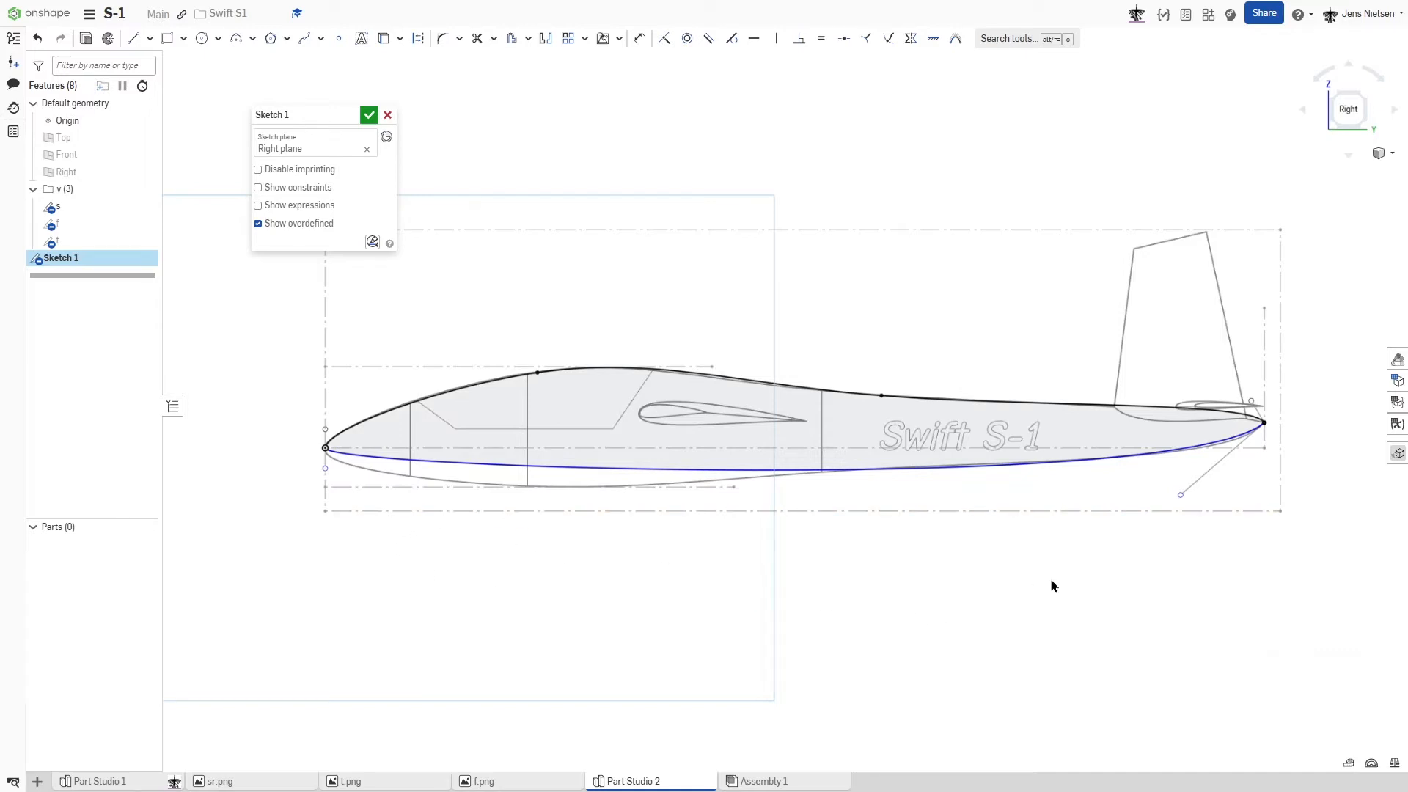
# - Insert two spline points on the lower spline, one below the cockpit and one below the Swift S-1 lettering
pyautogui.rightClick(547, 467)
pyautogui.click(587, 475)
pyautogui.click(549, 466)
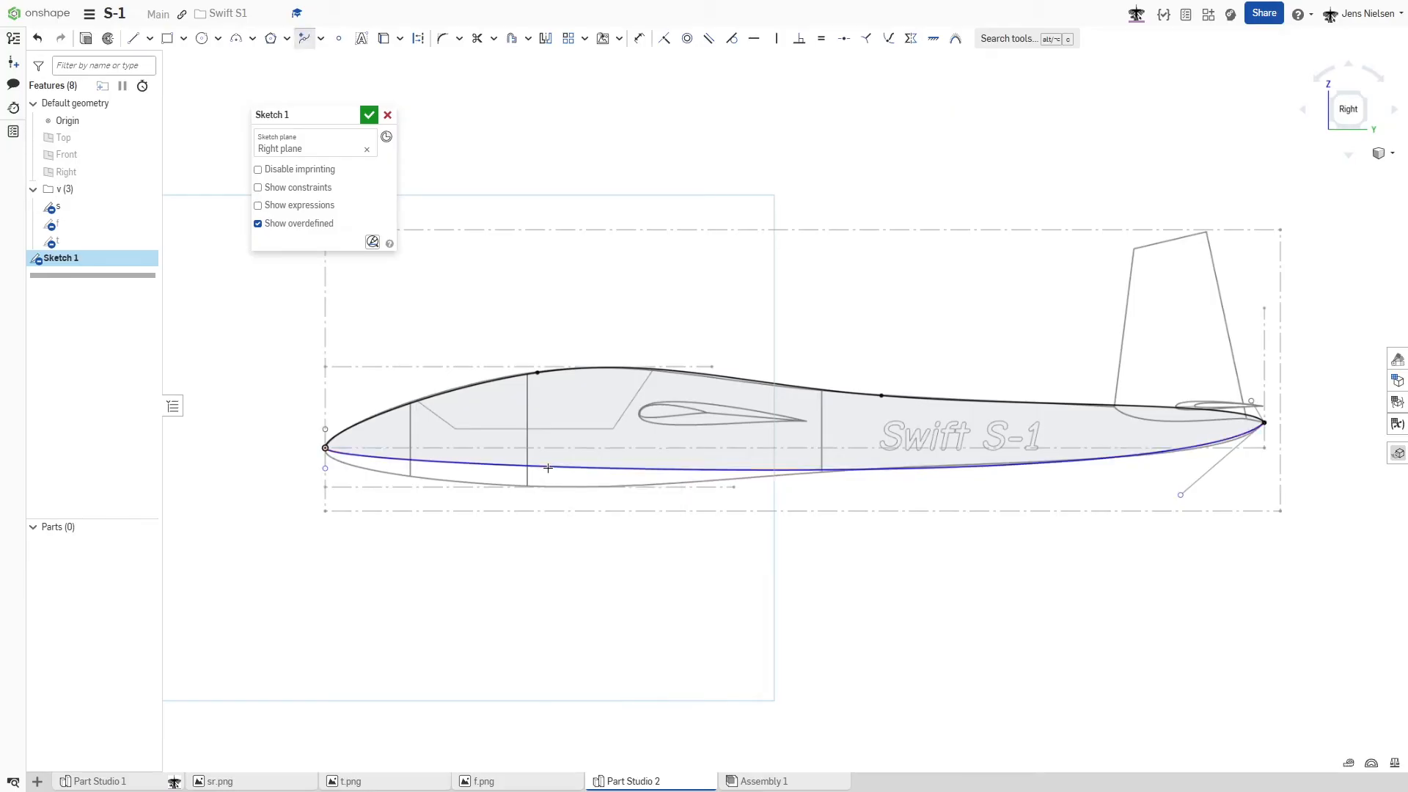
pyautogui.click(903, 467)
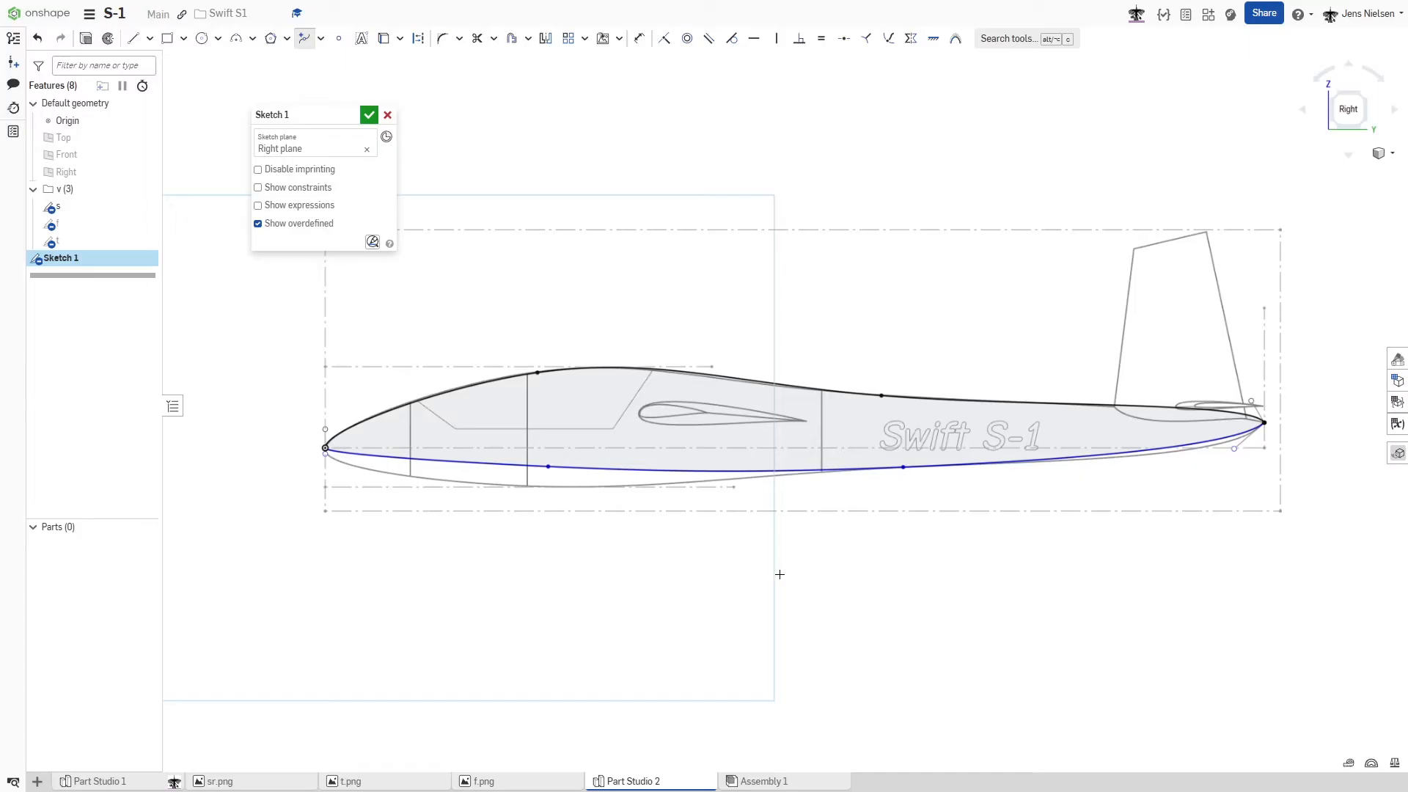
pyautogui.press('Escape')
# - Adjust the lower spline's front point and nose handle to match the belly outline from nose to cockpit
pyautogui.moveTo(549, 466)
pyautogui.mouseDown()
pyautogui.moveTo(518, 490)
pyautogui.moveTo(457, 479)
pyautogui.mouseUp()
pyautogui.scroll(1, 481, 588)
pyautogui.scroll(3, 320, 503)
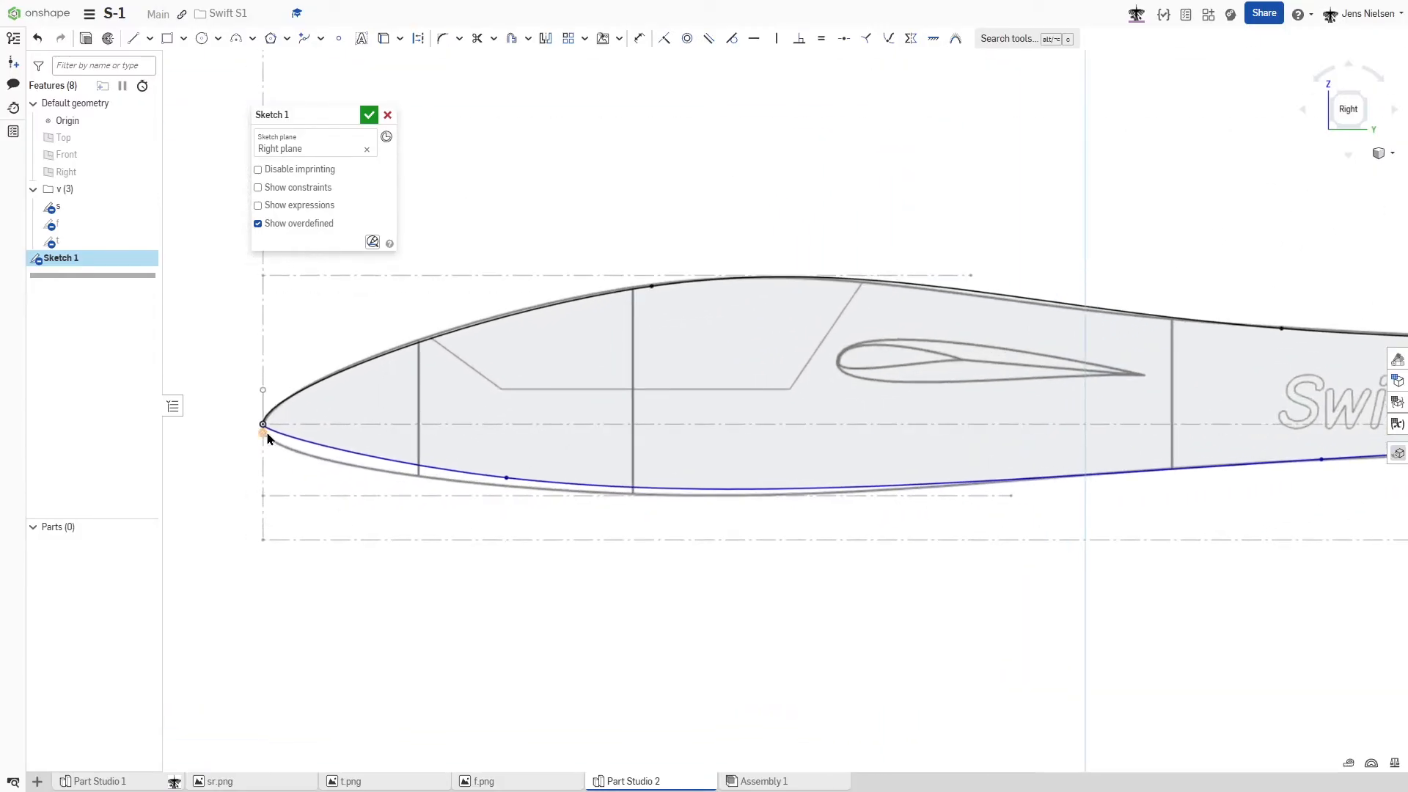
pyautogui.moveTo(265, 438); pyautogui.dragTo(266, 465)
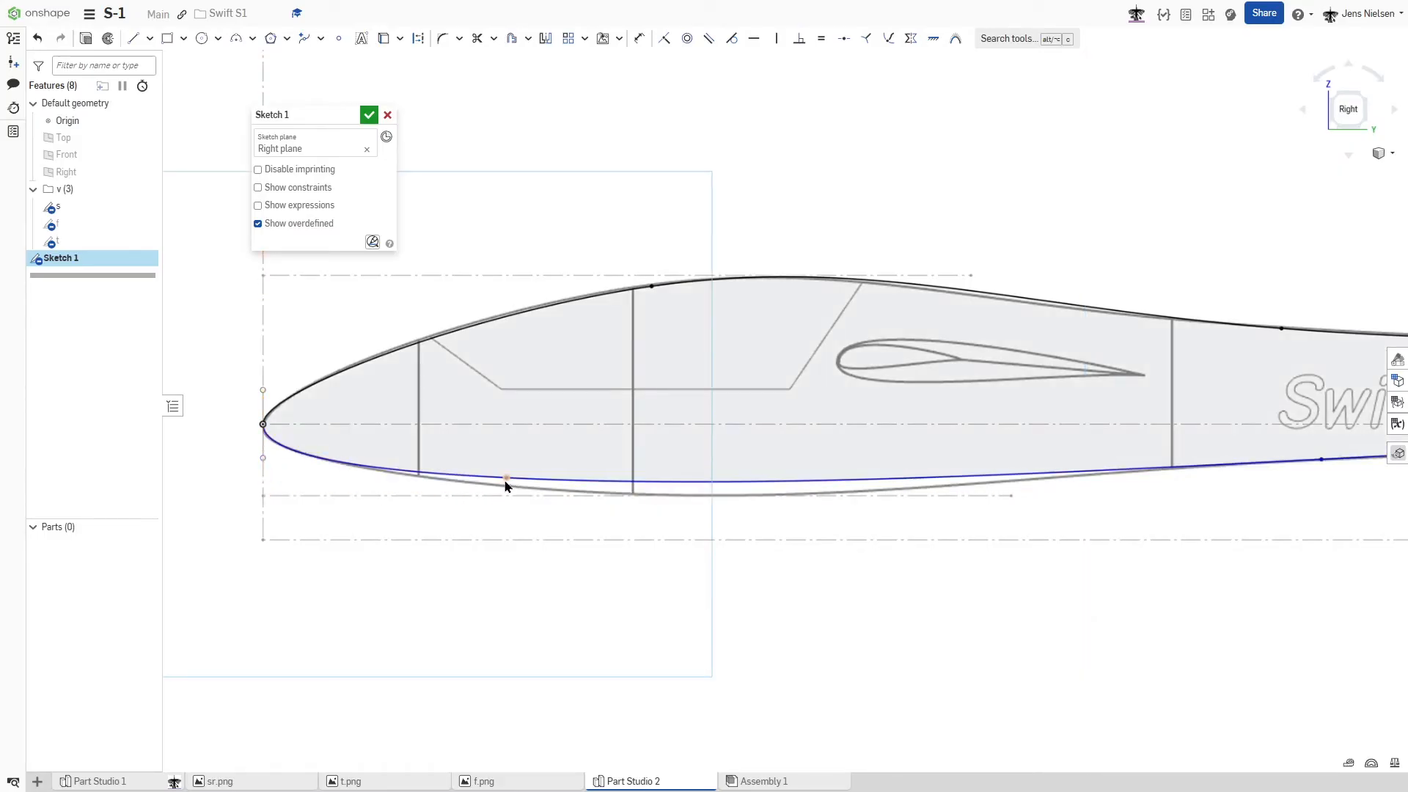
pyautogui.moveTo(516, 482); pyautogui.dragTo(586, 492)
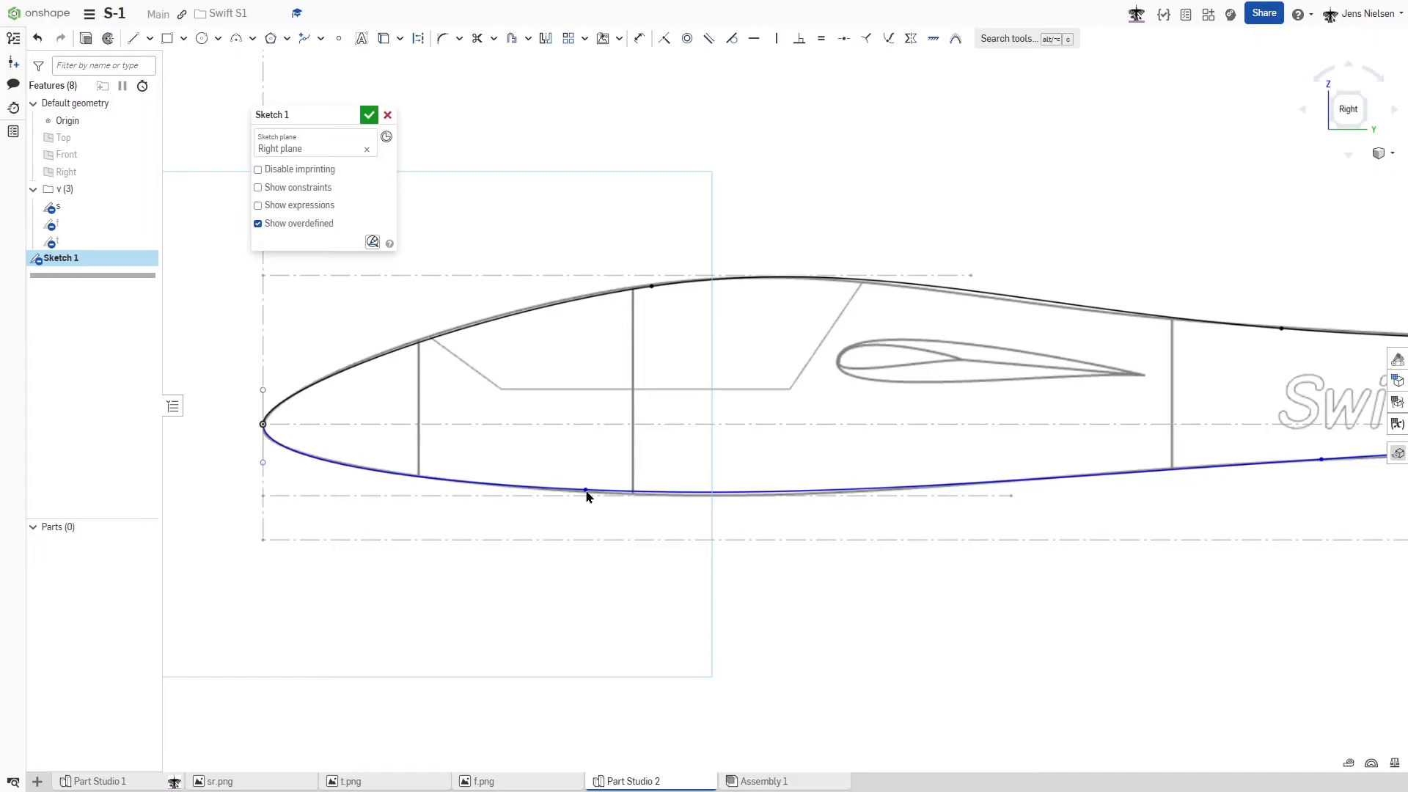
pyautogui.moveTo(587, 497); pyautogui.dragTo(587, 494)
# - Shape the lower spline's tail handle to match the rear underside outline and apply a Fix constraint to the spline
pyautogui.scroll(-4, 1125, 625)
pyautogui.scroll(-1, 1137, 609)
pyautogui.scroll(1, 1188, 499)
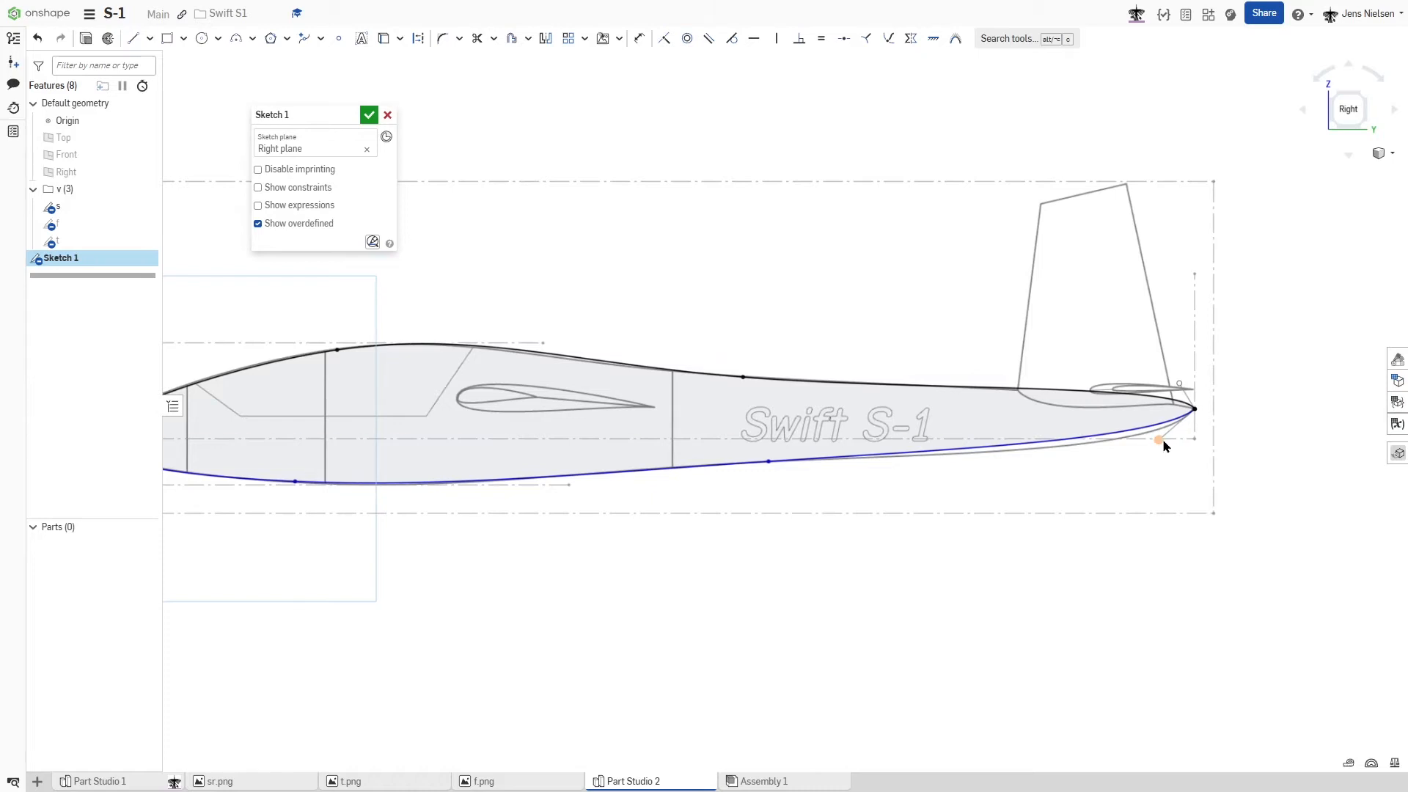
pyautogui.moveTo(1163, 440)
pyautogui.mouseDown()
pyautogui.moveTo(1166, 462)
pyautogui.moveTo(1156, 456)
pyautogui.mouseUp()
pyautogui.scroll(-1, 780, 502)
pyautogui.scroll(-1, 779, 500)
pyautogui.click(732, 465)
pyautogui.hotkey('shift', 'j')
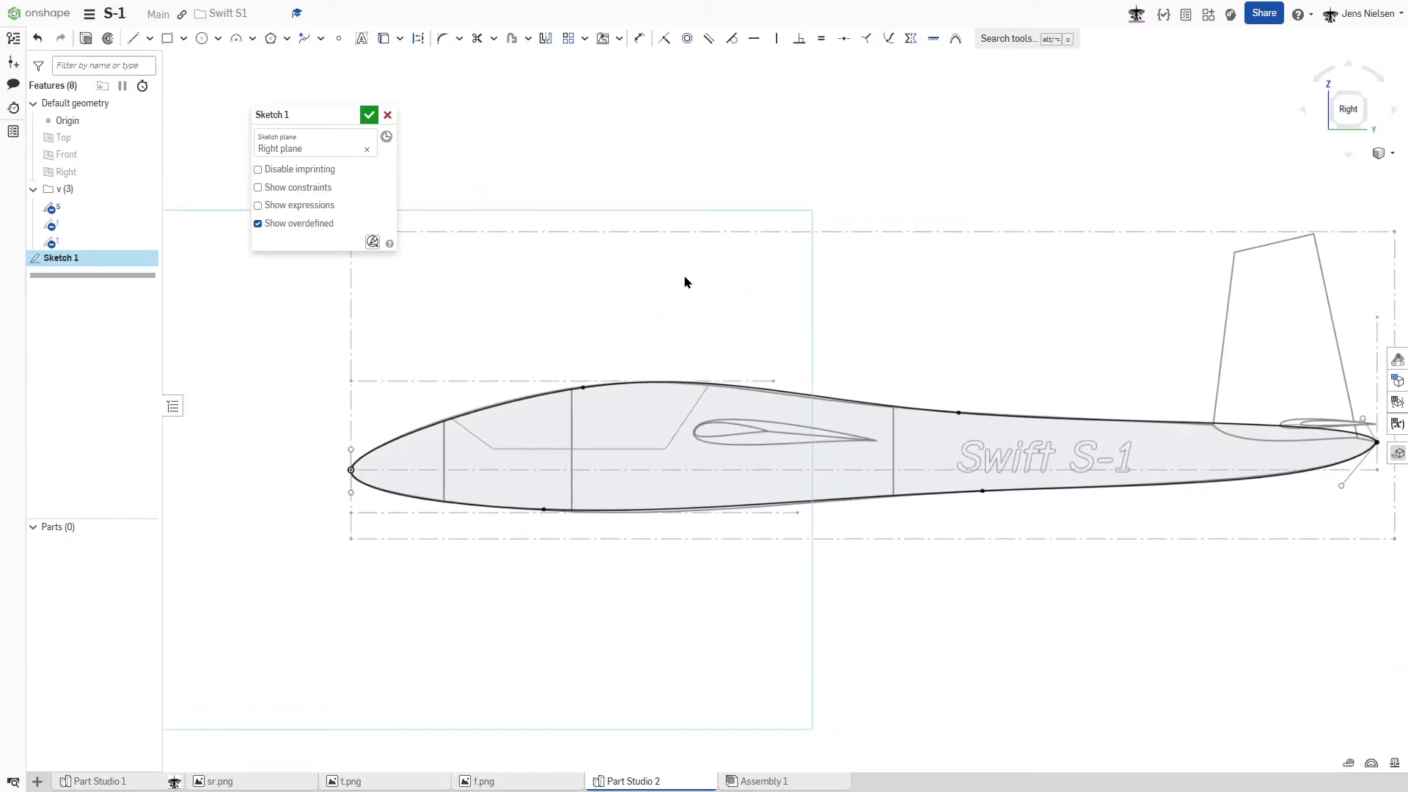
# - Trace the canopy cut with three connected lines: rear slant about 757 mm, horizontal sill, and front slant about 619 mm, both slants extending above the fuselage
pyautogui.press('l')
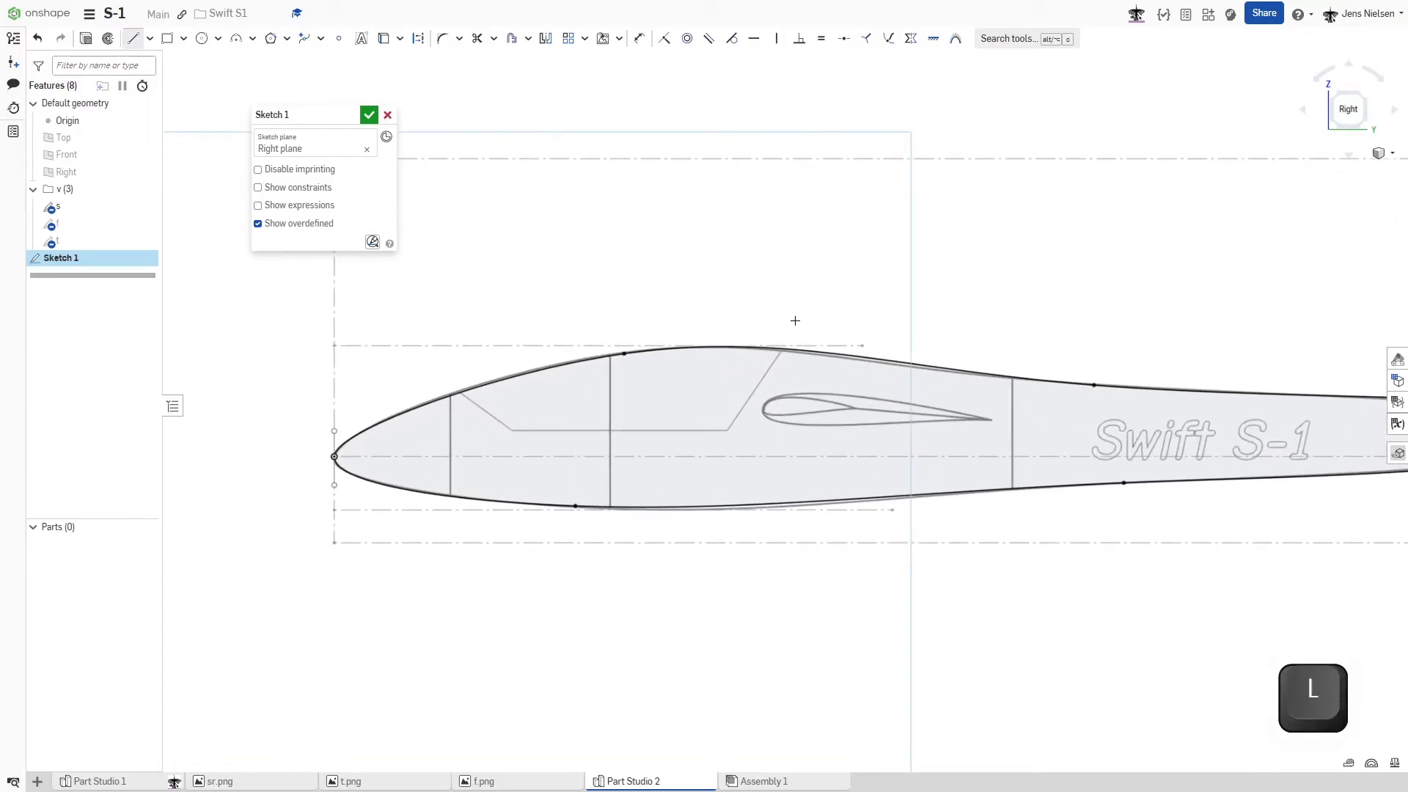
pyautogui.click(726, 430)
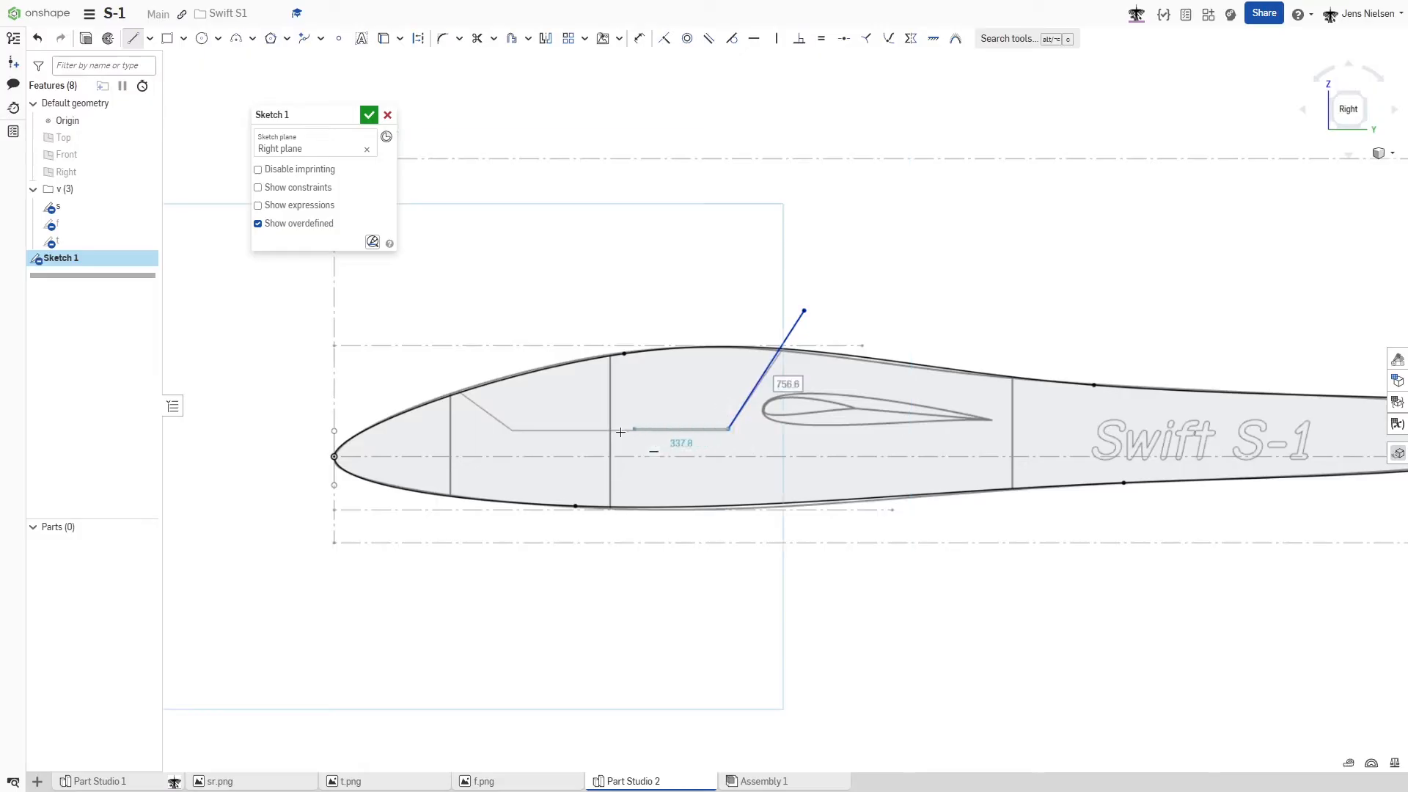
pyautogui.click(514, 430)
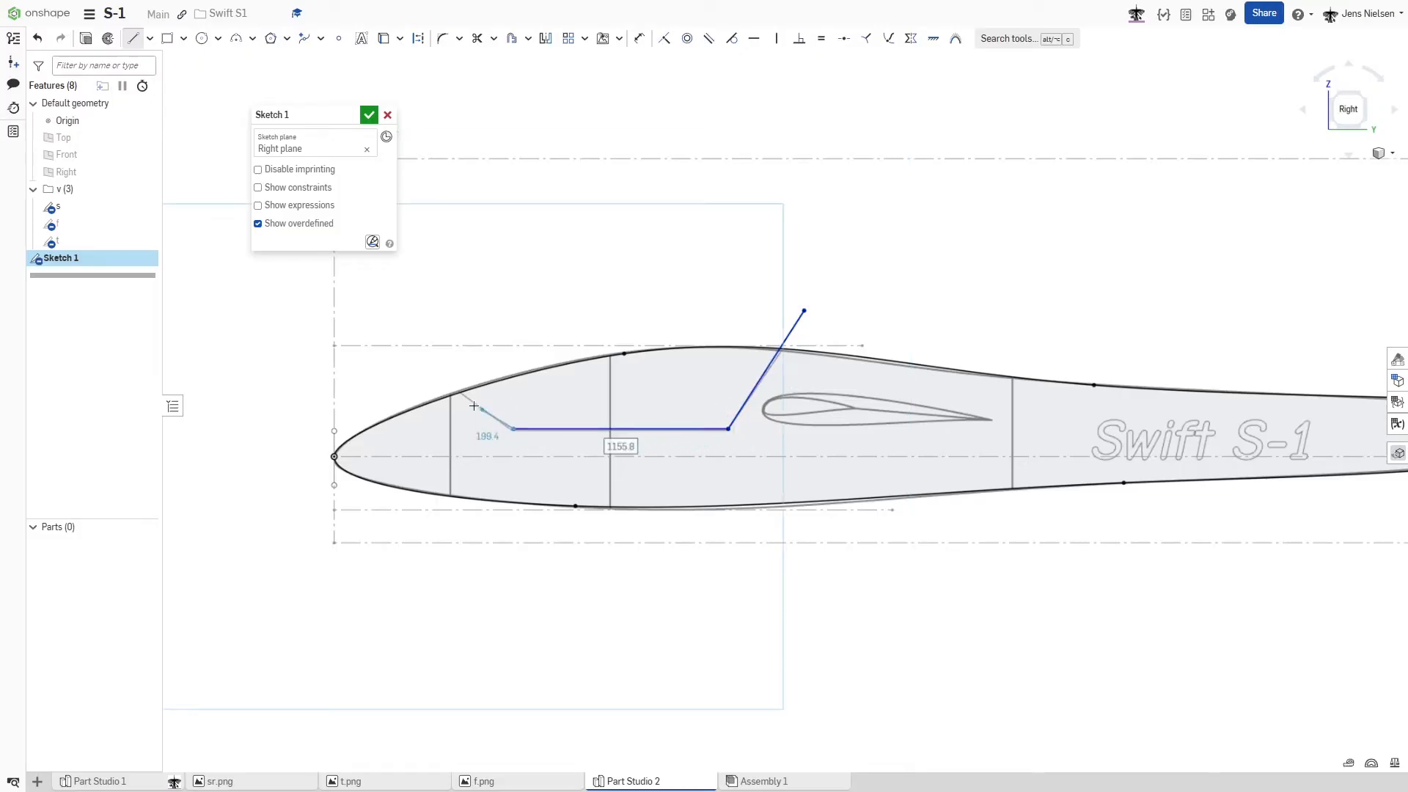
pyautogui.click(419, 364)
pyautogui.press('Escape')
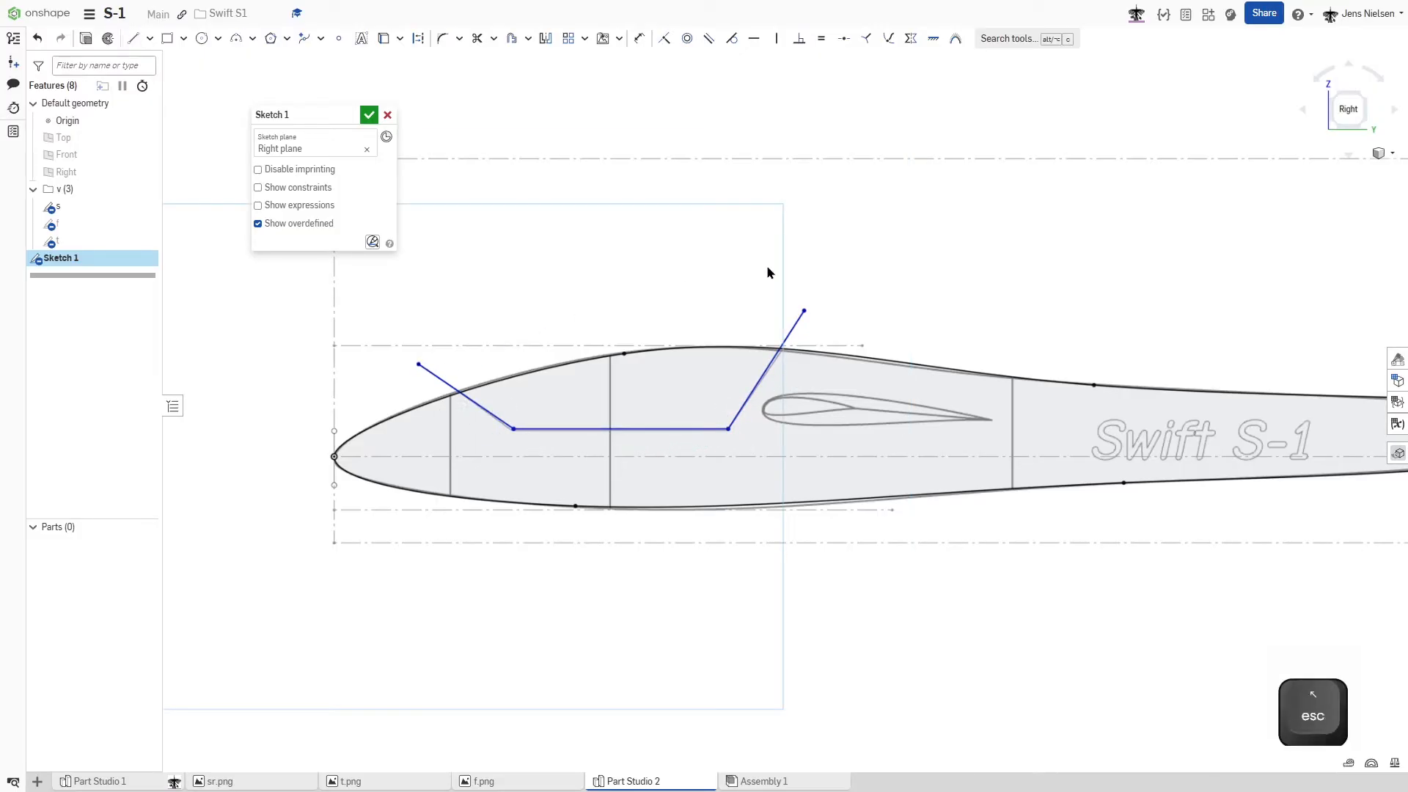
# - Place sketch points on the fuselage centerline where it crosses the three vertical section lines
pyautogui.scroll(-5, 817, 217)
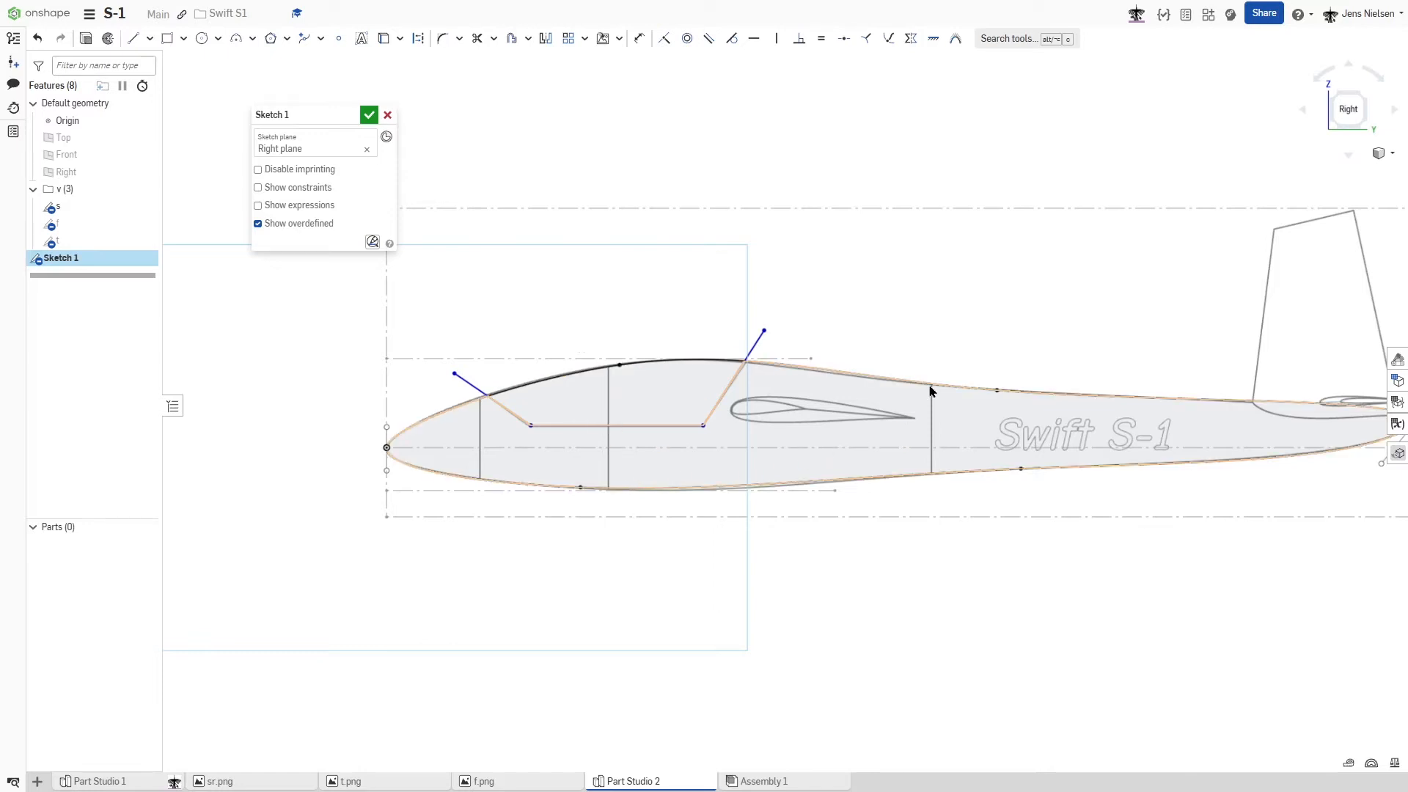
pyautogui.click(336, 38)
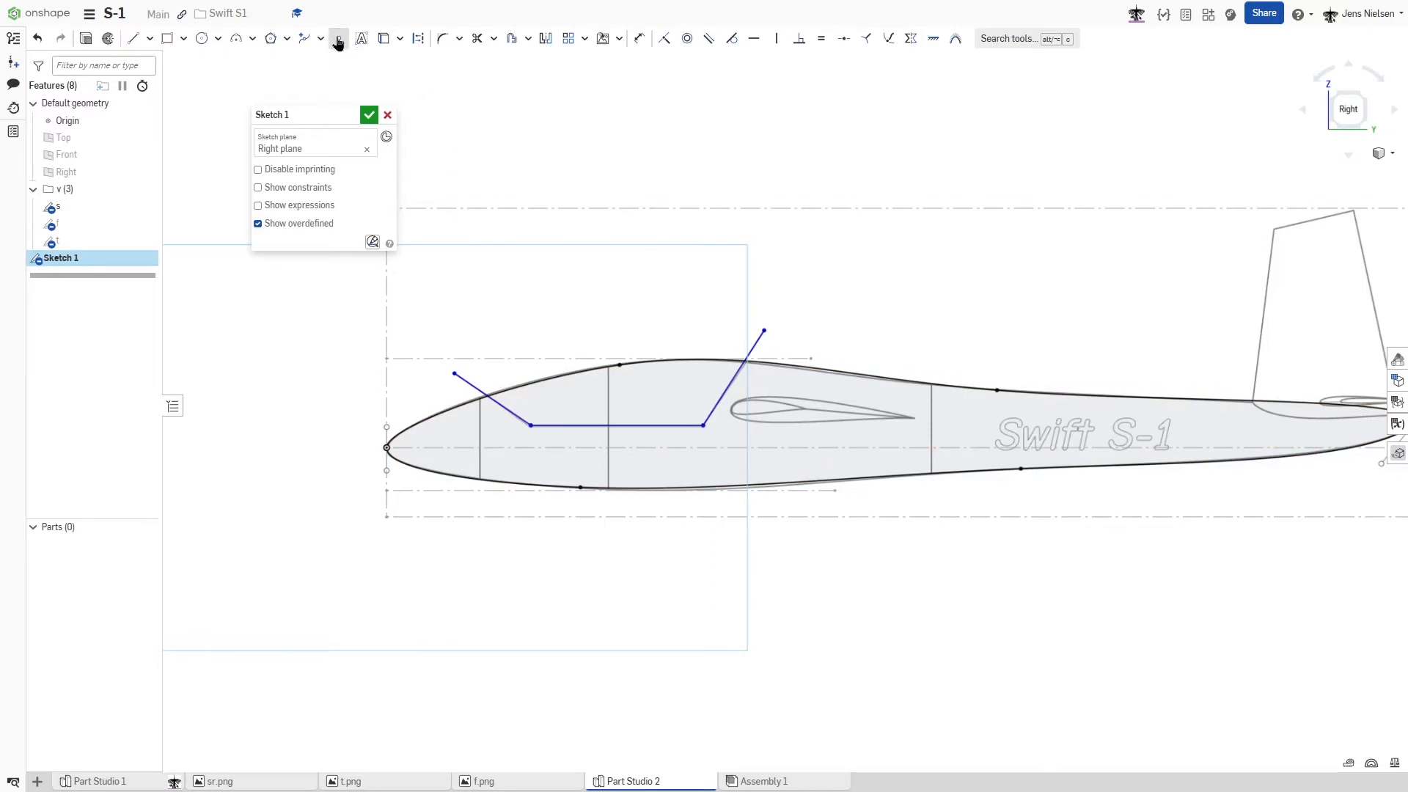
pyautogui.click(481, 447)
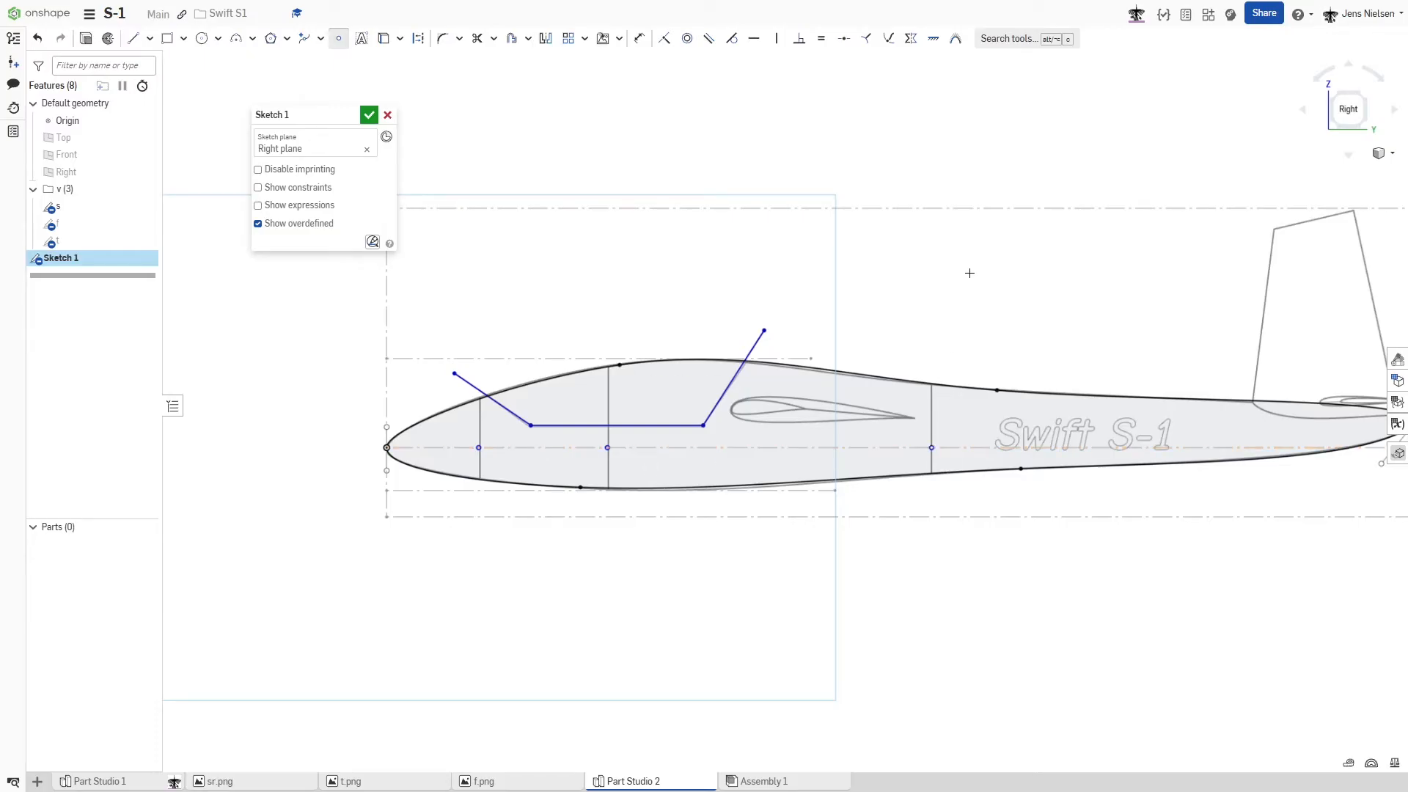
# - Draw a construction line about 549 mm long along the slanted tip edge of the vertical fin
pyautogui.scroll(-2, 960, 288)
pyautogui.press('l')
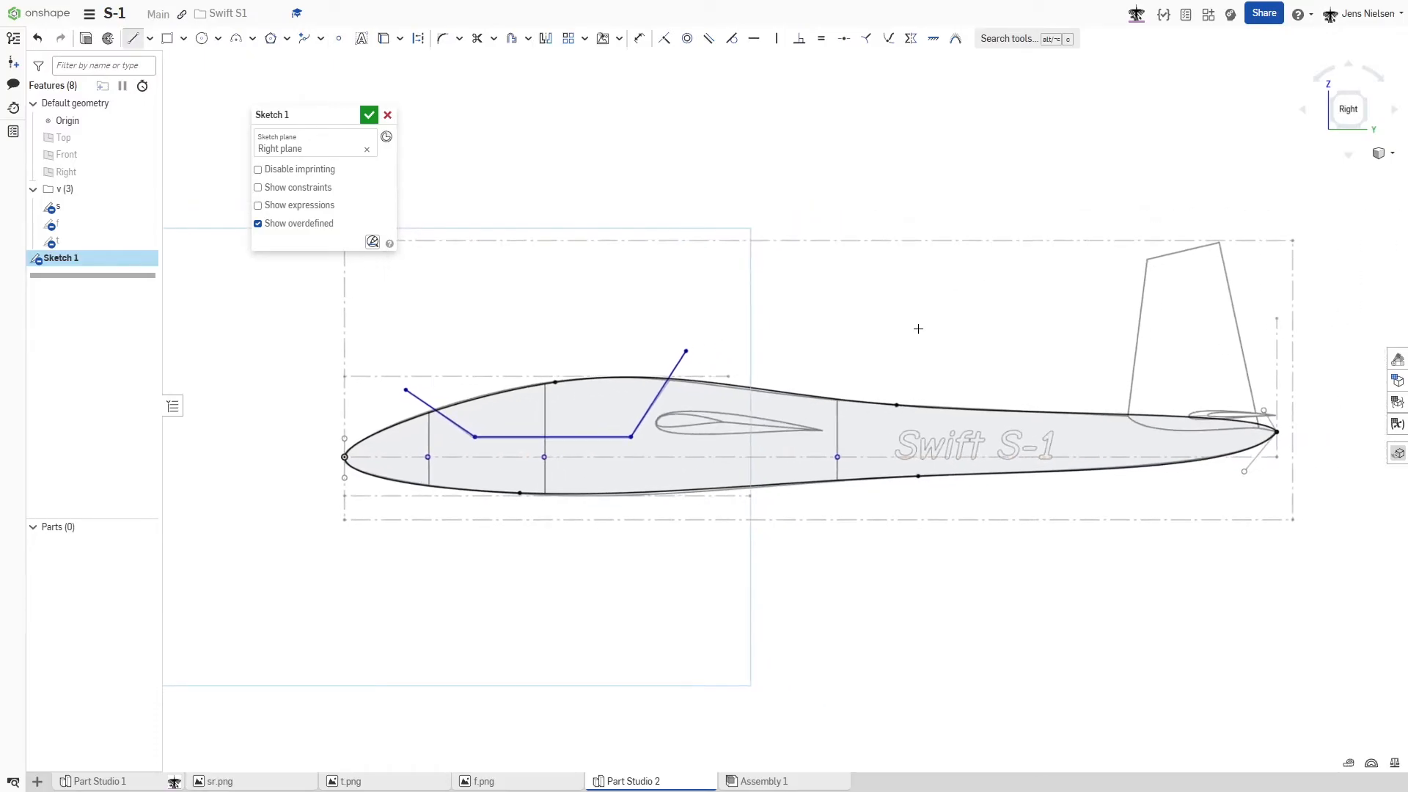
pyautogui.press('q')
pyautogui.scroll(5, 918, 328)
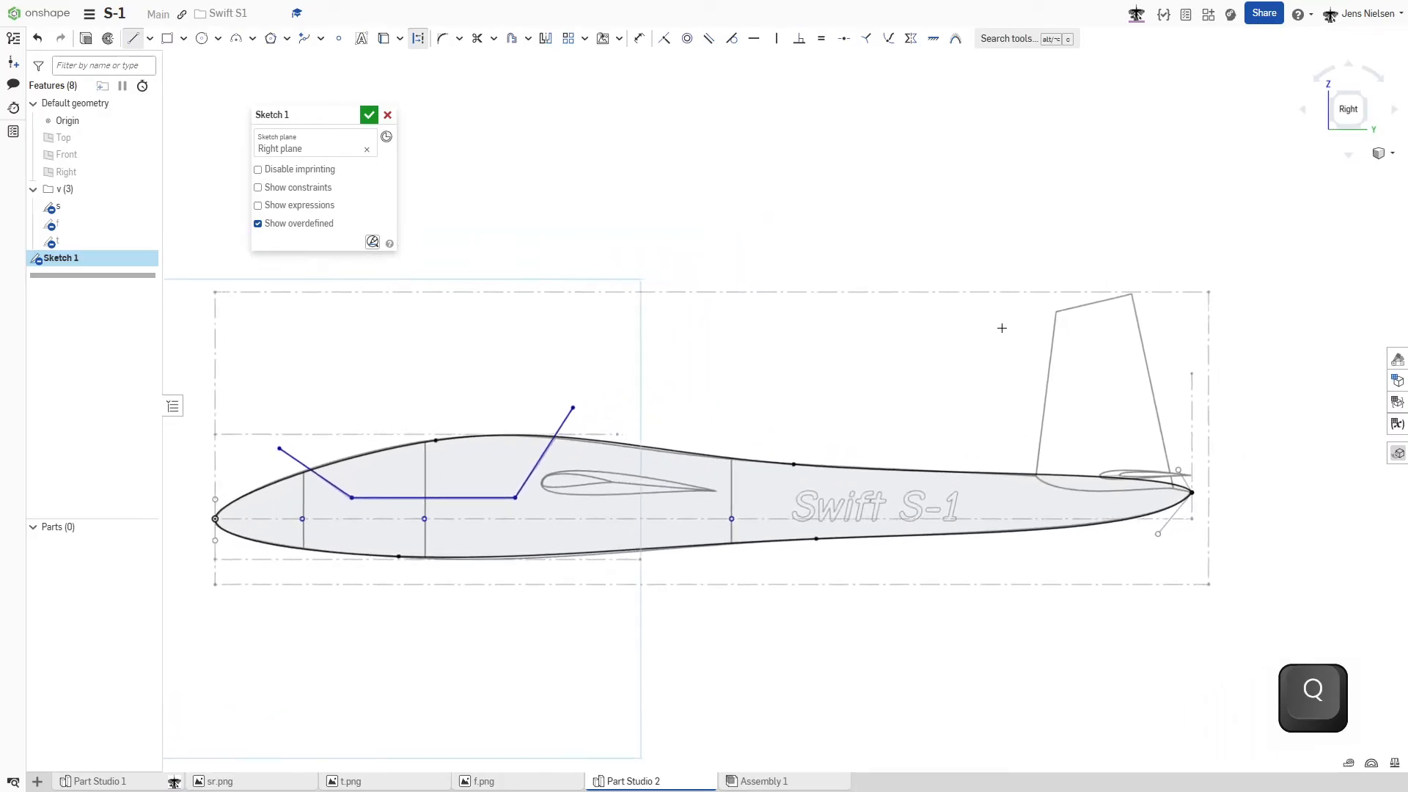
pyautogui.scroll(1, 958, 372)
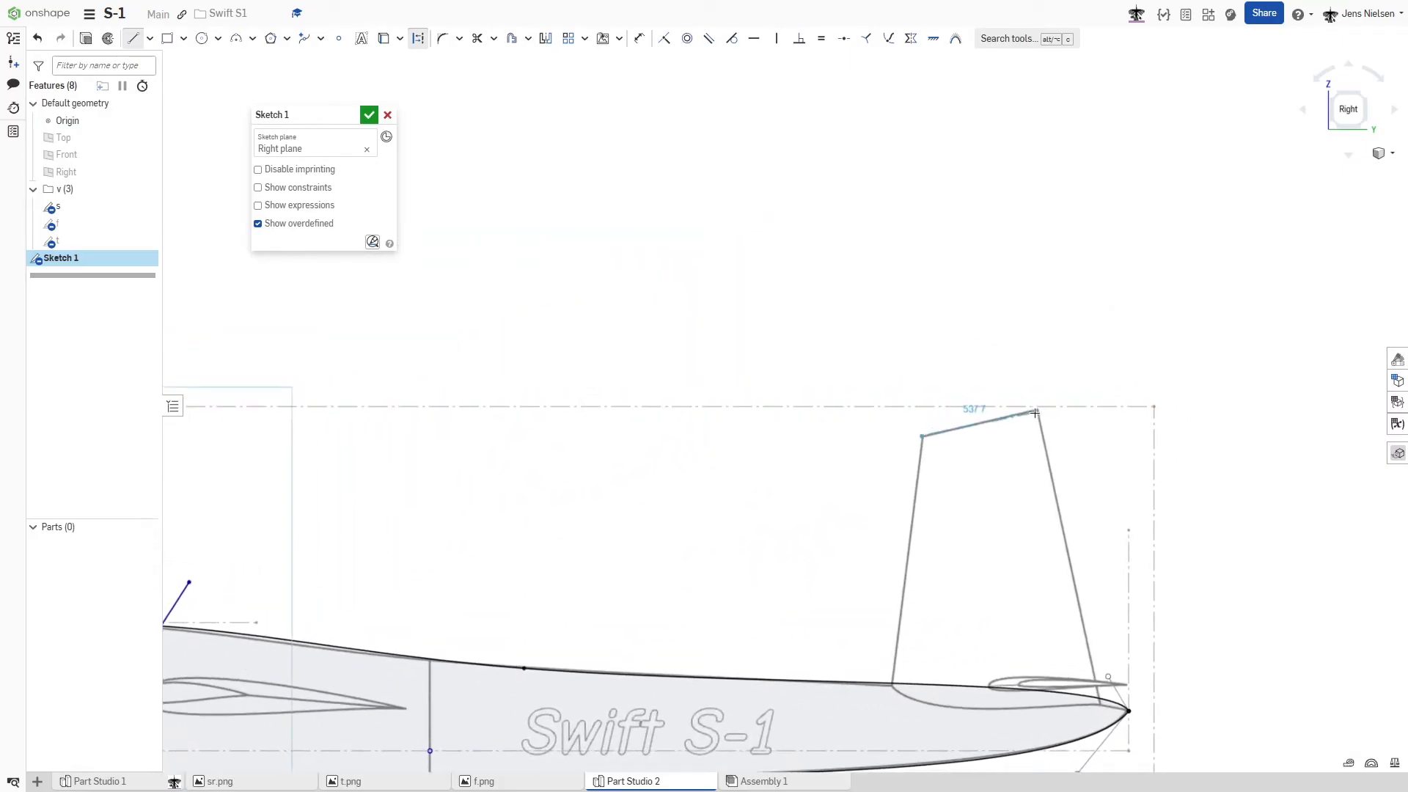
pyautogui.scroll(3, 1035, 411)
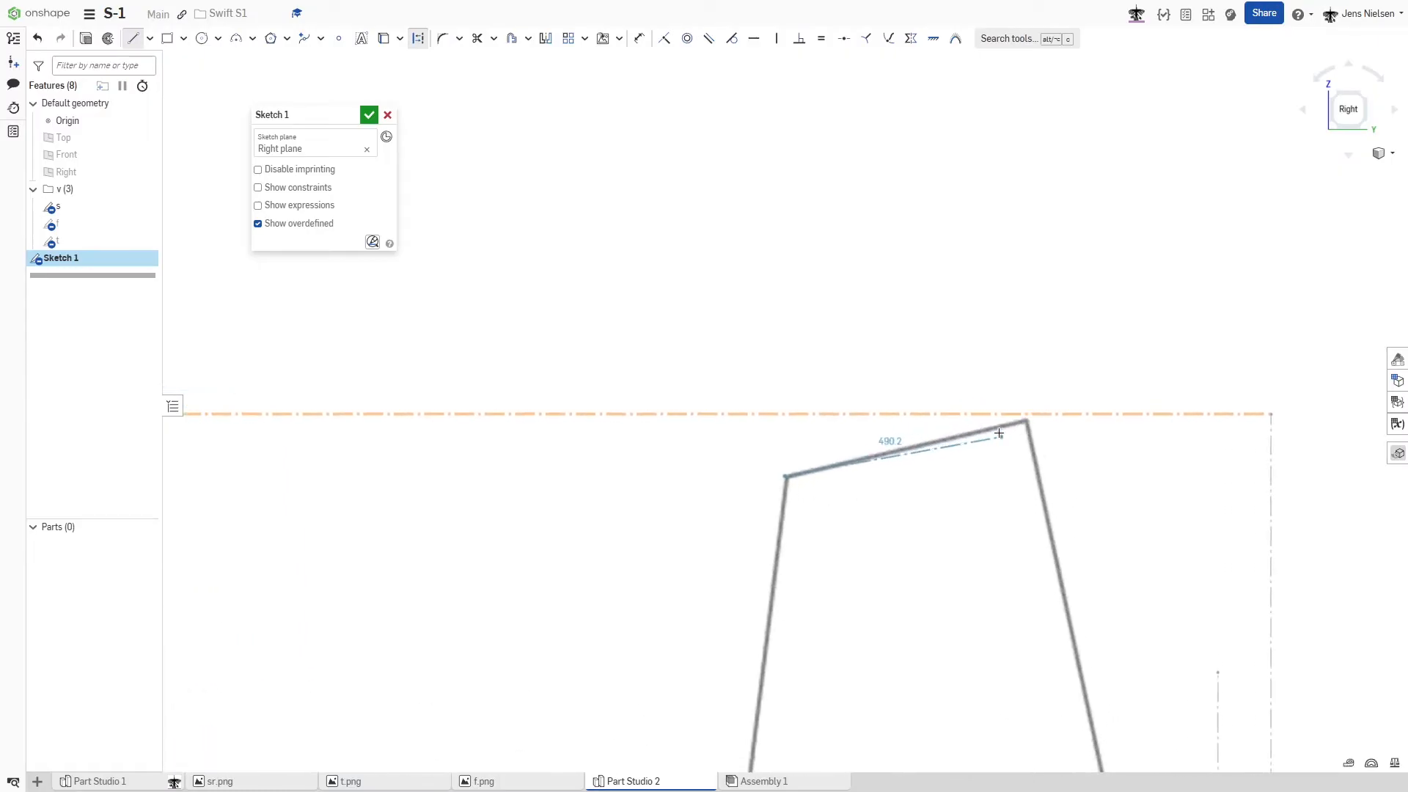
pyautogui.click(1020, 425)
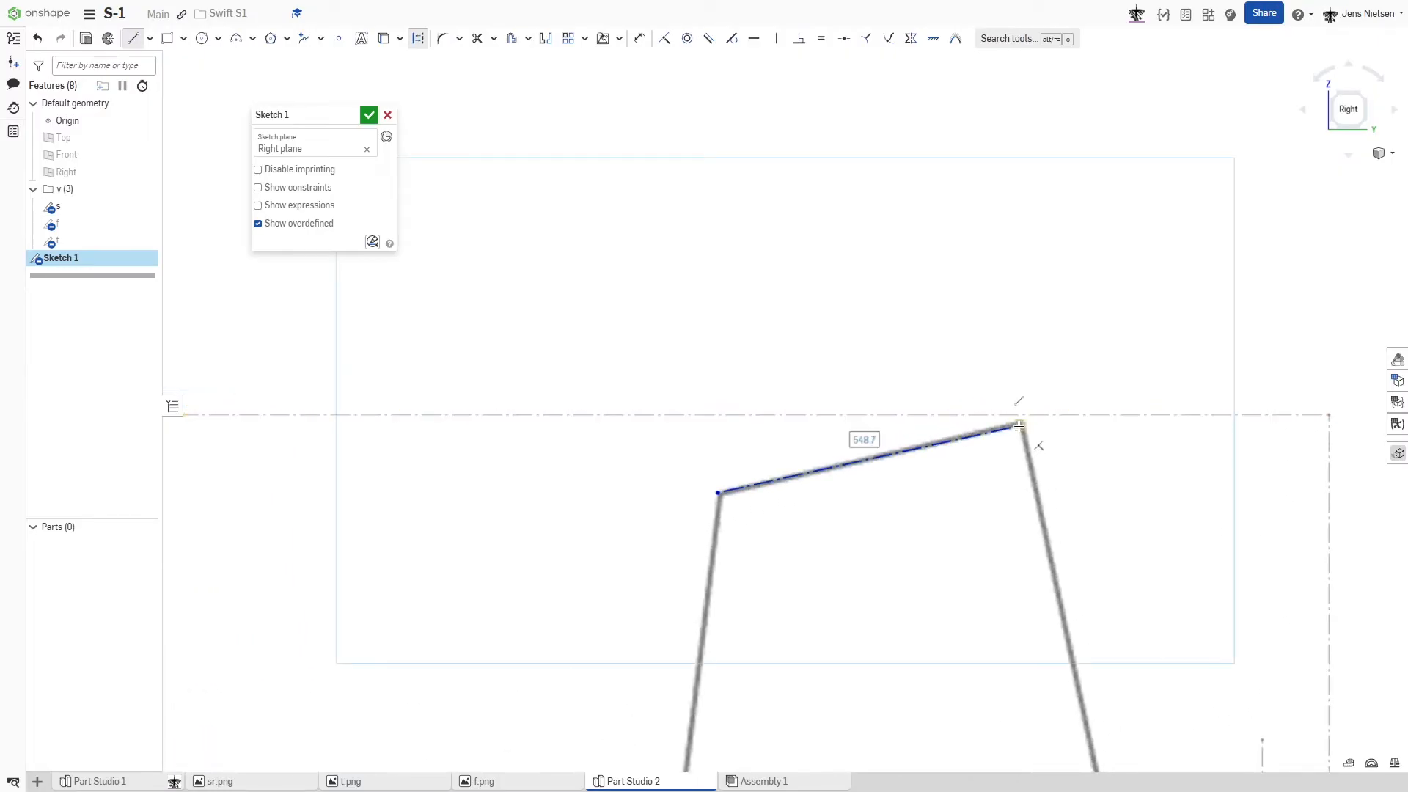
pyautogui.press('Escape')
pyautogui.scroll(-3, 872, 402)
pyautogui.scroll(-5, 804, 370)
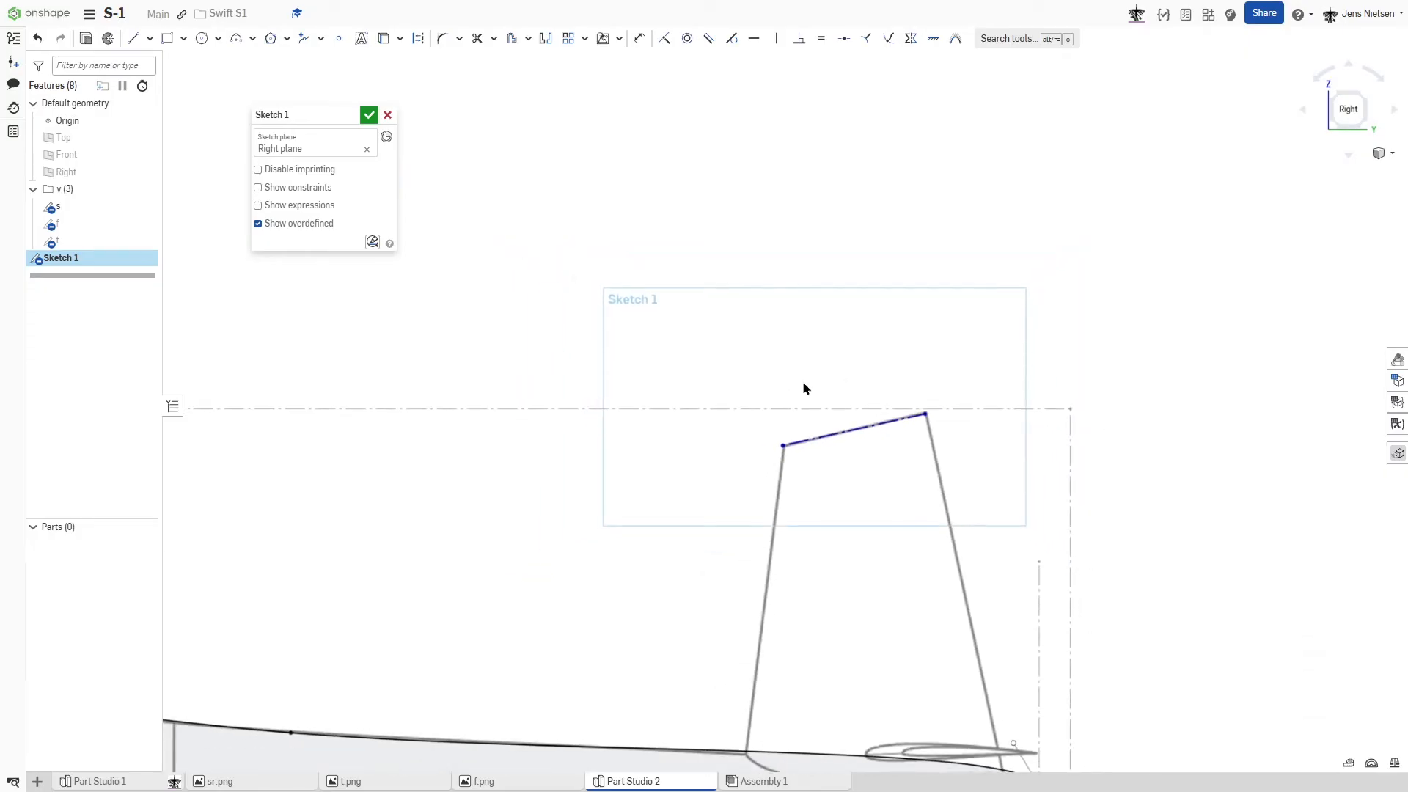
pyautogui.scroll(-4, 845, 368)
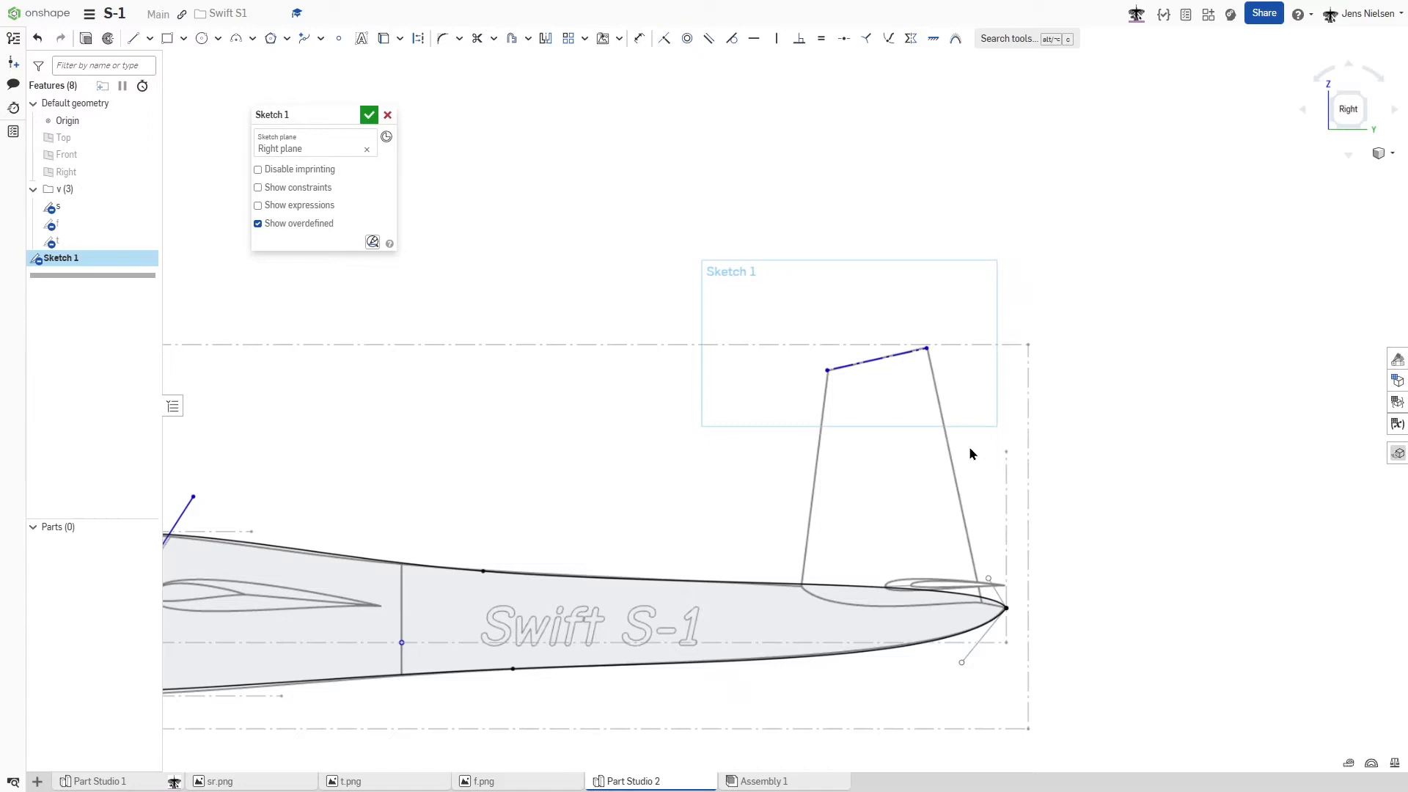
# - Draw a two-point spline from the trailing edge to the leading edge of the larger wing airfoil
pyautogui.press('f')
pyautogui.scroll(5, 685, 424)
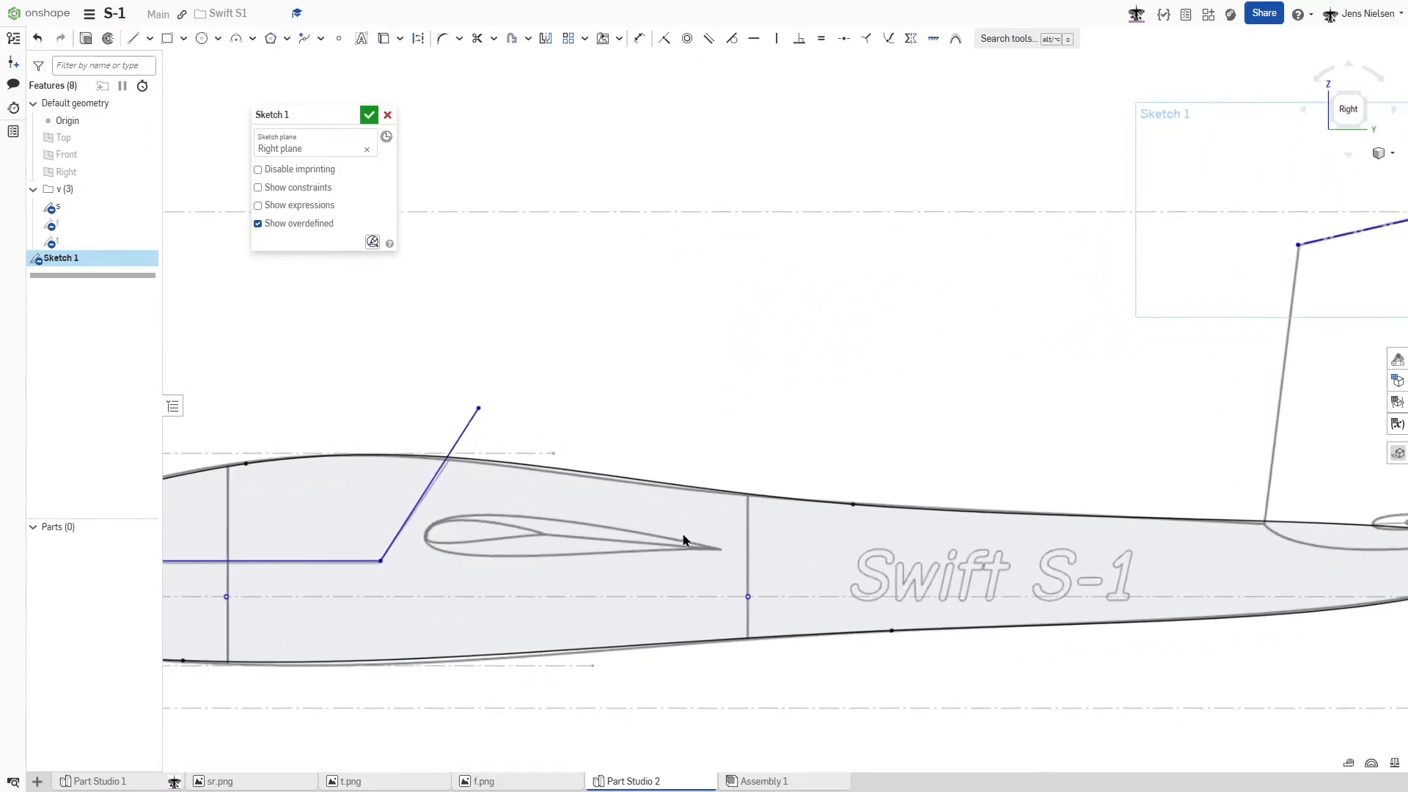
pyautogui.scroll(3, 628, 534)
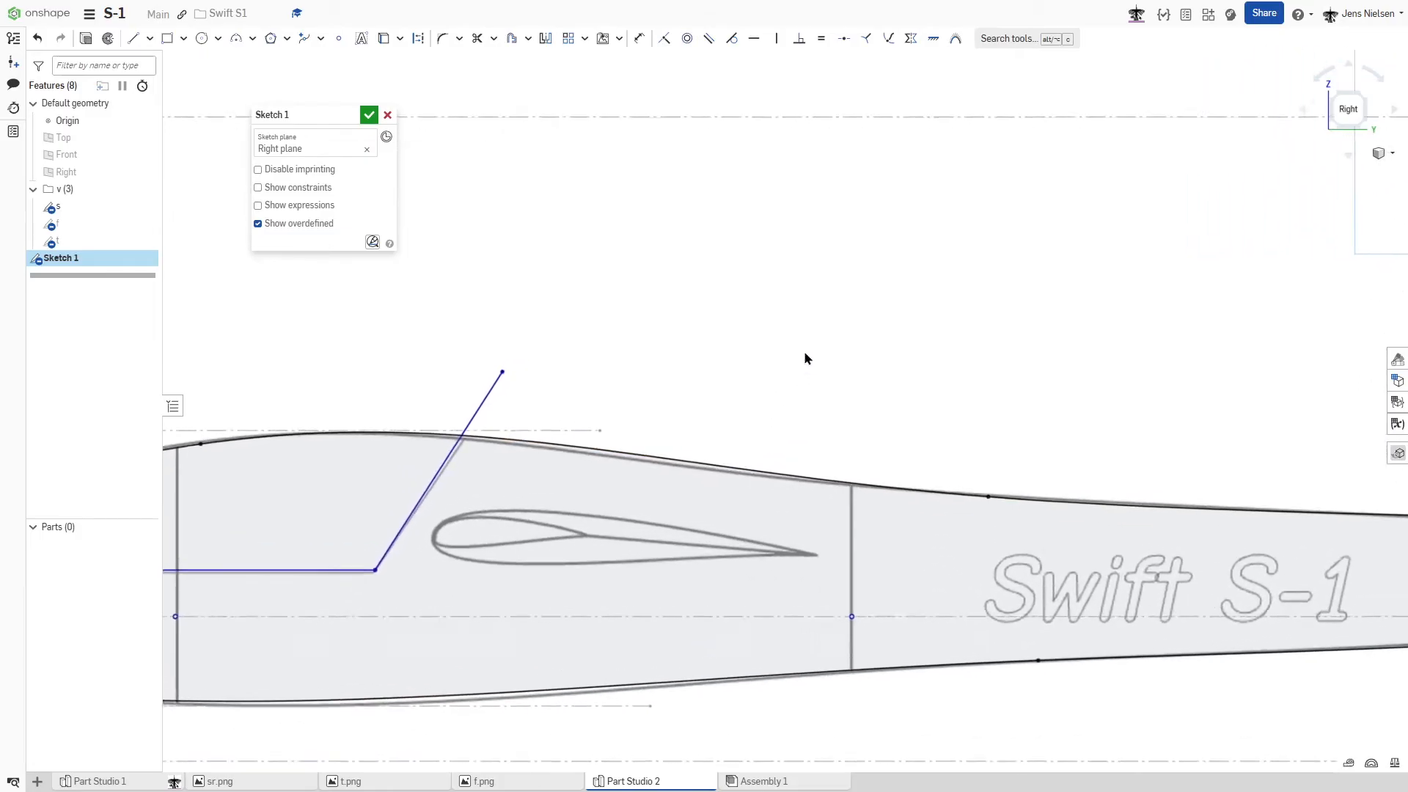
pyautogui.press('s')
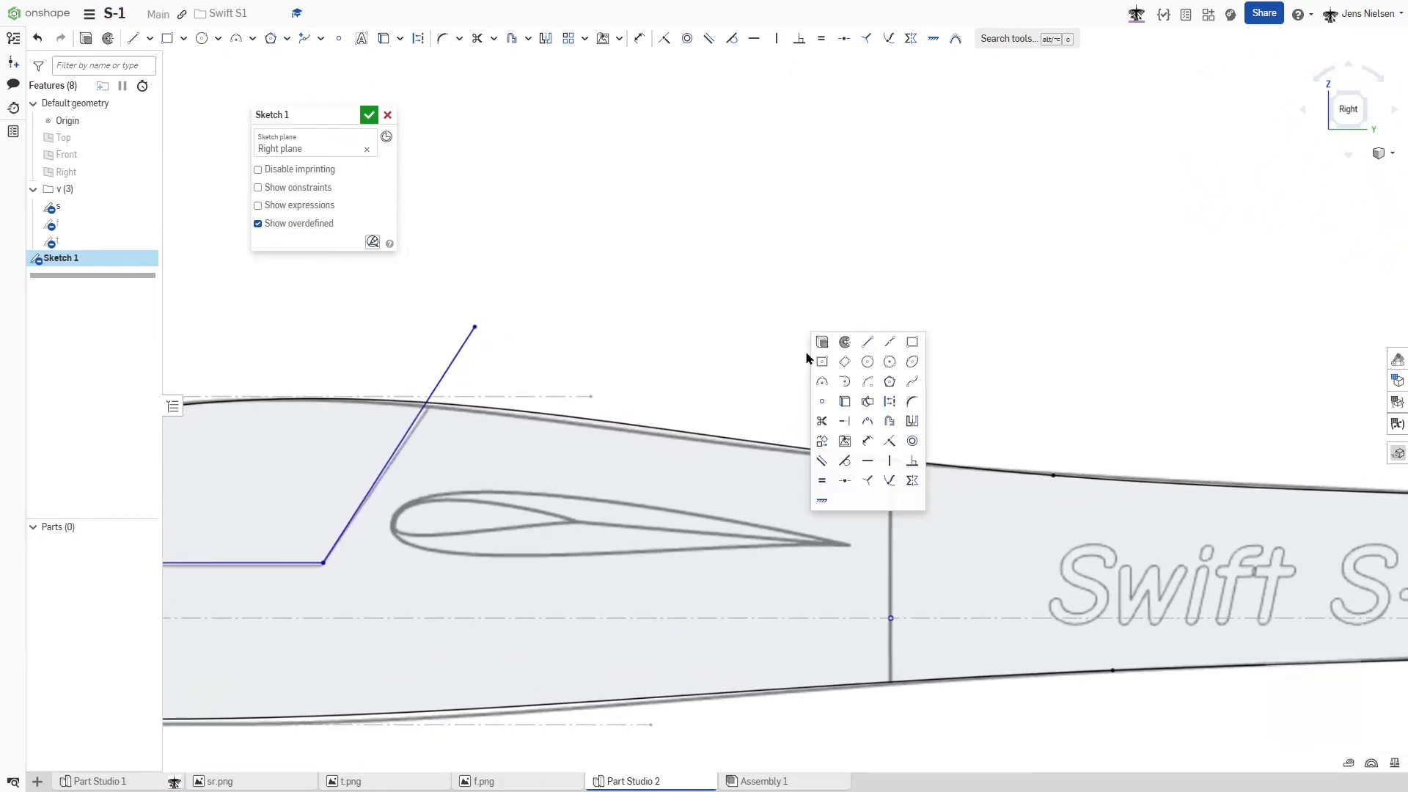
pyautogui.click(911, 380)
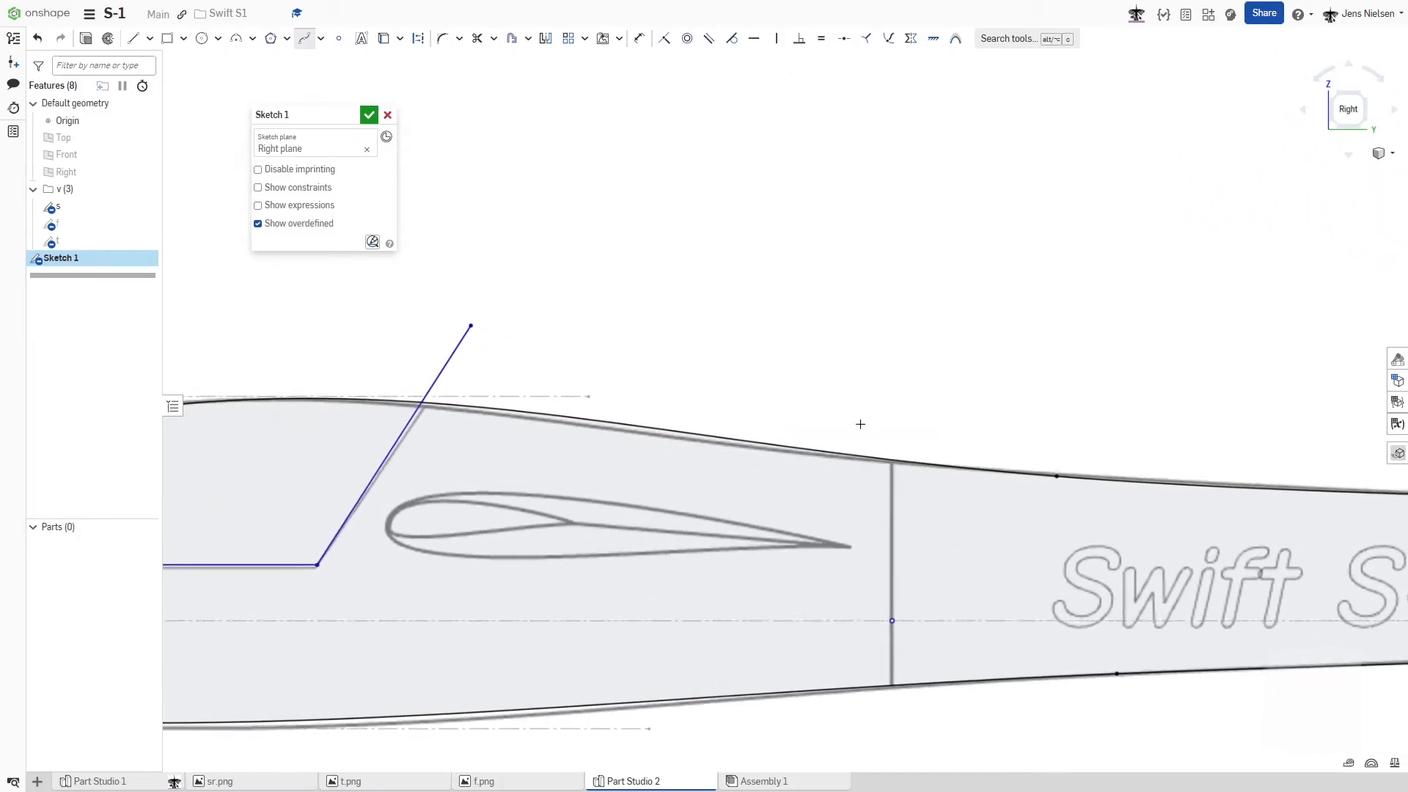
pyautogui.scroll(4, 895, 449)
pyautogui.click(904, 520)
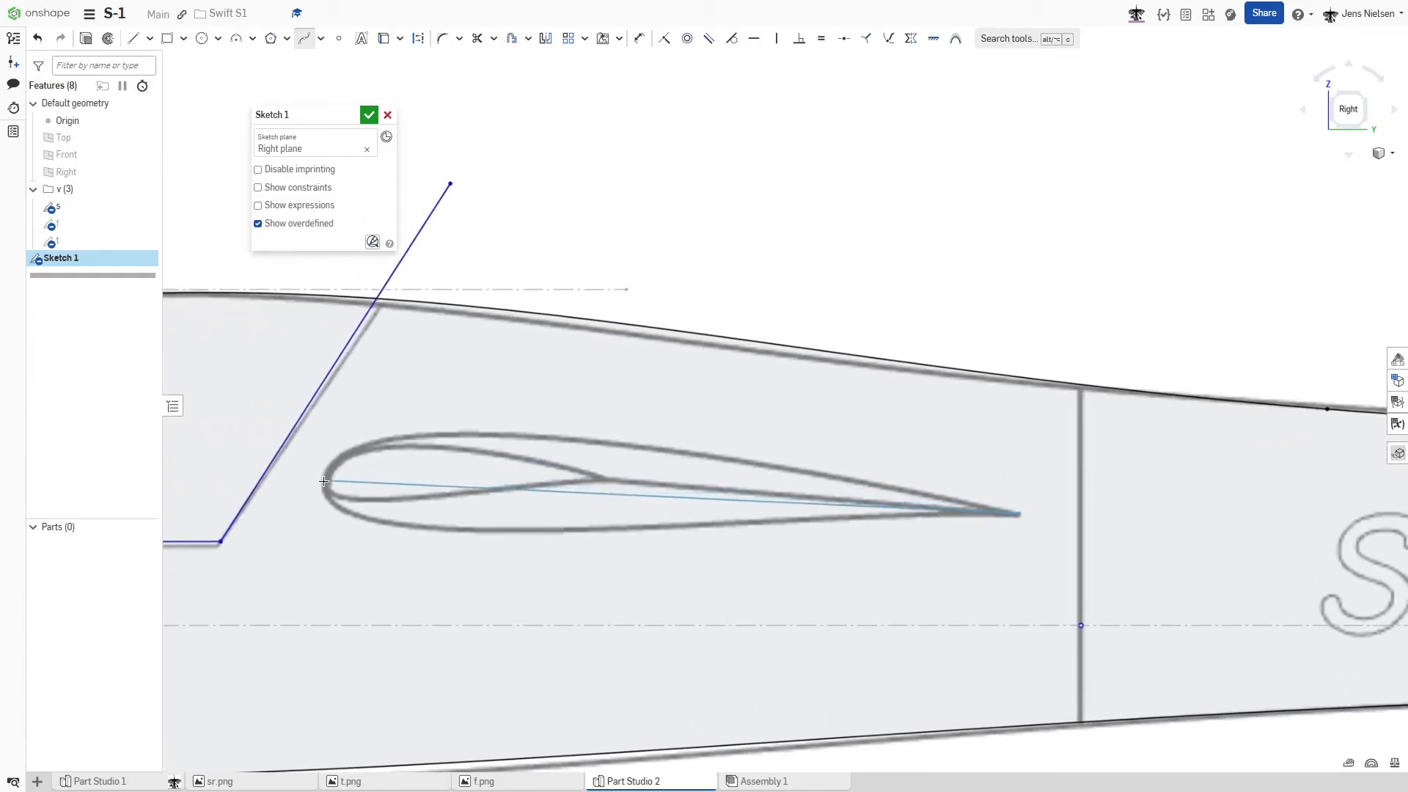
pyautogui.click(325, 481)
pyautogui.press('Escape')
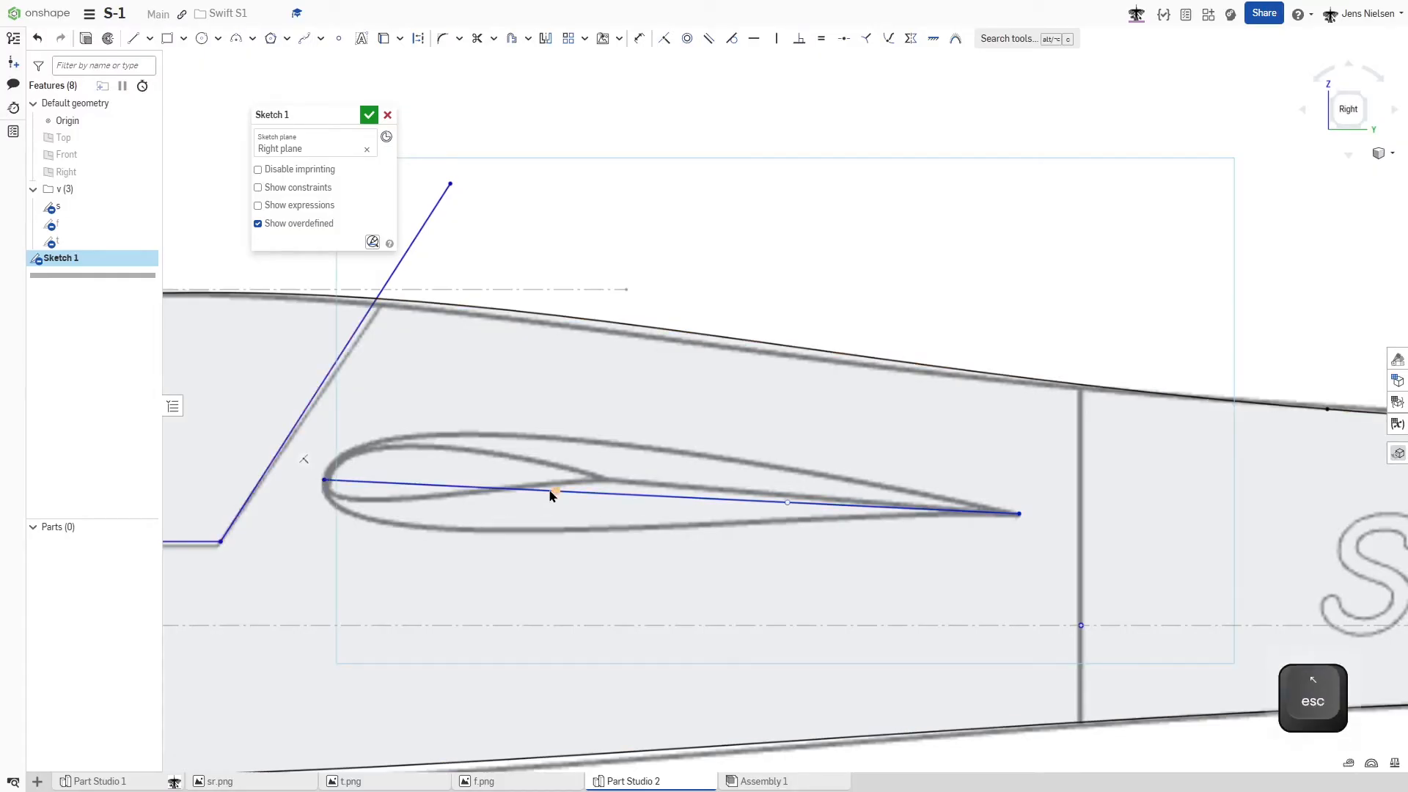
# - Fix both ends of the wing airfoil spline and shape its handles to match the airfoil's upper surface
pyautogui.moveTo(555, 492); pyautogui.dragTo(360, 378)
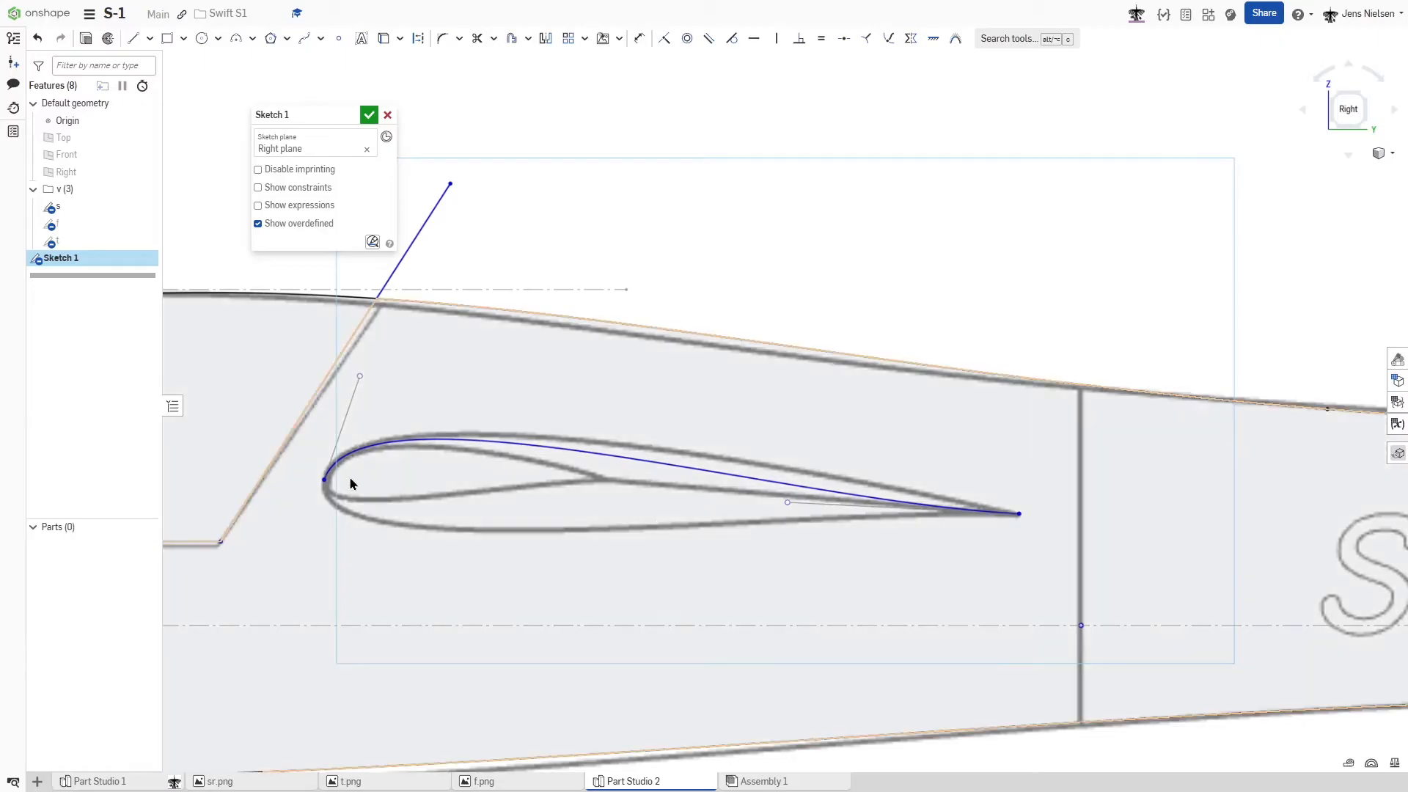
pyautogui.click(324, 478)
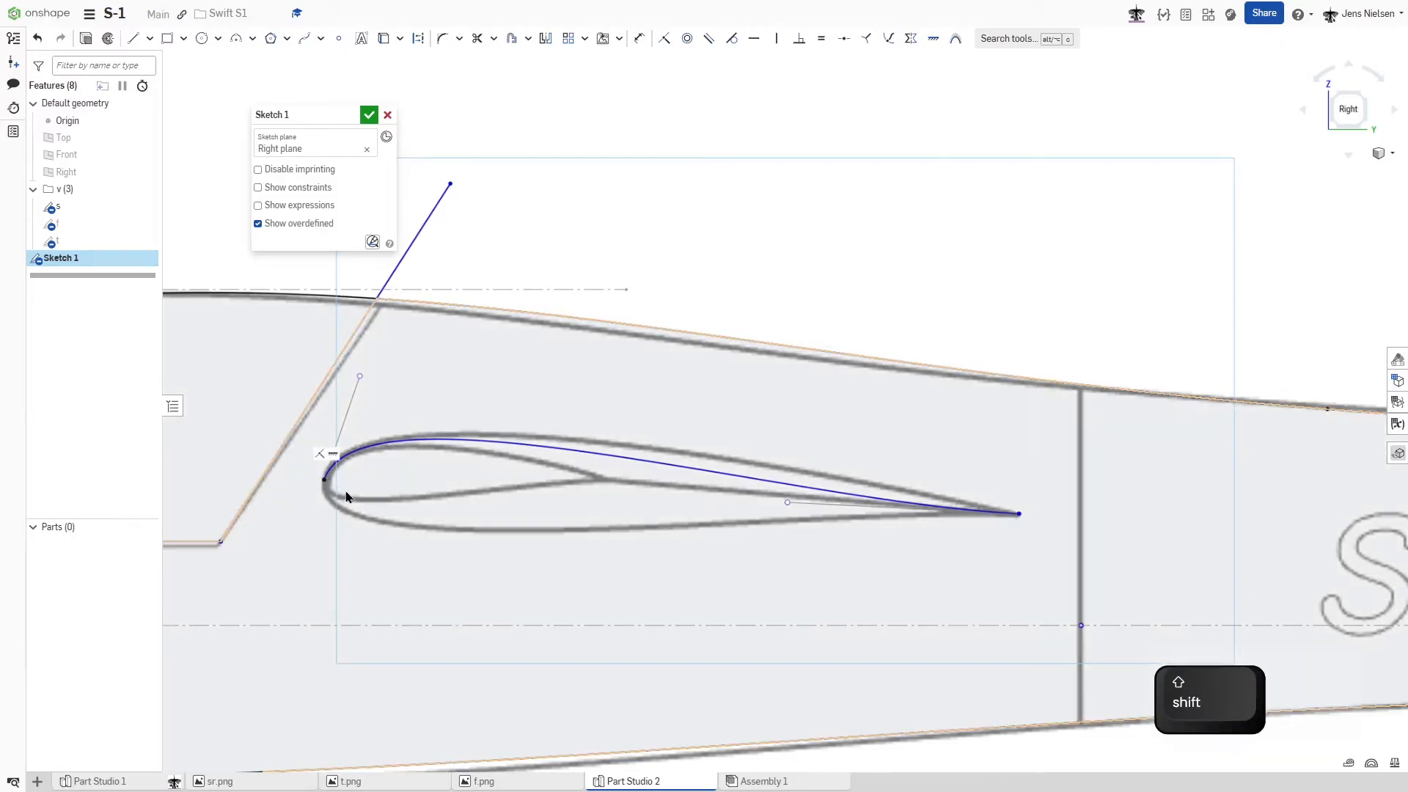
pyautogui.hotkey('shift', 'j')
pyautogui.click(1018, 514)
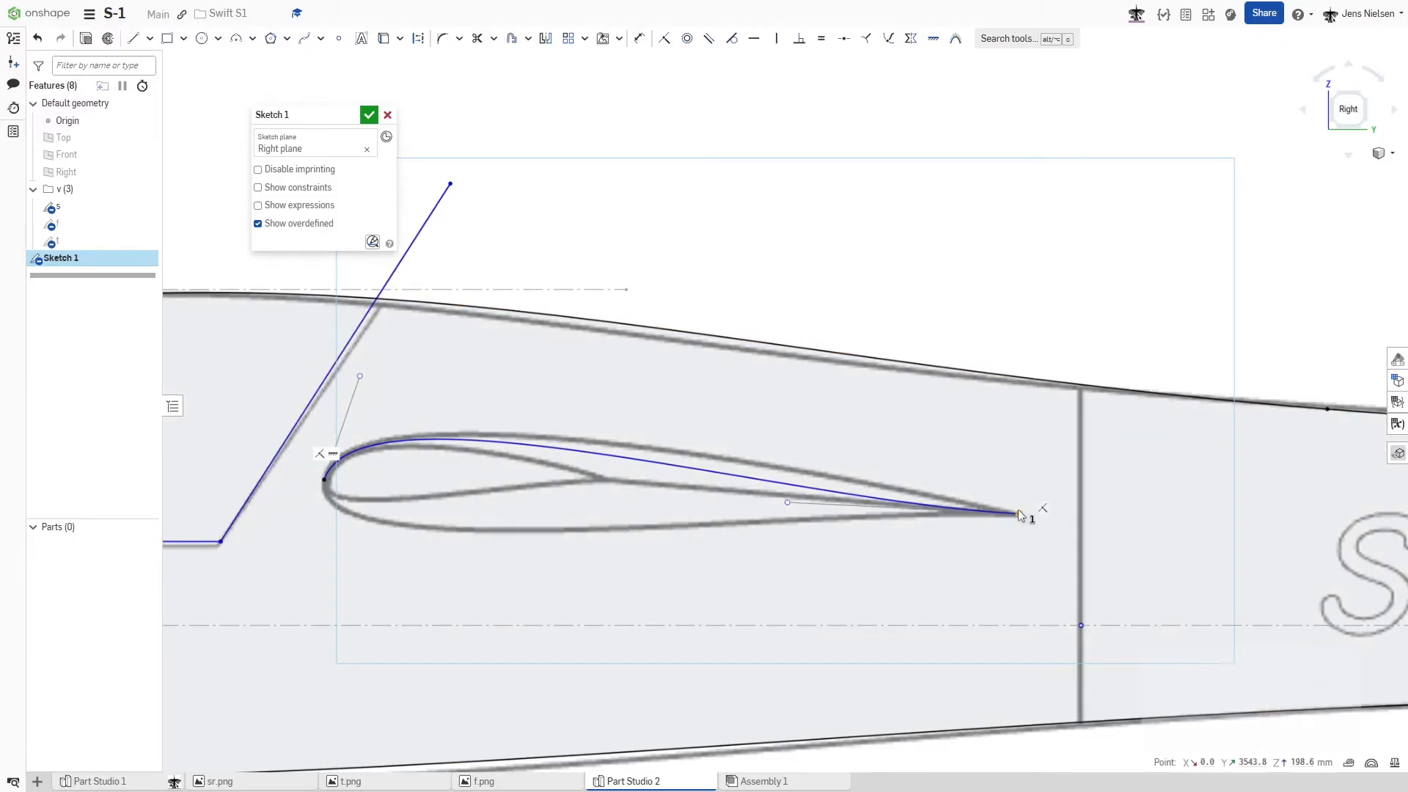
pyautogui.press('j')
pyautogui.press('Escape')
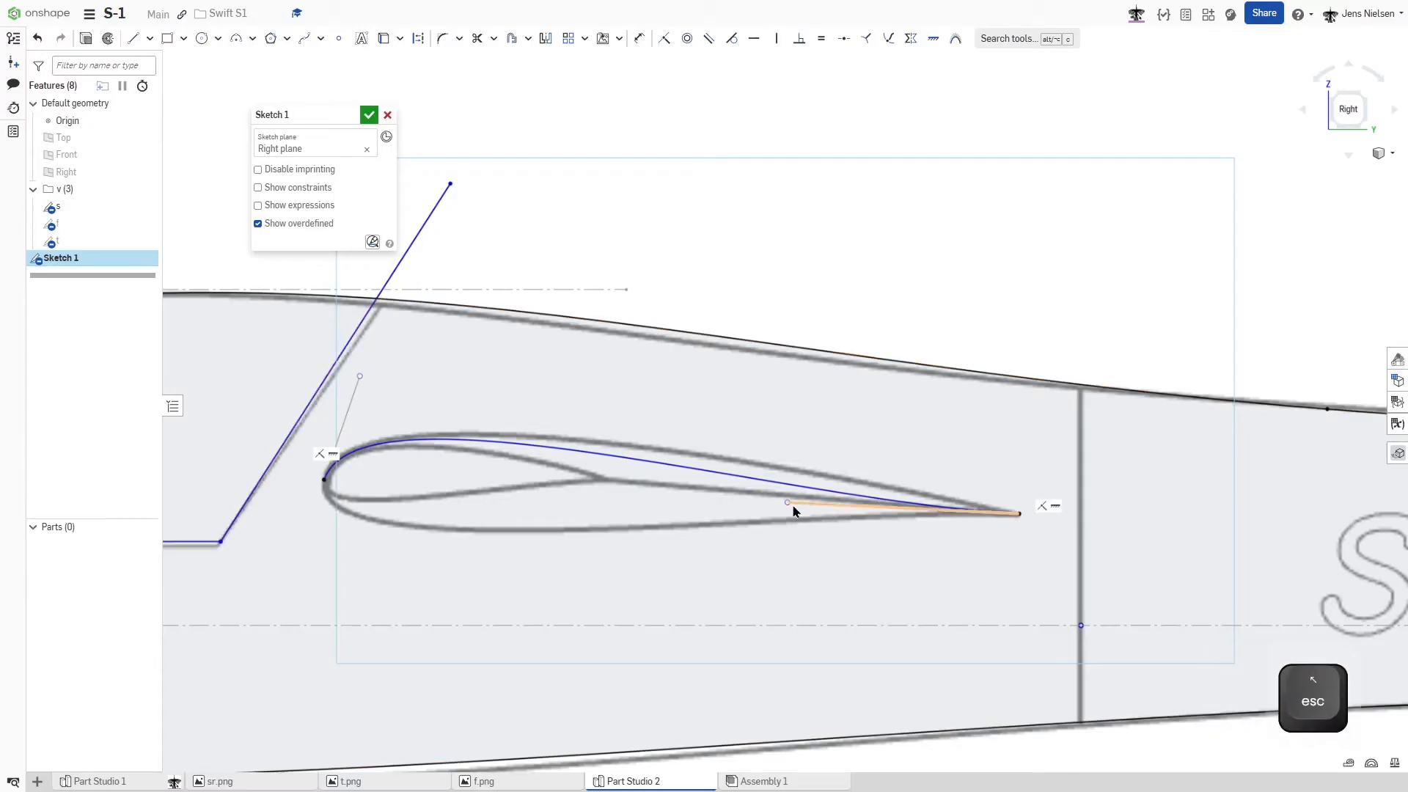
pyautogui.moveTo(788, 504); pyautogui.dragTo(875, 484)
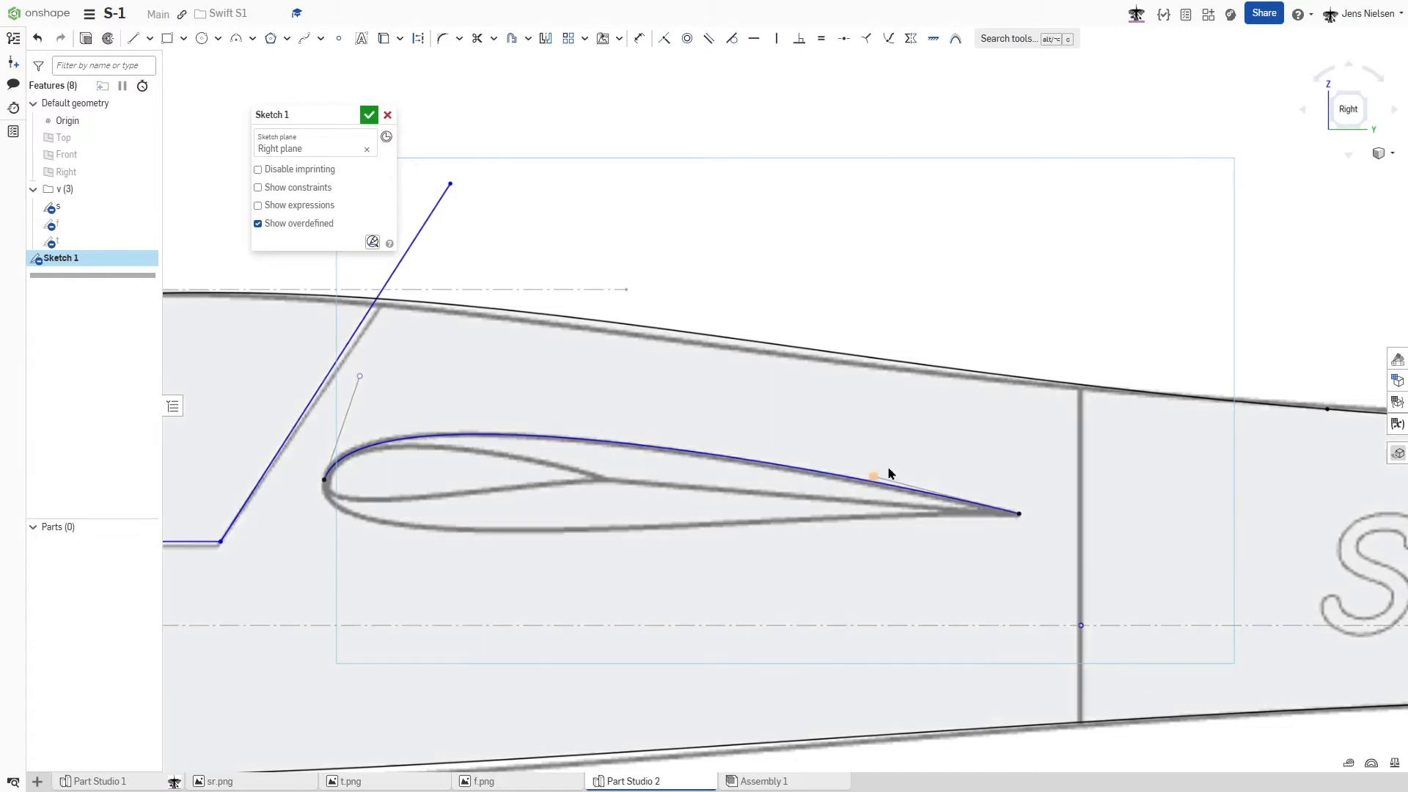
# - Draw a second two-point spline between the wing airfoil's trailing and leading edge points for the lower surface
pyautogui.click(959, 449)
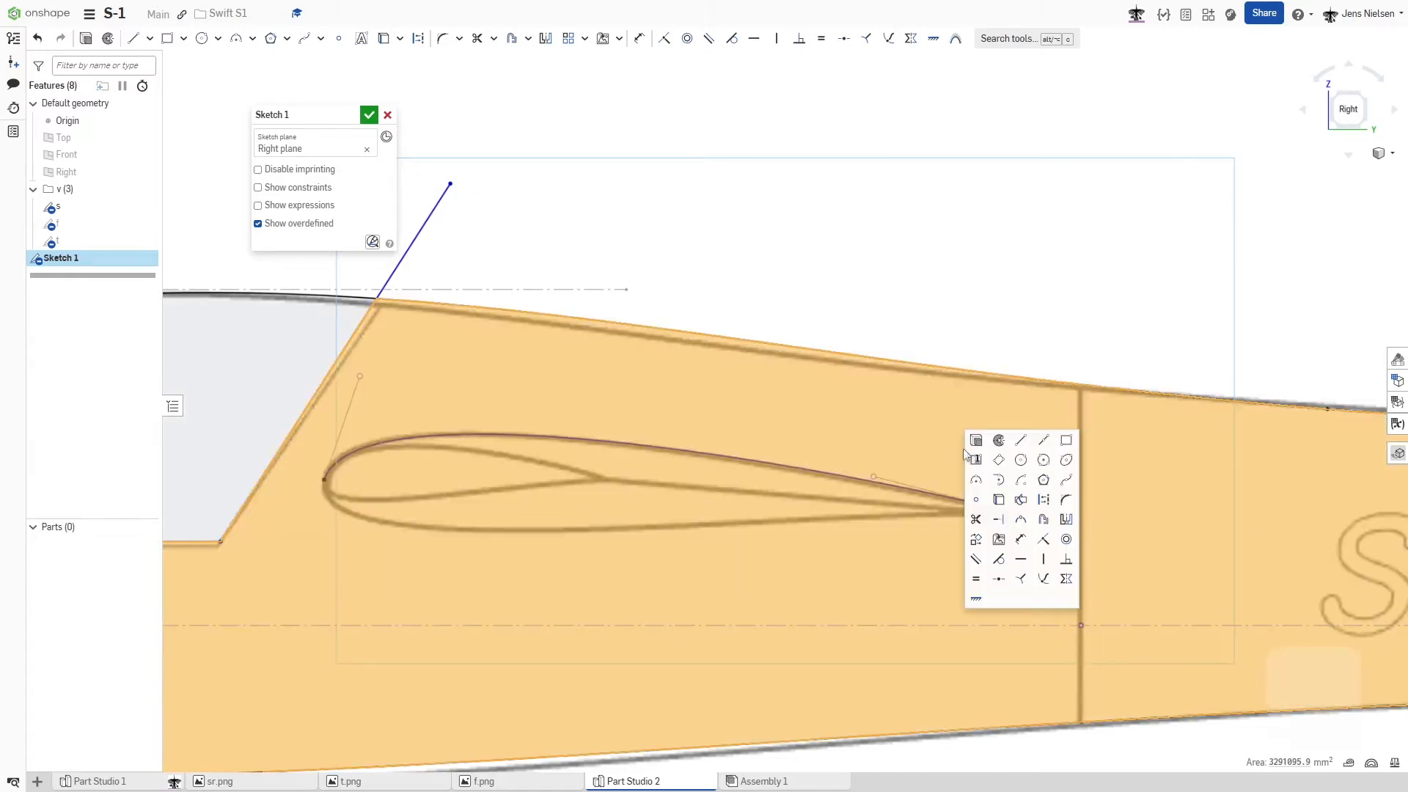
pyautogui.click(1066, 480)
pyautogui.click(1019, 515)
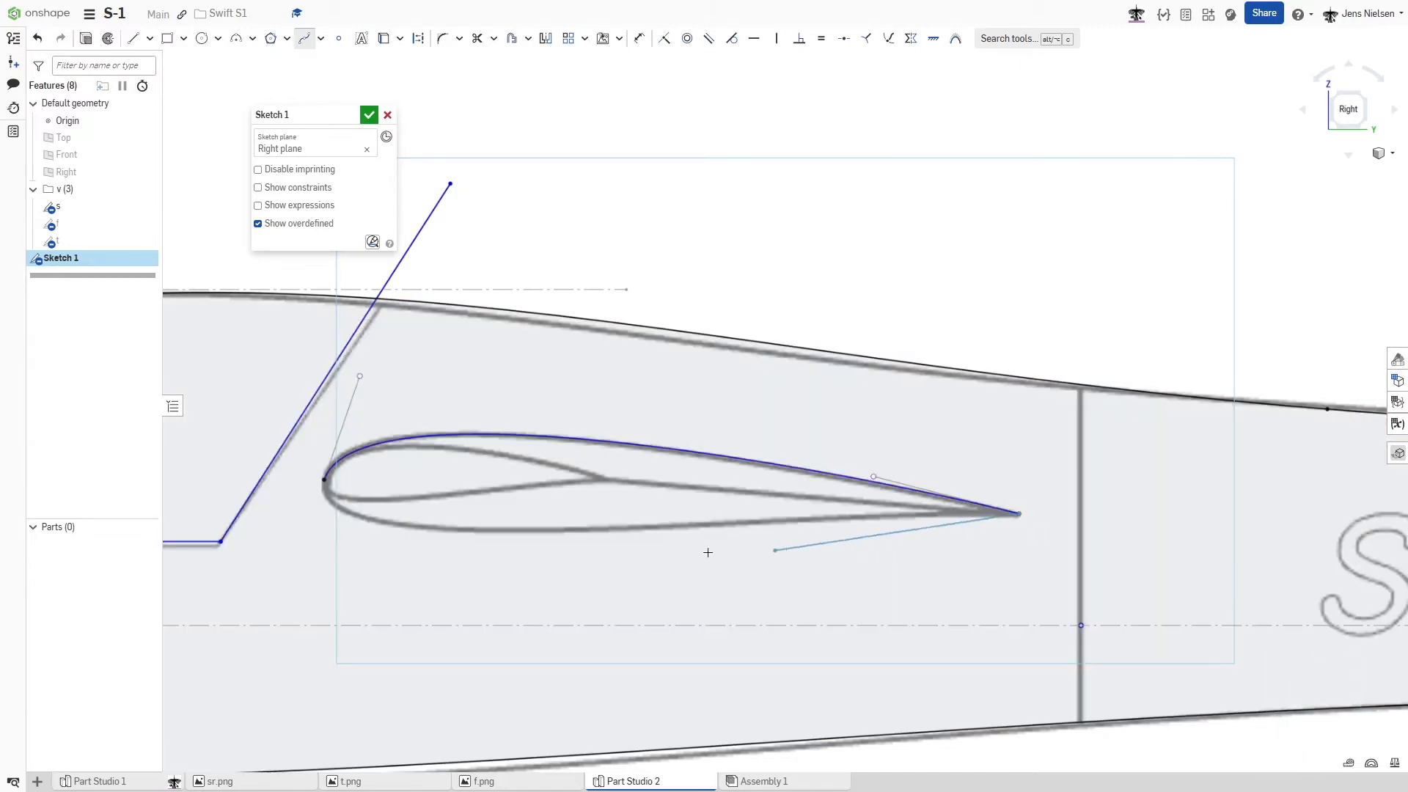
pyautogui.click(321, 482)
pyautogui.press('Escape')
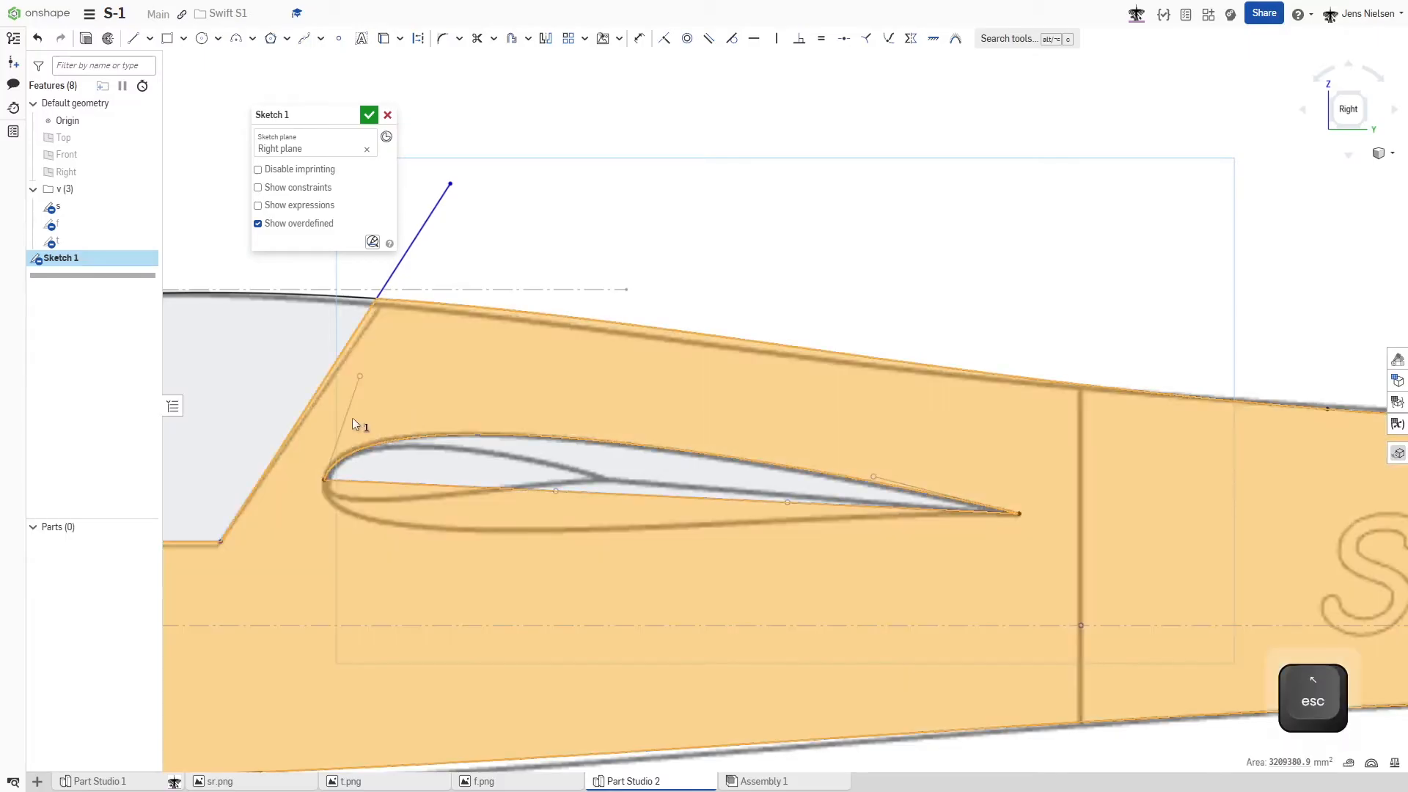
# - Apply a Vertical constraint to the leading-edge handle of the wing airfoil's upper spline
pyautogui.click(344, 419)
pyautogui.press('v')
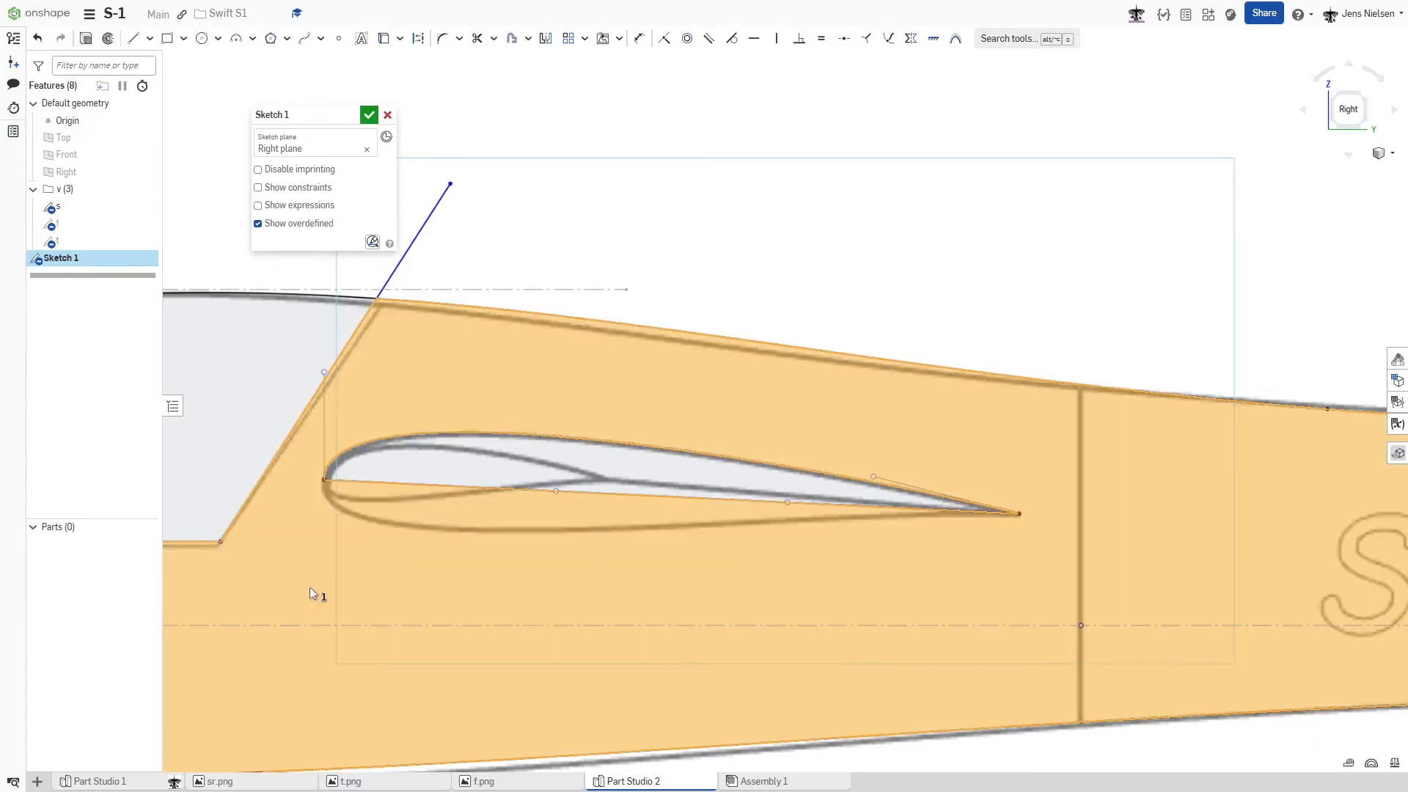
pyautogui.click(309, 587)
pyautogui.click(767, 299)
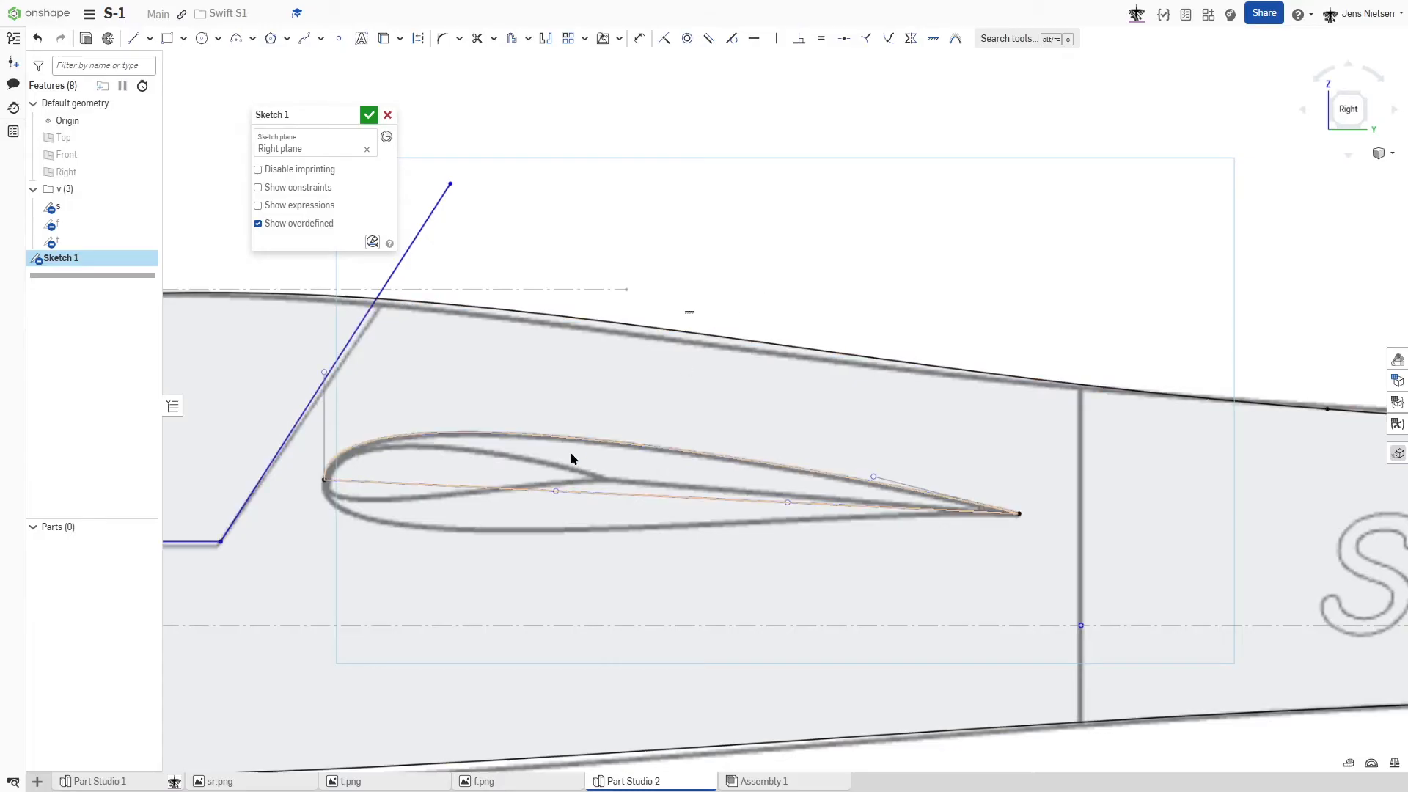
# - Pull the lower spline's leading-edge handle down, constrain it vertical, and extend it to match the wing airfoil's underside
pyautogui.moveTo(555, 497); pyautogui.dragTo(371, 558)
pyautogui.click(364, 541)
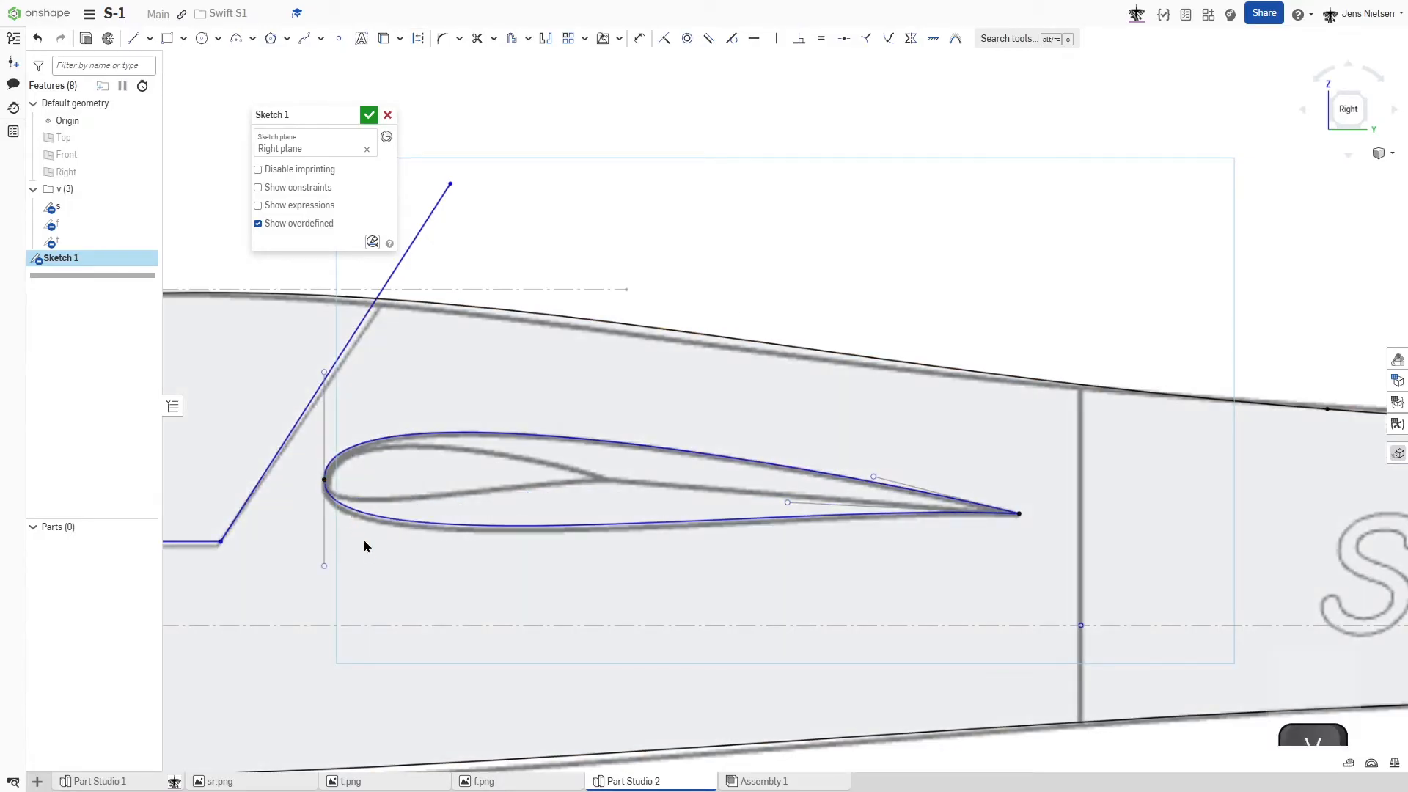
pyautogui.press('v')
pyautogui.moveTo(323, 566); pyautogui.dragTo(324, 579)
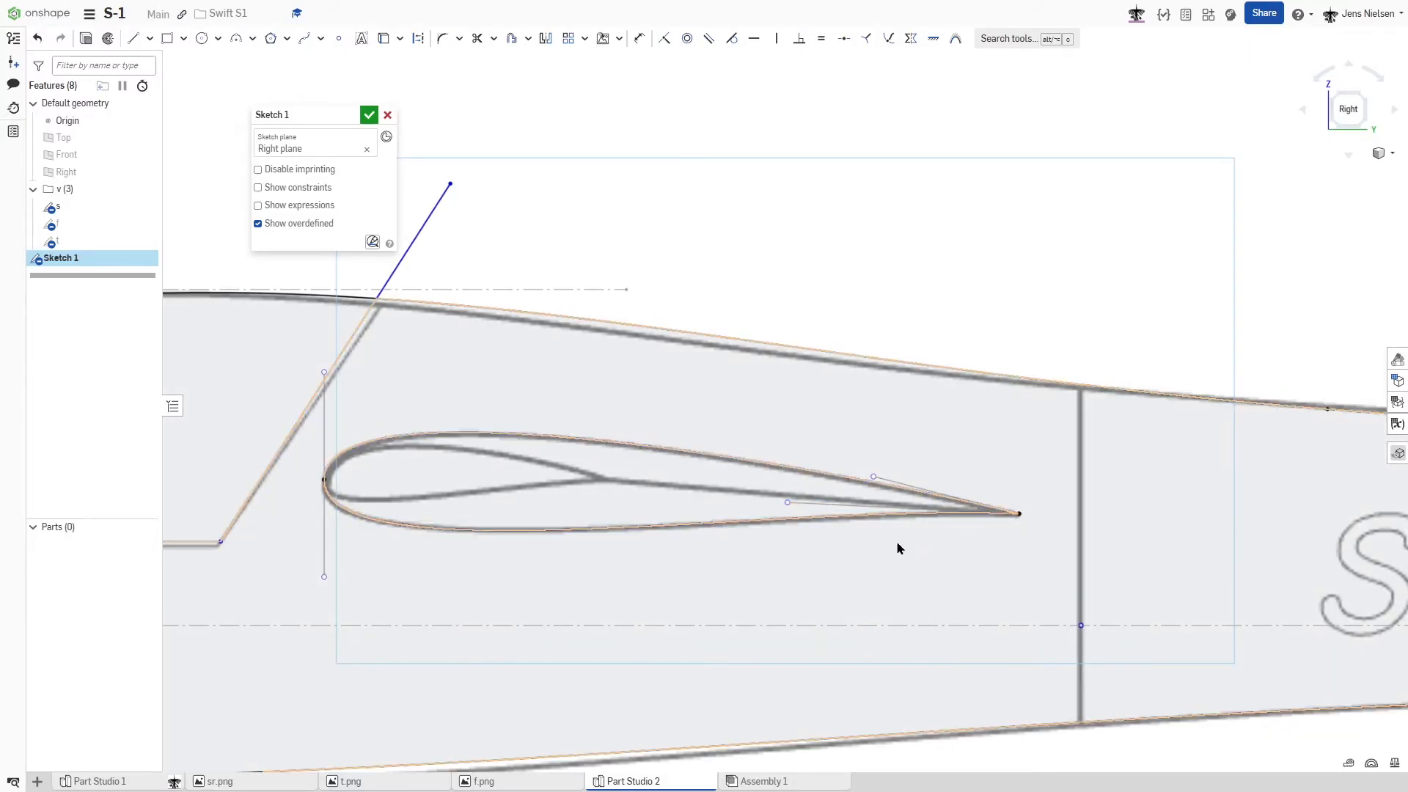
# - Draw a two-point spline from the trailing edge to the leading edge of the larger tailplane airfoil
pyautogui.scroll(-5, 884, 302)
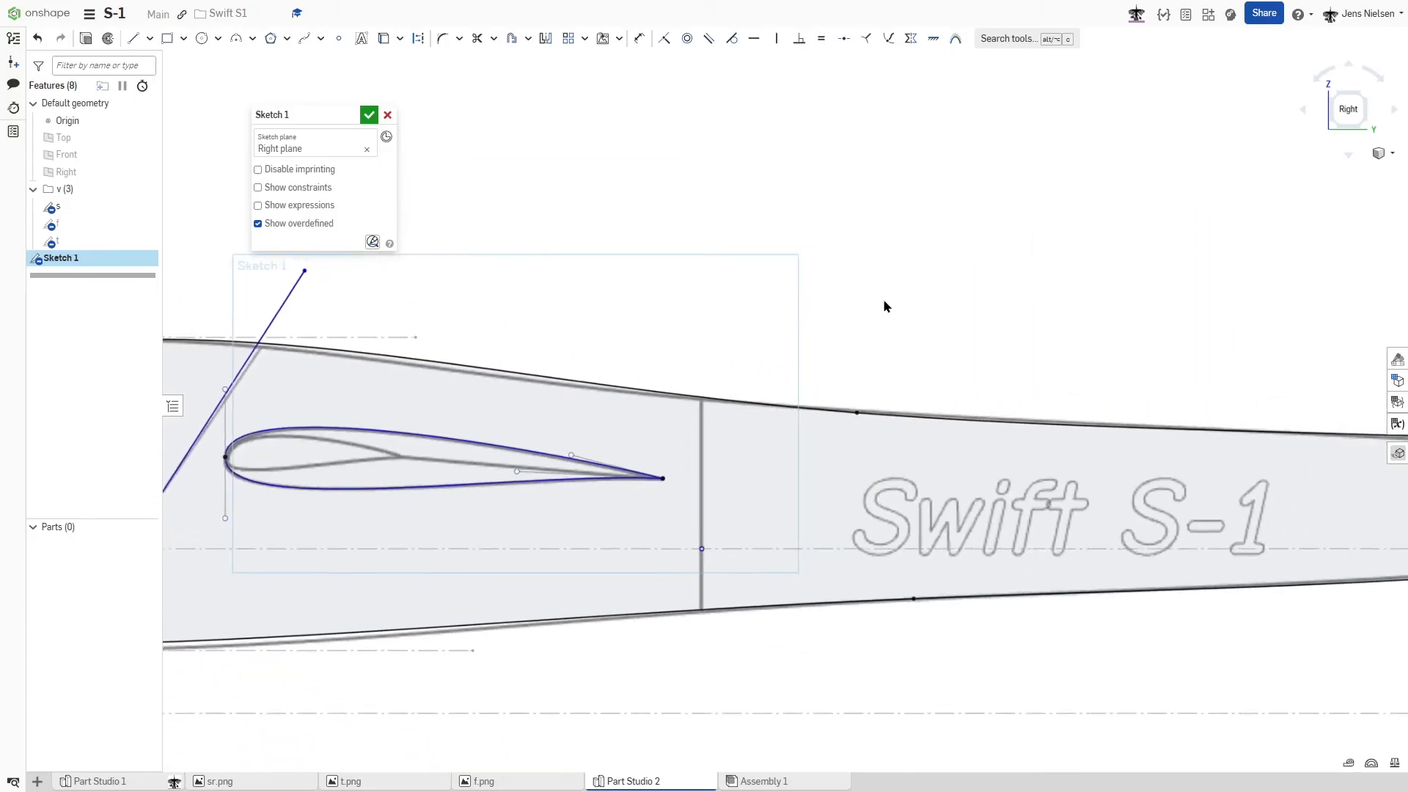
pyautogui.scroll(5, 884, 307)
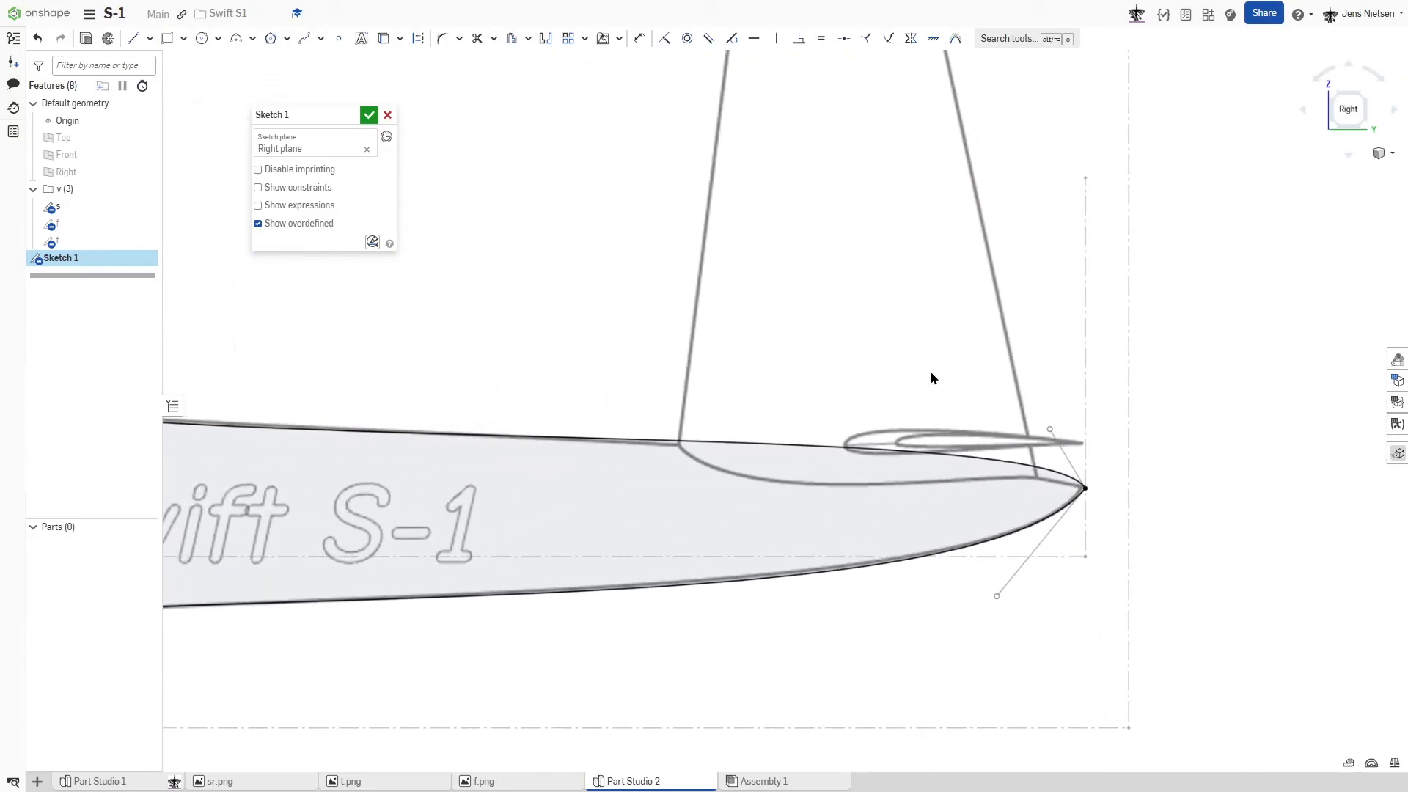
pyautogui.scroll(2, 898, 440)
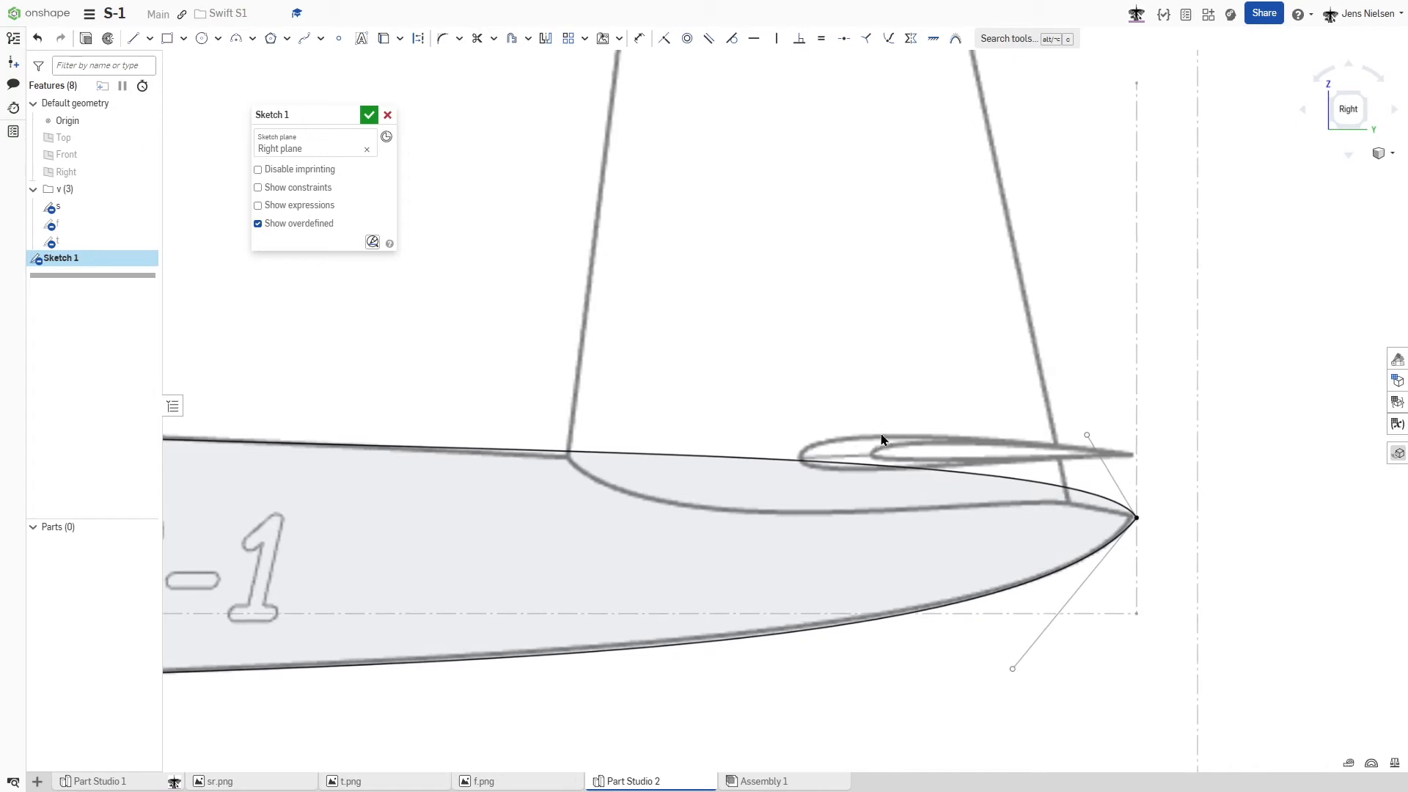
pyautogui.scroll(3, 1151, 429)
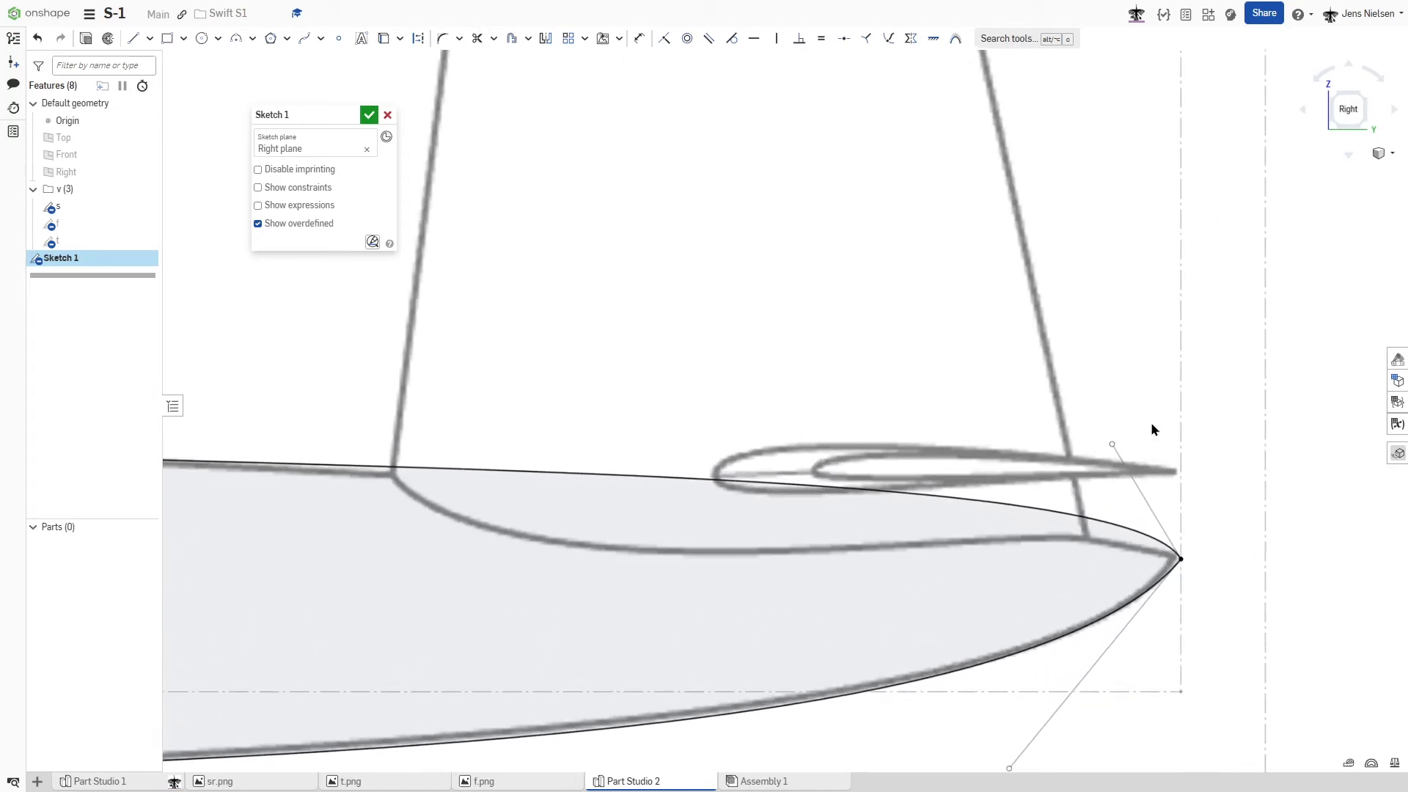
pyautogui.scroll(2, 1152, 429)
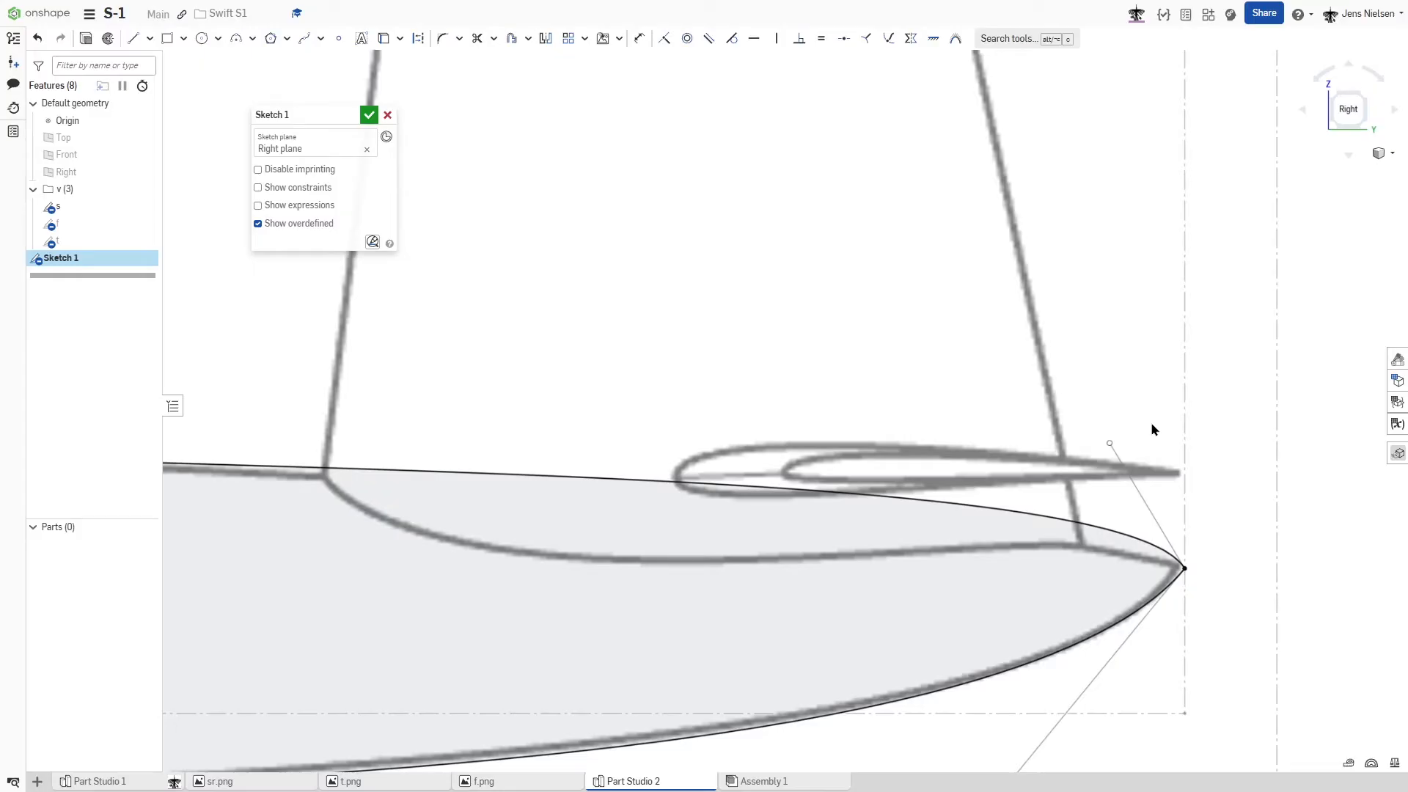
pyautogui.scroll(2, 1152, 429)
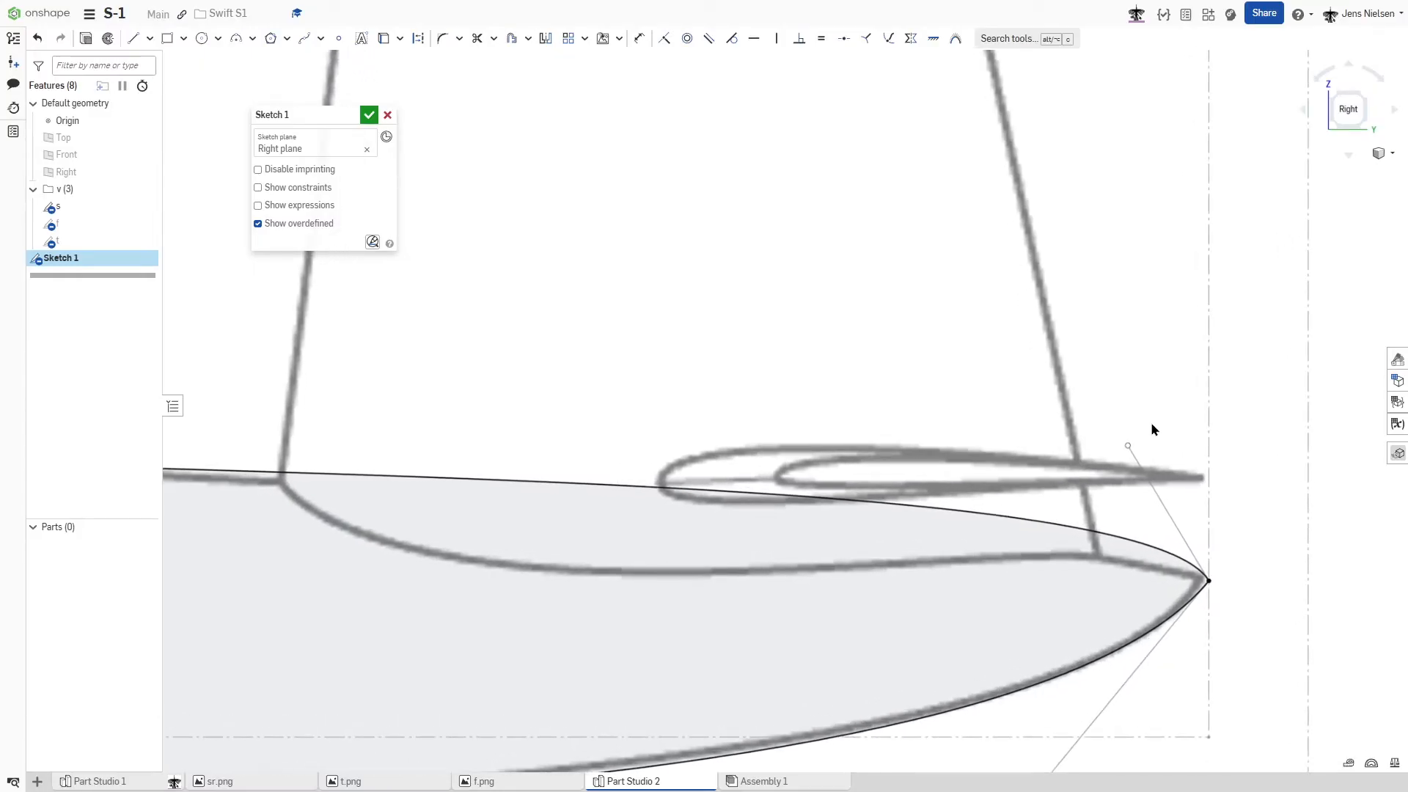
pyautogui.press('s')
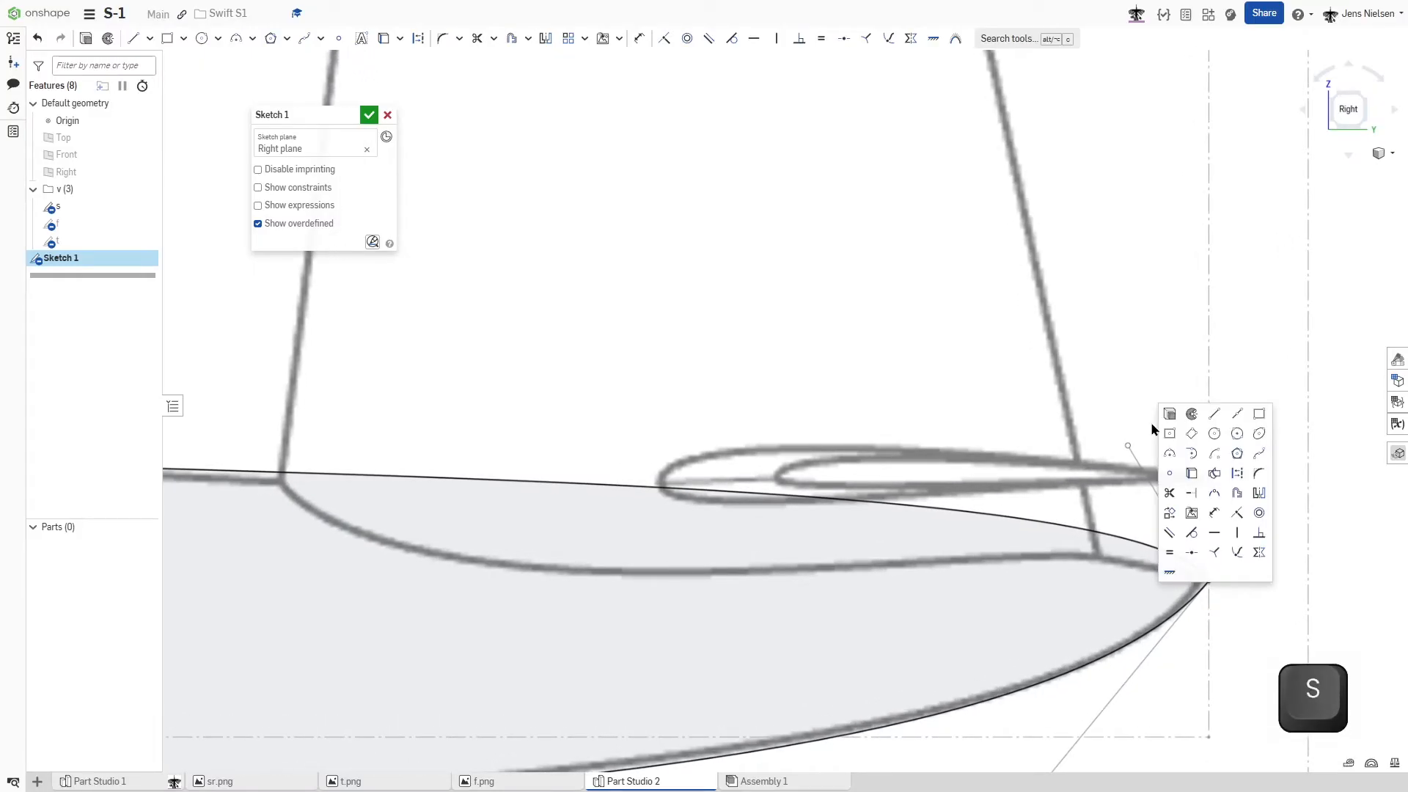
pyautogui.click(1256, 452)
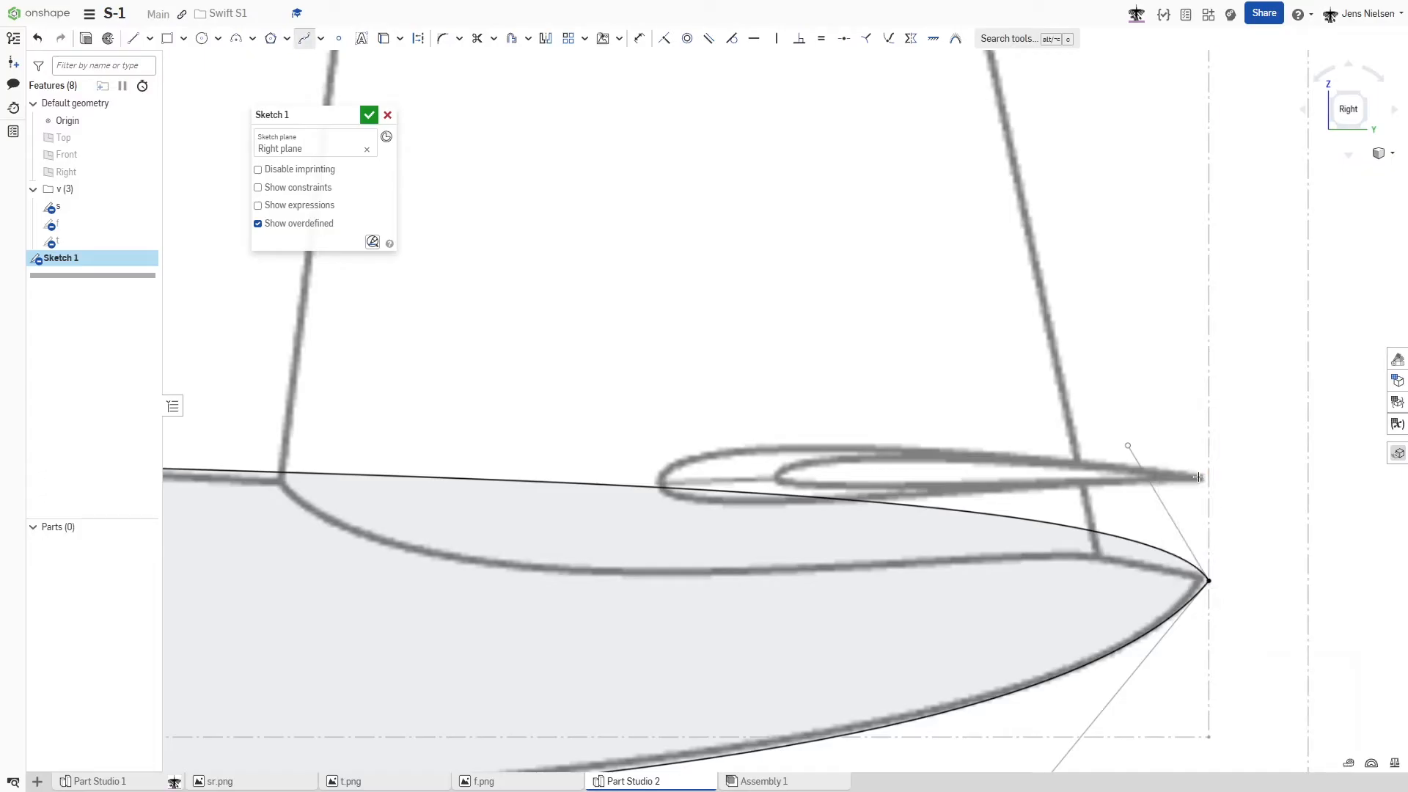
pyautogui.click(660, 482)
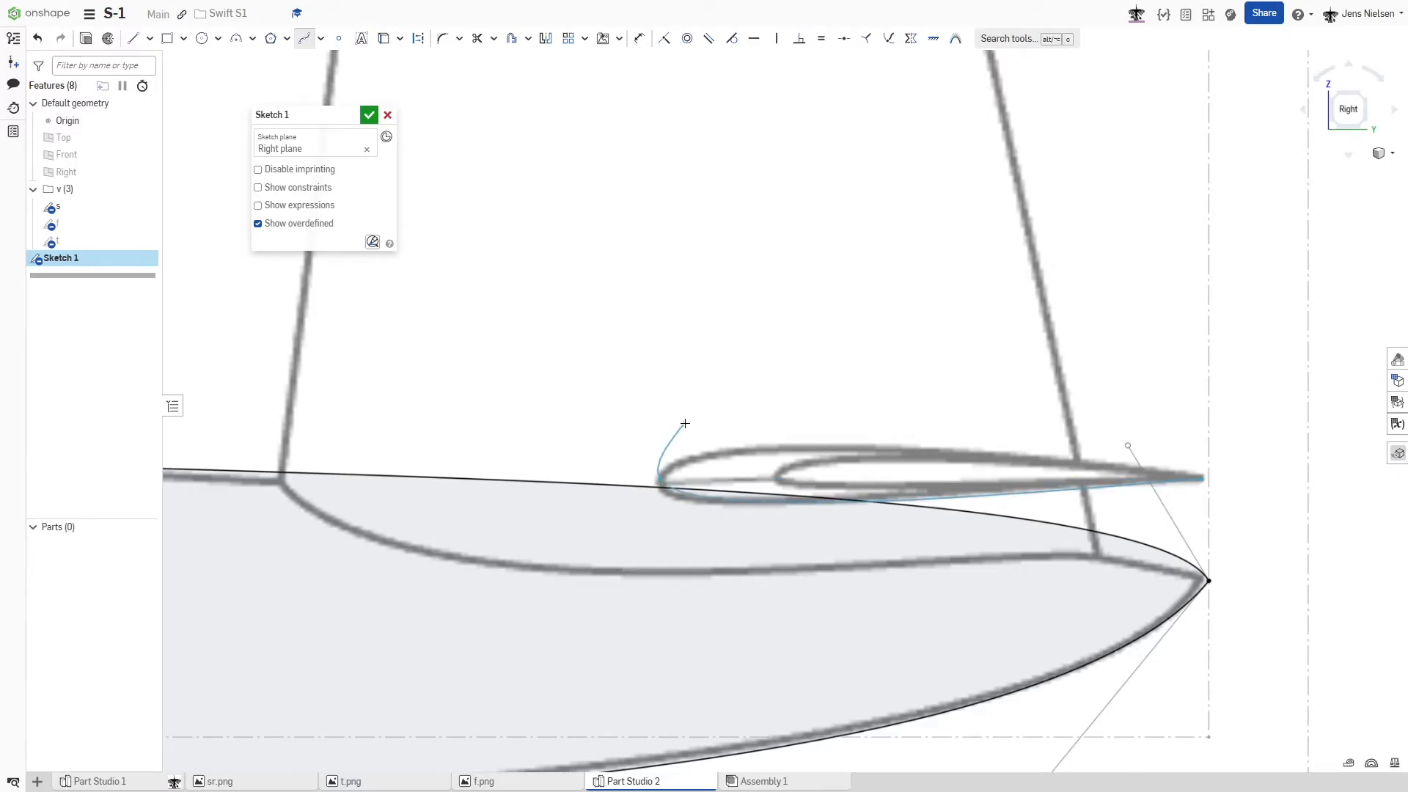
pyautogui.press('Escape')
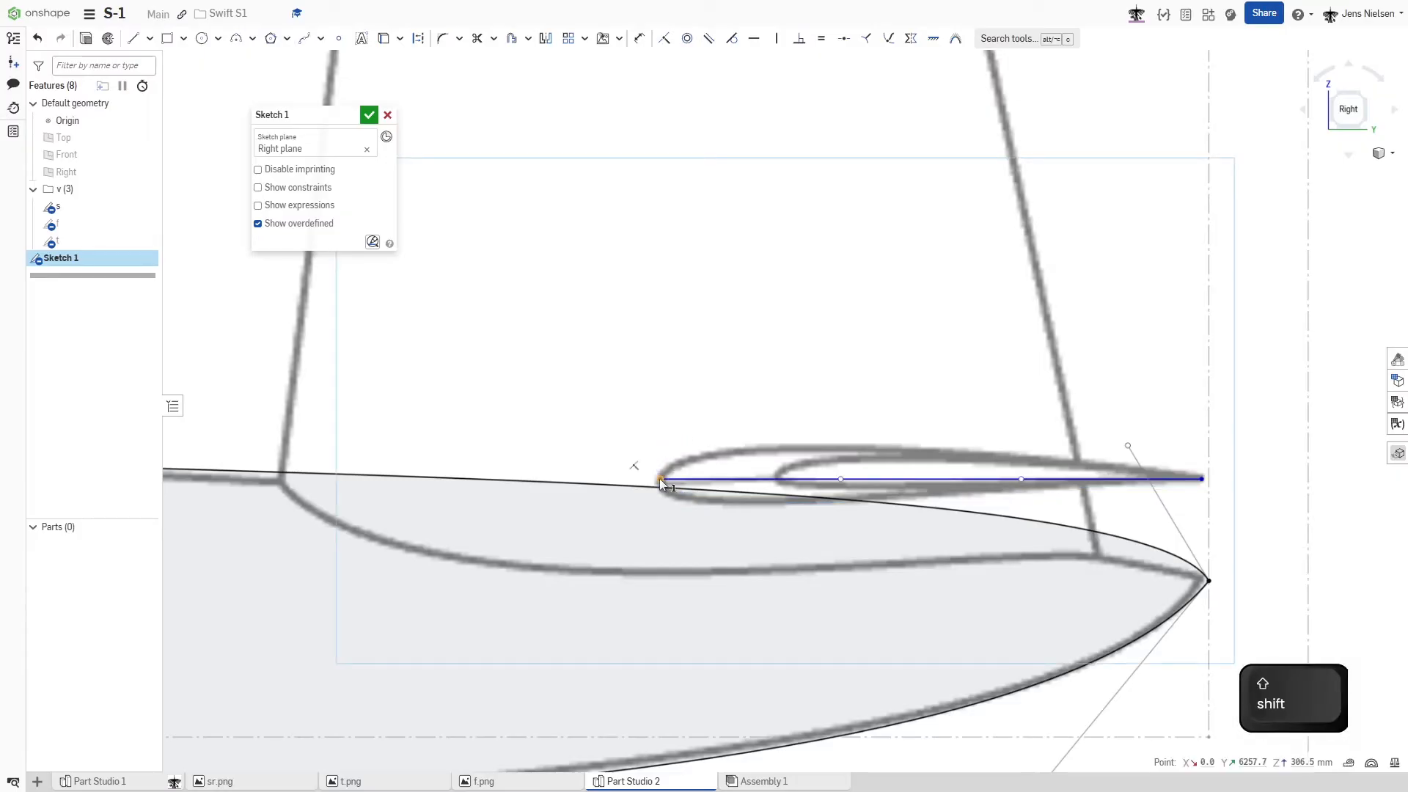
# - Apply Fix constraints to the leading-edge and trailing-edge points of the tailplane airfoil spline
pyautogui.hotkey('shift', 'j')
pyautogui.click(1201, 479)
pyautogui.hotkey('shift', 'j')
pyautogui.press('Escape')
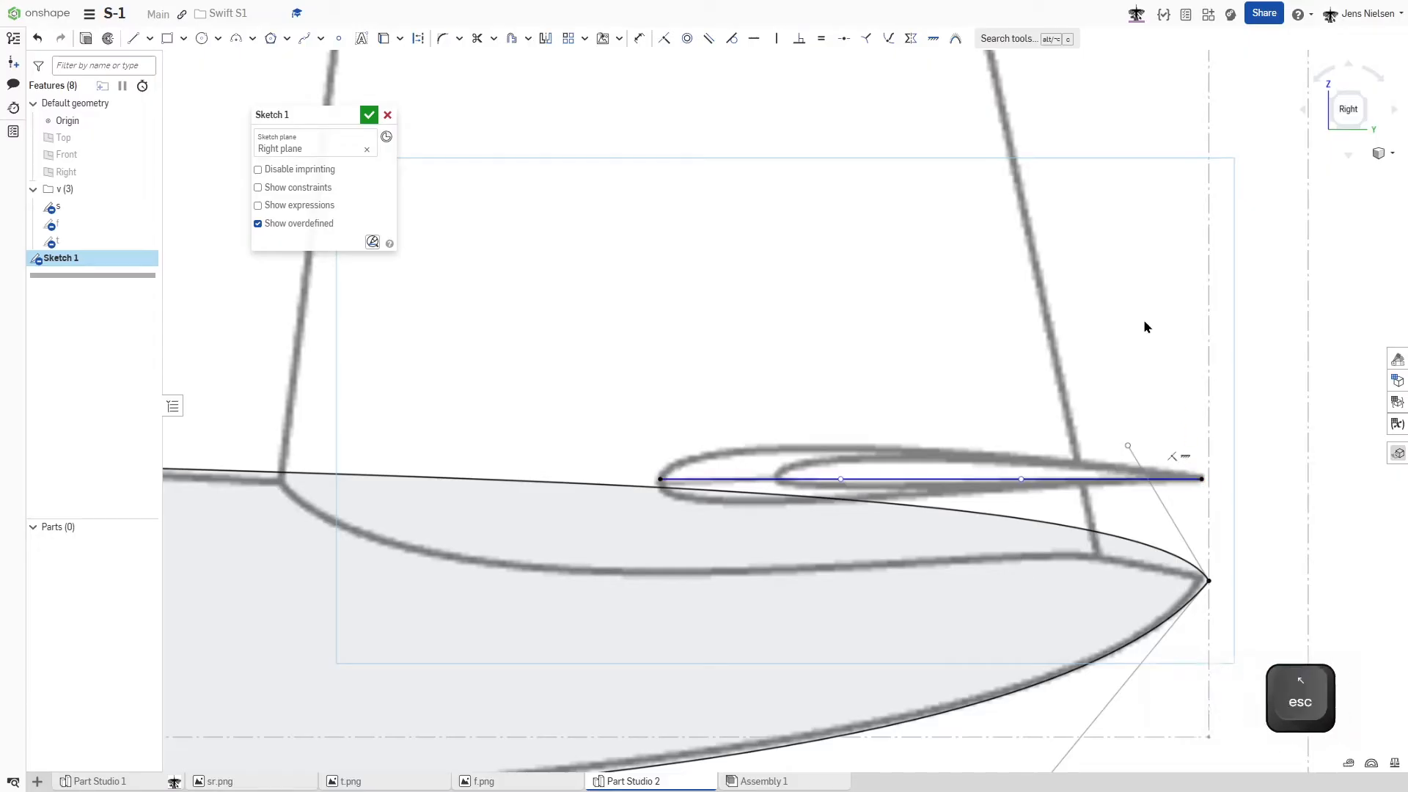
# - Shape the tailplane airfoil's upper spline with its two end handles, applying a Vertical constraint to the leading-edge handle
pyautogui.moveTo(840, 479)
pyautogui.mouseDown()
pyautogui.moveTo(770, 411)
pyautogui.moveTo(684, 390)
pyautogui.moveTo(663, 415)
pyautogui.mouseUp()
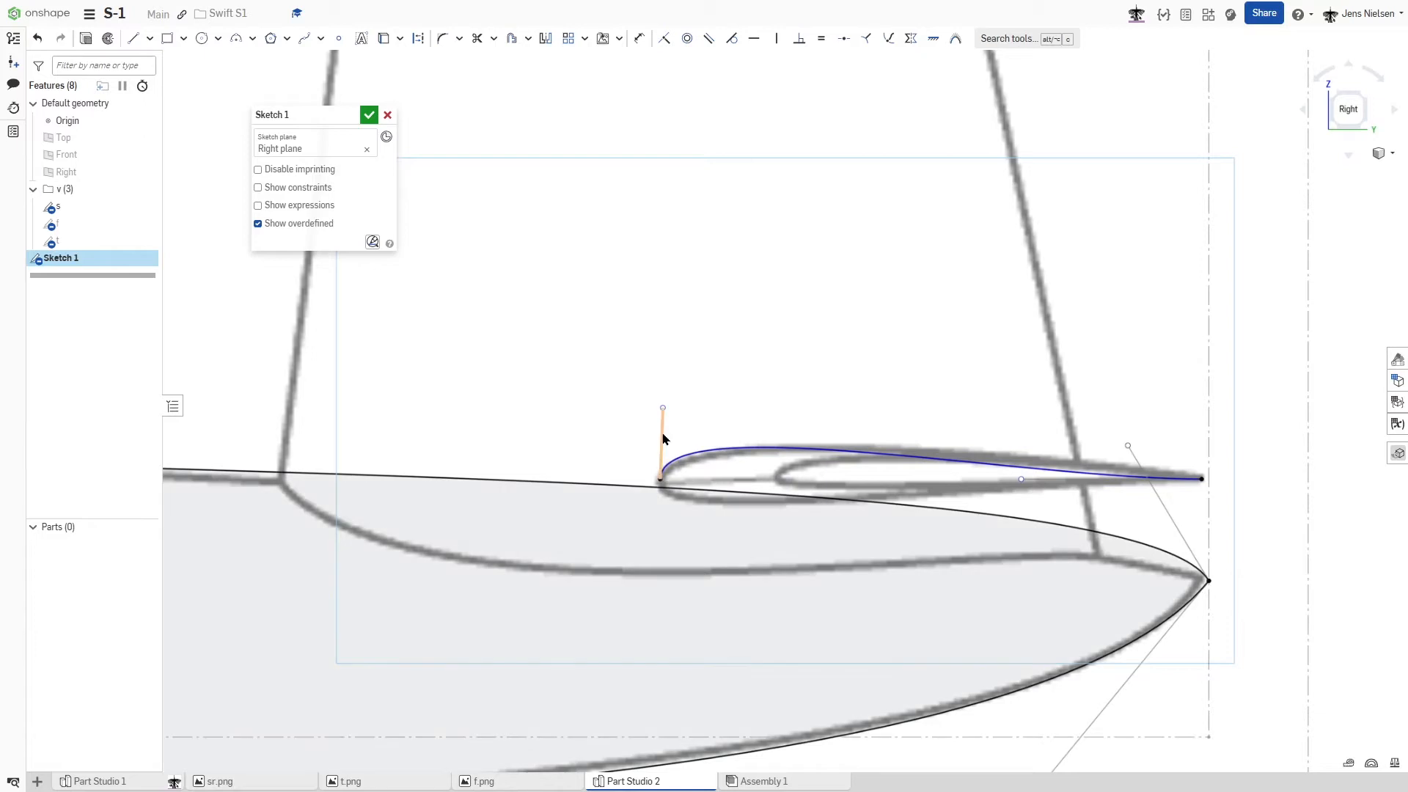
pyautogui.press('v')
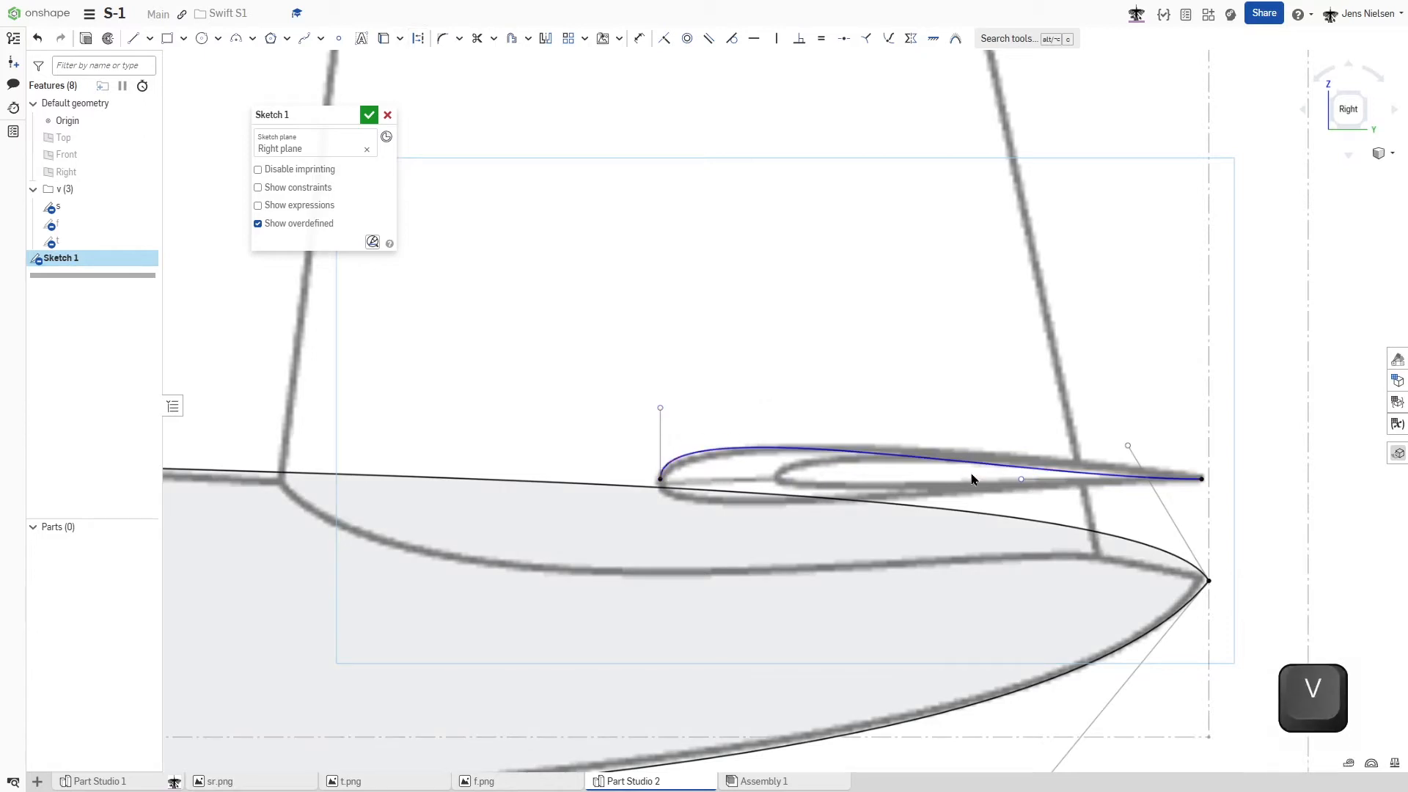
pyautogui.moveTo(1021, 479)
pyautogui.mouseDown()
pyautogui.moveTo(1053, 458)
pyautogui.moveTo(1085, 462)
pyautogui.mouseUp()
pyautogui.moveTo(660, 408); pyautogui.dragTo(657, 418)
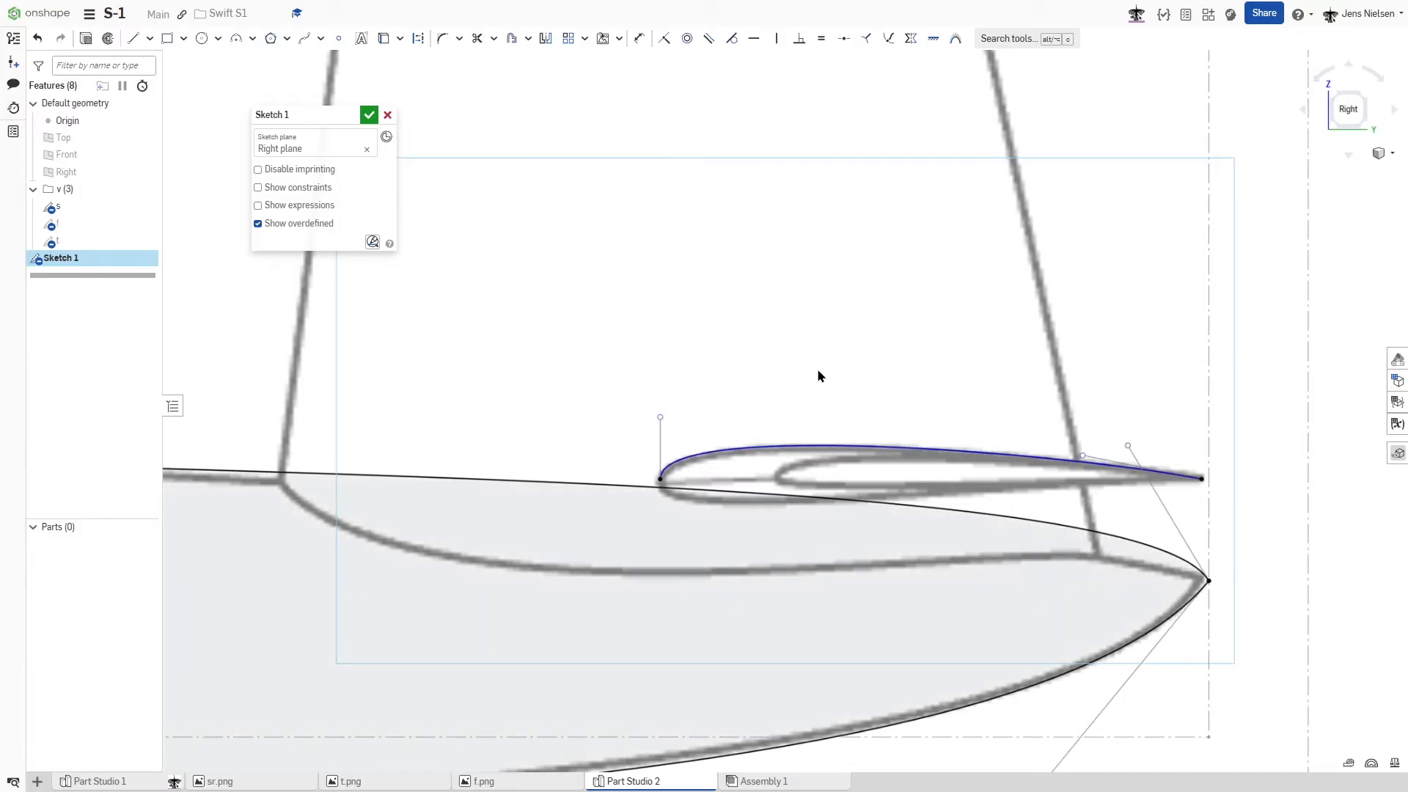
# - Draw the tailplane airfoil's lower spline from trailing edge to leading edge, with its leading-edge handle pulled down and constrained vertical
pyautogui.press('s')
pyautogui.click(925, 400)
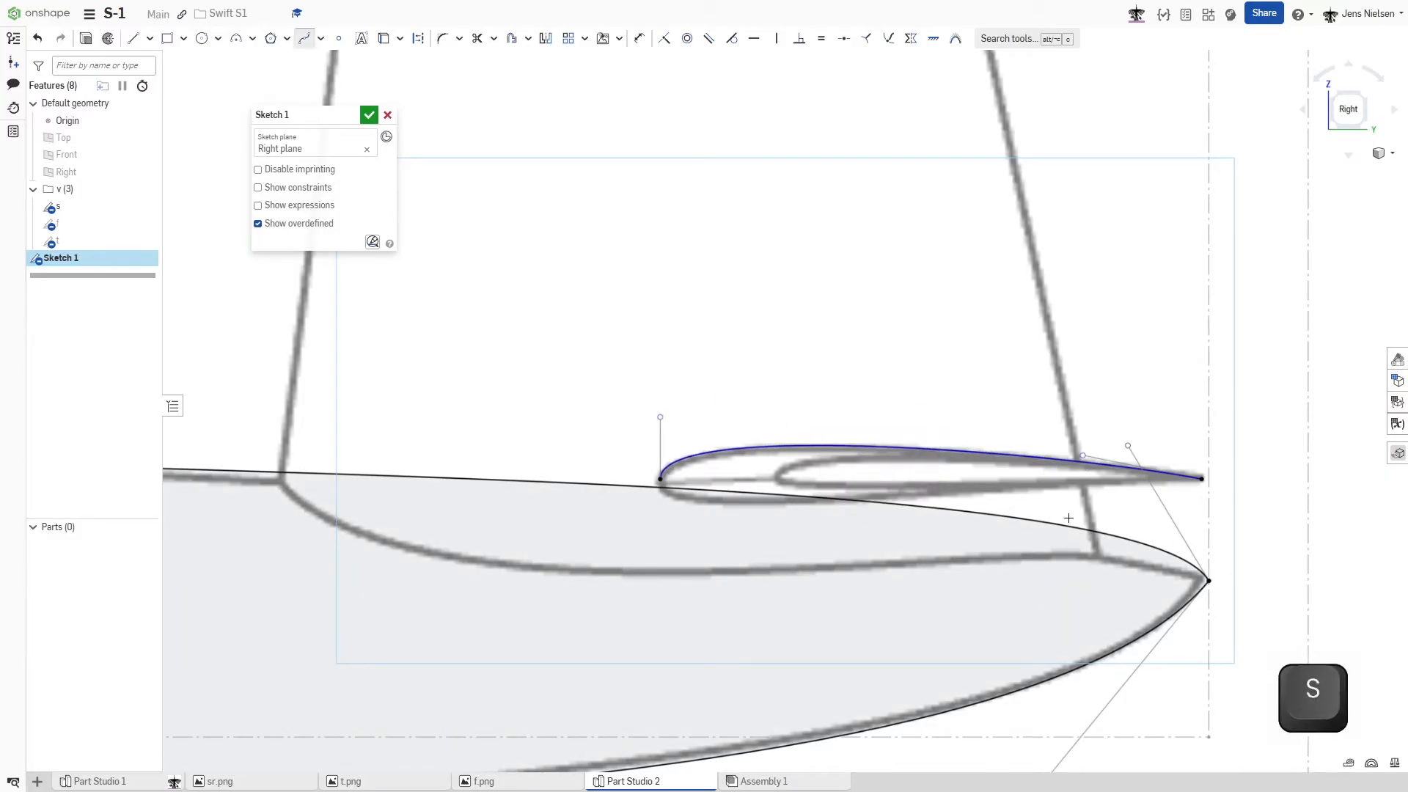
pyautogui.click(1201, 478)
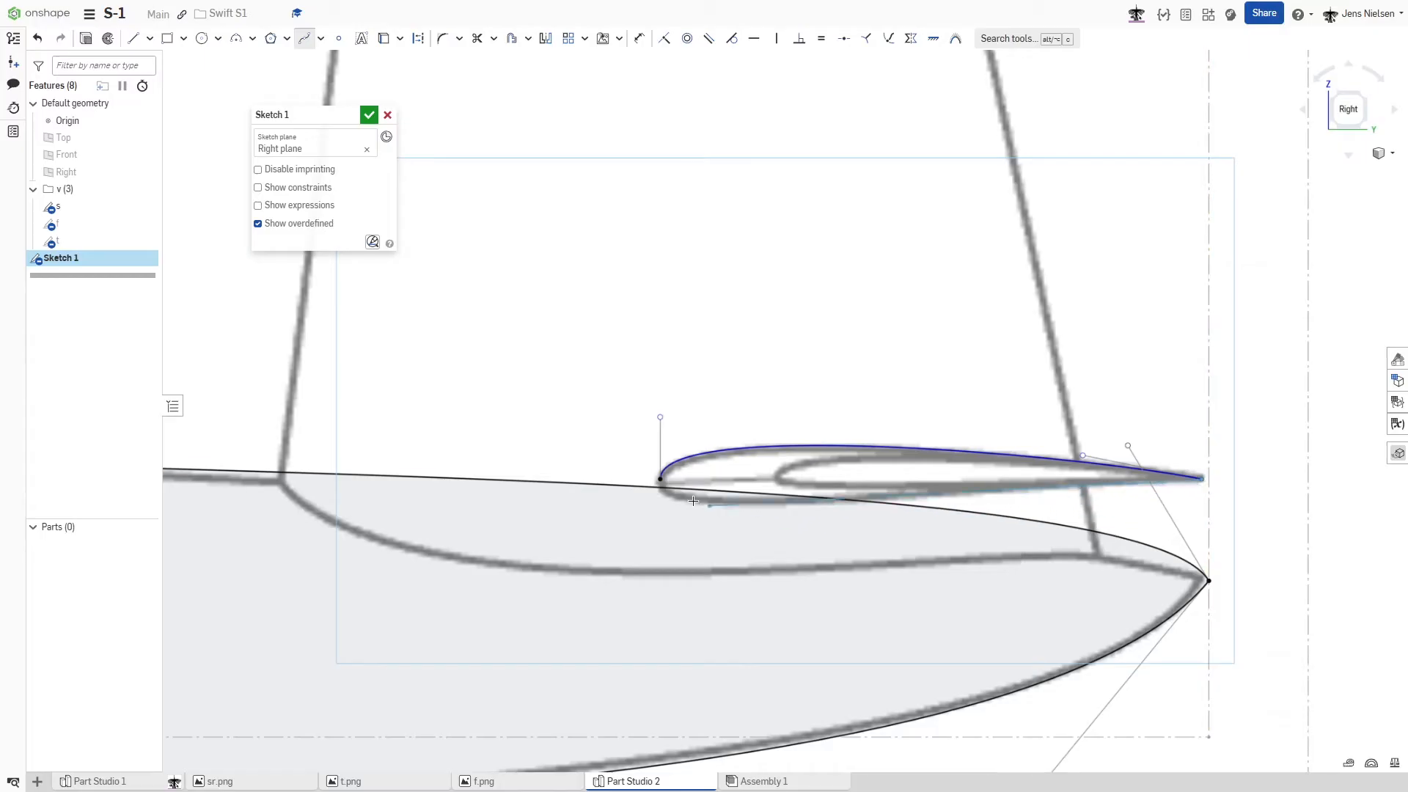
pyautogui.click(662, 477)
pyautogui.press('Escape')
pyautogui.moveTo(756, 530)
pyautogui.mouseDown()
pyautogui.moveTo(663, 535)
pyautogui.moveTo(663, 504)
pyautogui.moveTo(675, 524)
pyautogui.mouseUp()
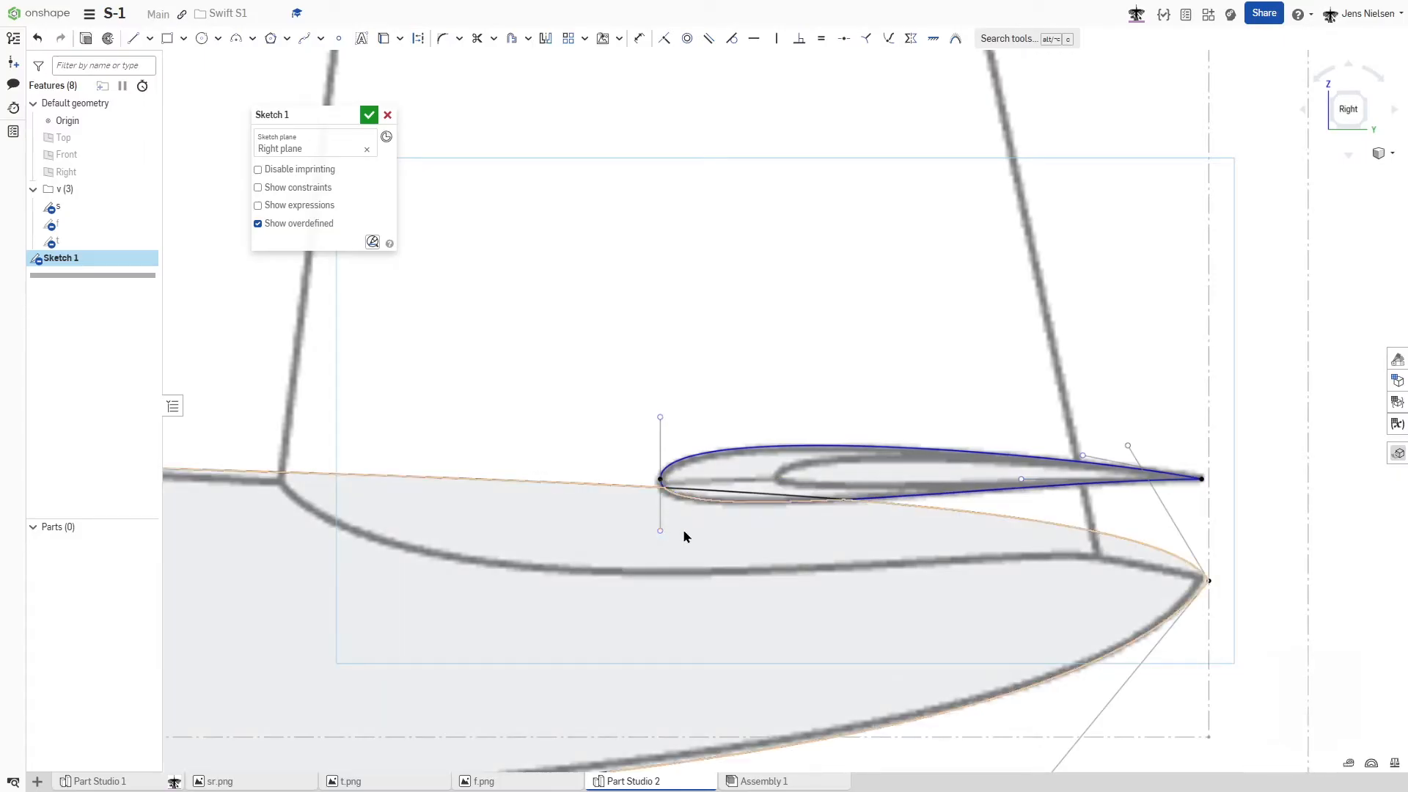
pyautogui.press('v')
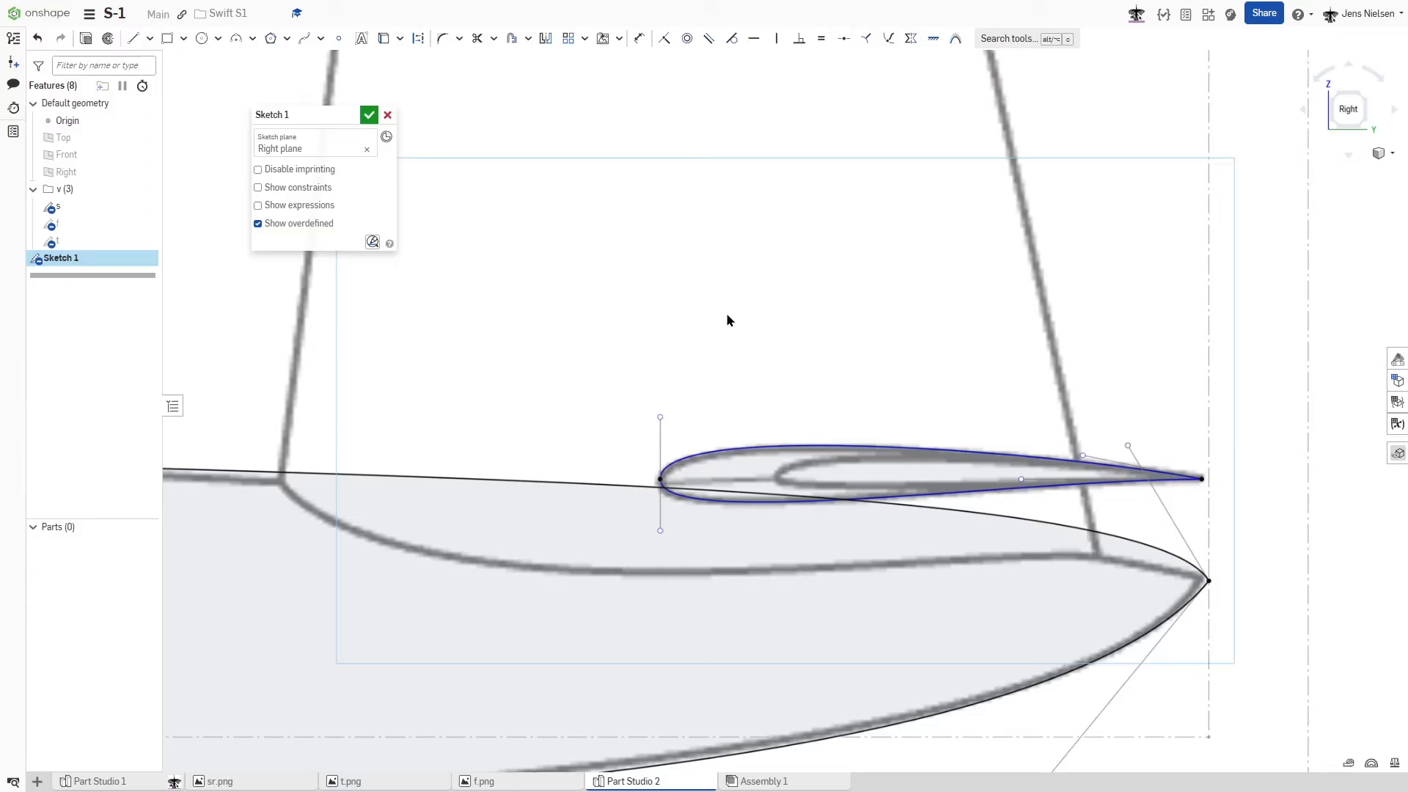
# - Accept the side-view sketch and rename it s
pyautogui.press('f')
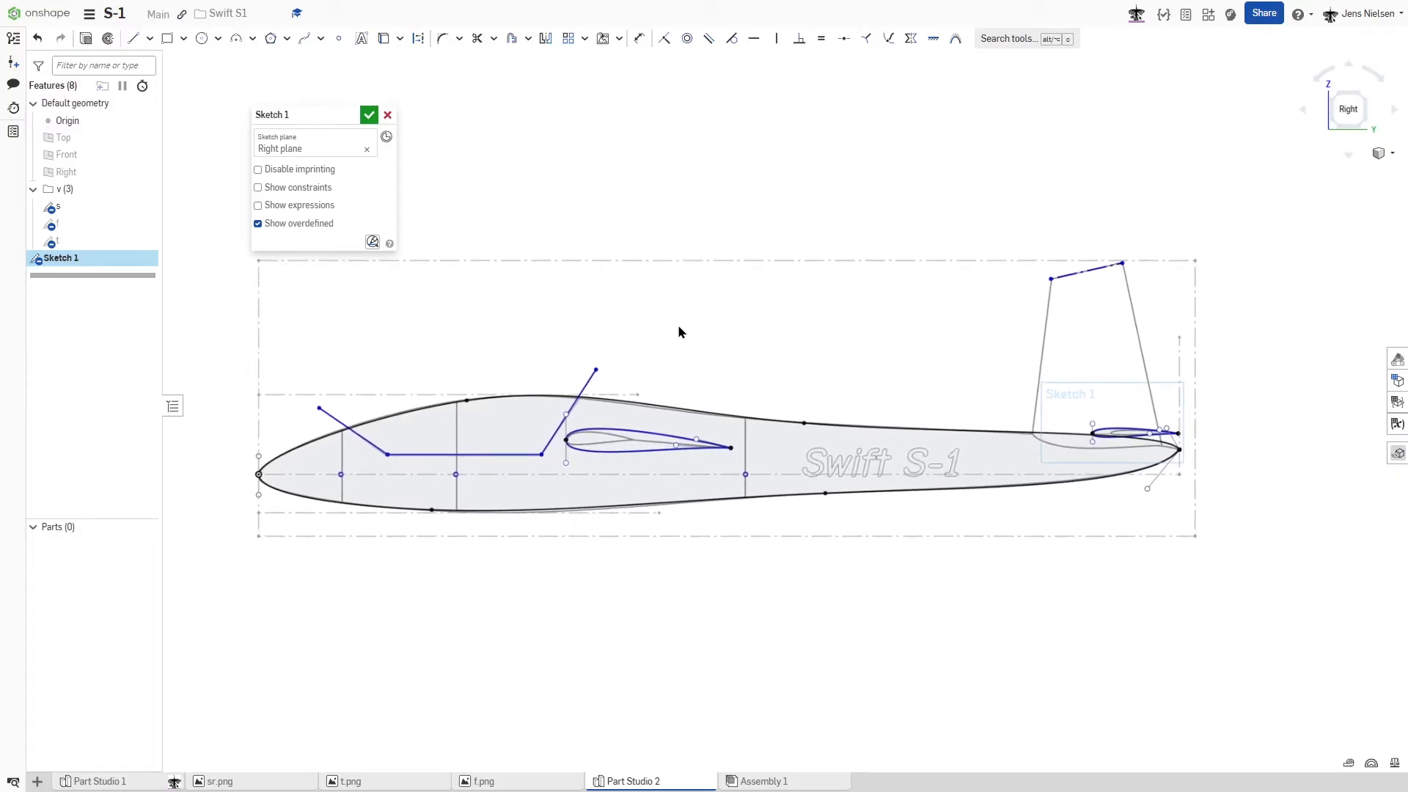
pyautogui.click(370, 115)
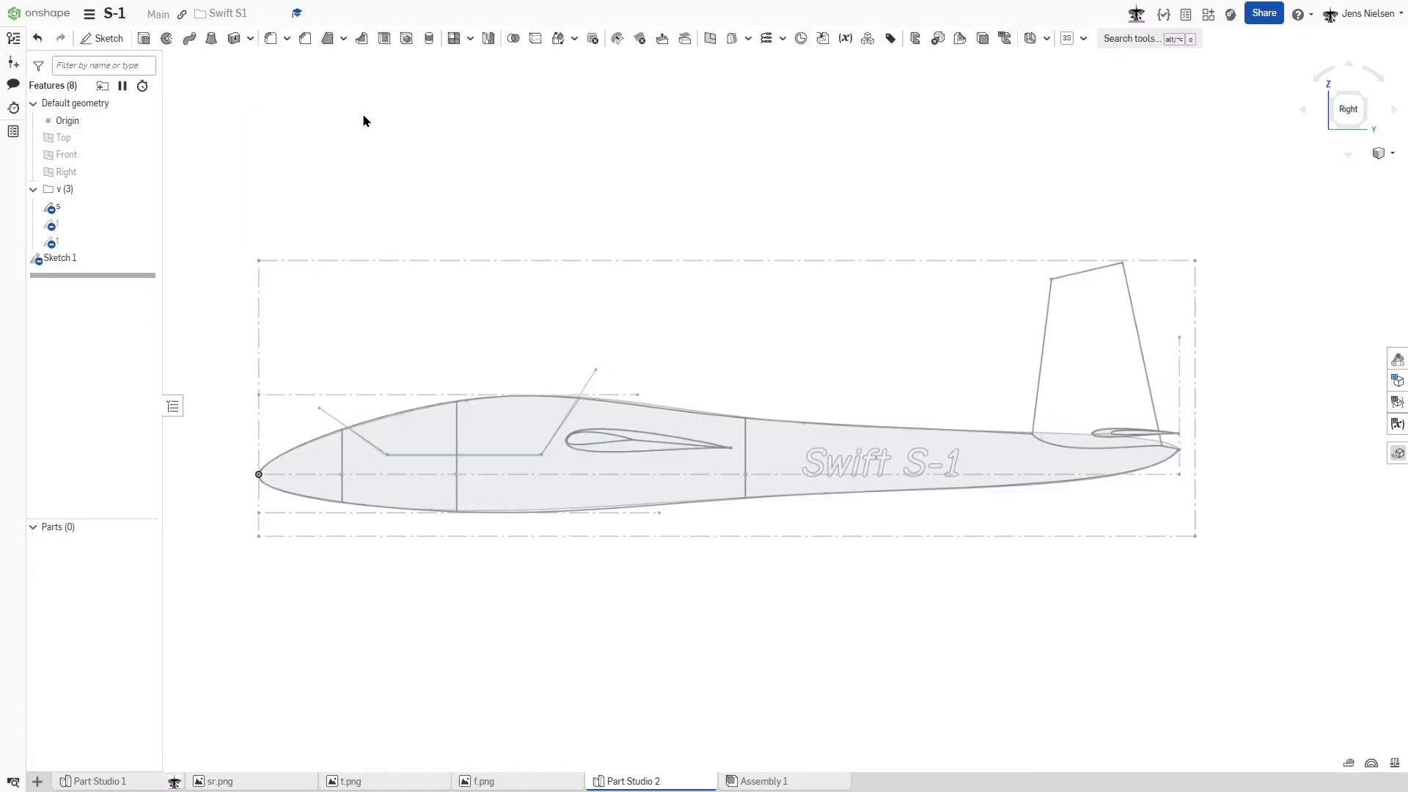
pyautogui.rightClick(65, 260)
pyautogui.click(105, 270)
pyautogui.write('s')
pyautogui.press('Return')
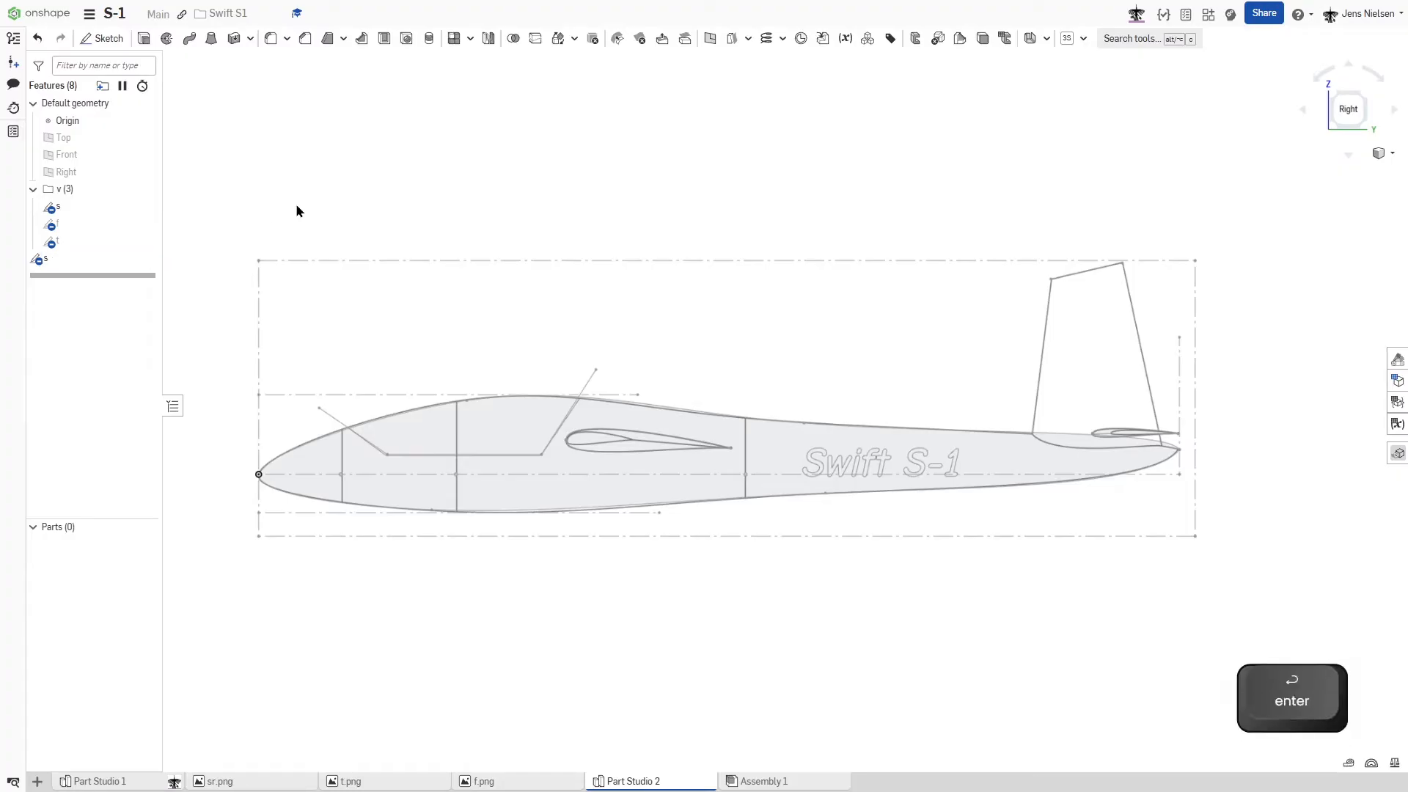
# - Show the top-view reference sketch t and hide the side-view reference sketch s in folder v
pyautogui.scroll(-2, 296, 205)
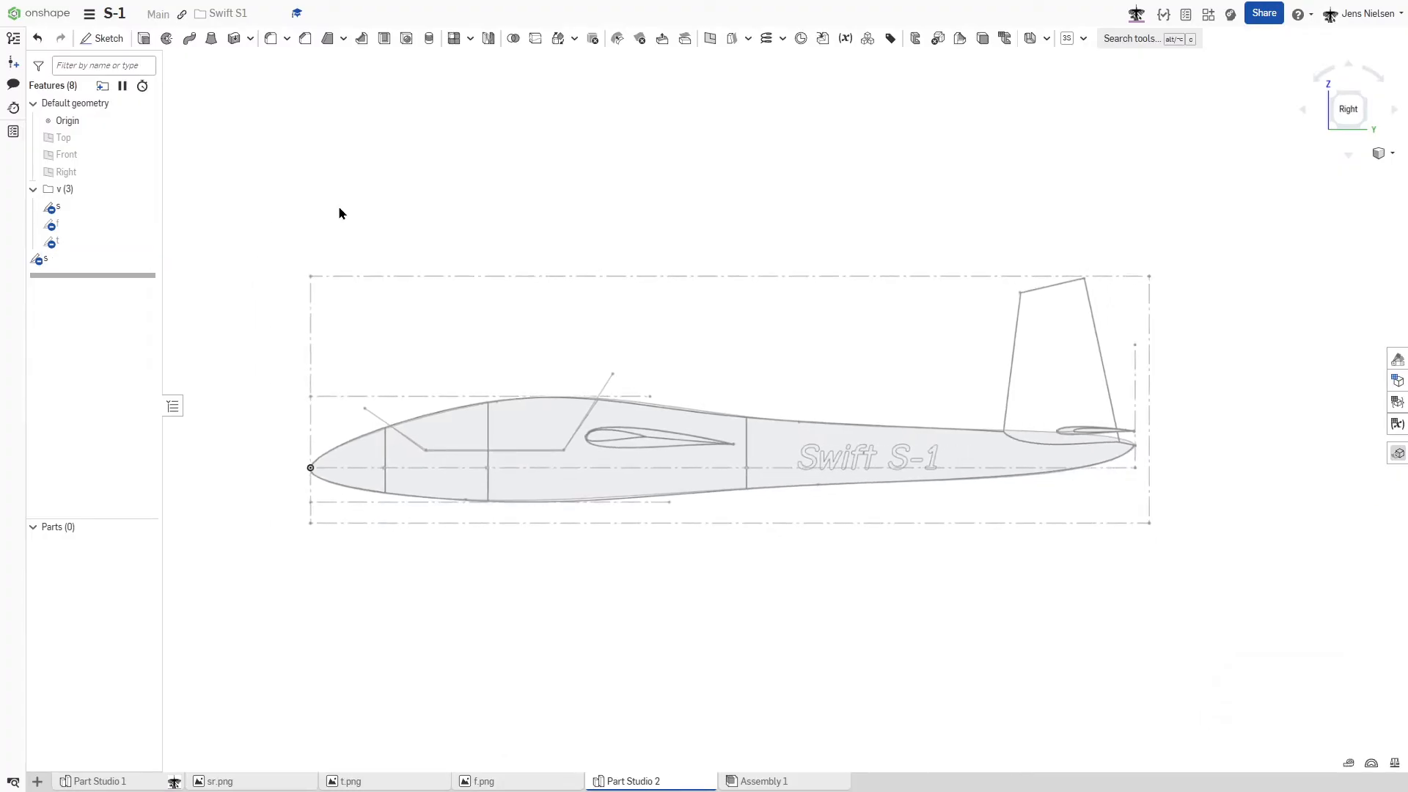
pyautogui.hotkey('shift', '7')
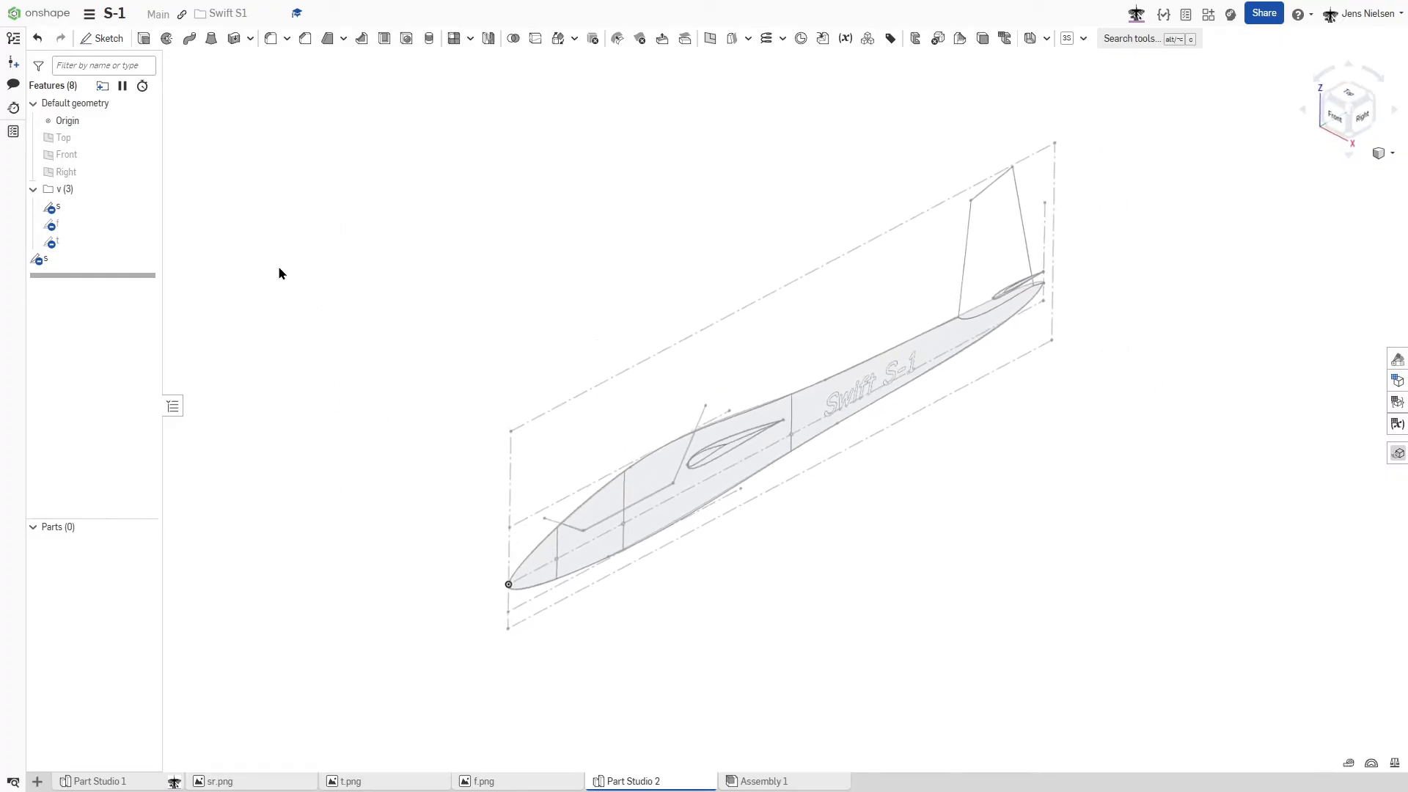
pyautogui.click(144, 242)
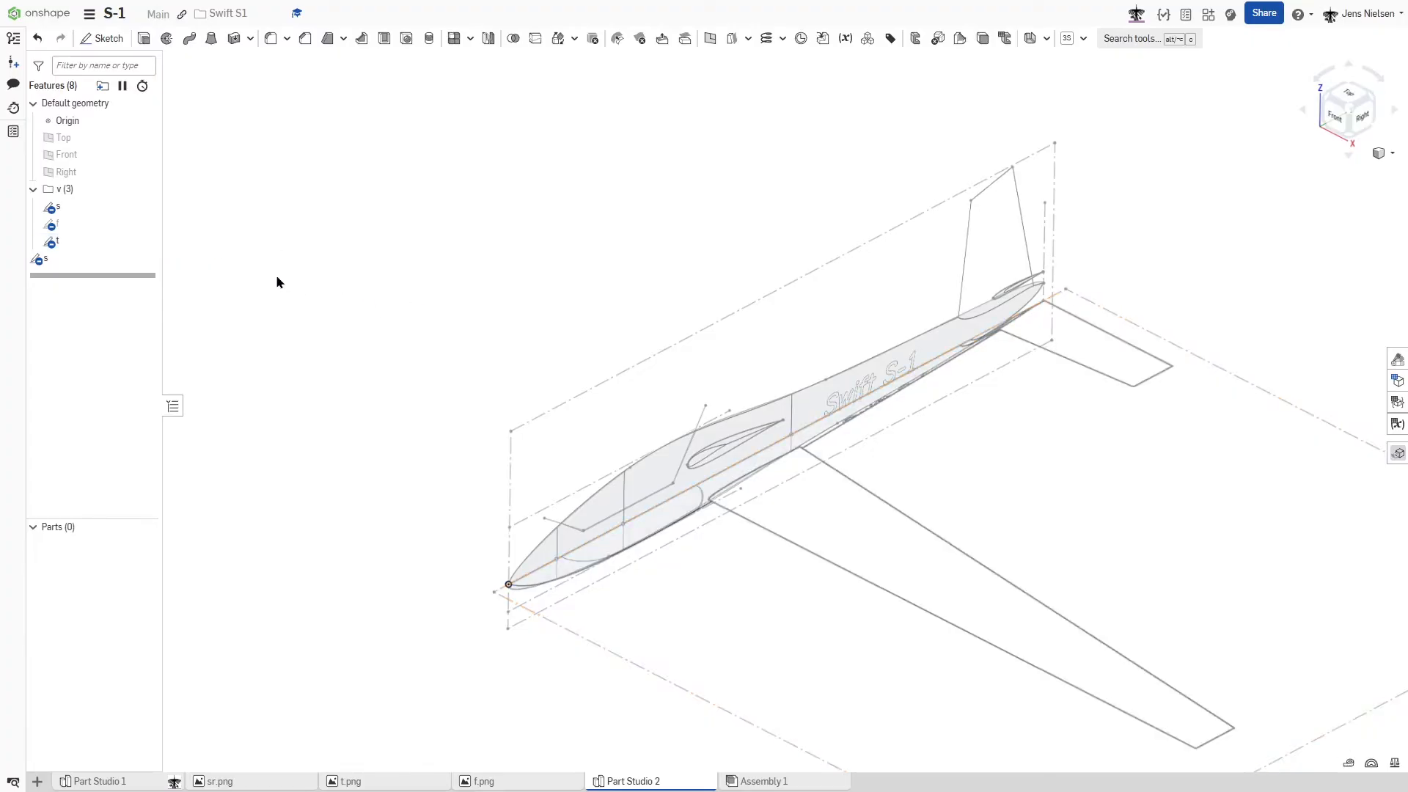
pyautogui.click(144, 207)
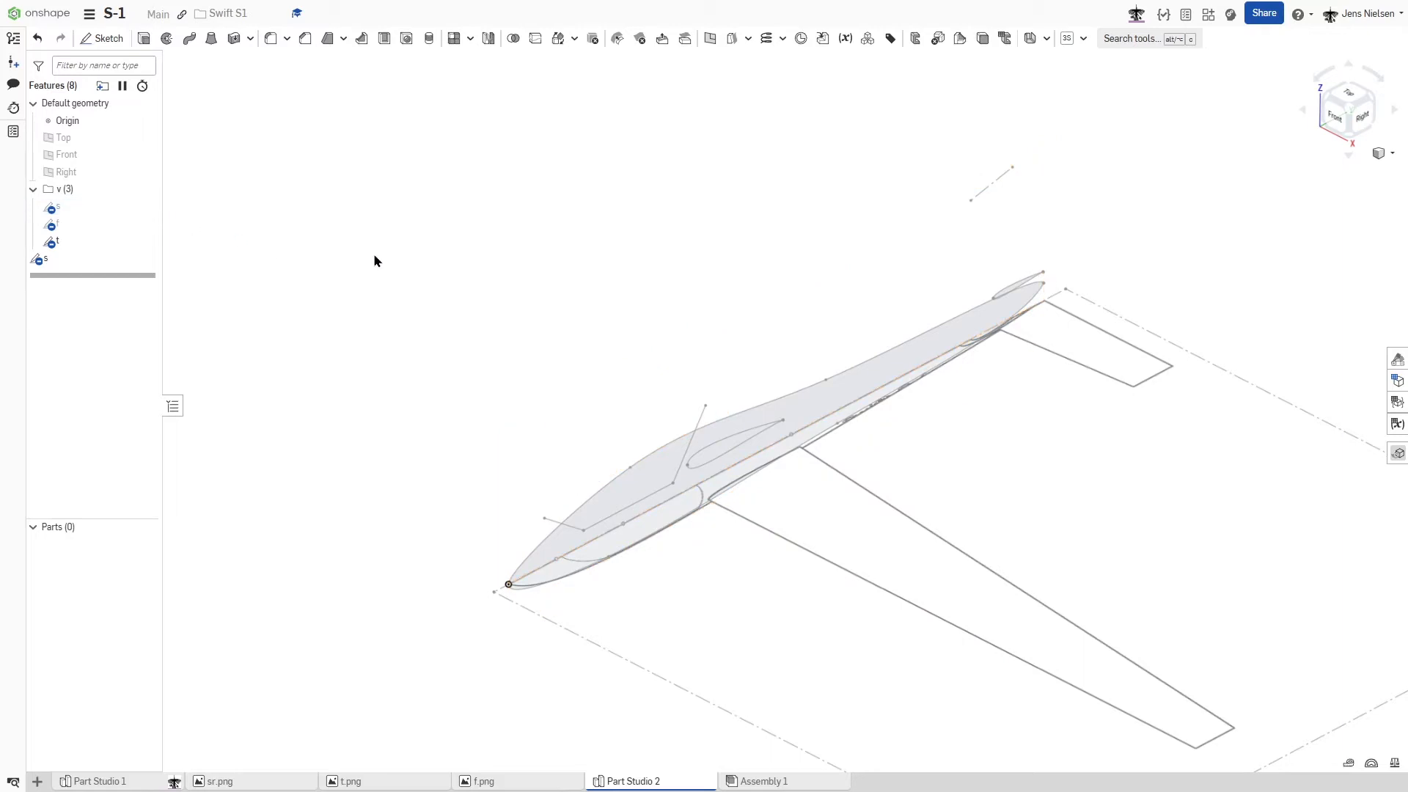
# - Create a 3D fit spline through the fuselage's tail vertex and nose vertex in the side-view sketch
pyautogui.moveTo(427, 260); pyautogui.dragTo(456, 252, button='right')
pyautogui.hotkey('shift', '7')
pyautogui.scroll(4, 615, 361)
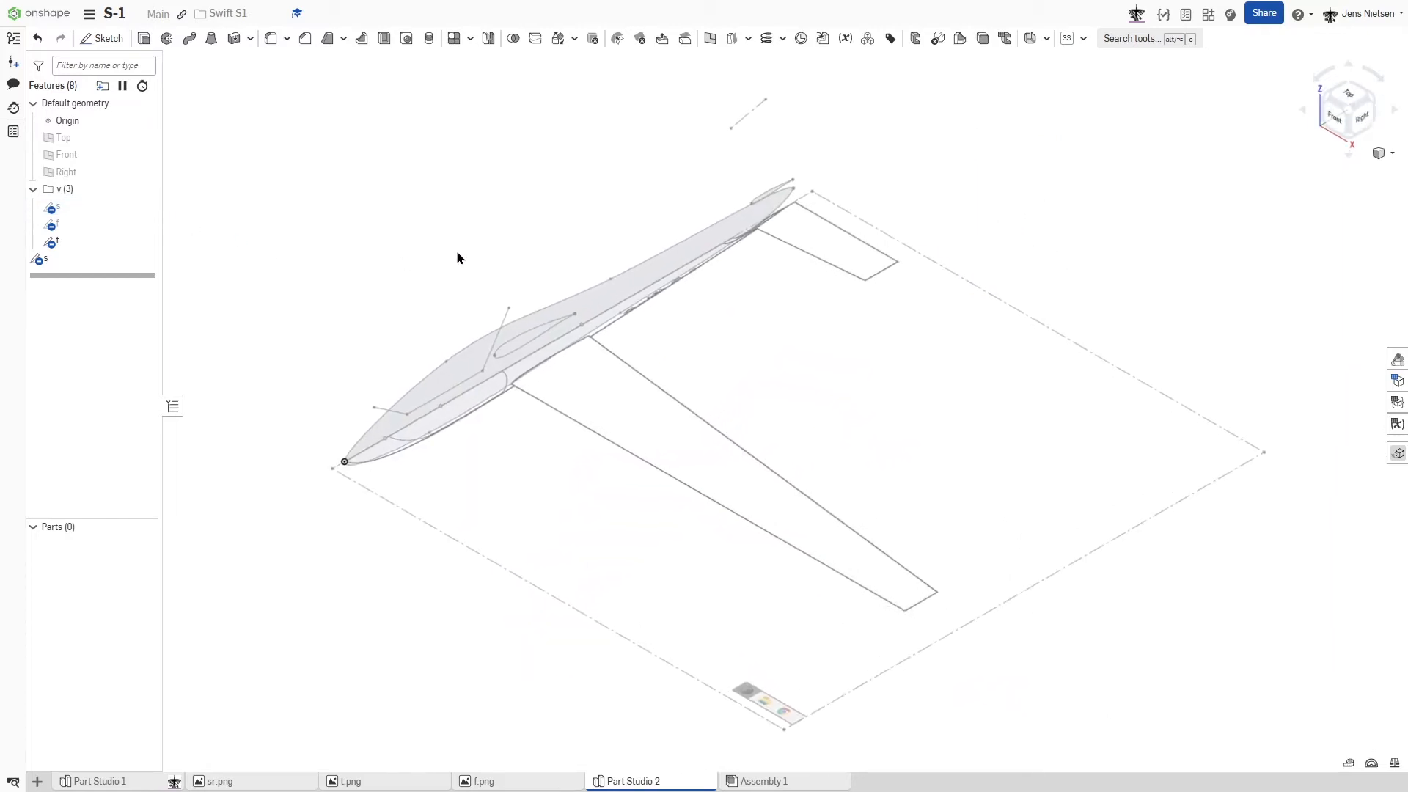
pyautogui.scroll(3, 555, 147)
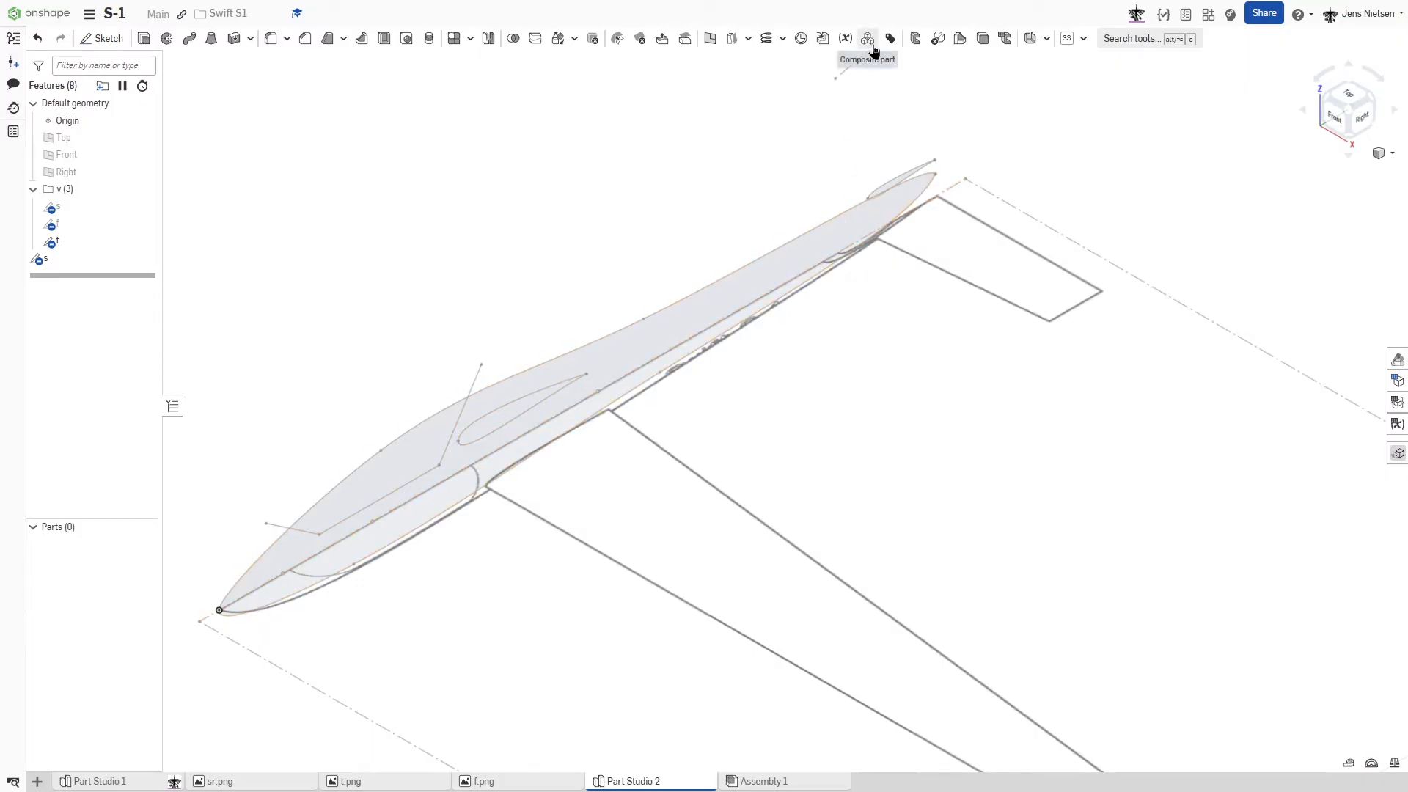
pyautogui.click(783, 41)
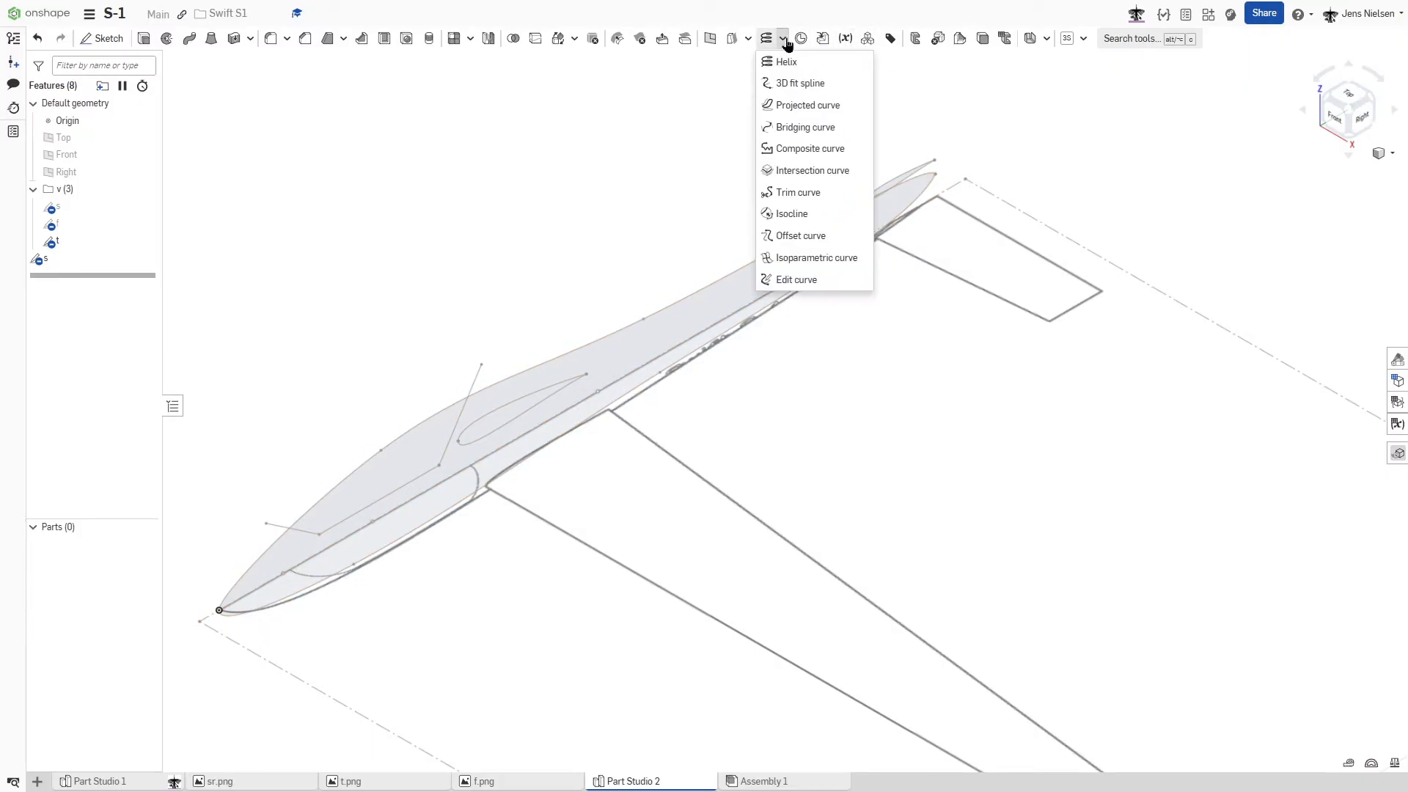
pyautogui.click(800, 84)
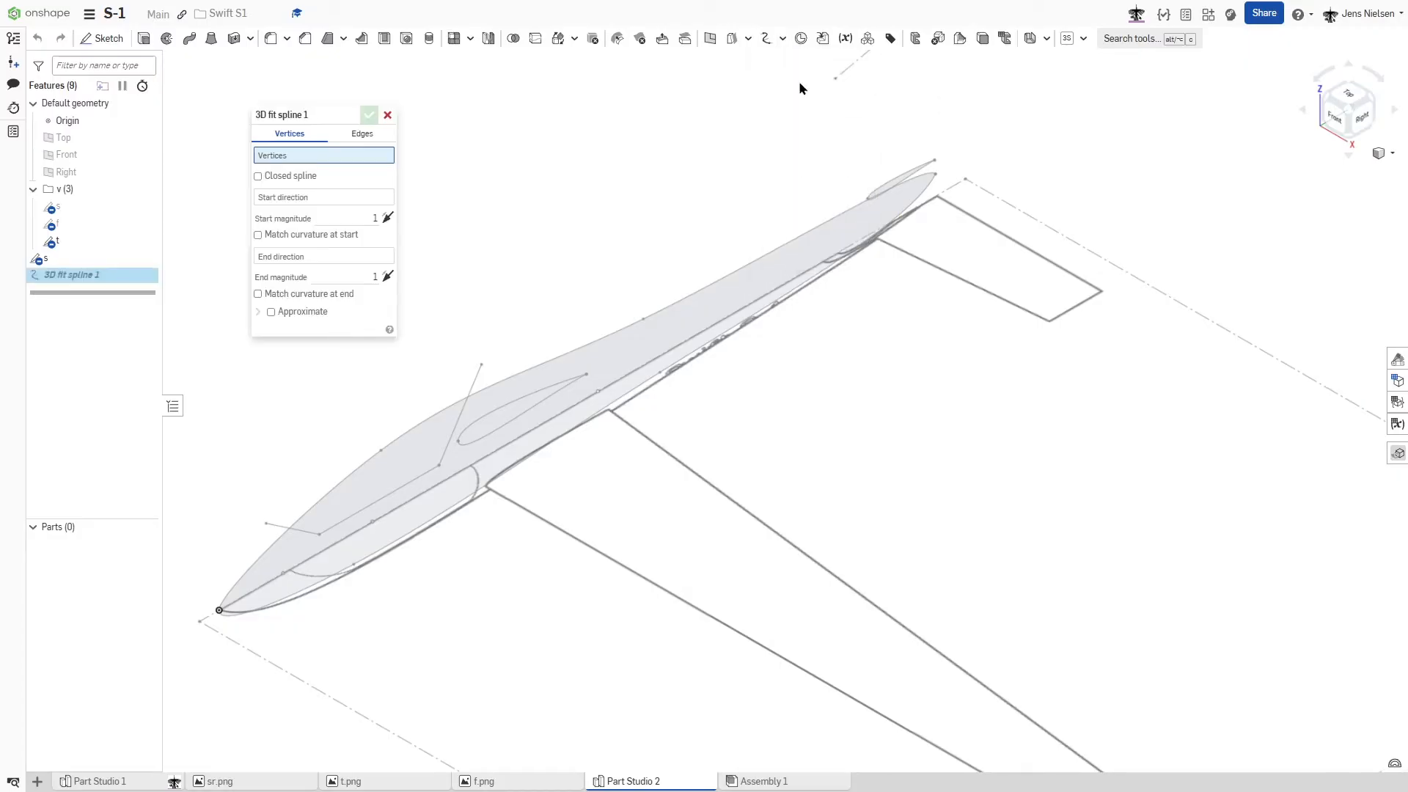
pyautogui.click(936, 176)
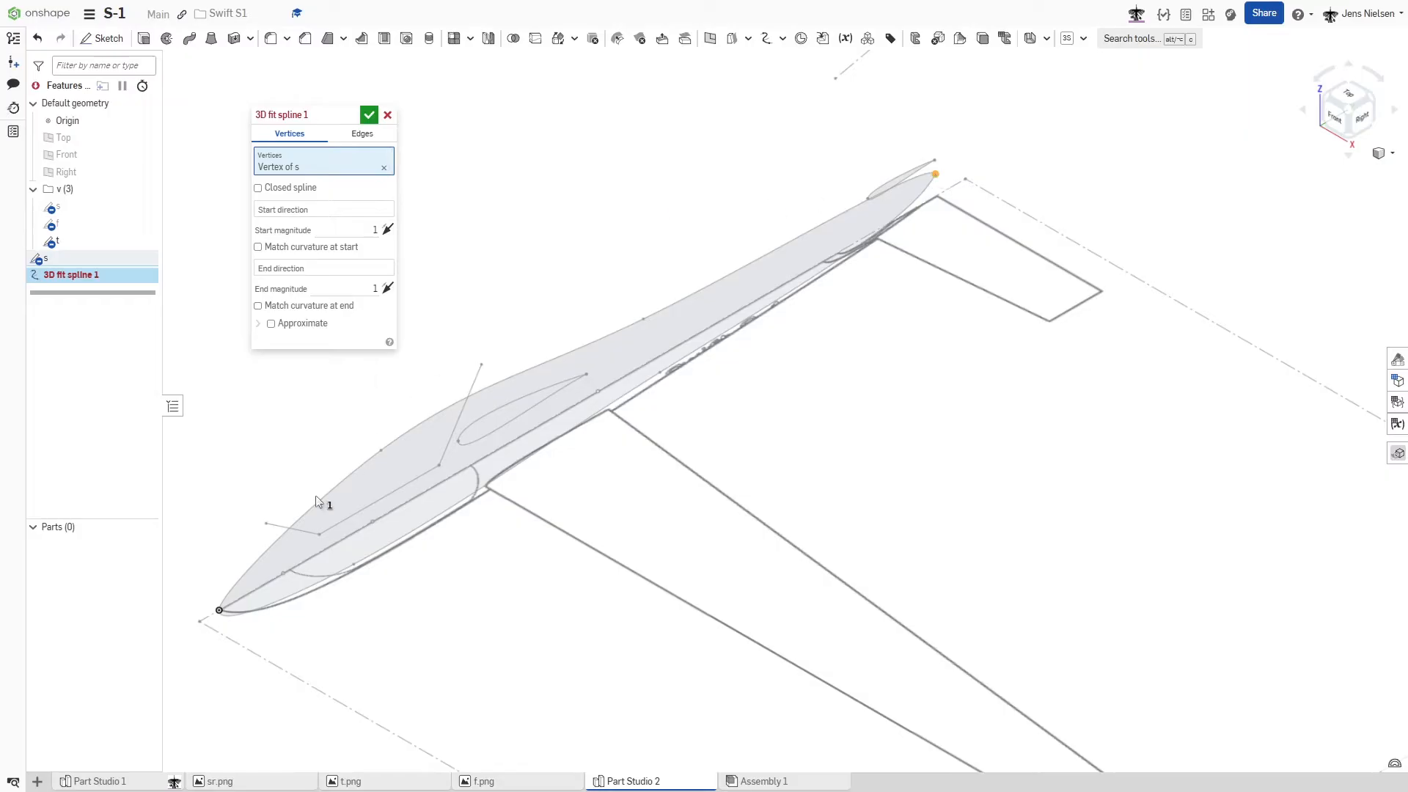
pyautogui.click(218, 611)
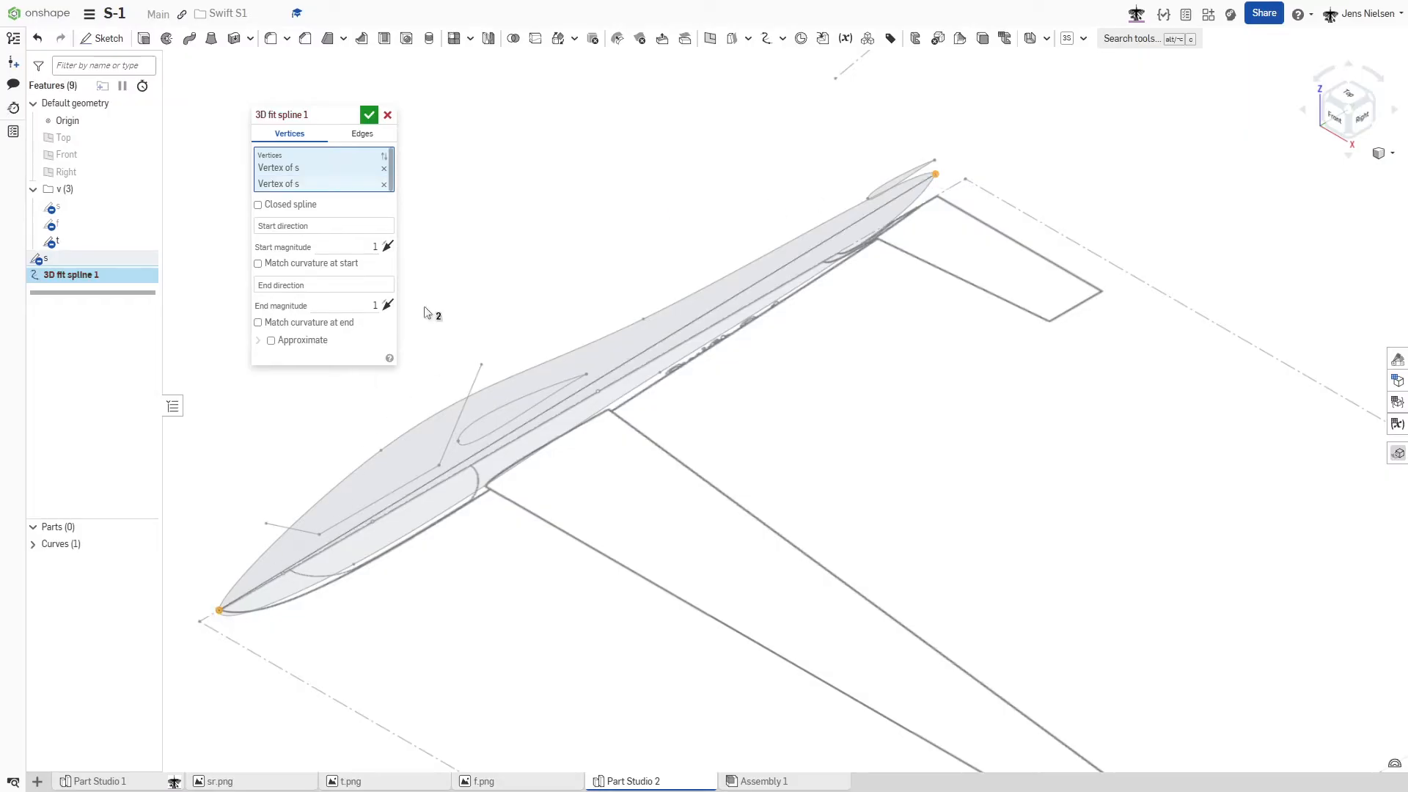
pyautogui.click(368, 114)
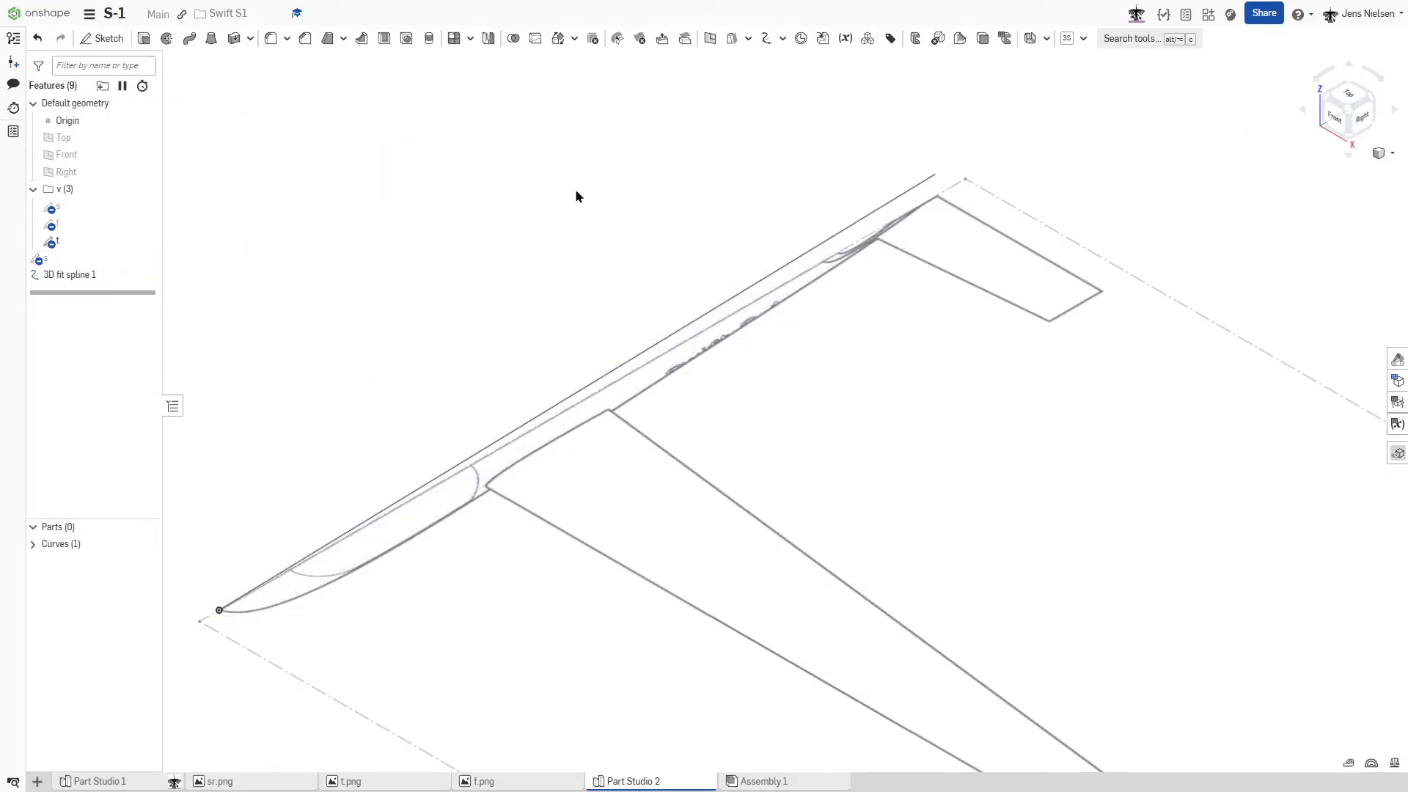
# - Add an Edit curve feature on the straight tail-to-nose 3D fit spline
pyautogui.scroll(-2, 600, 204)
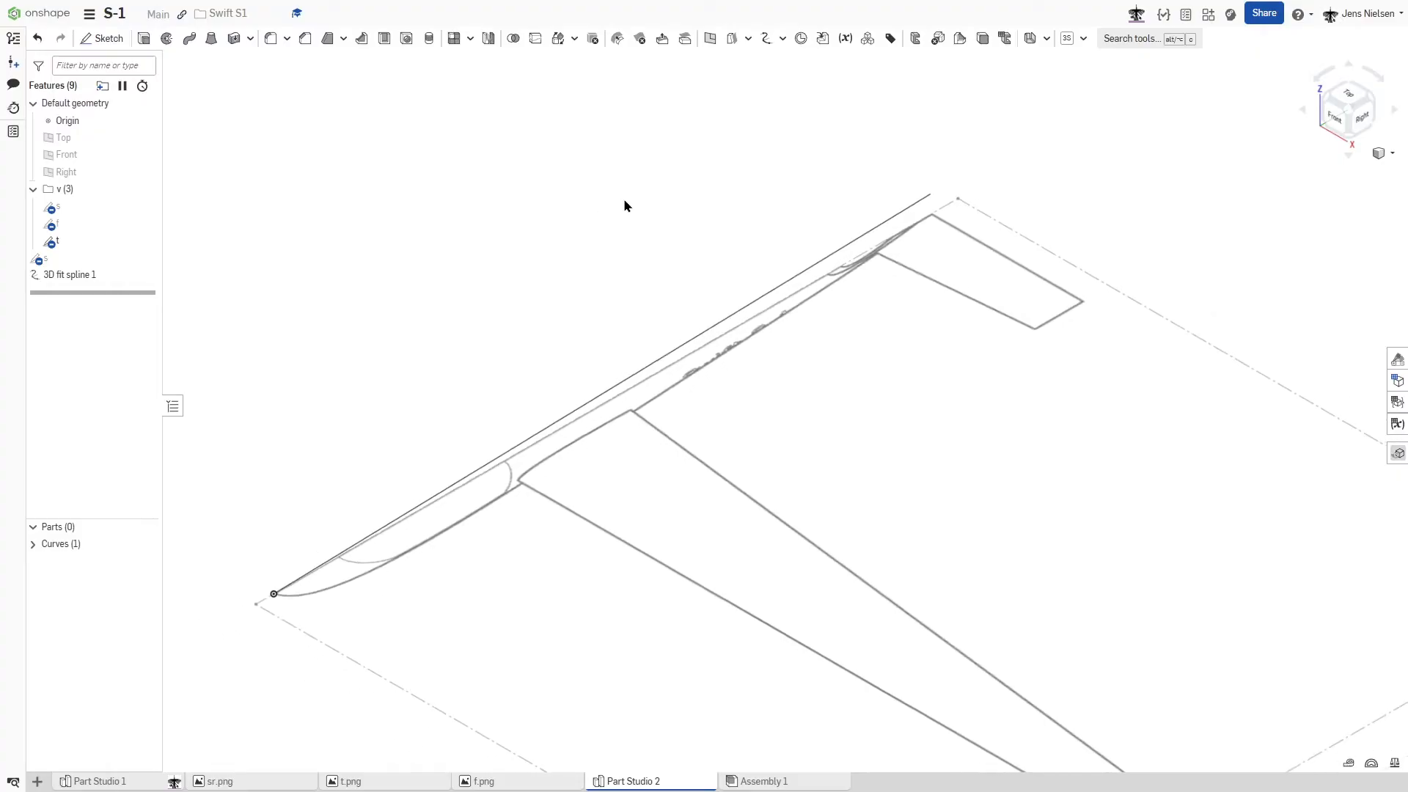
pyautogui.hotkey('shift', '5')
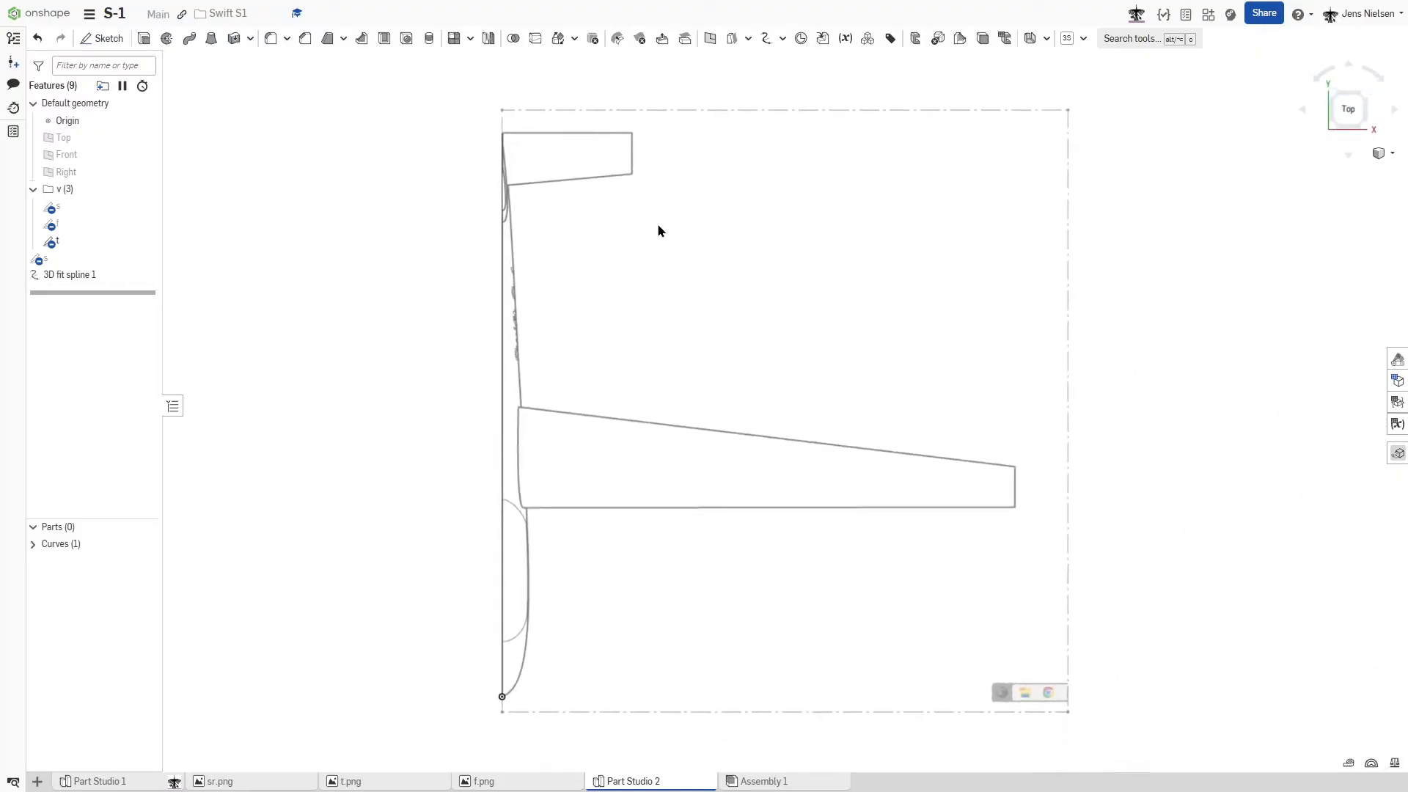
pyautogui.hotkey('shift', '5')
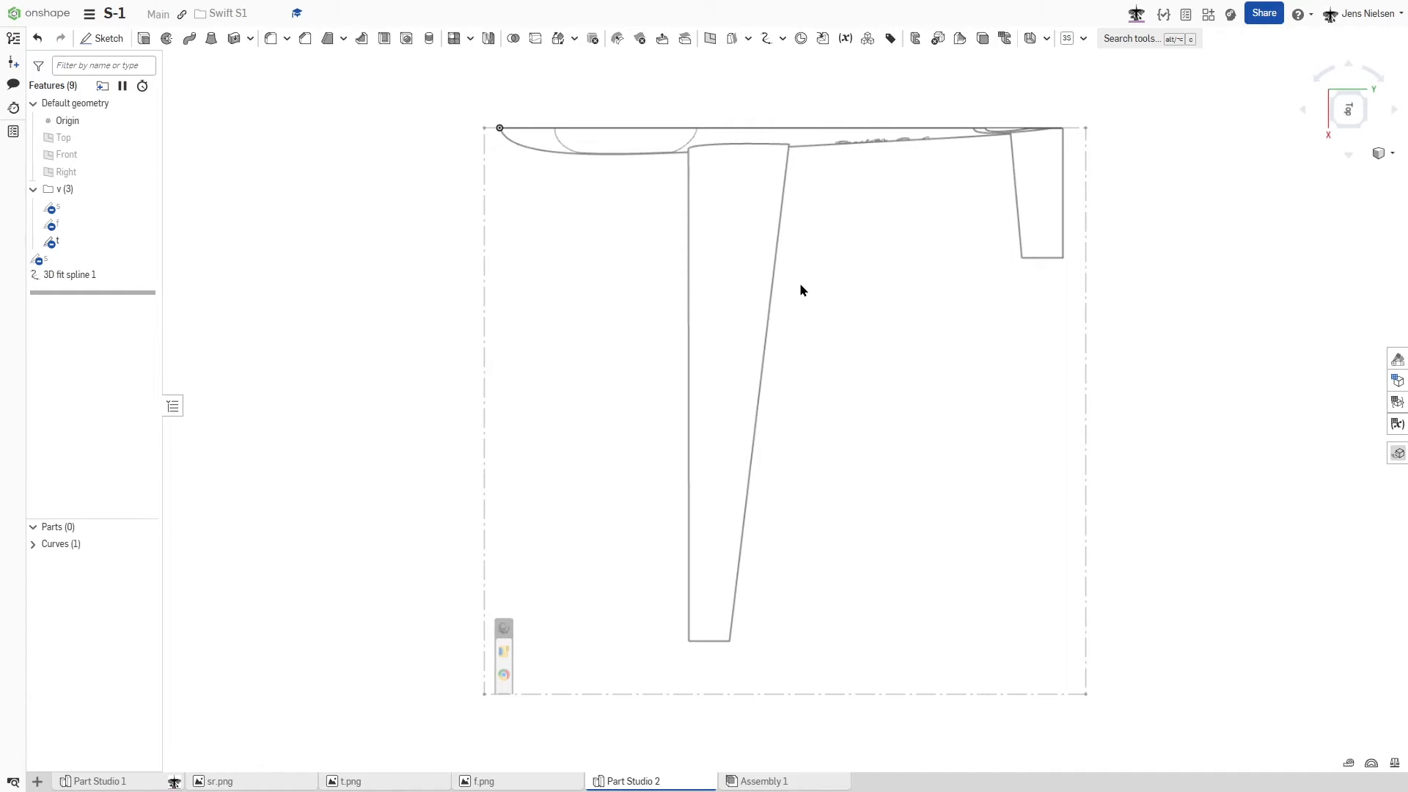
pyautogui.scroll(5, 855, 319)
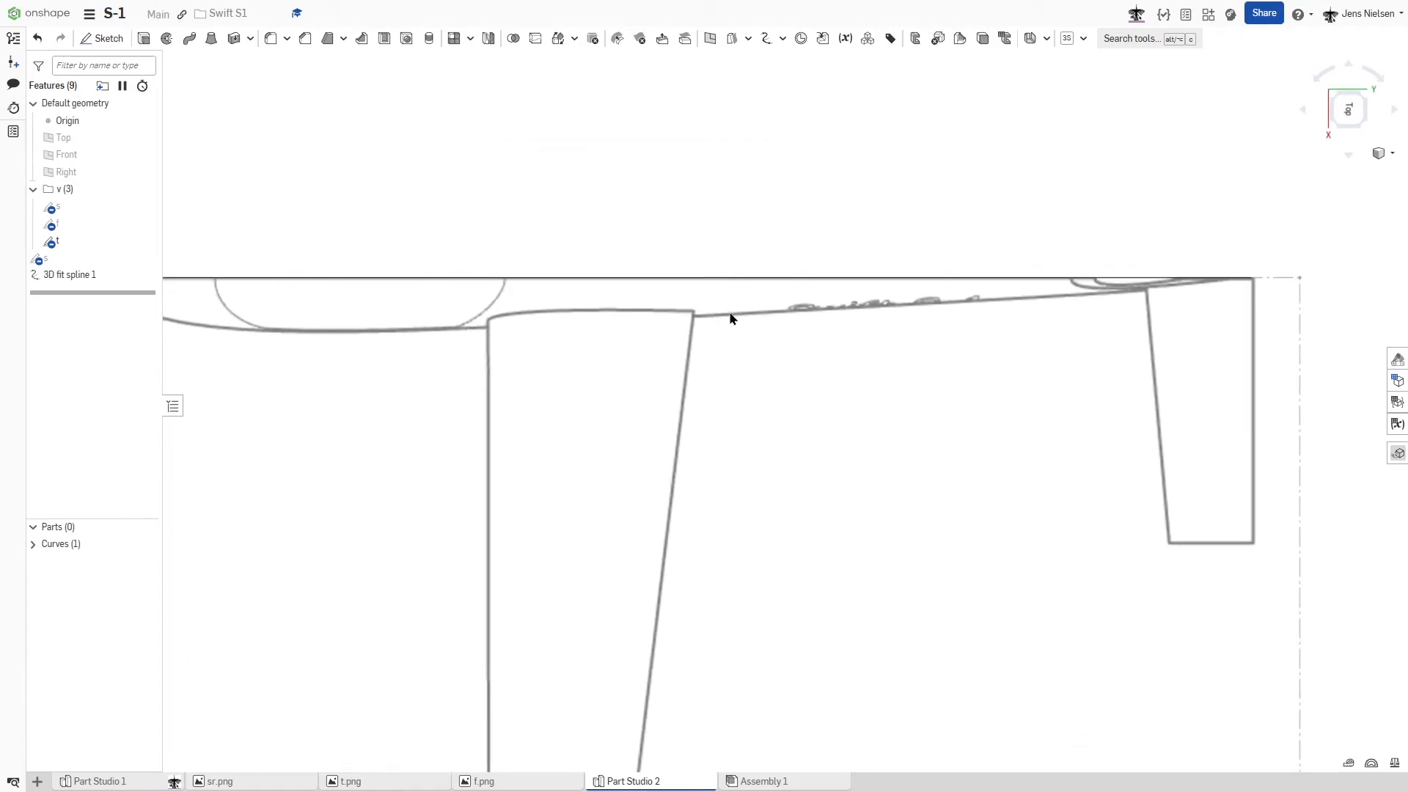
pyautogui.scroll(-2, 189, 334)
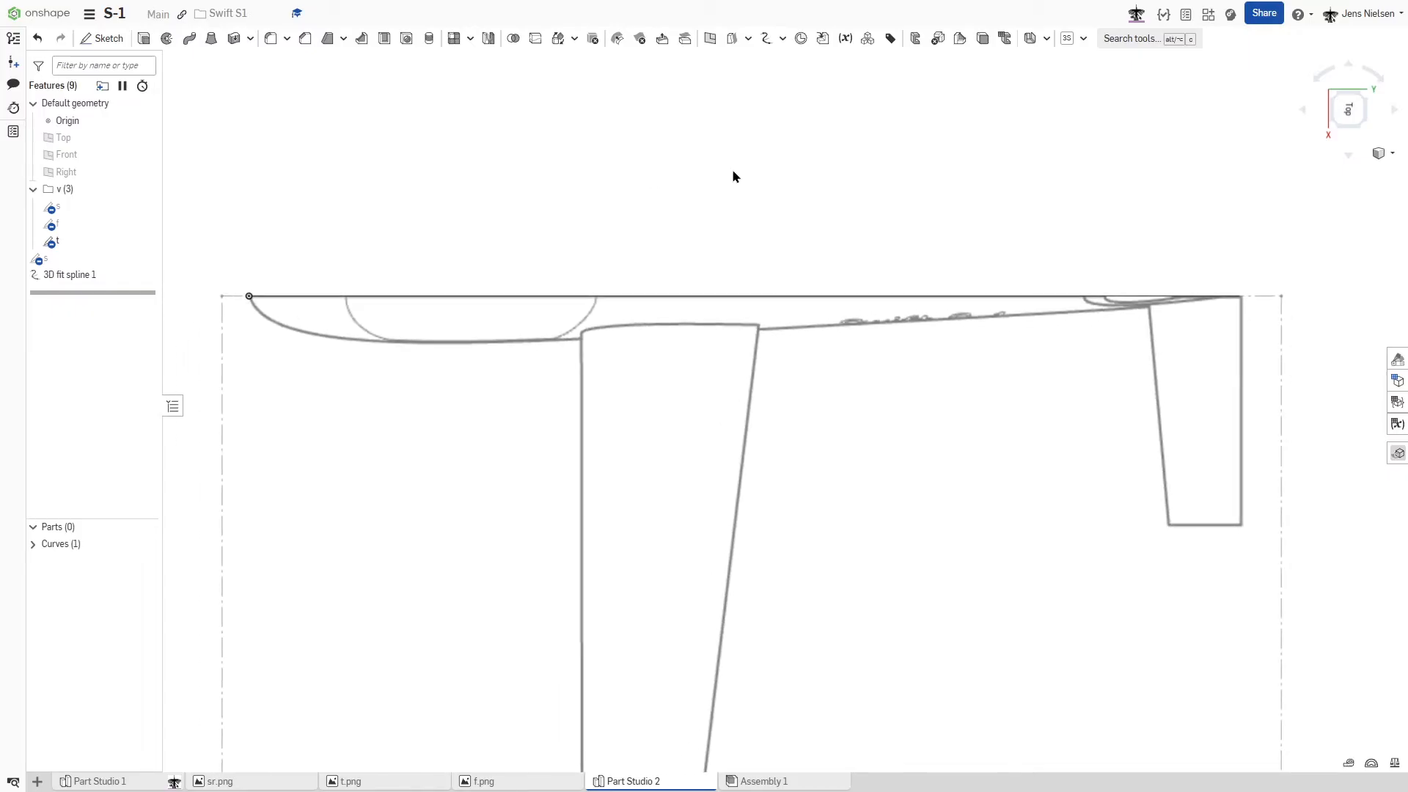
pyautogui.click(782, 38)
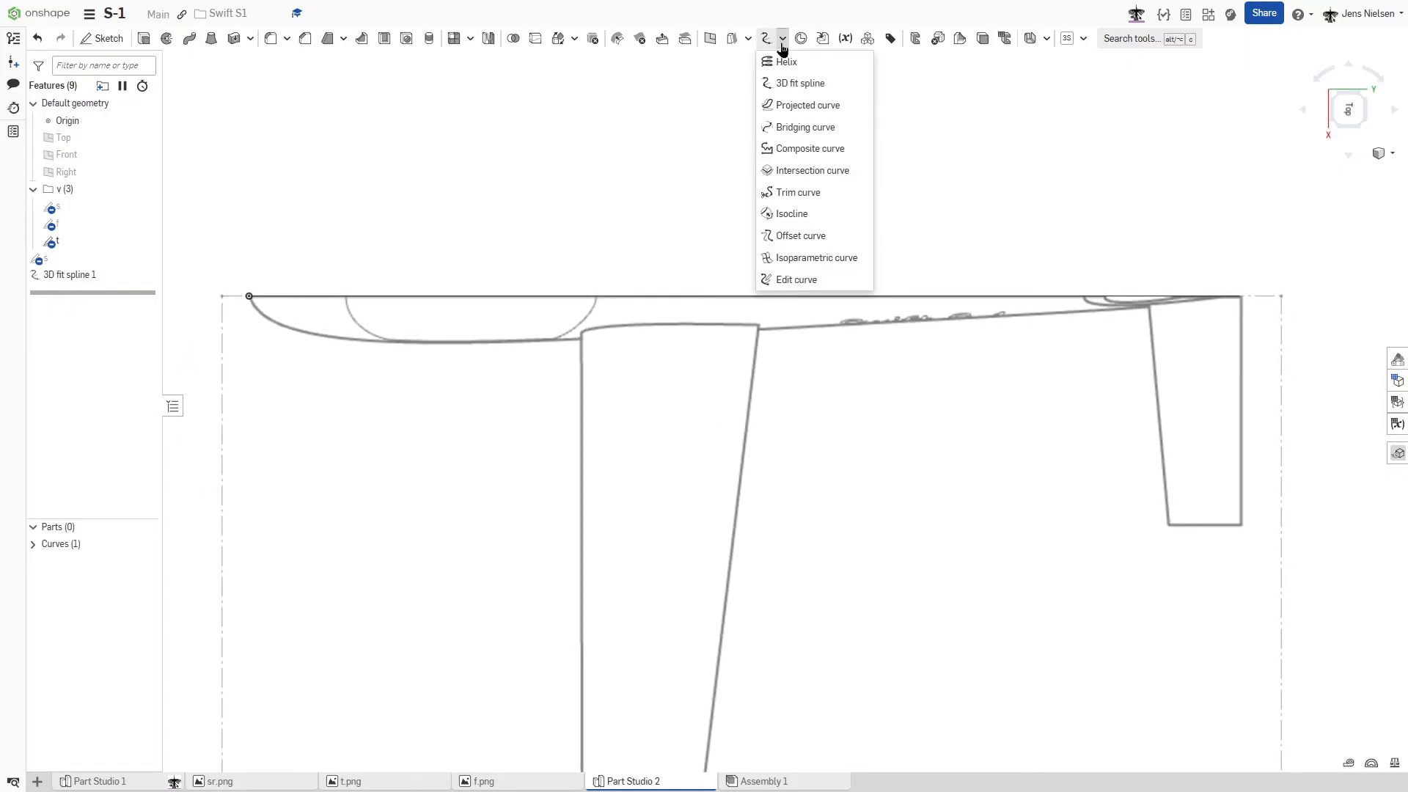
pyautogui.click(799, 279)
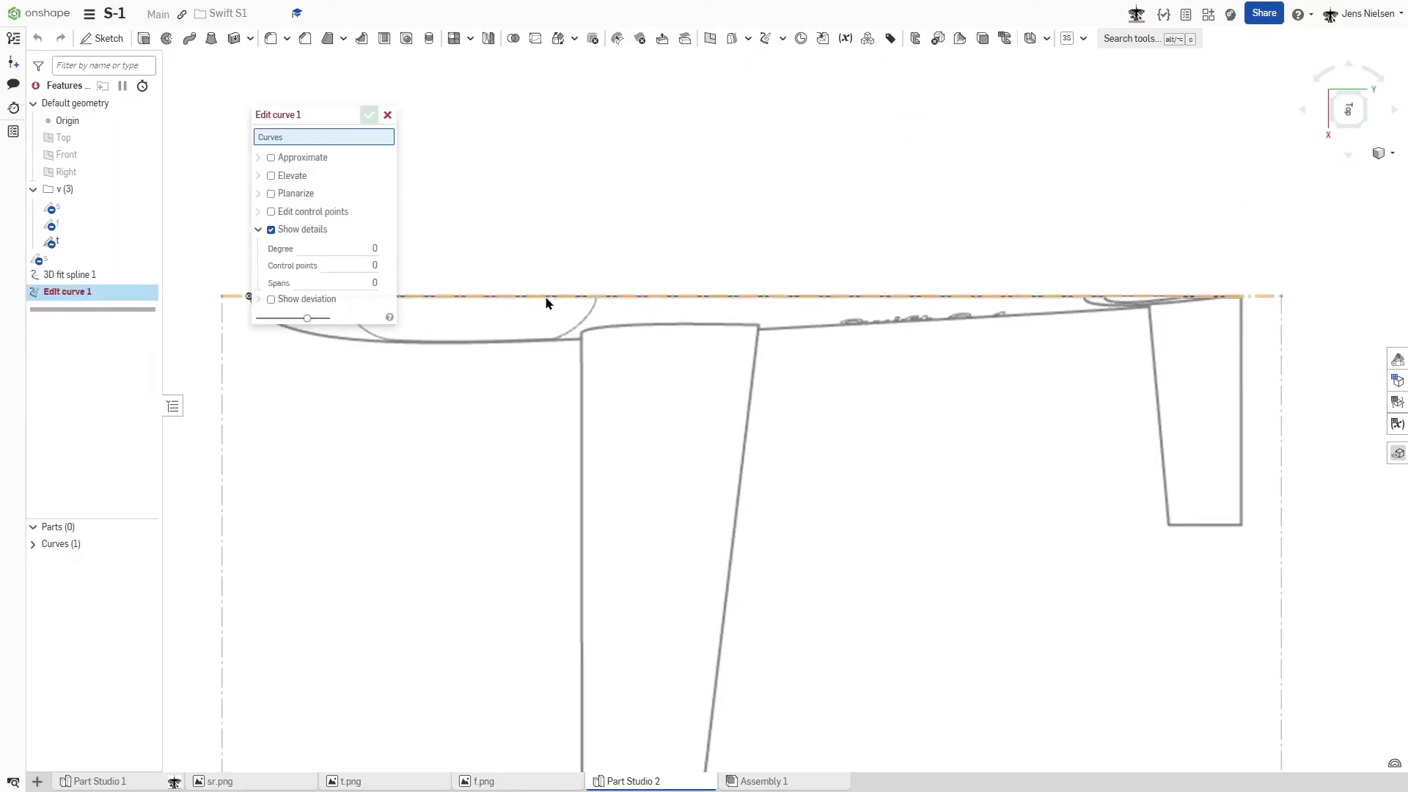
pyautogui.click(32, 544)
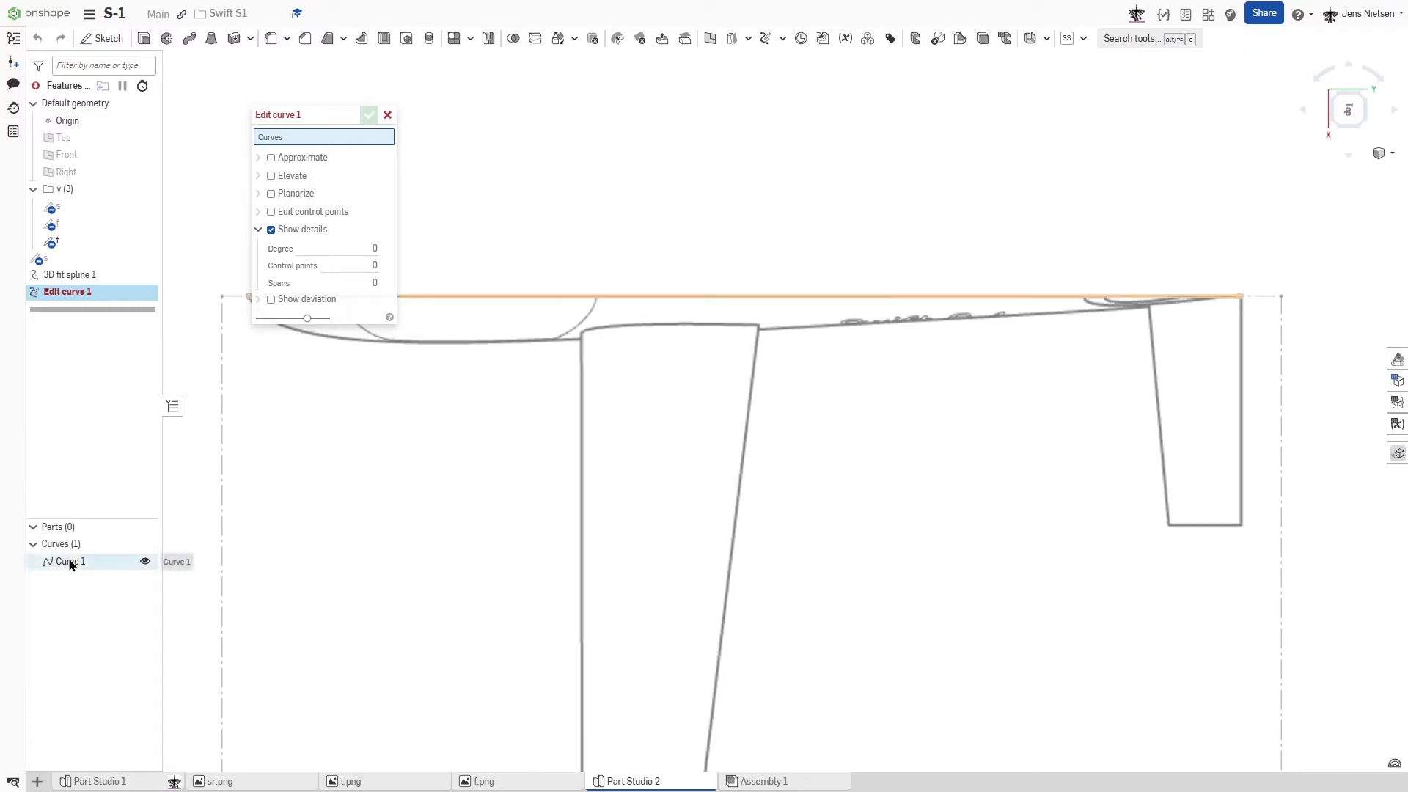
pyautogui.click(69, 561)
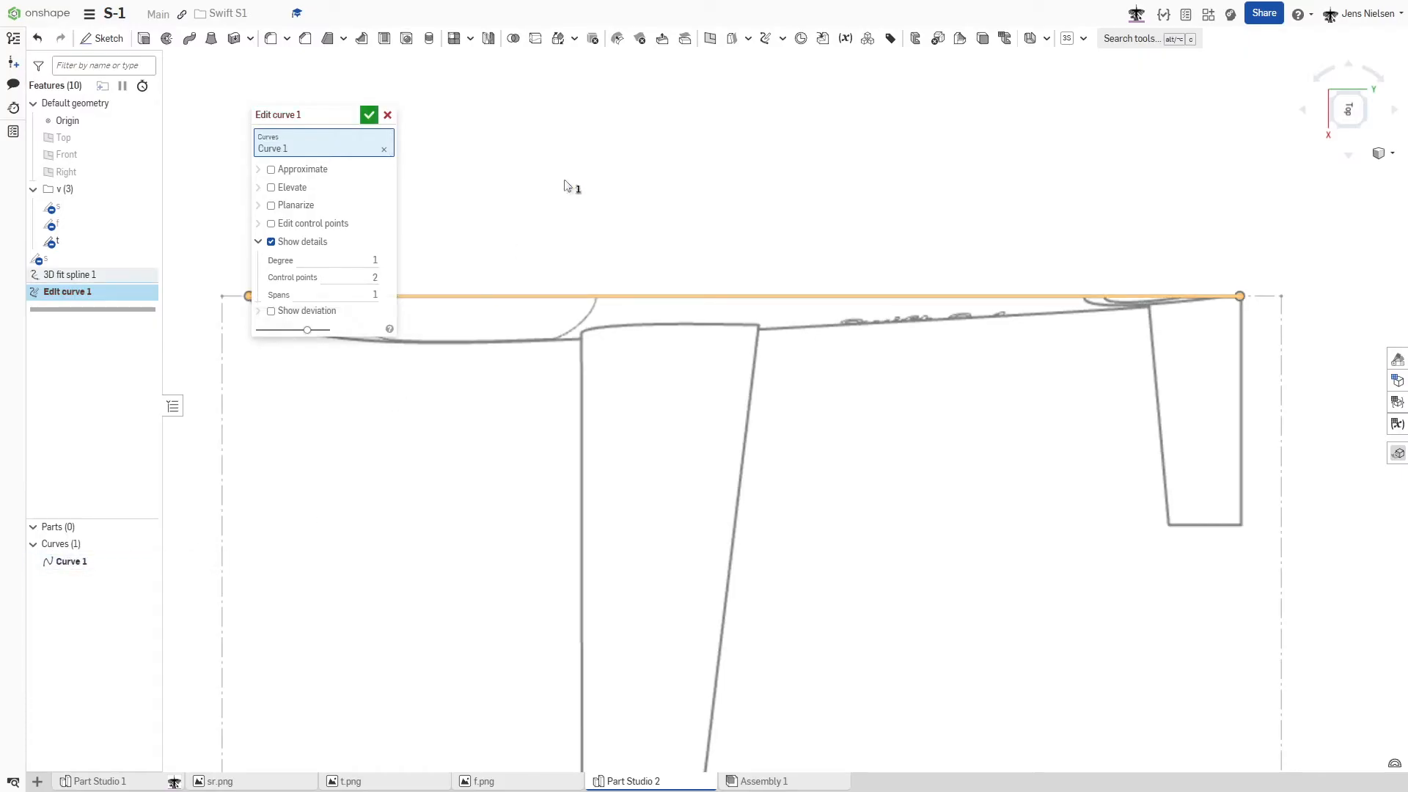
# - Approximate the edited curve with a target degree of 4 and enable editing of its control points
pyautogui.click(271, 169)
pyautogui.scroll(-3, 623, 200)
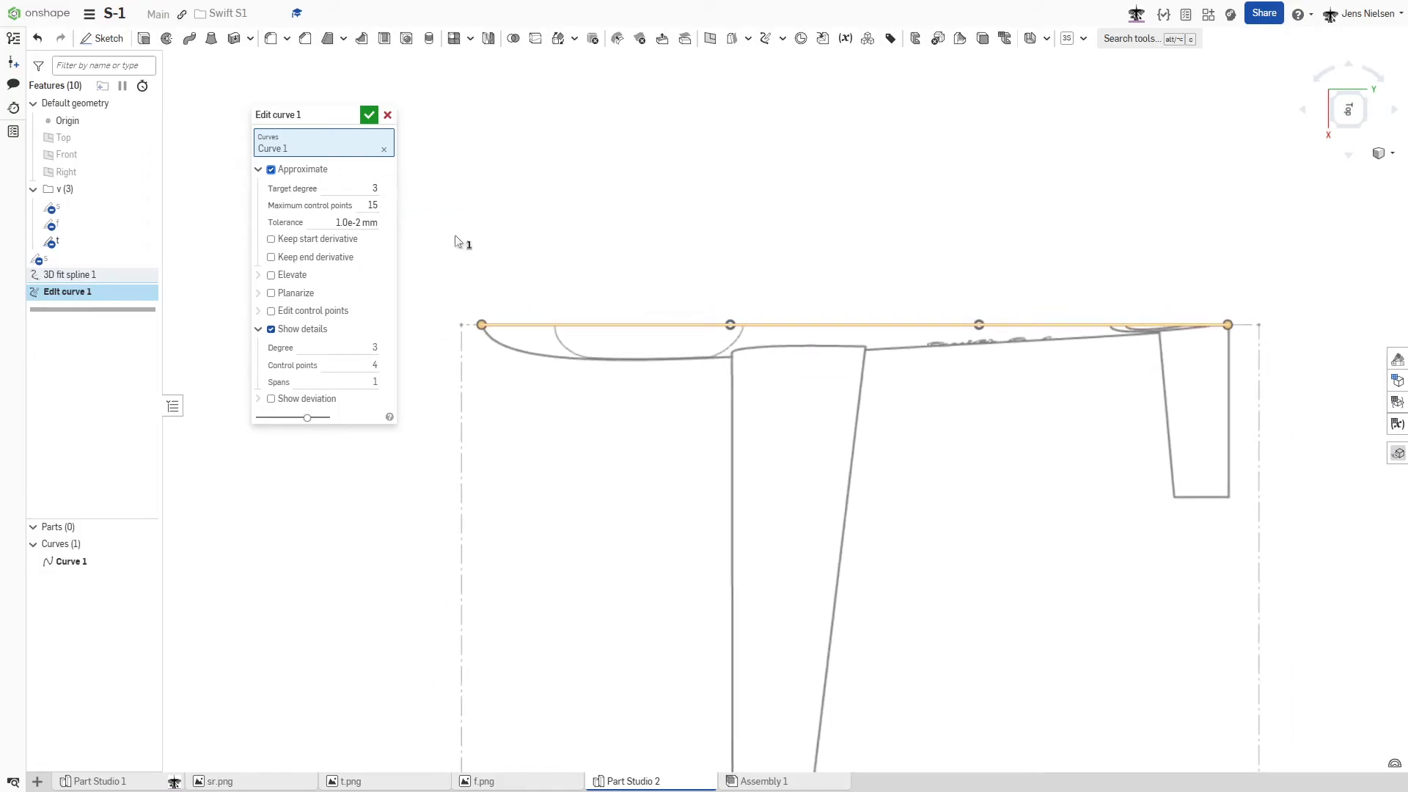
pyautogui.click(375, 187)
pyautogui.write('4')
pyautogui.press('Tab')
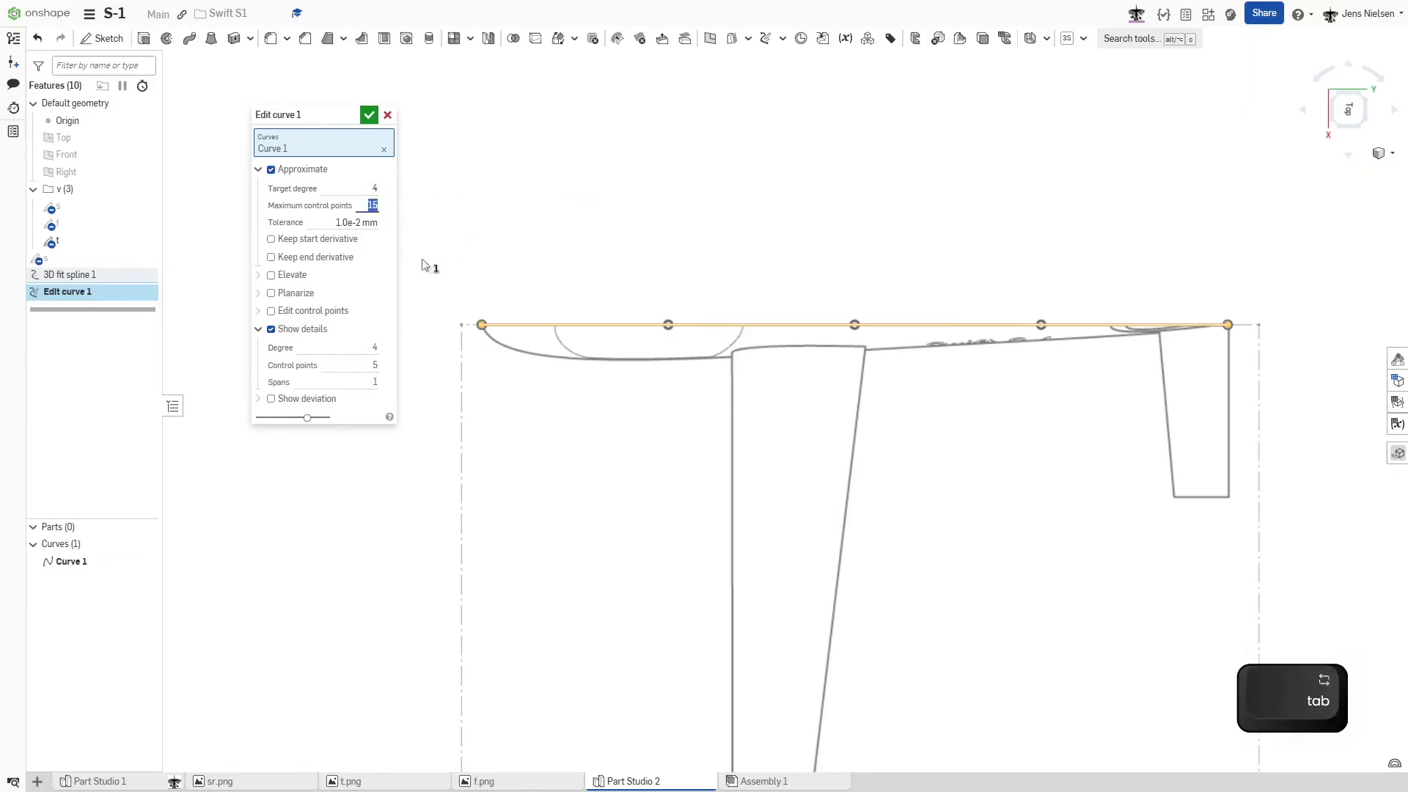
pyautogui.click(270, 311)
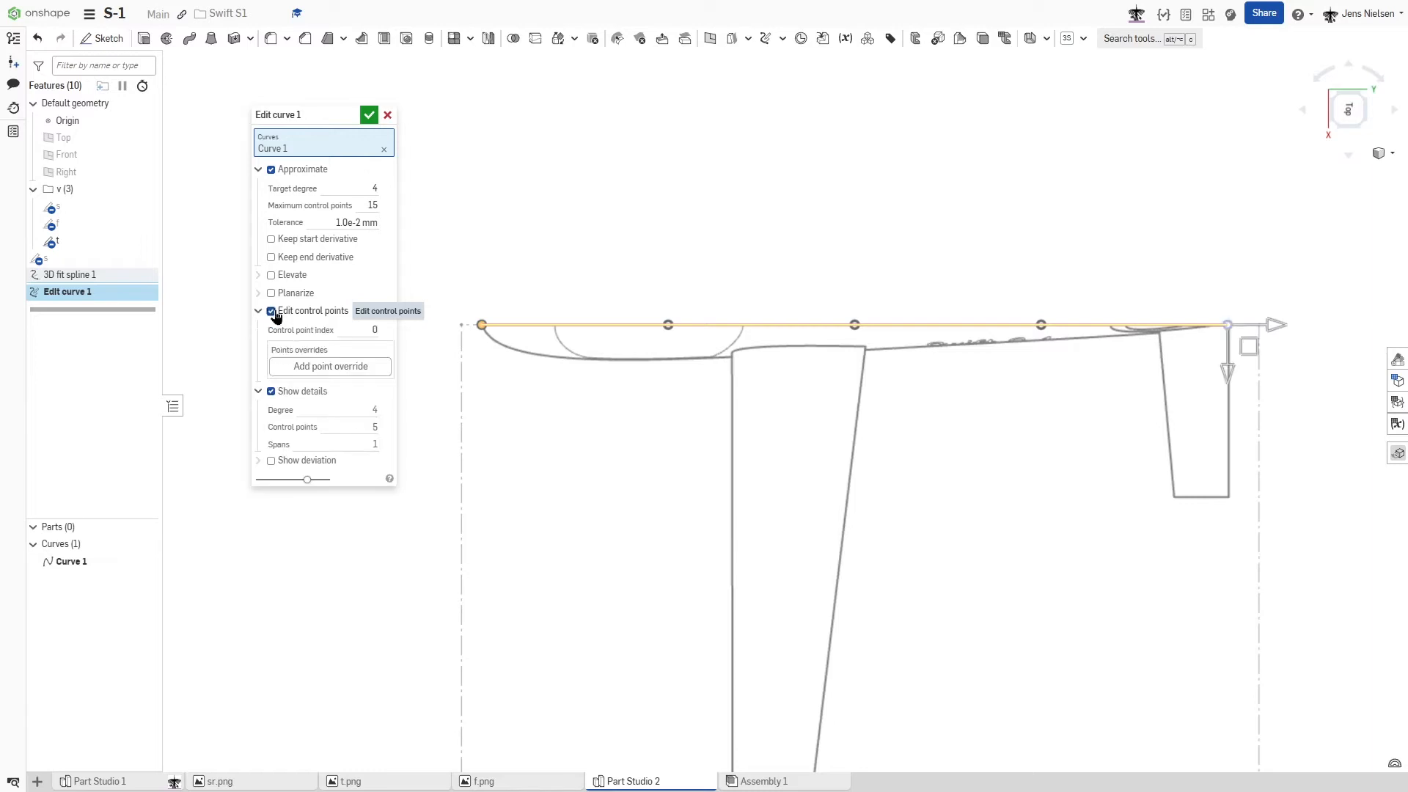
pyautogui.scroll(-2, 673, 245)
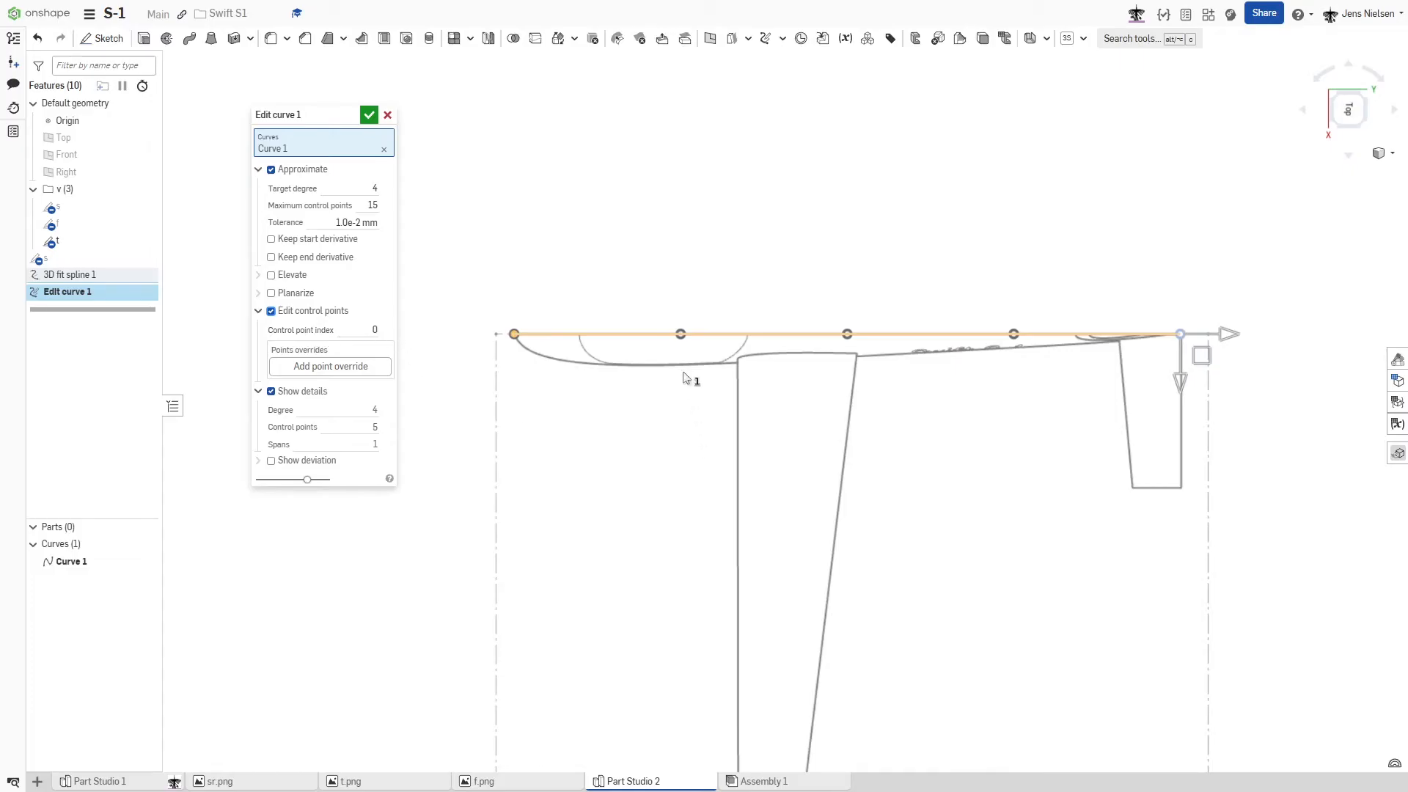
# - Offset control point 3 of the edited curve by about 720 mm in X and -1580 mm in Y to follow the nose outline
pyautogui.click(680, 335)
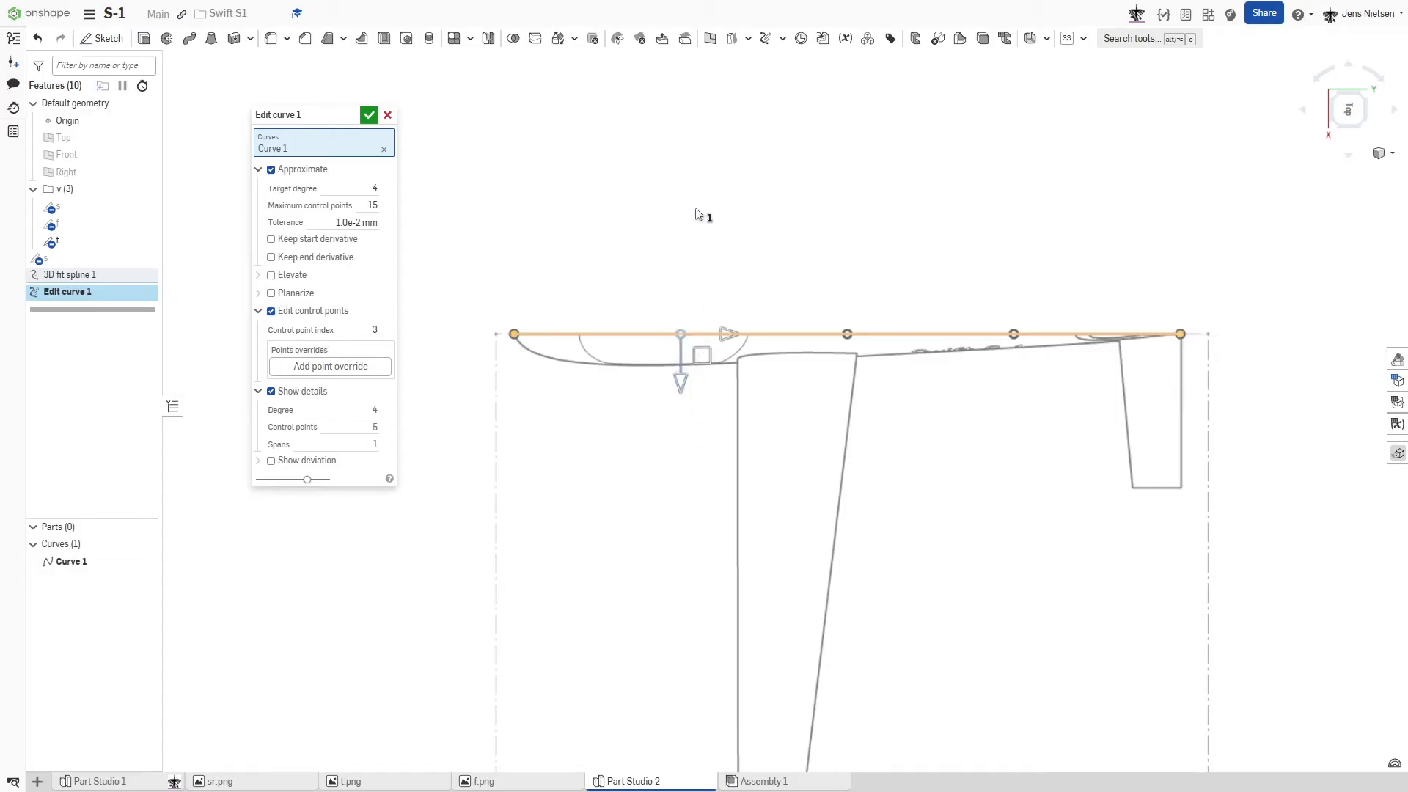
pyautogui.scroll(3, 698, 217)
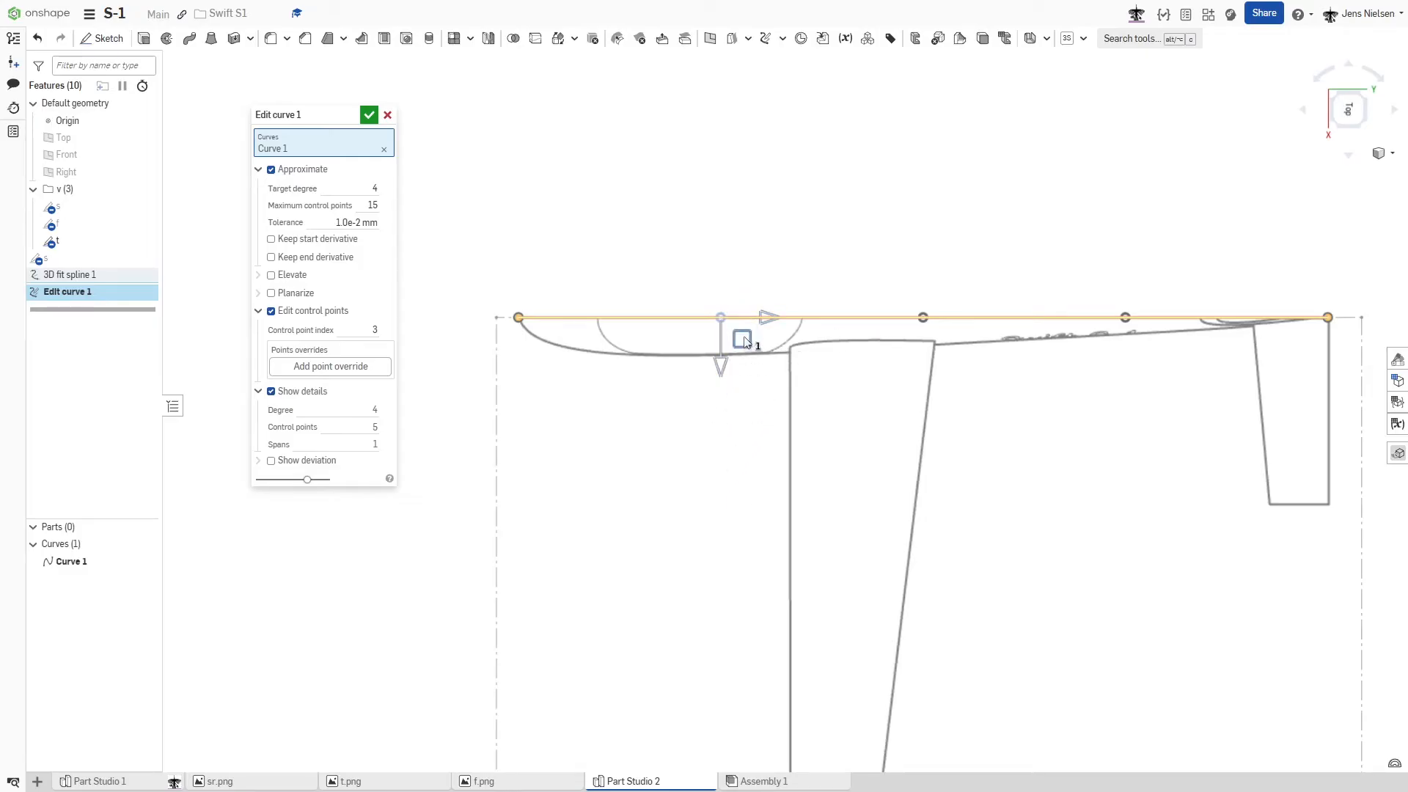
pyautogui.moveTo(744, 343); pyautogui.dragTo(559, 427)
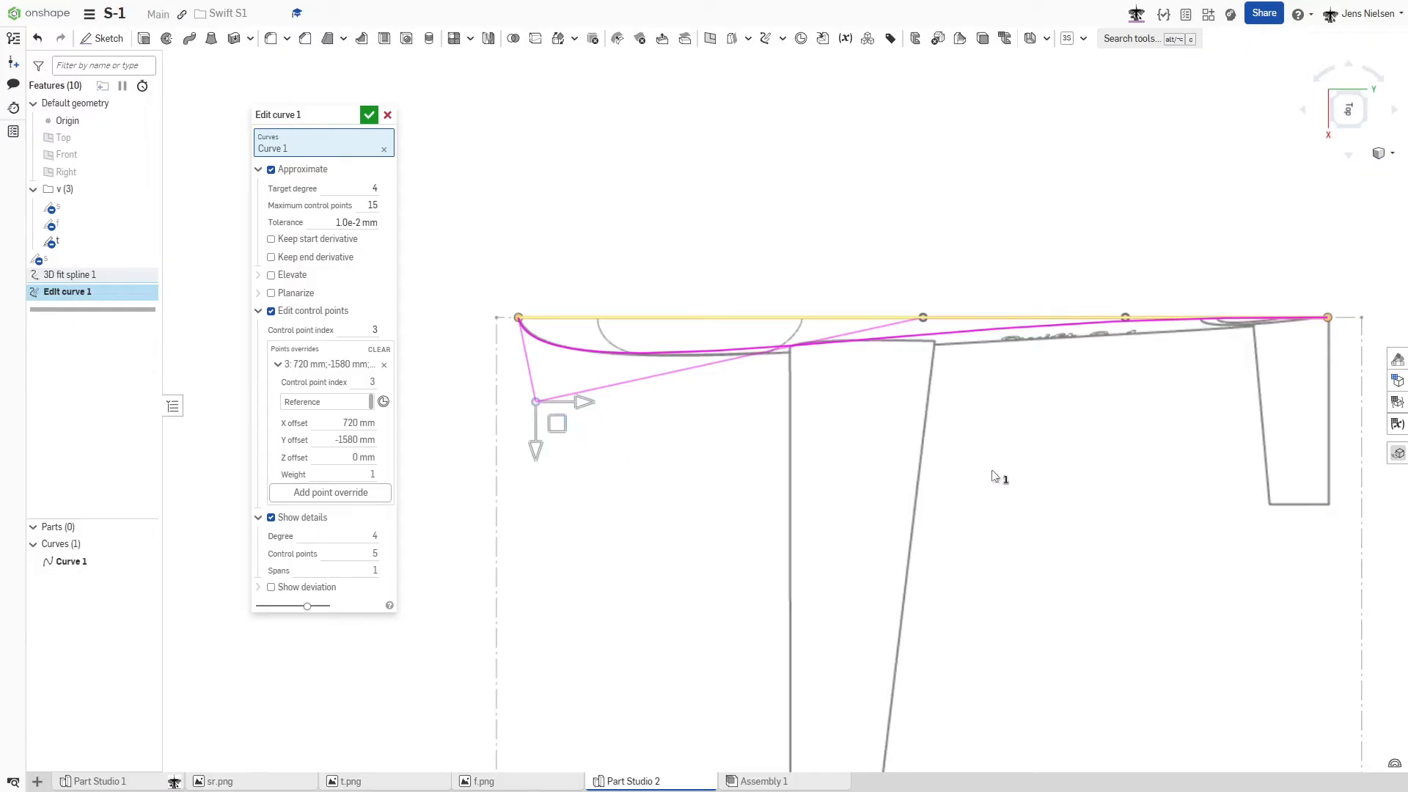
# - Offset control point 1 by about 180 mm in X and 1490 mm in Y, and control point 2 by about 50 mm in X, then accept the edited curve
pyautogui.click(1127, 317)
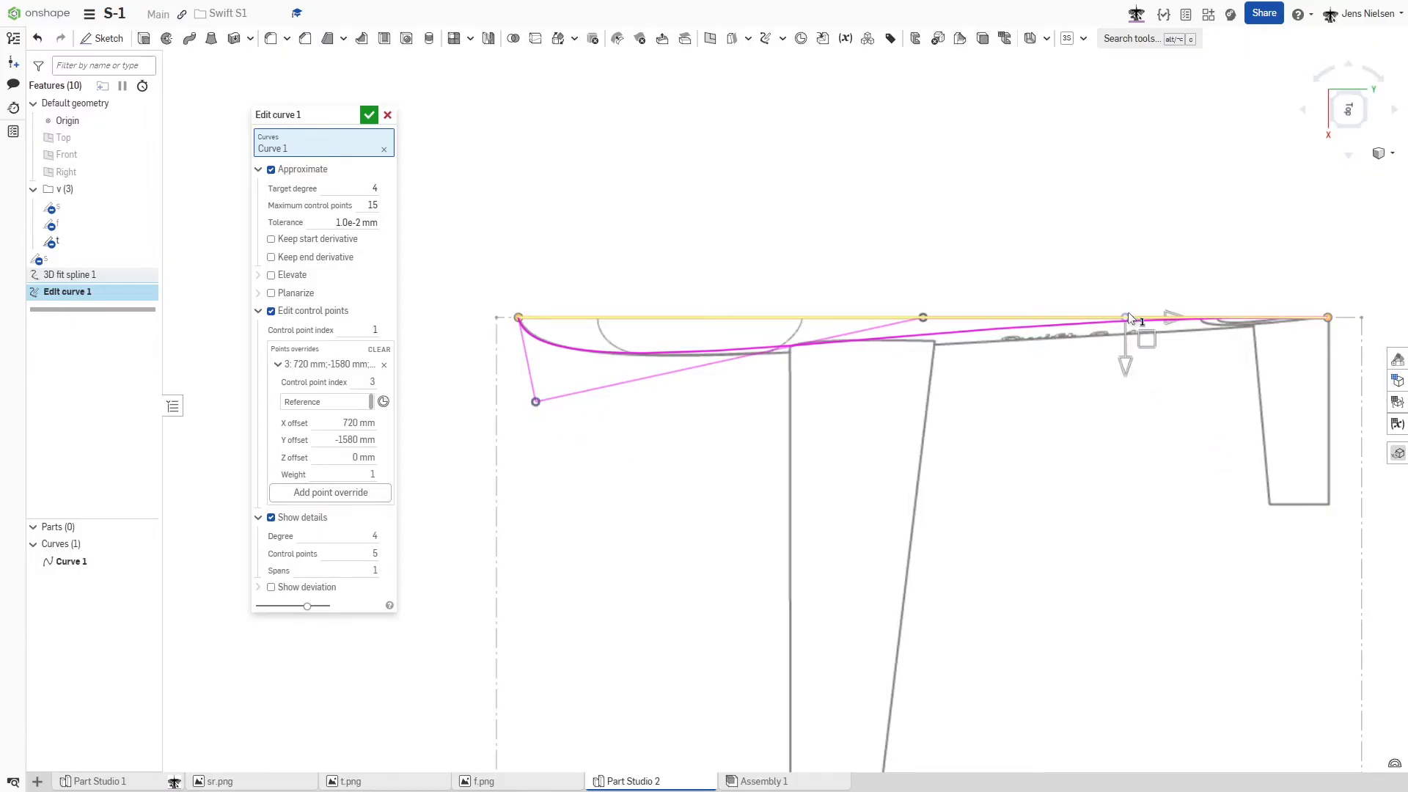
pyautogui.moveTo(1150, 351); pyautogui.dragTo(1323, 359)
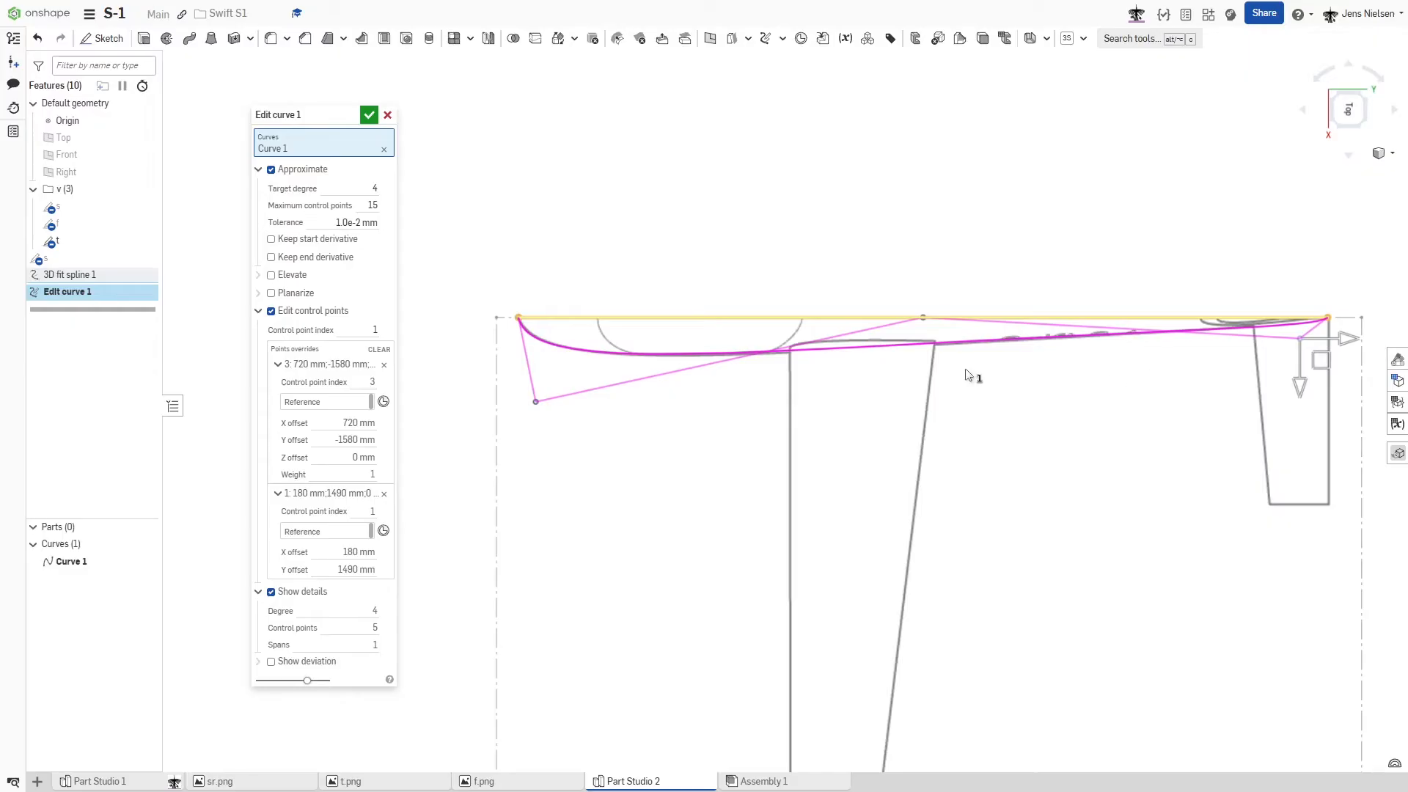
pyautogui.click(924, 323)
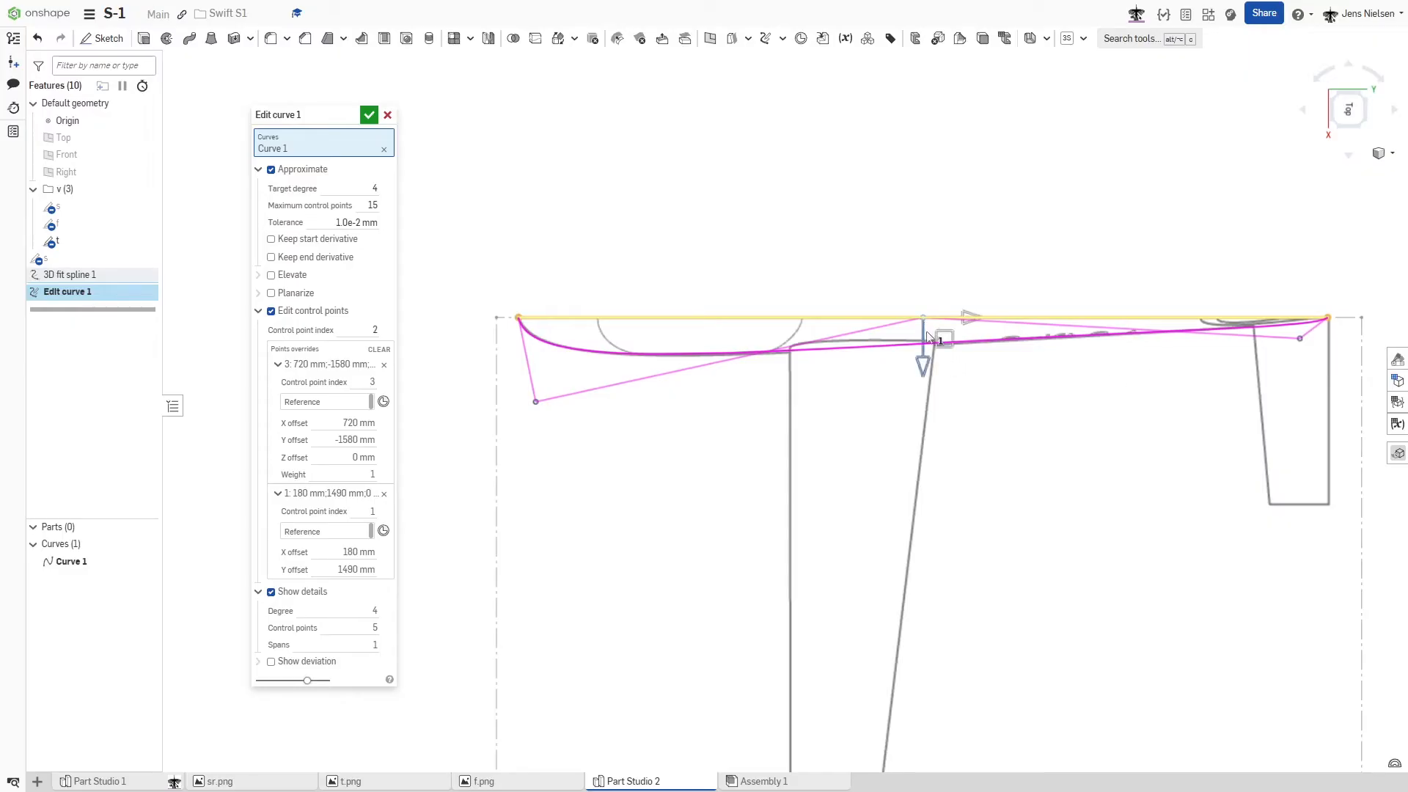
pyautogui.moveTo(924, 359); pyautogui.dragTo(925, 364)
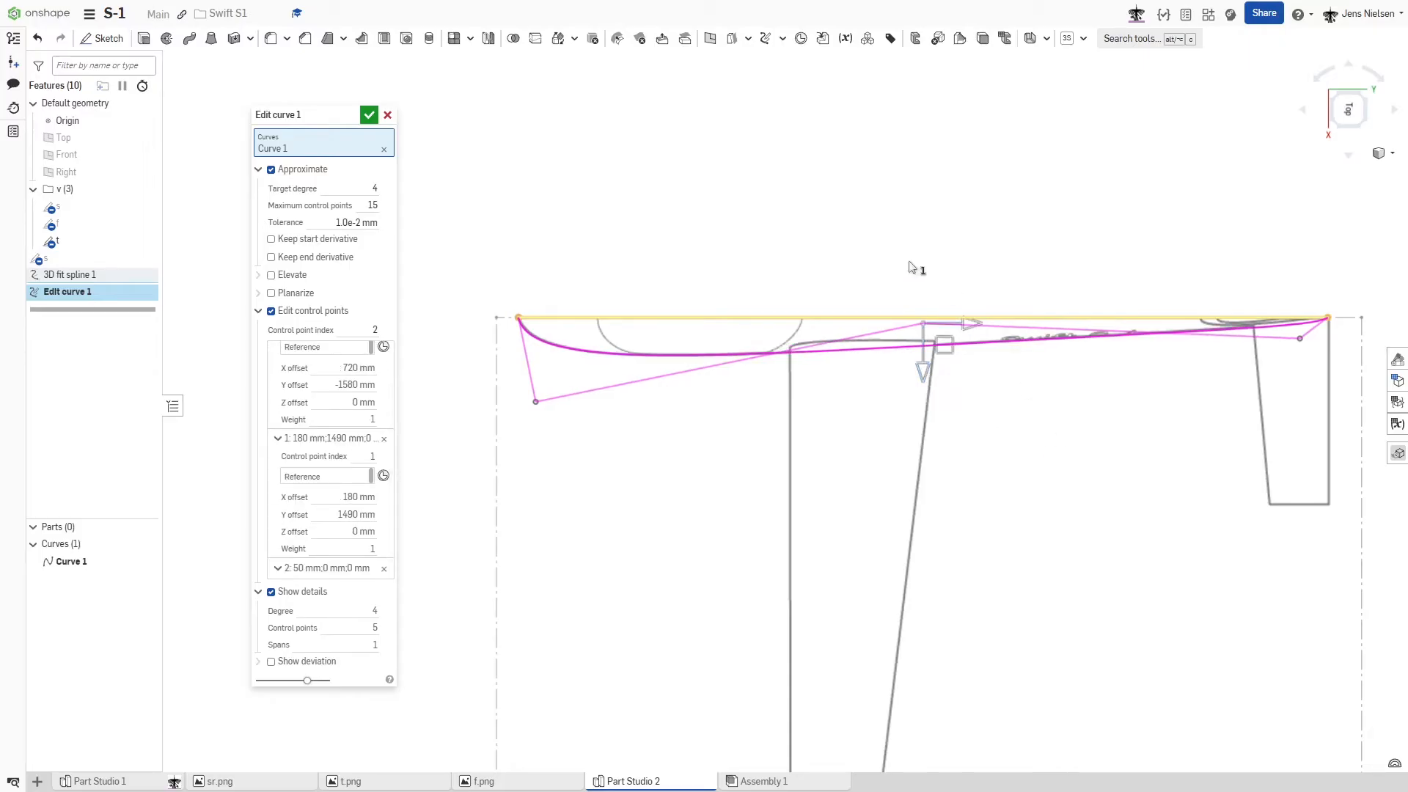
pyautogui.click(368, 117)
pyautogui.scroll(-3, 640, 180)
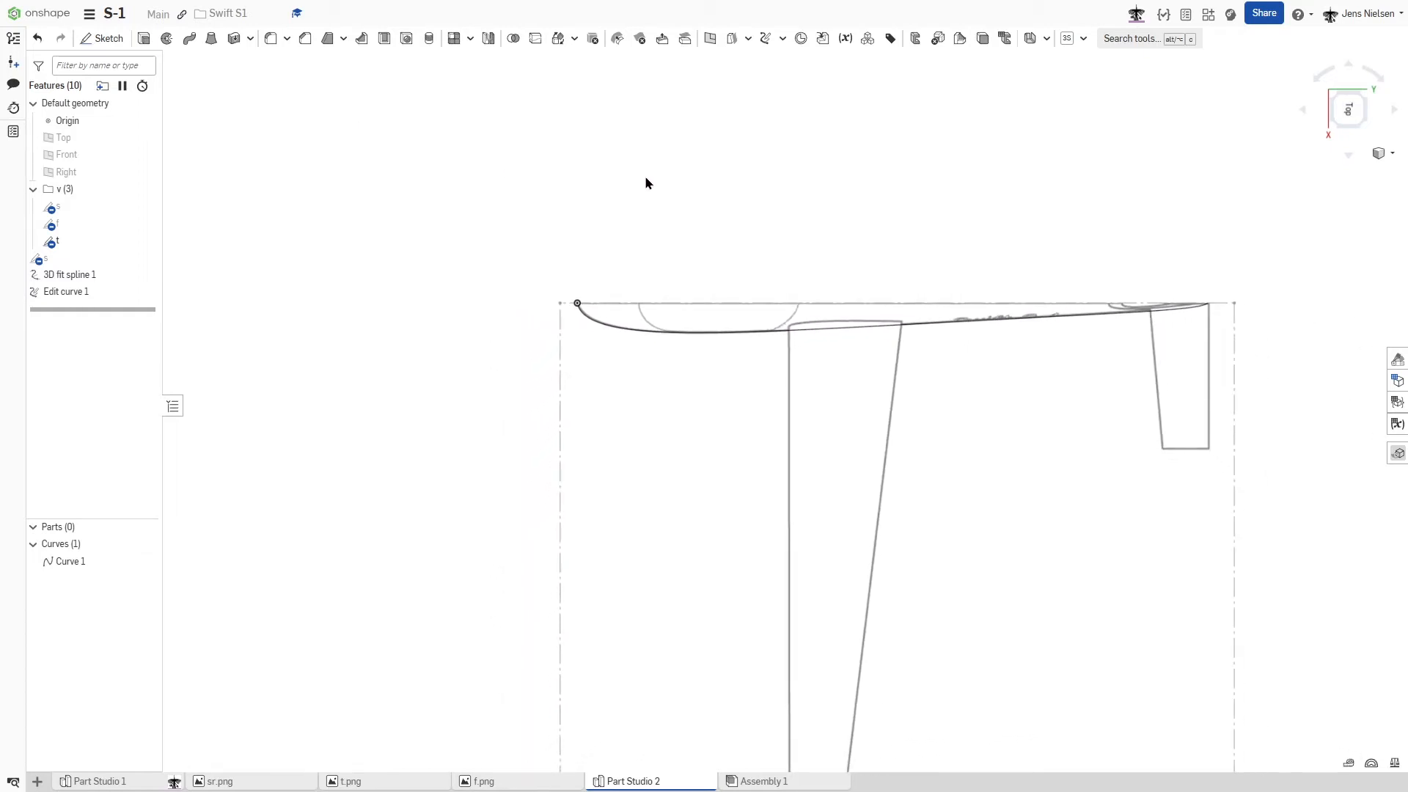
# - View the model isometrically with fuselage sketch s shown and the top-view reference sketch t in folder v hidden
pyautogui.hotkey('shift', '7')
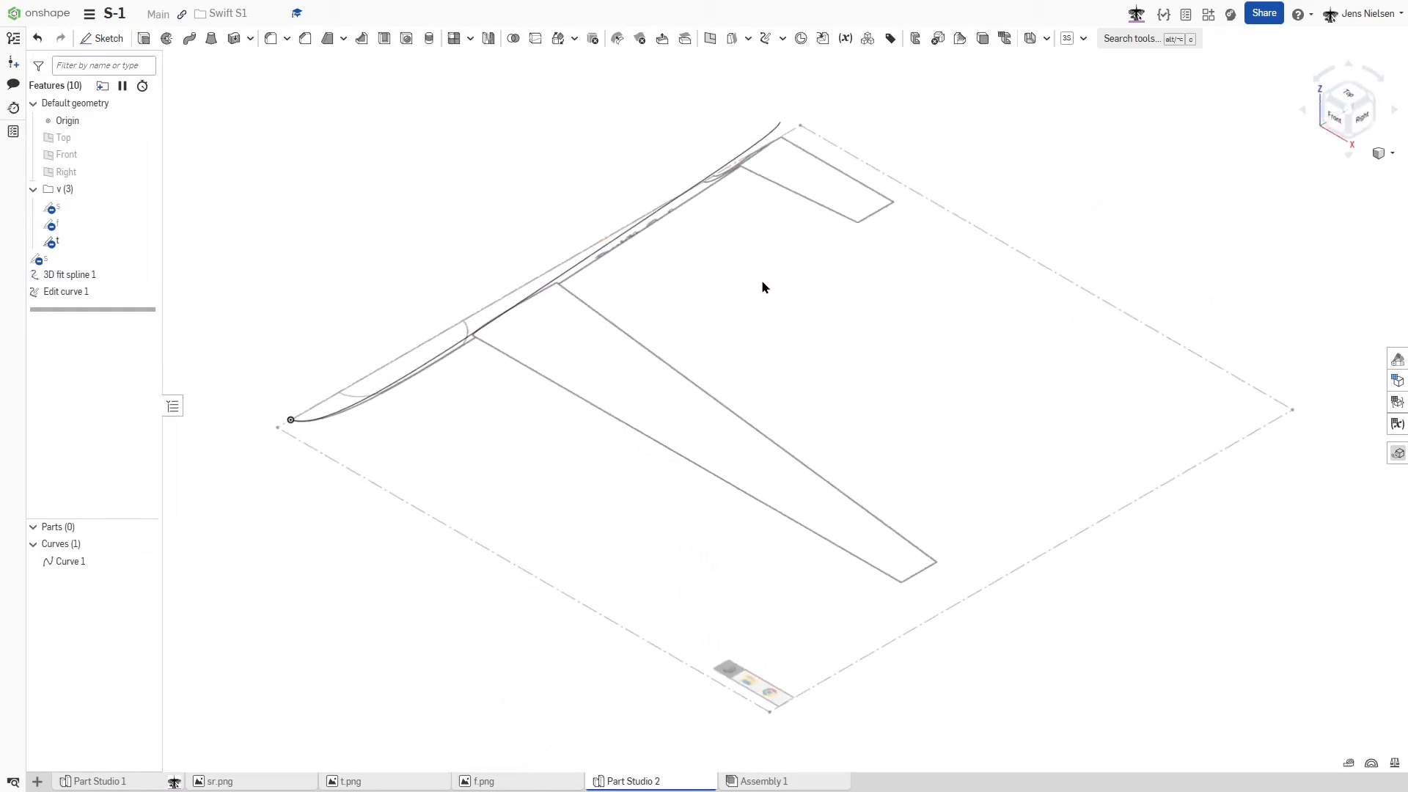
pyautogui.click(145, 259)
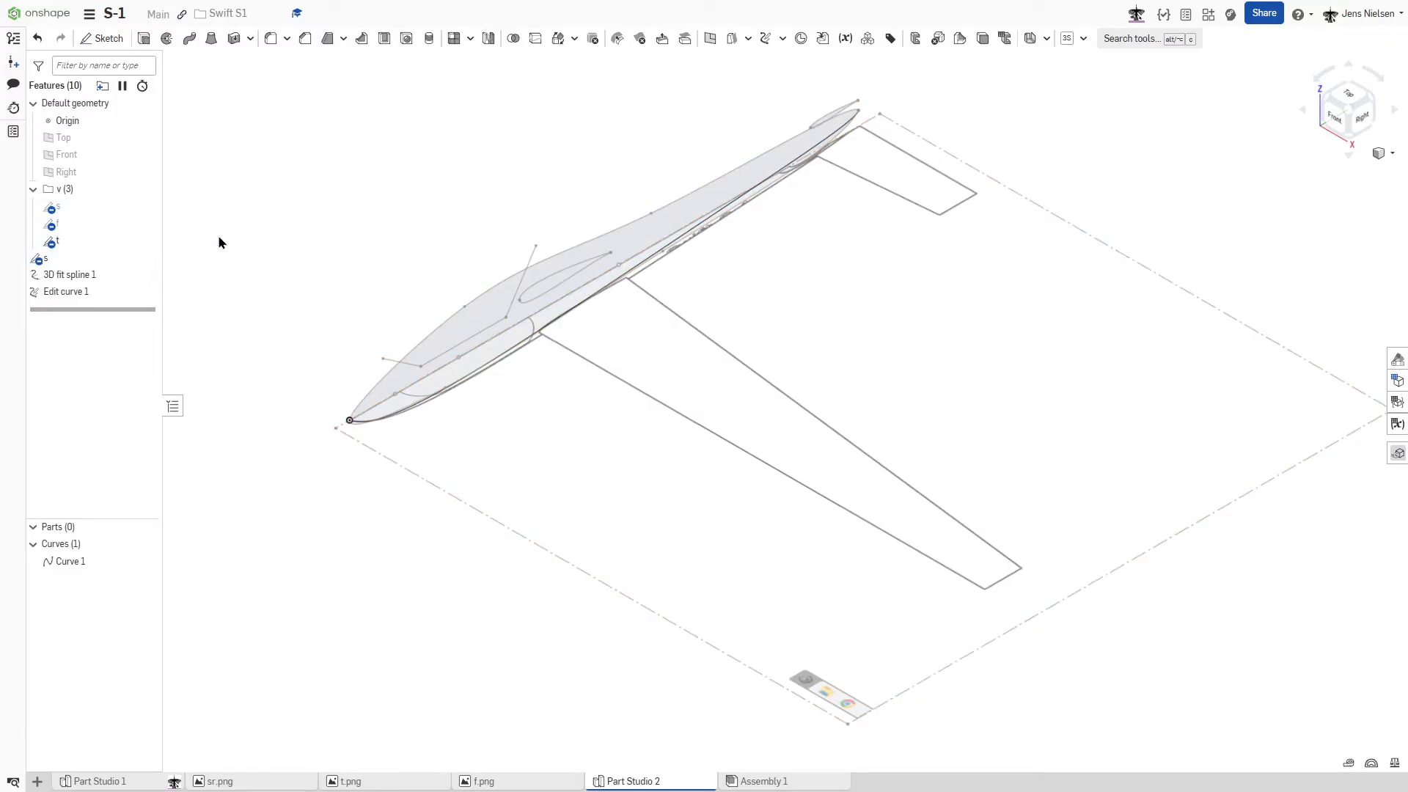
pyautogui.click(145, 242)
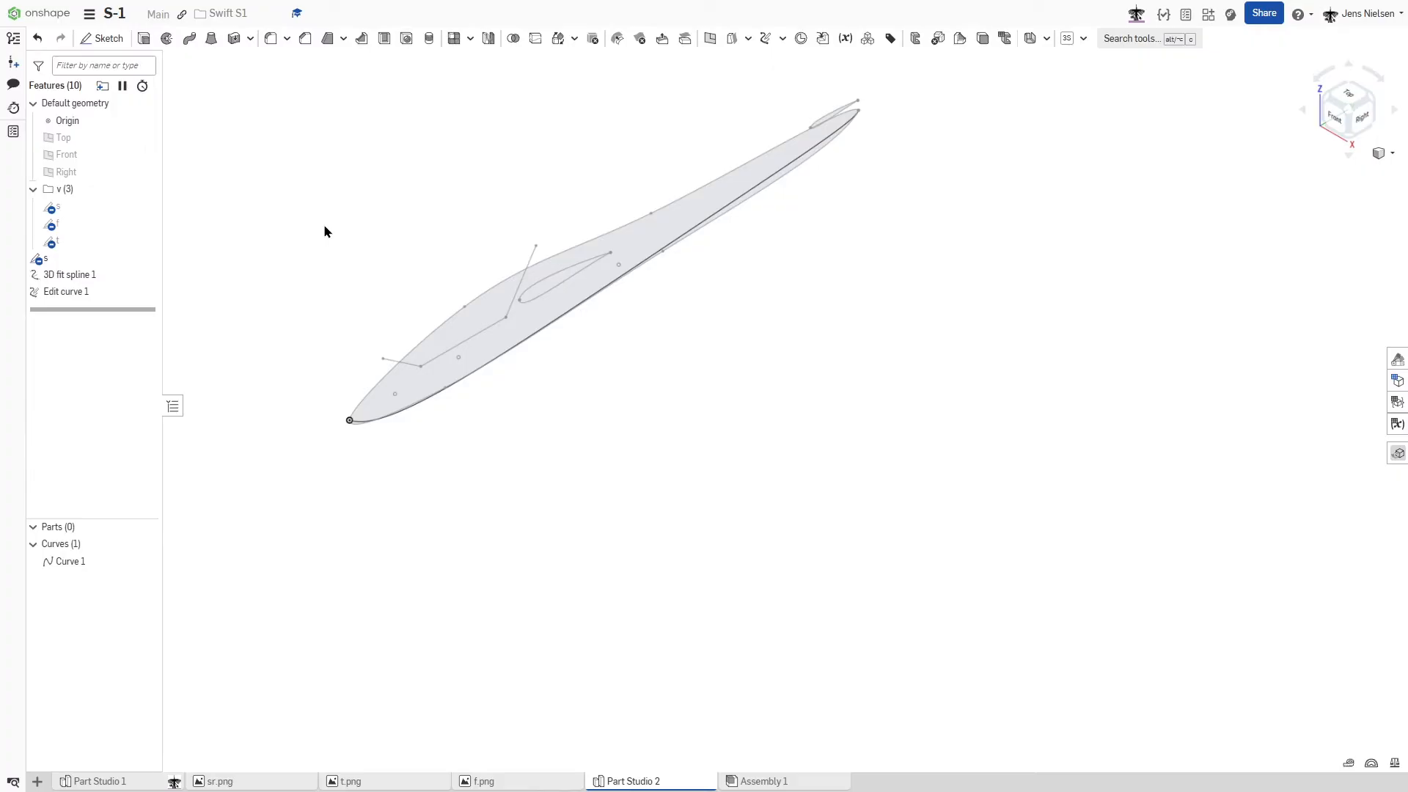
# - Create a point plane through the foremost construction point of sketch s near the nose, parallel to the Front plane
pyautogui.scroll(2, 281, 257)
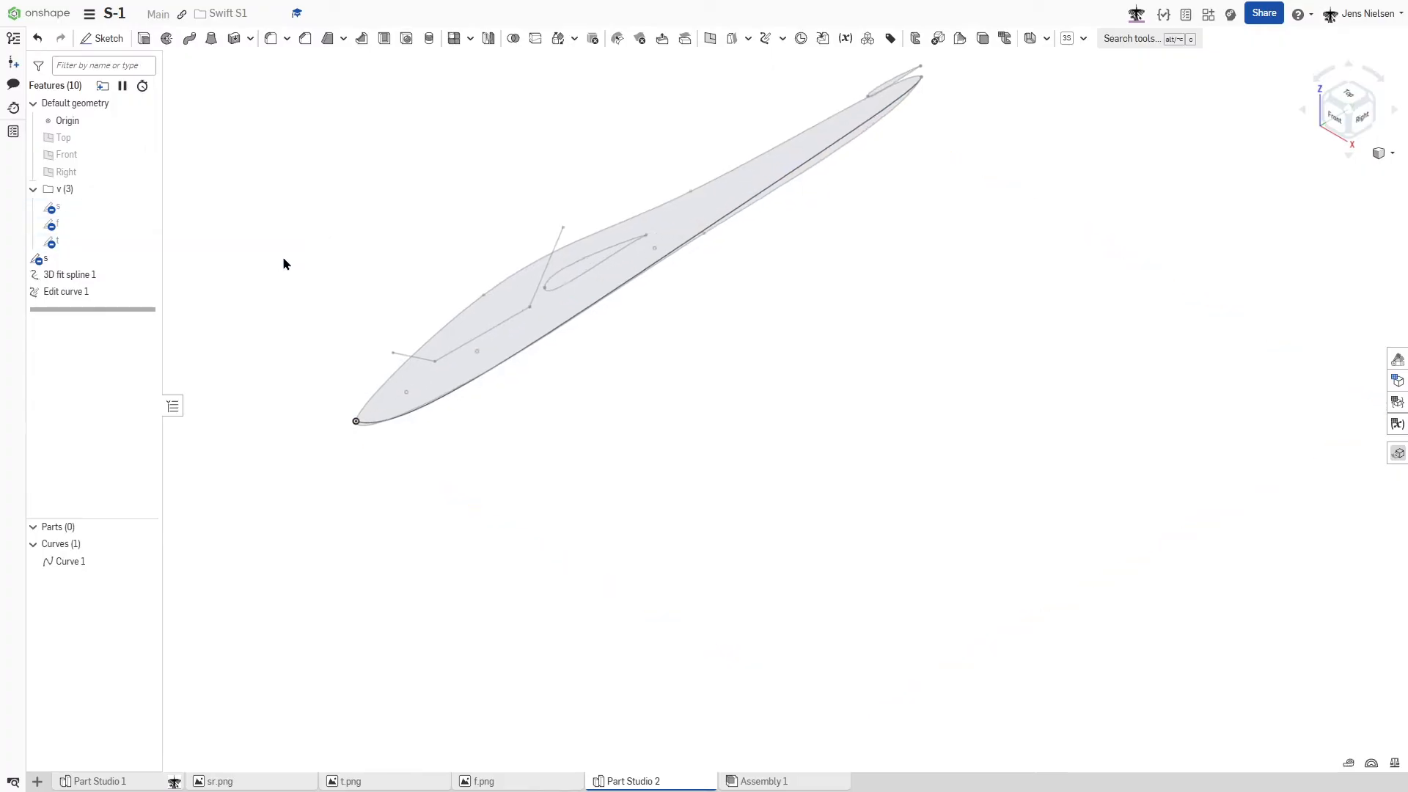
pyautogui.scroll(-1, 283, 257)
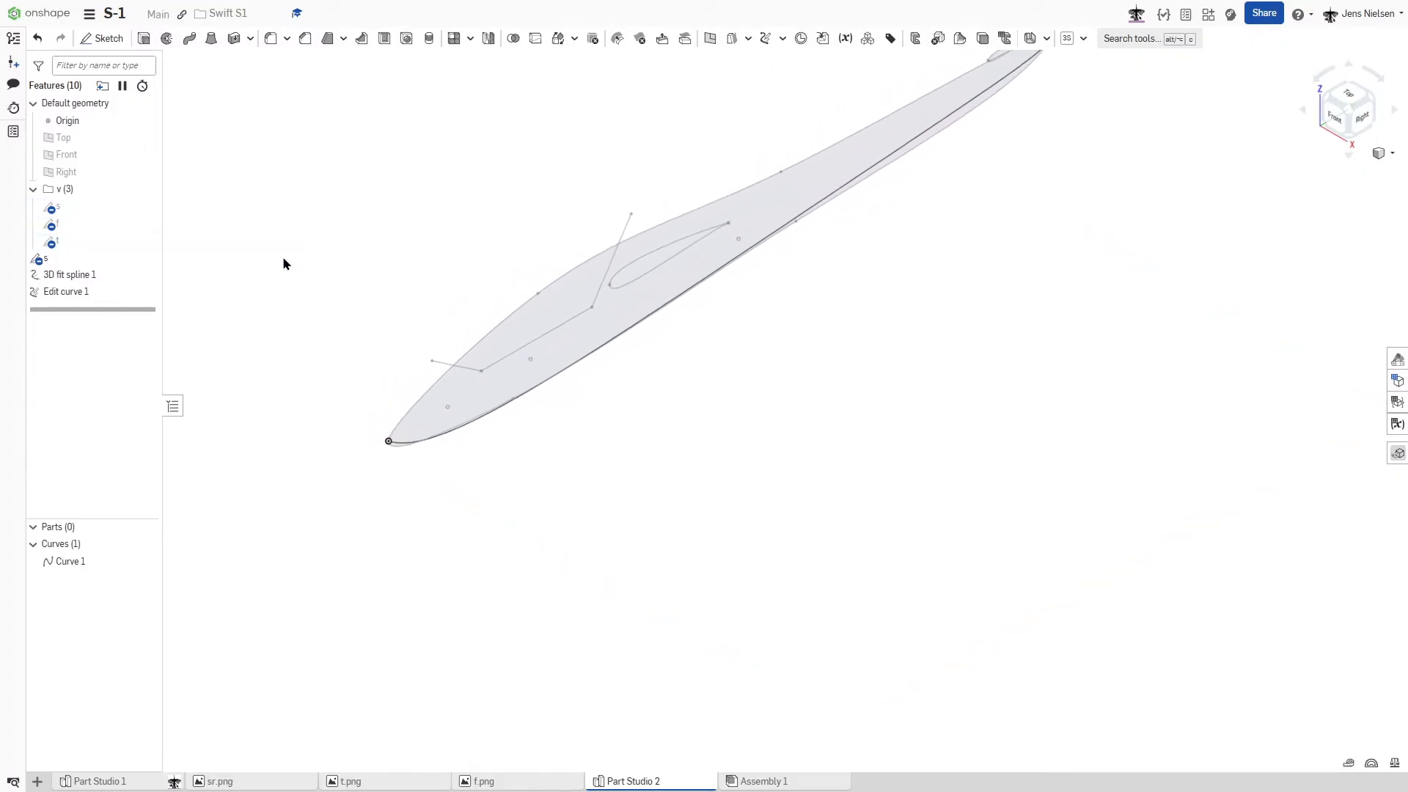
pyautogui.moveTo(305, 258); pyautogui.dragTo(537, 307, button='right')
pyautogui.moveTo(830, 286); pyautogui.dragTo(957, 259, button='right')
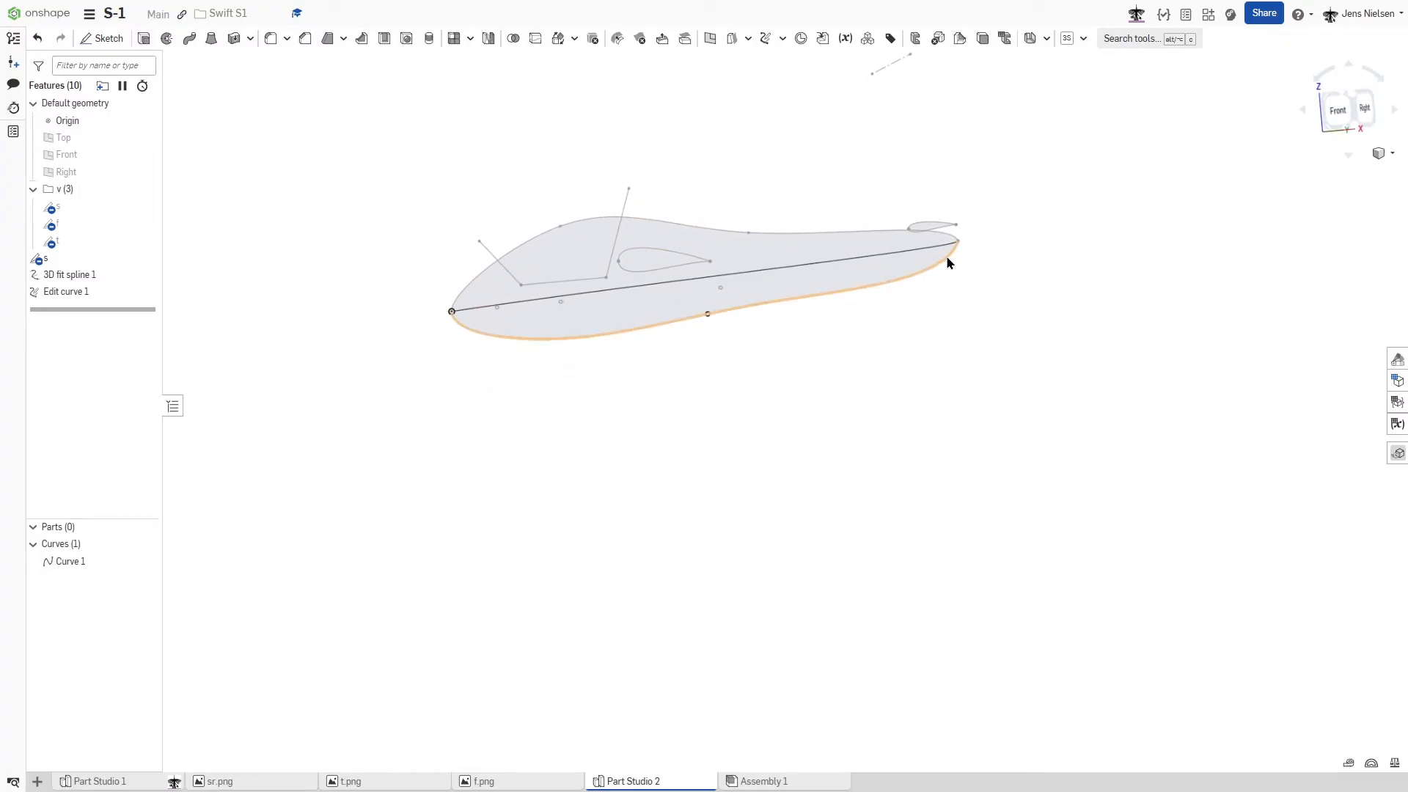
pyautogui.moveTo(953, 311); pyautogui.dragTo(970, 332, button='right')
pyautogui.scroll(1, 970, 331)
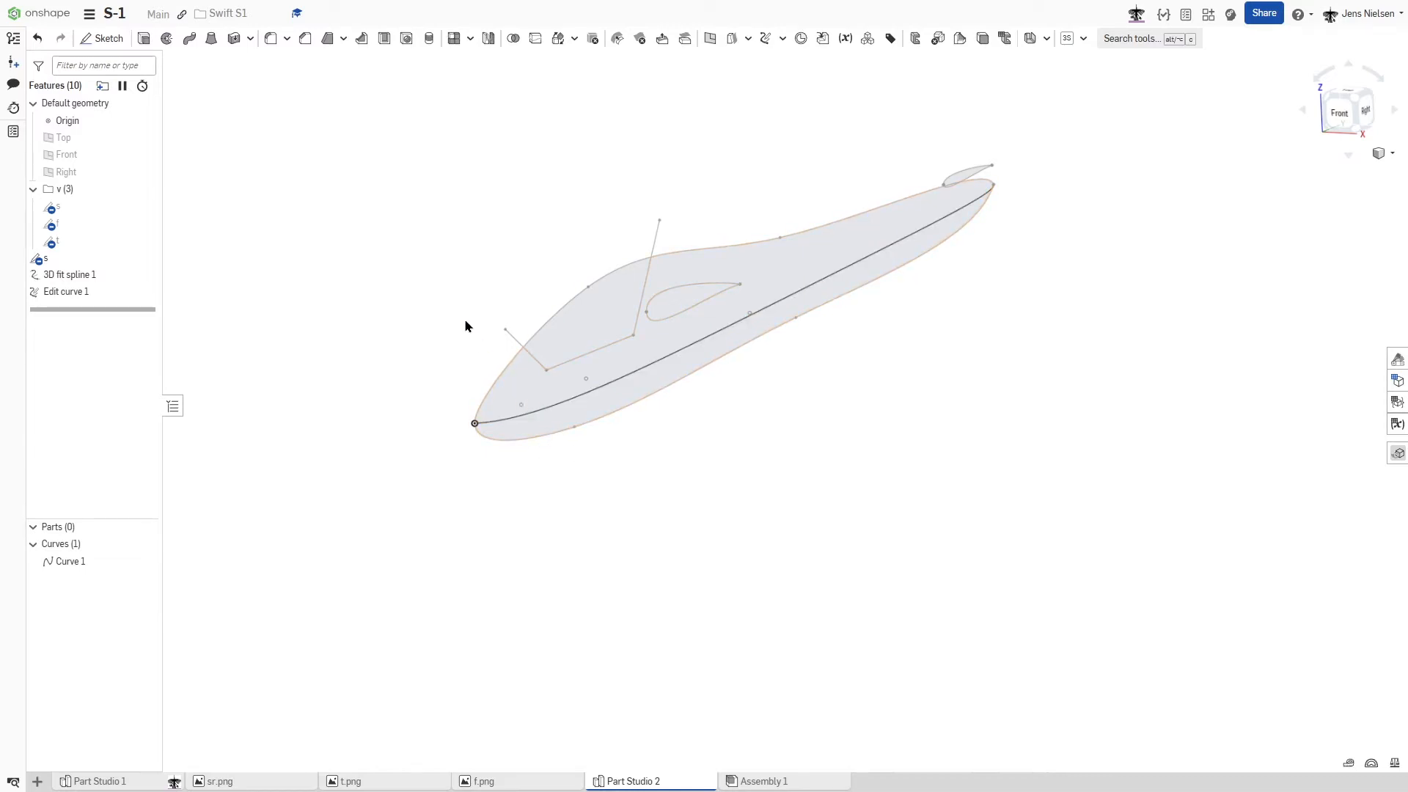
pyautogui.press('s')
pyautogui.click(549, 389)
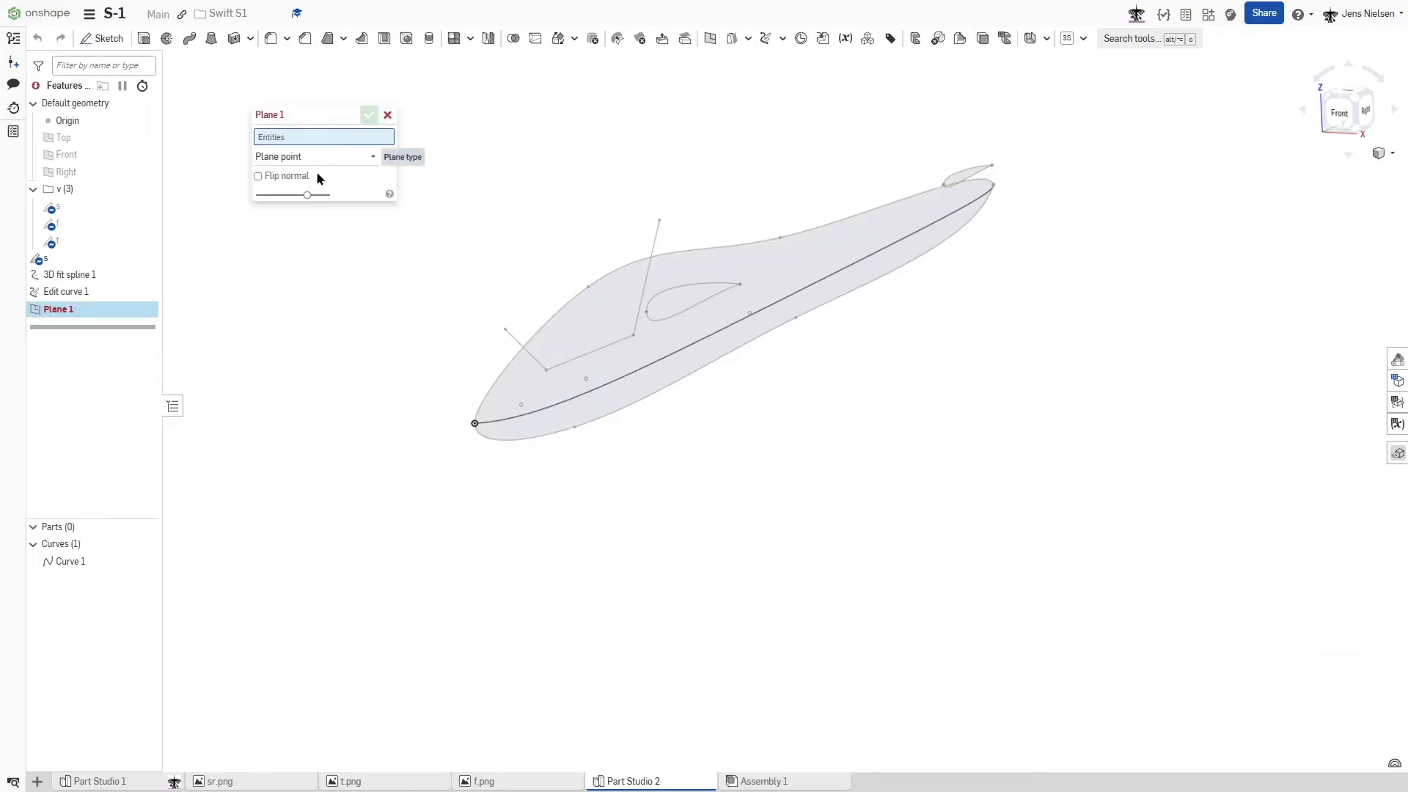
pyautogui.click(521, 406)
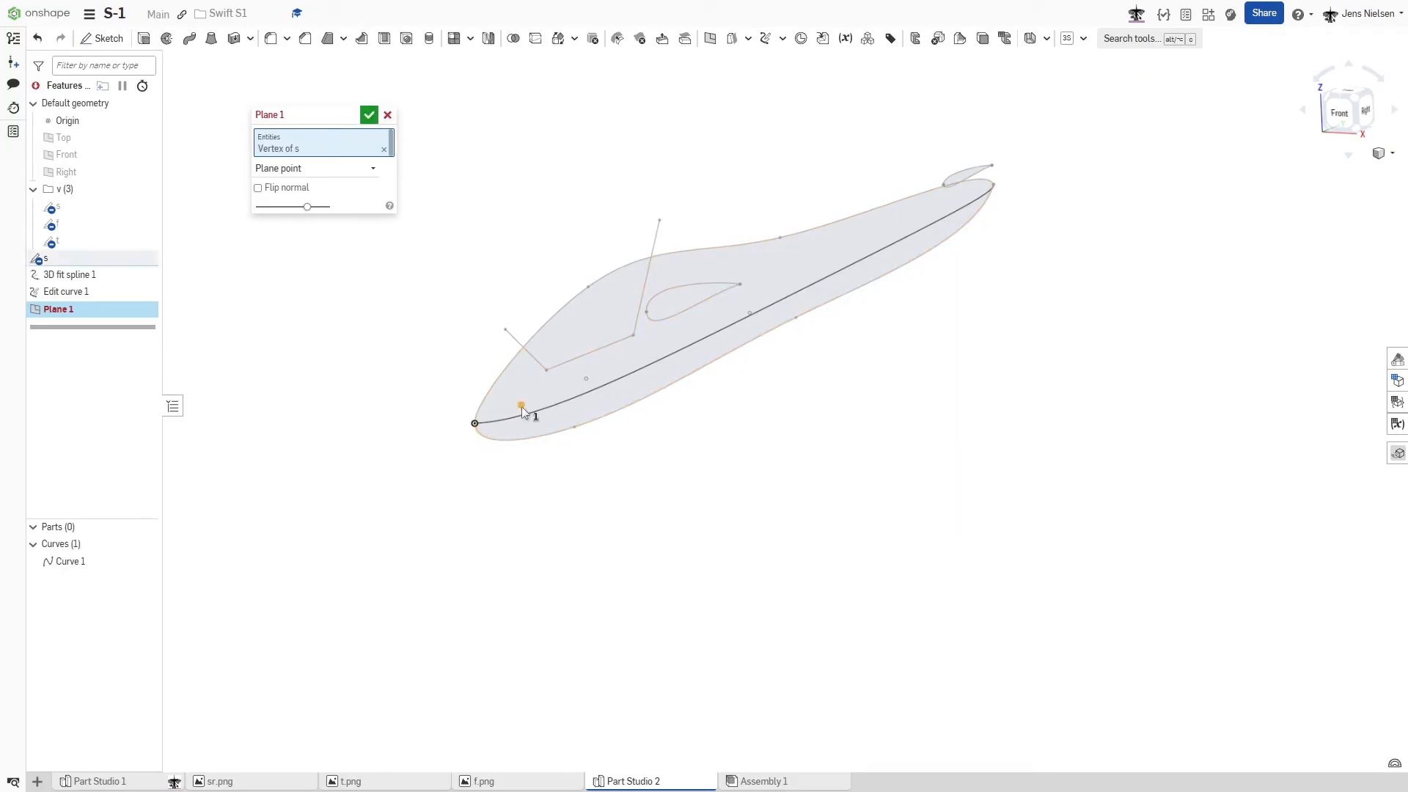
pyautogui.click(95, 156)
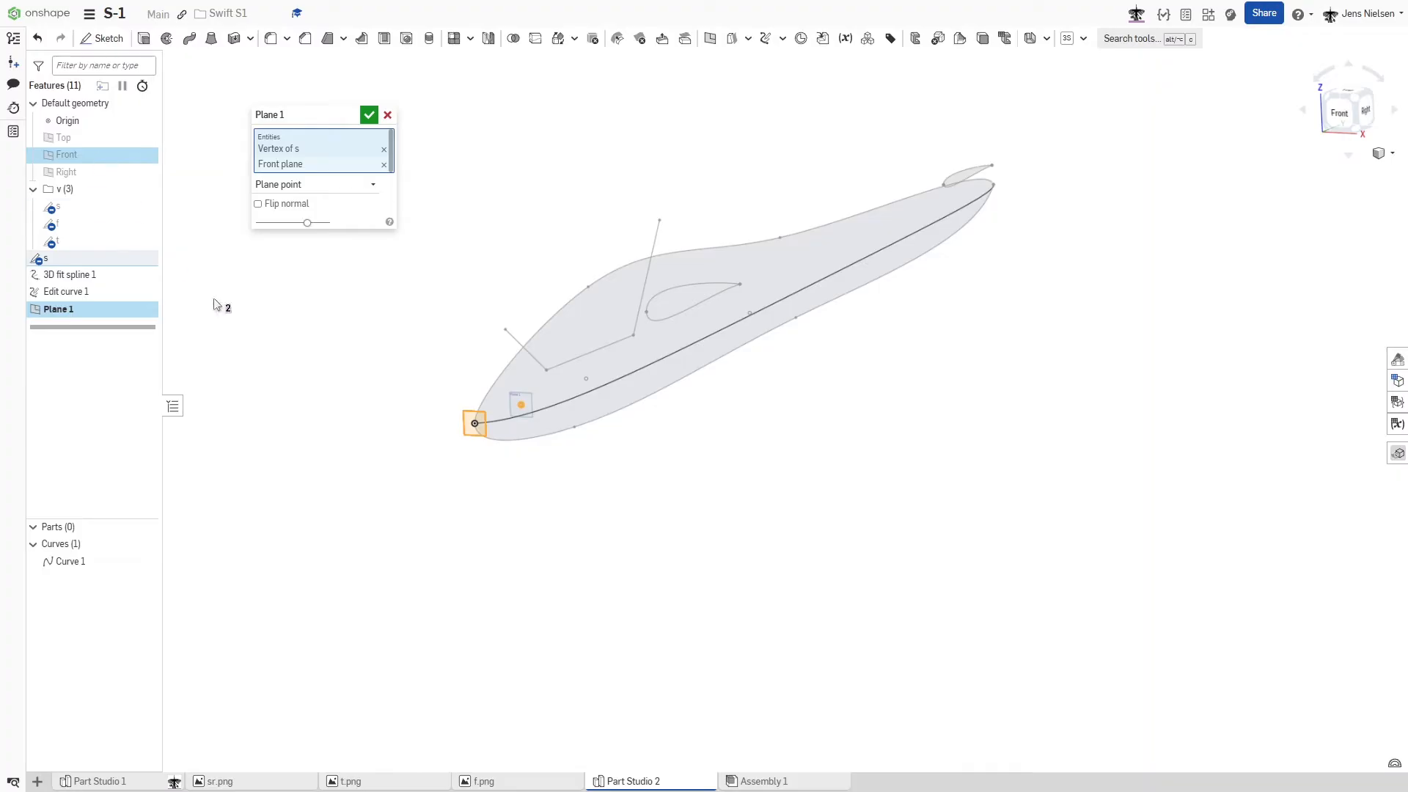
pyautogui.moveTo(526, 417); pyautogui.dragTo(498, 416, button='right')
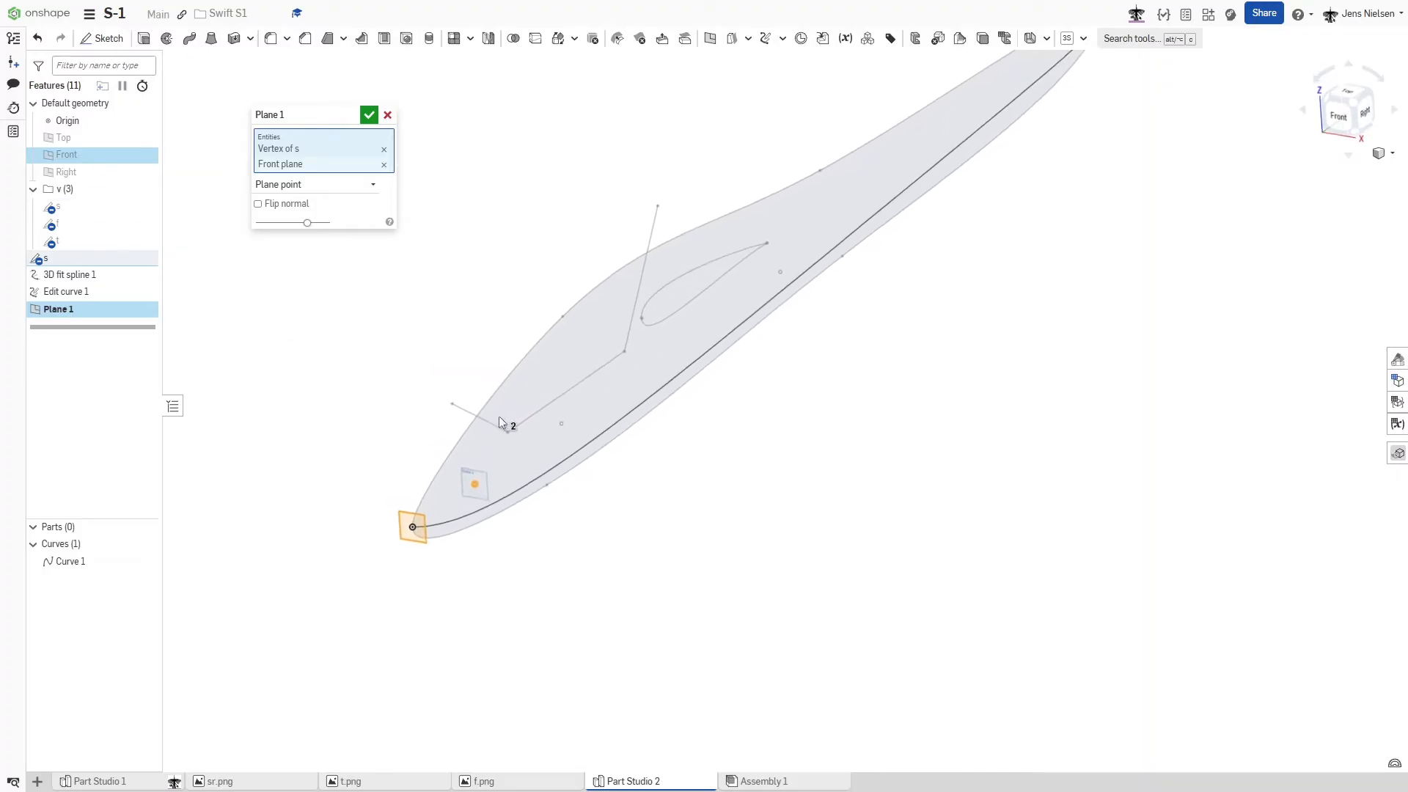
pyautogui.click(369, 115)
# - Start another point plane at the second construction point of sketch s, behind the first plane
pyautogui.press('s')
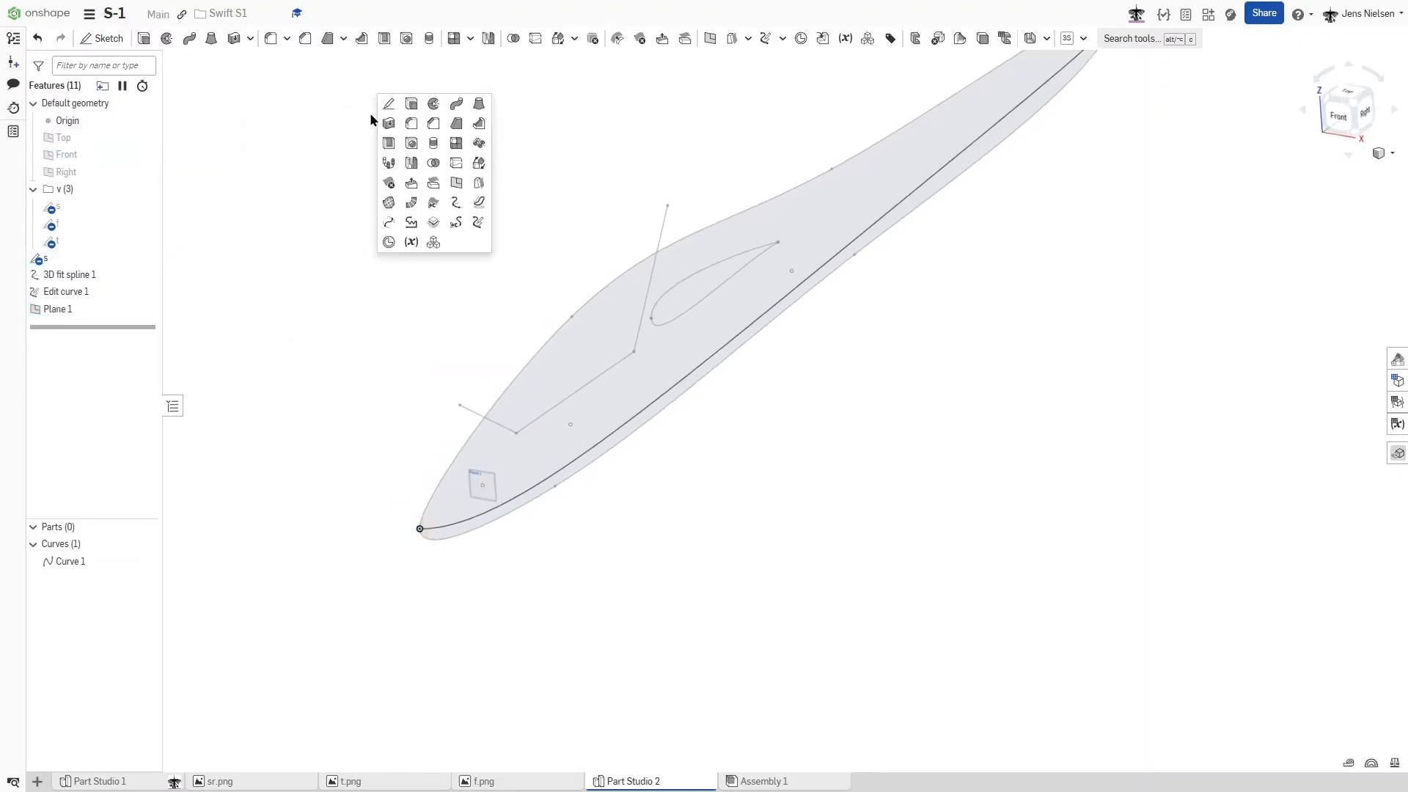
pyautogui.click(453, 189)
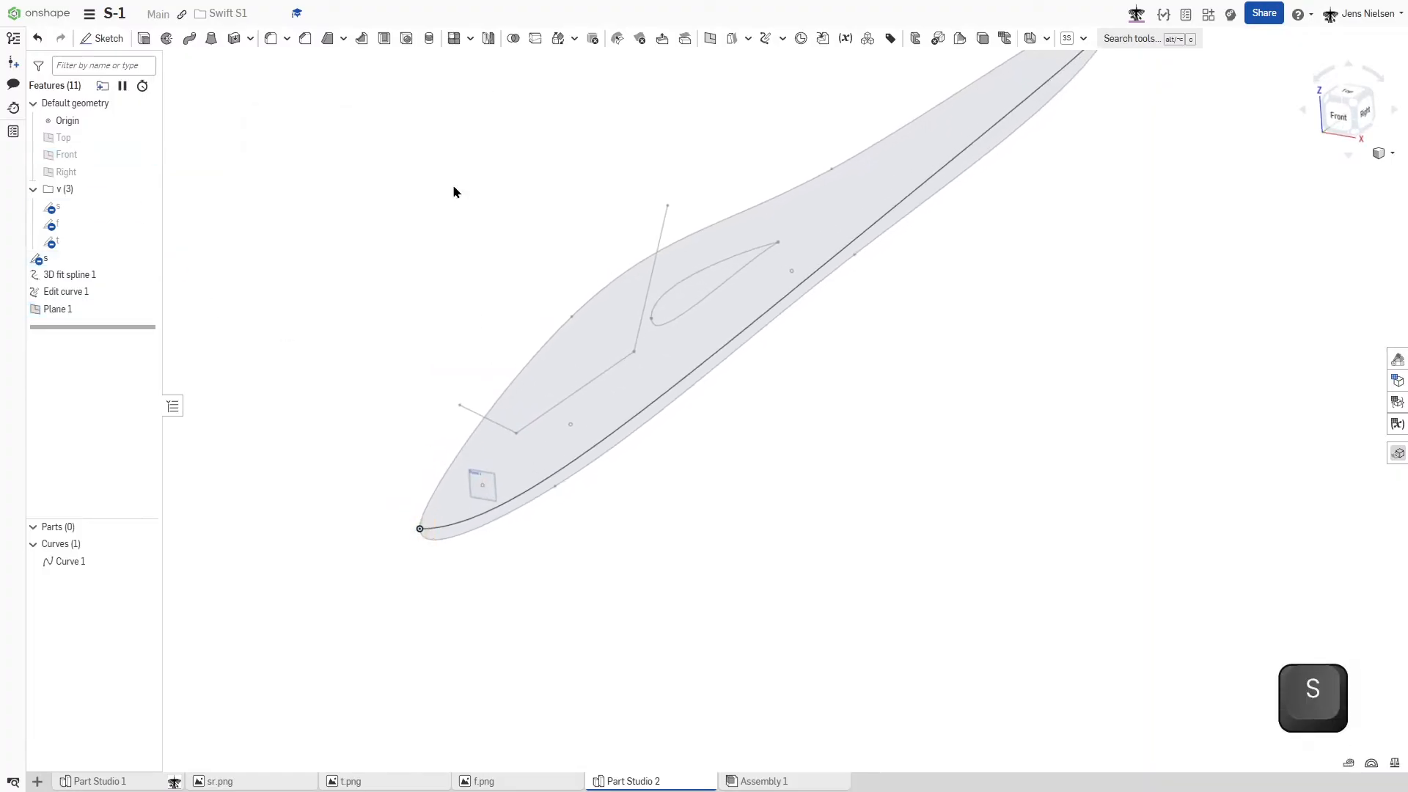
pyautogui.click(571, 426)
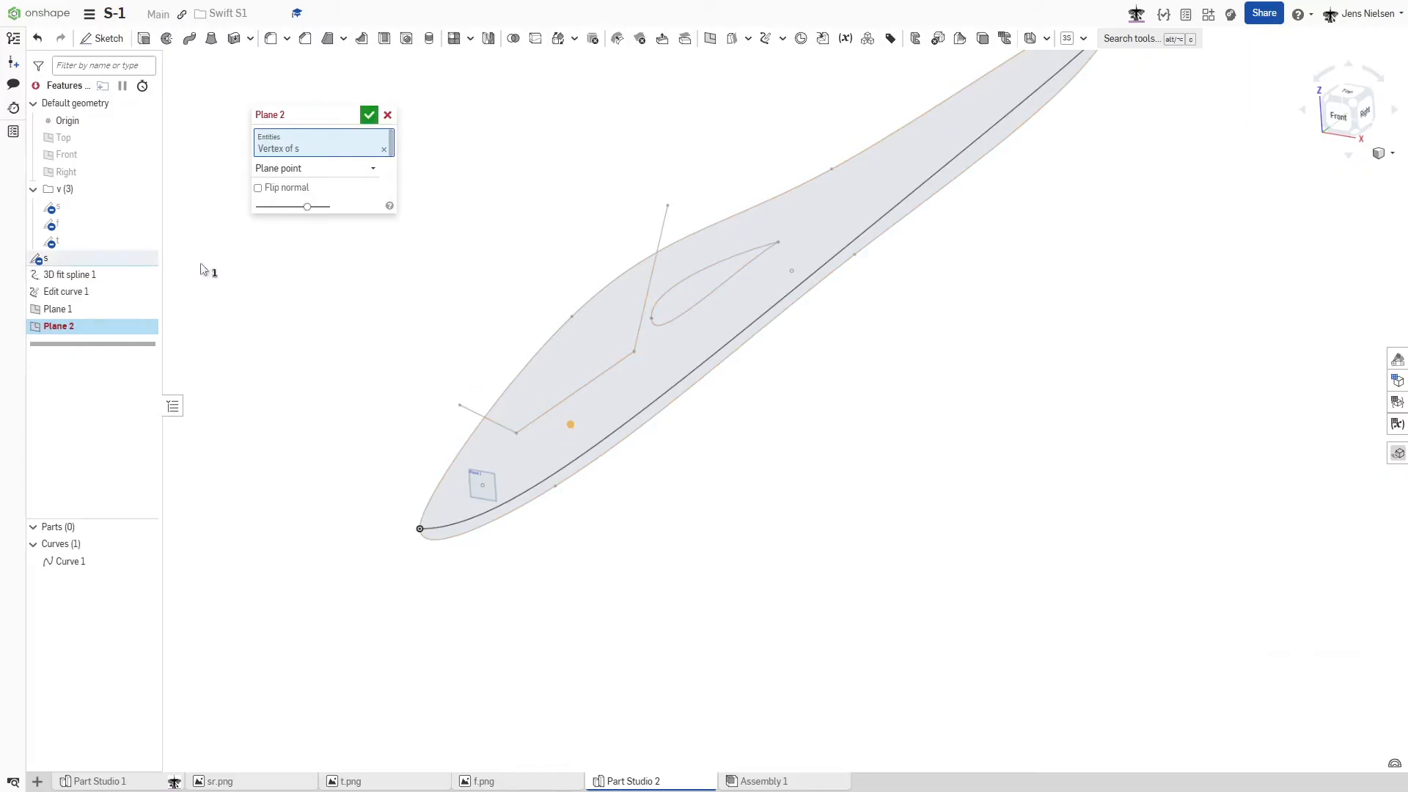
pyautogui.click(101, 229)
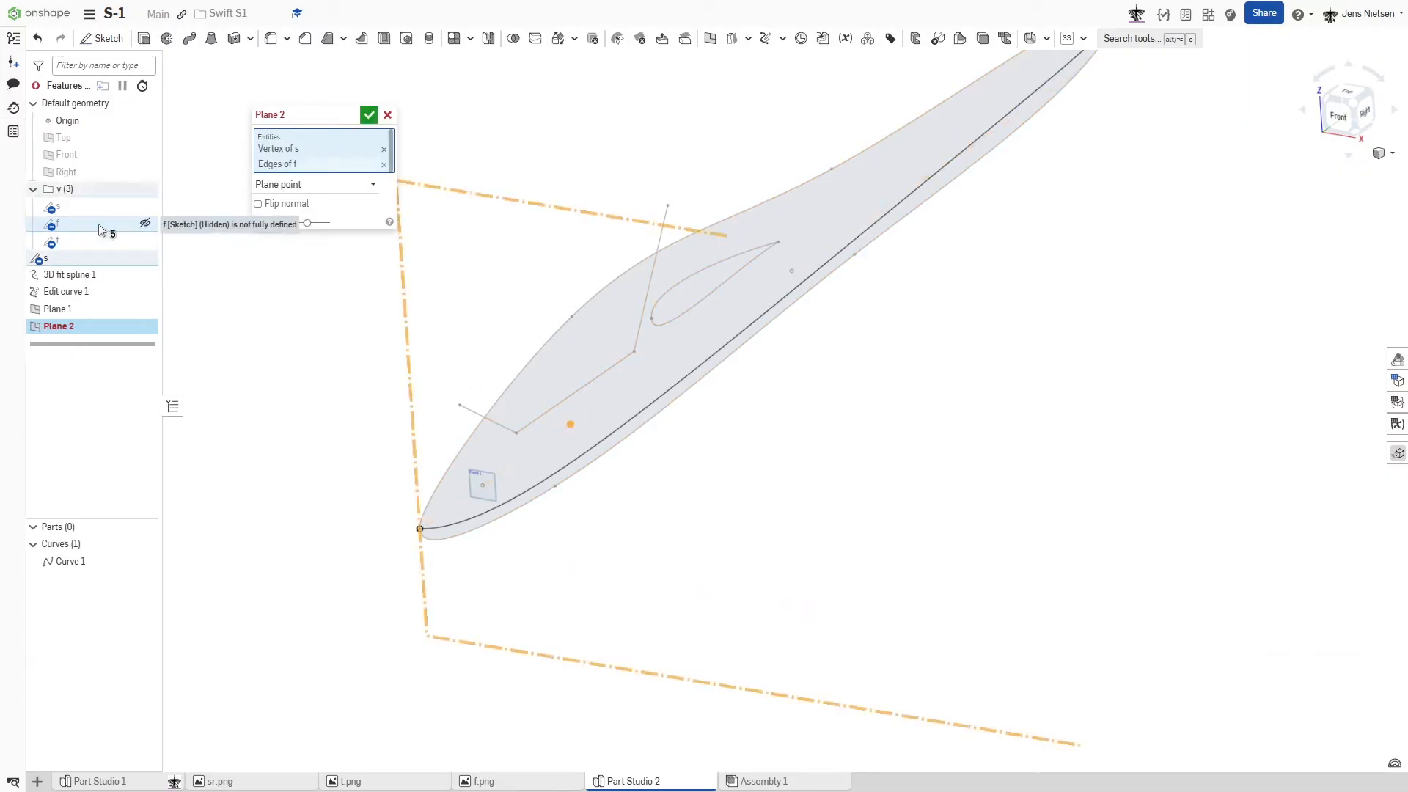
pyautogui.click(369, 115)
pyautogui.rightClick(100, 327)
pyautogui.click(134, 355)
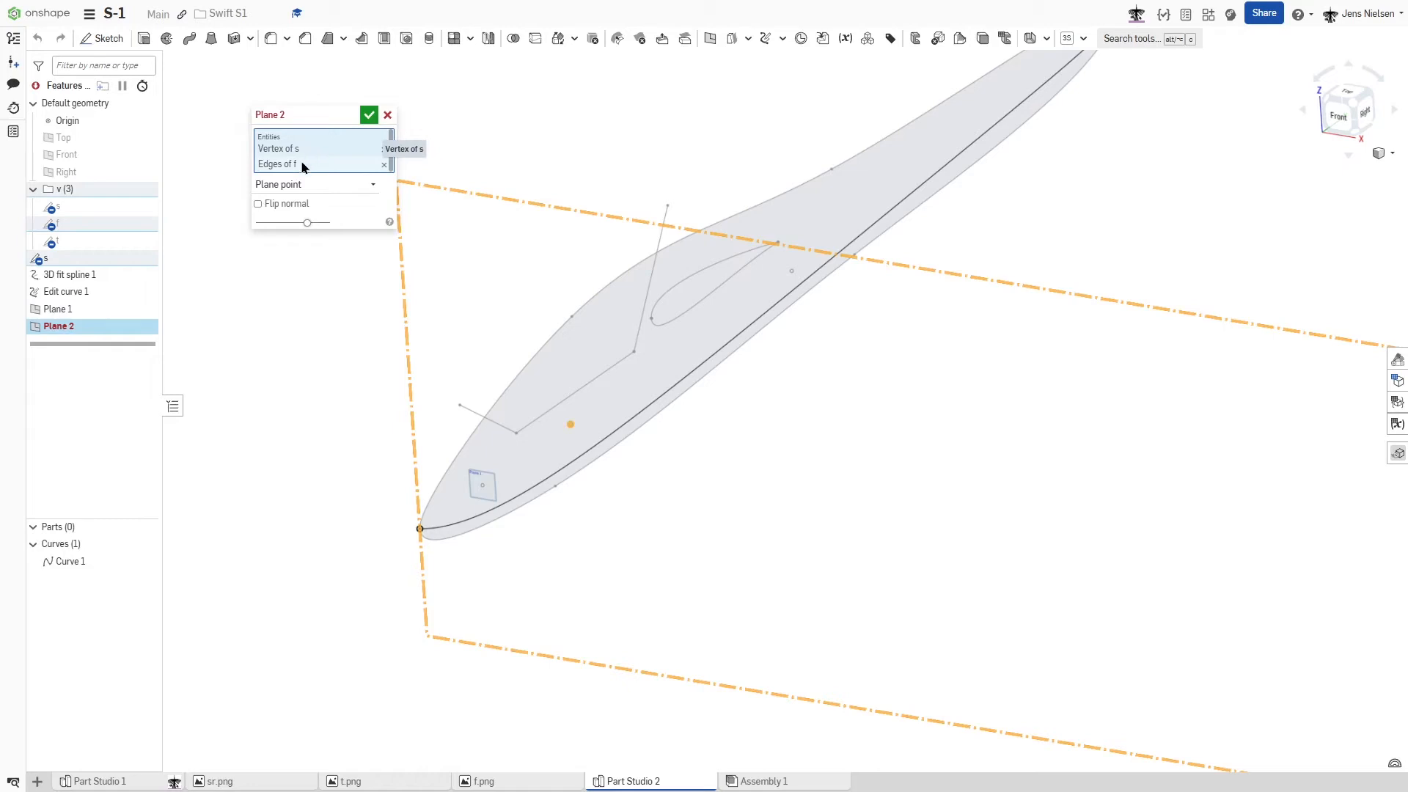
pyautogui.click(384, 165)
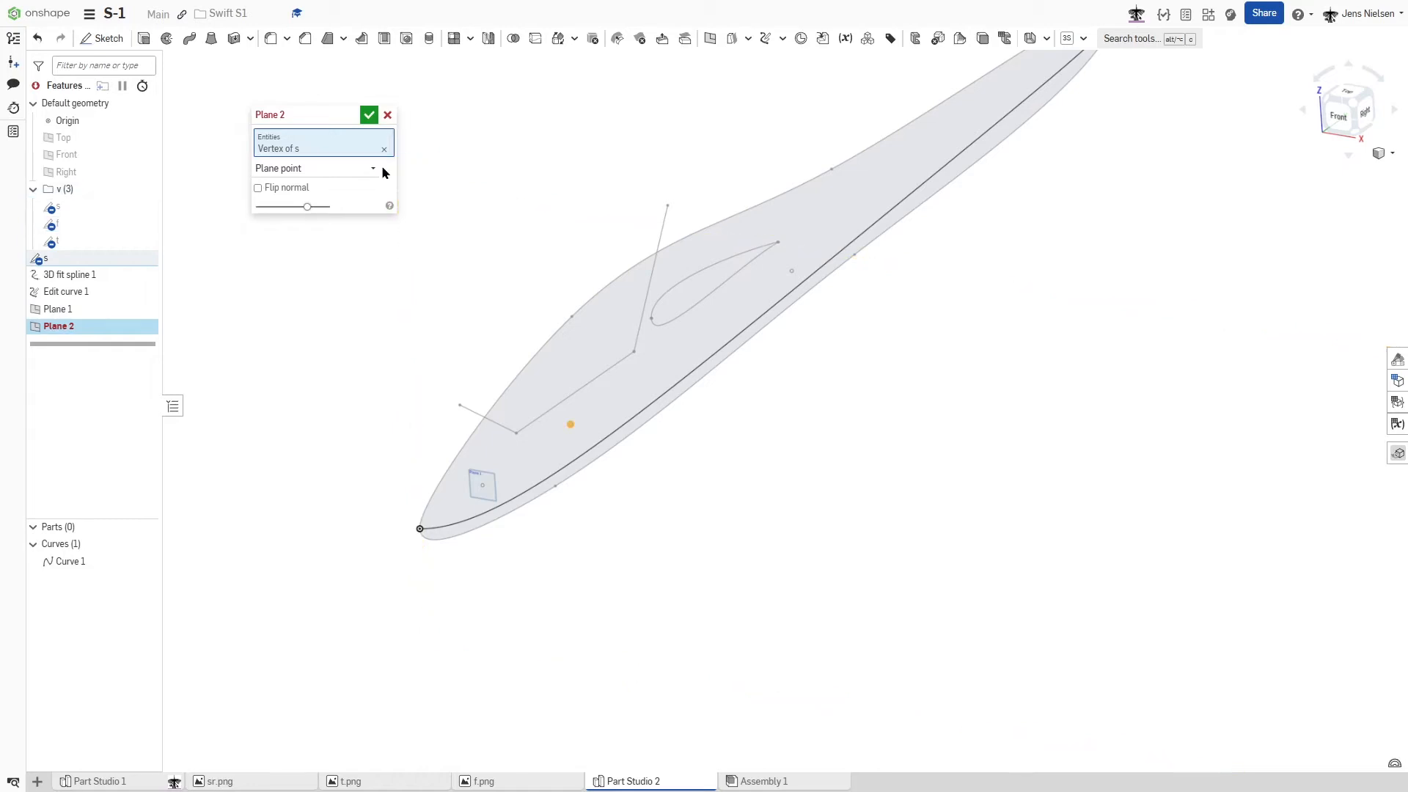
# - Make the second point plane parallel to the Front plane and accept it
pyautogui.click(80, 154)
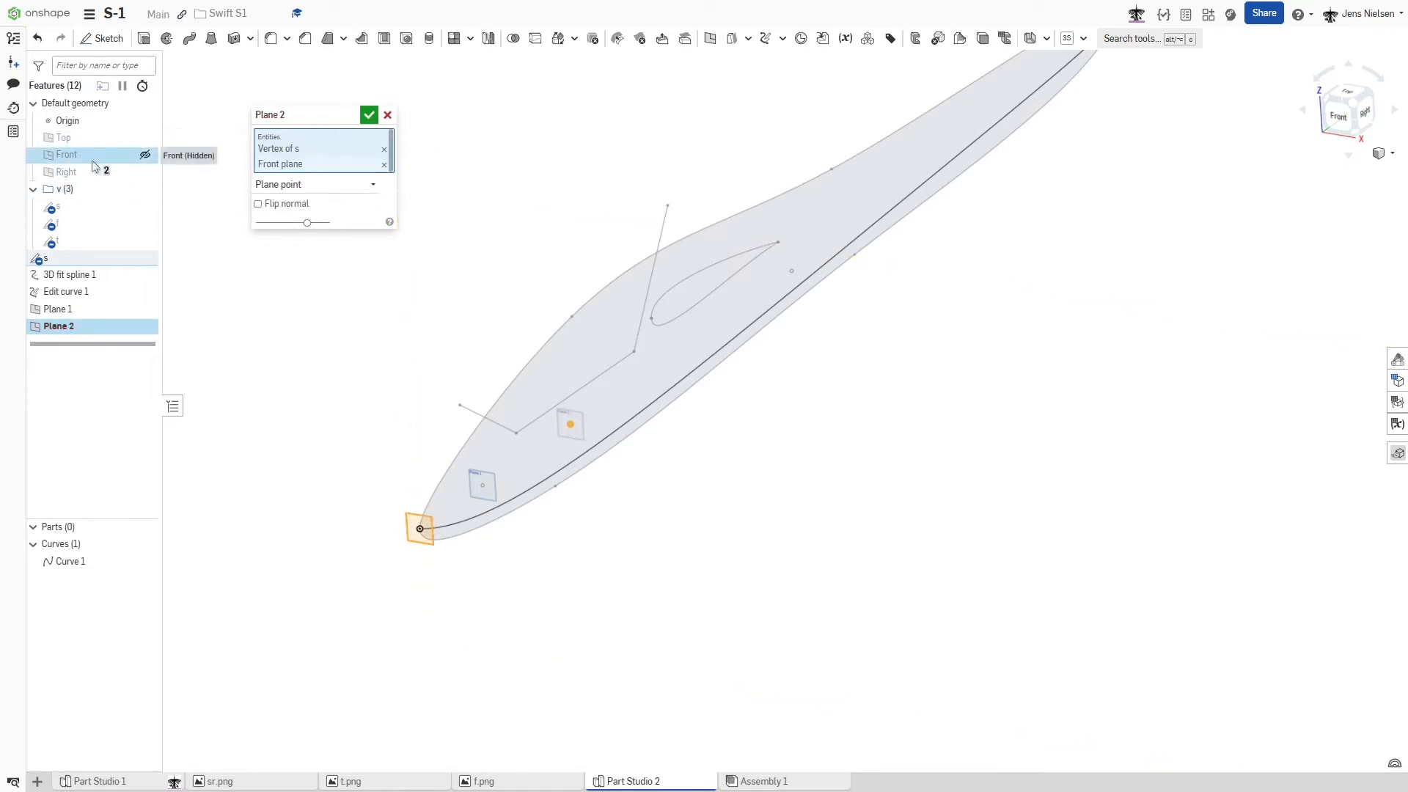
pyautogui.click(369, 116)
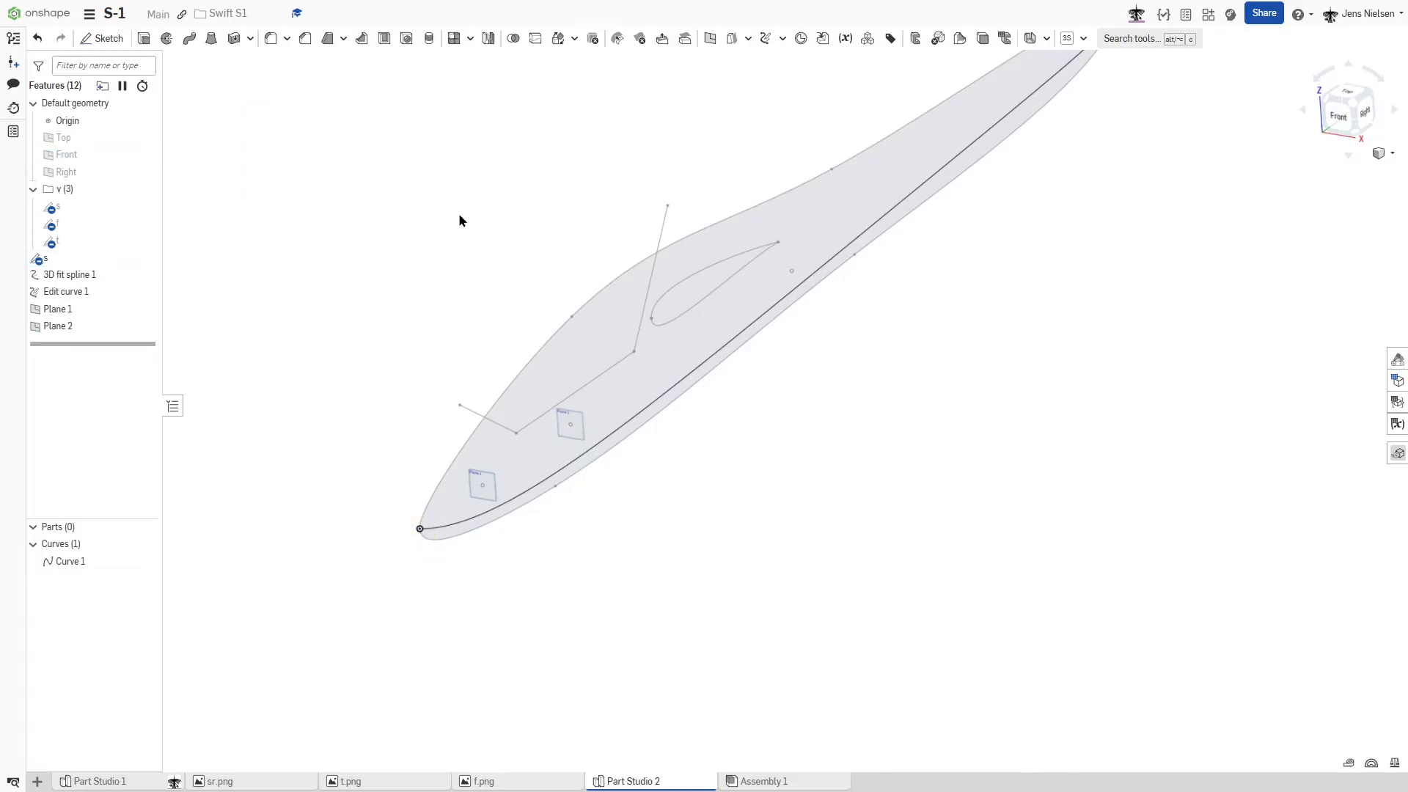
# - Create a third point plane through the construction point of sketch s near the wing profile's trailing edge, parallel to the Front plane
pyautogui.press('s')
pyautogui.click(540, 286)
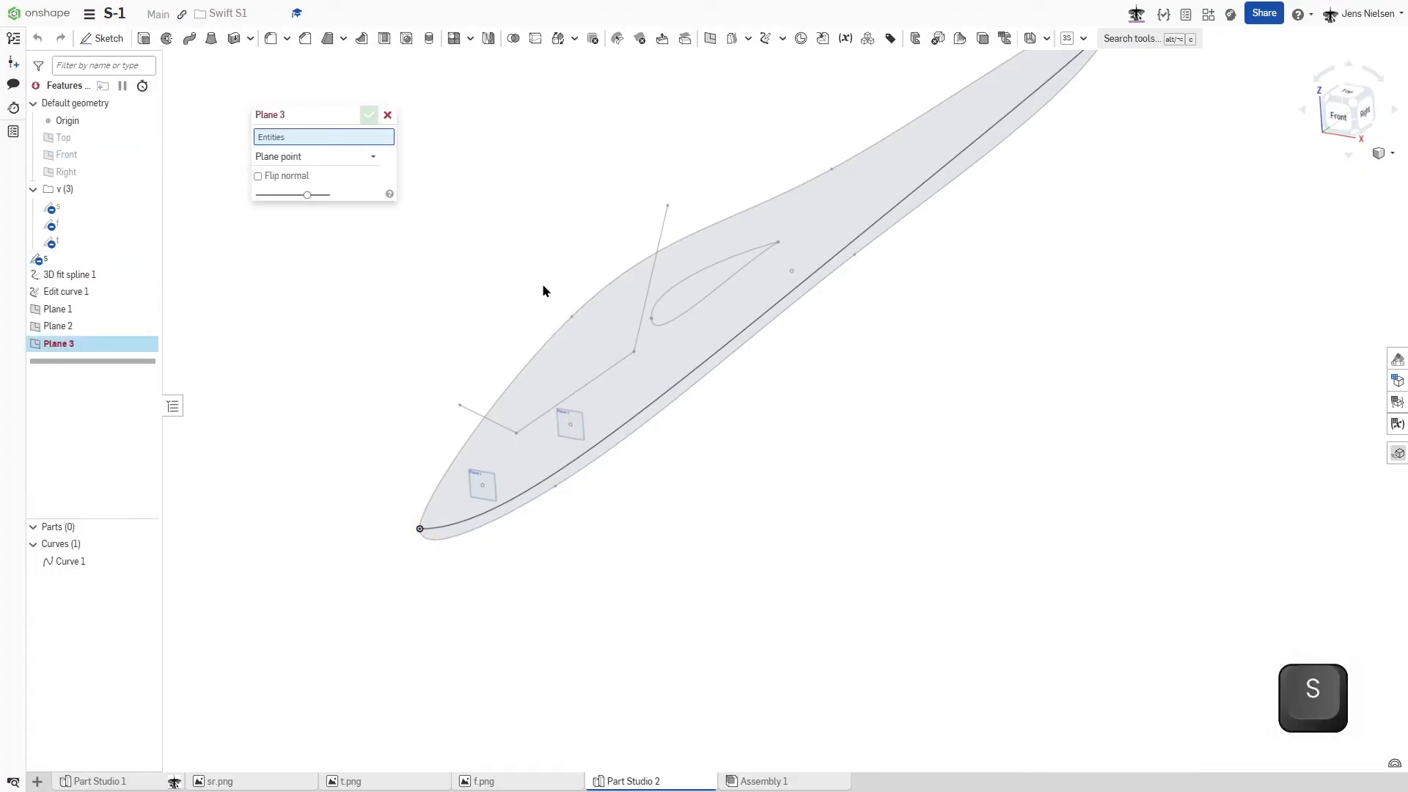
pyautogui.click(791, 272)
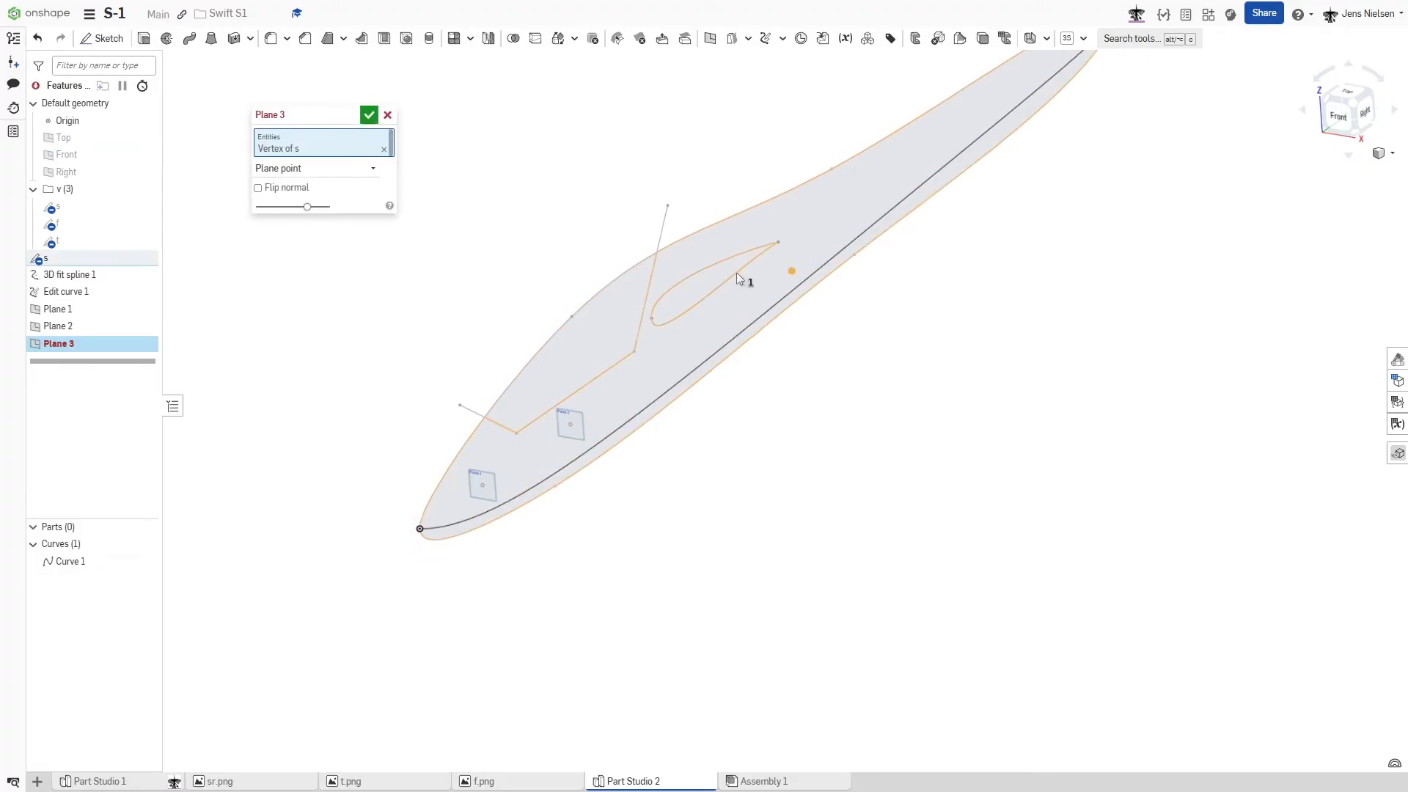
pyautogui.click(74, 162)
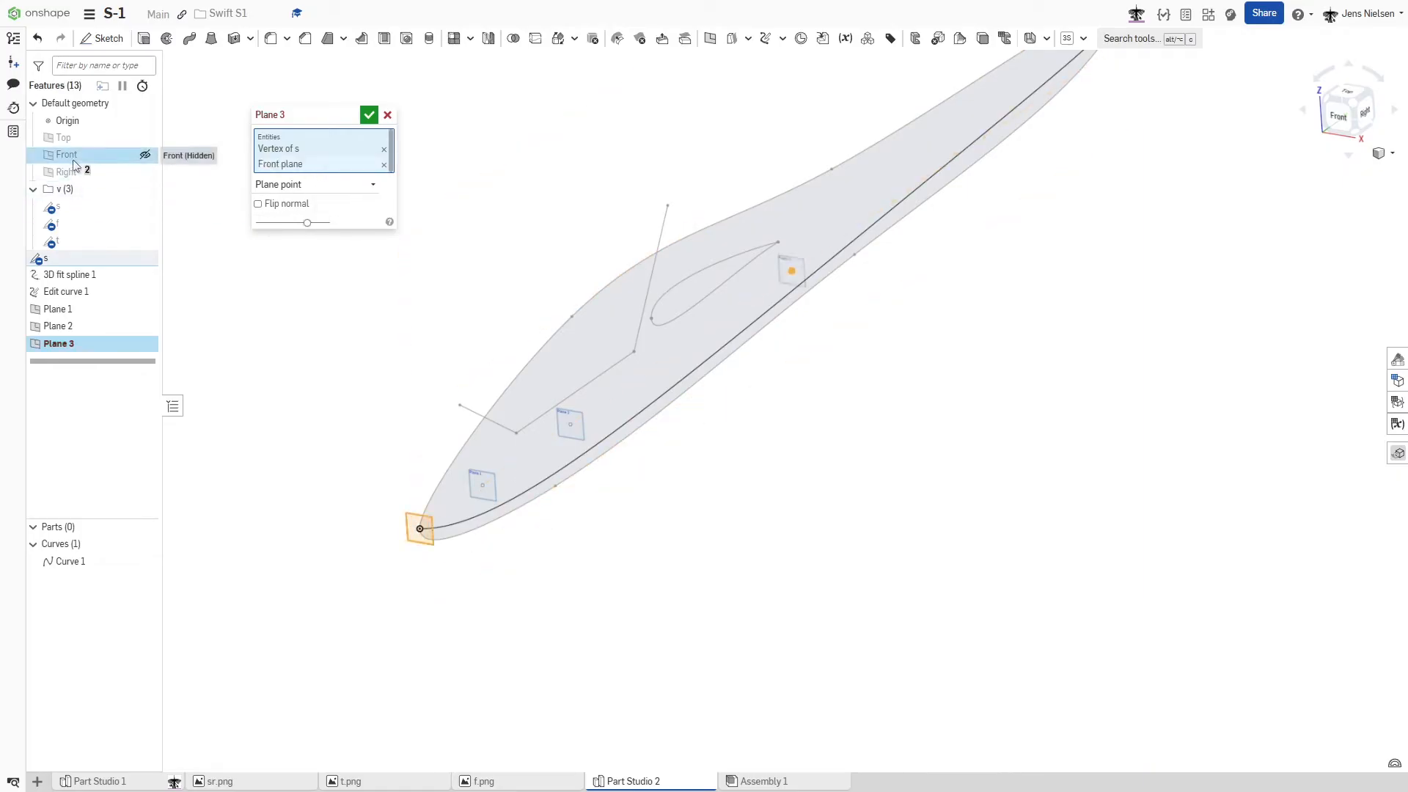
pyautogui.click(368, 118)
# - Start a new sketch on Plane 1, the foremost point plane near the nose
pyautogui.moveTo(454, 253); pyautogui.dragTo(287, 417, button='right')
pyautogui.press('s')
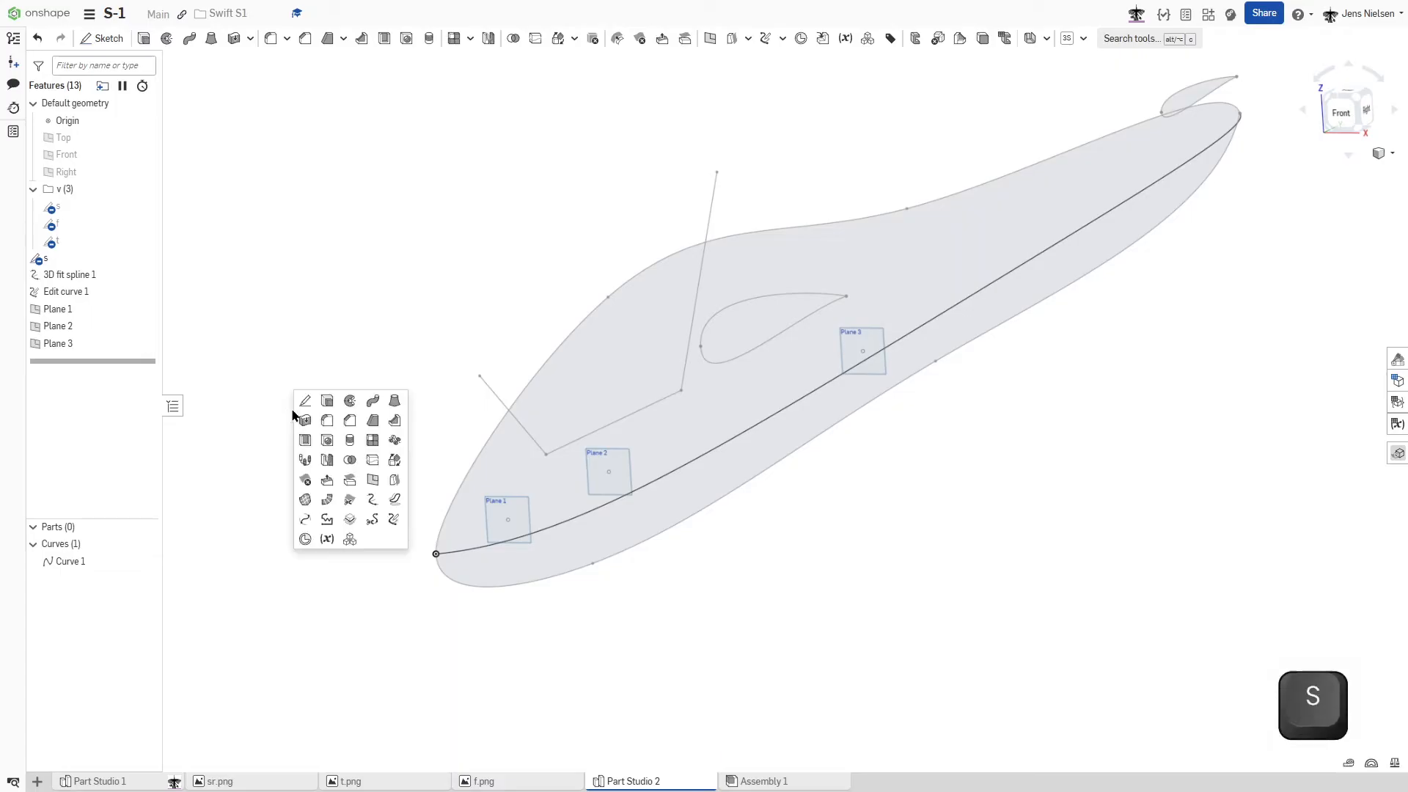
pyautogui.click(303, 403)
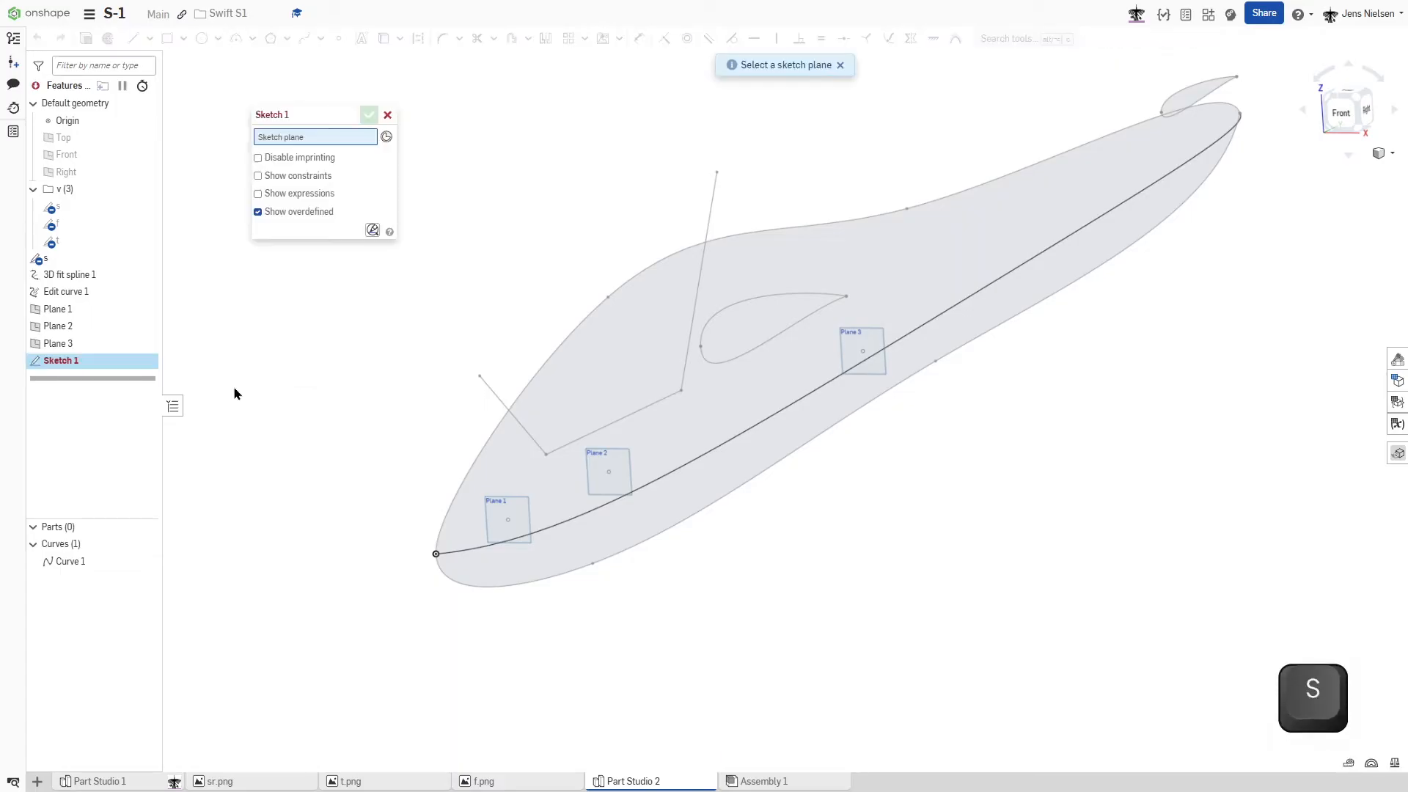
pyautogui.click(80, 312)
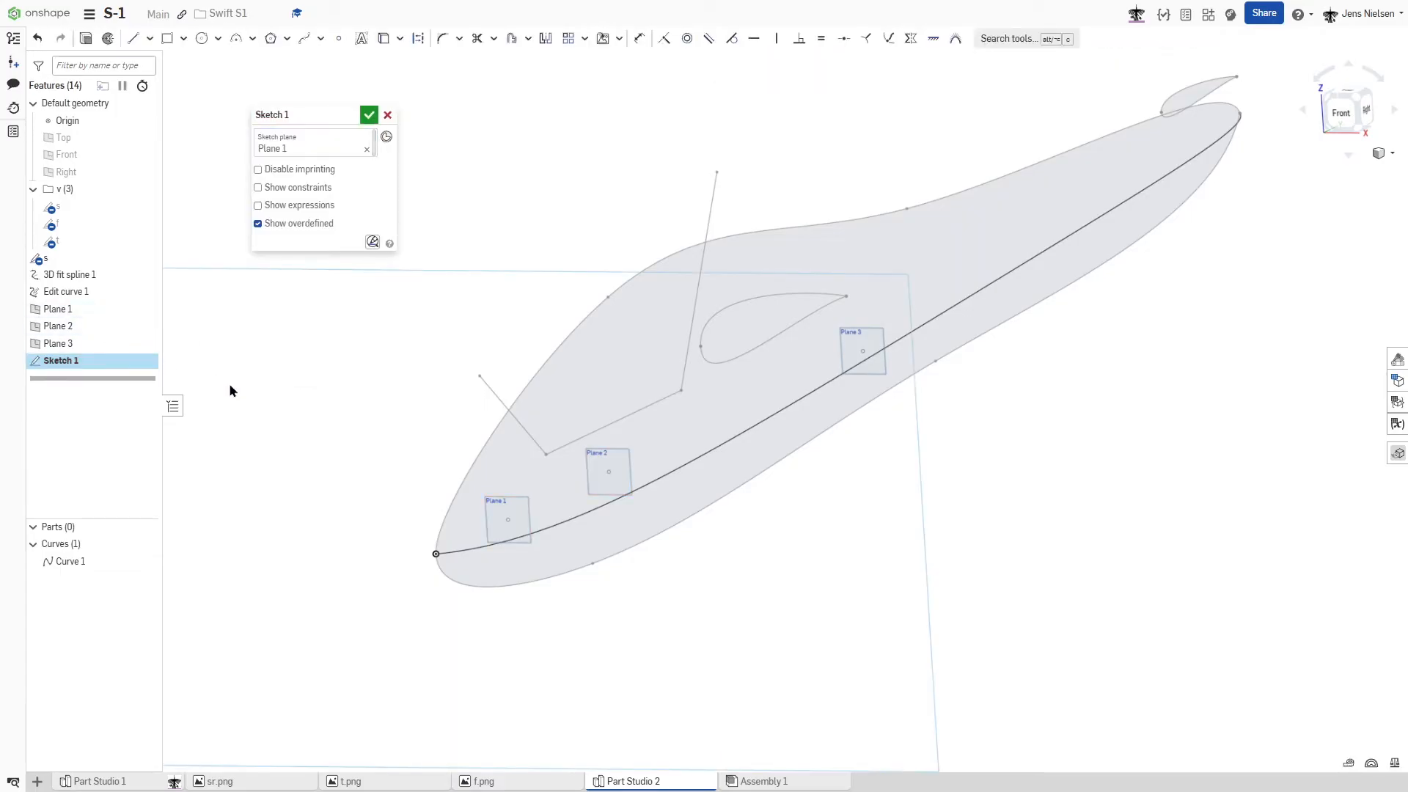
# - Draw a straight, near-vertical two-point Bezier curve beside the fuselage side profile as the basis for the cross-section
pyautogui.press('s')
pyautogui.click(337, 394)
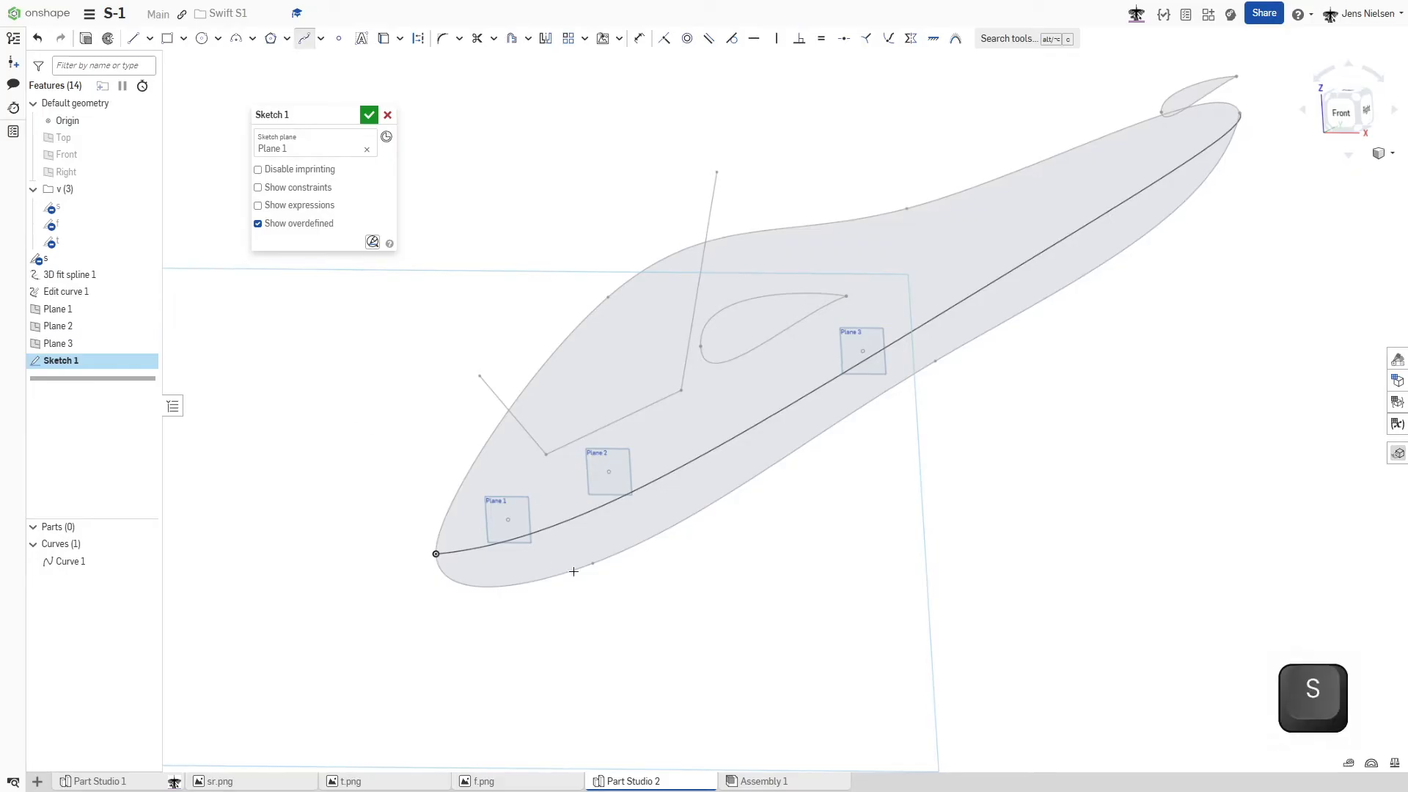
pyautogui.scroll(2, 607, 598)
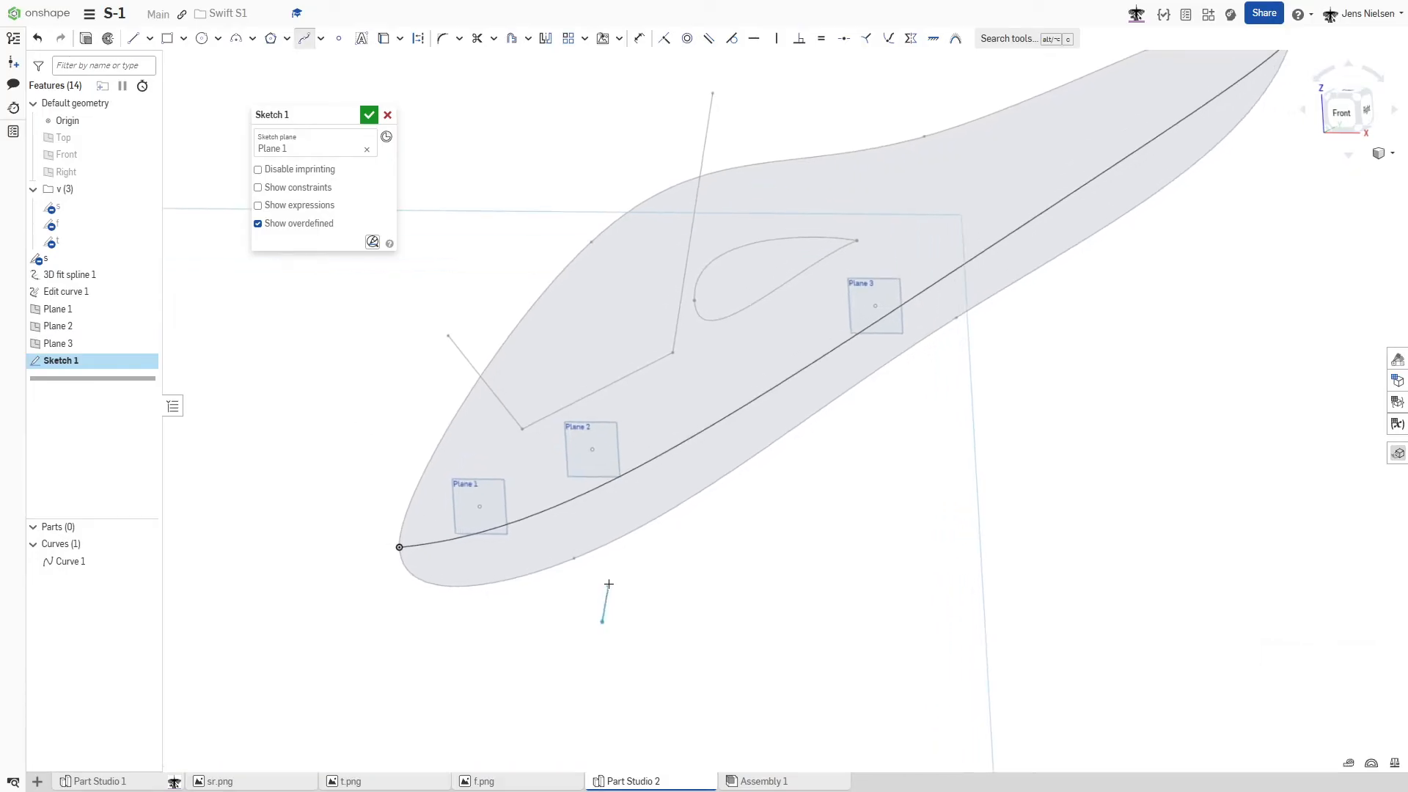
pyautogui.click(583, 377)
pyautogui.press('Escape')
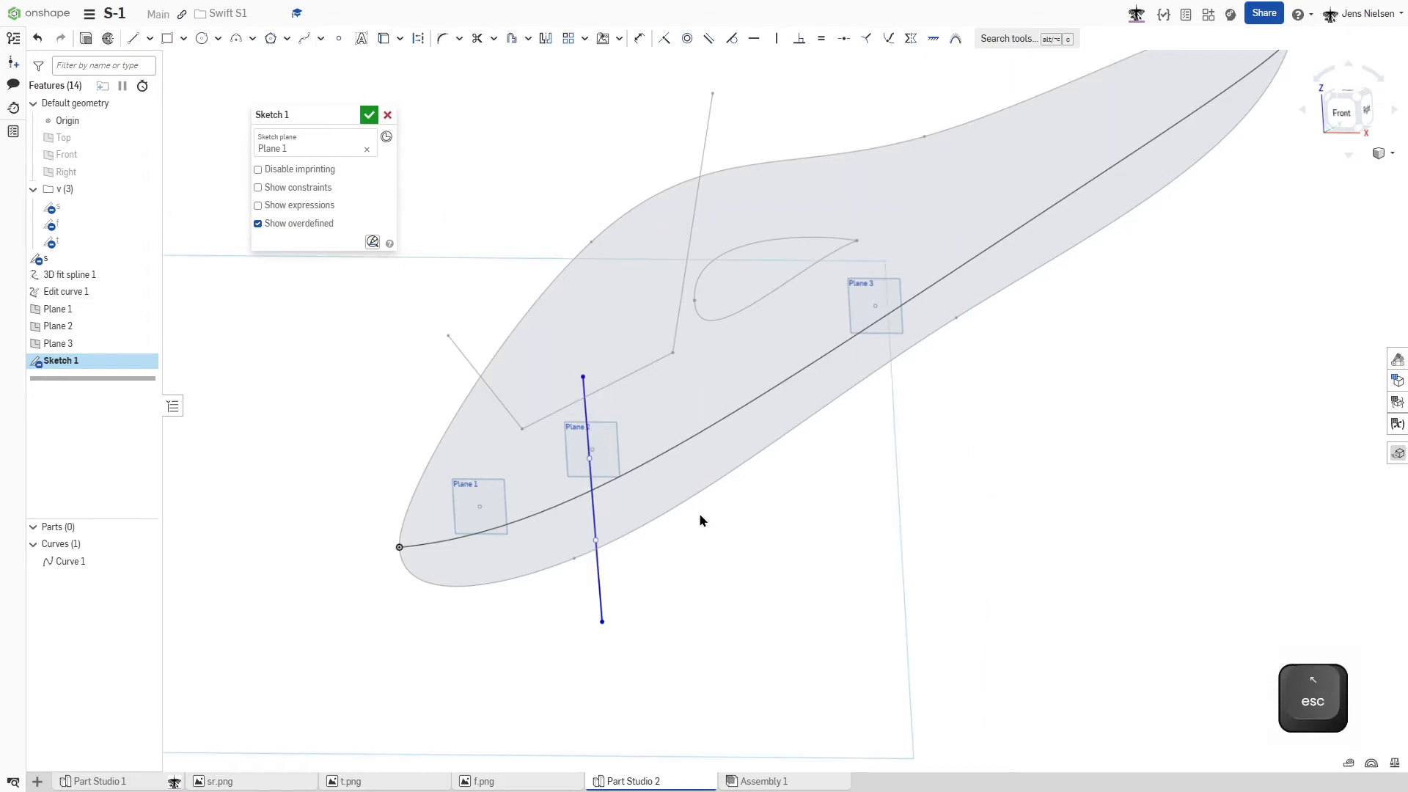
# - Pull both end control points of the Bezier outward to form a half-oval and constrain both end handles horizontal
pyautogui.scroll(2, 698, 512)
pyautogui.moveTo(652, 565); pyautogui.dragTo(654, 572, button='right')
pyautogui.moveTo(612, 568); pyautogui.dragTo(706, 599)
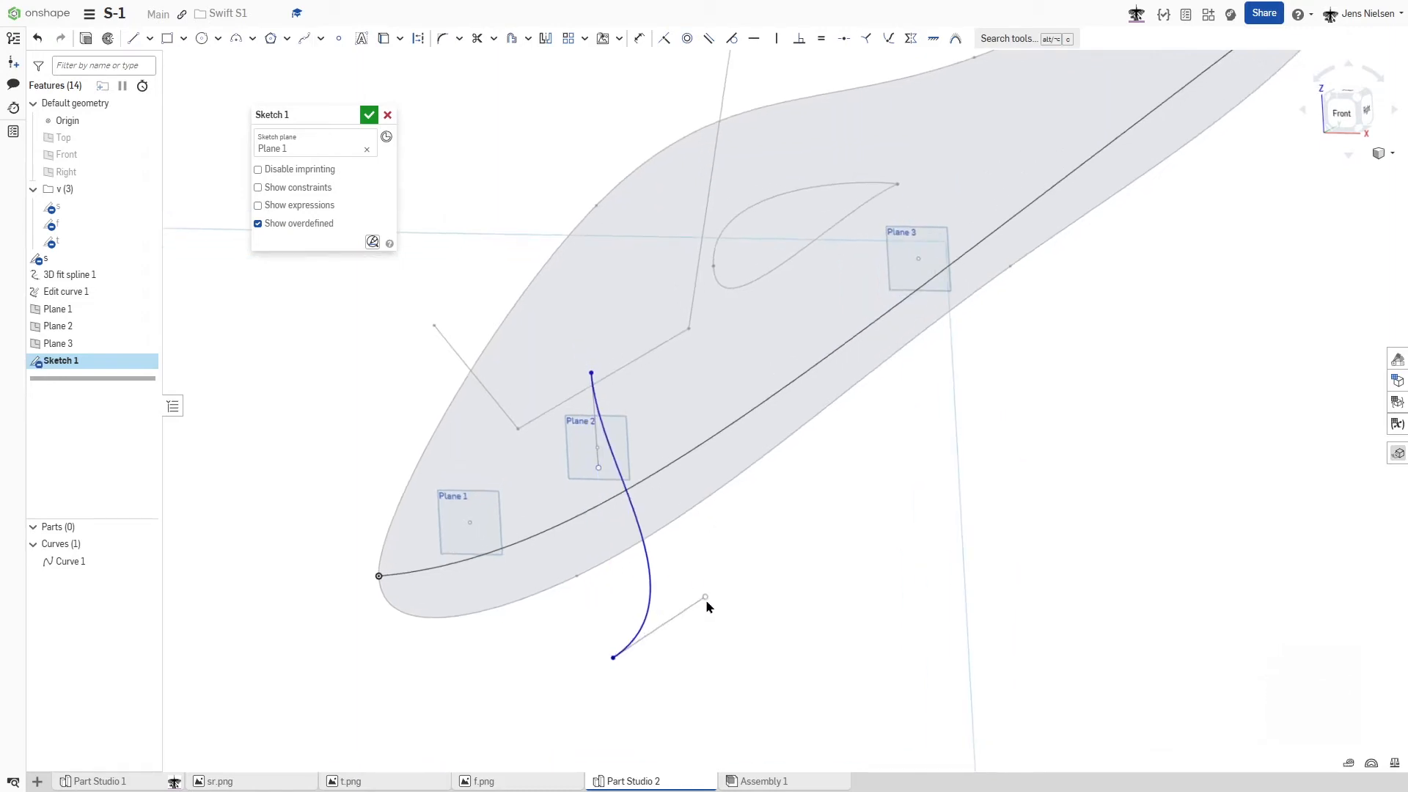
pyautogui.press('h')
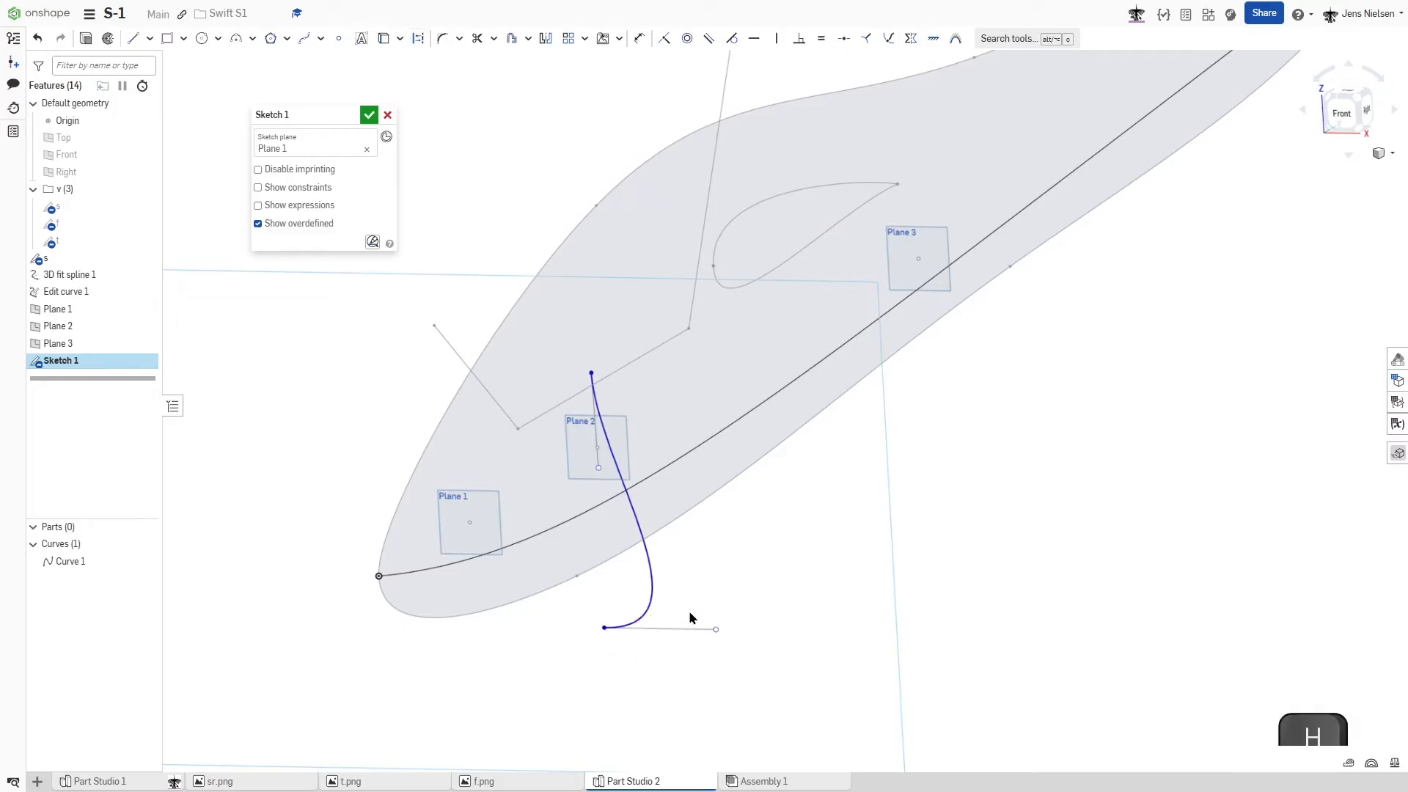
pyautogui.moveTo(598, 467); pyautogui.dragTo(712, 386)
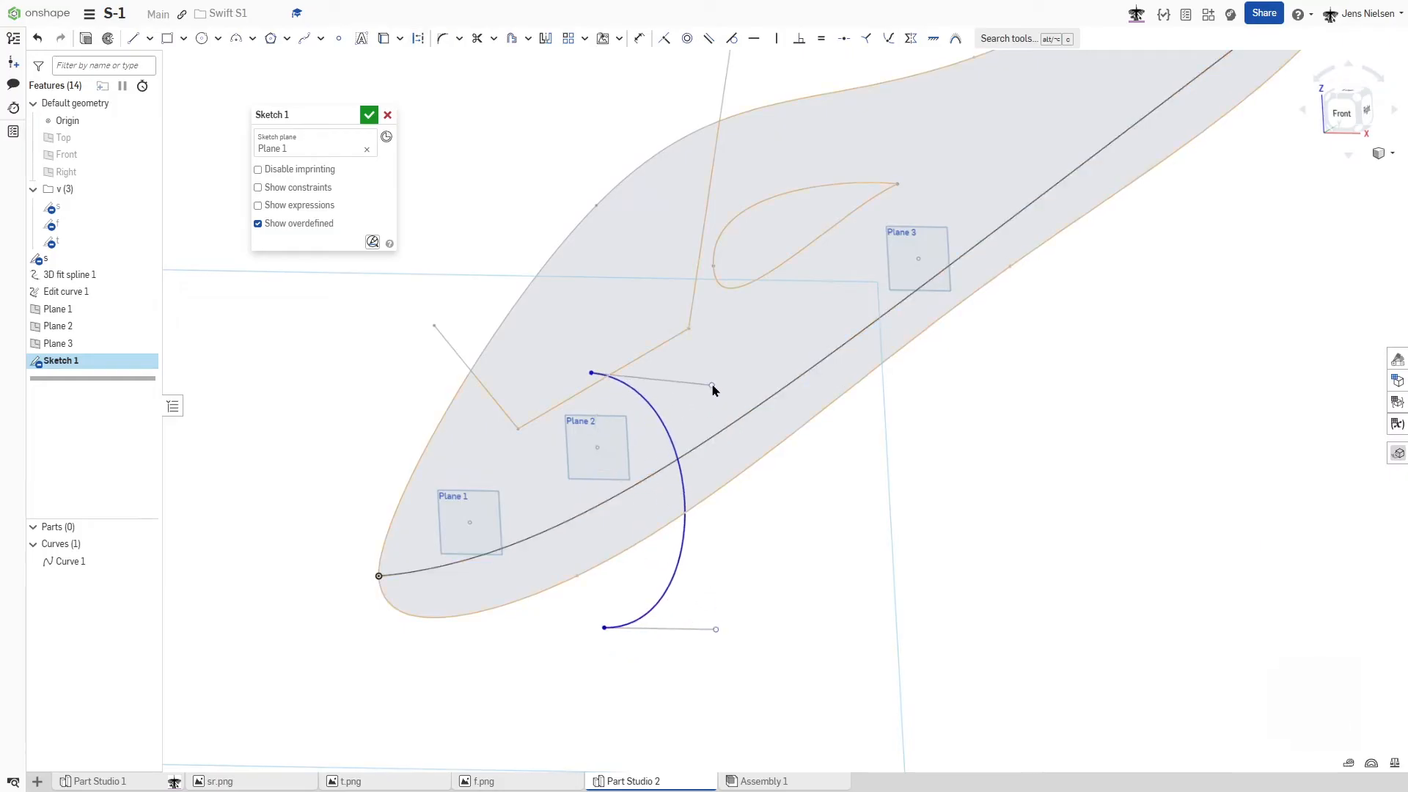
pyautogui.press('h')
# - Pierce the Bezier's upper endpoint with the side profile's upper outline and its lower endpoint with the lower outline
pyautogui.hotkey('shift', 'g')
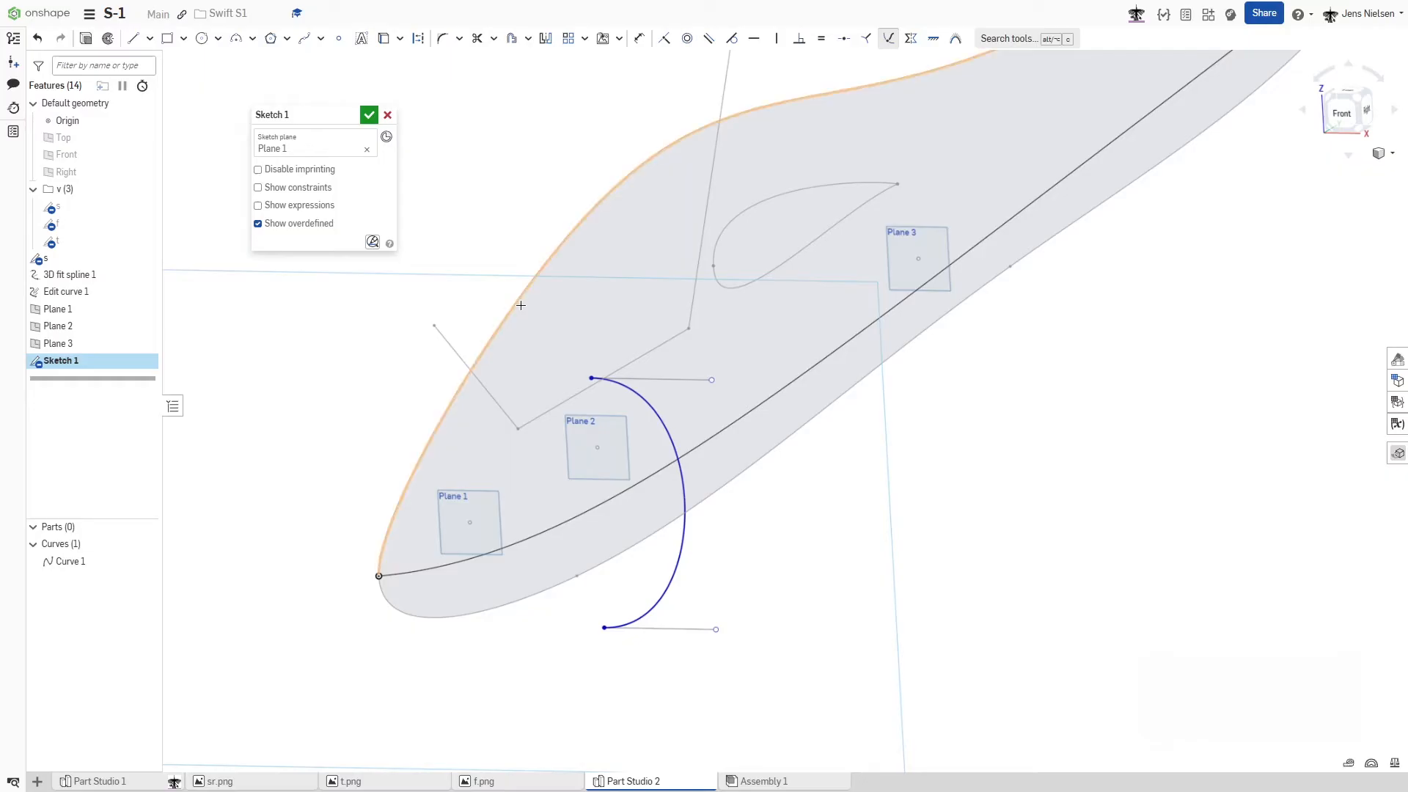
pyautogui.scroll(4, 572, 352)
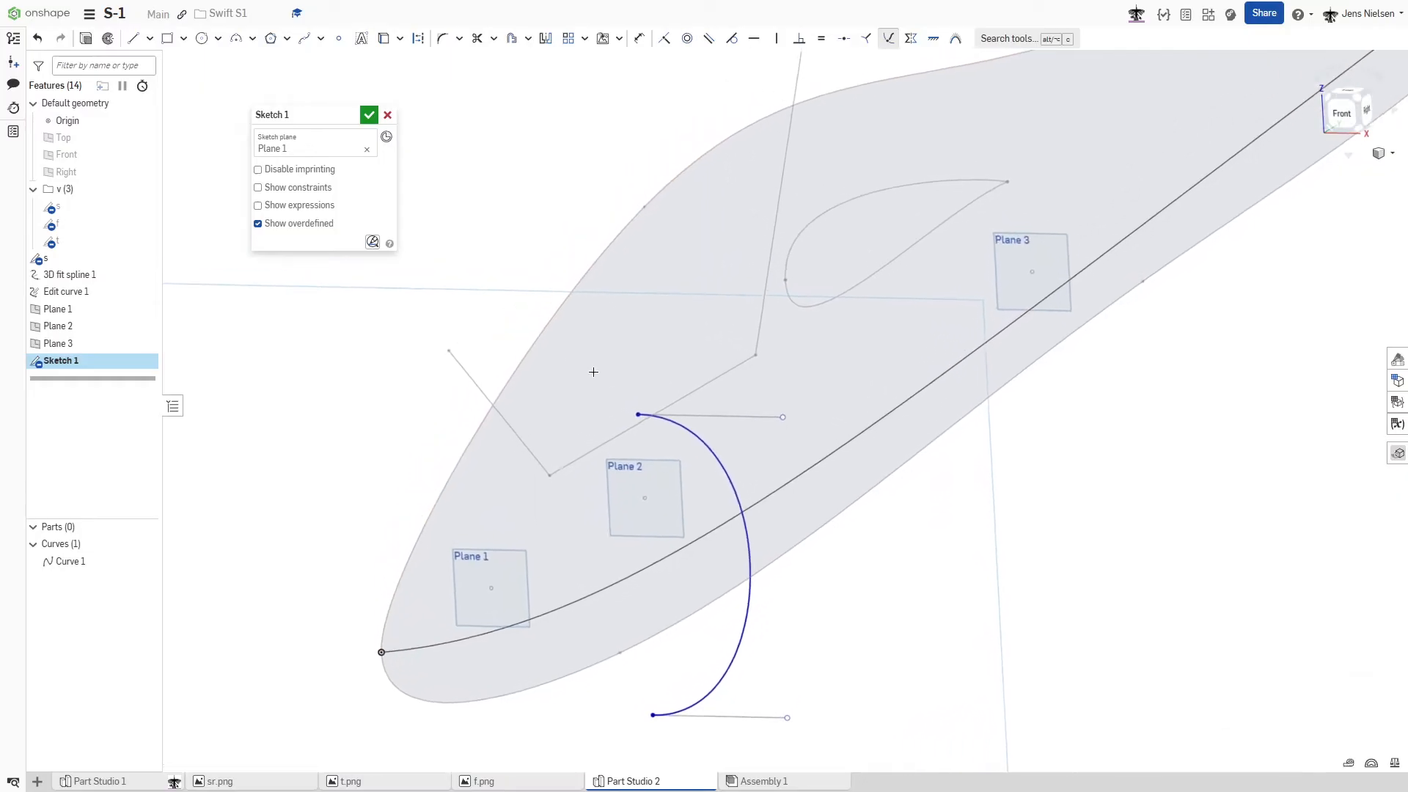
pyautogui.click(636, 421)
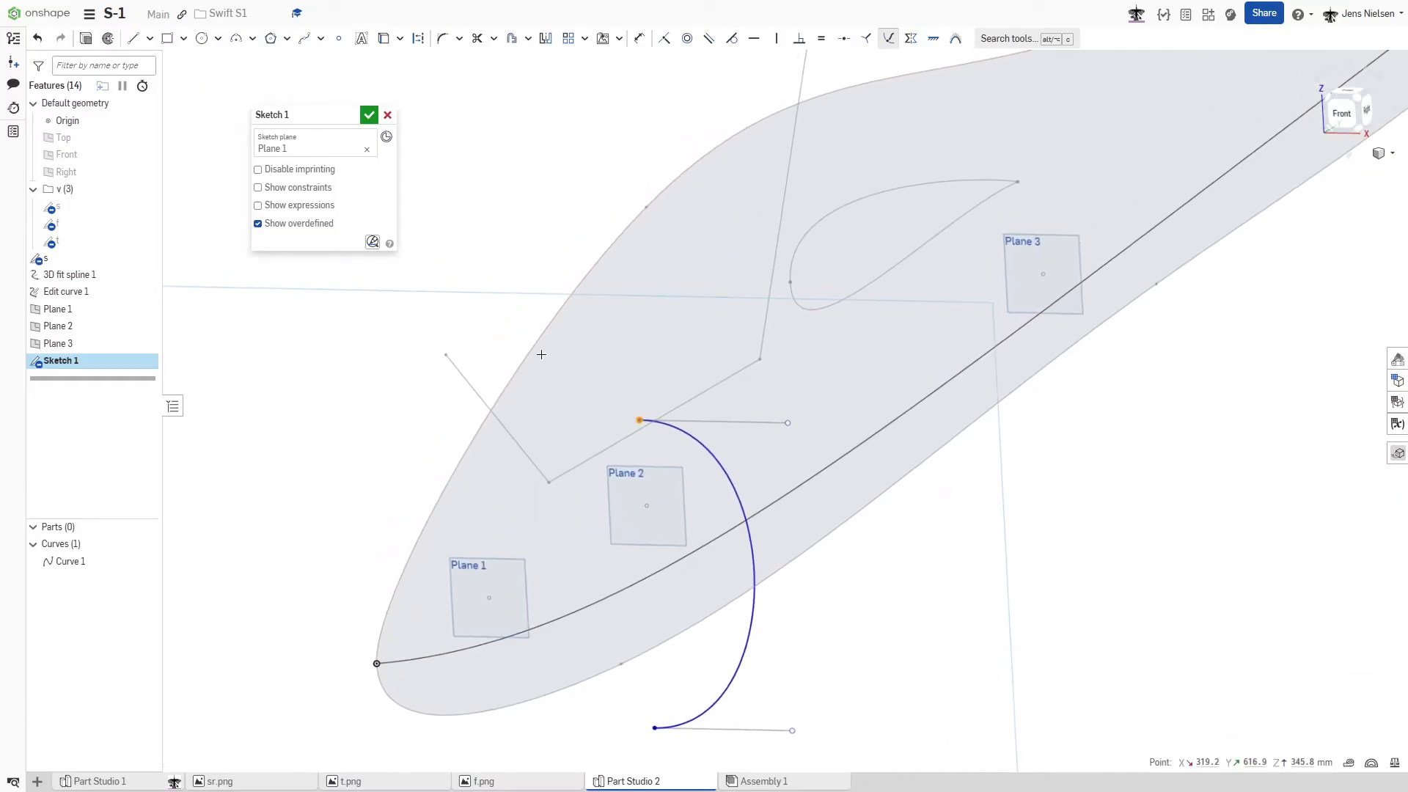
pyautogui.click(531, 351)
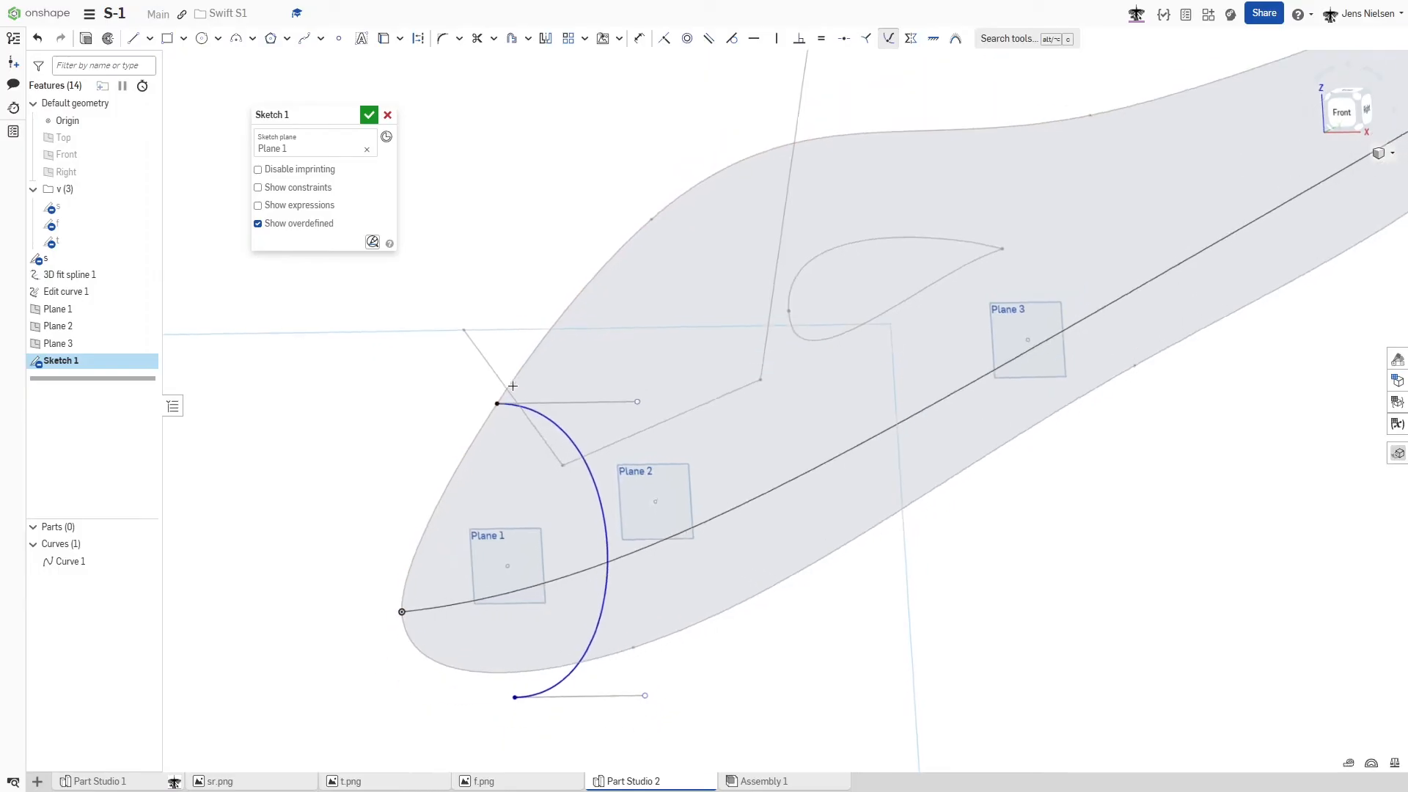
pyautogui.moveTo(534, 583); pyautogui.dragTo(519, 565)
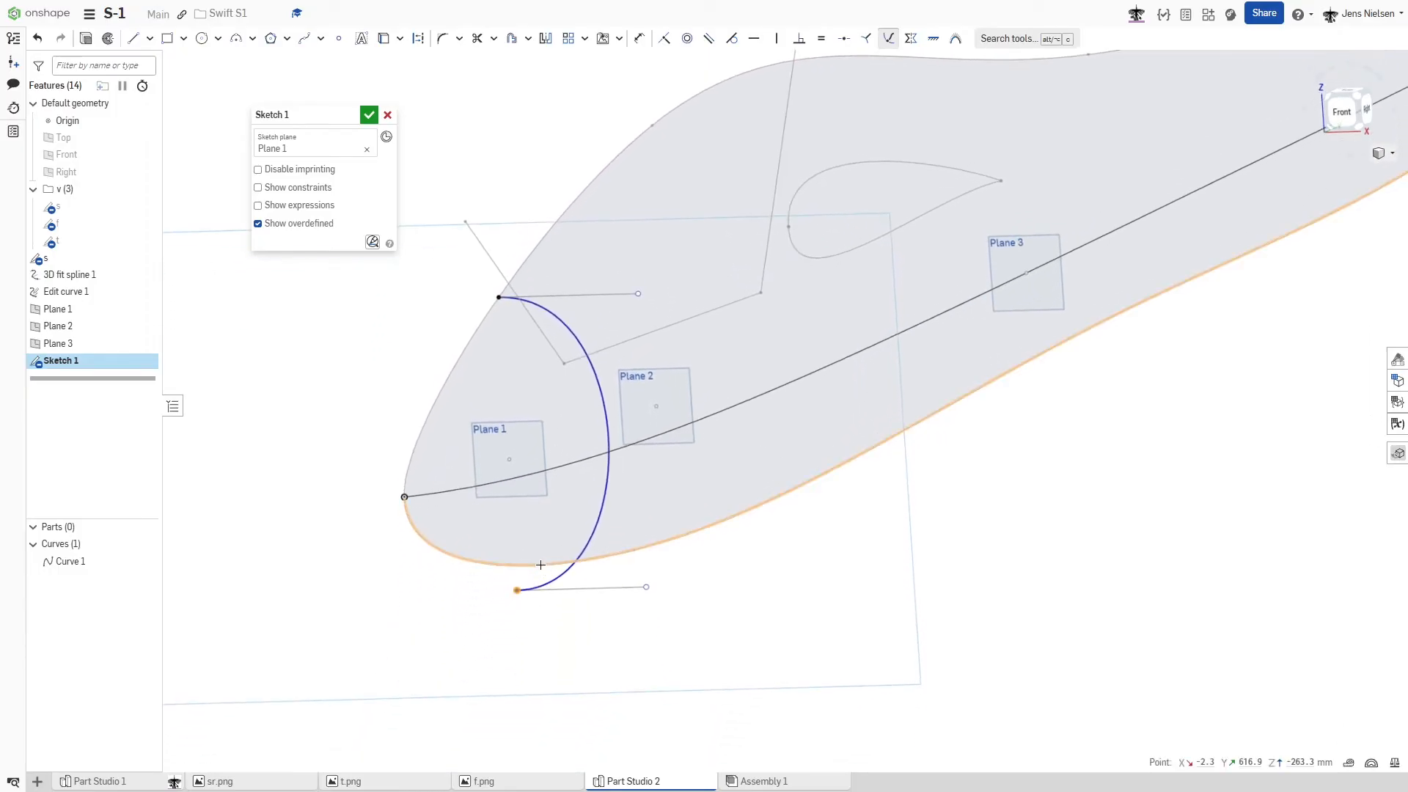
# - Add a pierce constraint between the half-oval Bezier and the 3D curve running along the fuselage side
pyautogui.click(607, 500)
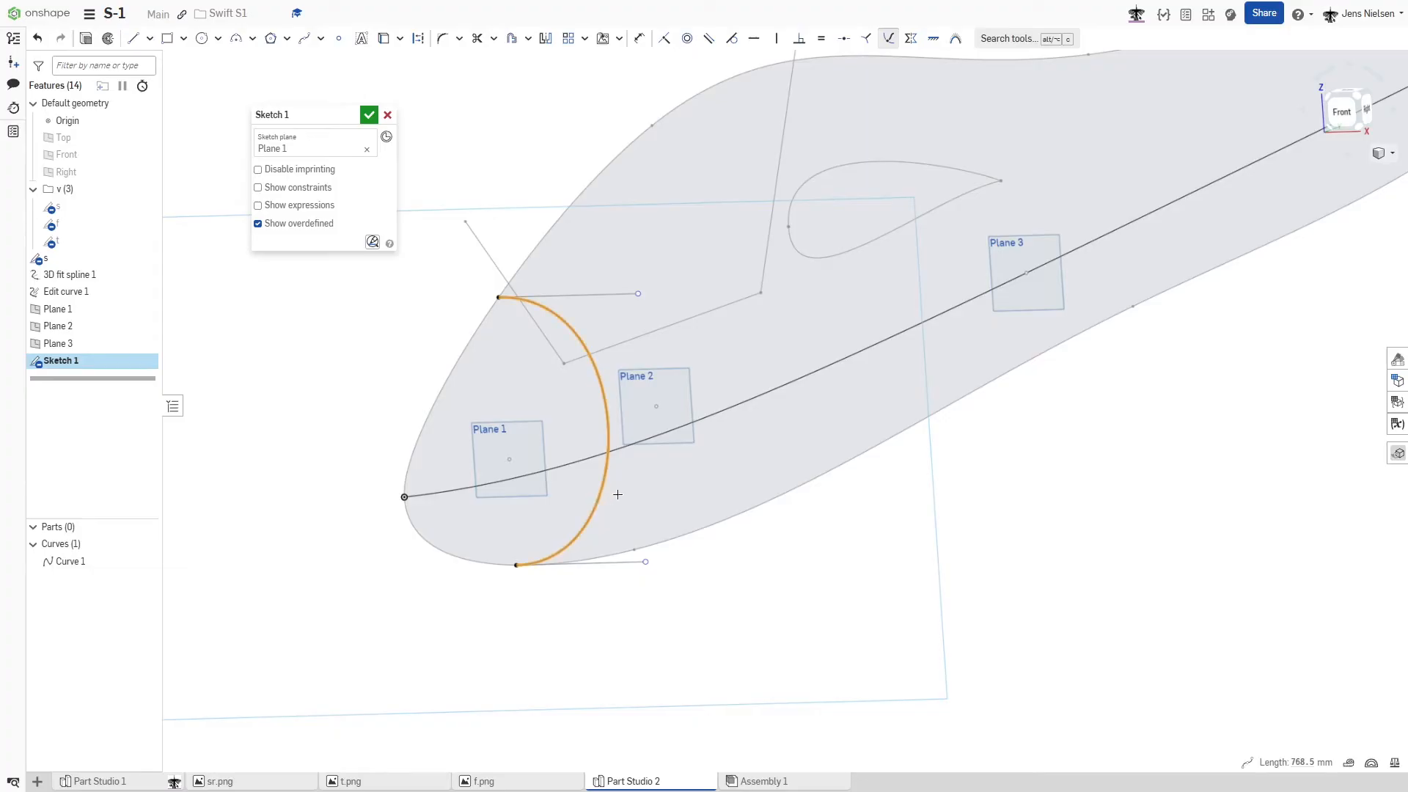
pyautogui.click(701, 413)
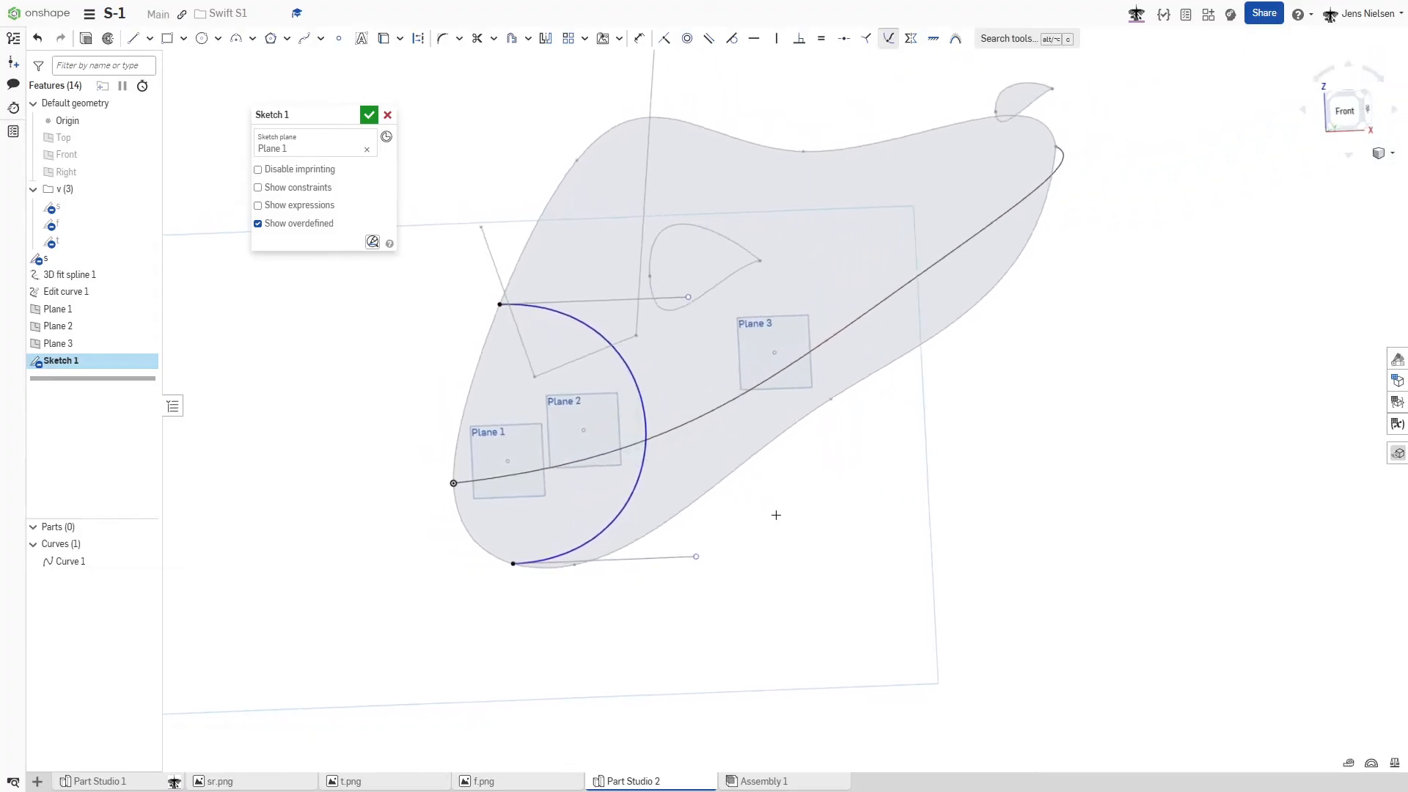
pyautogui.press('Escape')
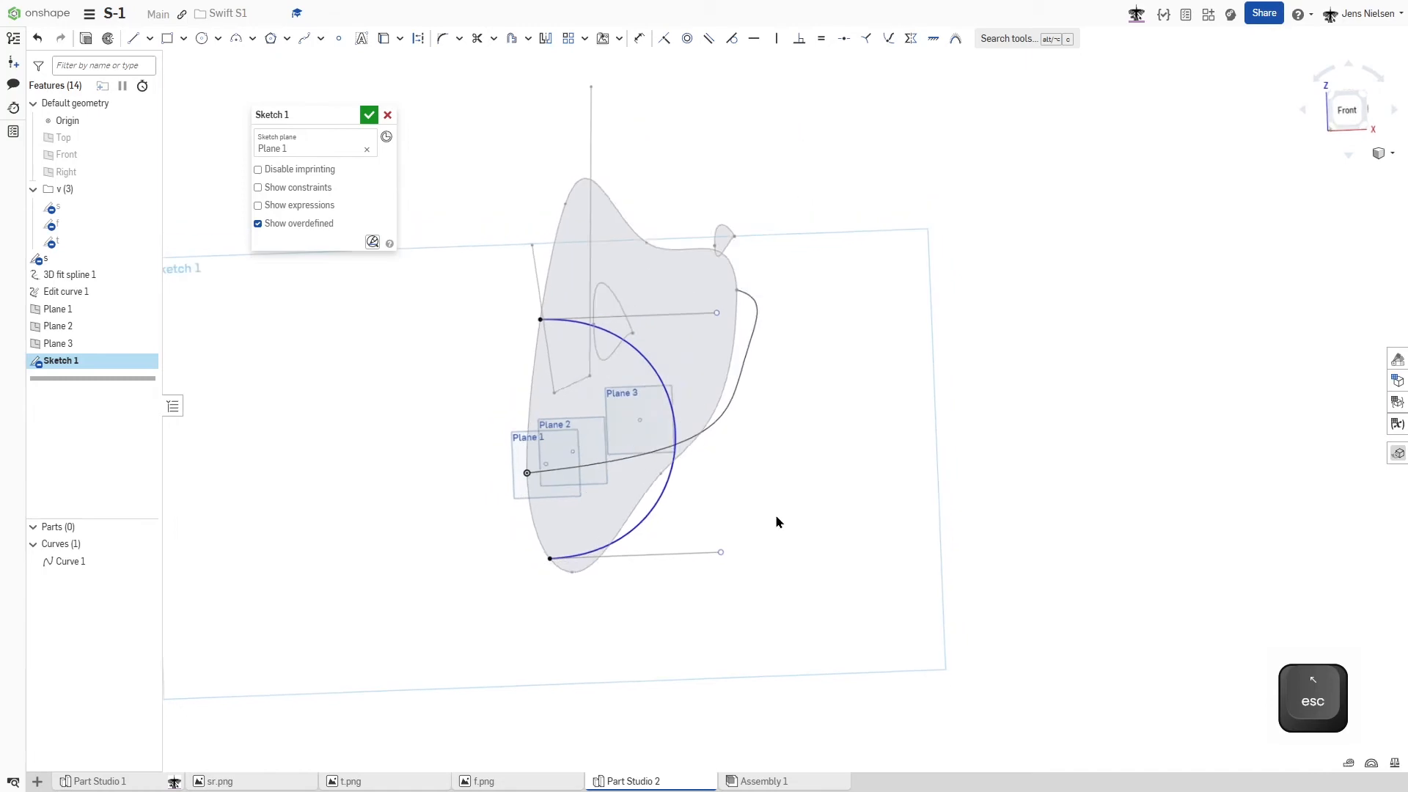
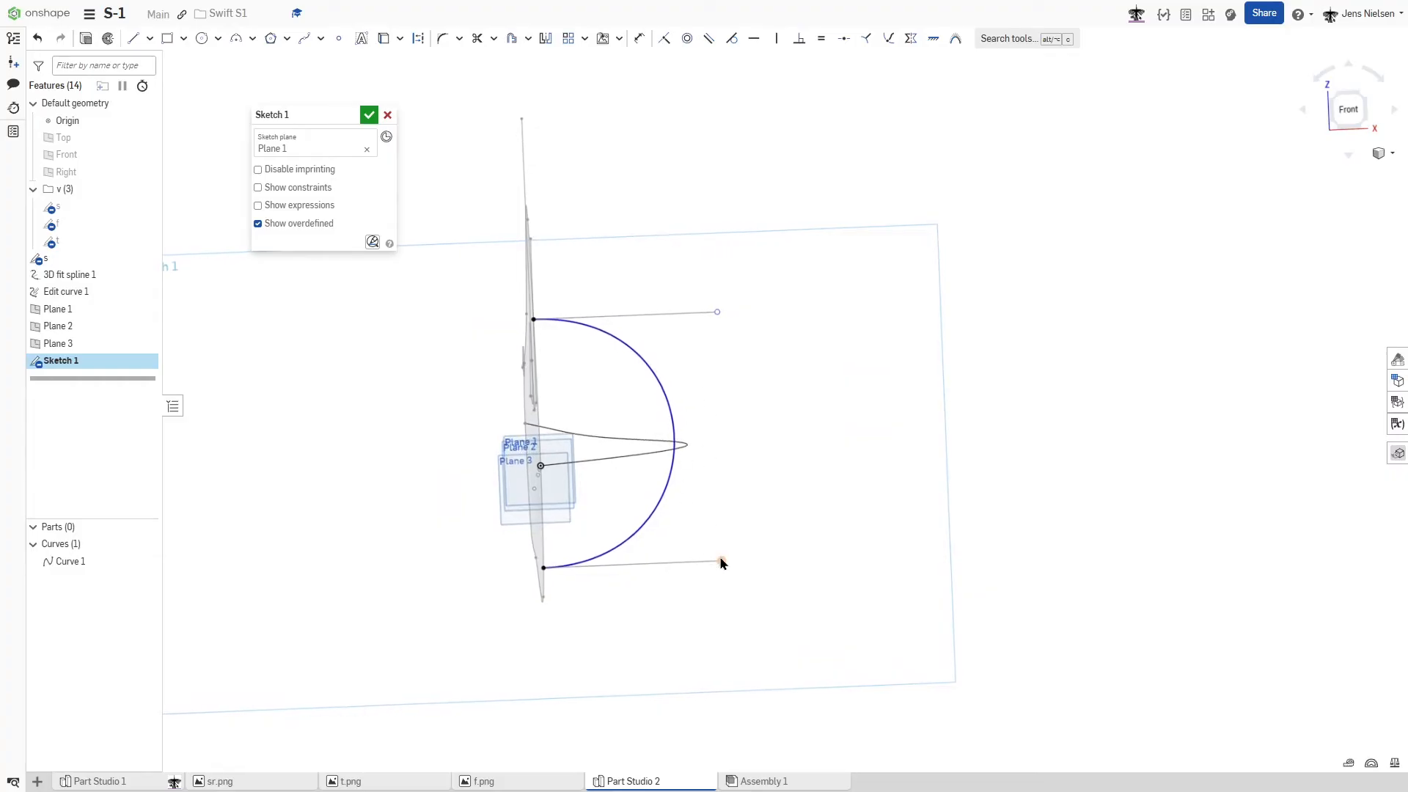
# - Pull the lower handle of the half-oval Bezier slightly outward and finish the cross-section sketch on Plane 1
pyautogui.moveTo(724, 566); pyautogui.dragTo(752, 563)
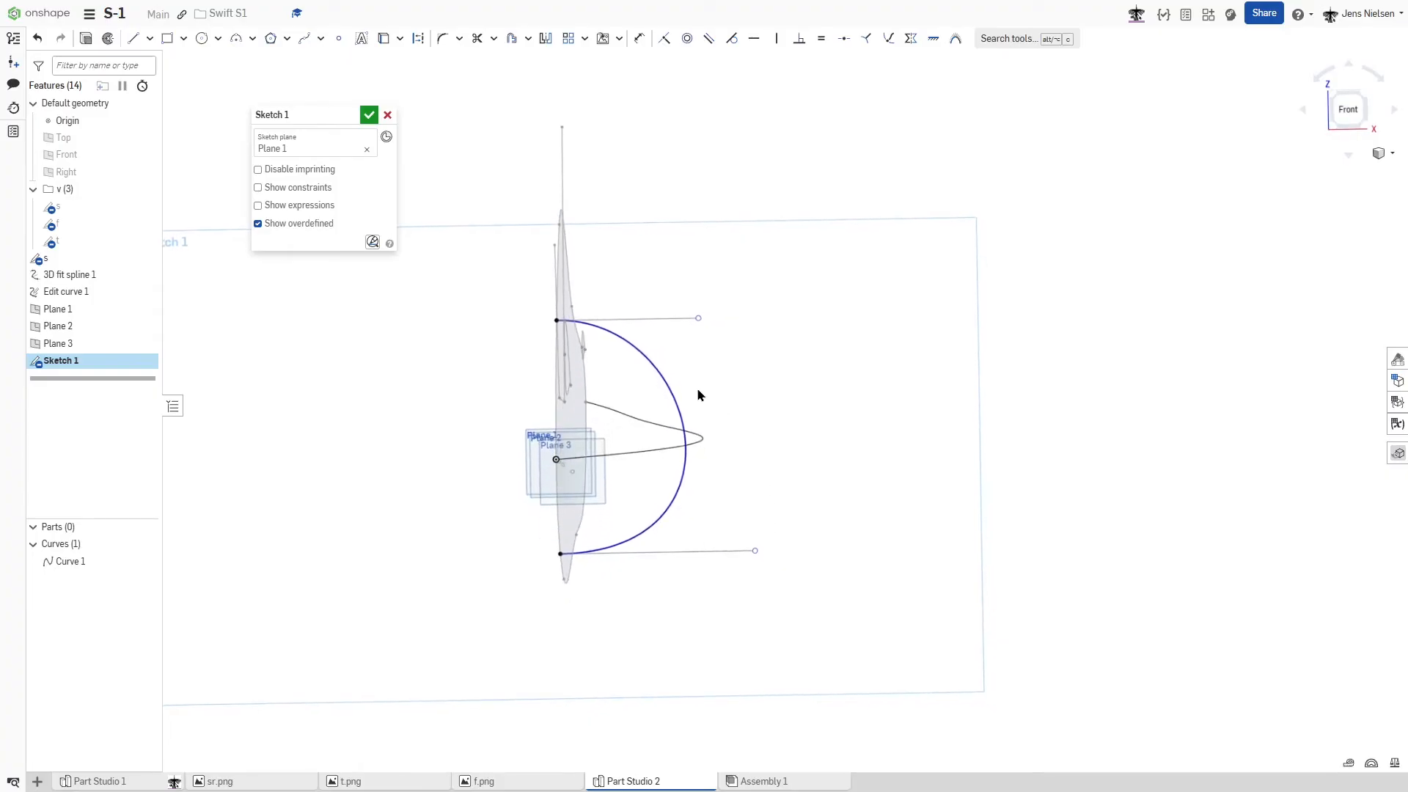
pyautogui.click(368, 116)
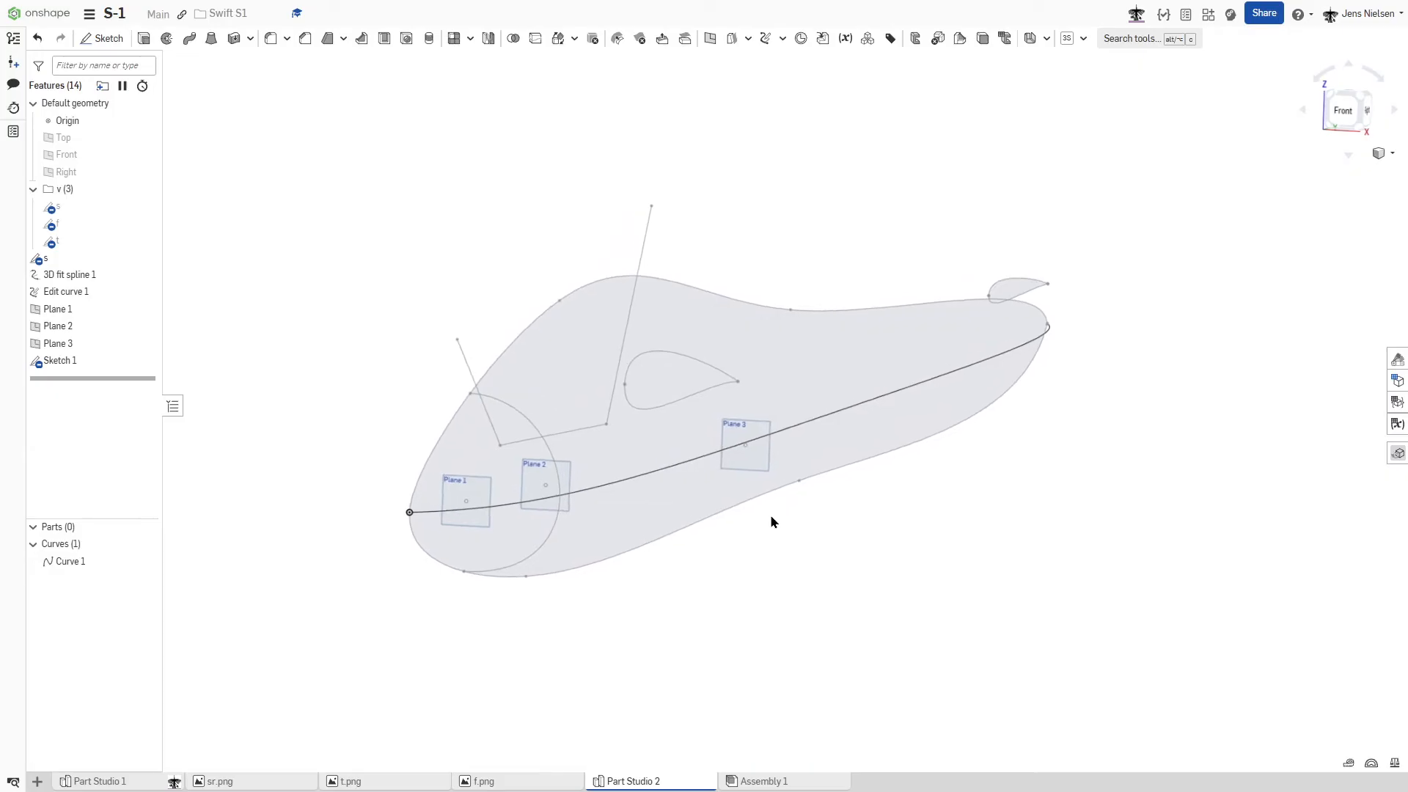
# - Start a sketch on Plane 2 and draw a short, near-vertical two-point Bezier curve below the fuselage side profile
pyautogui.press('s')
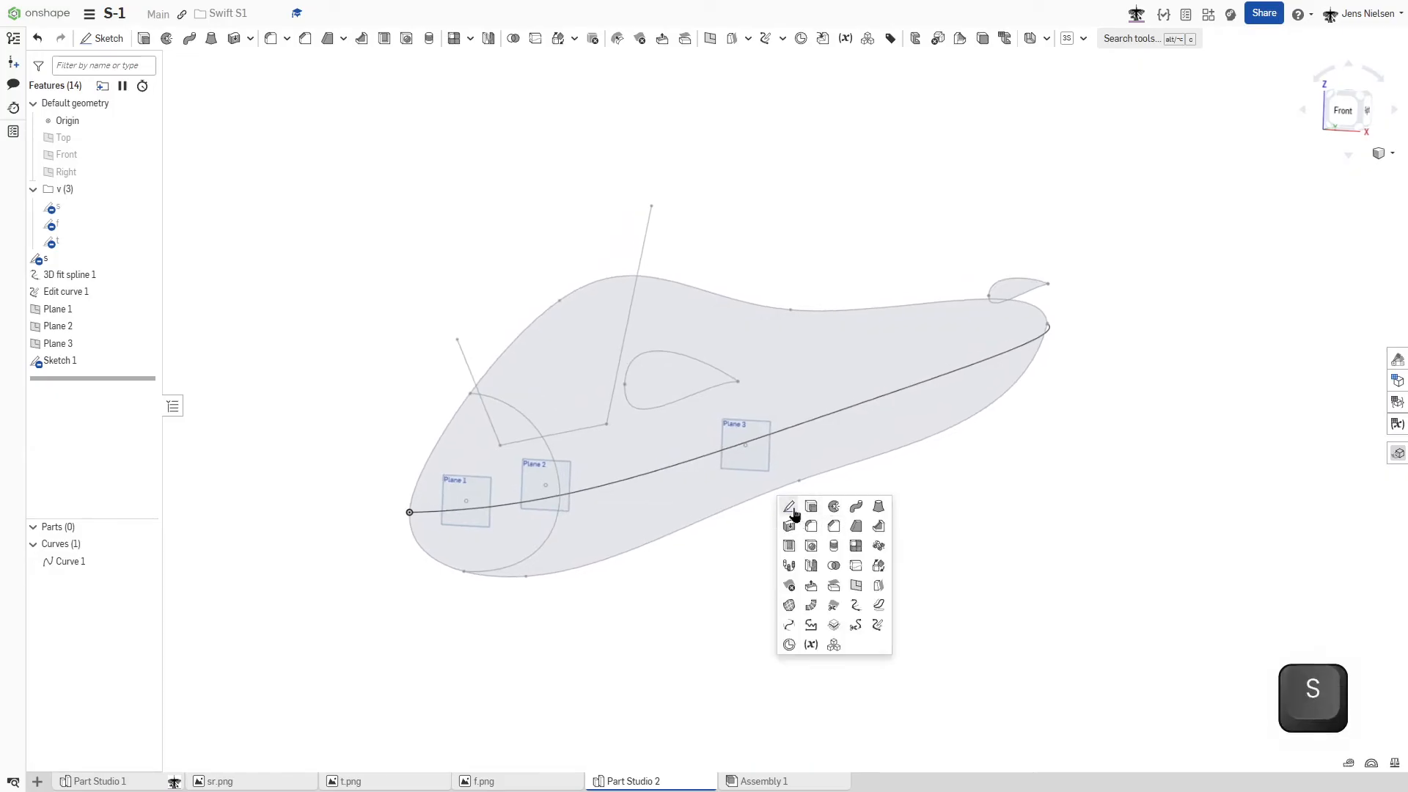
pyautogui.click(792, 511)
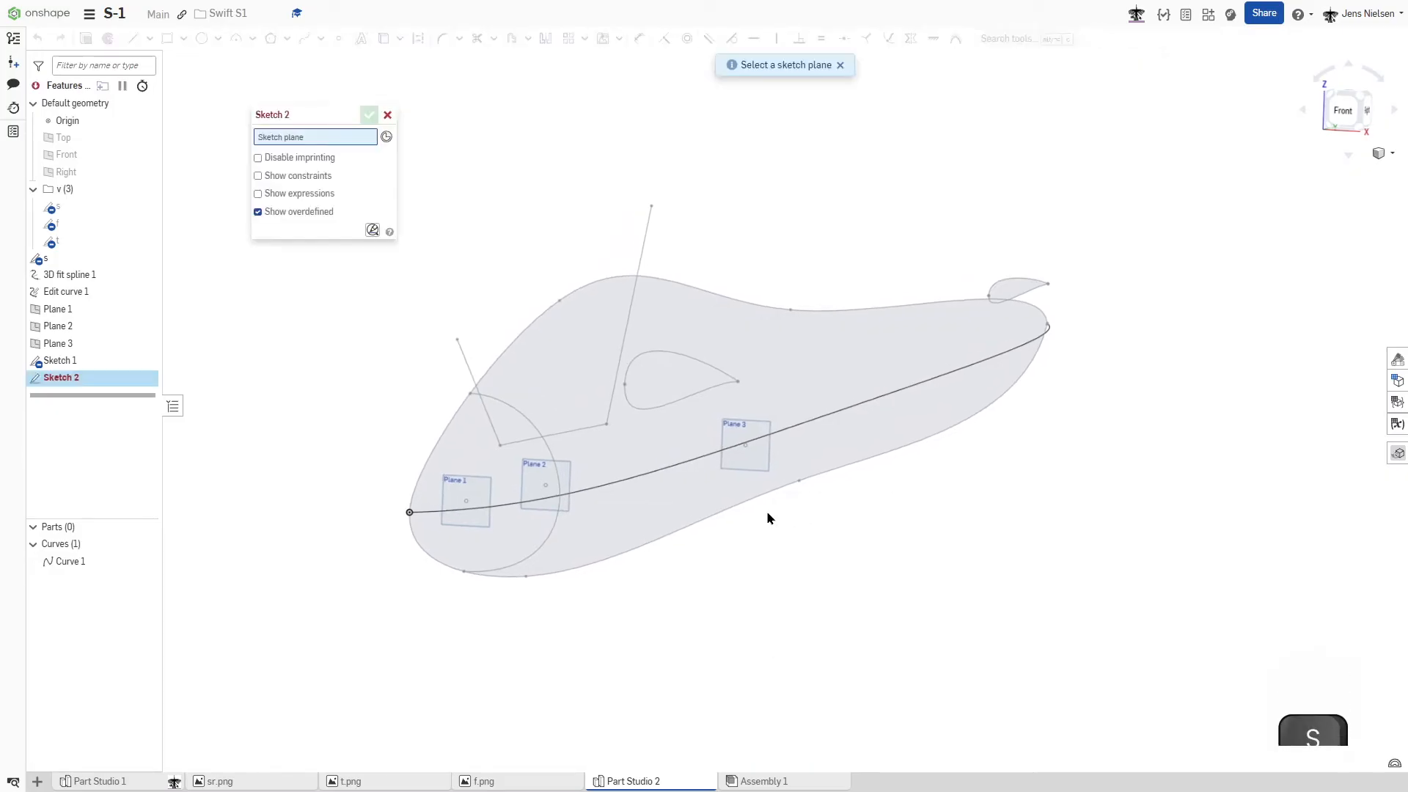
pyautogui.click(82, 332)
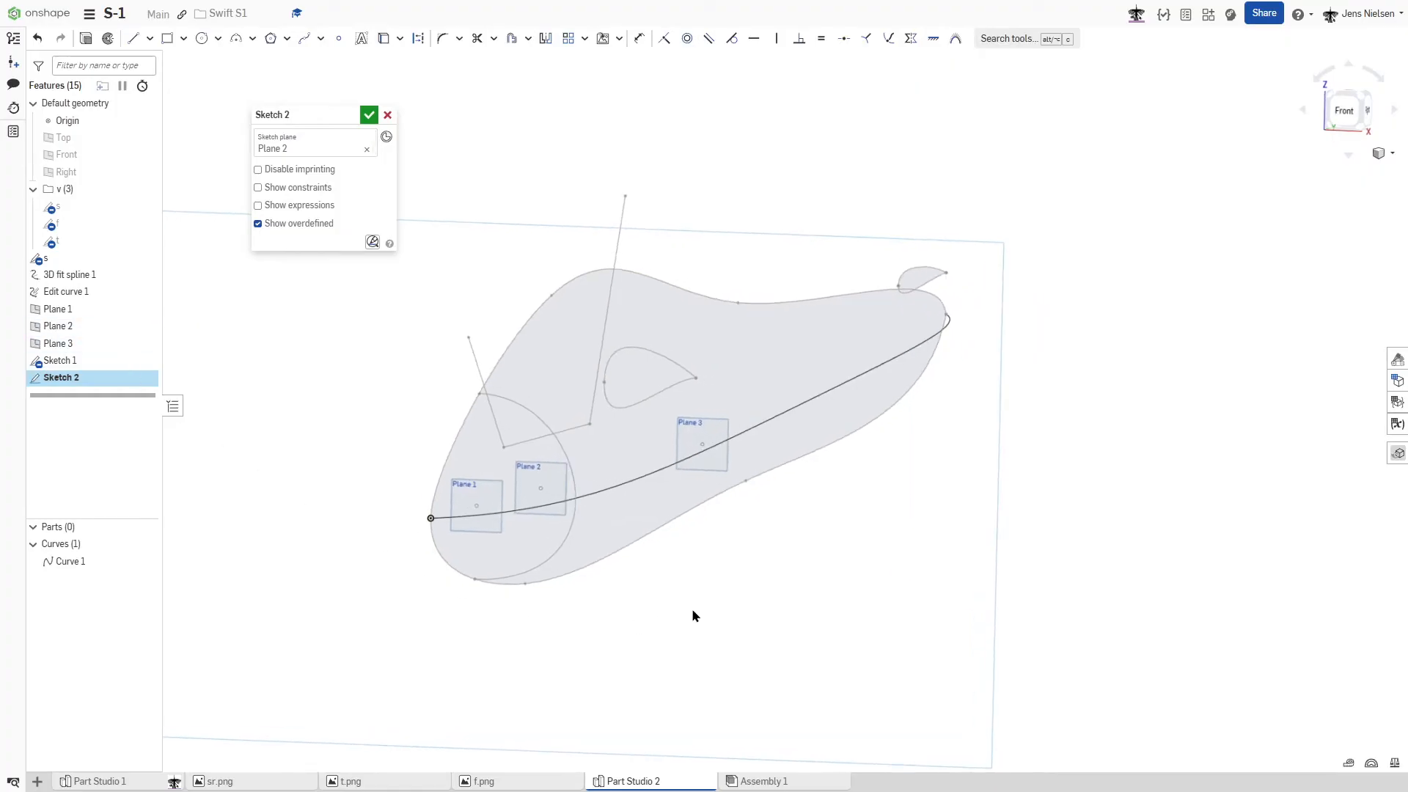
pyautogui.press('s')
pyautogui.click(800, 455)
pyautogui.click(693, 498)
pyautogui.press('Escape')
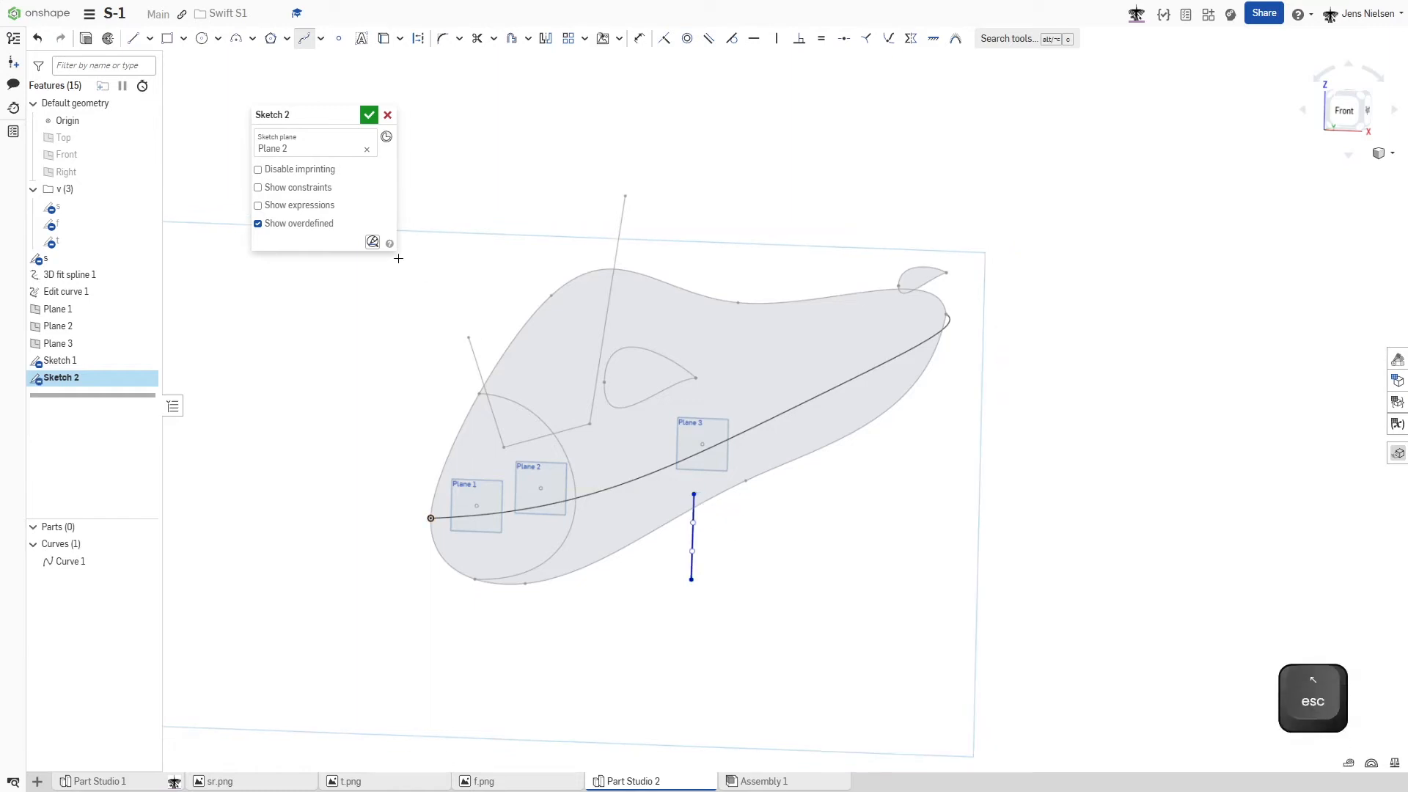
# - Show the sketch constraints and delete the horizontal constraint linking the Bezier's upper endpoint to the origin
pyautogui.click(261, 194)
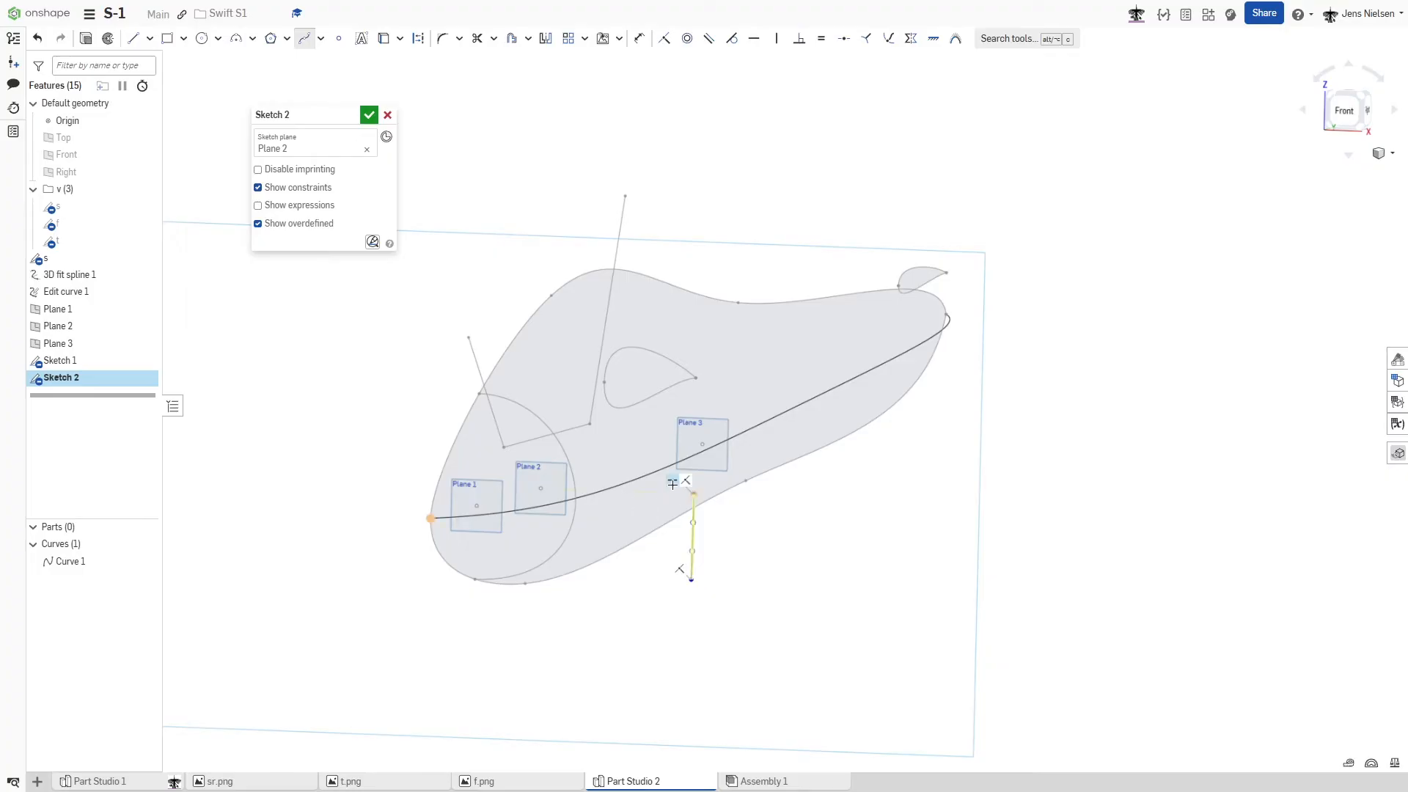
pyautogui.press('Escape')
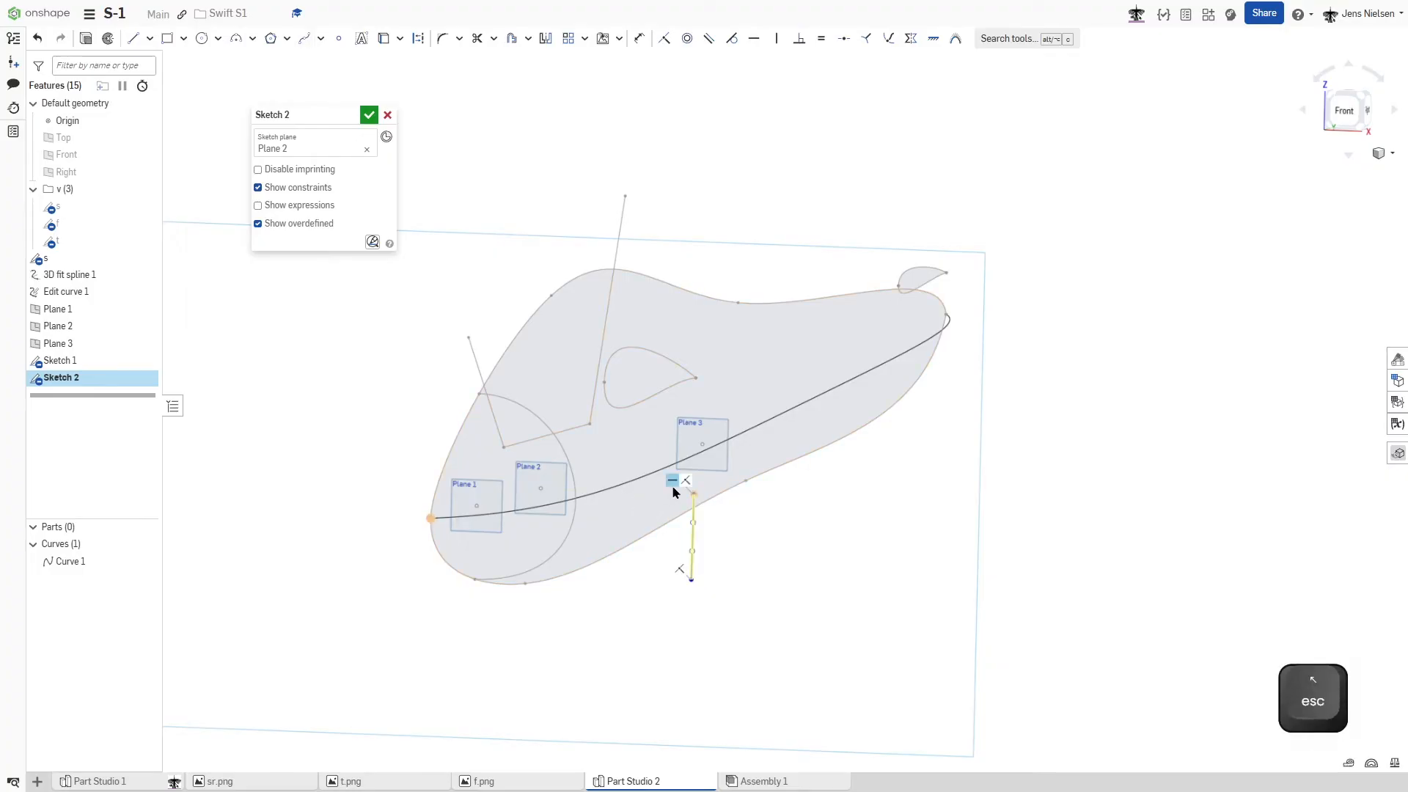
pyautogui.click(672, 483)
pyautogui.press('Delete')
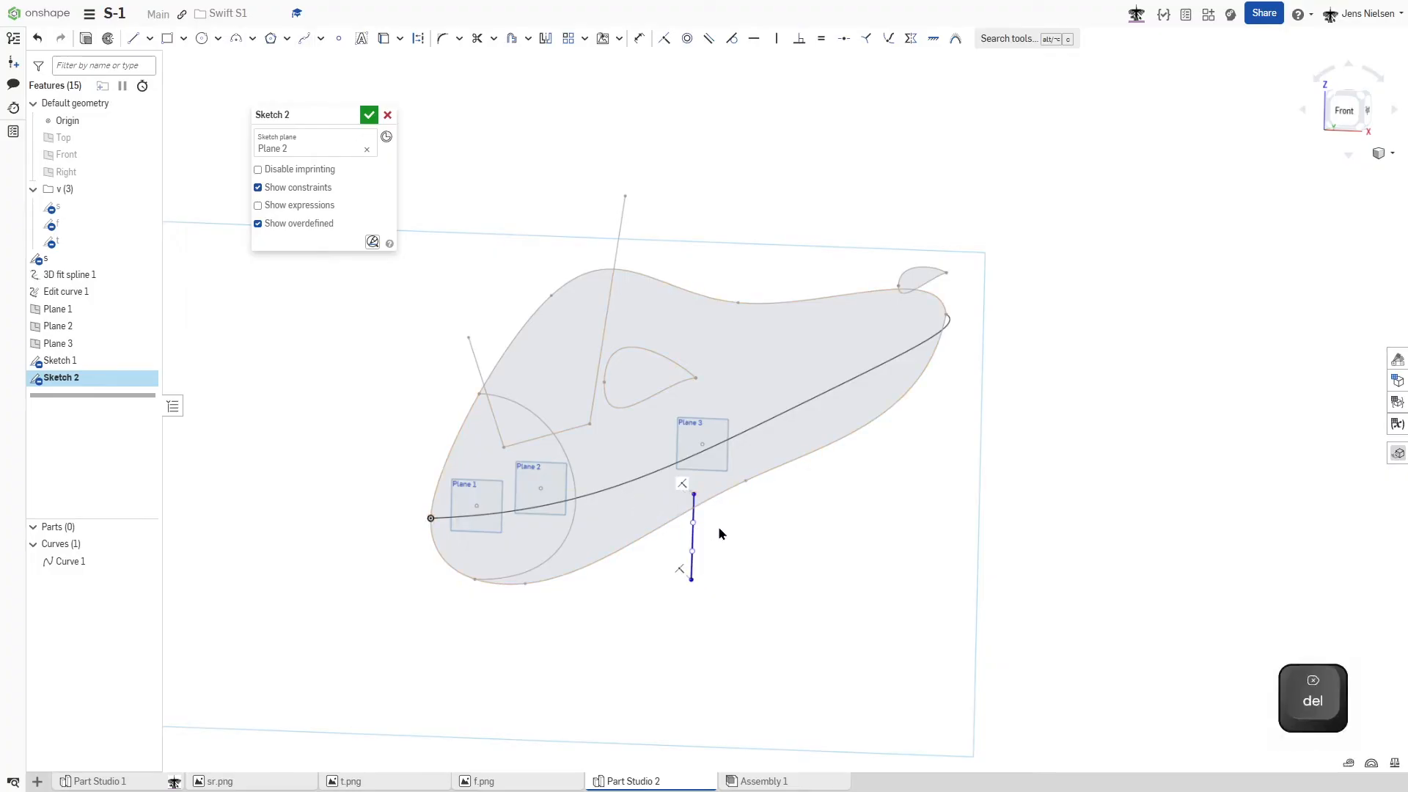
# - Pull both control points of the Plane 2 Bezier outward into a half-oval and constrain both end handles horizontal
pyautogui.scroll(5, 738, 524)
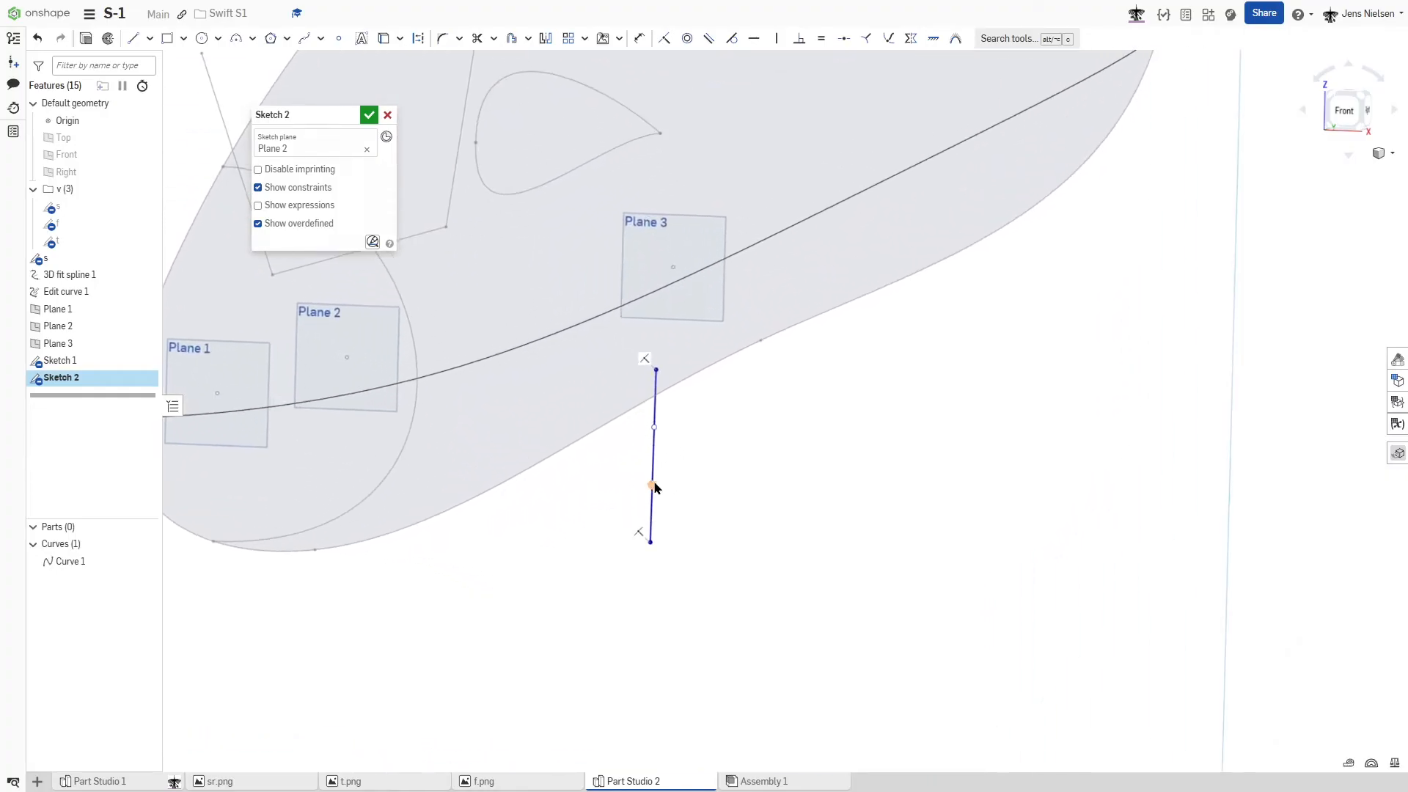
pyautogui.moveTo(652, 484); pyautogui.dragTo(745, 531)
pyautogui.click(722, 541)
pyautogui.press('h')
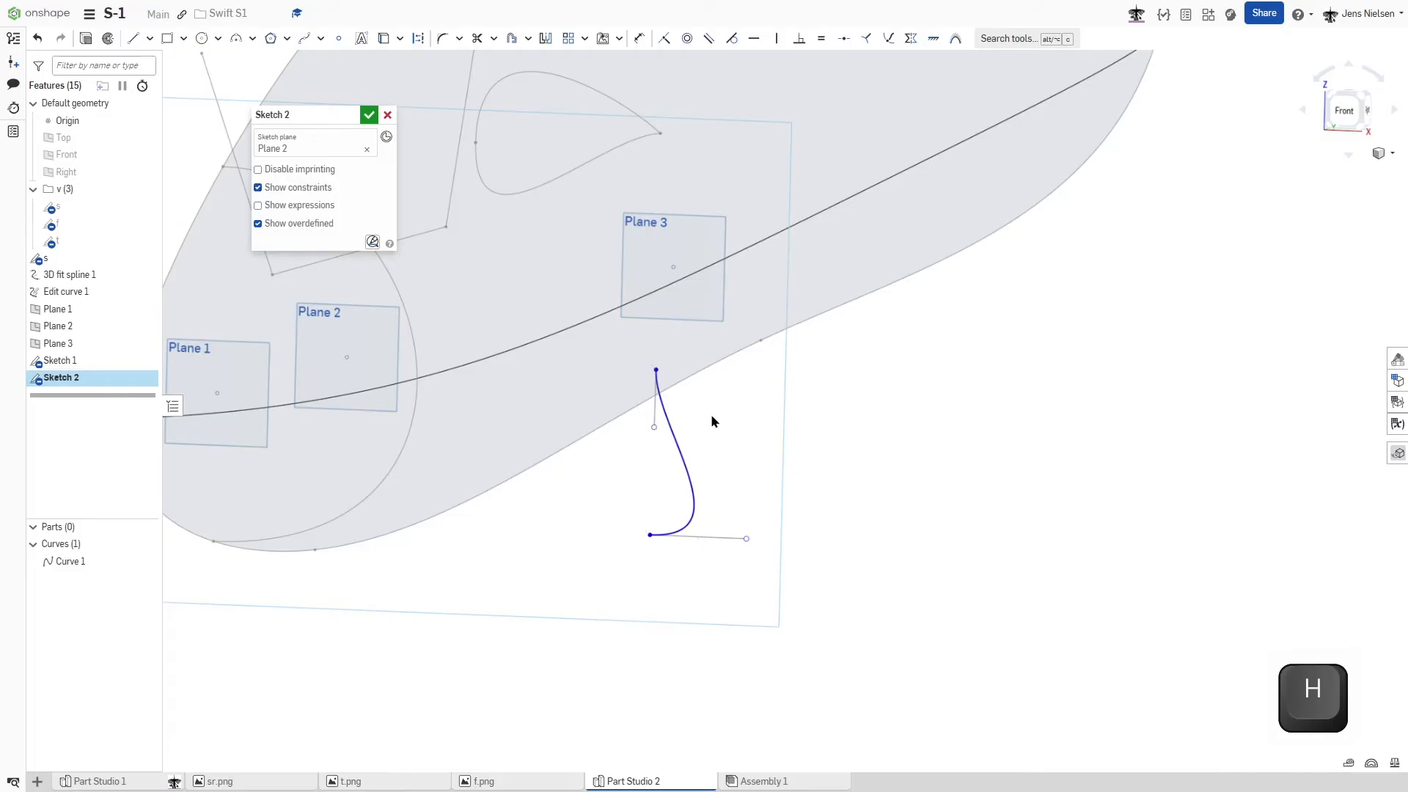
pyautogui.moveTo(654, 426); pyautogui.dragTo(754, 390)
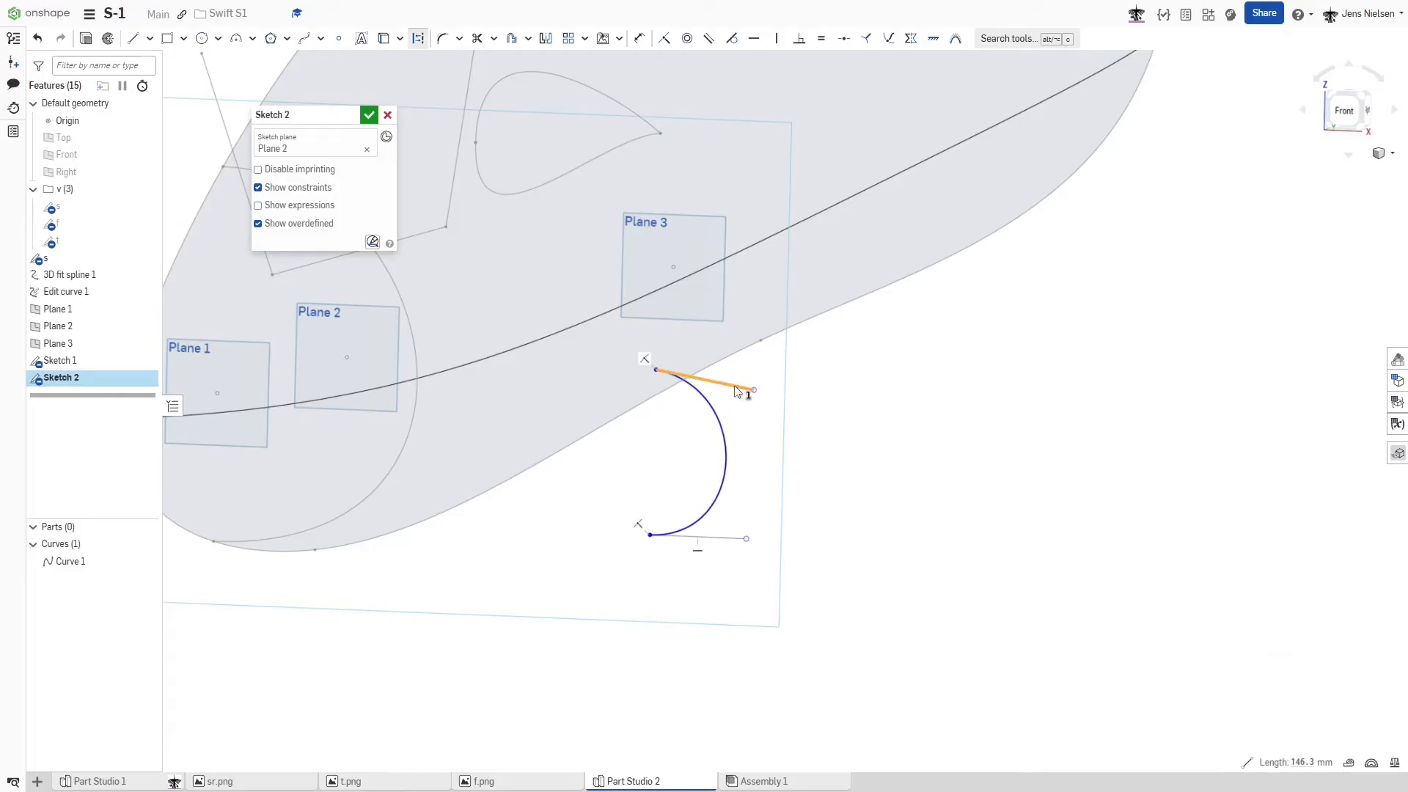
pyautogui.press('h')
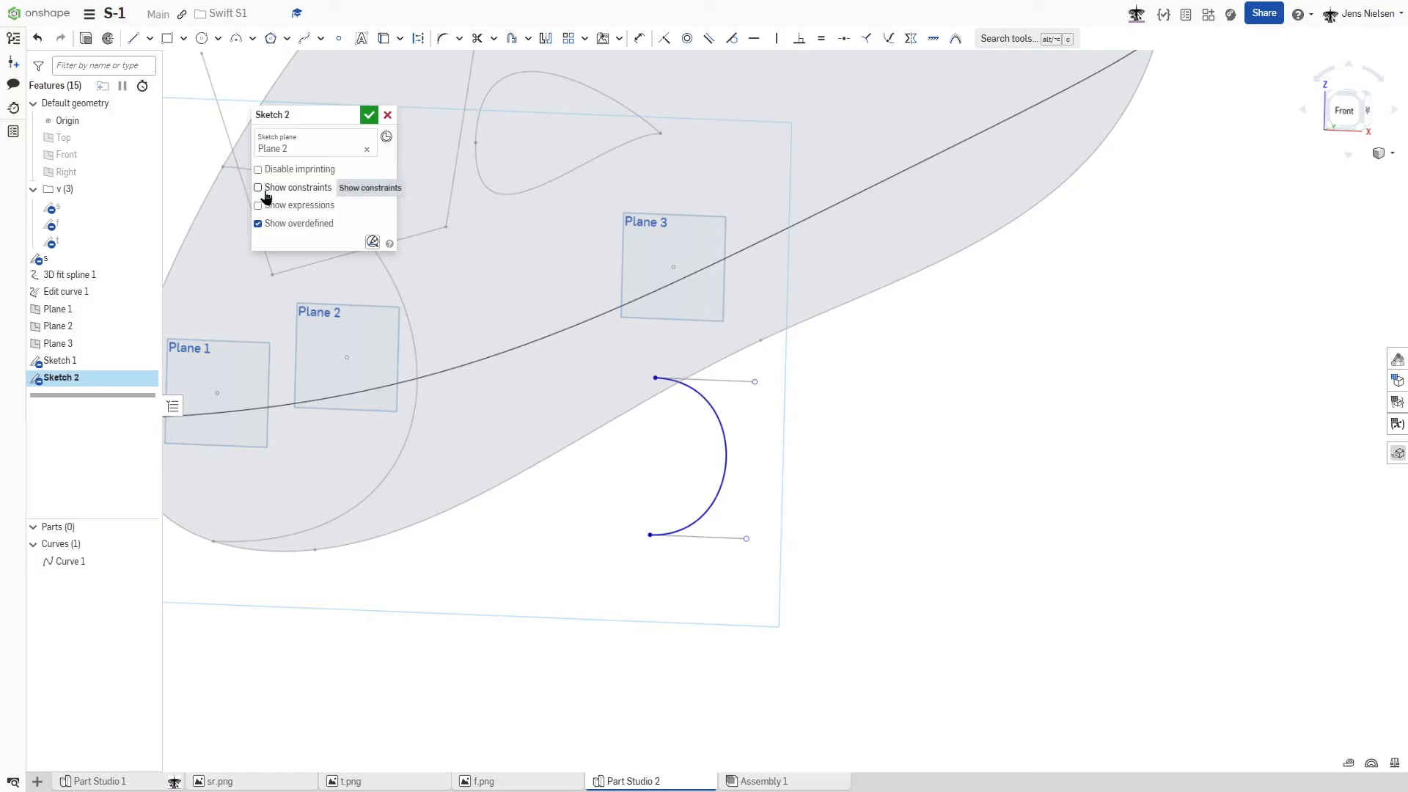
# - Pierce the Plane 2 Bezier's lower endpoint with the profile's lower outline and its upper endpoint with the upper outline
pyautogui.hotkey('shift', 'g')
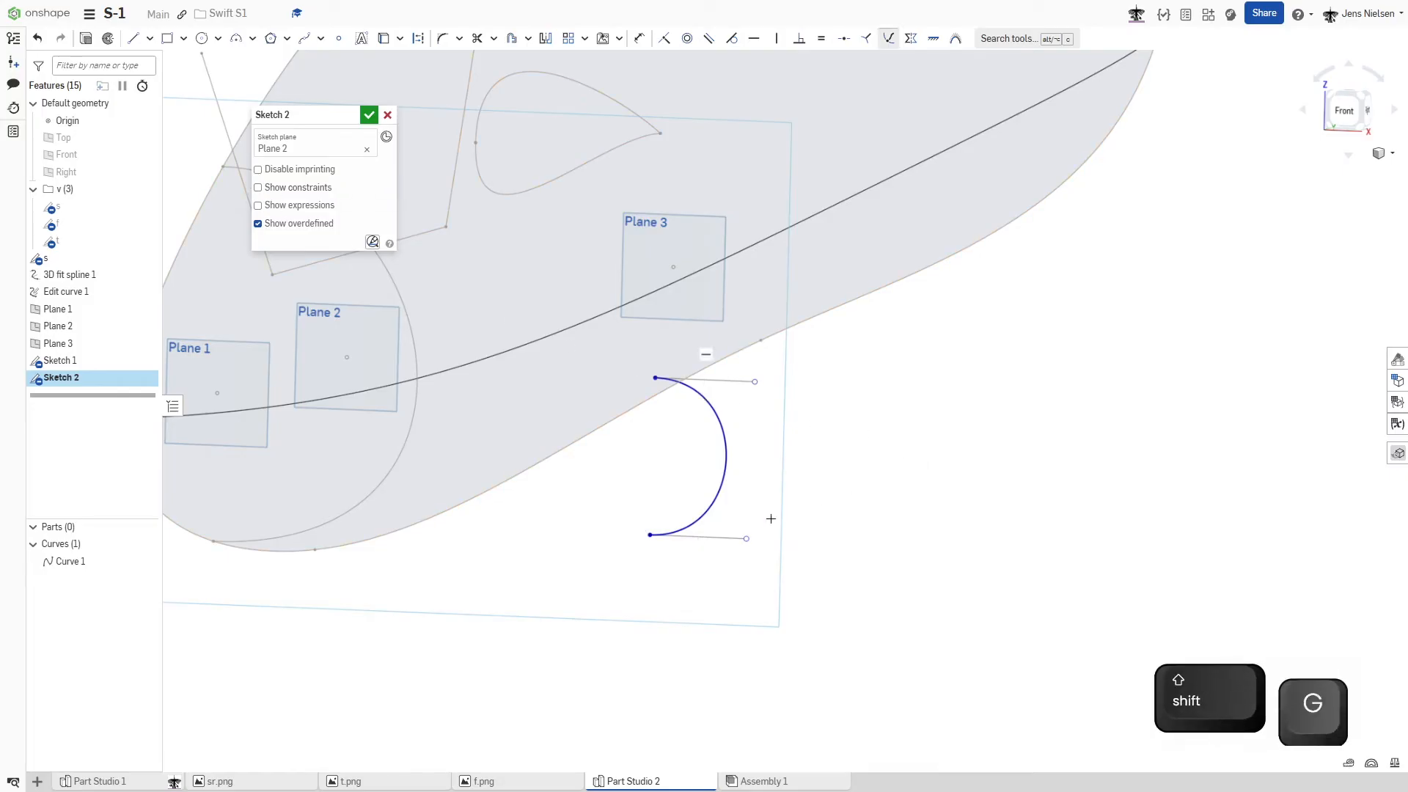
pyautogui.click(648, 537)
pyautogui.click(522, 470)
pyautogui.scroll(-1, 579, 499)
pyautogui.scroll(-4, 575, 499)
pyautogui.moveTo(522, 477)
pyautogui.mouseDown(button='right')
pyautogui.moveTo(465, 476)
pyautogui.moveTo(500, 477)
pyautogui.mouseUp(button='right')
pyautogui.click(509, 476)
pyautogui.click(508, 137)
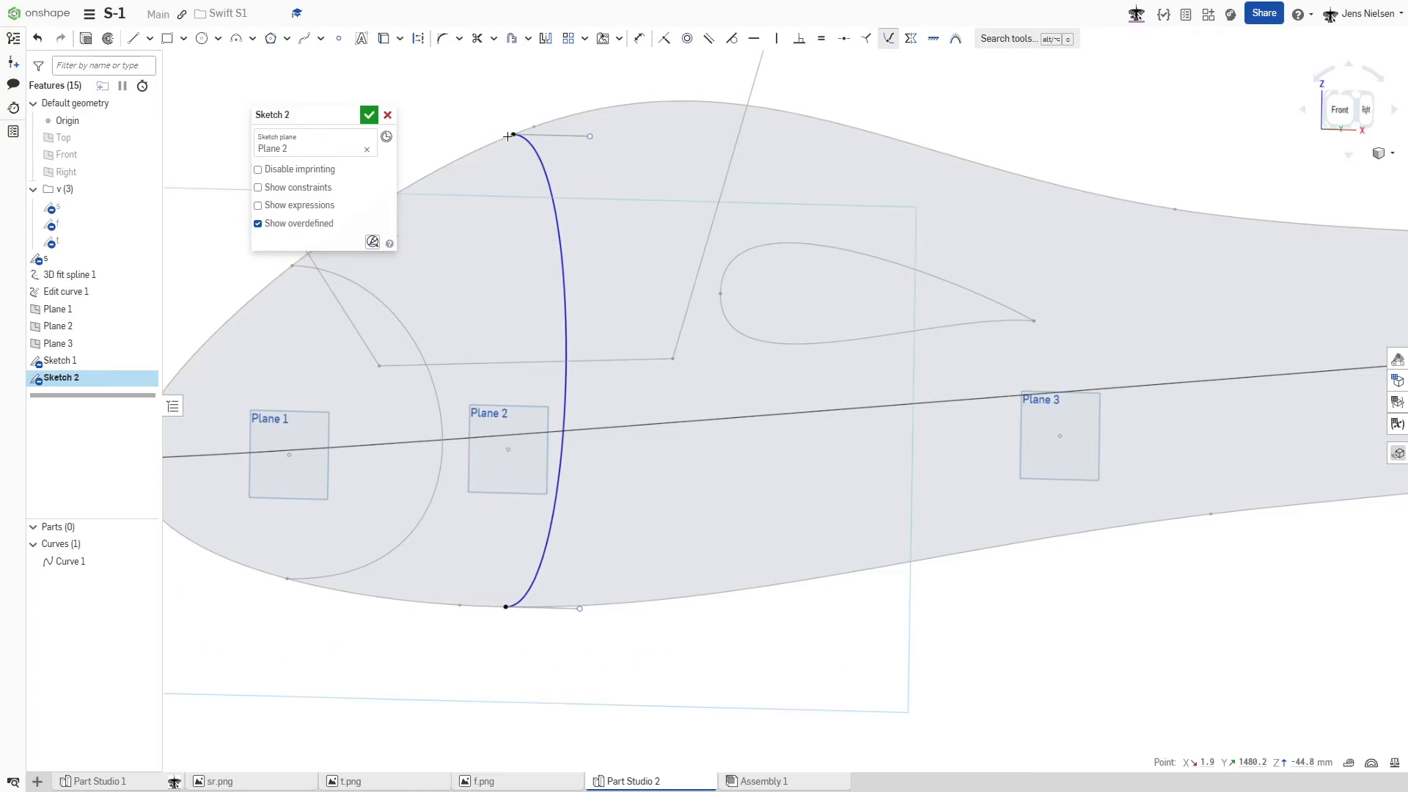
# - Add a pierce constraint between the Plane 2 Bezier and the 3D curve running along the fuselage side
pyautogui.moveTo(541, 414)
pyautogui.mouseDown(button='right')
pyautogui.moveTo(568, 416)
pyautogui.moveTo(547, 398)
pyautogui.mouseUp(button='right')
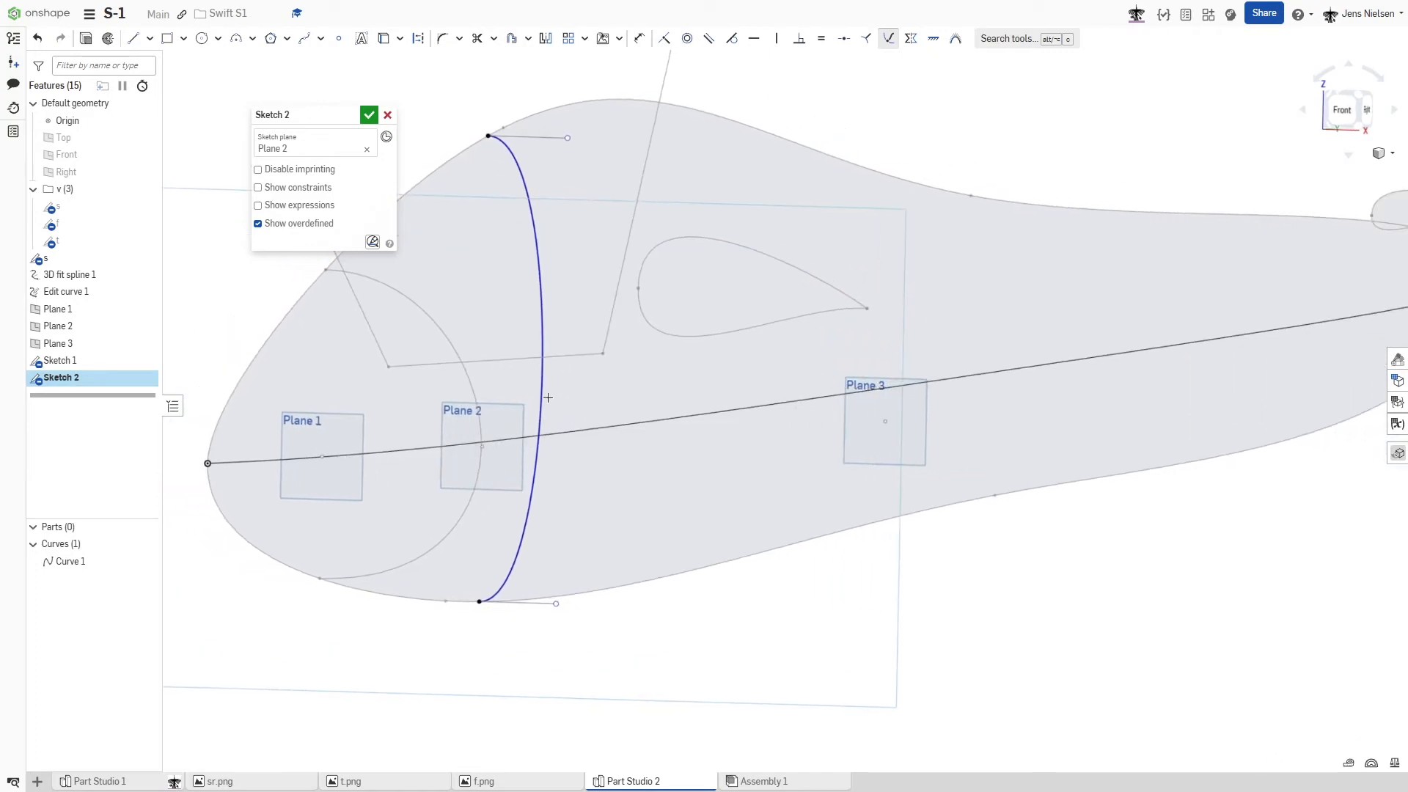
pyautogui.click(542, 402)
pyautogui.click(569, 430)
pyautogui.scroll(-2, 625, 412)
pyautogui.moveTo(781, 494); pyautogui.dragTo(823, 501, button='right')
# - Shorten the upper handle and lengthen the lower handle of the Plane 2 Bezier to make it fuller below, and finish the sketch
pyautogui.press('n')
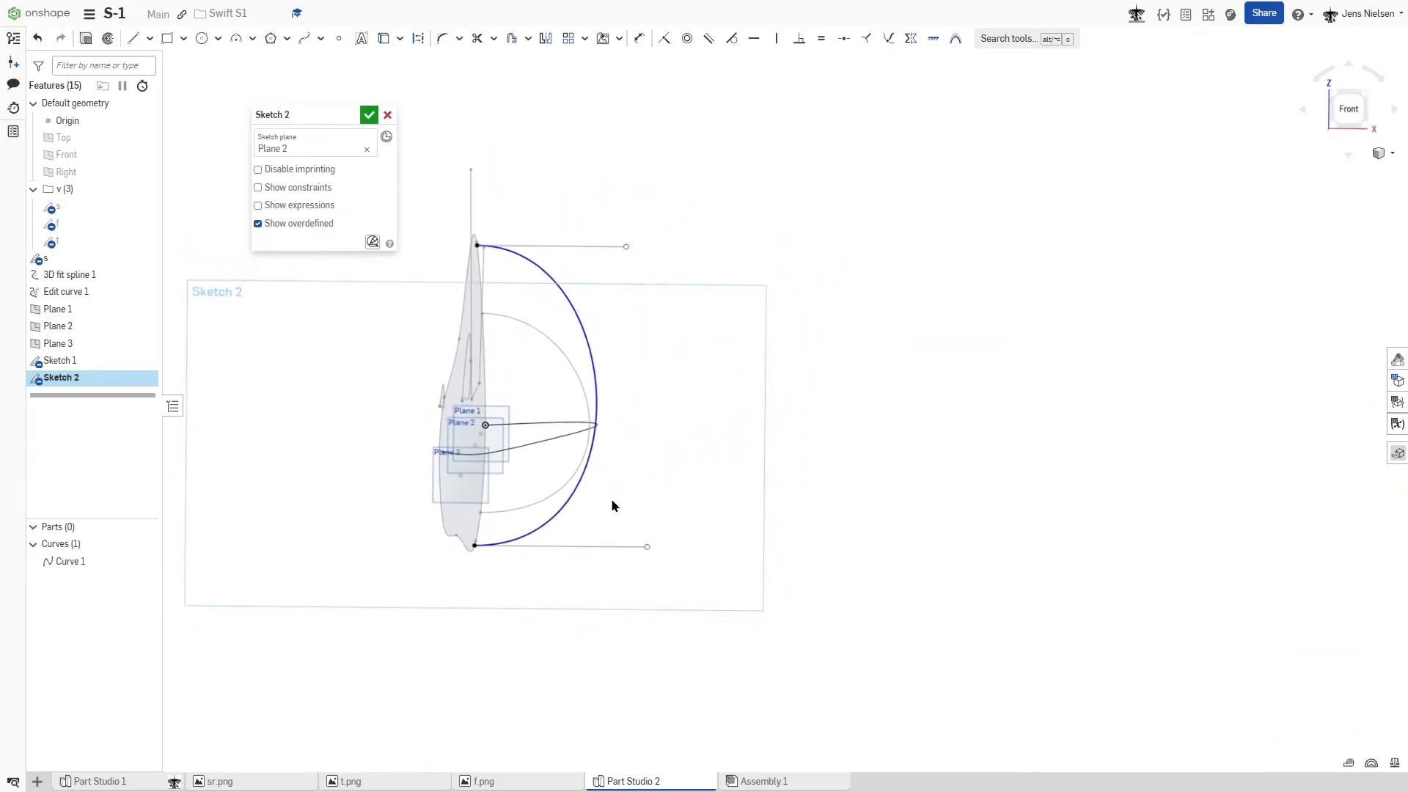
pyautogui.moveTo(597, 497); pyautogui.dragTo(587, 454, button='right')
pyautogui.moveTo(619, 520); pyautogui.dragTo(574, 452, button='right')
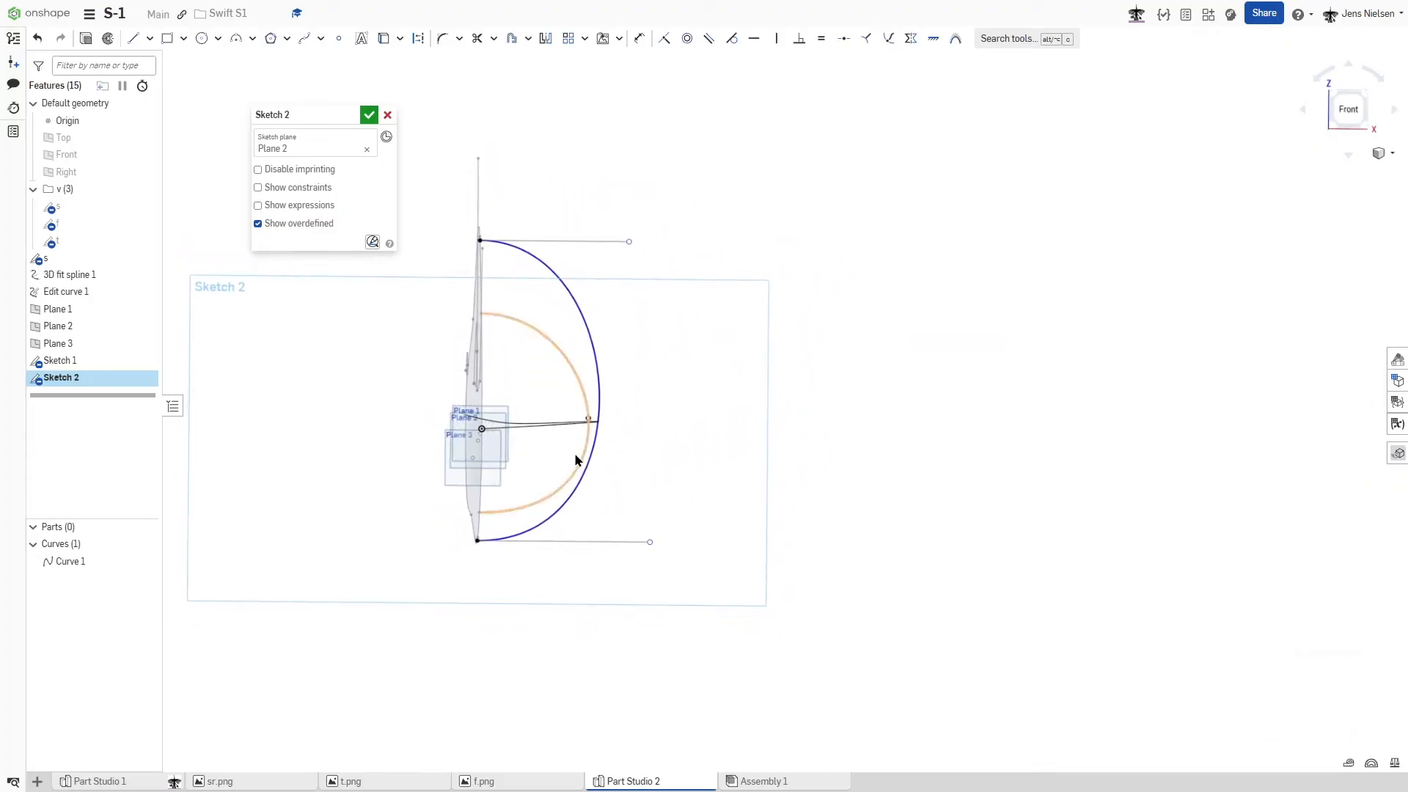
pyautogui.moveTo(654, 471); pyautogui.dragTo(647, 472, button='right')
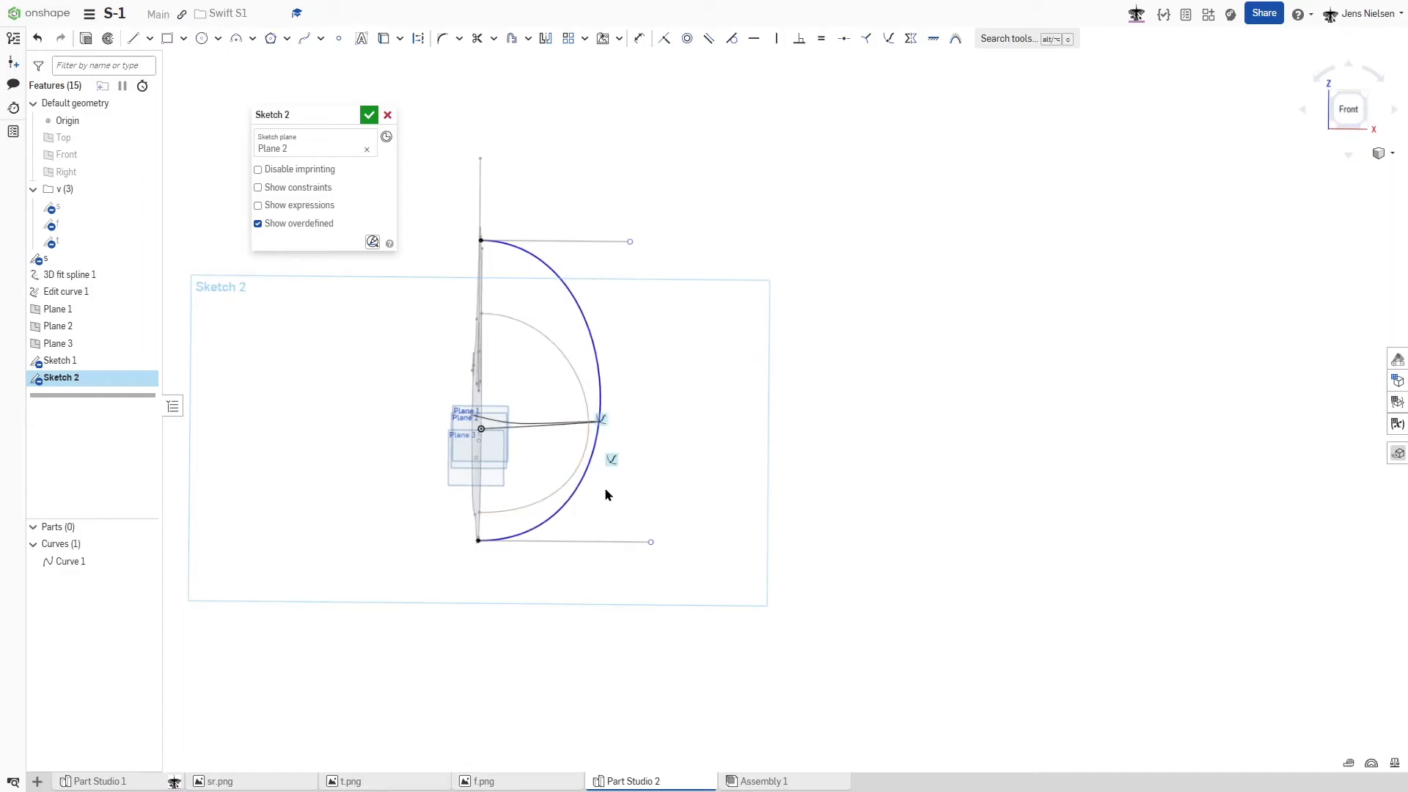
pyautogui.moveTo(629, 243); pyautogui.dragTo(591, 243)
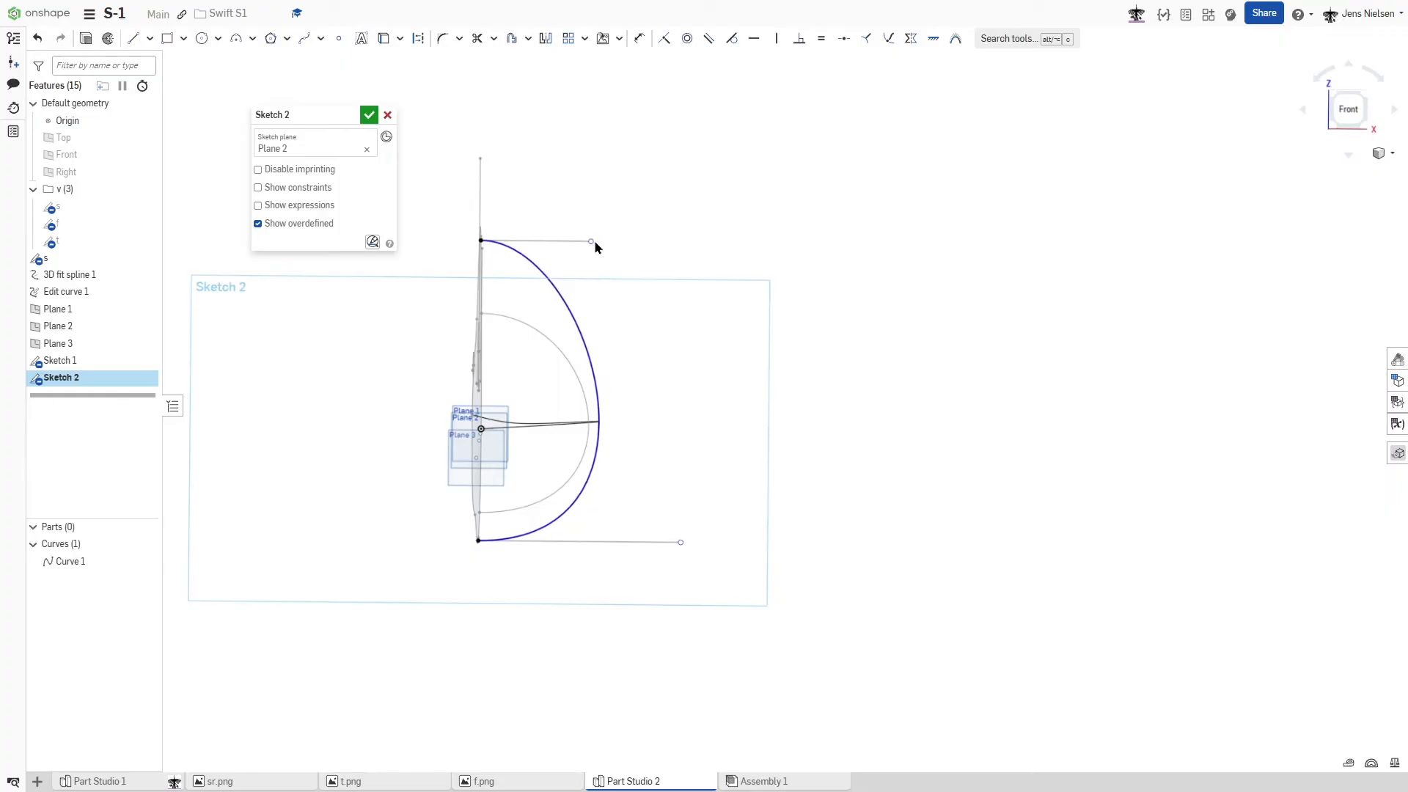
pyautogui.click(369, 115)
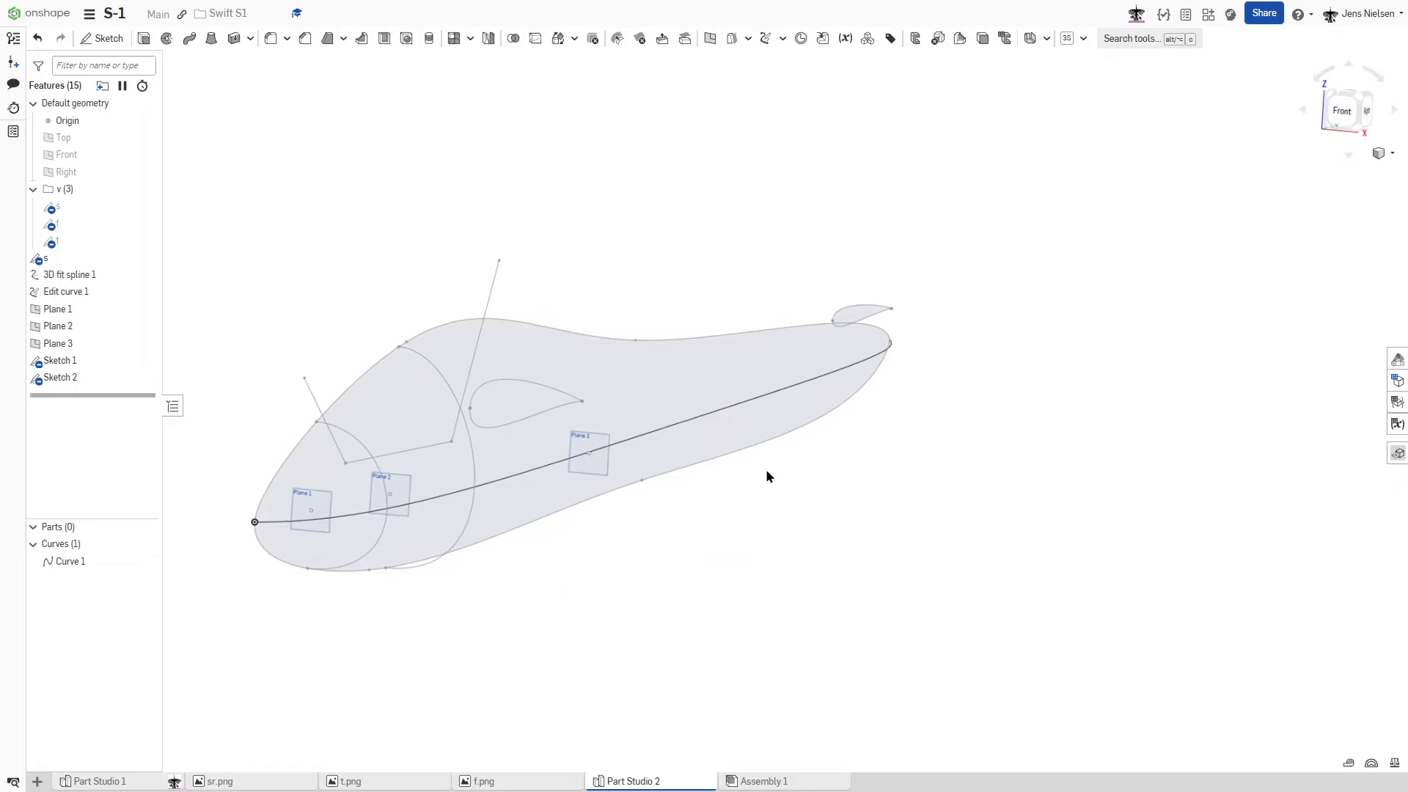
# - Start a sketch on Plane 3 and draw a short, near-vertical two-point Bezier curve below the fuselage profile
pyautogui.press('s')
pyautogui.click(784, 460)
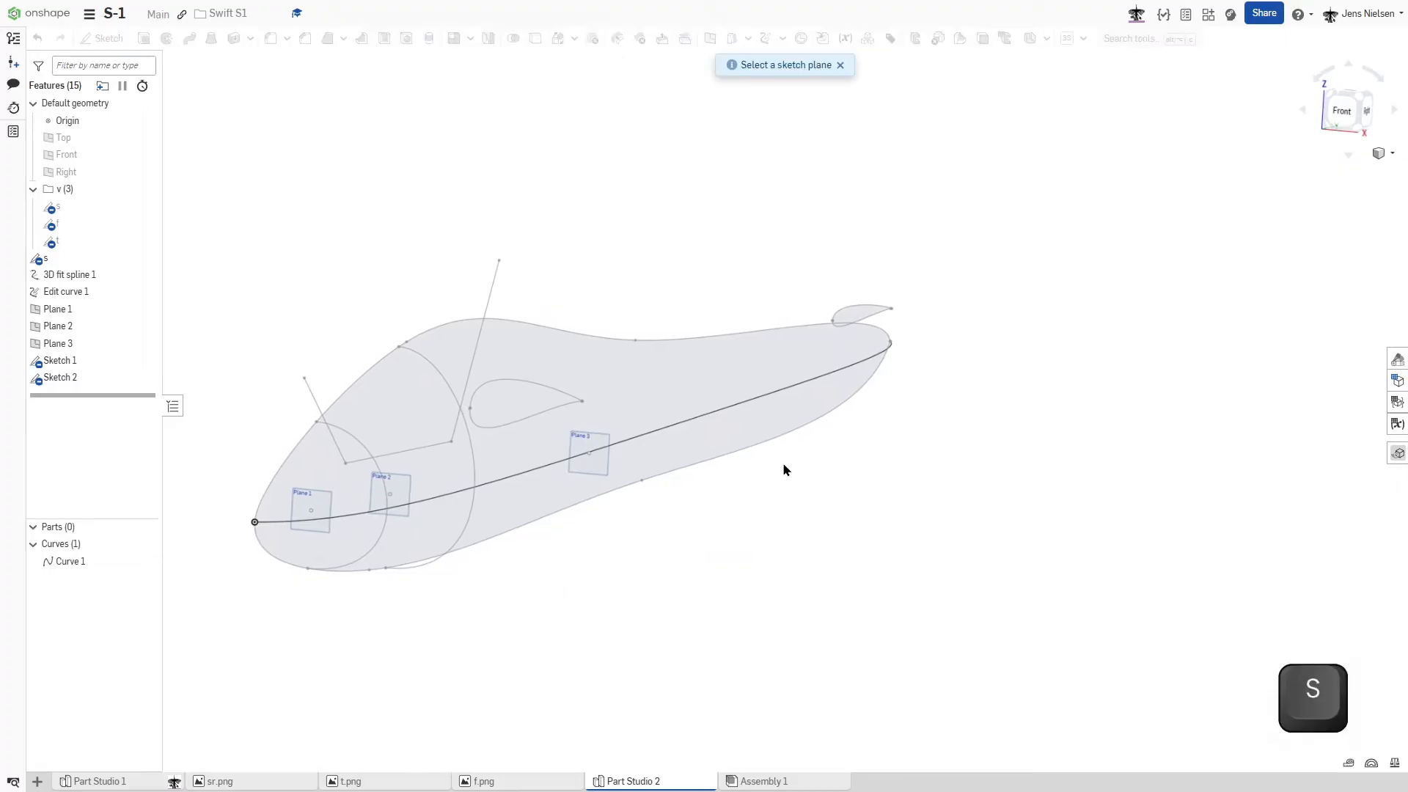
pyautogui.click(70, 345)
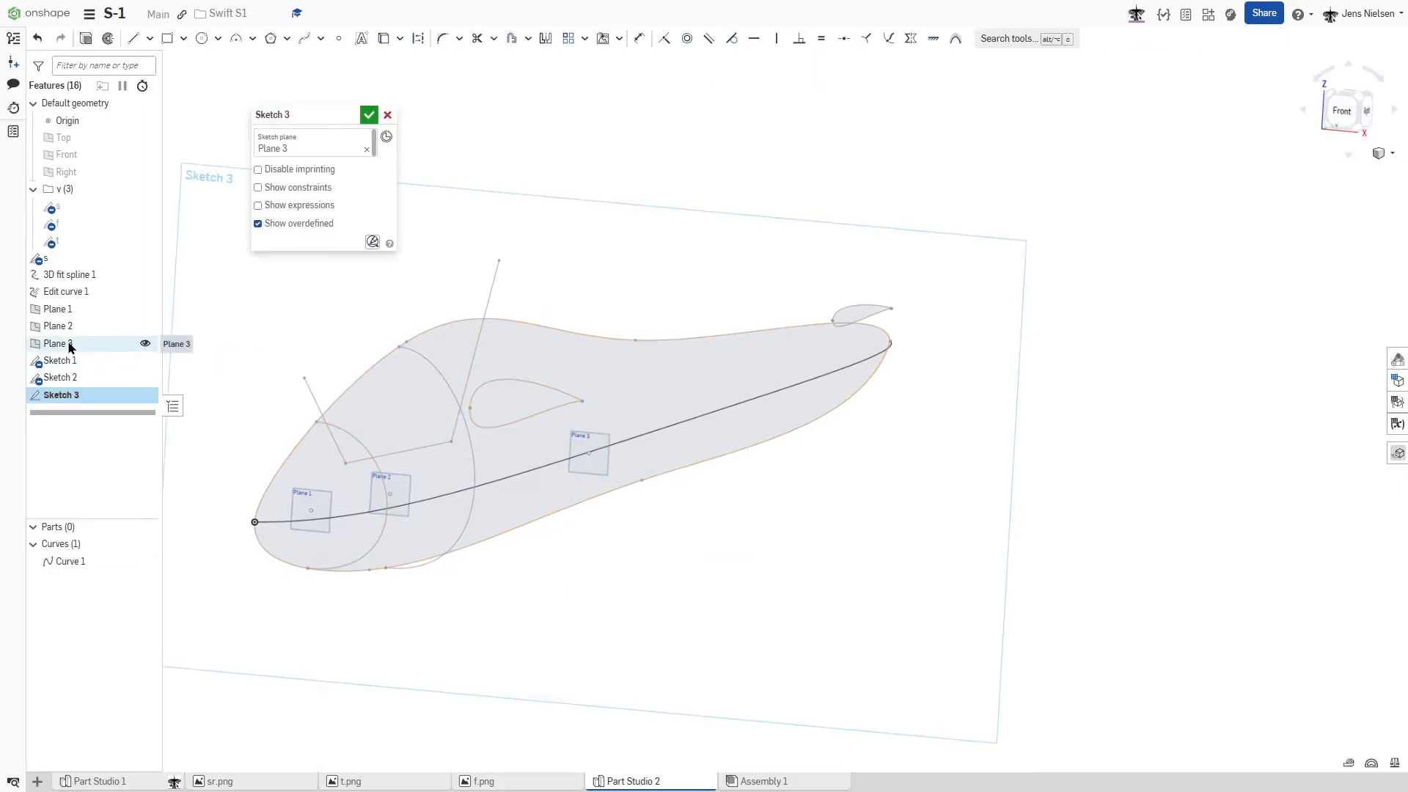
pyautogui.press('s')
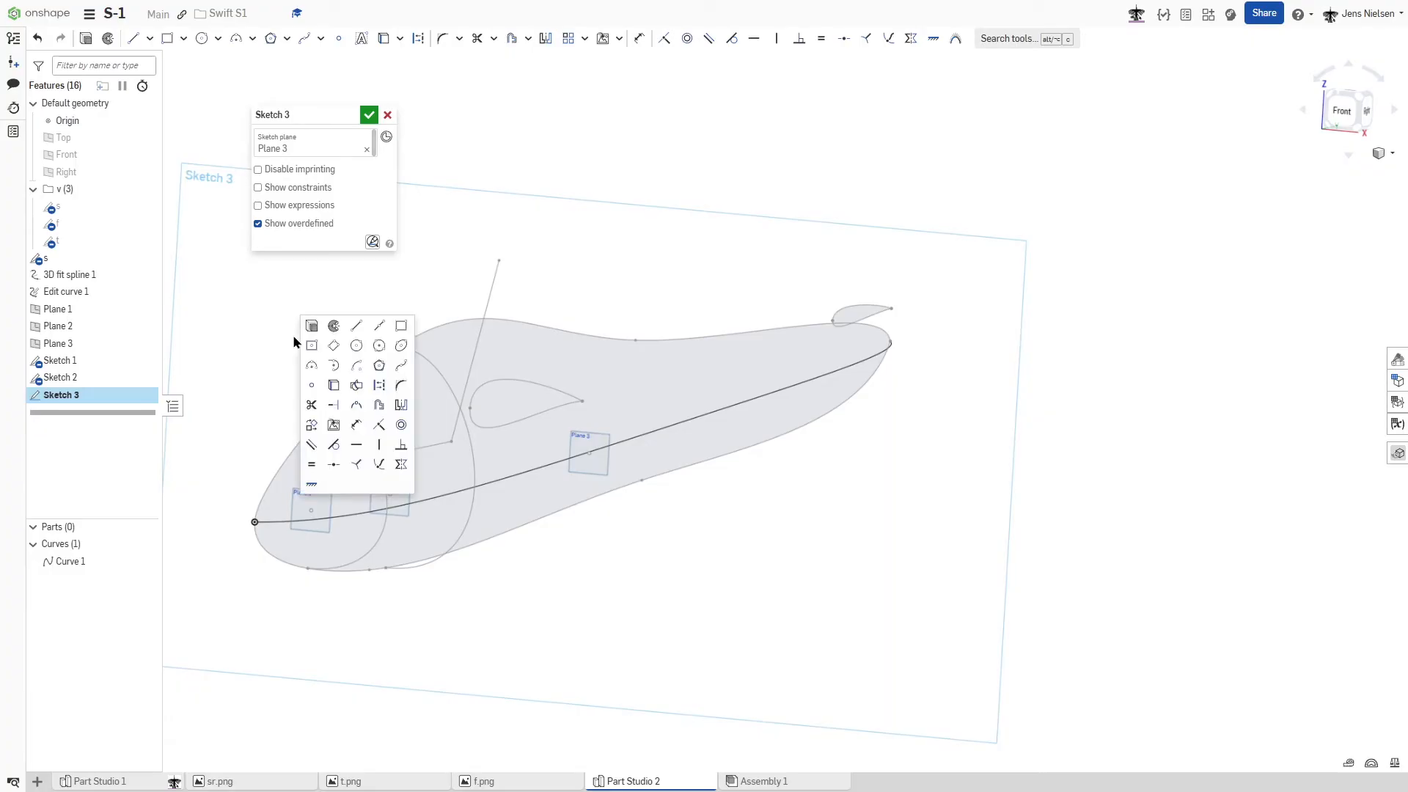
pyautogui.click(401, 365)
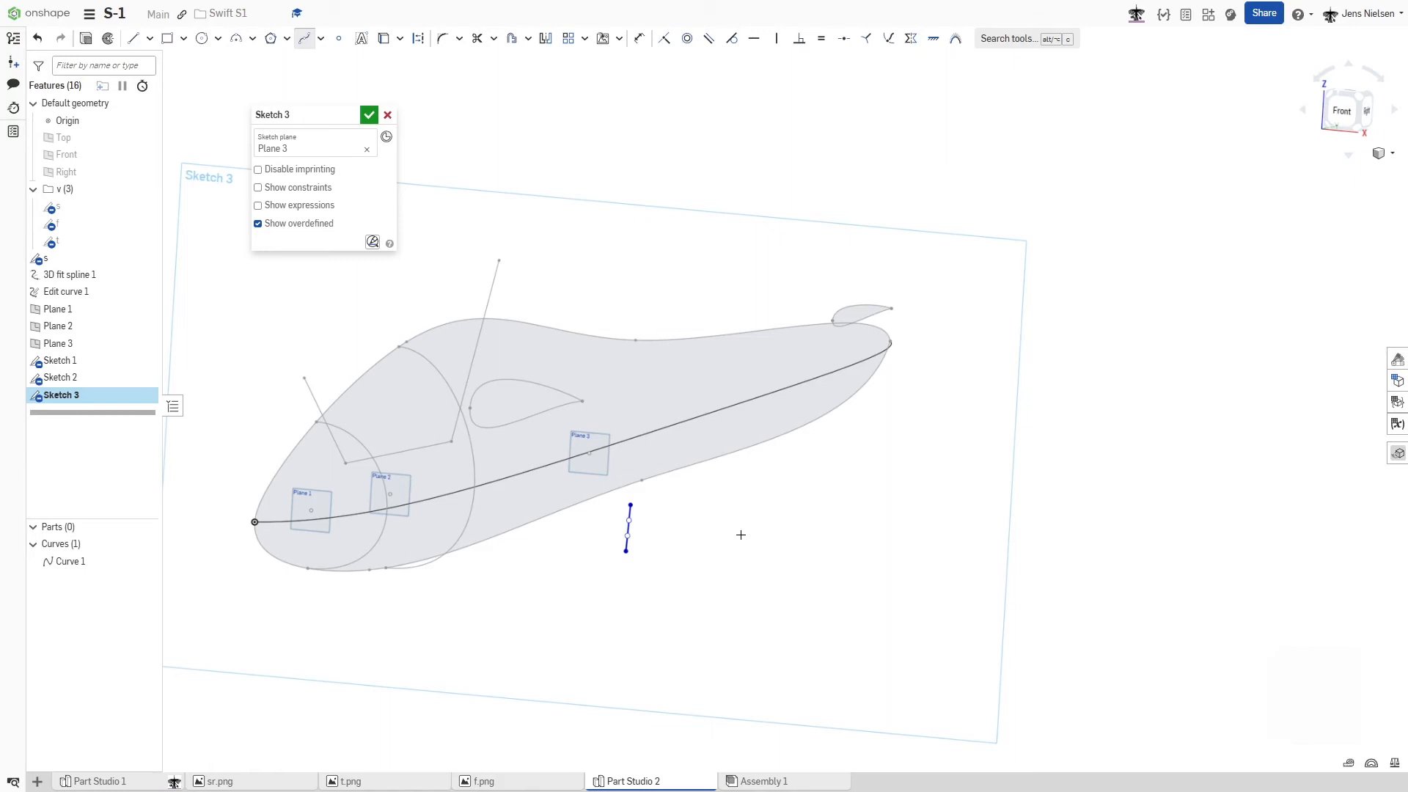
pyautogui.press('Escape')
# - Pull both control points of the Plane 3 Bezier outward and constrain both end handles horizontal
pyautogui.scroll(5, 741, 535)
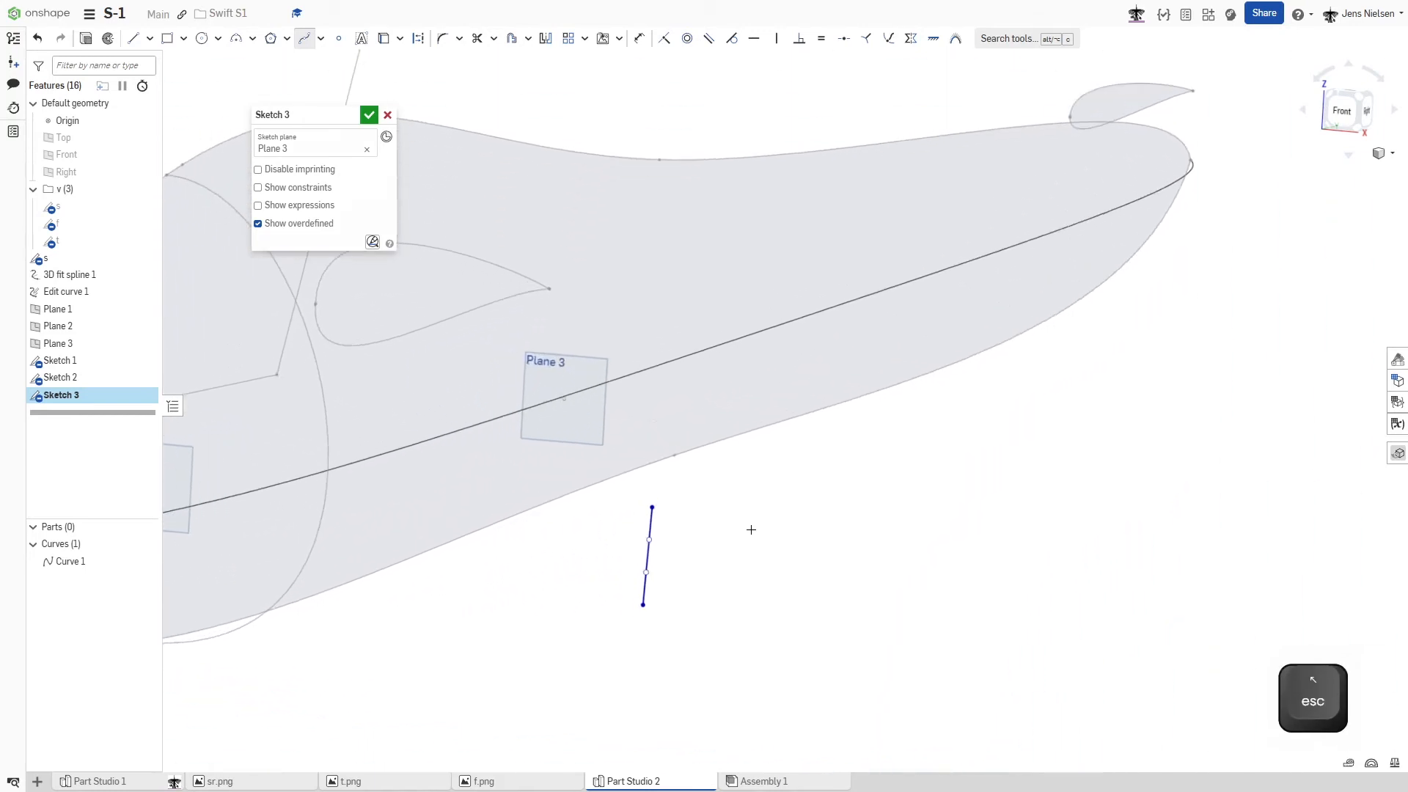
pyautogui.moveTo(752, 544); pyautogui.dragTo(841, 523)
pyautogui.click(817, 518)
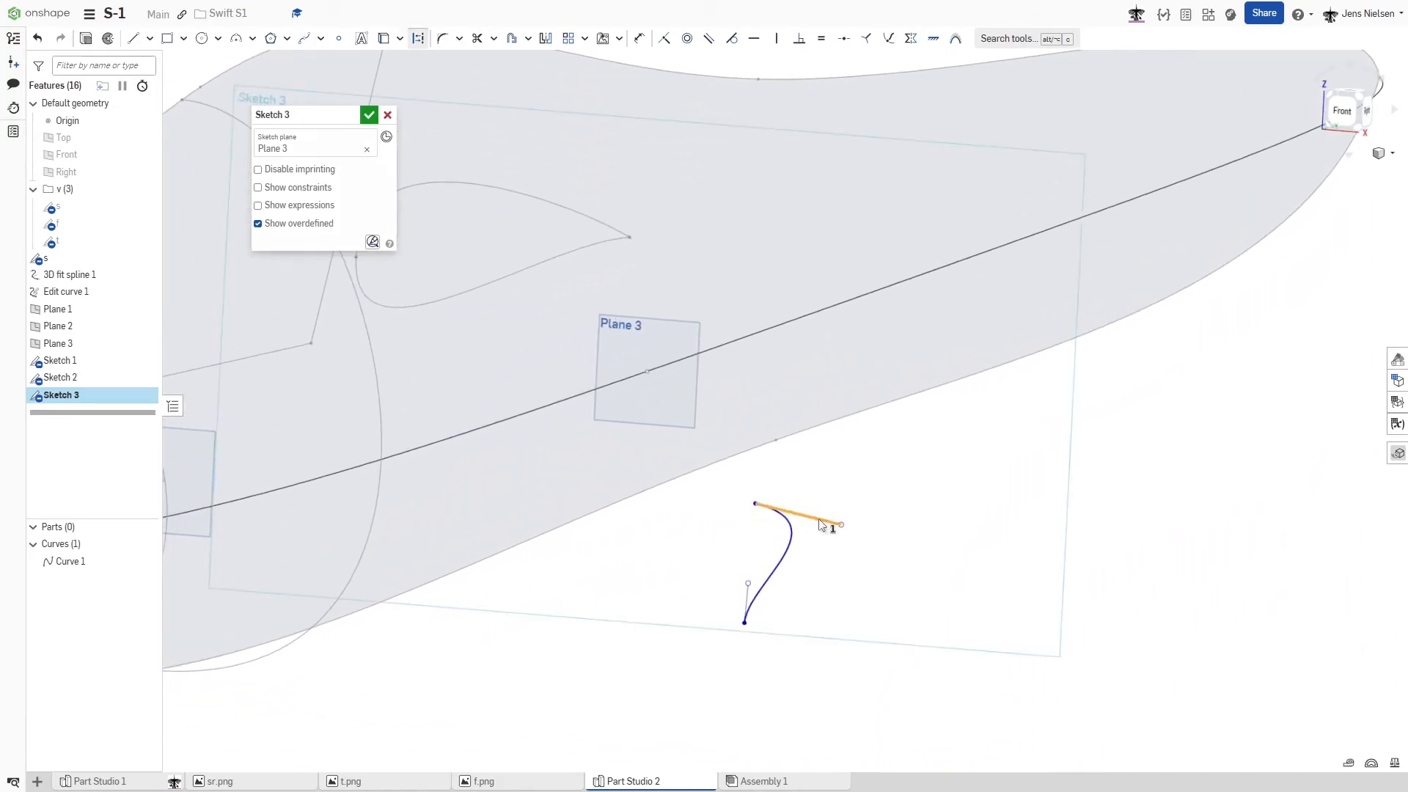
pyautogui.press('h')
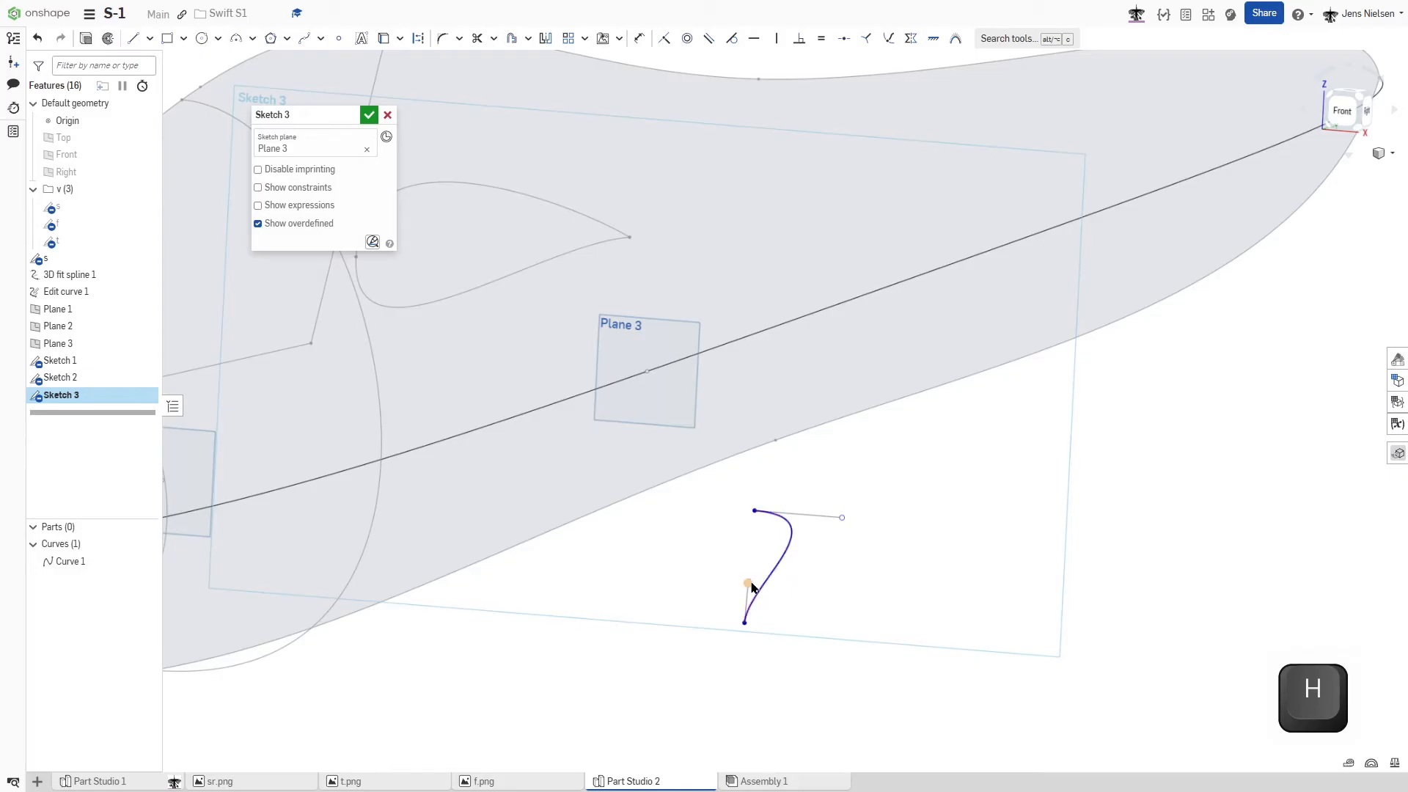
pyautogui.moveTo(787, 612); pyautogui.dragTo(793, 629)
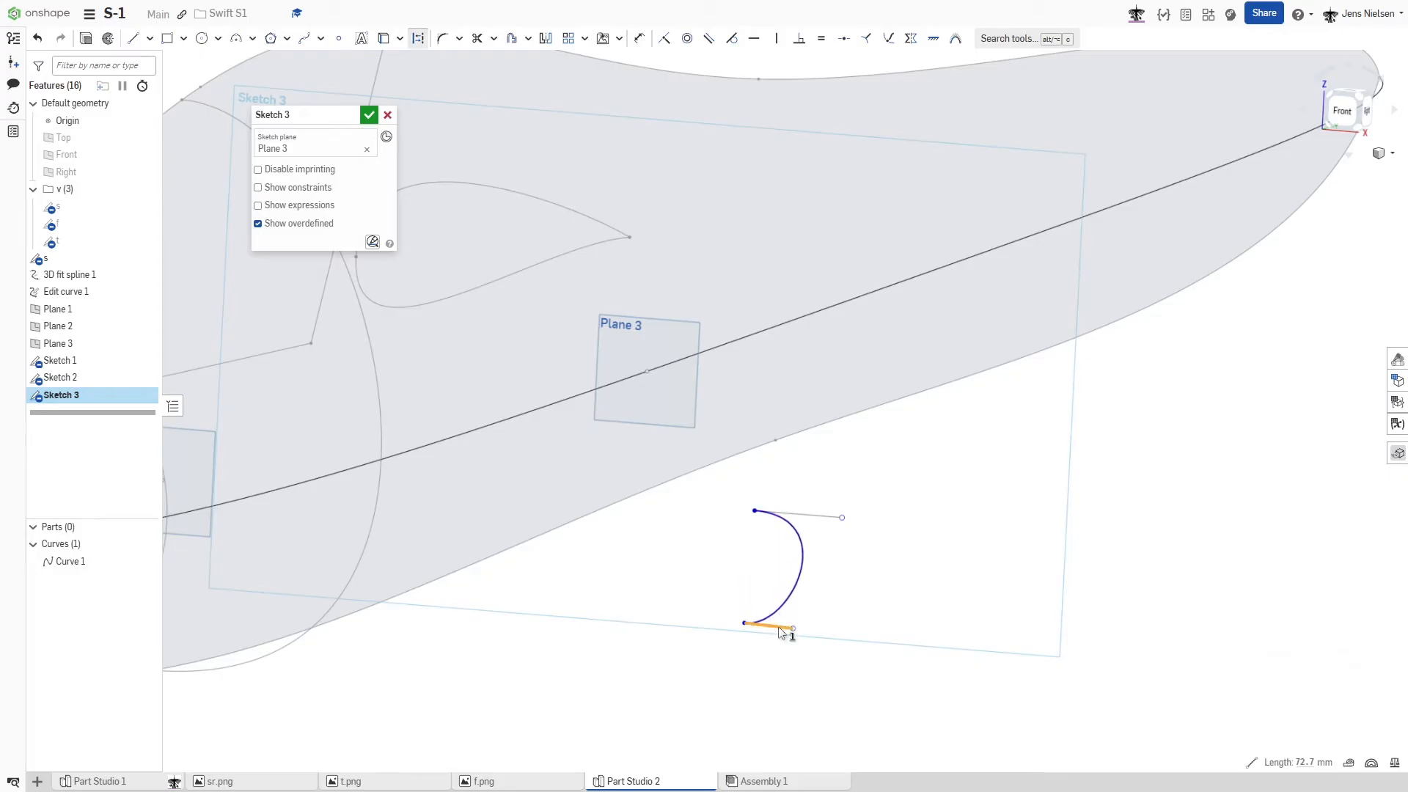
pyautogui.press('h')
# - Pierce the Plane 3 Bezier's lower endpoint with the profile's lower outline and its upper endpoint with the upper outline
pyautogui.hotkey('shift', 'g')
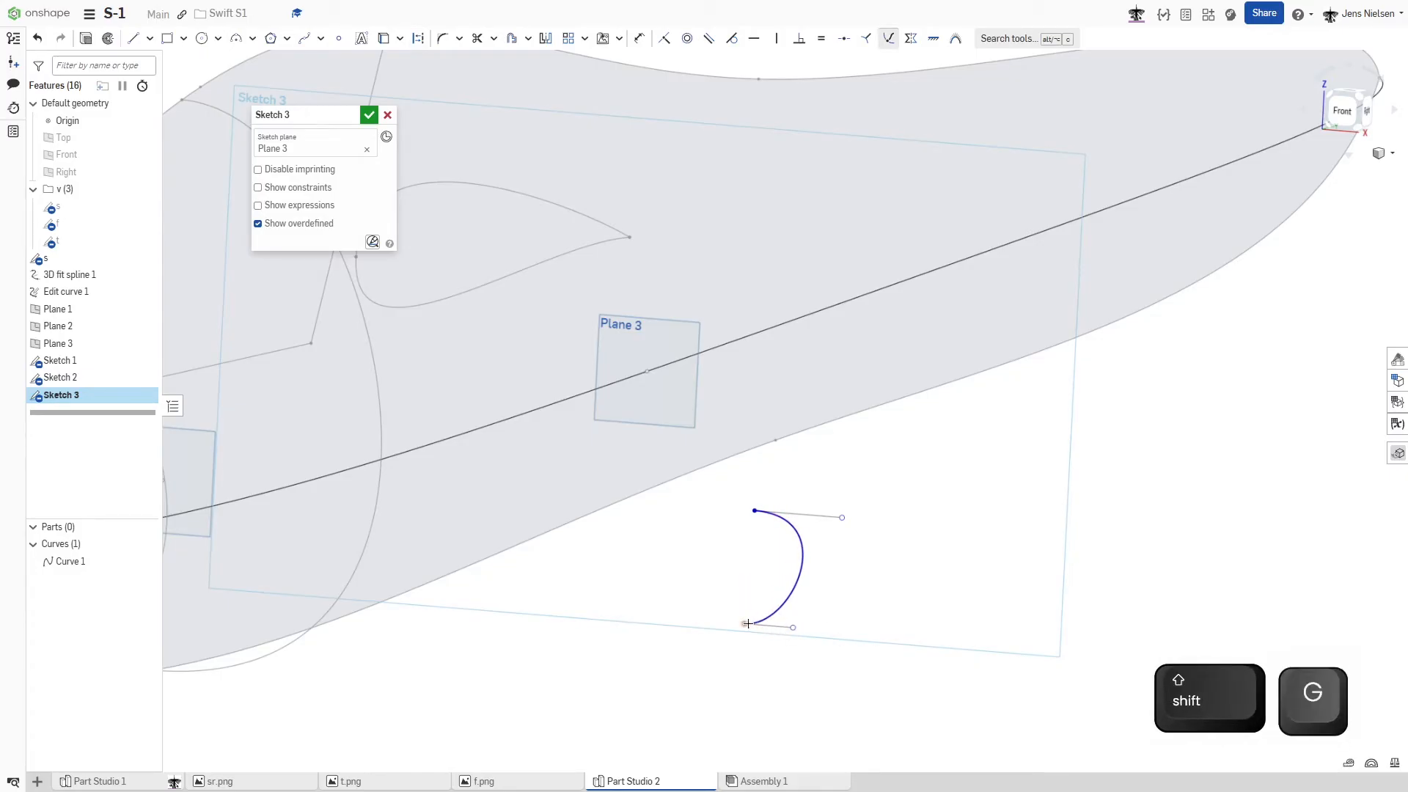
pyautogui.click(644, 494)
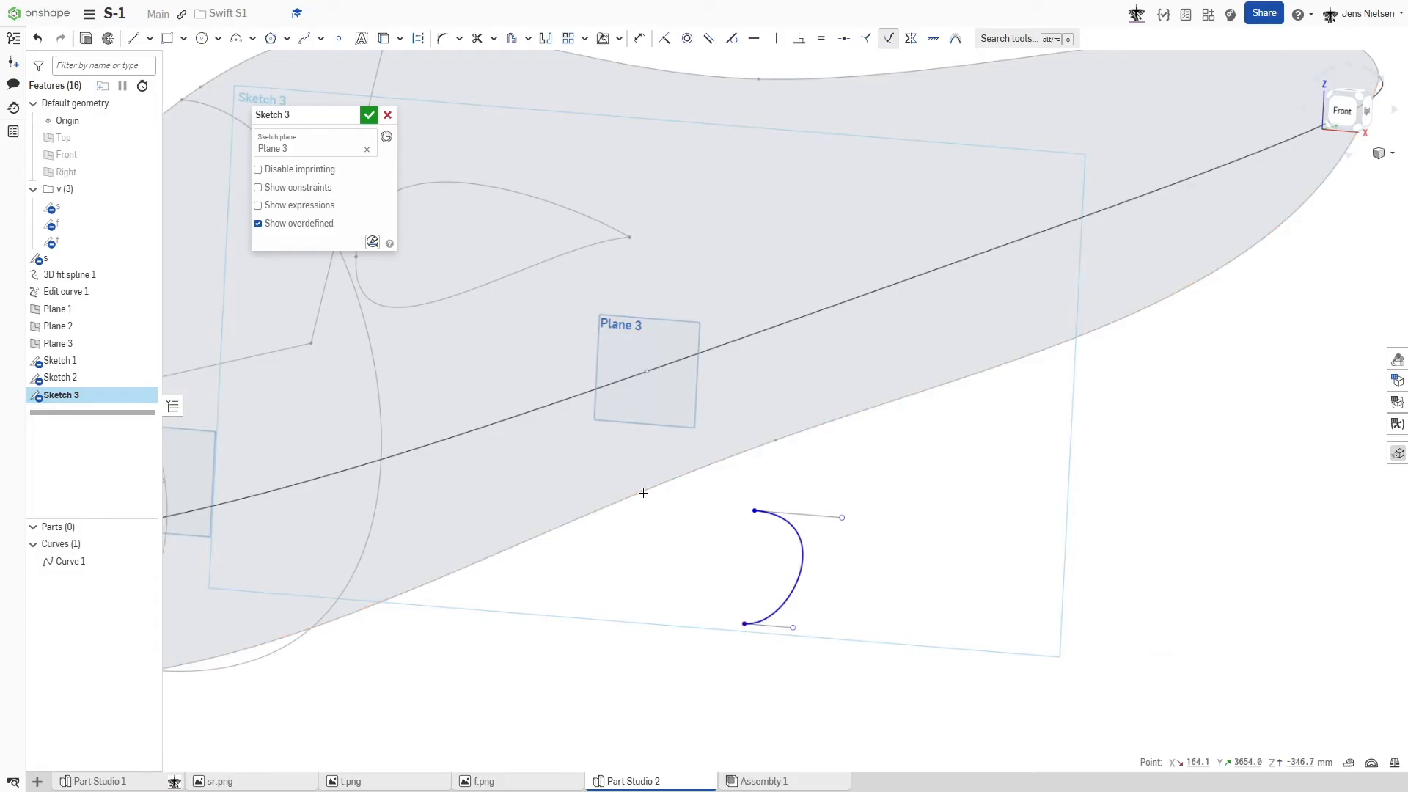
pyautogui.click(652, 380)
pyautogui.moveTo(677, 308); pyautogui.dragTo(692, 469, button='middle')
pyautogui.scroll(-1, 693, 469)
pyautogui.click(663, 258)
# - Add a pierce constraint between the Plane 3 Bezier and the 3D curve along the fuselage side
pyautogui.click(710, 462)
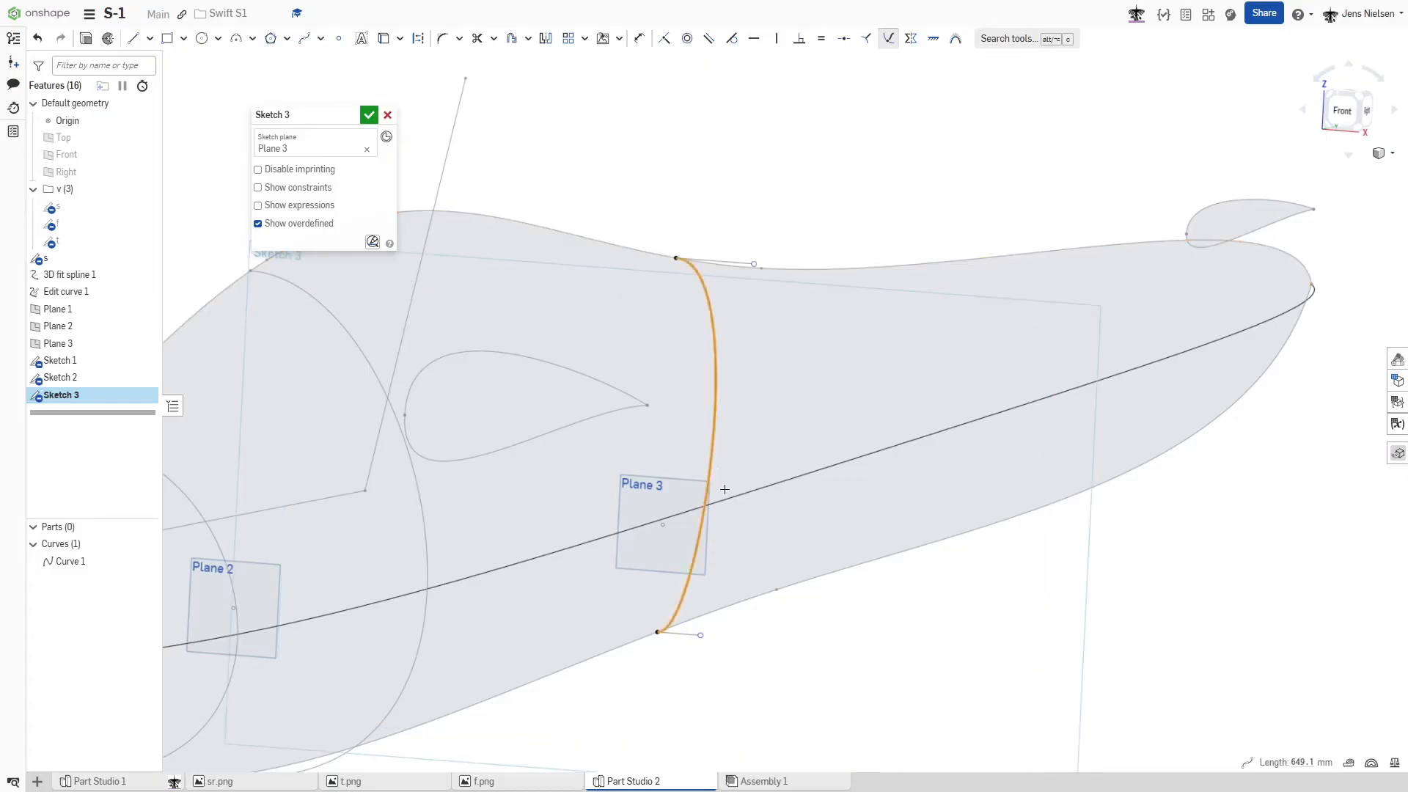
pyautogui.click(734, 495)
pyautogui.scroll(-4, 770, 433)
pyautogui.moveTo(703, 302)
pyautogui.mouseDown(button='right')
pyautogui.moveTo(723, 296)
pyautogui.moveTo(708, 274)
pyautogui.mouseUp(button='right')
pyautogui.press('Escape')
# - Shorten the upper handle of the Plane 3 Bezier to slim the section's upper half, and finish the sketch
pyautogui.moveTo(825, 420); pyautogui.dragTo(718, 516, button='right')
pyautogui.moveTo(679, 368); pyautogui.dragTo(650, 368)
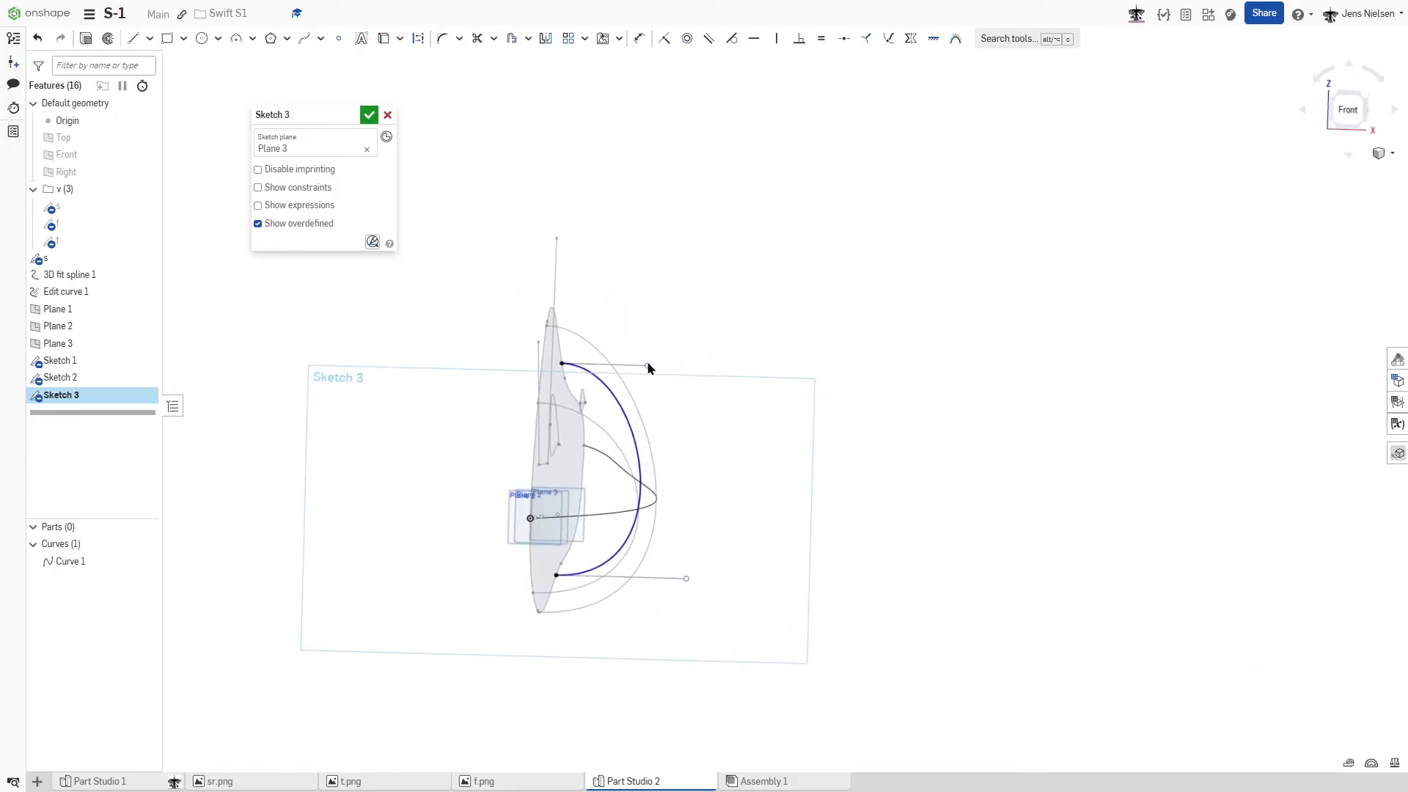
pyautogui.moveTo(649, 365)
pyautogui.mouseDown(button='right')
pyautogui.moveTo(715, 342)
pyautogui.moveTo(691, 377)
pyautogui.moveTo(648, 392)
pyautogui.mouseUp(button='right')
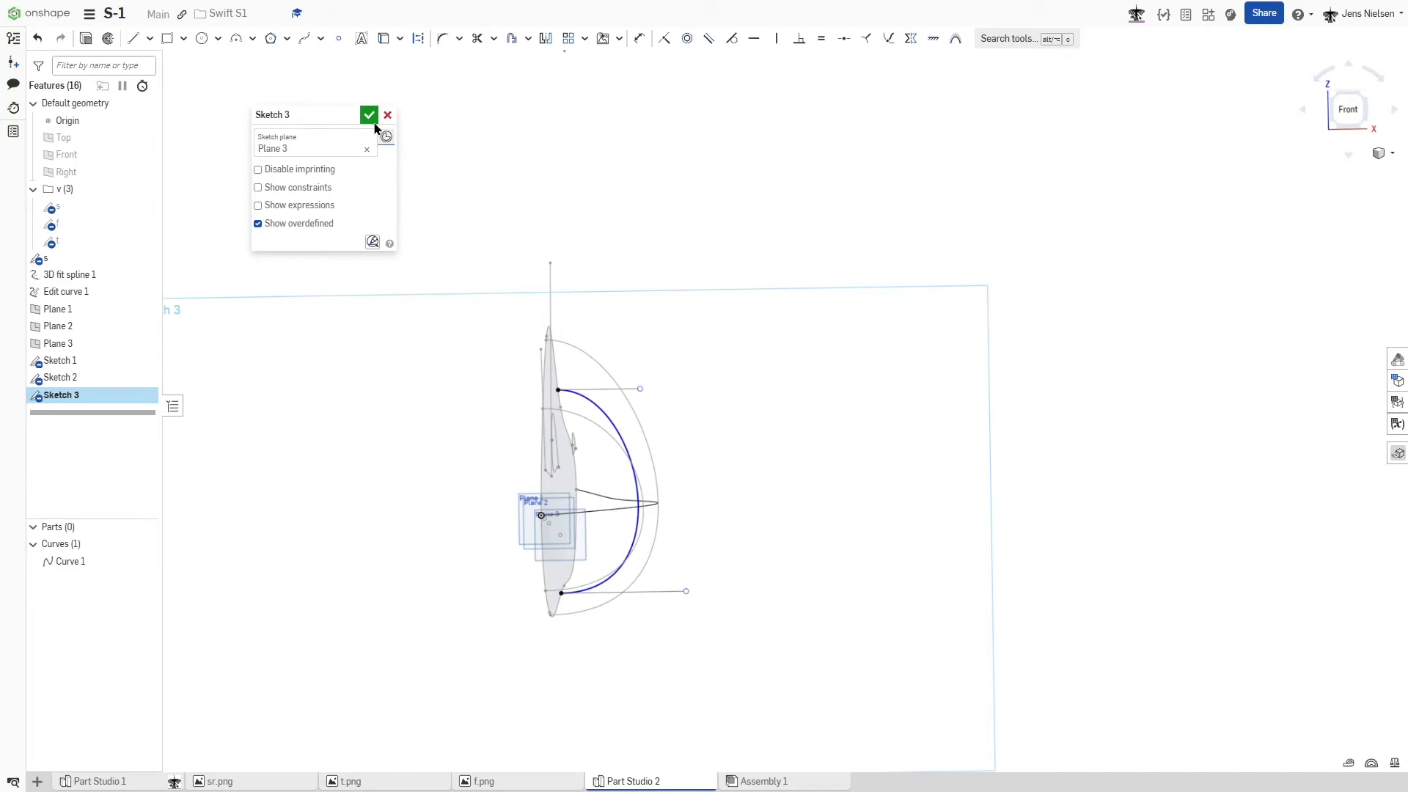
pyautogui.click(370, 117)
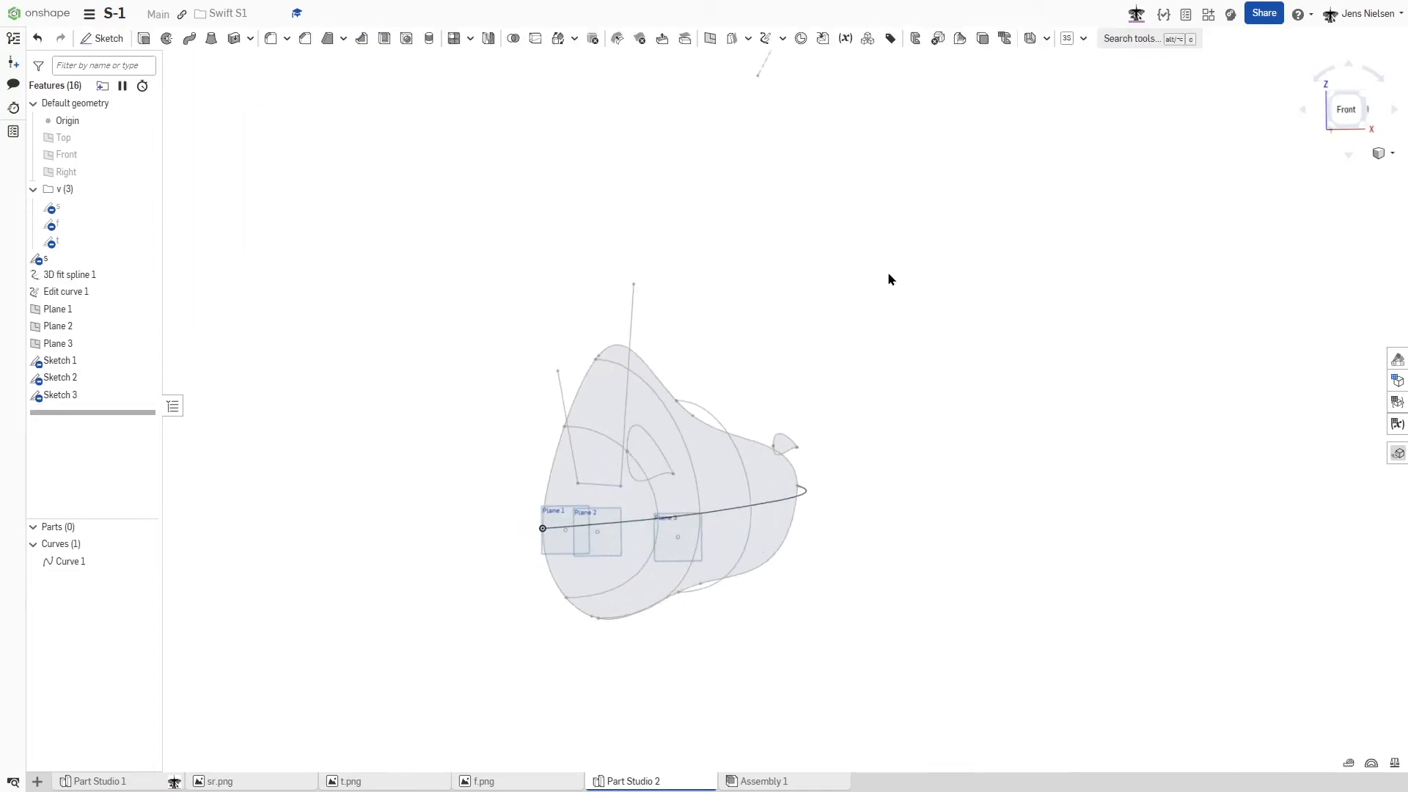
# - Hide the planes and set up a surface Loft from the nose point through the three section sketches to the tail point
pyautogui.press('p')
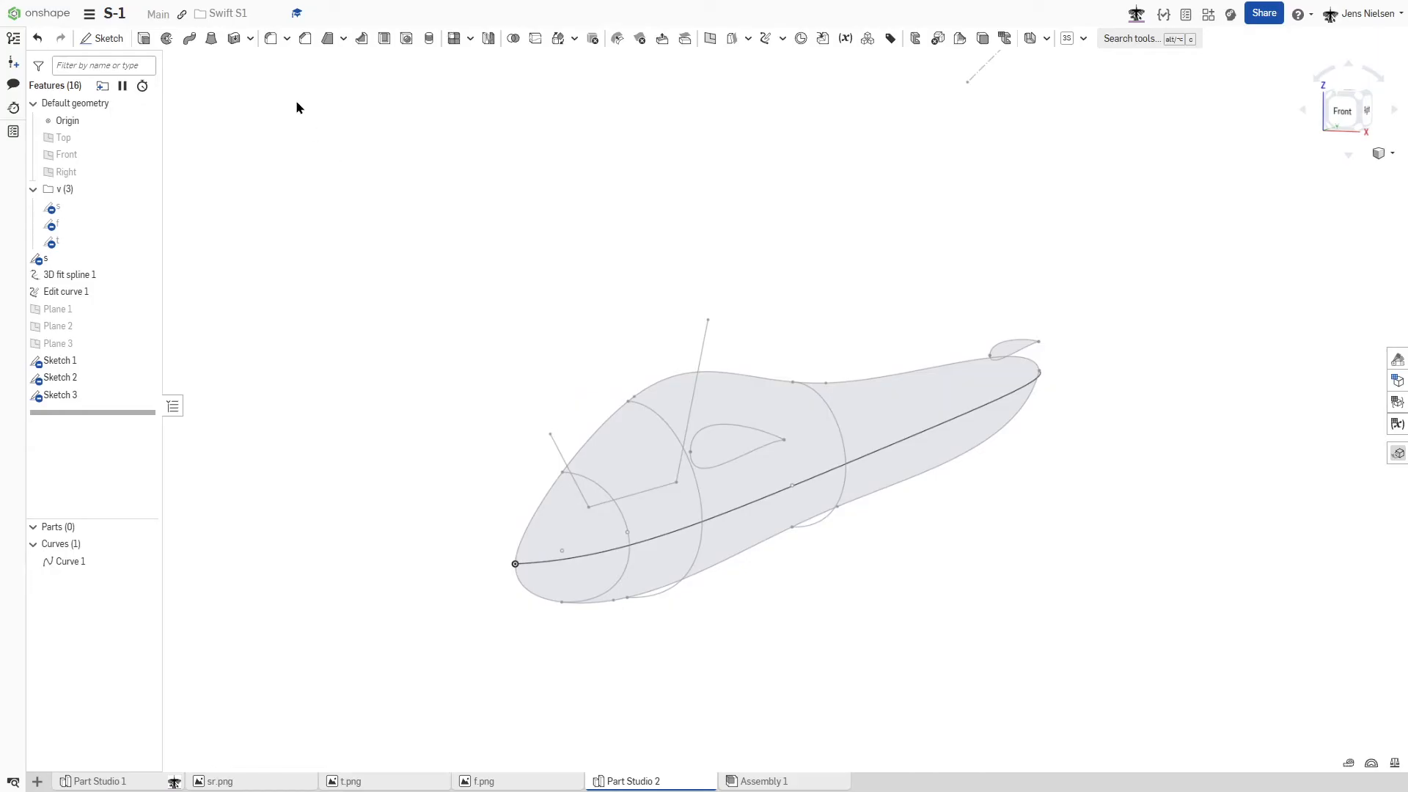
pyautogui.click(211, 41)
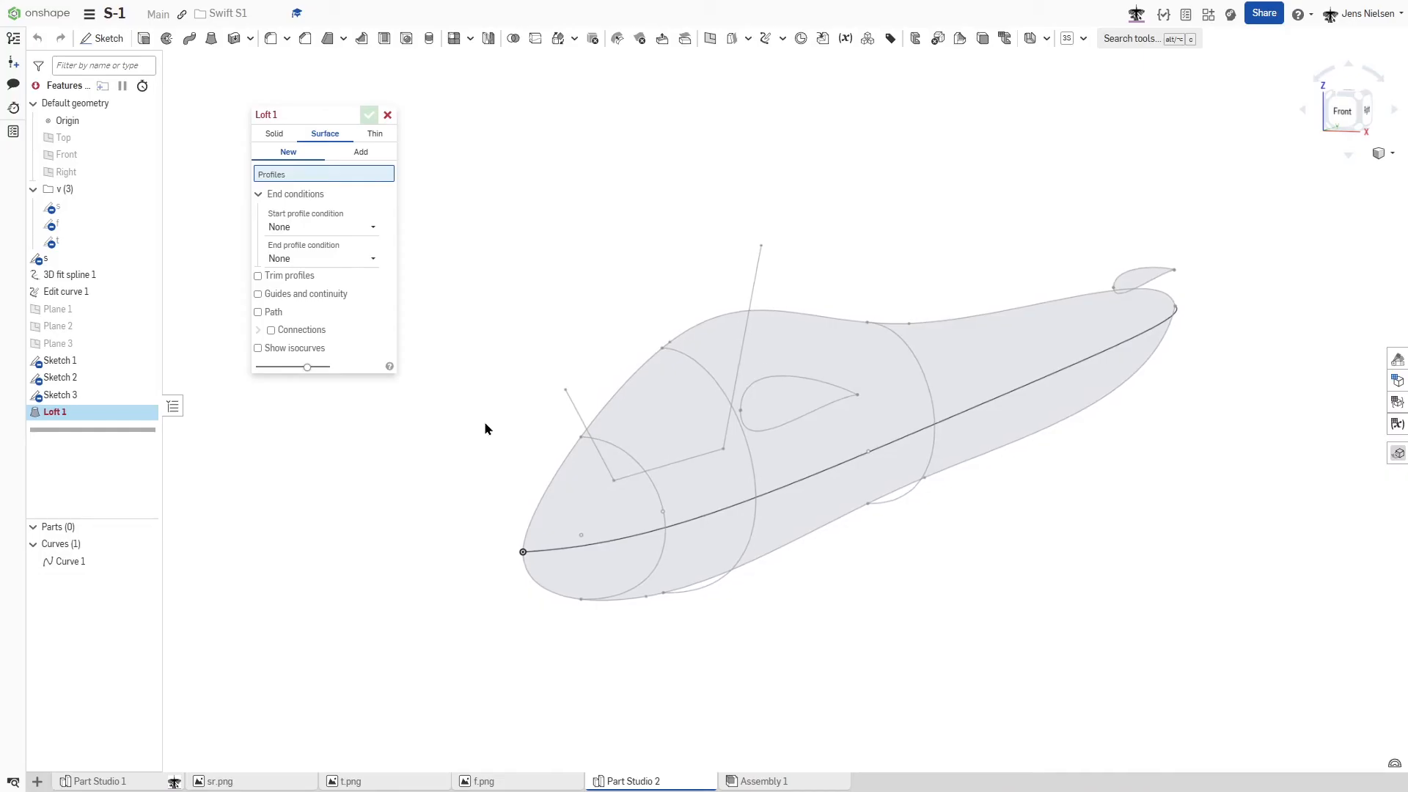
pyautogui.click(522, 554)
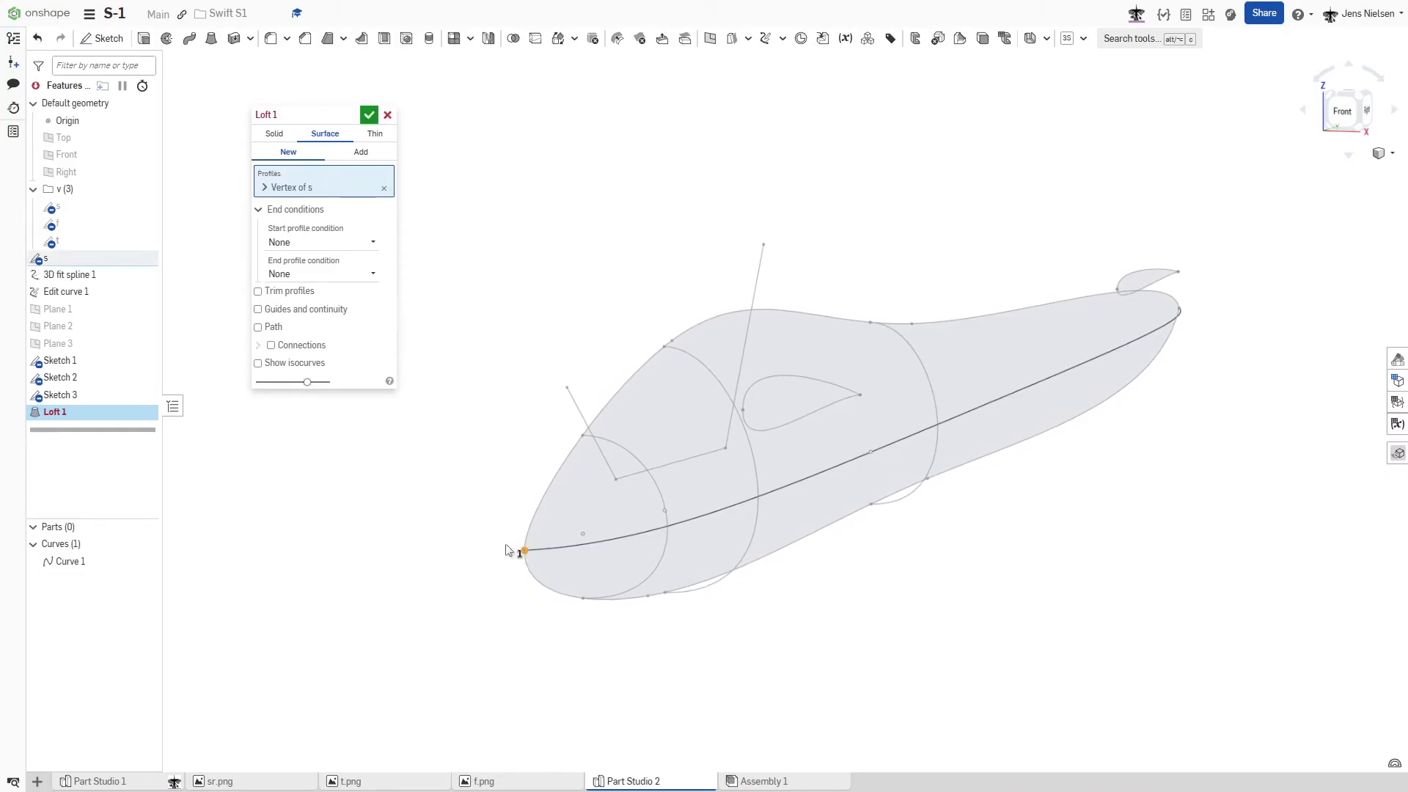
pyautogui.click(651, 573)
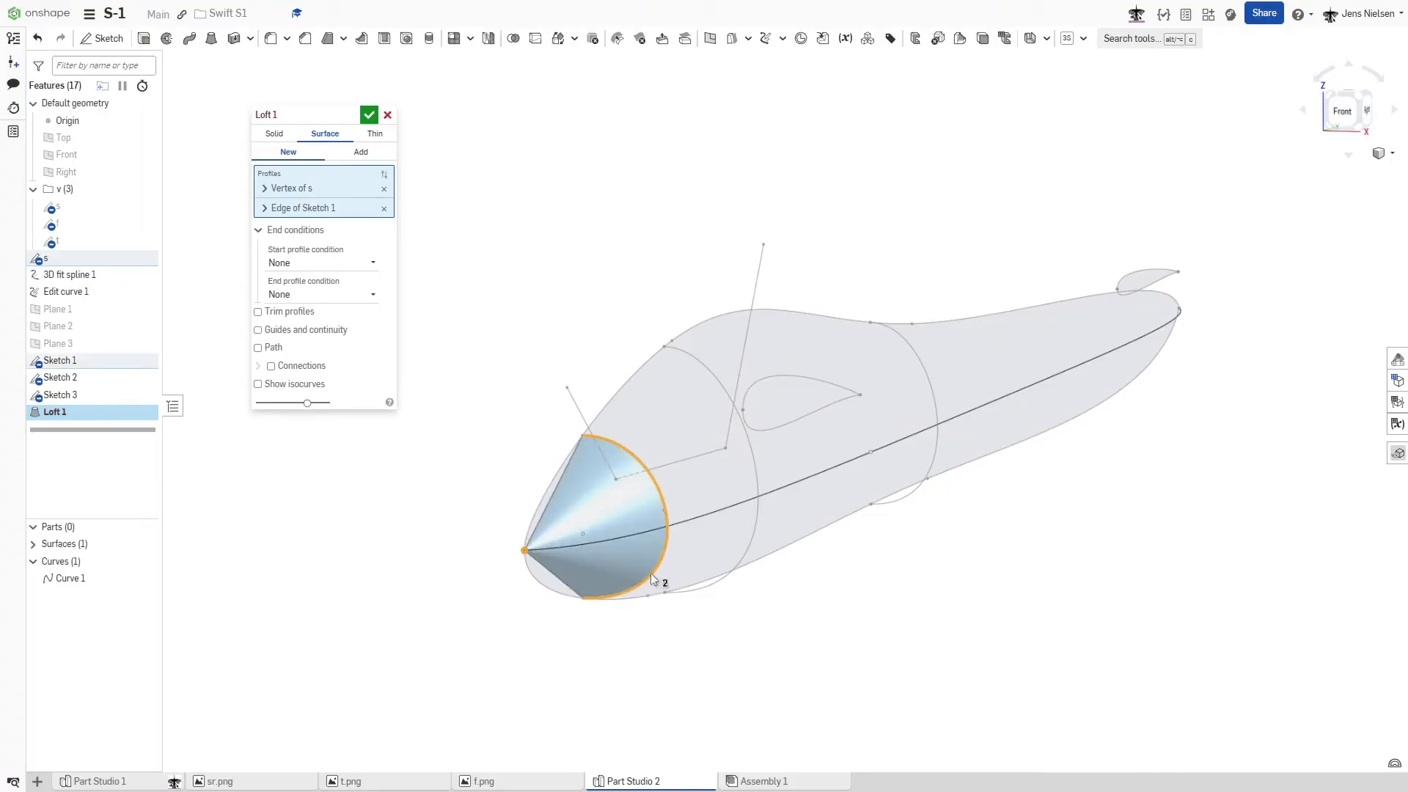
pyautogui.click(747, 548)
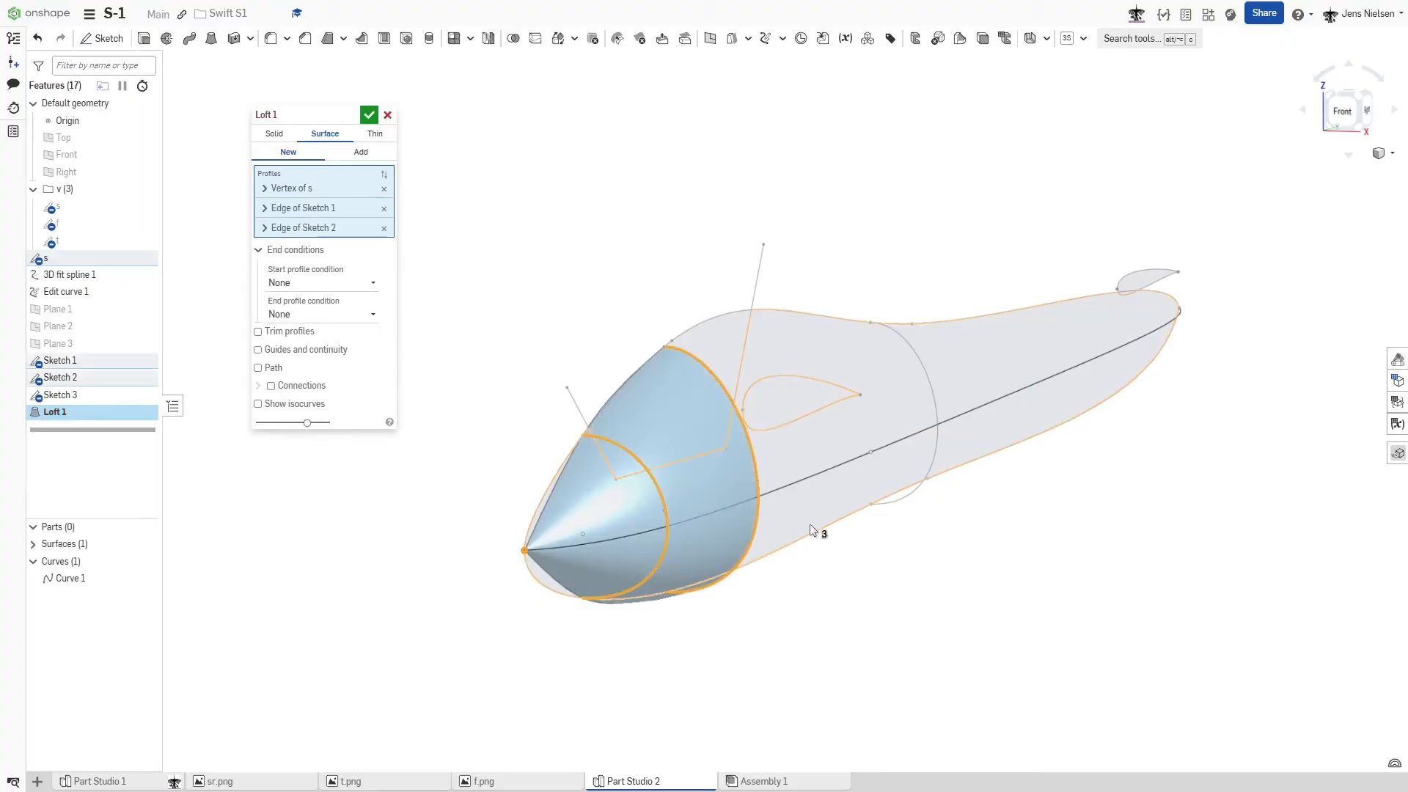
pyautogui.click(937, 452)
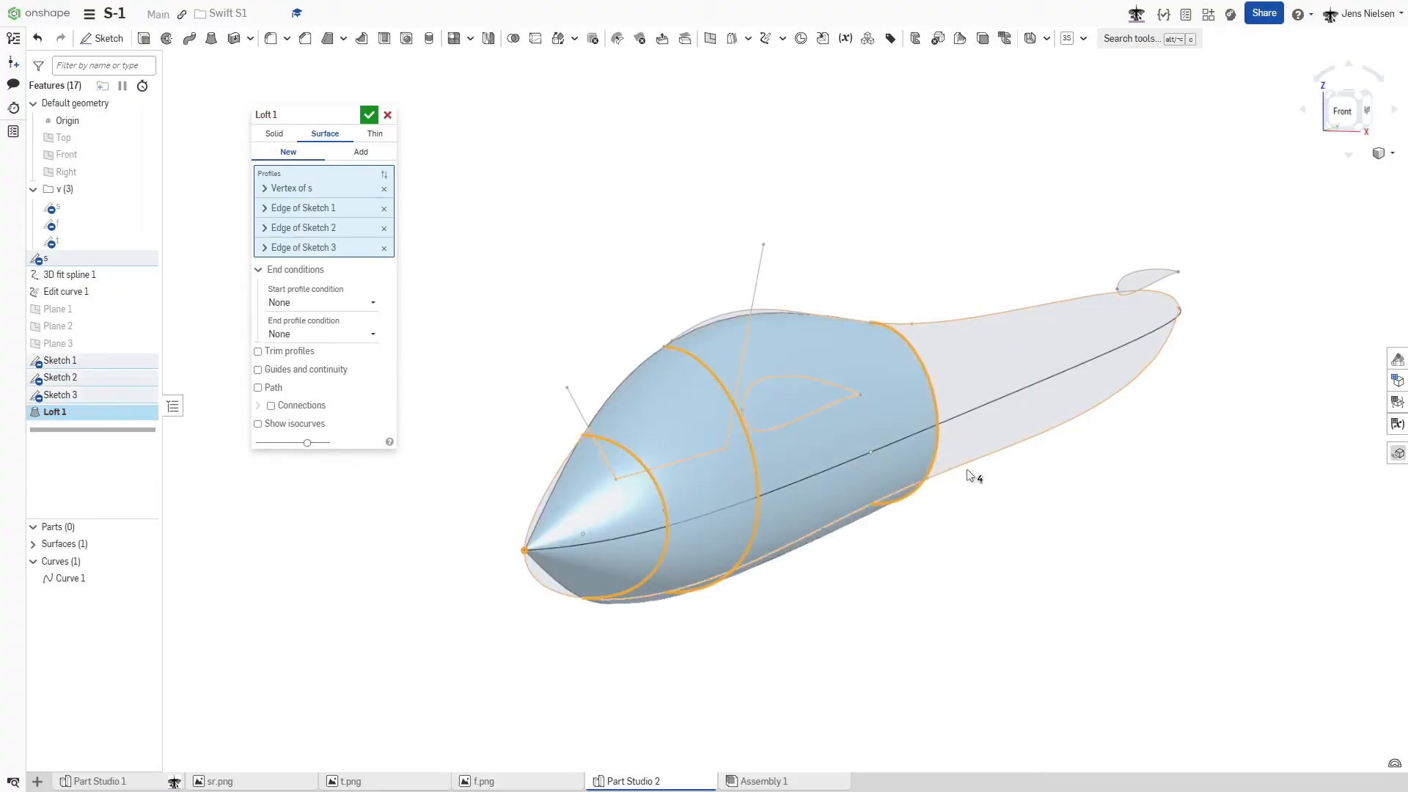
pyautogui.scroll(2, 943, 455)
pyautogui.scroll(5, 1136, 520)
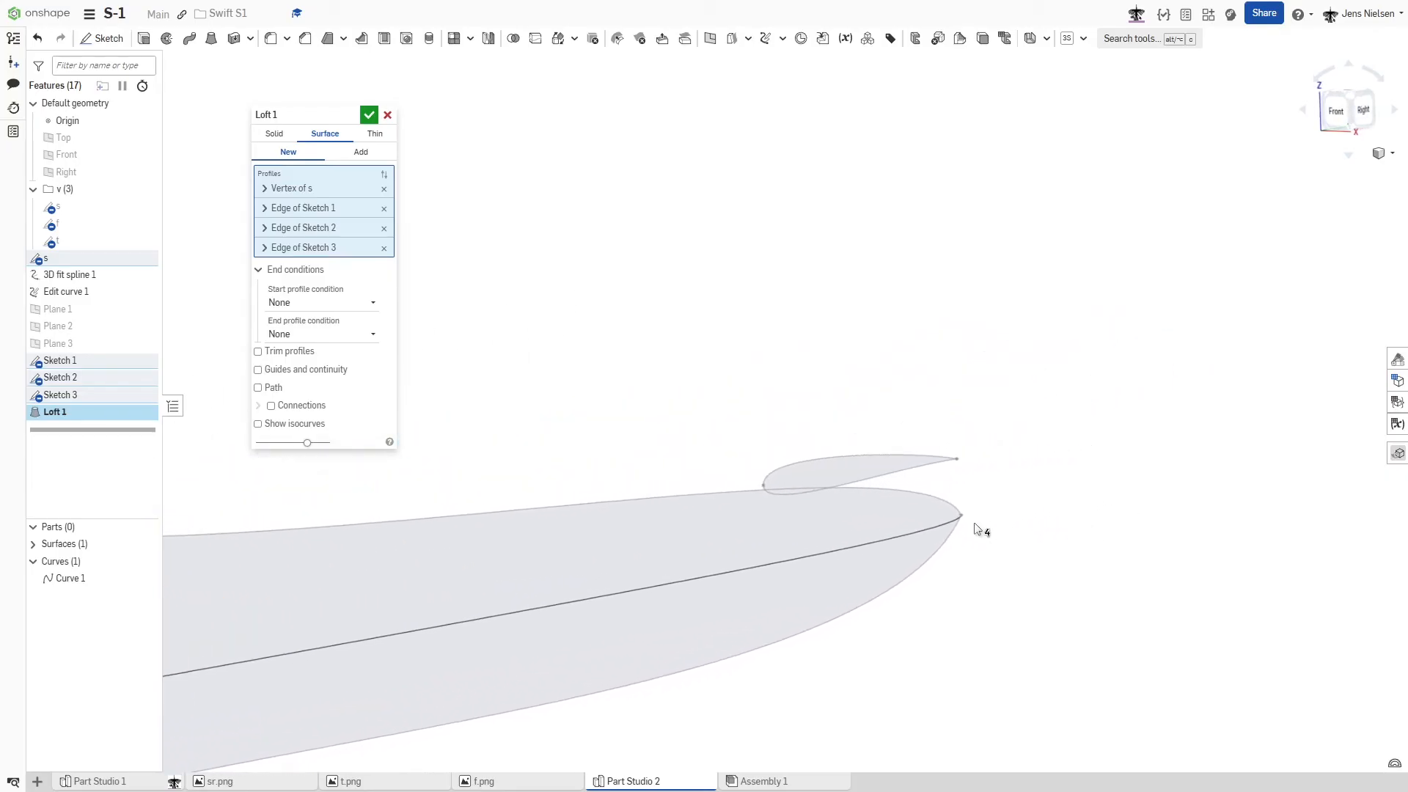
pyautogui.click(962, 516)
pyautogui.scroll(-4, 1073, 550)
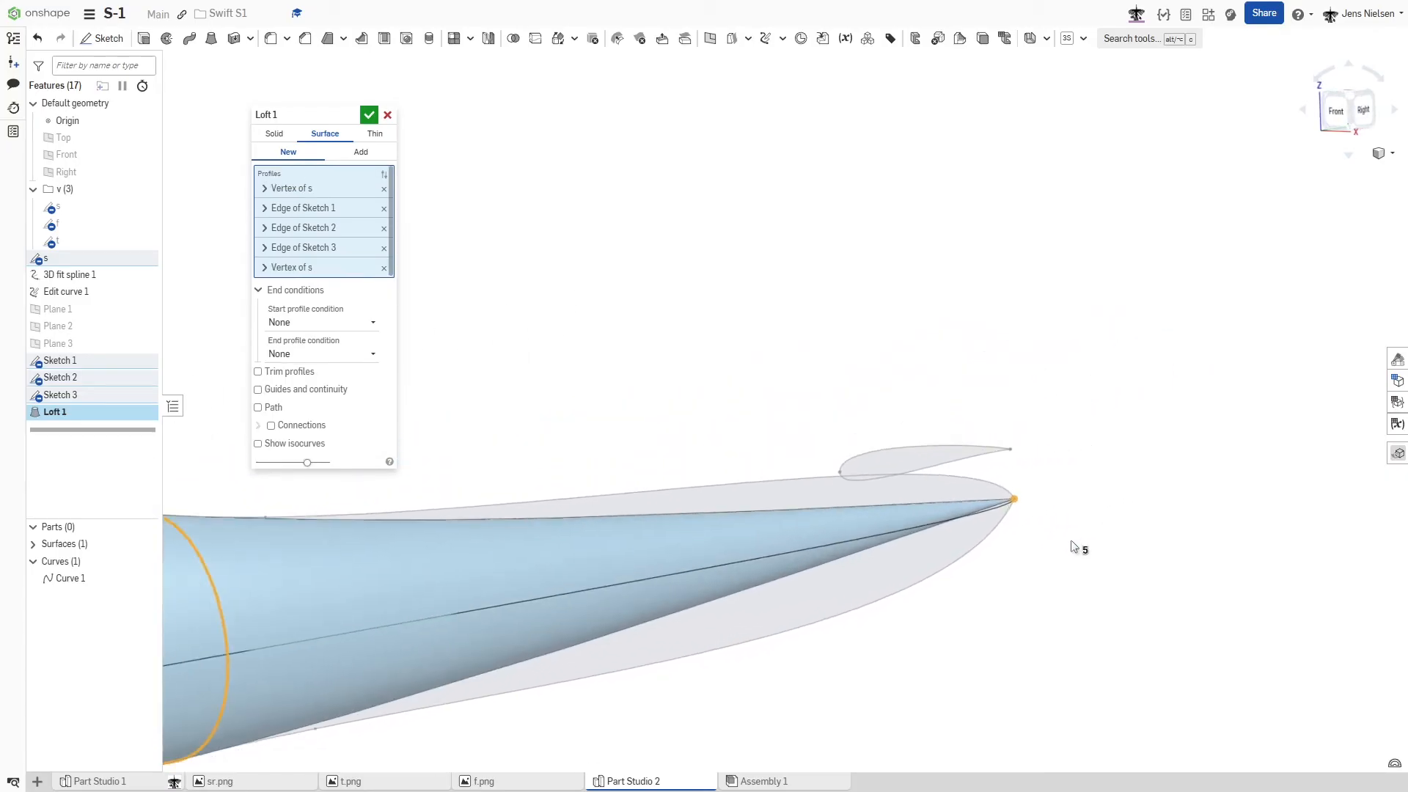
# - Guide the fuselage loft with the lower outline, the 3D side curve and the upper outline, and accept it
pyautogui.click(258, 389)
pyautogui.moveTo(637, 589); pyautogui.dragTo(829, 518, button='right')
pyautogui.click(830, 465)
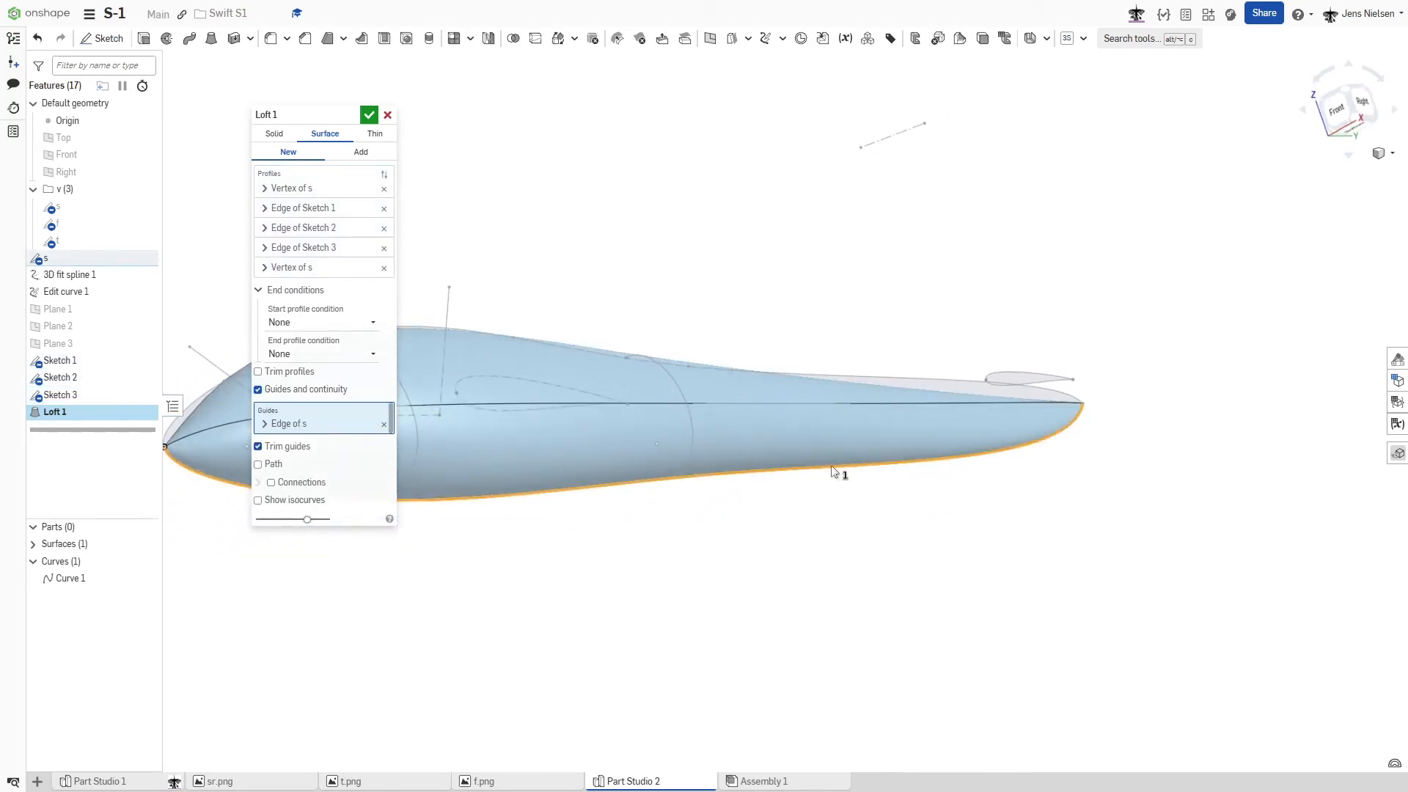
pyautogui.click(635, 402)
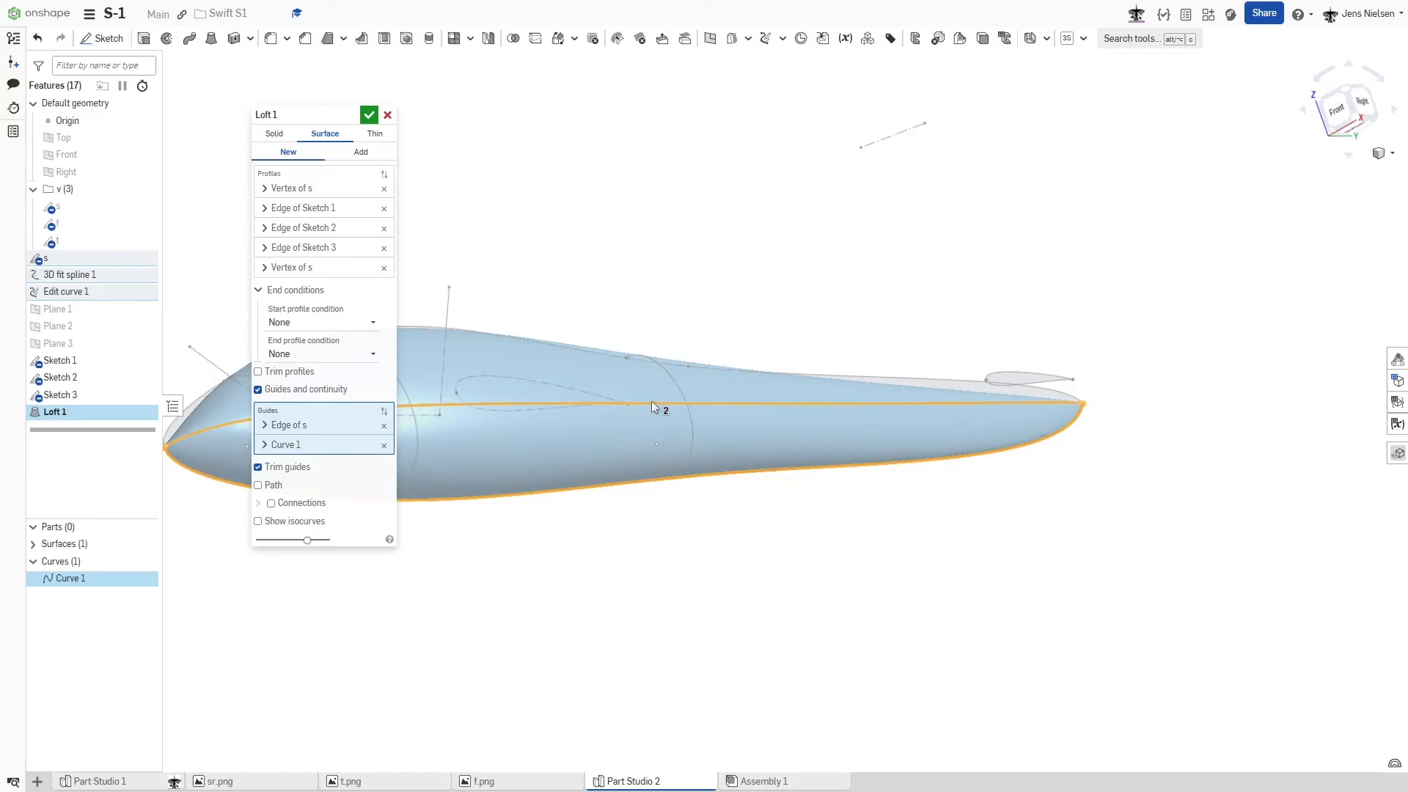
pyautogui.click(899, 377)
pyautogui.moveTo(899, 377); pyautogui.dragTo(673, 291, button='right')
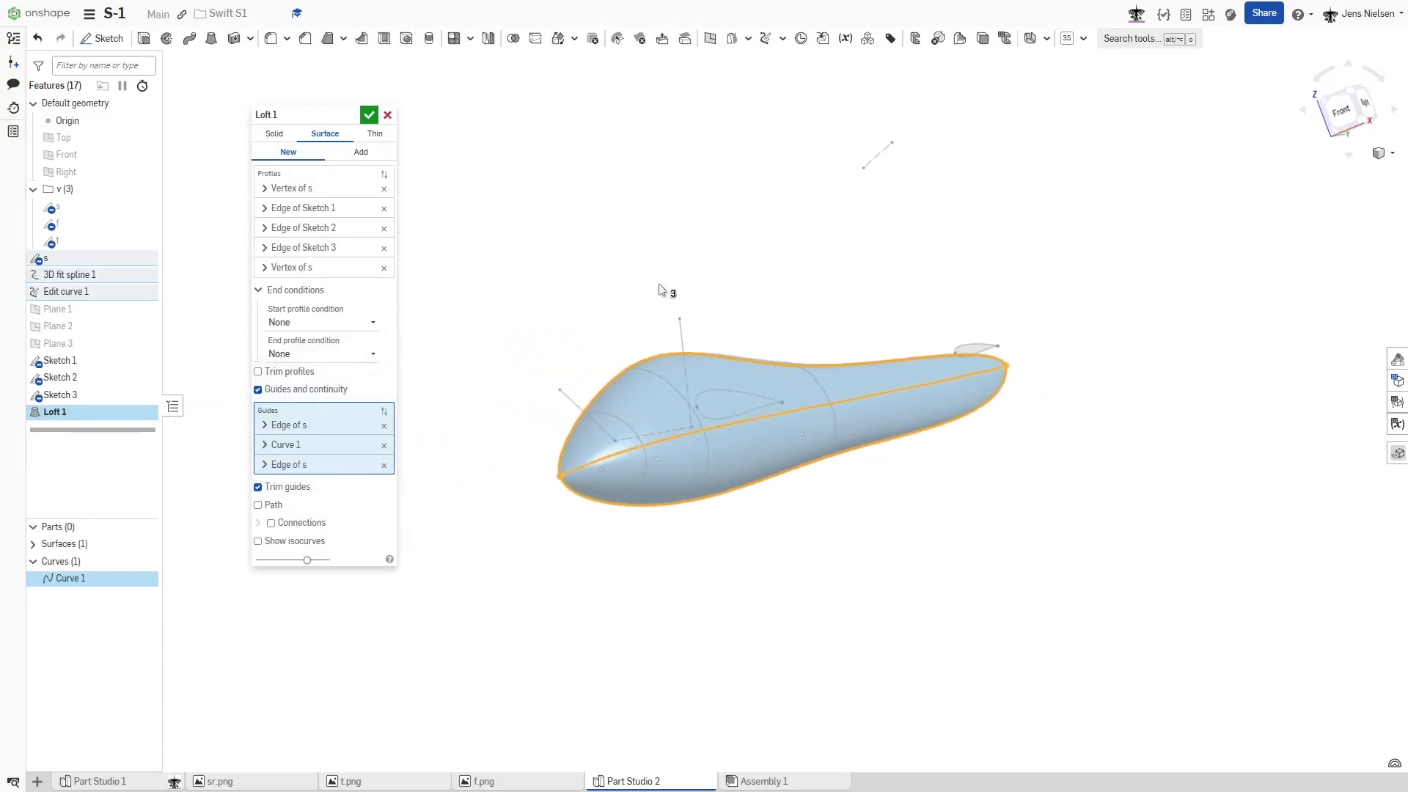
pyautogui.click(369, 115)
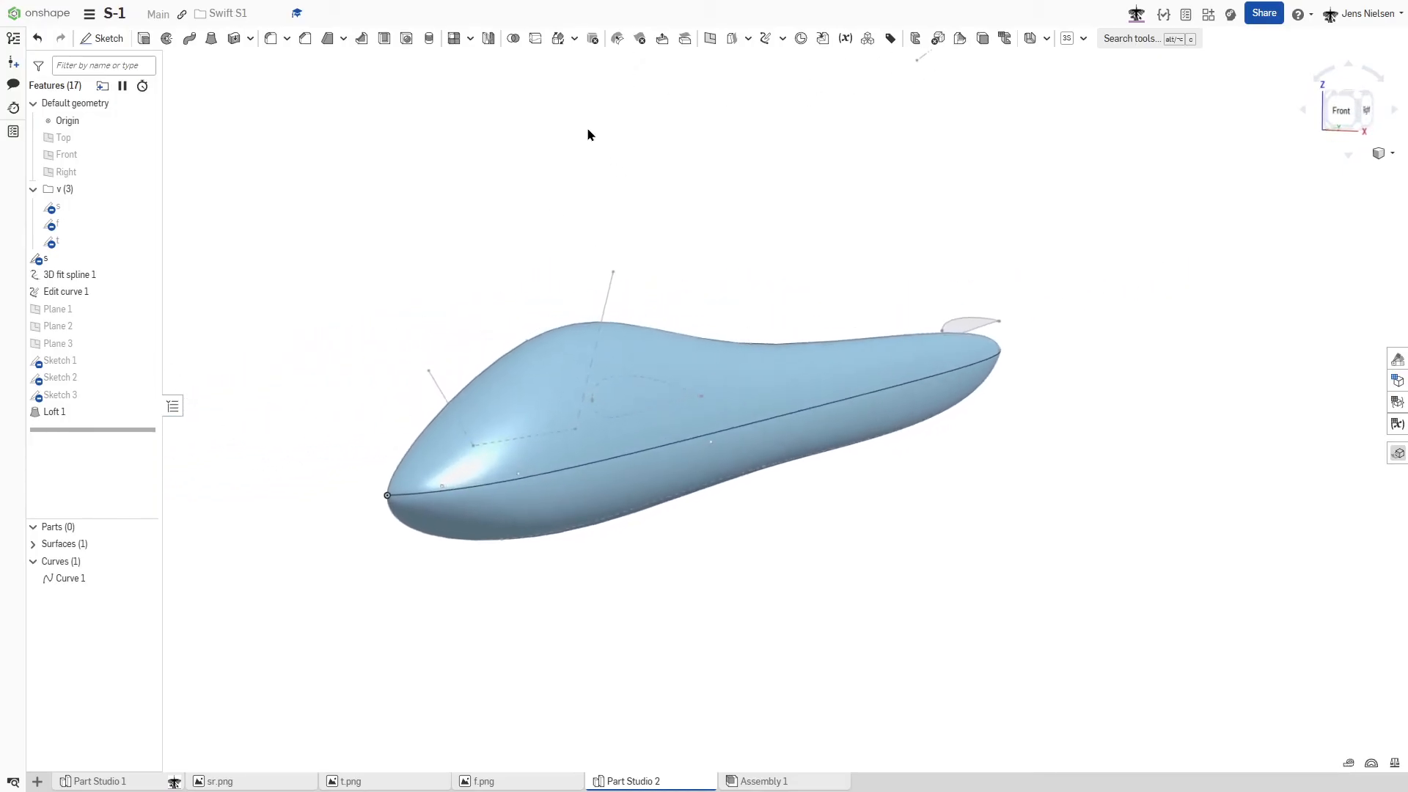
# - Split the lofted fuselage face with the three canopy lines of the side profile sketch
pyautogui.click(536, 41)
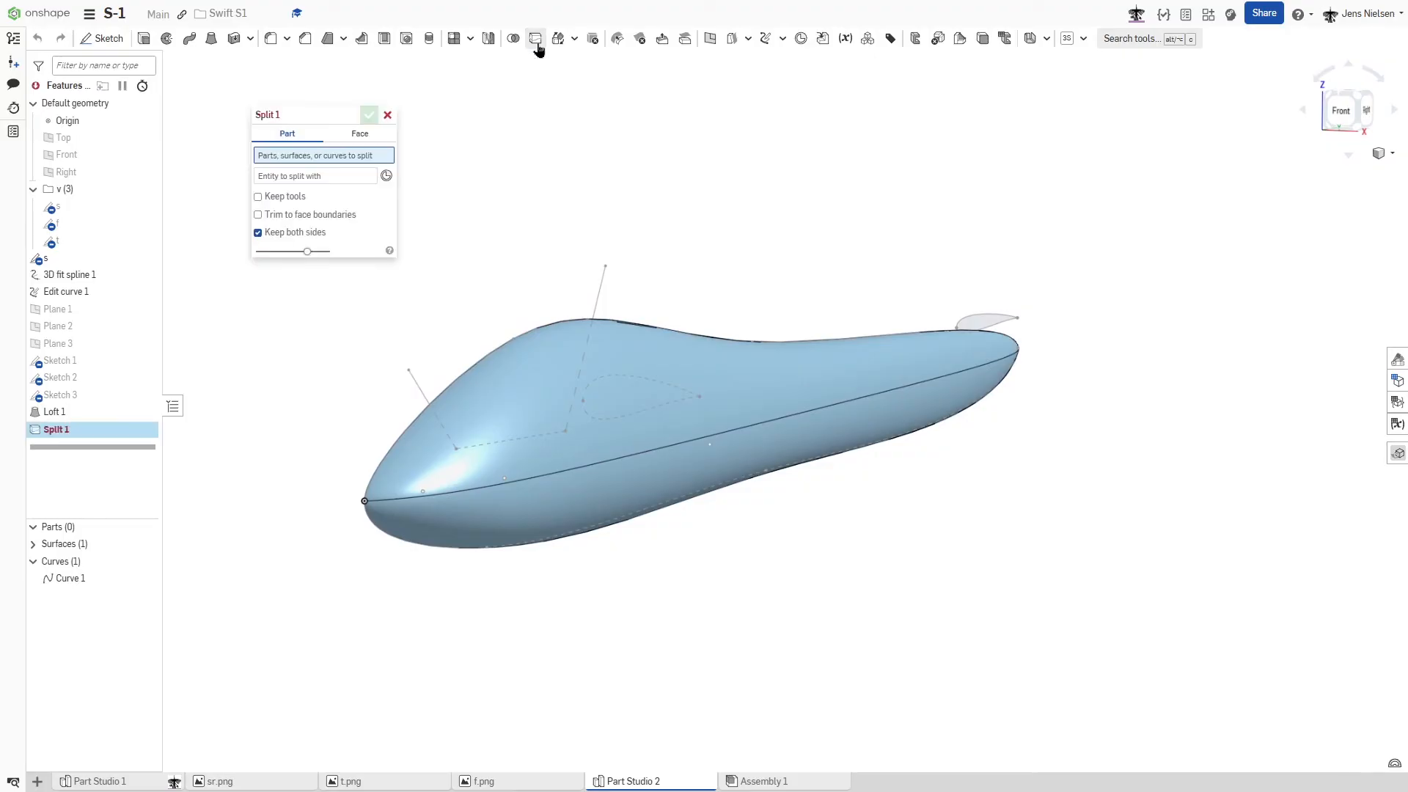
pyautogui.click(360, 134)
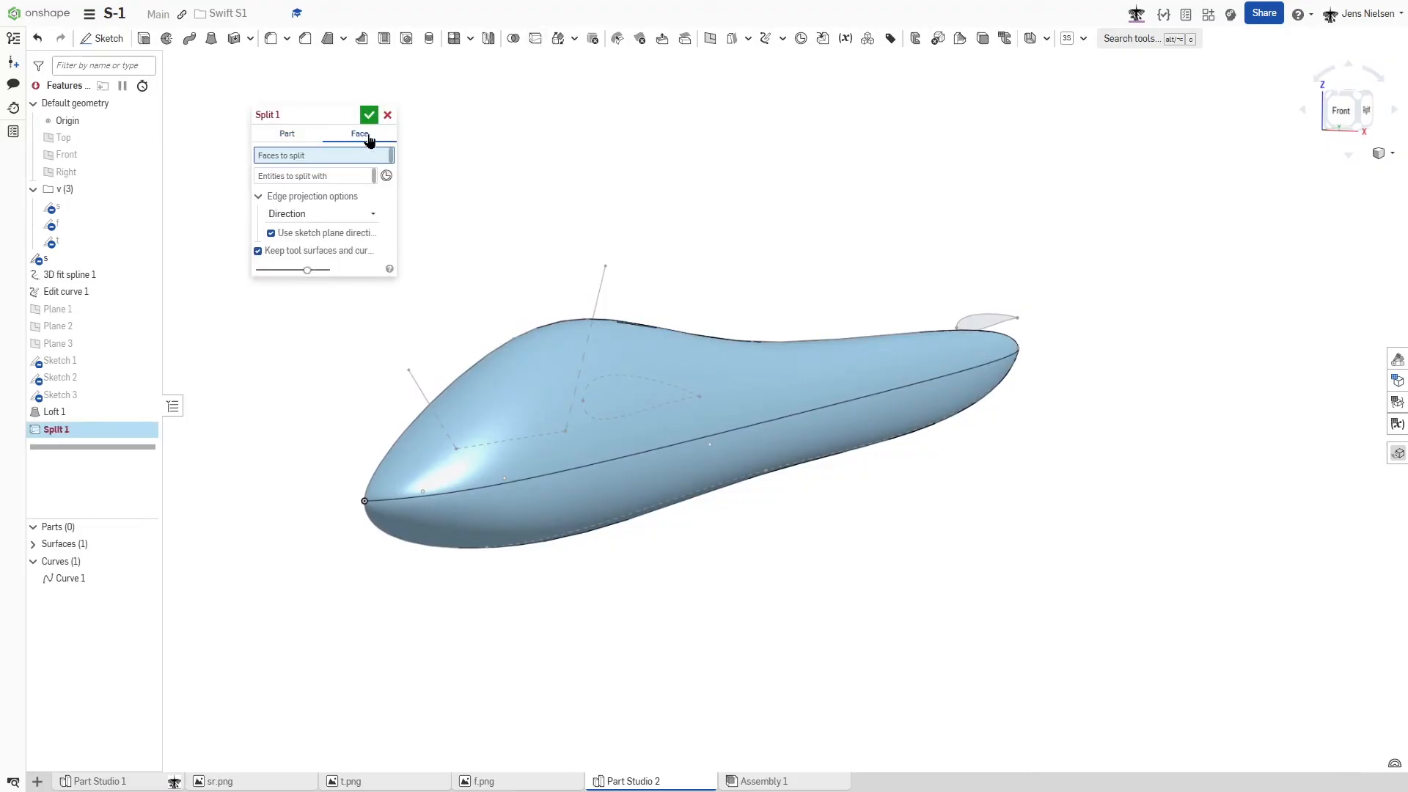
pyautogui.click(528, 374)
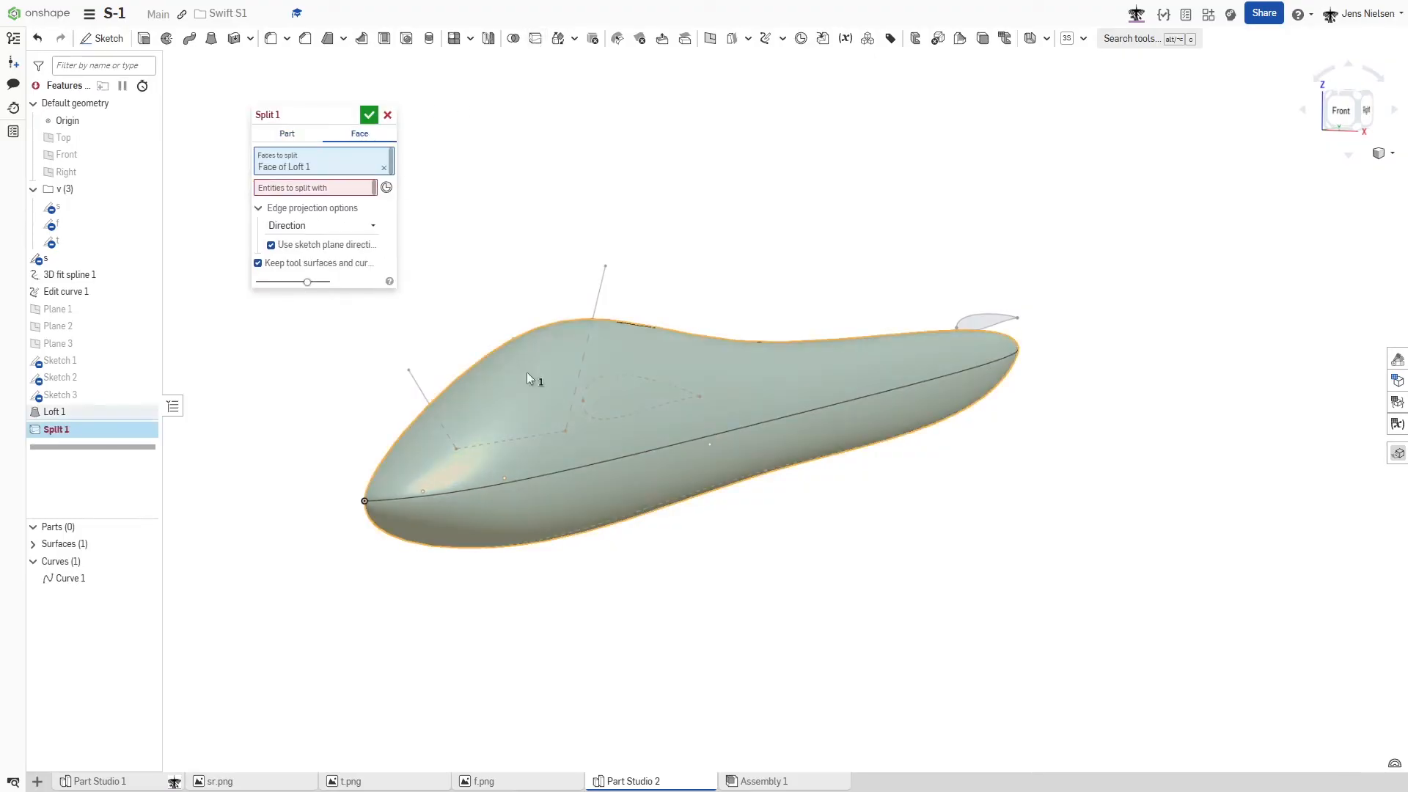
pyautogui.click(344, 189)
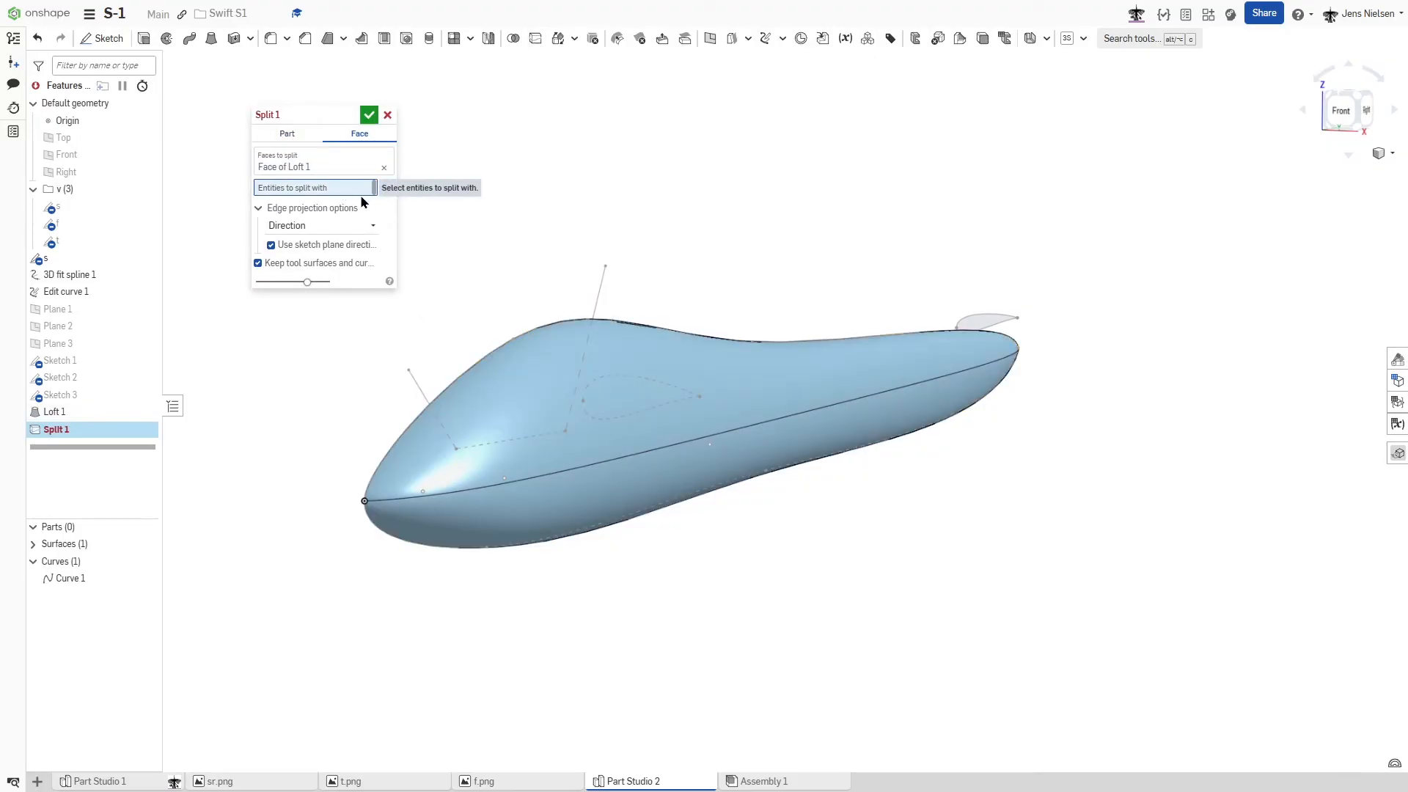
pyautogui.click(600, 291)
pyautogui.click(552, 432)
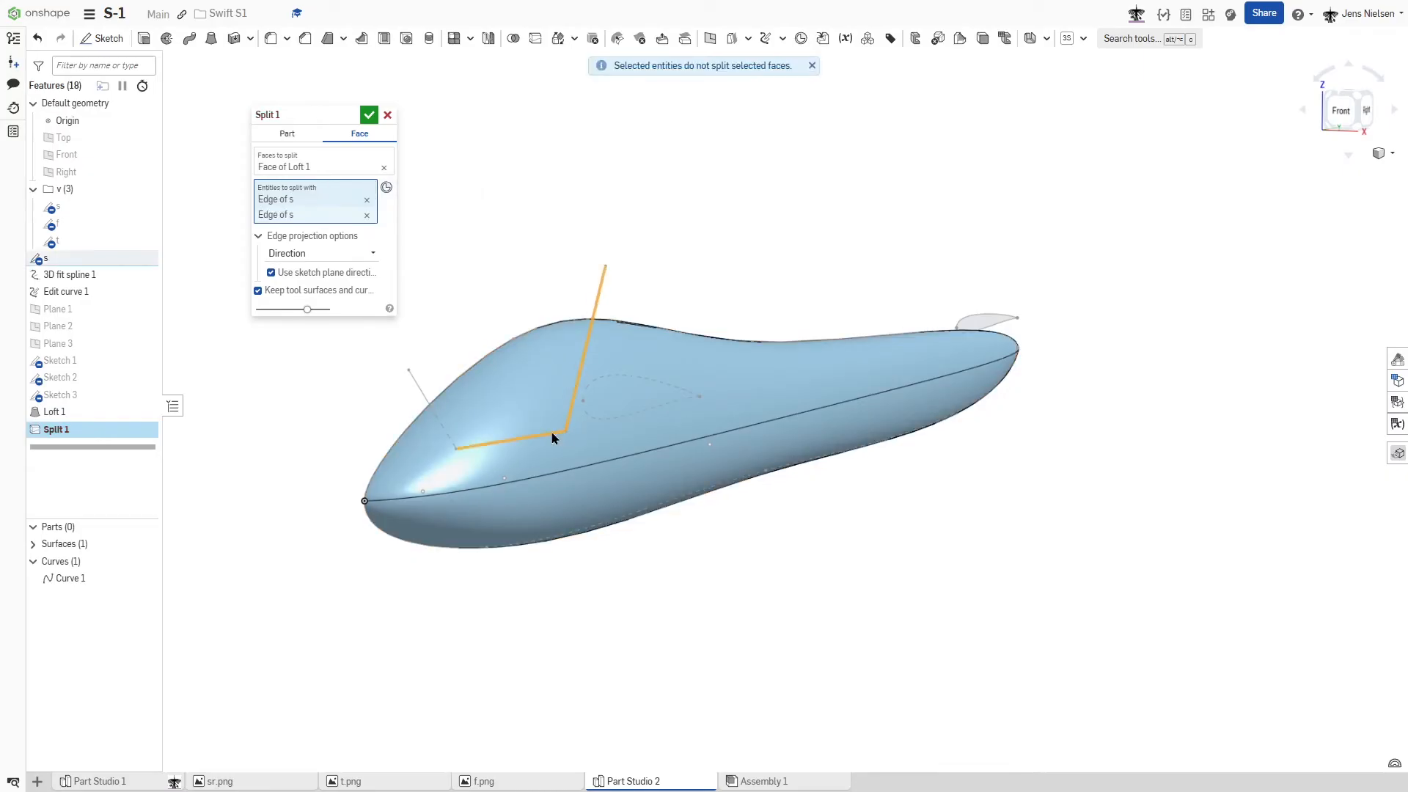
pyautogui.click(424, 396)
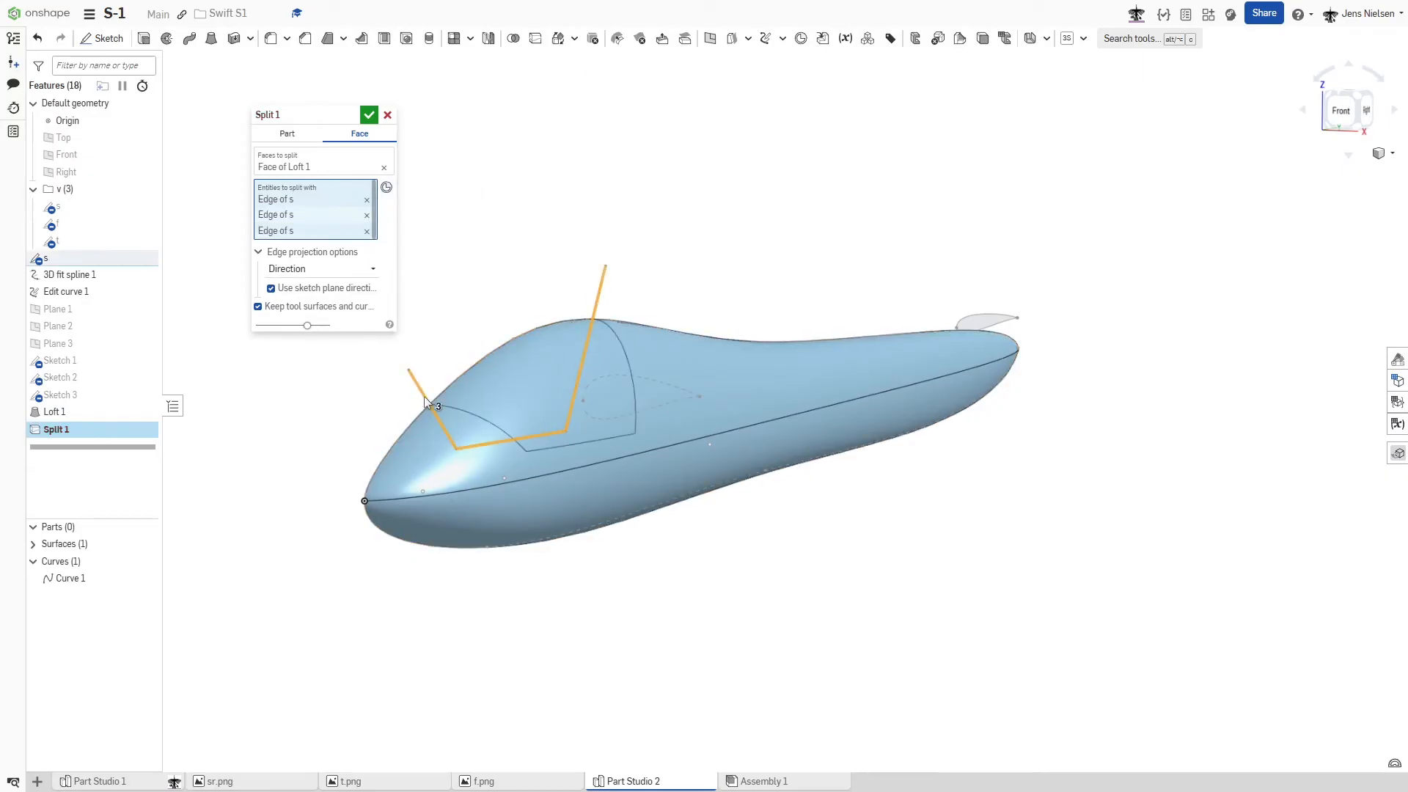
pyautogui.click(368, 117)
# - Give the canopy face a light grey #EAEAEA appearance with 0.29 opacity
pyautogui.moveTo(716, 208); pyautogui.dragTo(536, 355, button='right')
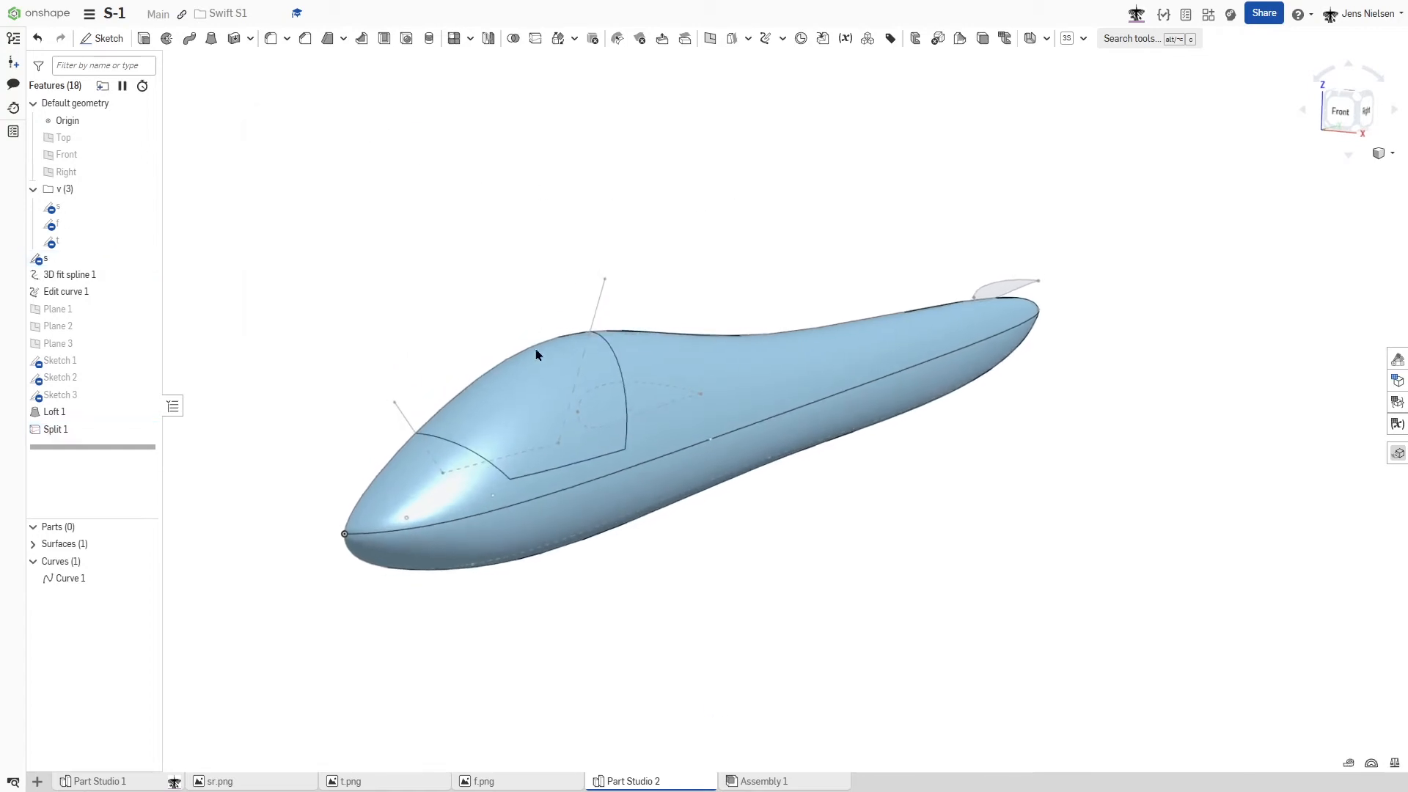
pyautogui.rightClick(540, 398)
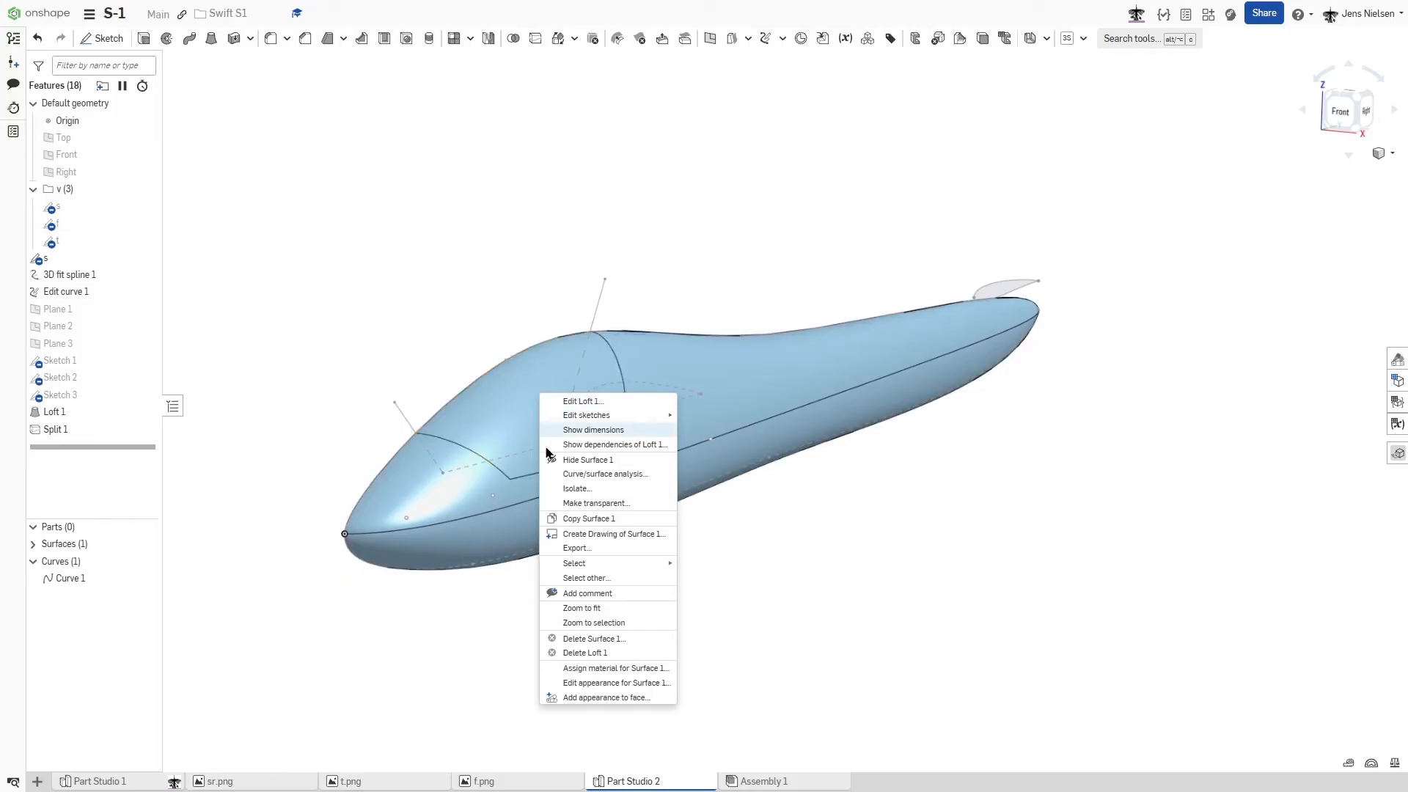
pyautogui.click(605, 697)
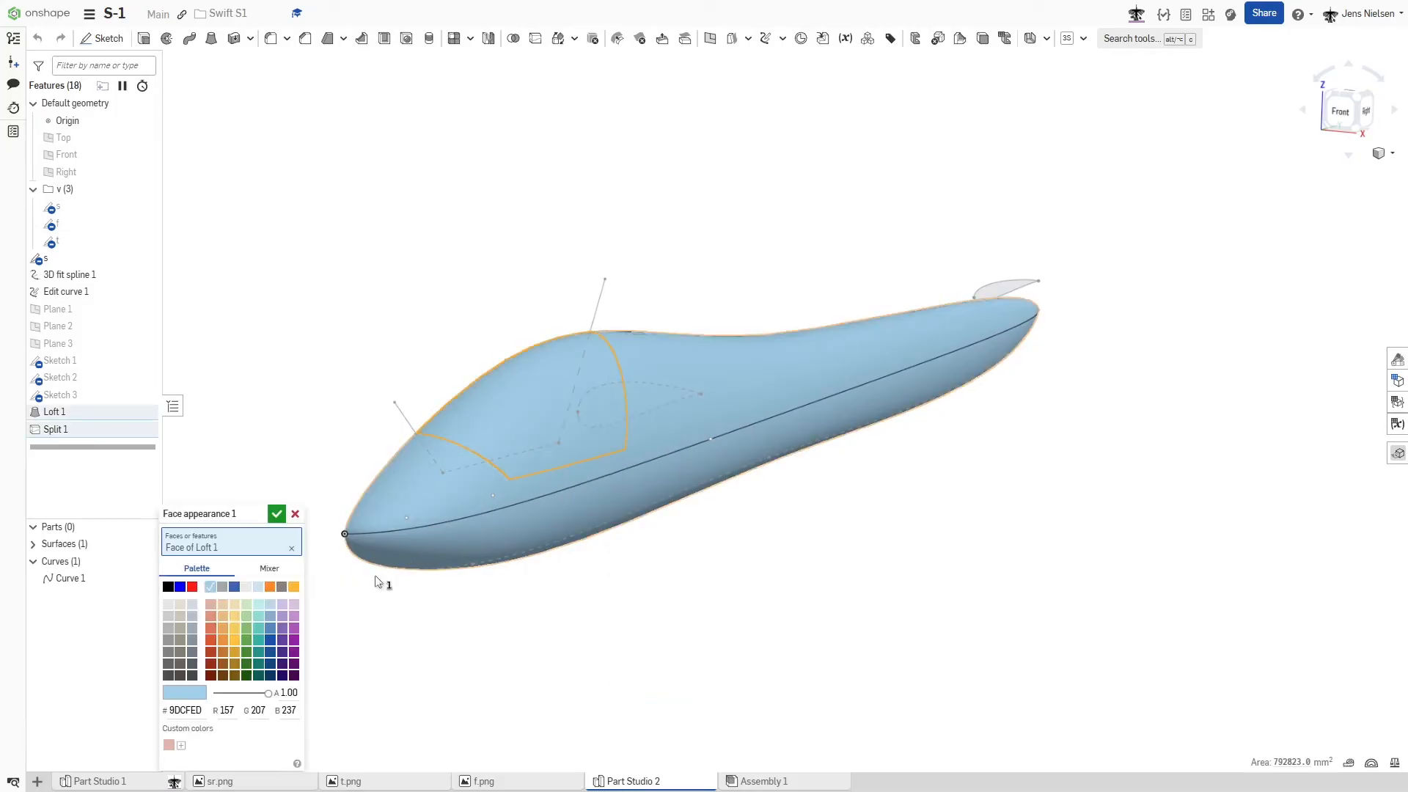
pyautogui.click(248, 587)
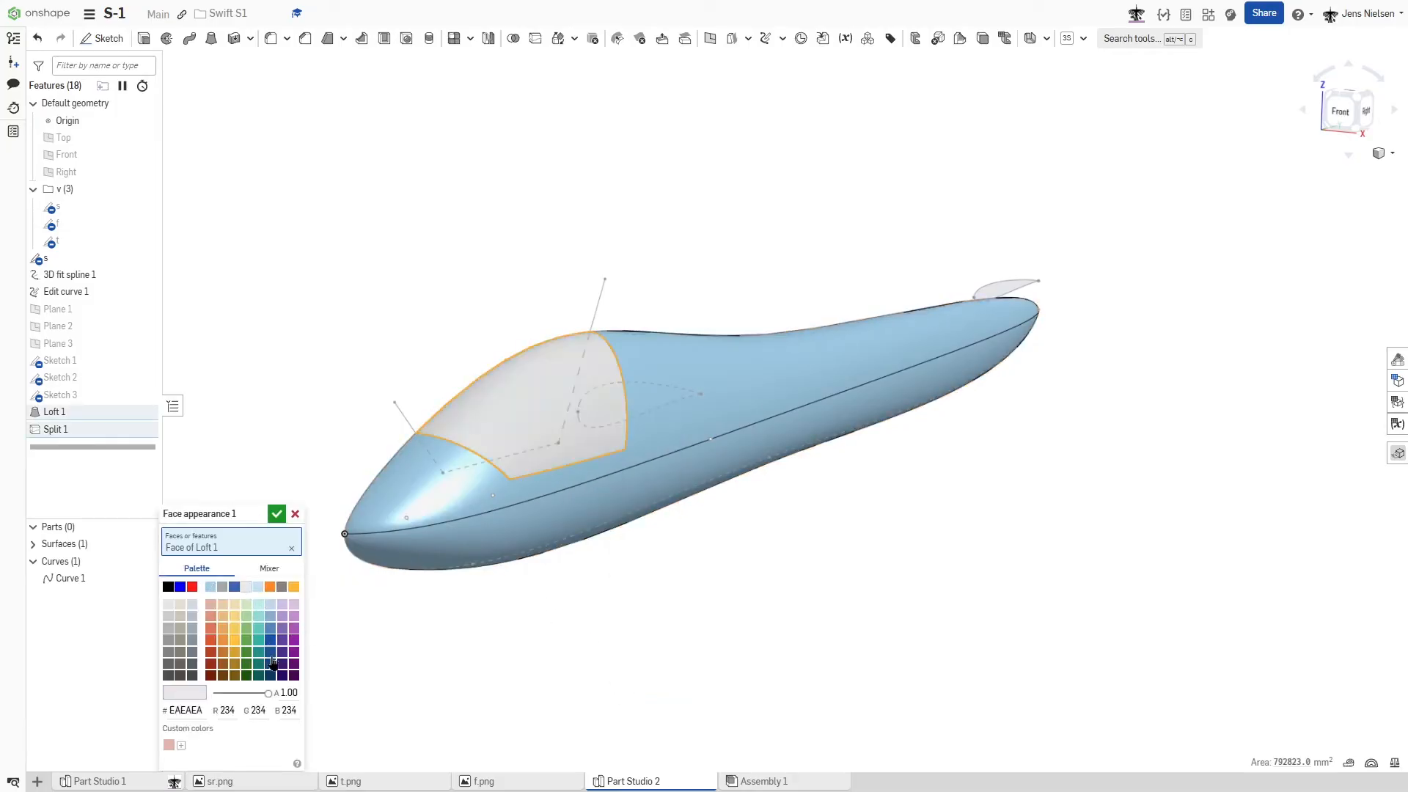
pyautogui.moveTo(271, 696); pyautogui.dragTo(241, 698)
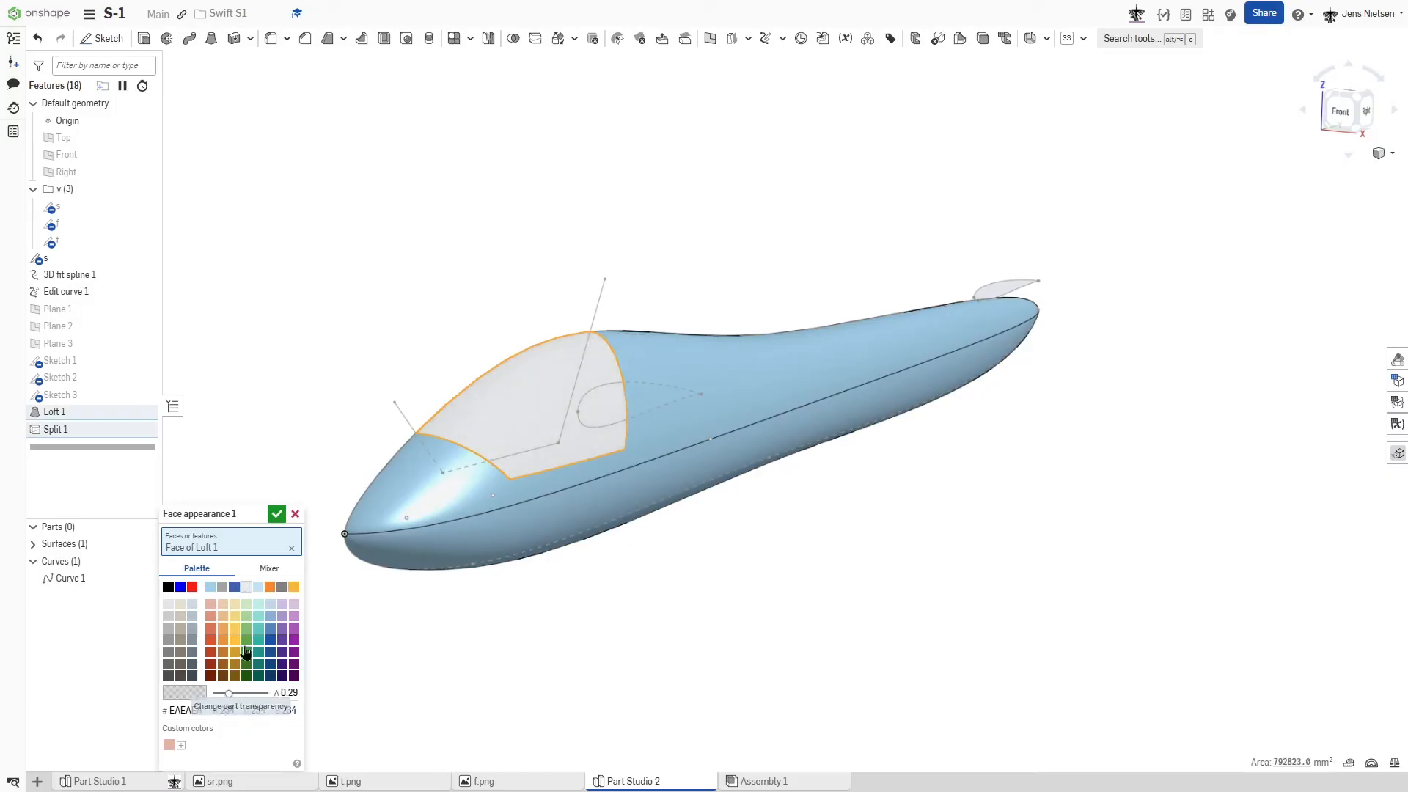
pyautogui.click(277, 517)
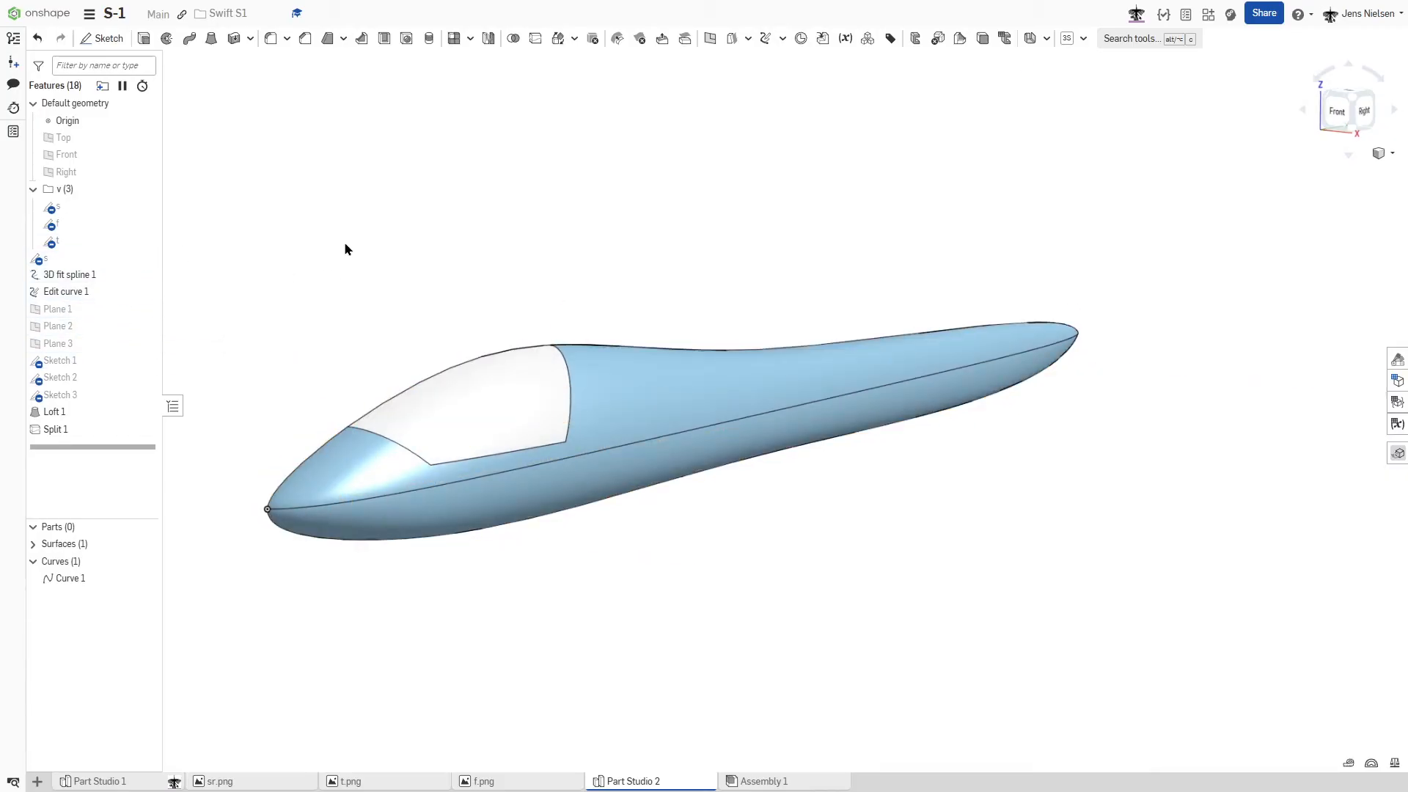
# - Show the top-view reference sketch and create a plane point plane parallel to the Top plane through the fuselage's tail point
pyautogui.click(146, 242)
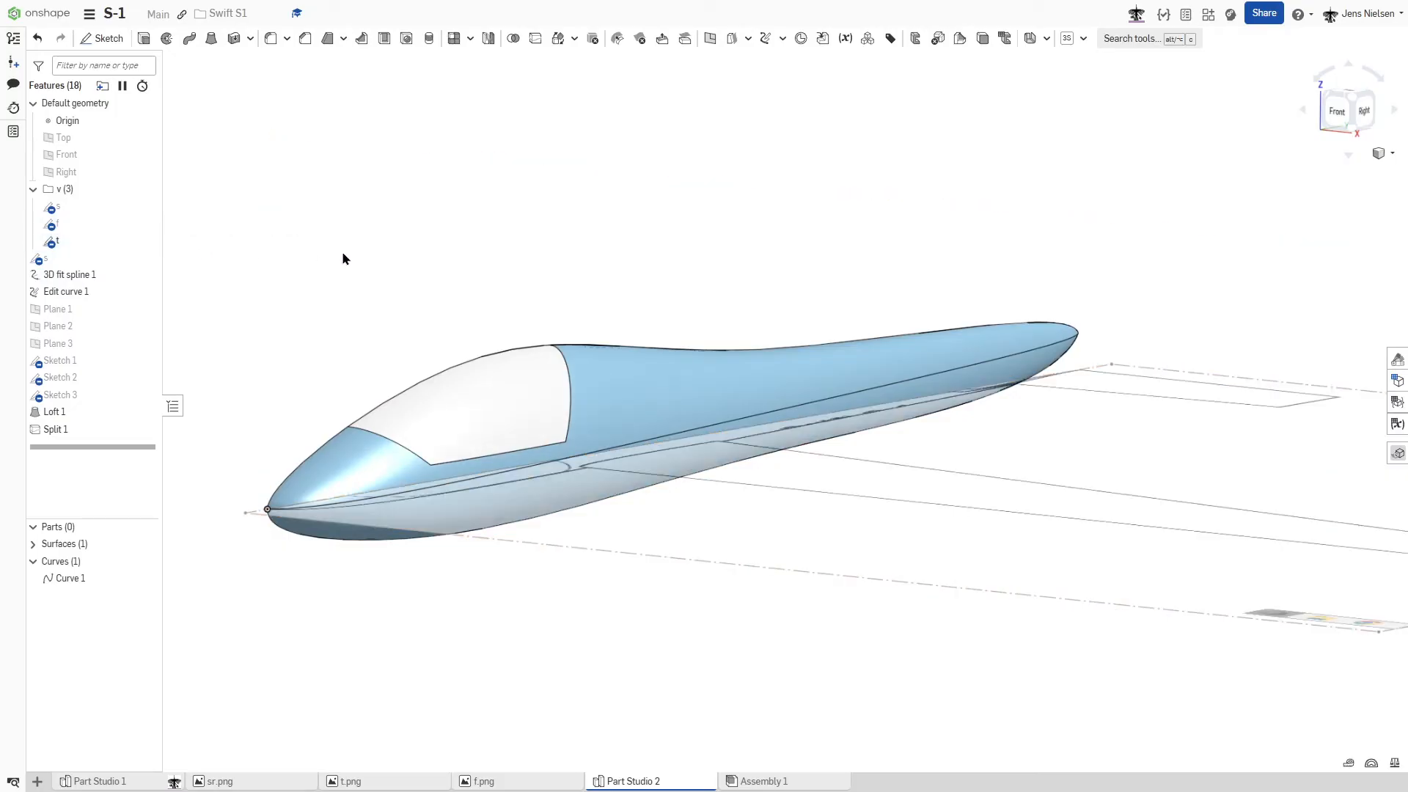
pyautogui.hotkey('shift', '7')
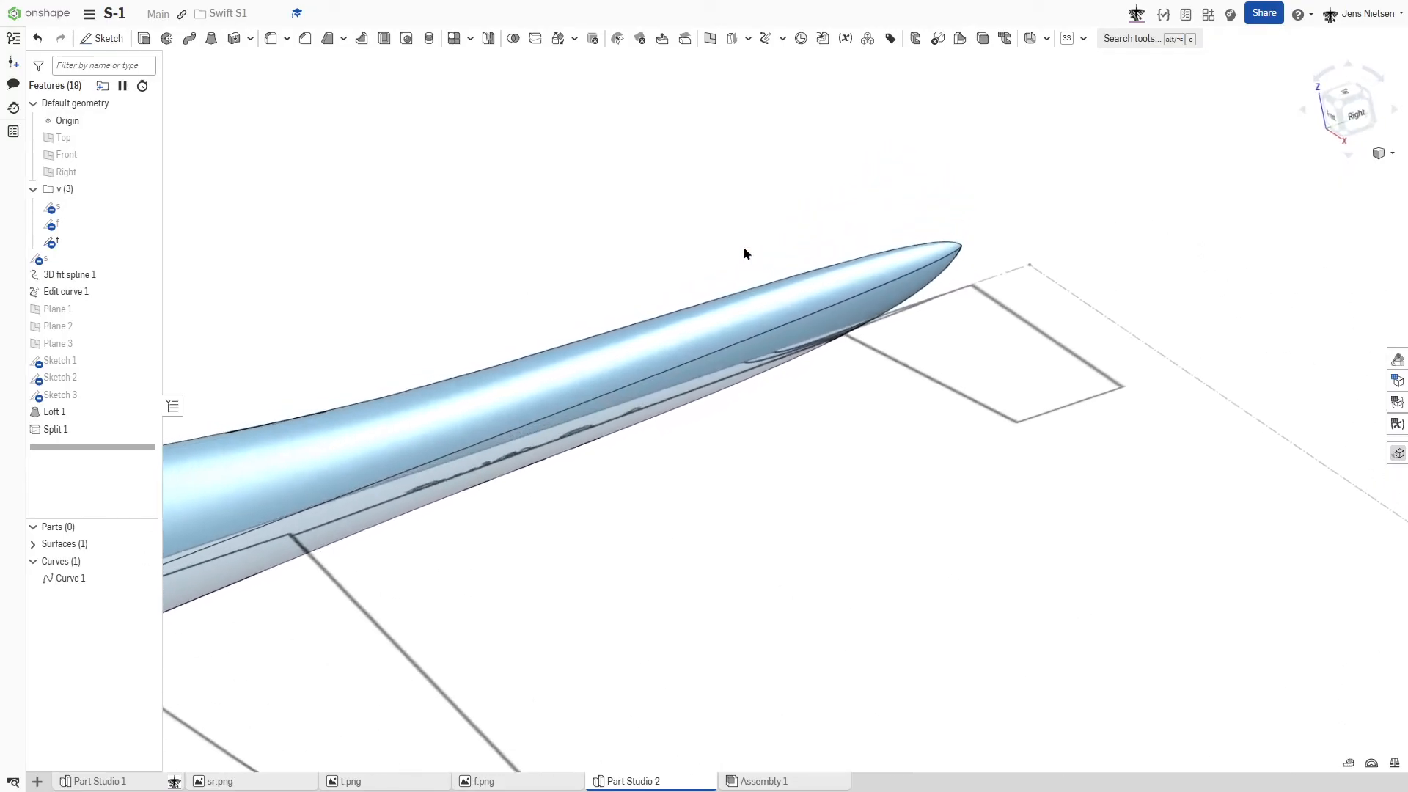
pyautogui.press('s')
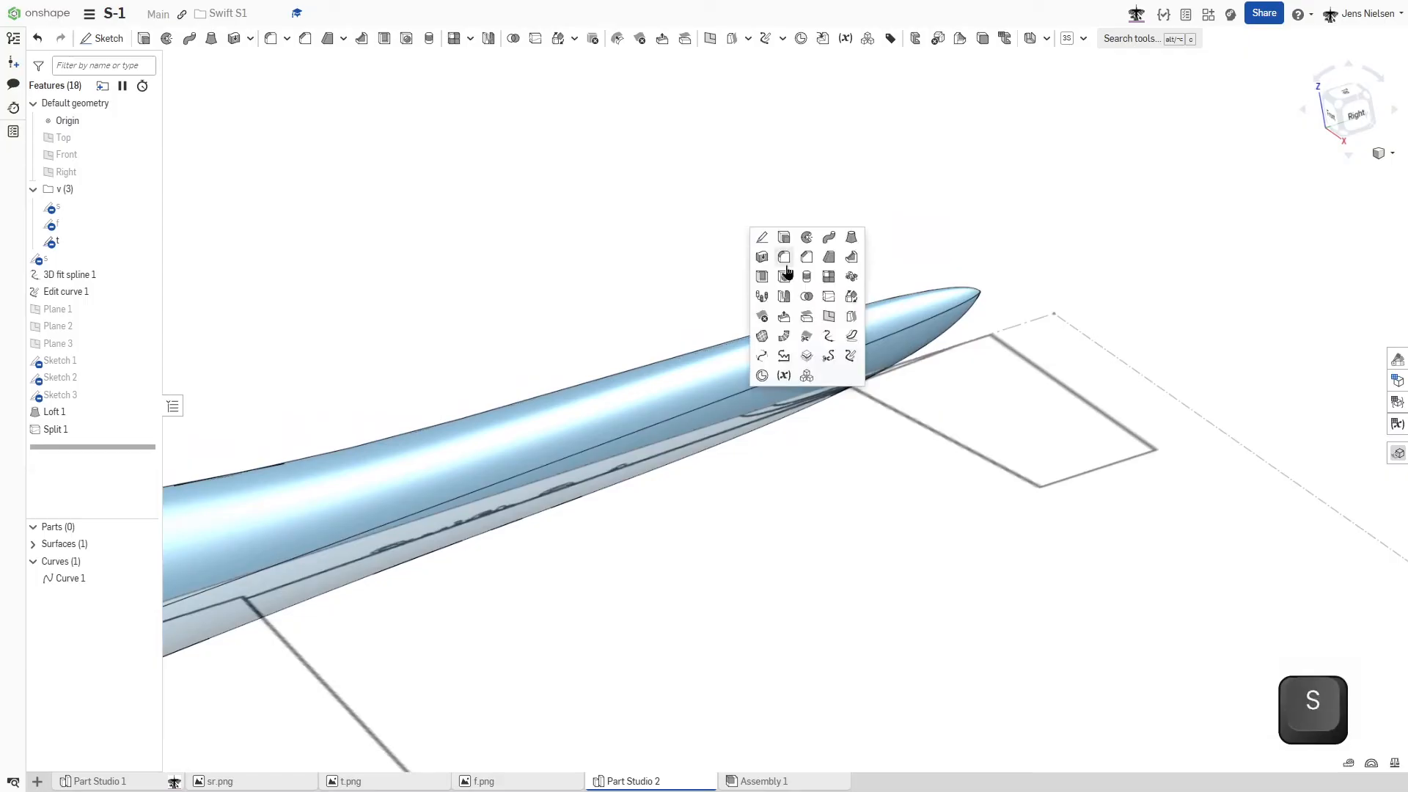
pyautogui.click(829, 316)
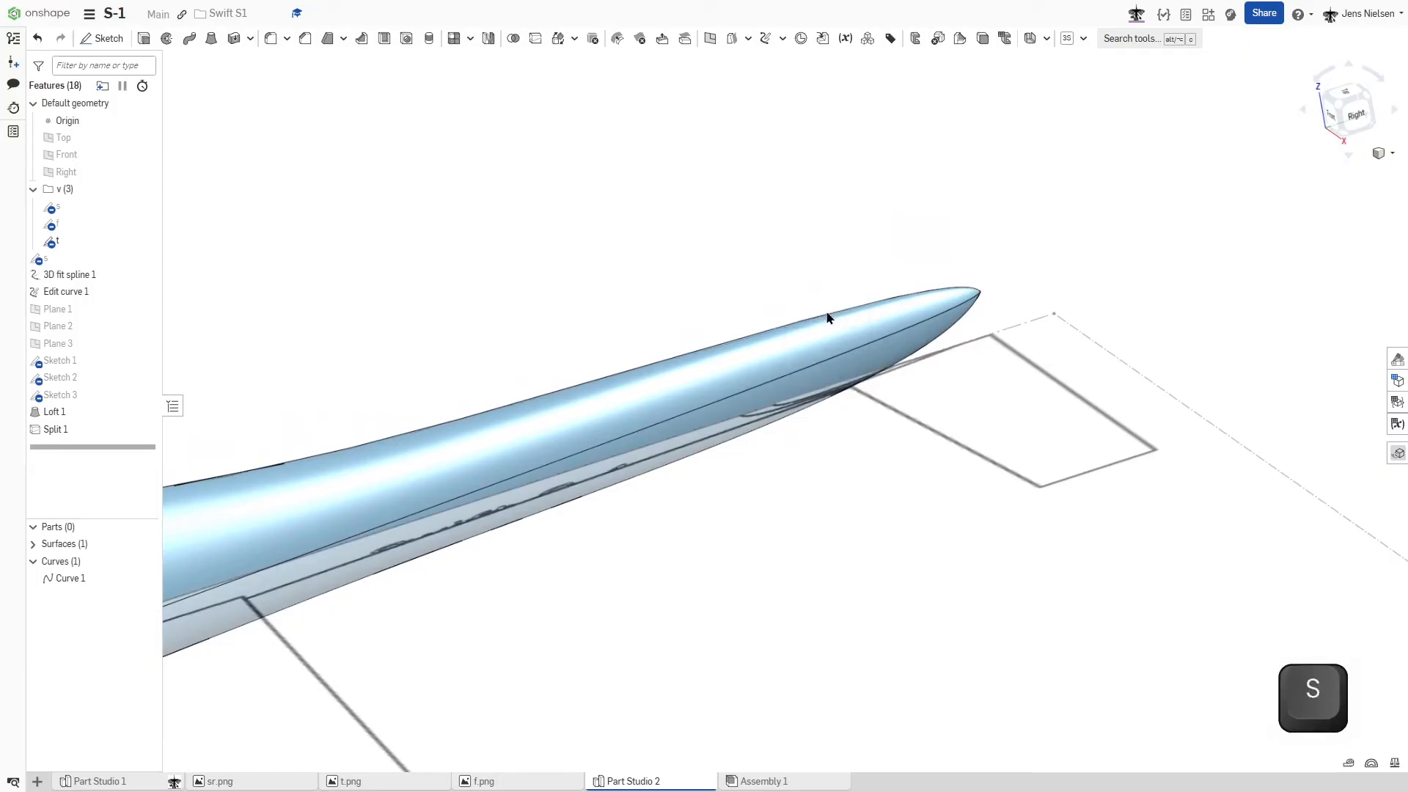
pyautogui.click(980, 294)
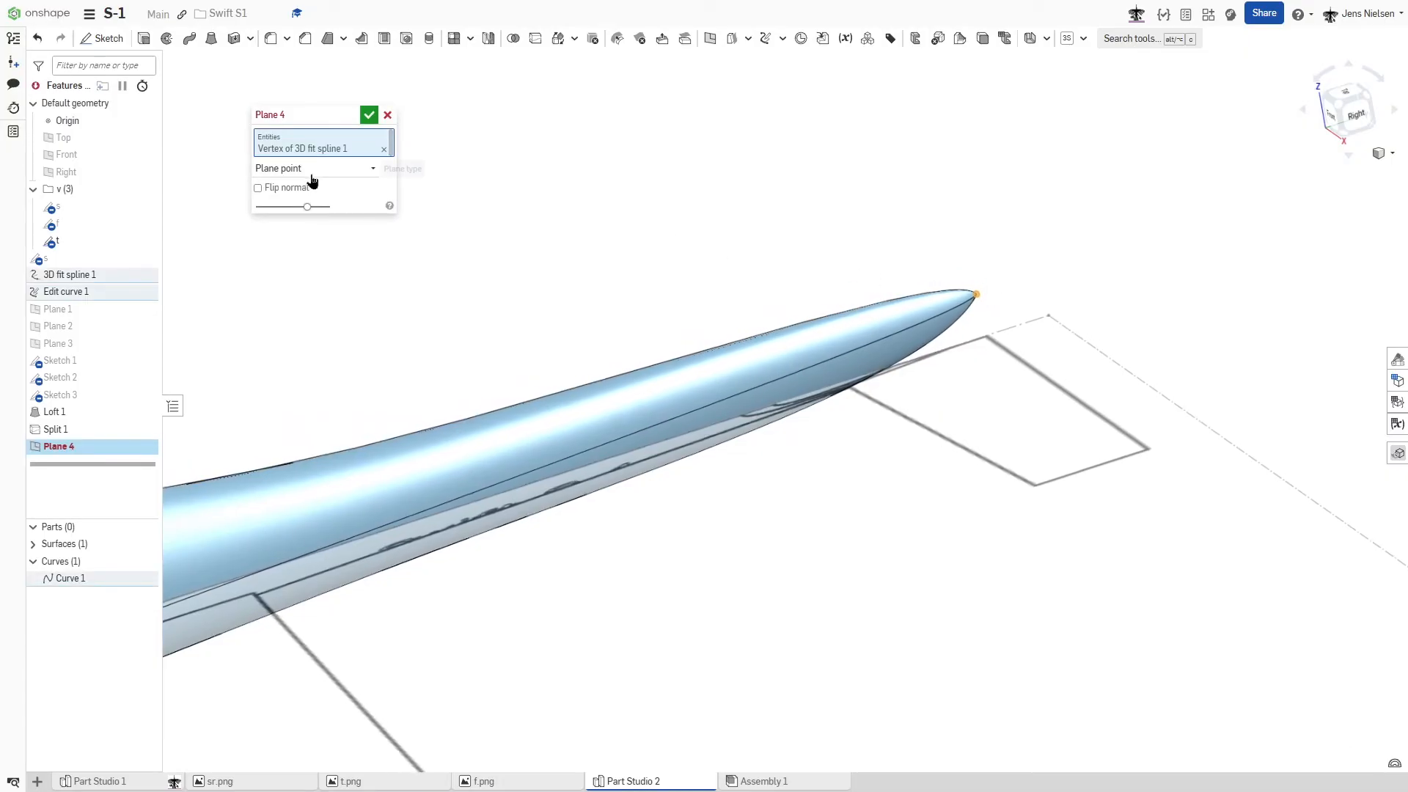
pyautogui.click(77, 139)
pyautogui.moveTo(843, 271); pyautogui.dragTo(1023, 355, button='right')
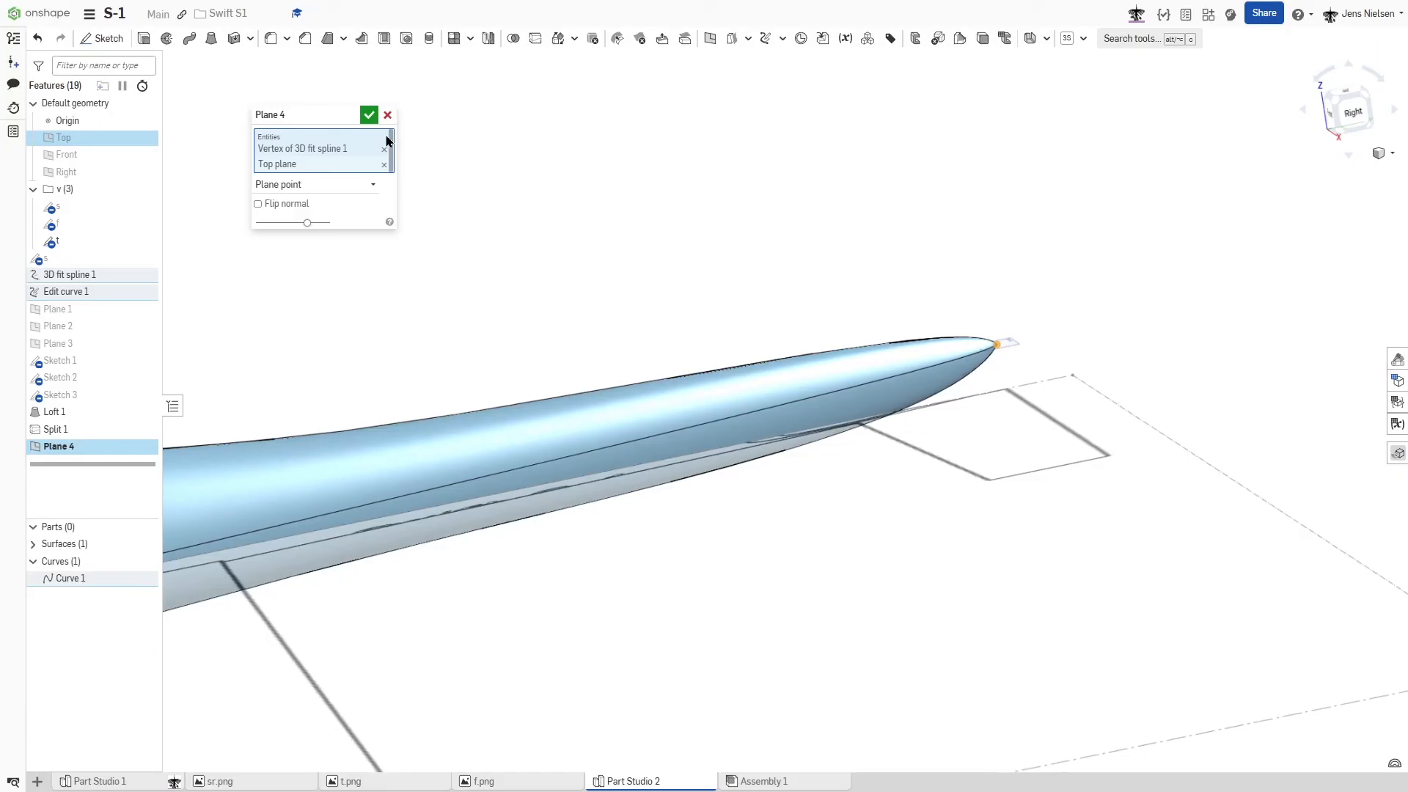
pyautogui.click(369, 116)
# - Start a sketch on the plane through the fuselage's tail point and hide the fuselage surface
pyautogui.scroll(5, 1053, 346)
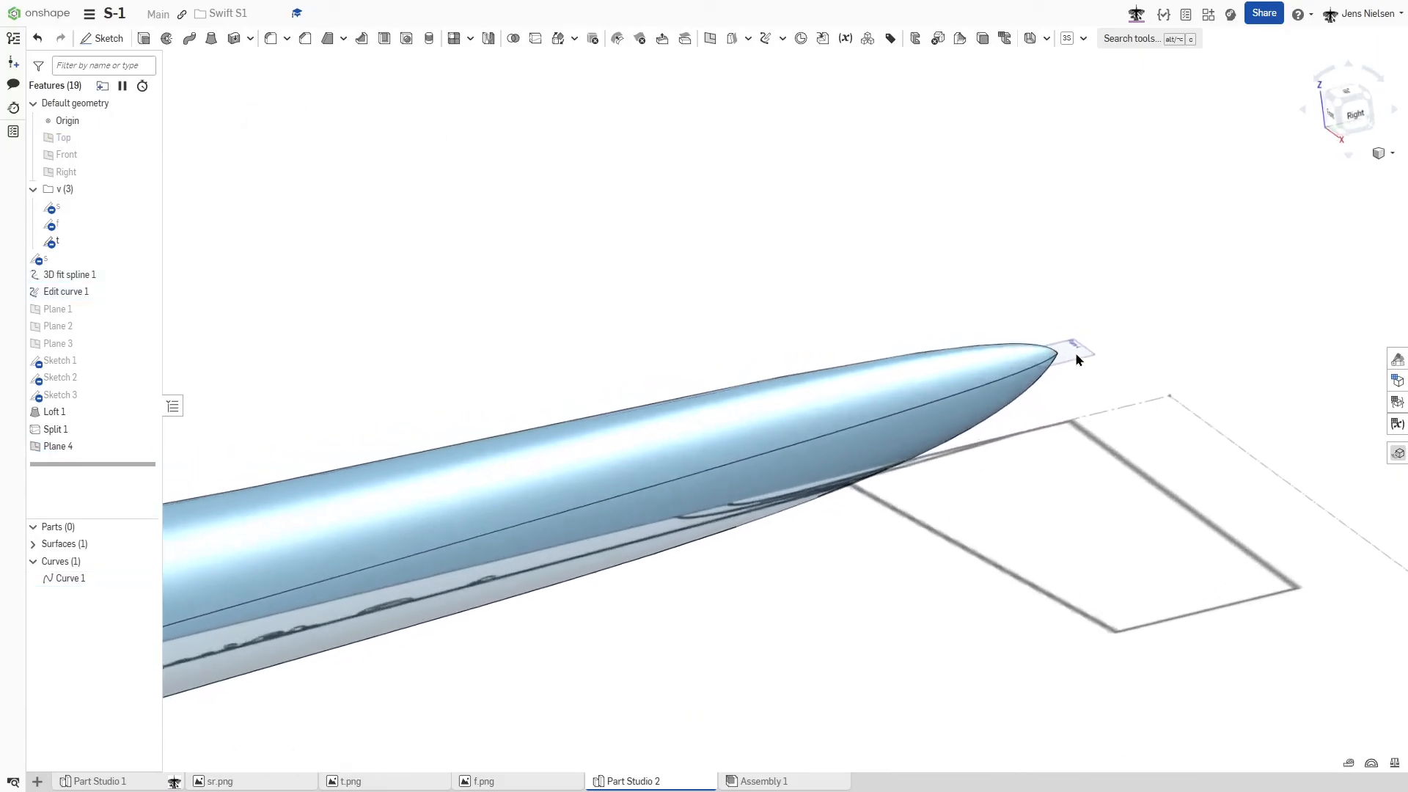
pyautogui.click(1070, 367)
pyautogui.press('s')
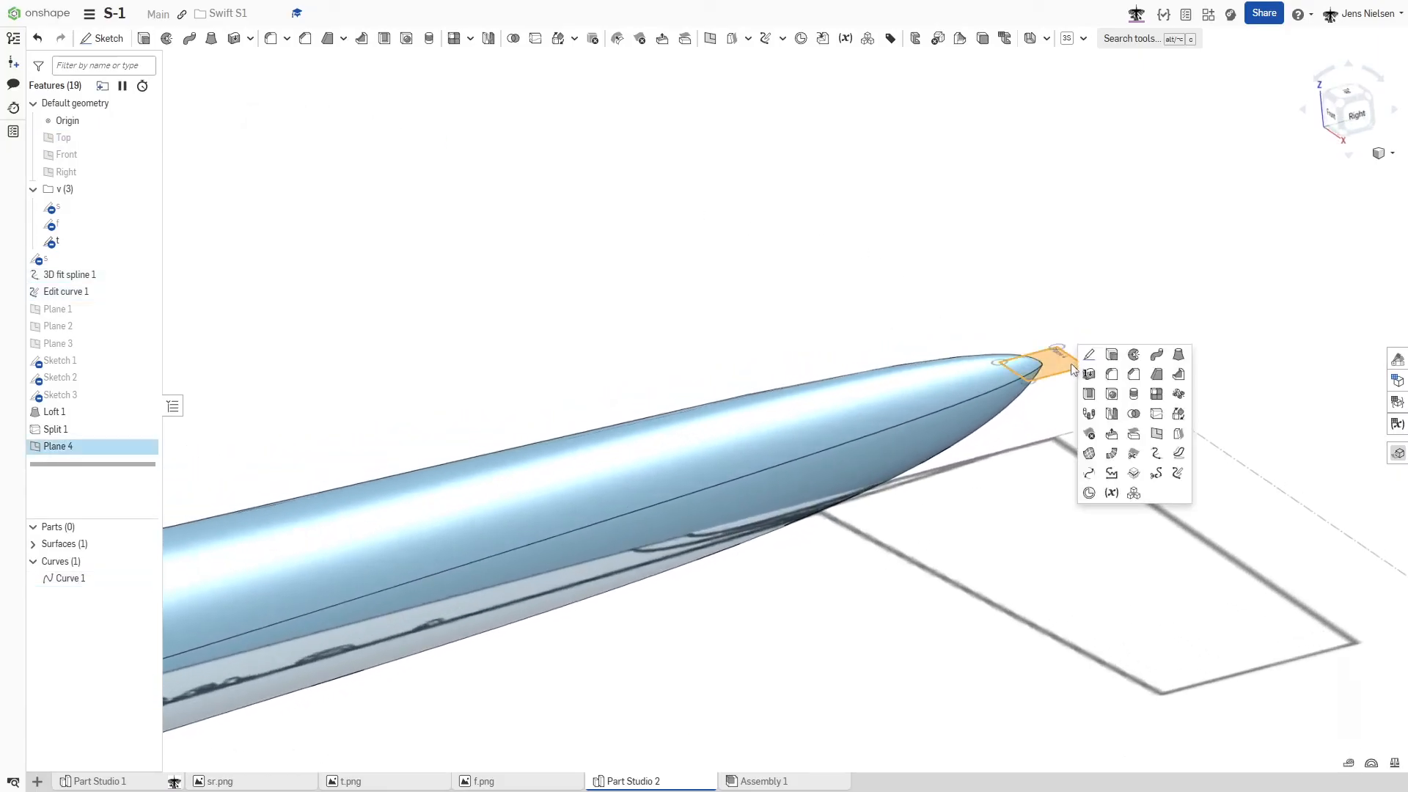
pyautogui.click(1091, 365)
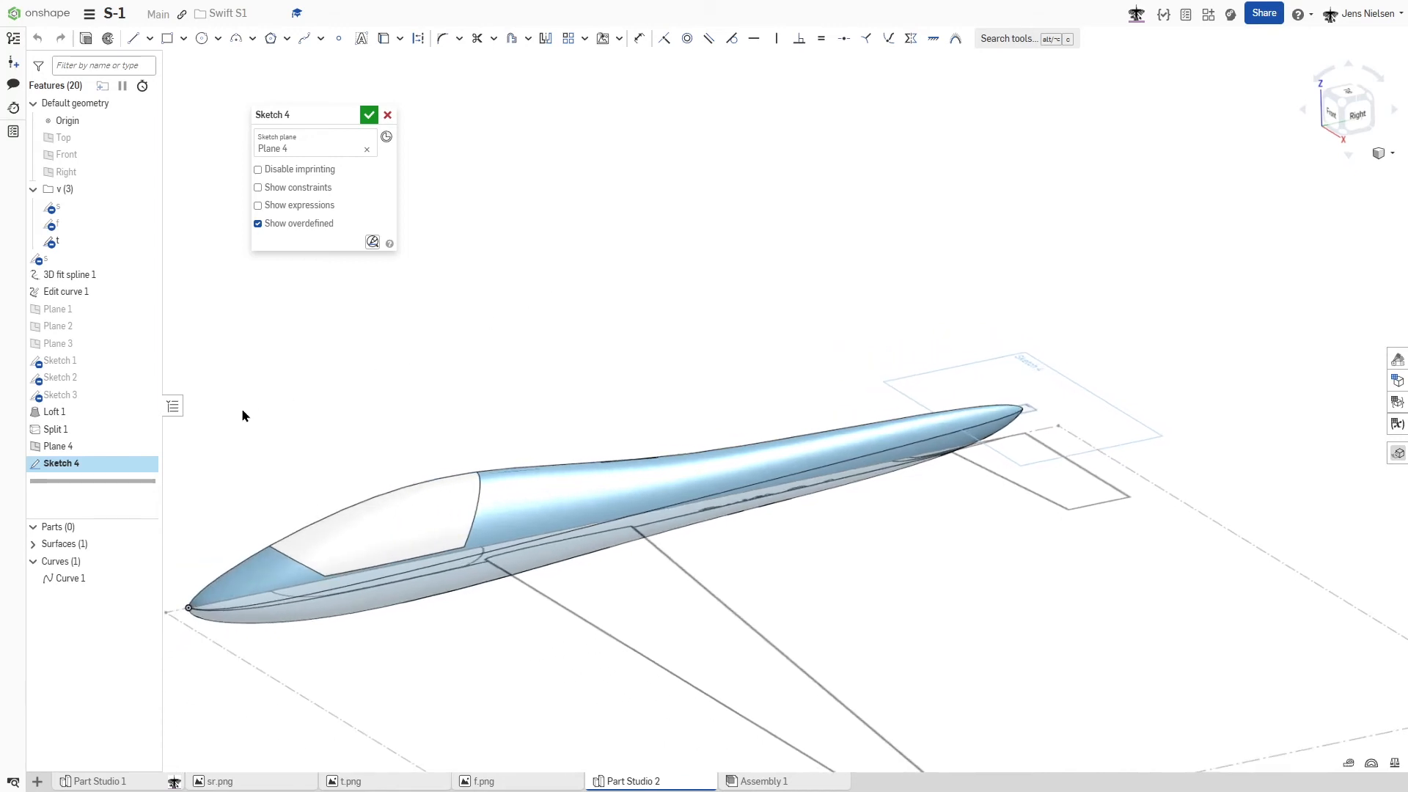
pyautogui.click(145, 543)
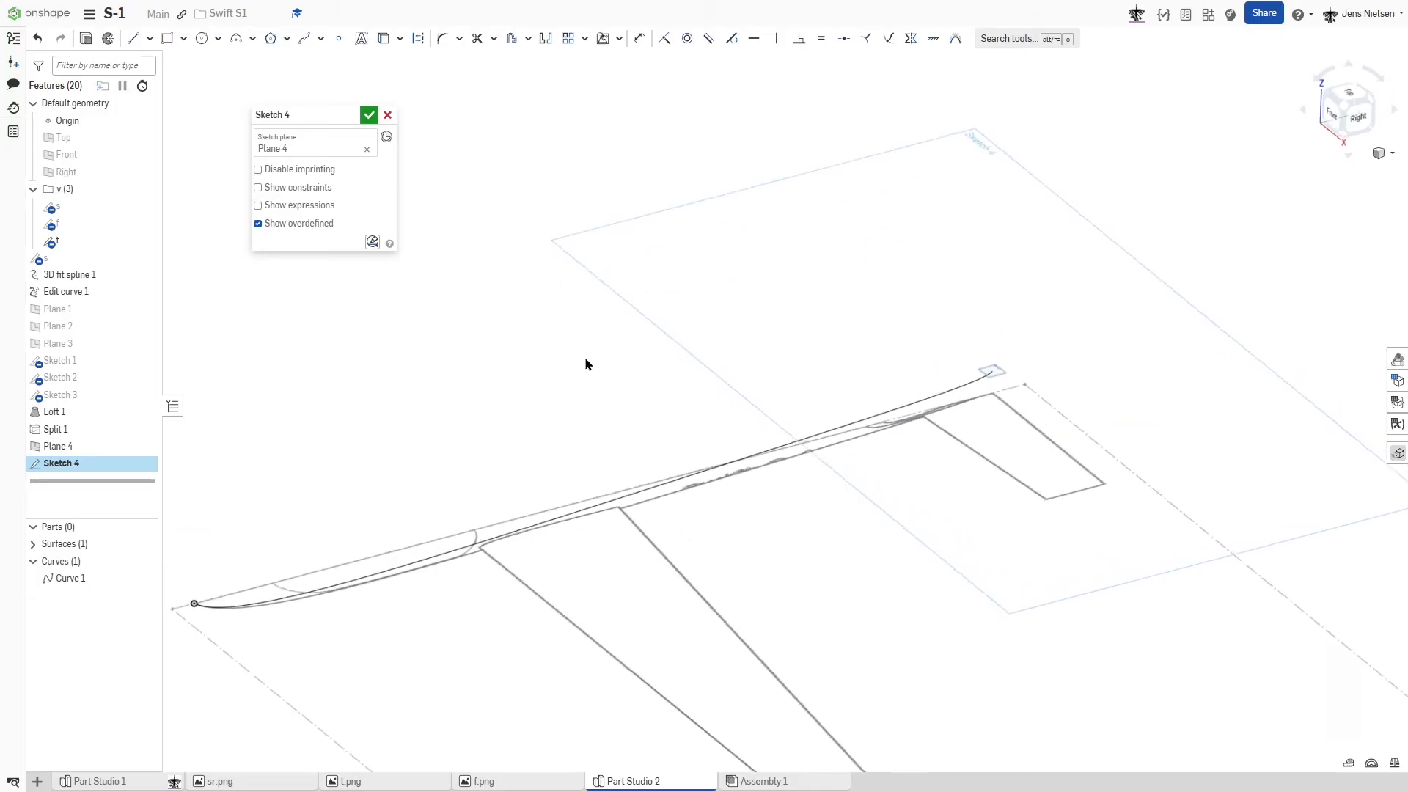
# - Draw a straight Bezier curve along the centerline between the tail point and the front end of the fin's root outline
pyautogui.press('n')
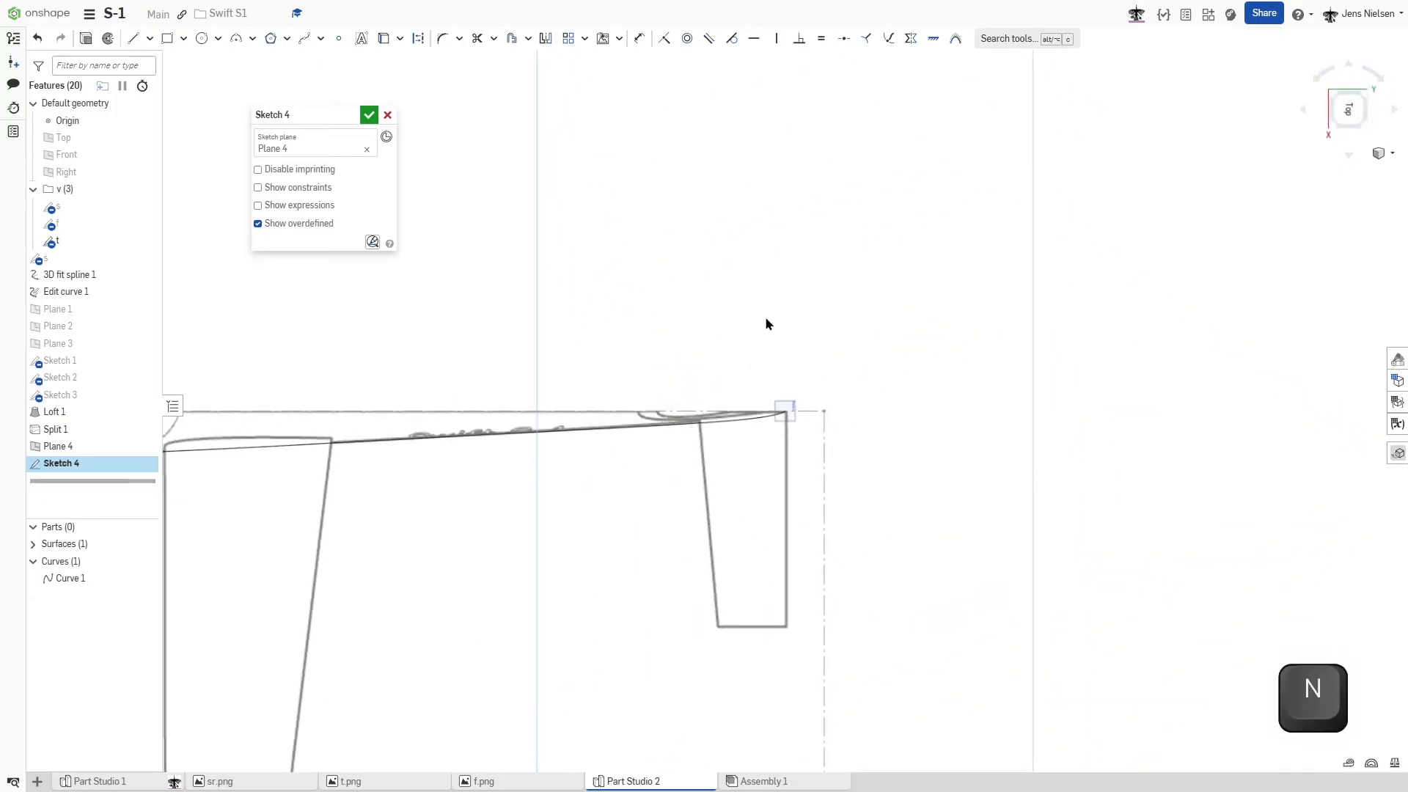
pyautogui.scroll(5, 767, 324)
pyautogui.scroll(3, 796, 303)
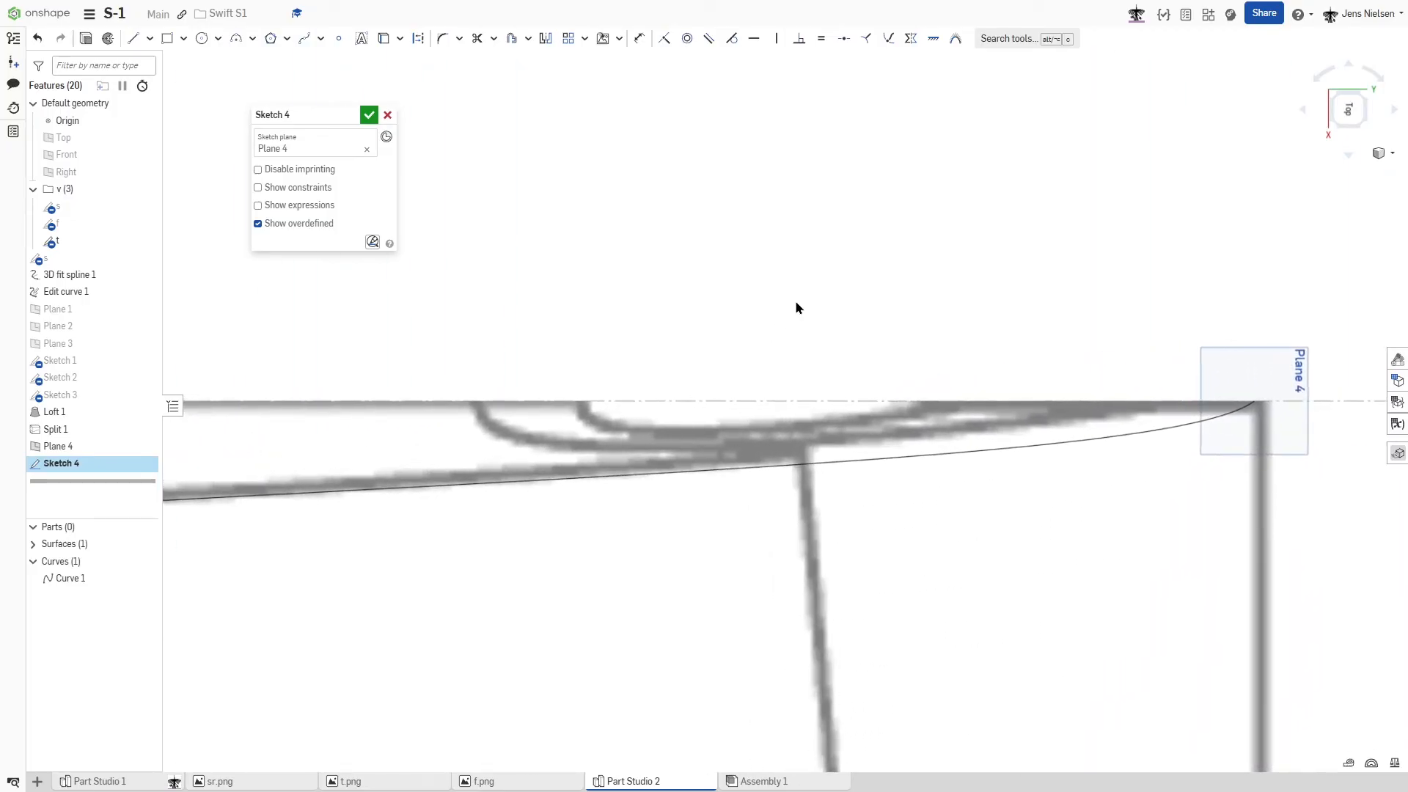
pyautogui.press('s')
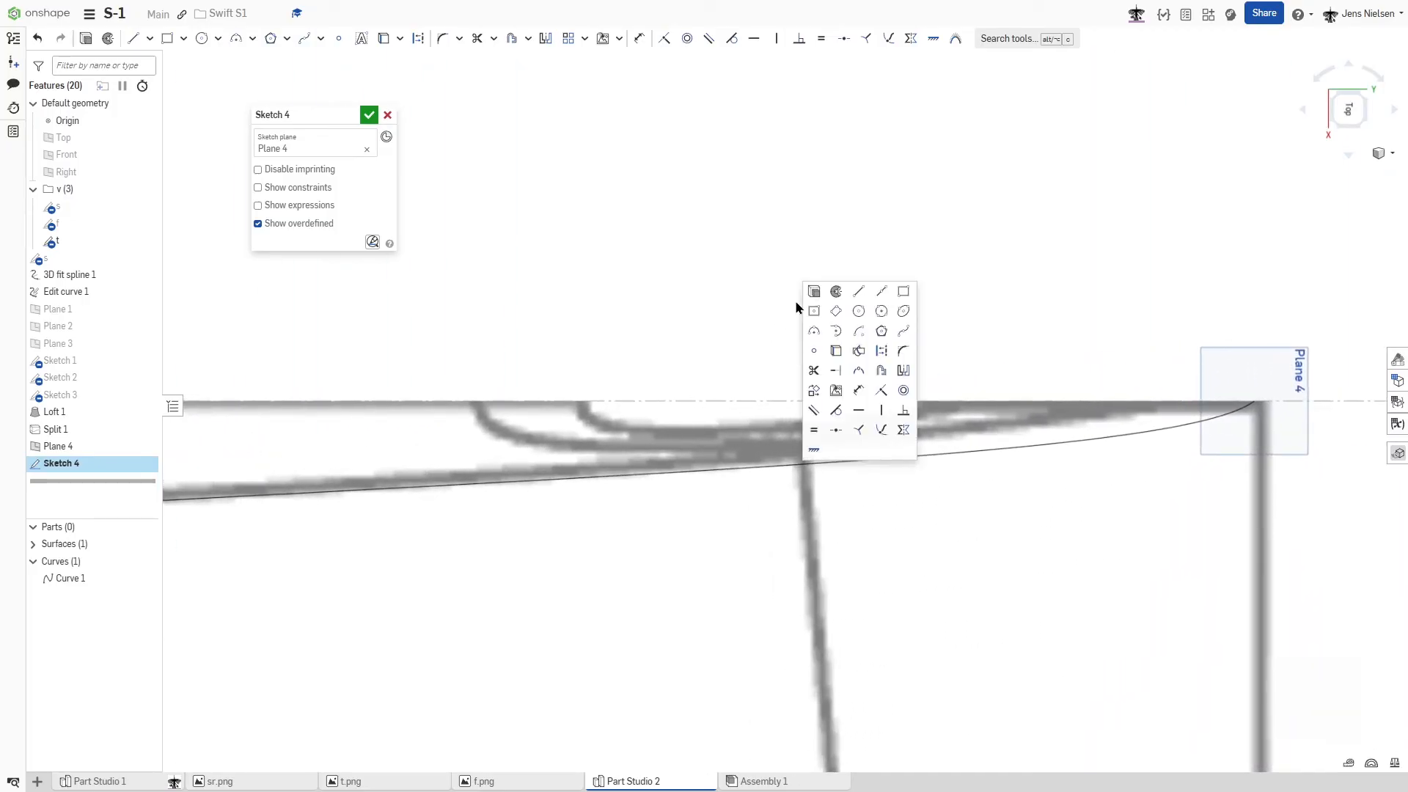
pyautogui.click(904, 334)
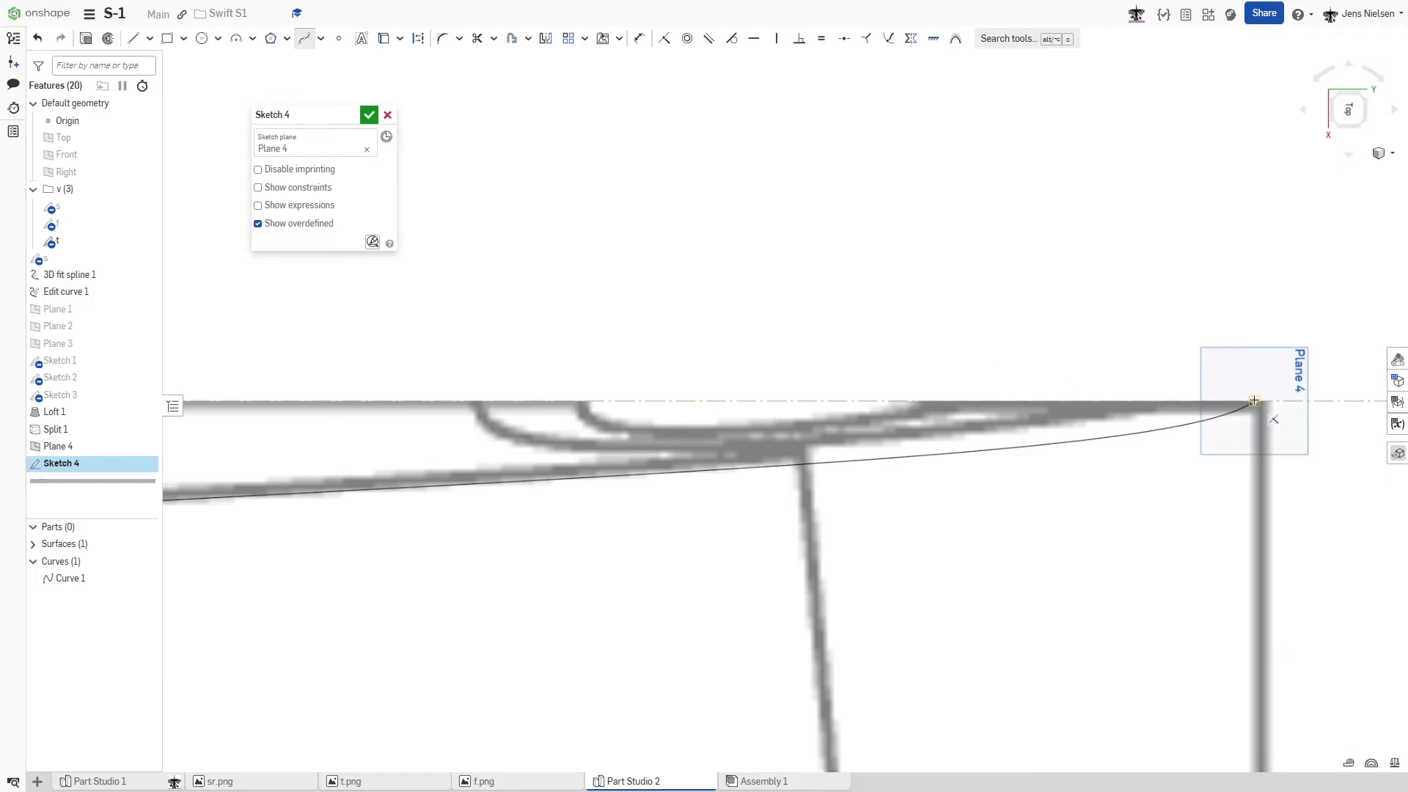
pyautogui.click(476, 401)
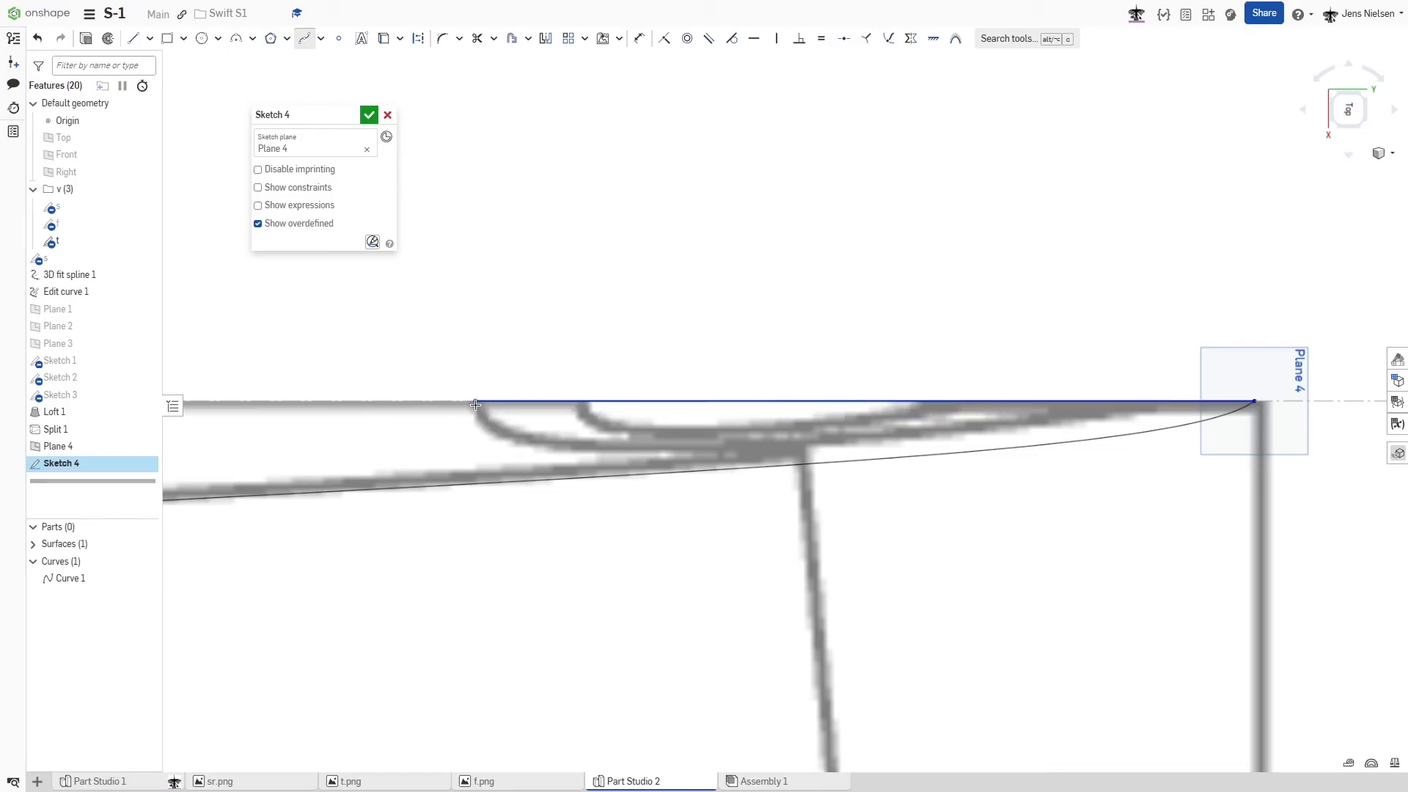
pyautogui.press('Escape')
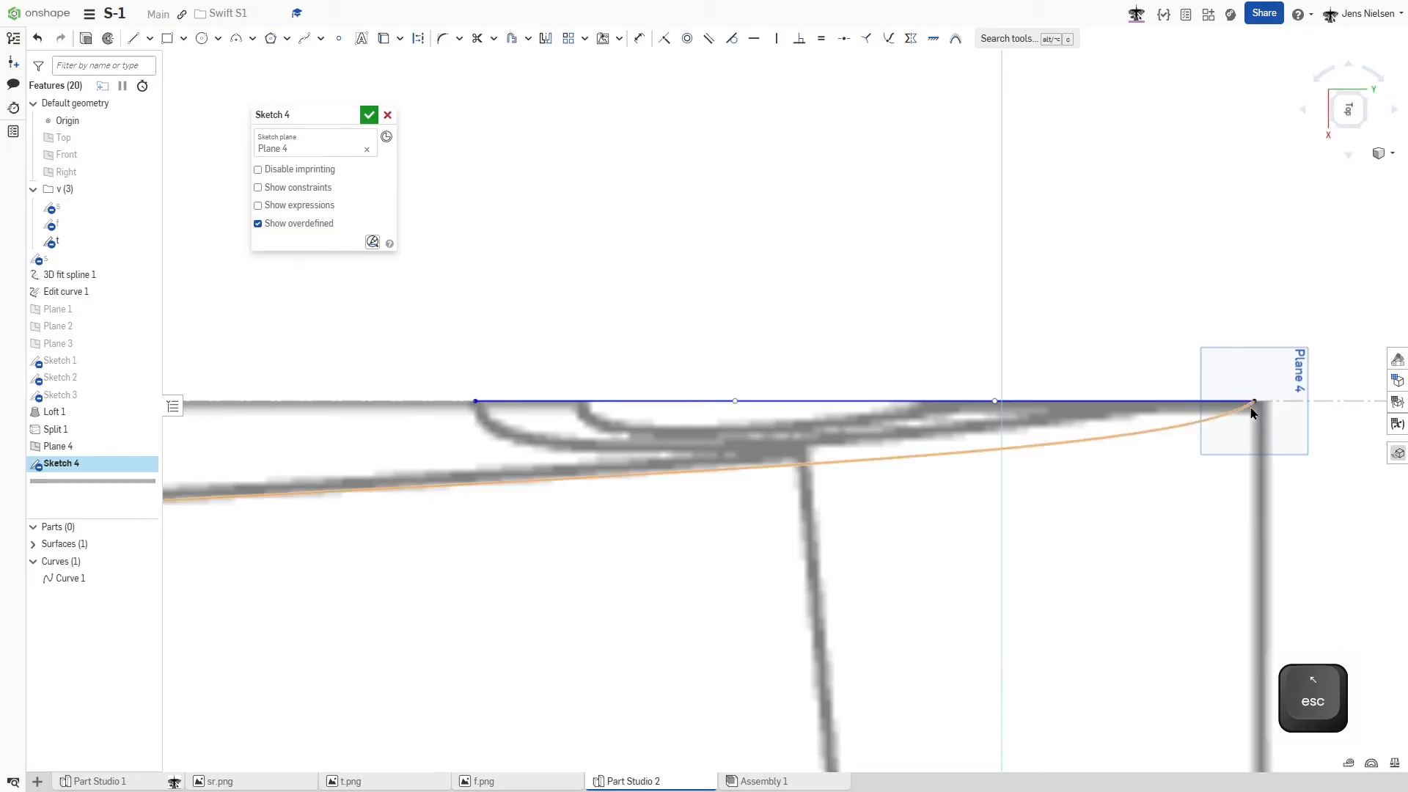
# - Show the sketch constraints and delete the coincident constraint tying the Bezier curve's rear end to the tail point
pyautogui.click(262, 190)
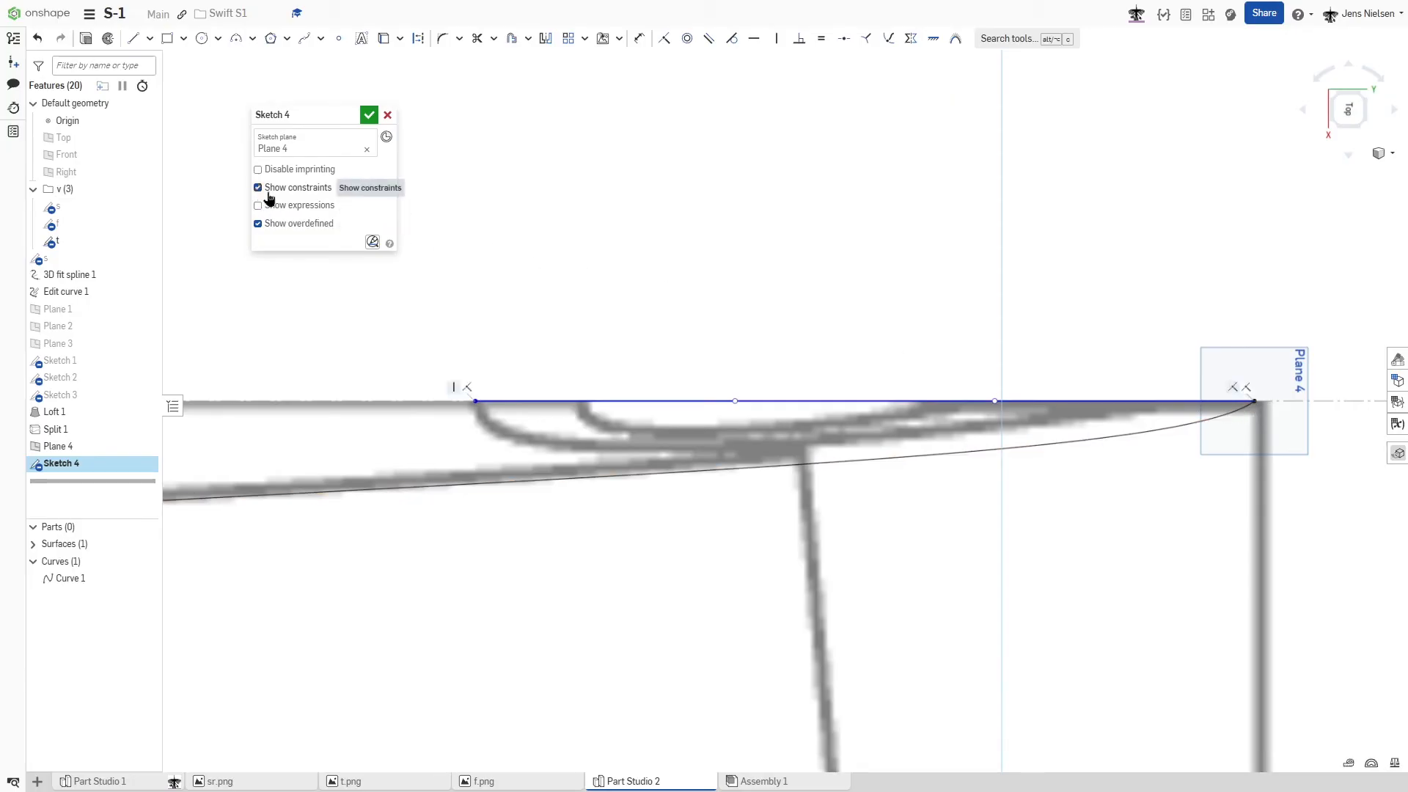
pyautogui.click(1232, 387)
pyautogui.press('Delete')
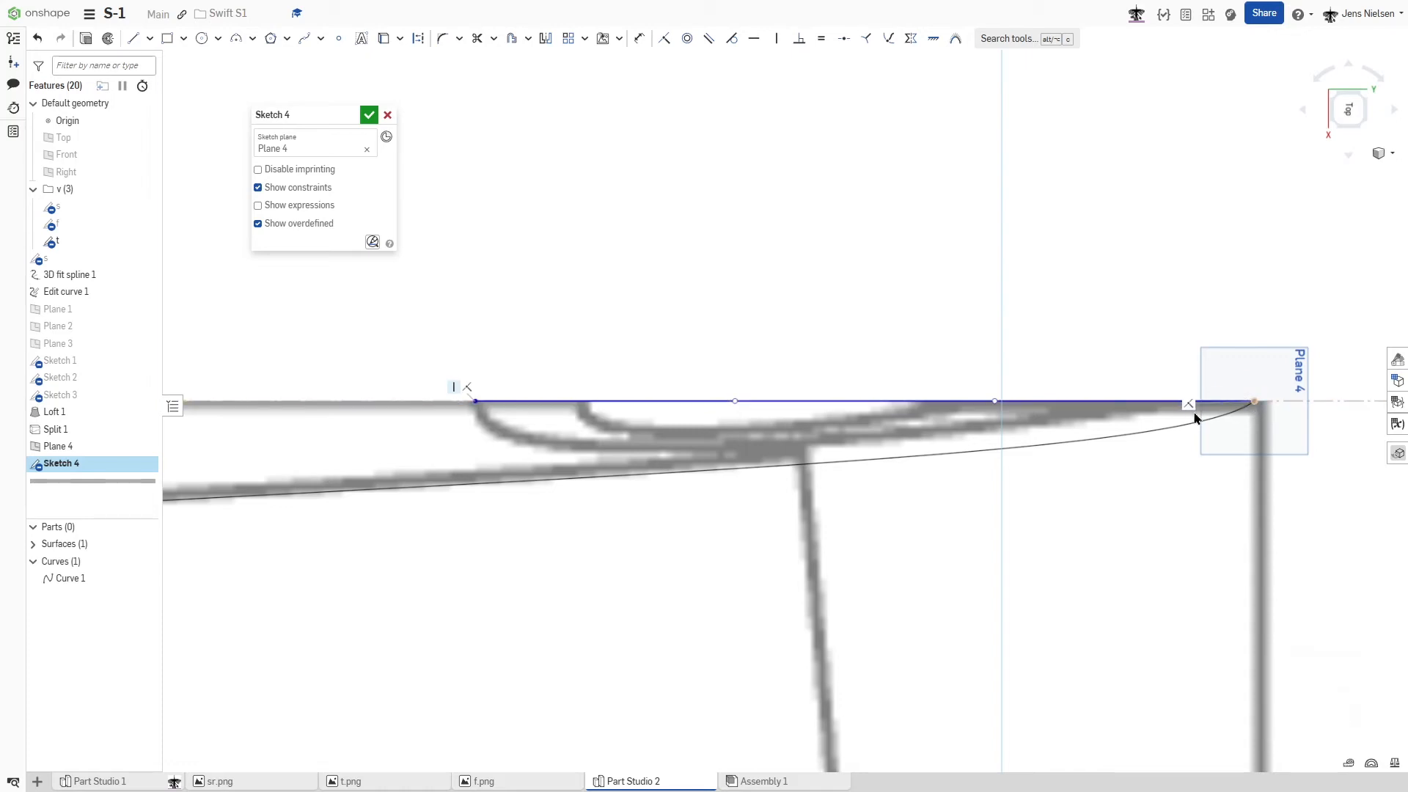
# - Place the Bezier curve's rear end on the centerline where the fin's root outline ends, and fix that point
pyautogui.moveTo(1092, 401)
pyautogui.mouseDown()
pyautogui.moveTo(984, 384)
pyautogui.moveTo(1111, 387)
pyautogui.mouseUp()
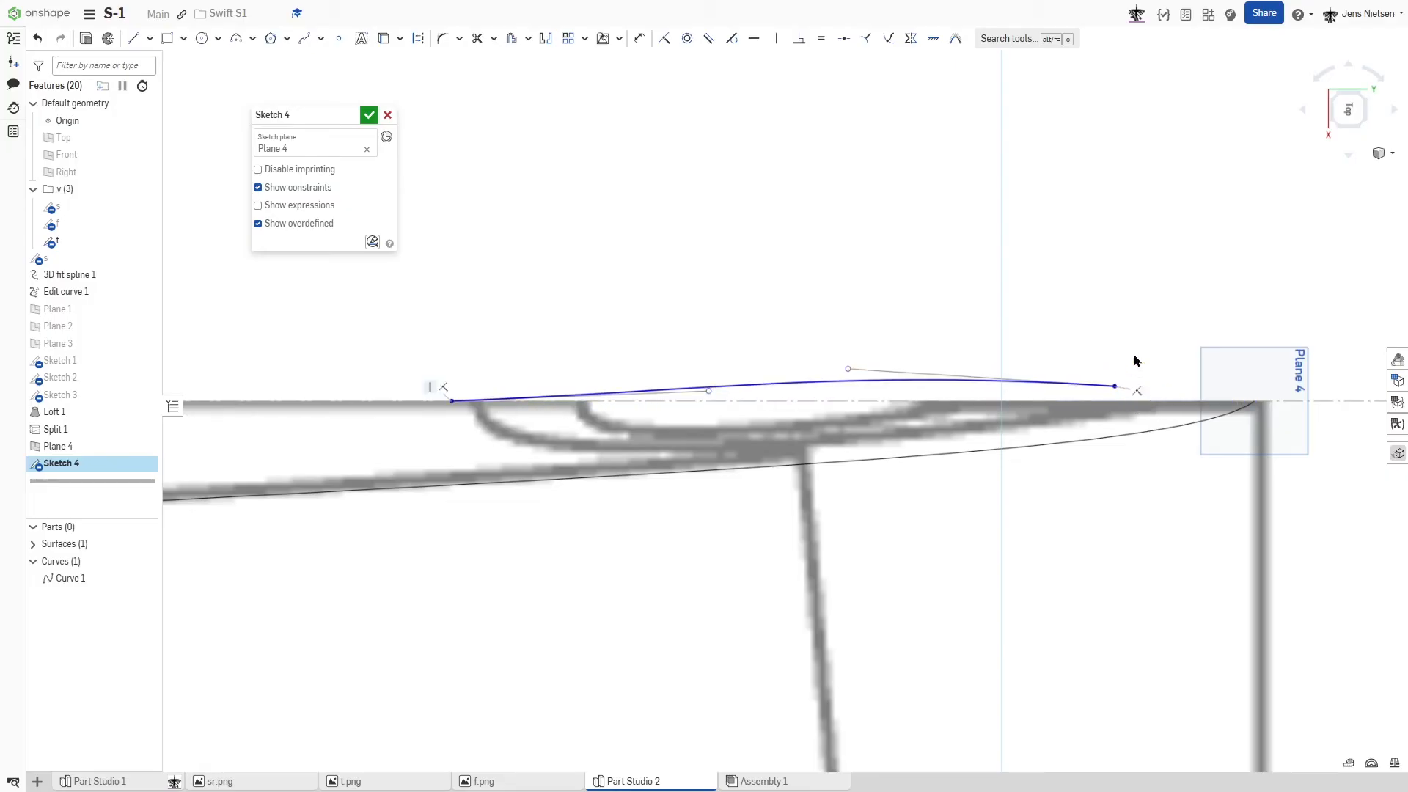
pyautogui.press('Escape')
pyautogui.moveTo(1113, 389); pyautogui.dragTo(1160, 406)
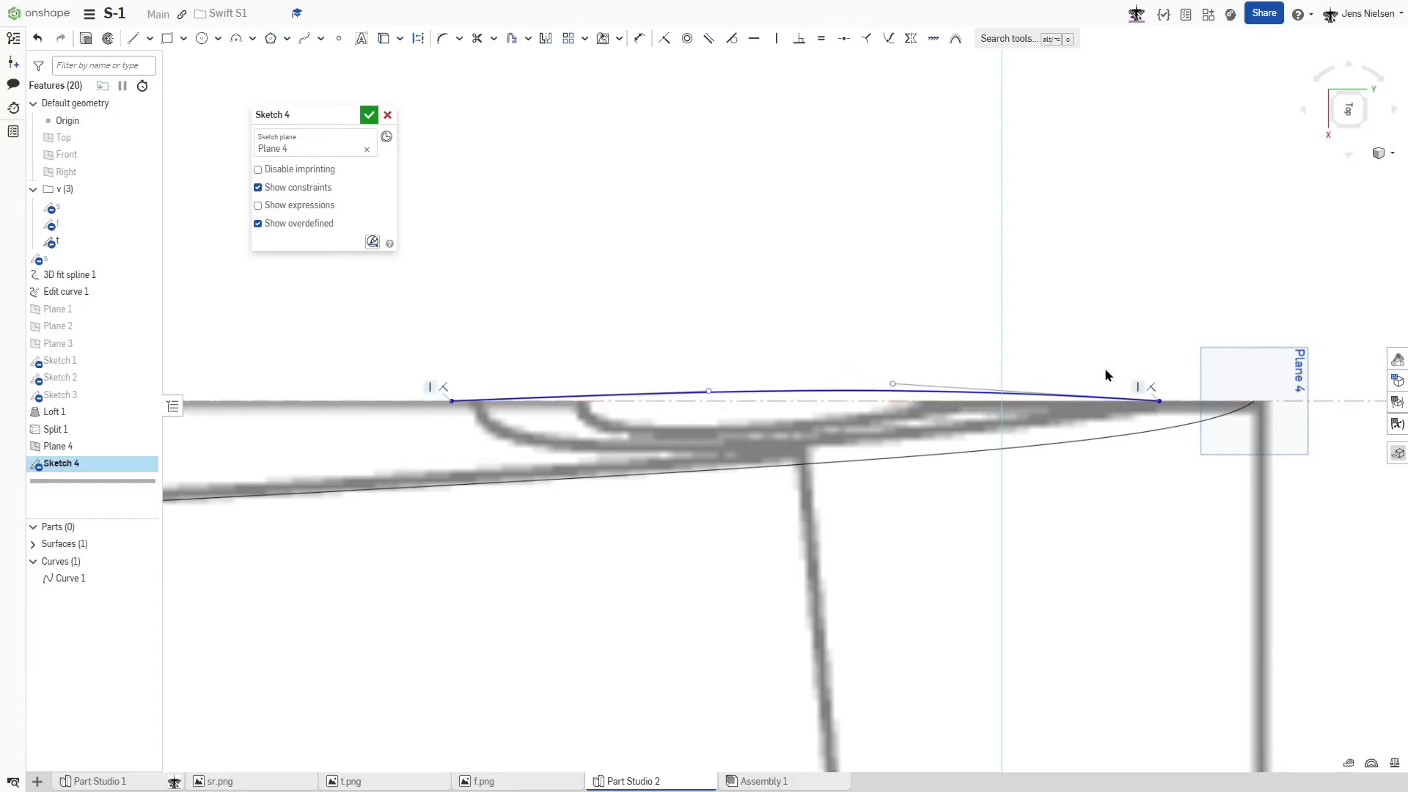
pyautogui.click(1159, 400)
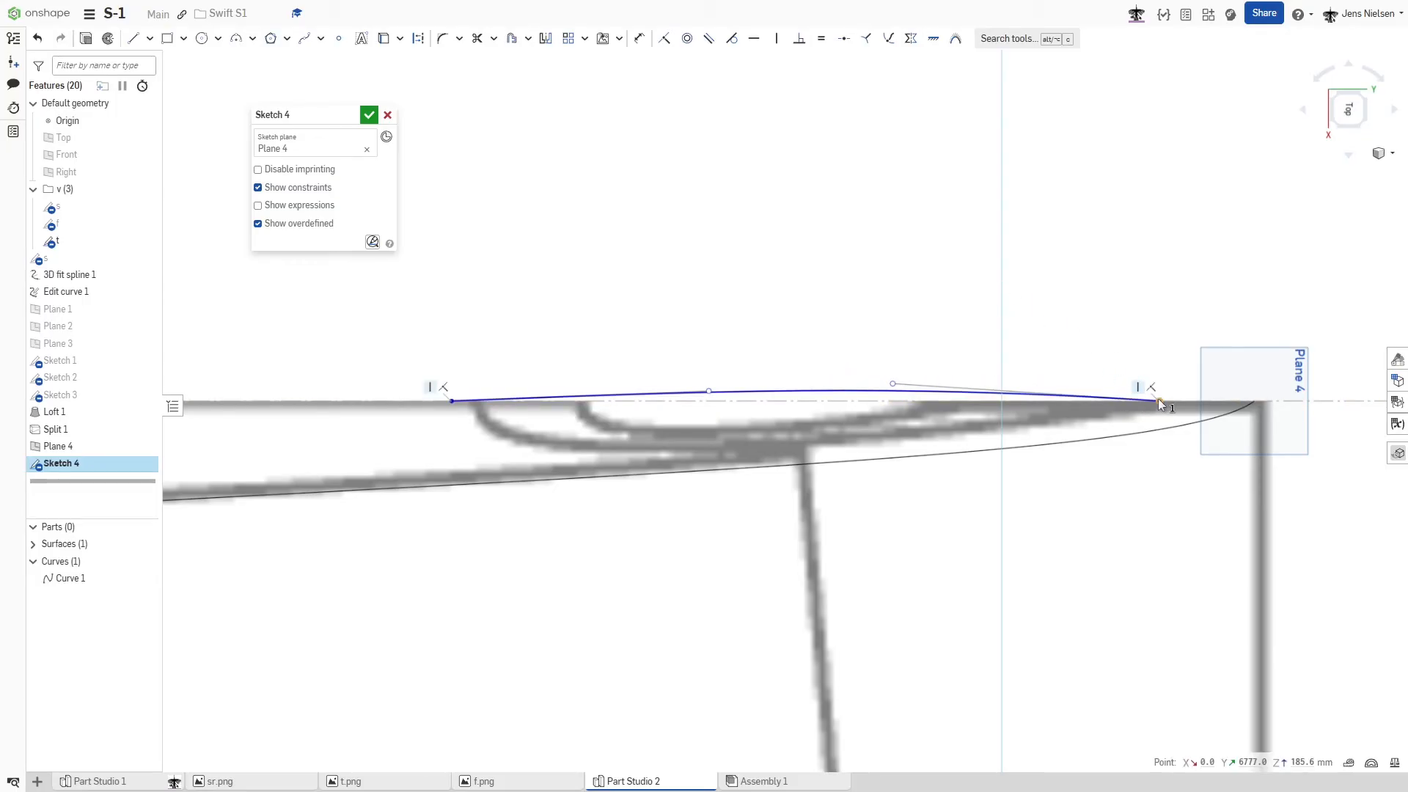
pyautogui.hotkey('shift', 'j')
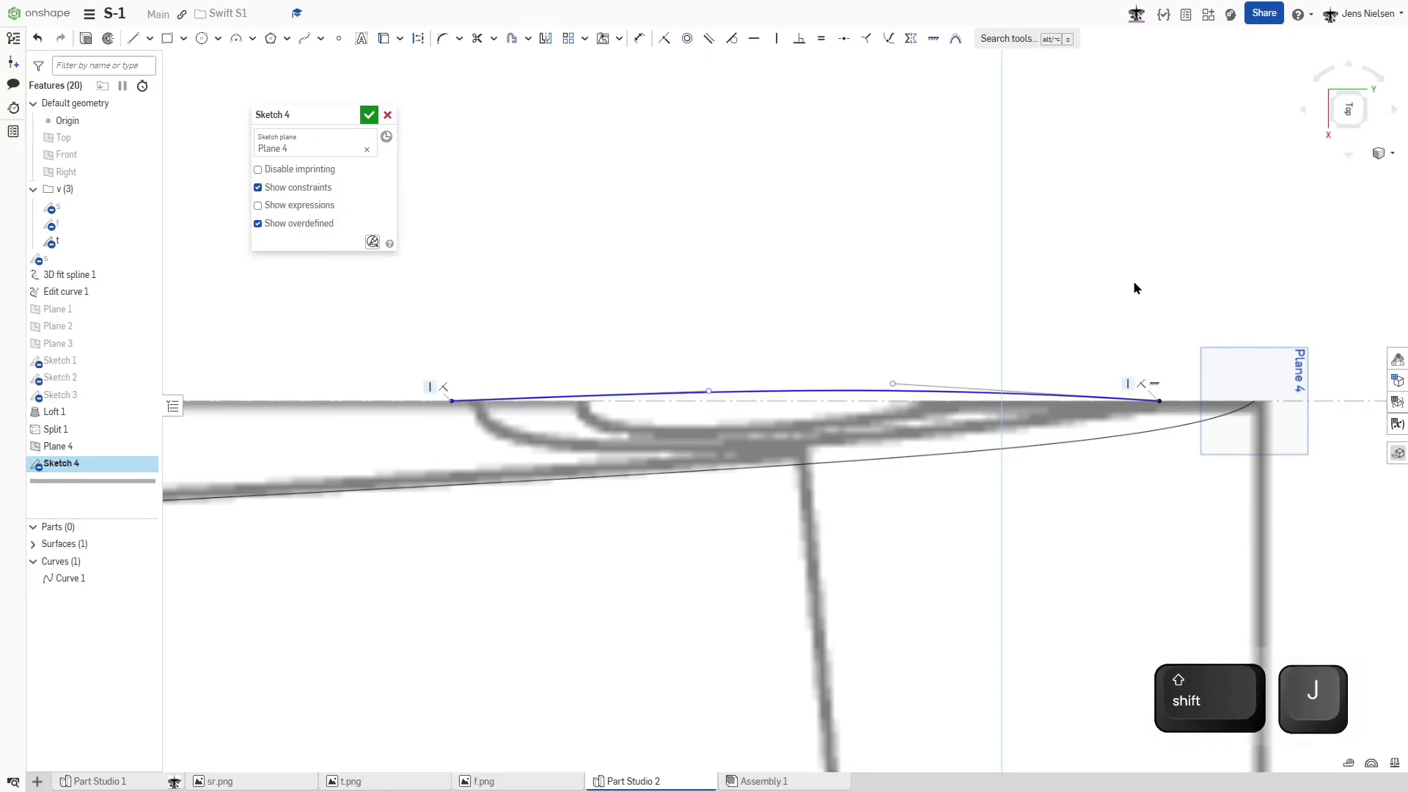
pyautogui.press('Escape')
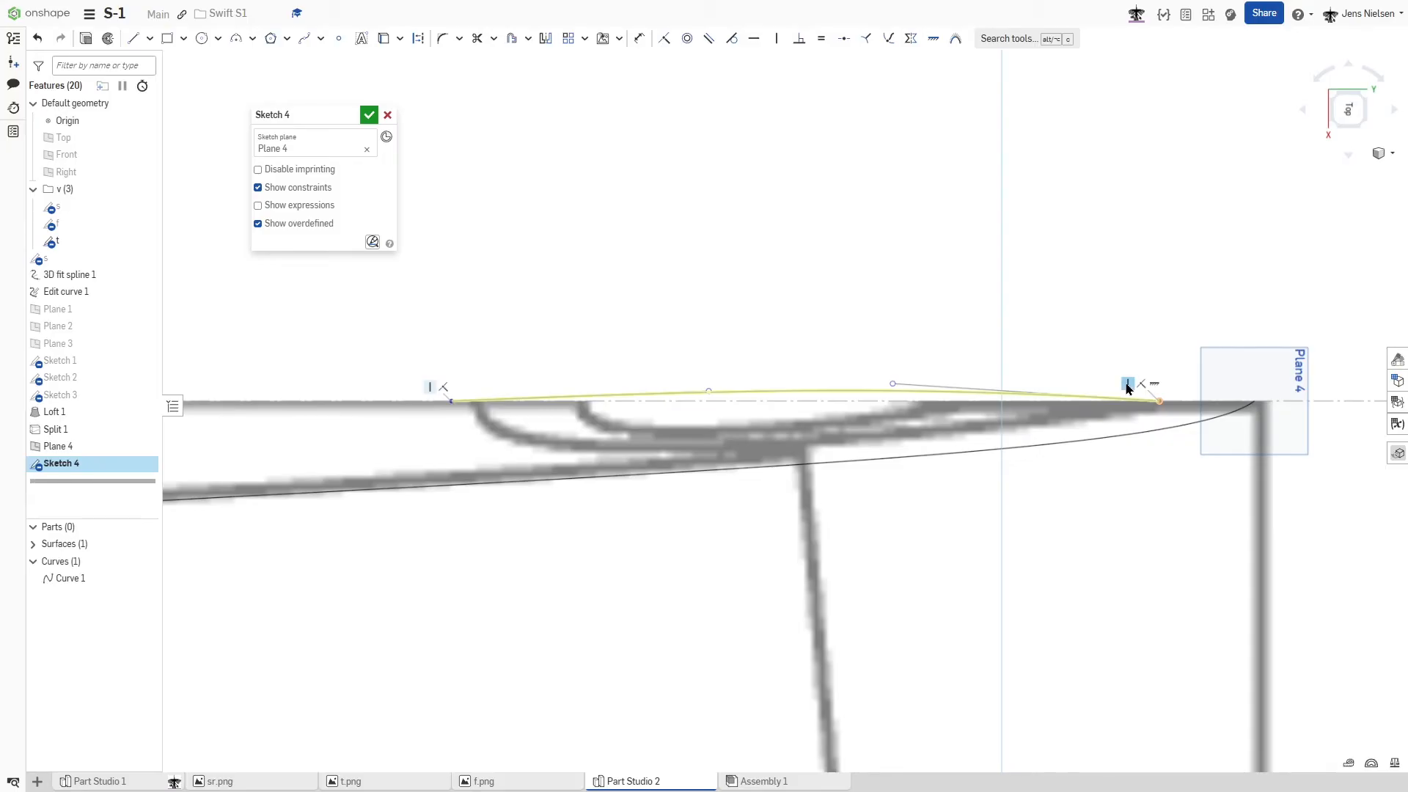
# - Bend the Bezier curve toward the fin's root outline with its two control points and give the front handle a horizontal constraint
pyautogui.moveTo(892, 384); pyautogui.dragTo(930, 470)
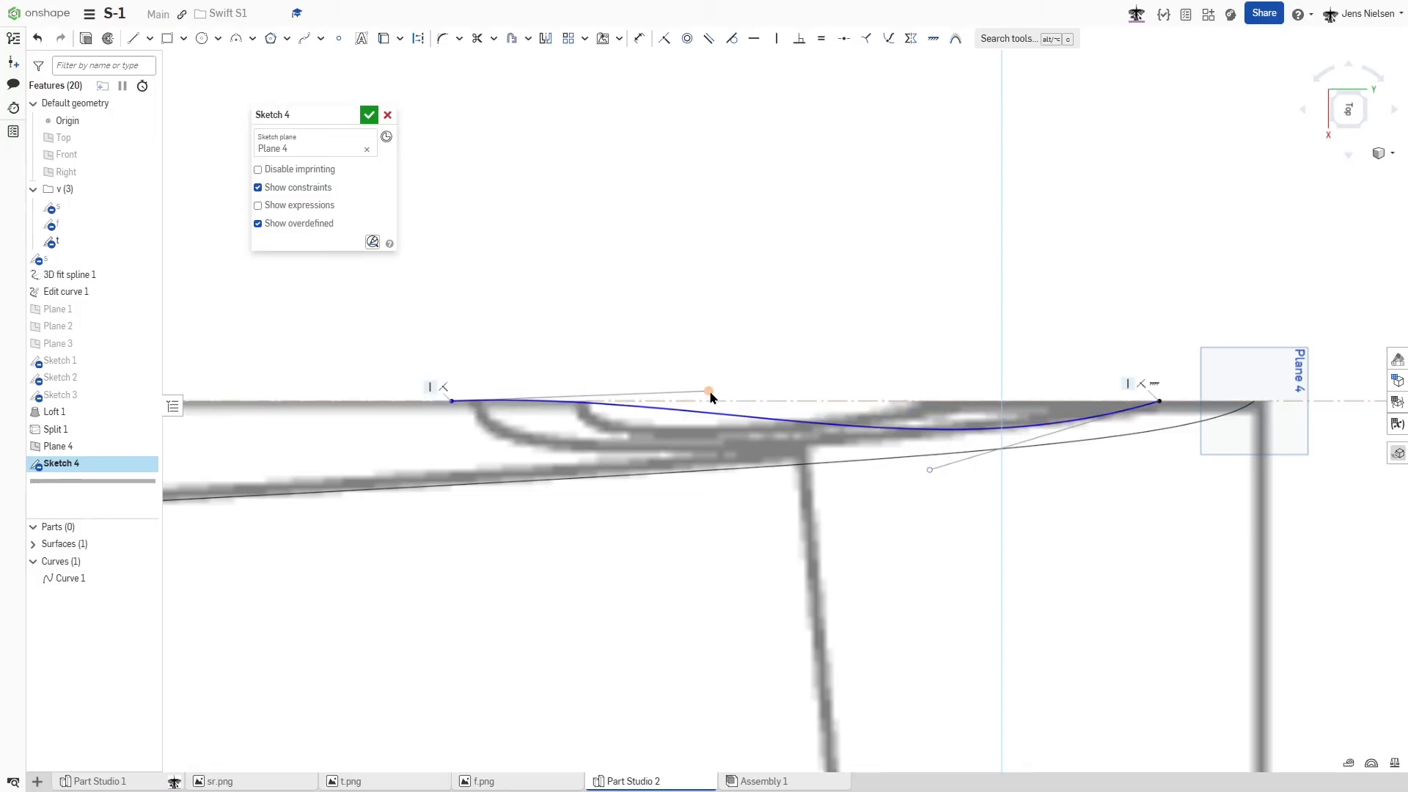
pyautogui.moveTo(709, 392); pyautogui.dragTo(469, 441)
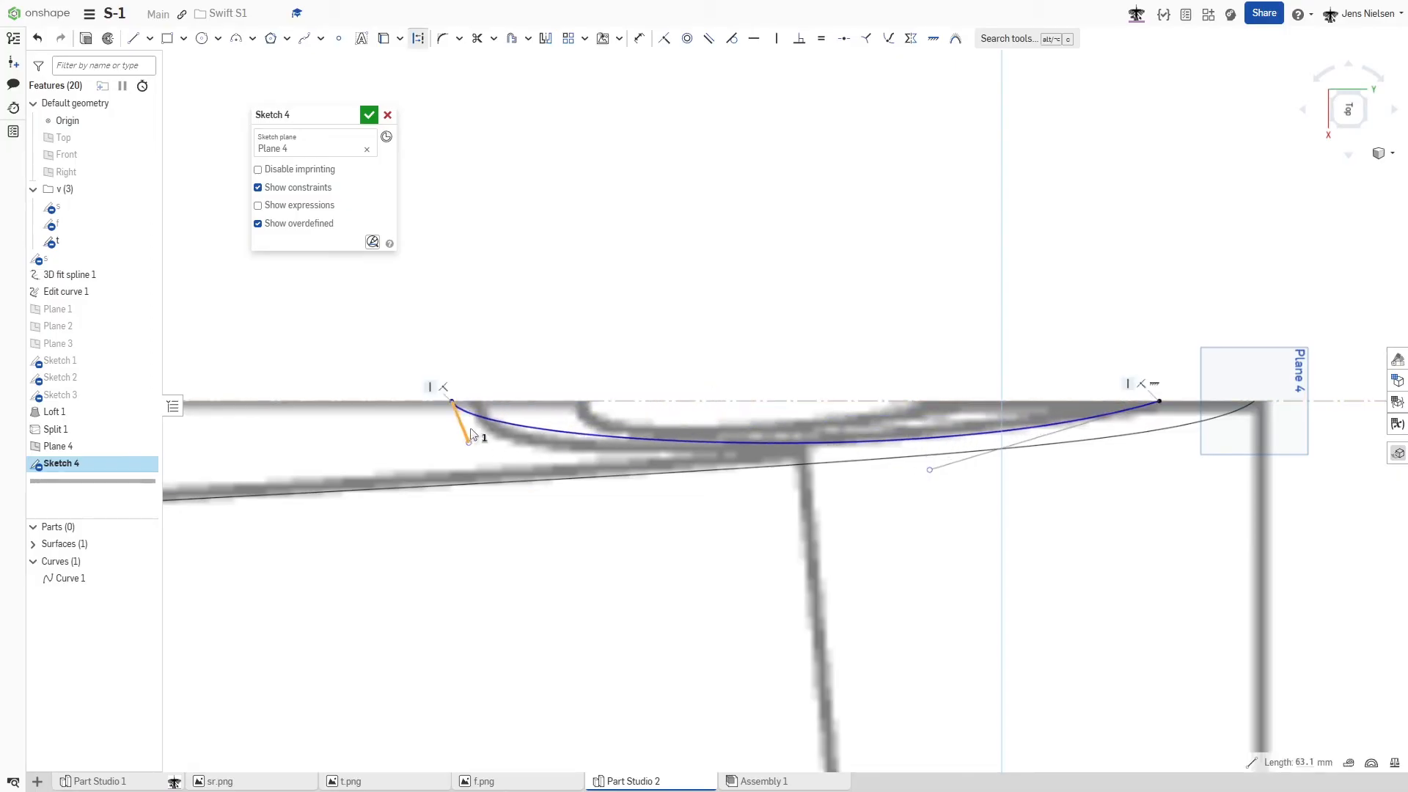
pyautogui.press('h')
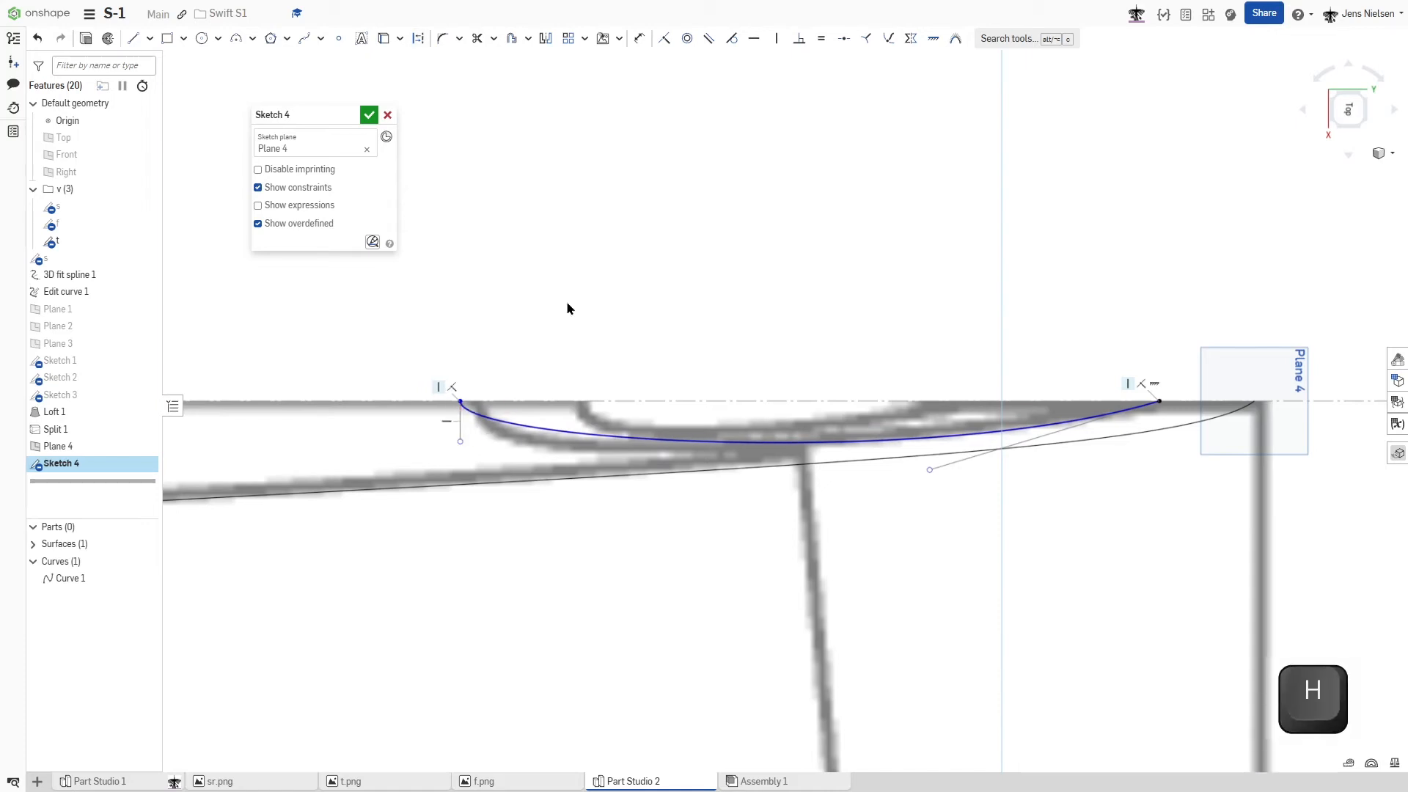
pyautogui.press('Escape')
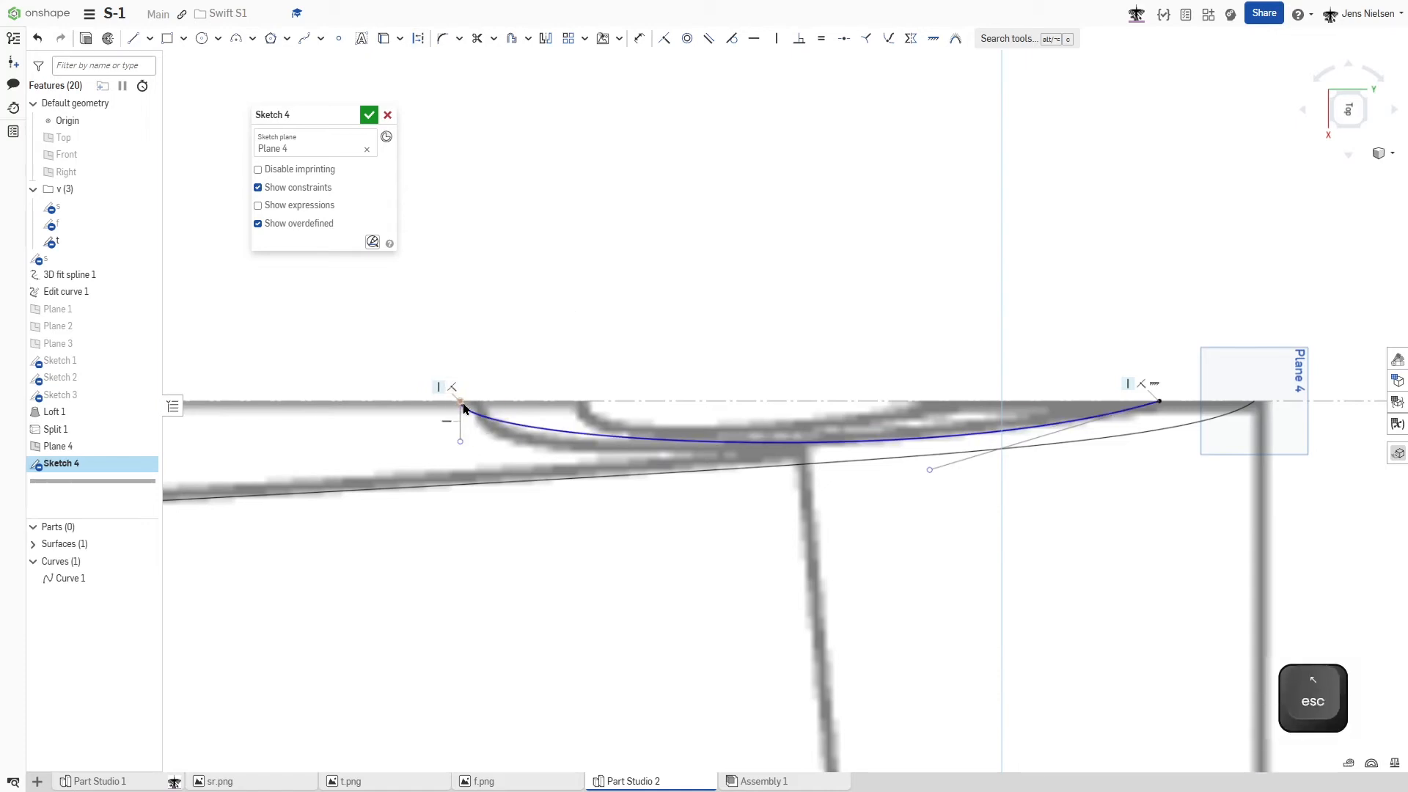
# - Fix the curve's front end at the root outline's nose, refine both control points to follow the outline, and accept the sketch
pyautogui.moveTo(469, 402); pyautogui.dragTo(479, 472)
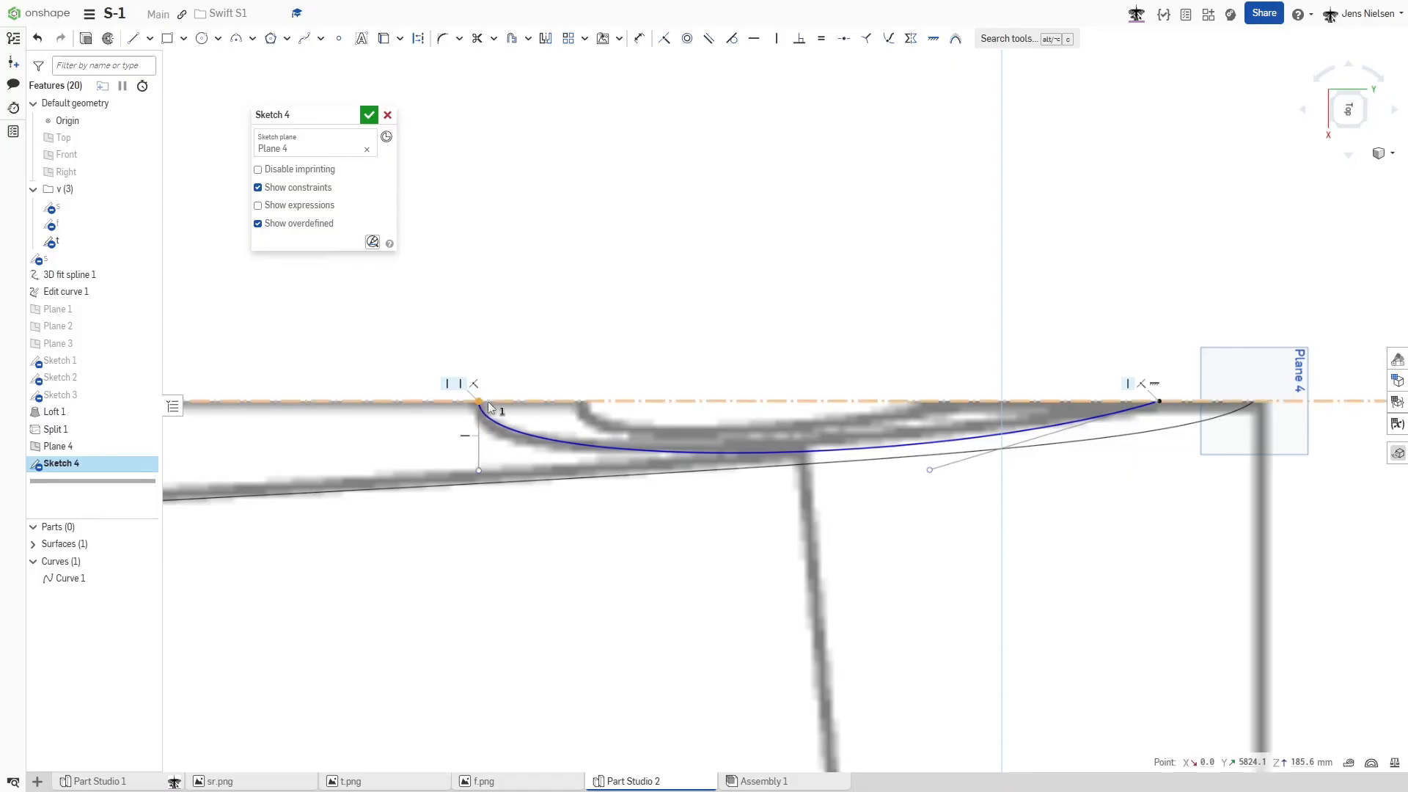
pyautogui.hotkey('shift', 'j')
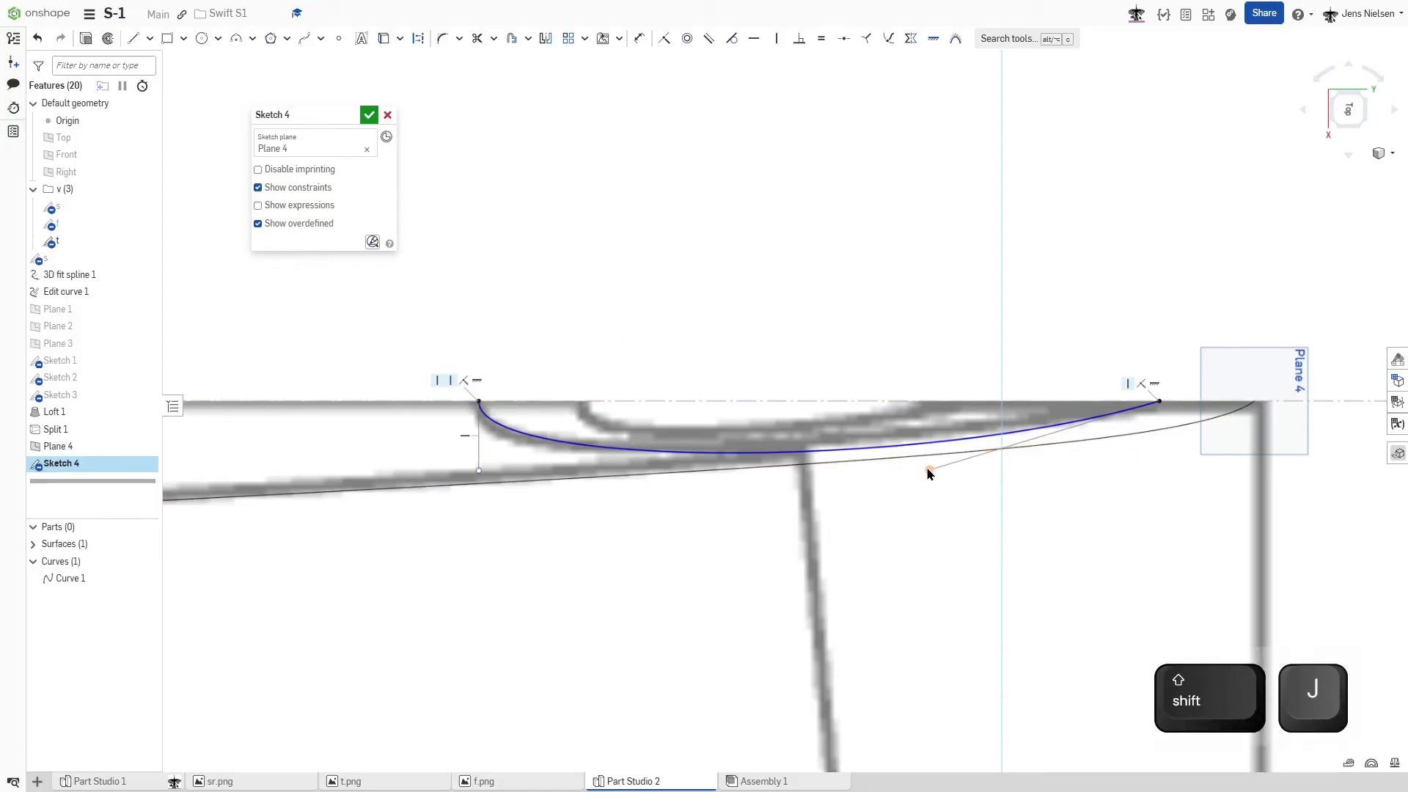
pyautogui.moveTo(930, 473)
pyautogui.mouseDown()
pyautogui.moveTo(949, 451)
pyautogui.moveTo(918, 453)
pyautogui.mouseUp()
pyautogui.moveTo(483, 475); pyautogui.dragTo(472, 493)
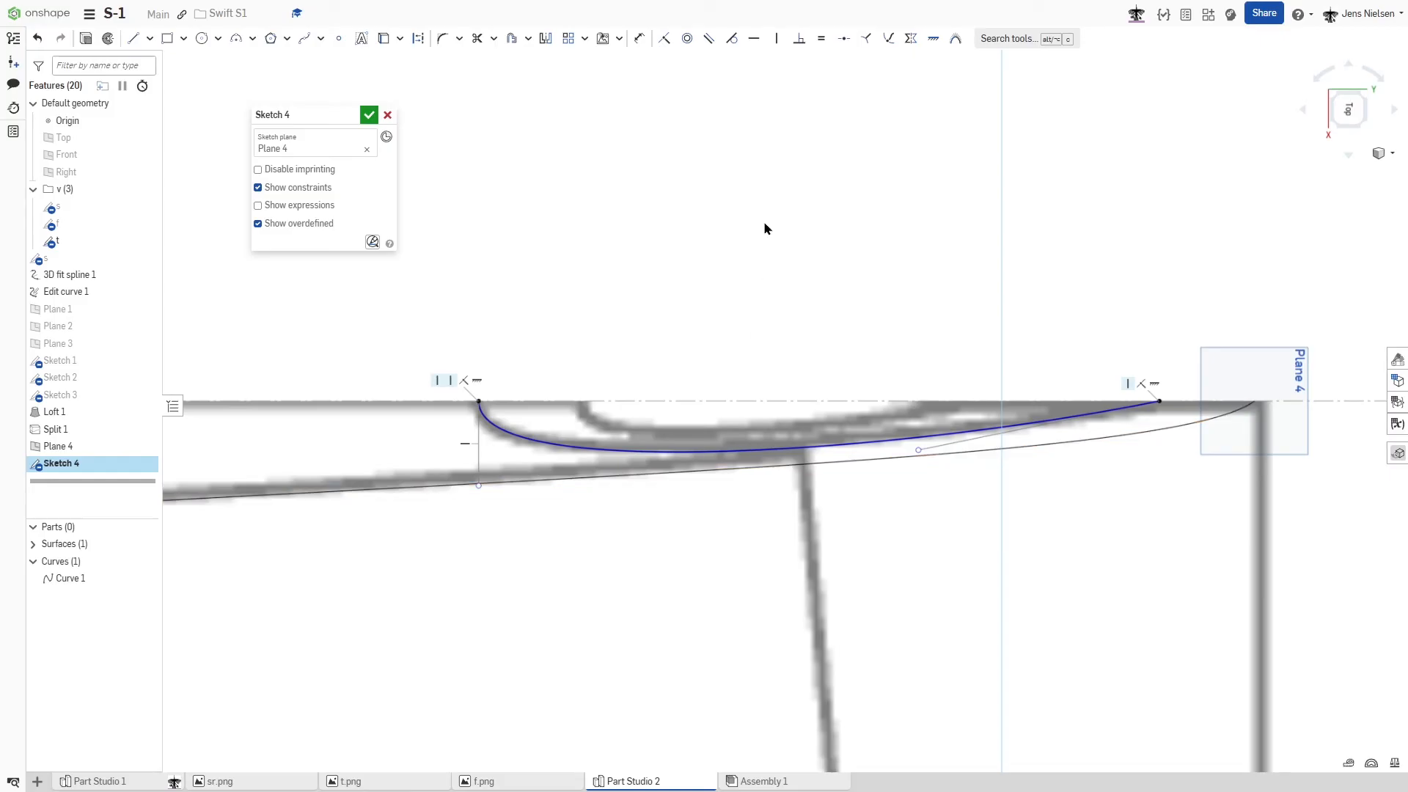
pyautogui.click(369, 115)
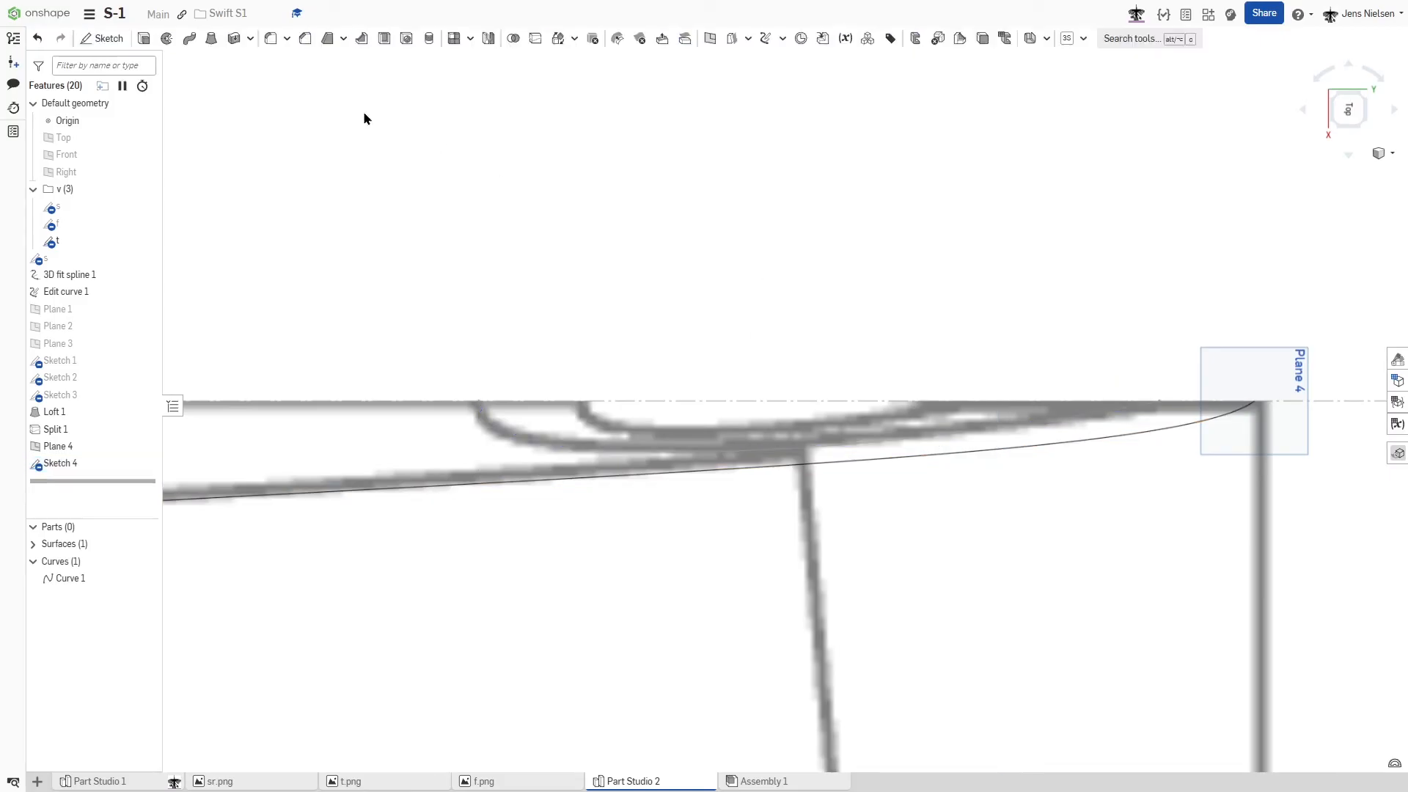
# - Show the side profile sketch and view the tail area from the right with the construction line above it
pyautogui.scroll(-2, 662, 209)
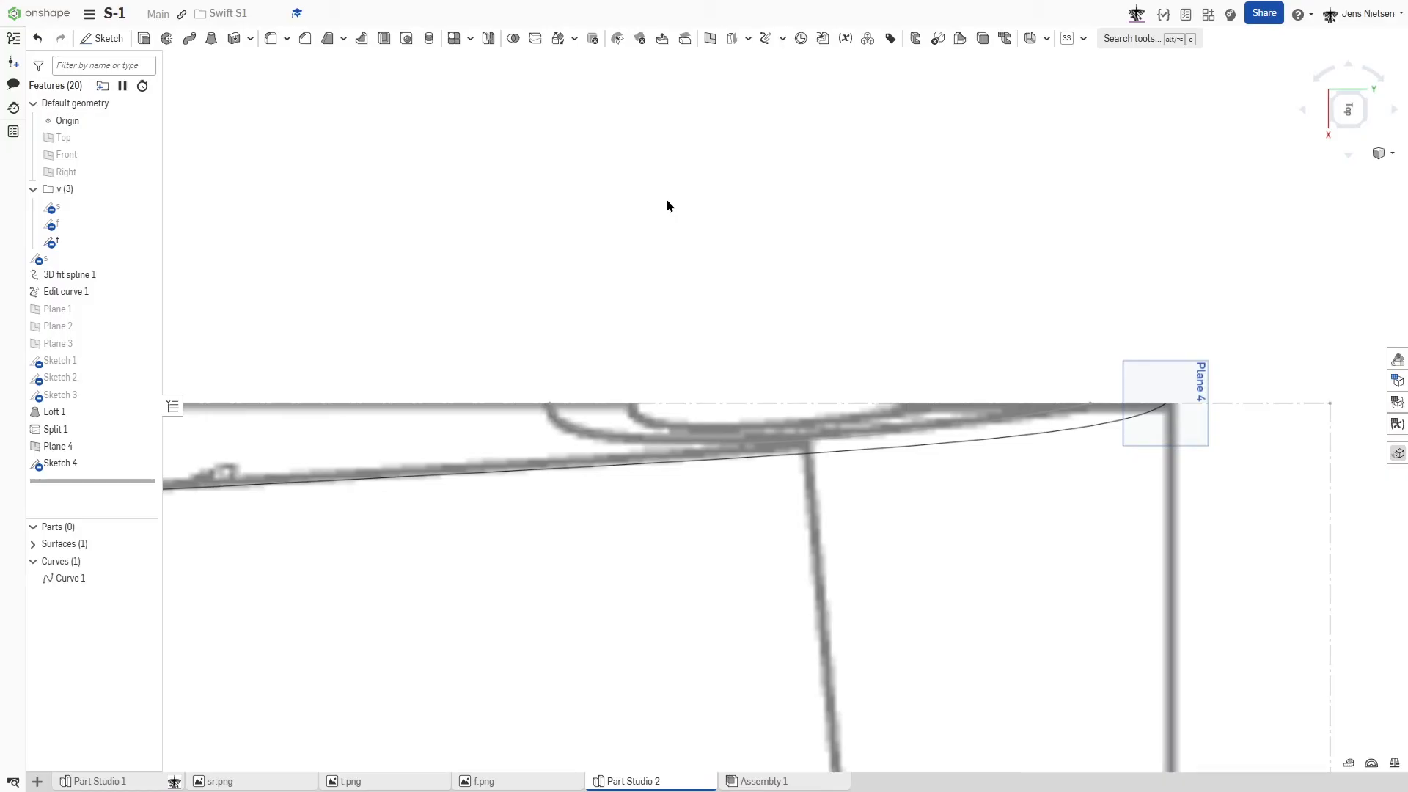
pyautogui.hotkey('shift', '4')
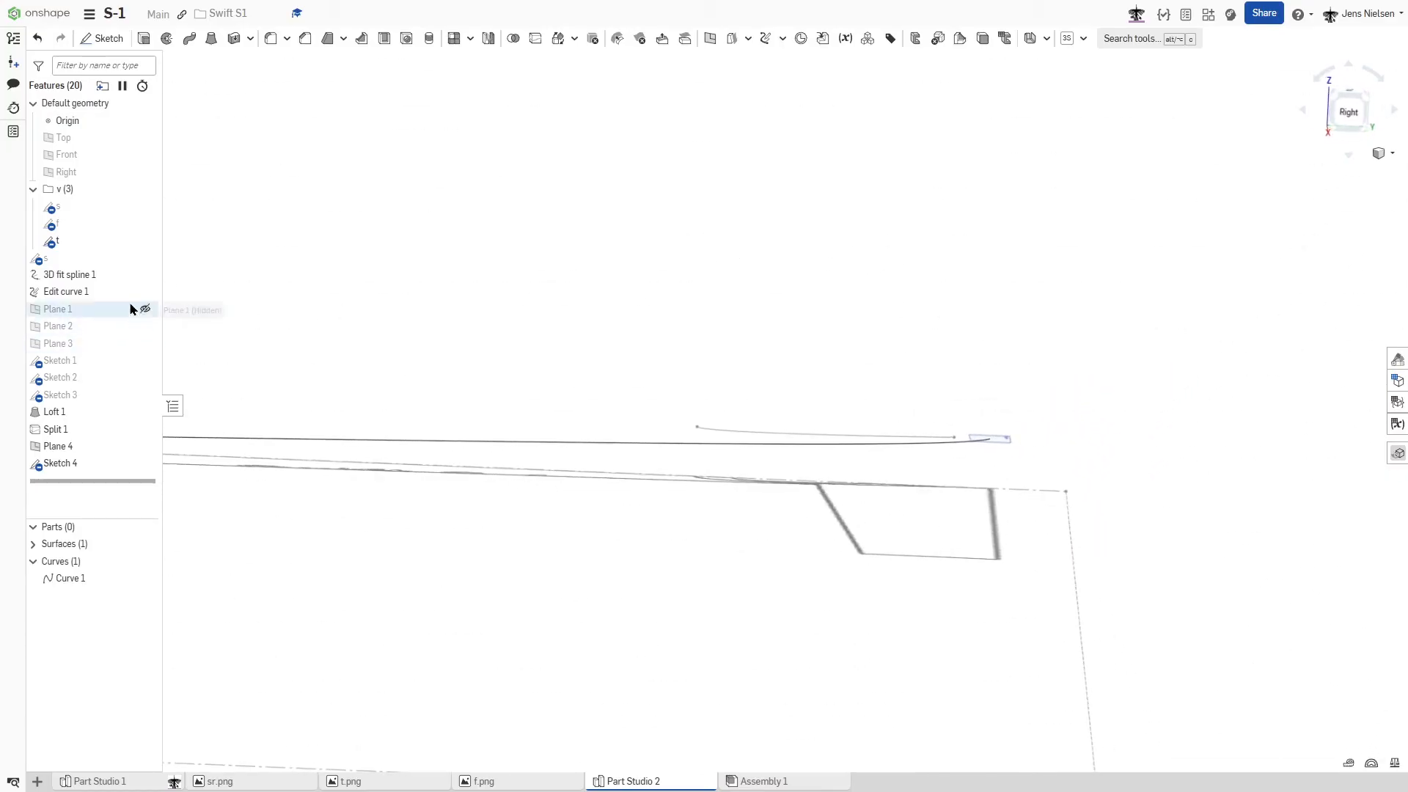
pyautogui.click(143, 258)
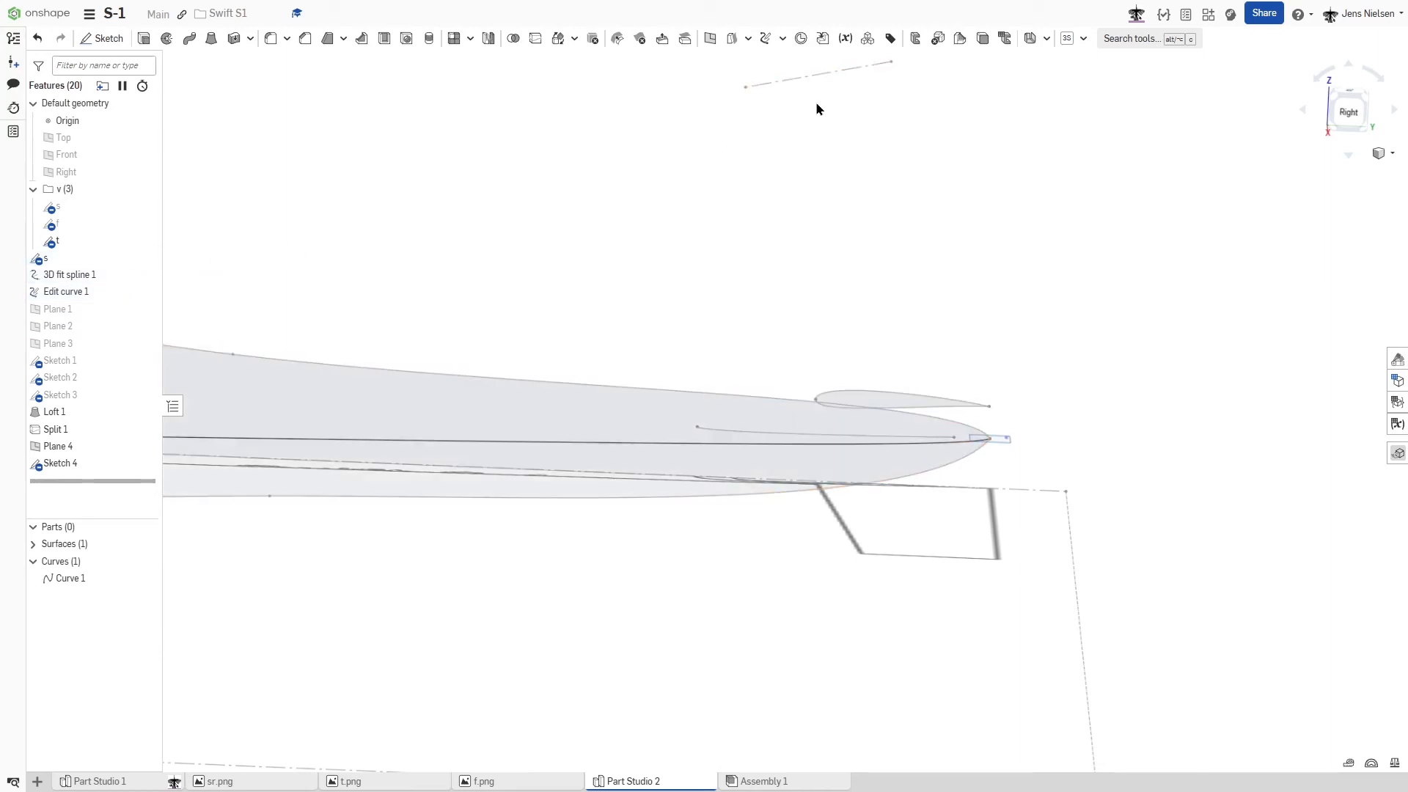
pyautogui.moveTo(805, 84); pyautogui.dragTo(843, 276, button='middle')
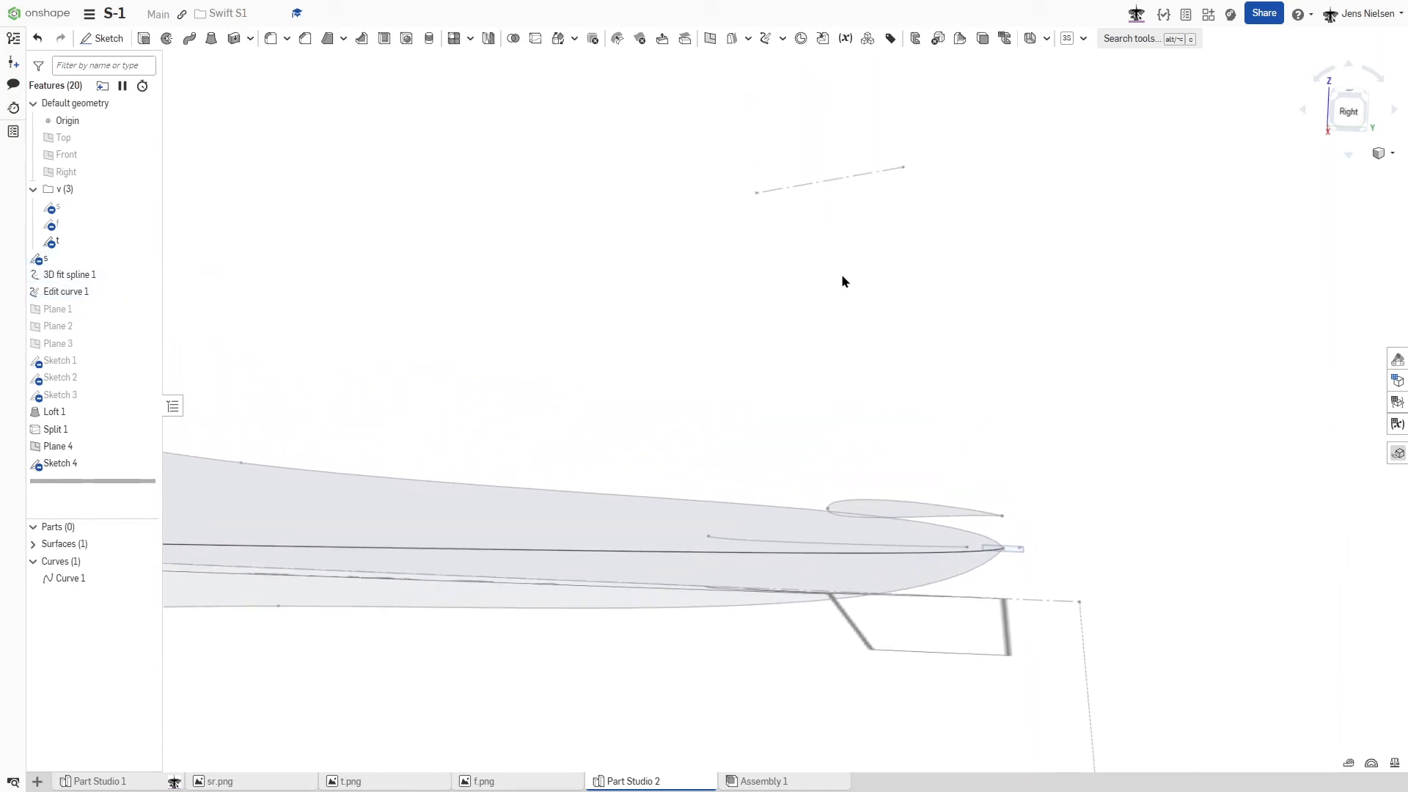
# - Create a line-angle plane through the side profile's construction line above the tail, at 90 degrees to the Right plane
pyautogui.press('s')
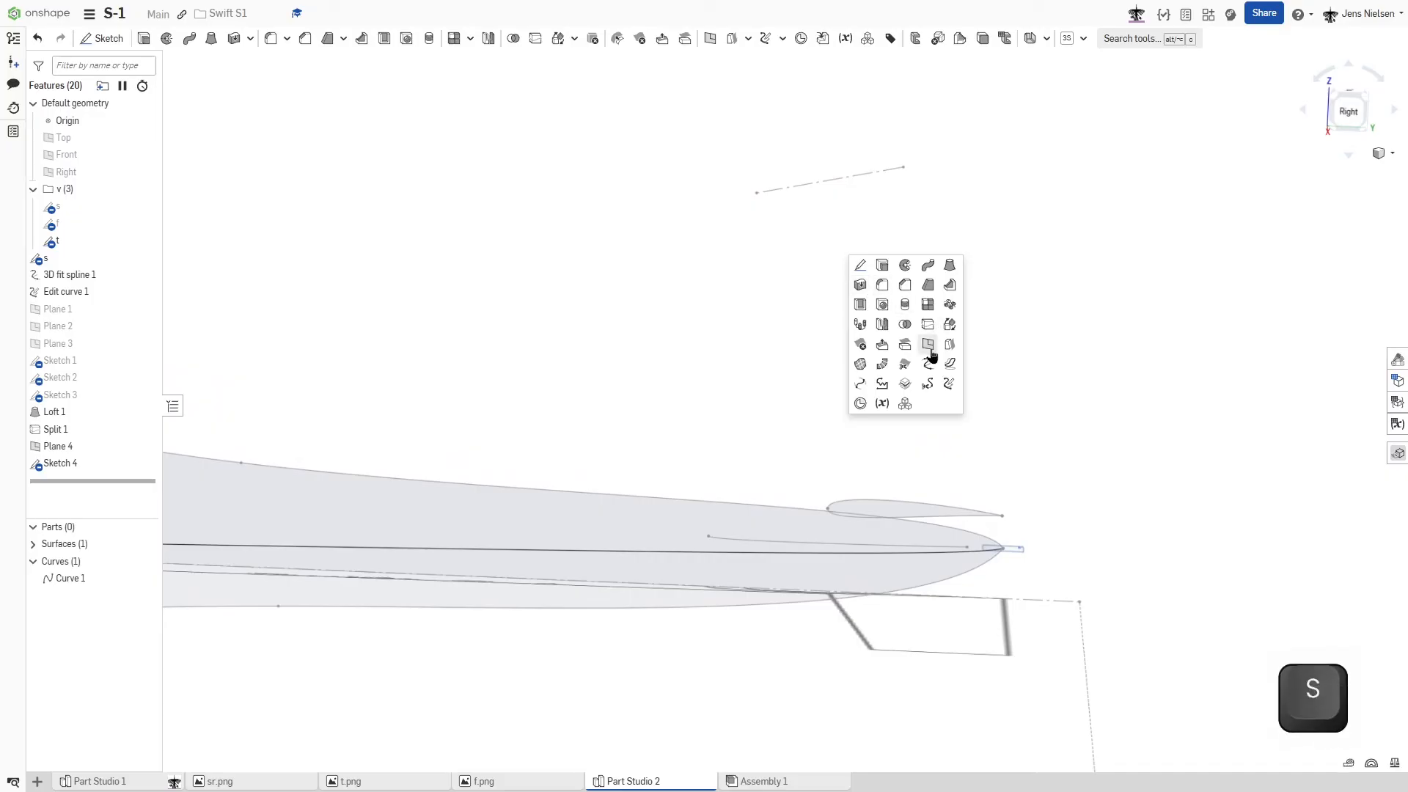
pyautogui.click(371, 159)
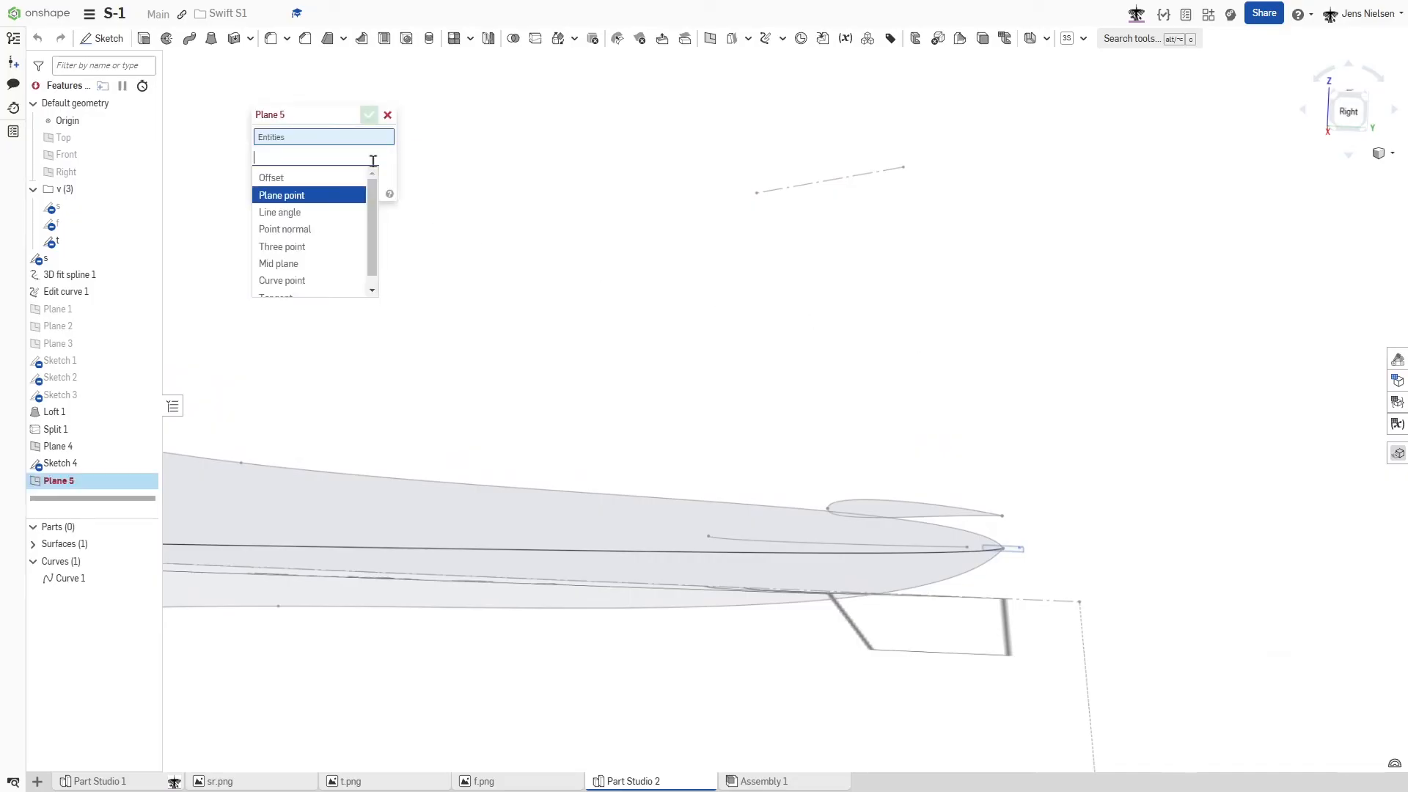
pyautogui.click(305, 213)
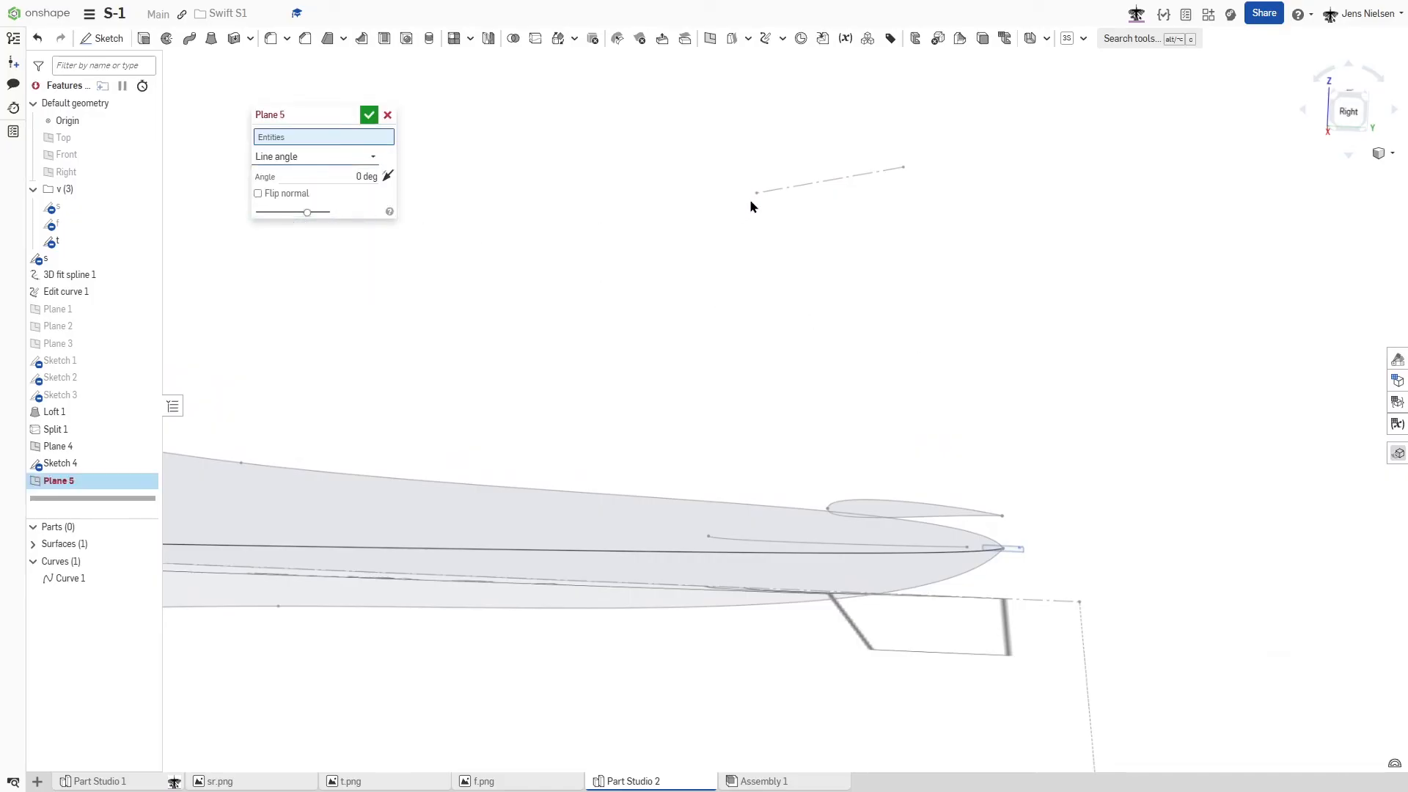
pyautogui.click(771, 192)
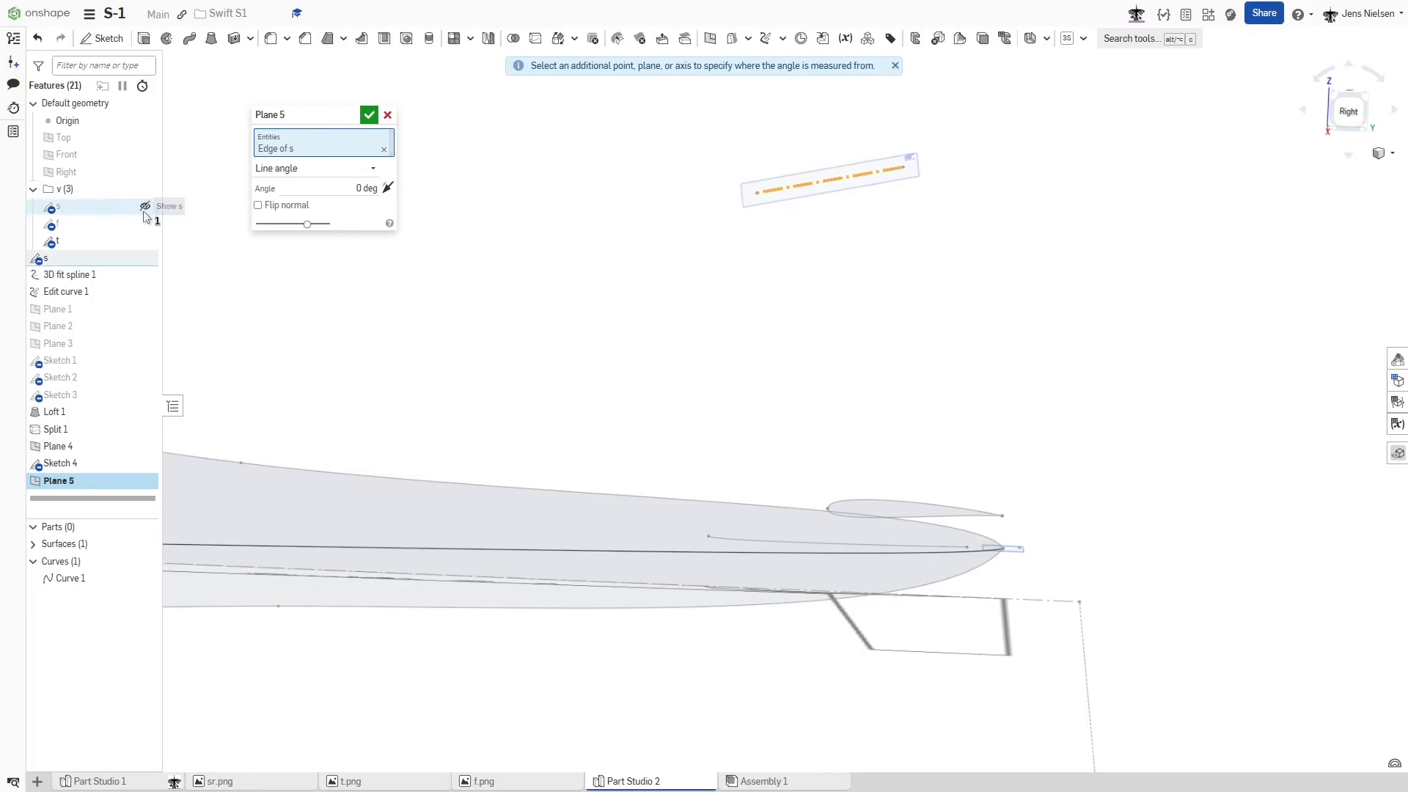
pyautogui.click(93, 171)
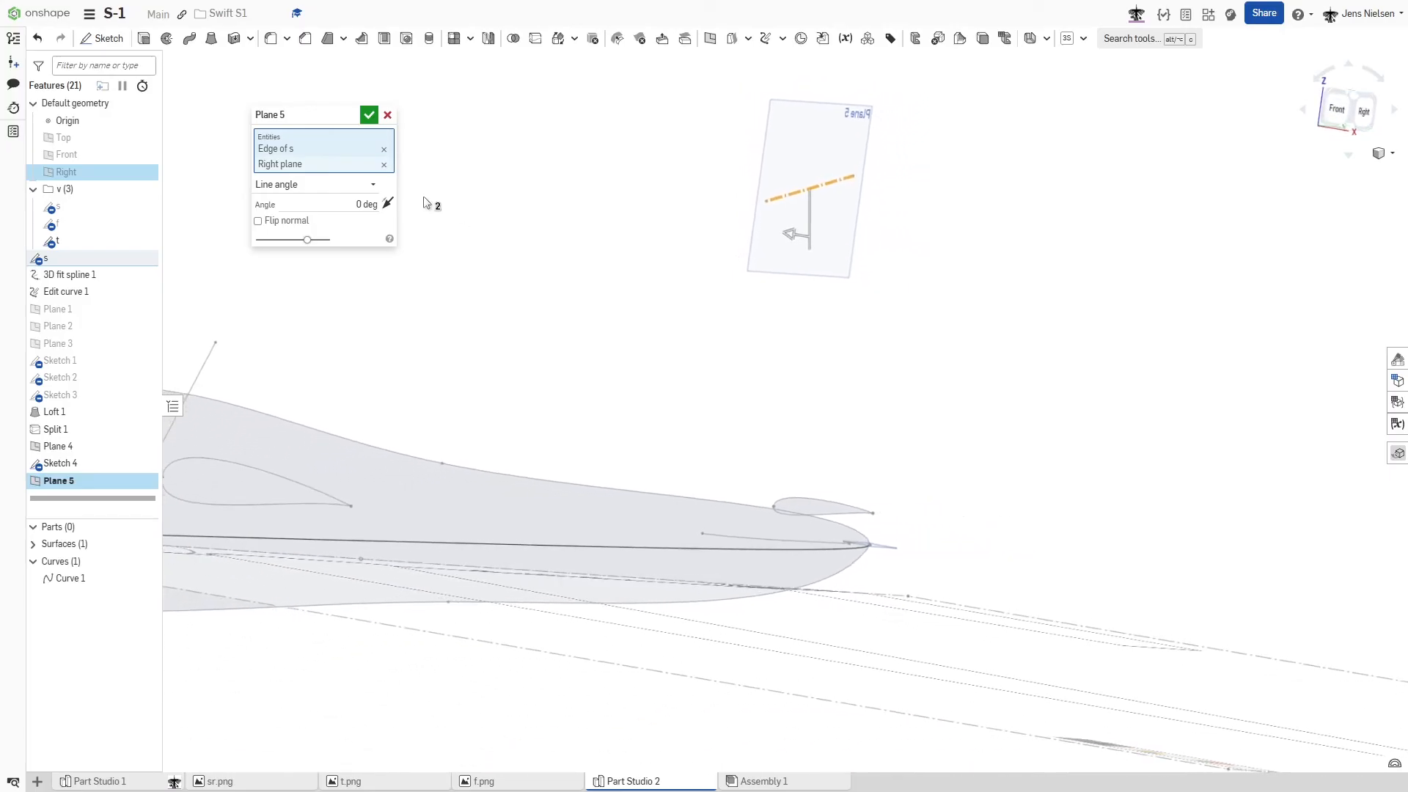
pyautogui.click(357, 204)
pyautogui.write('90')
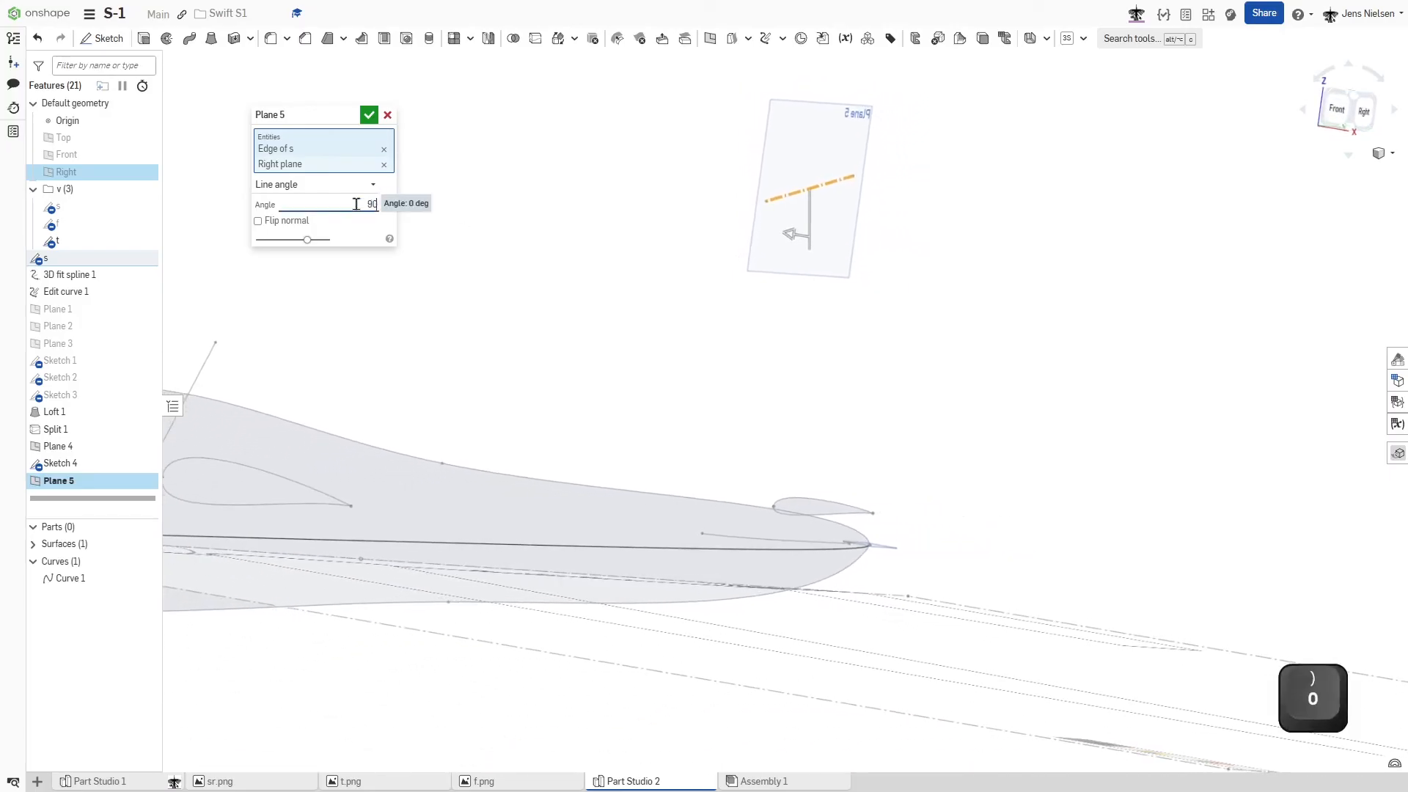
pyautogui.press('Tab')
pyautogui.click(369, 115)
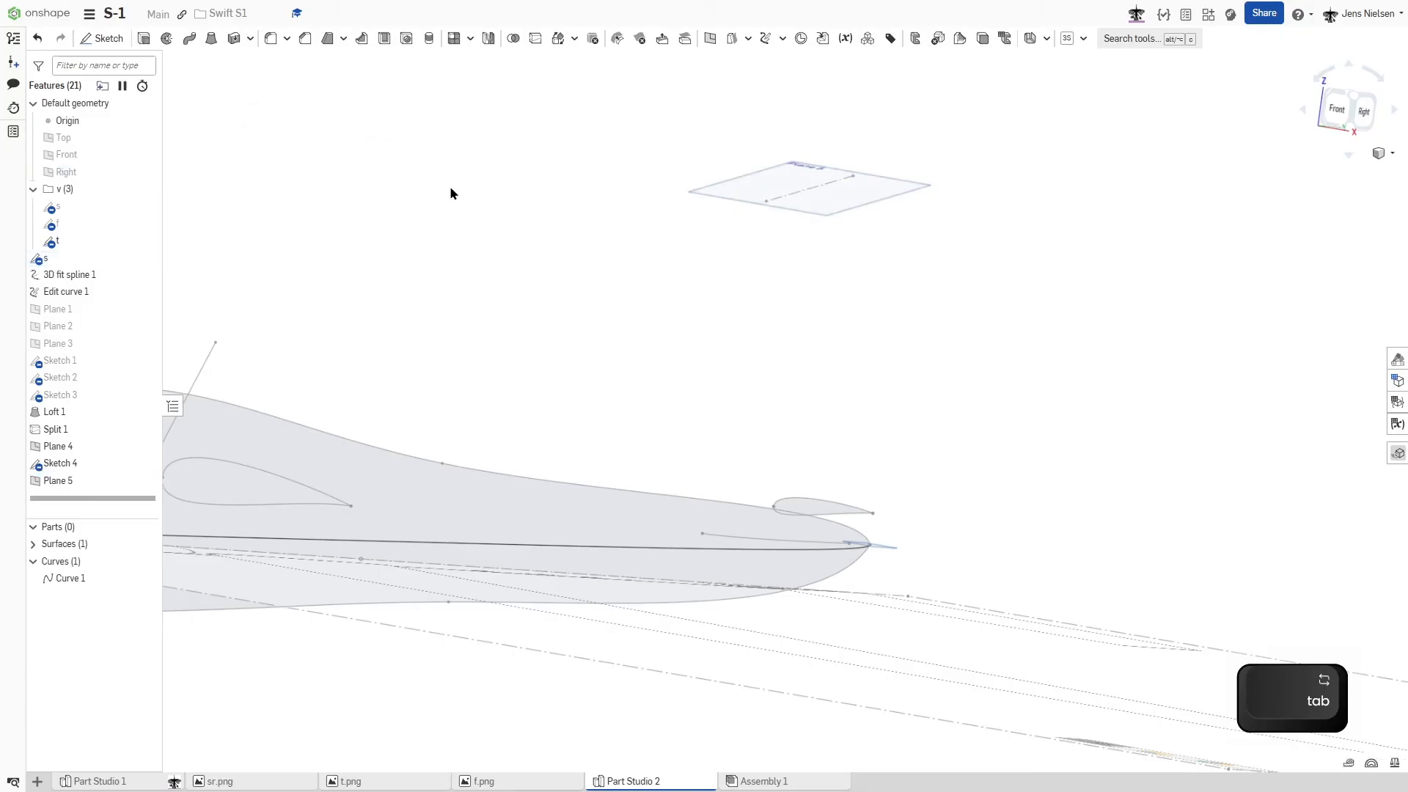
# - Hide the side profile sketch and start a sketch on the new angled plane above the tail, viewed from the top
pyautogui.moveTo(998, 371); pyautogui.dragTo(1009, 360, button='right')
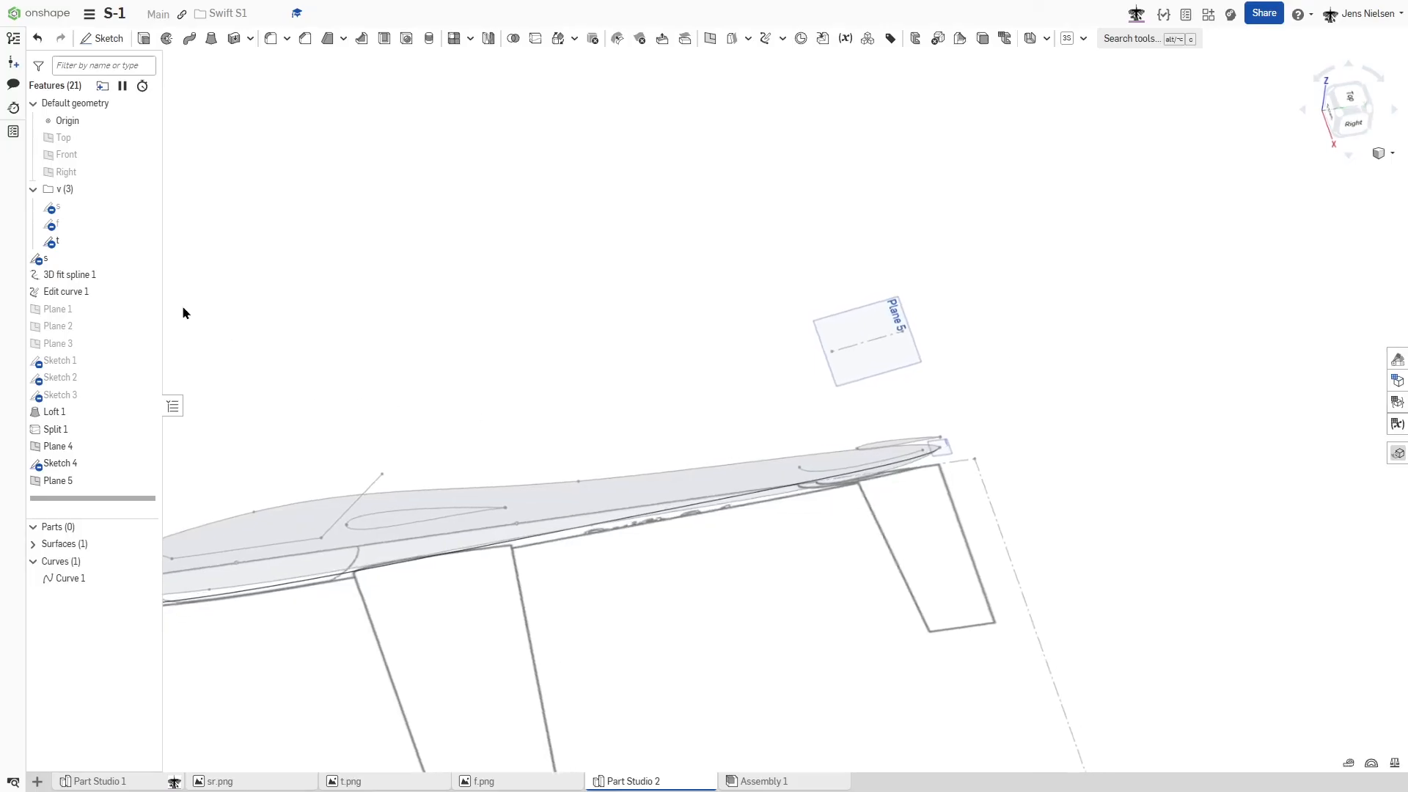
pyautogui.click(170, 259)
pyautogui.moveTo(1012, 217); pyautogui.dragTo(1208, 218, button='right')
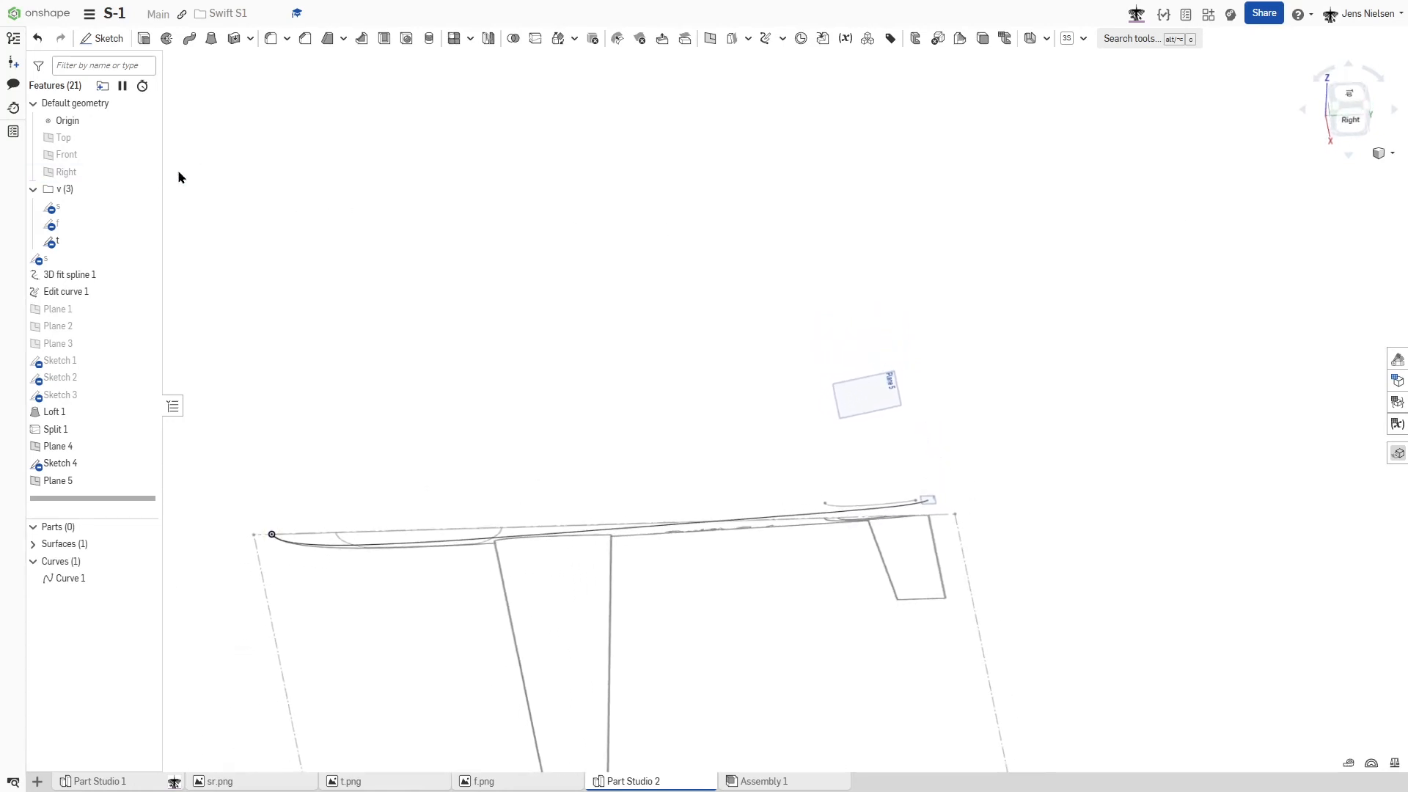
pyautogui.click(112, 141)
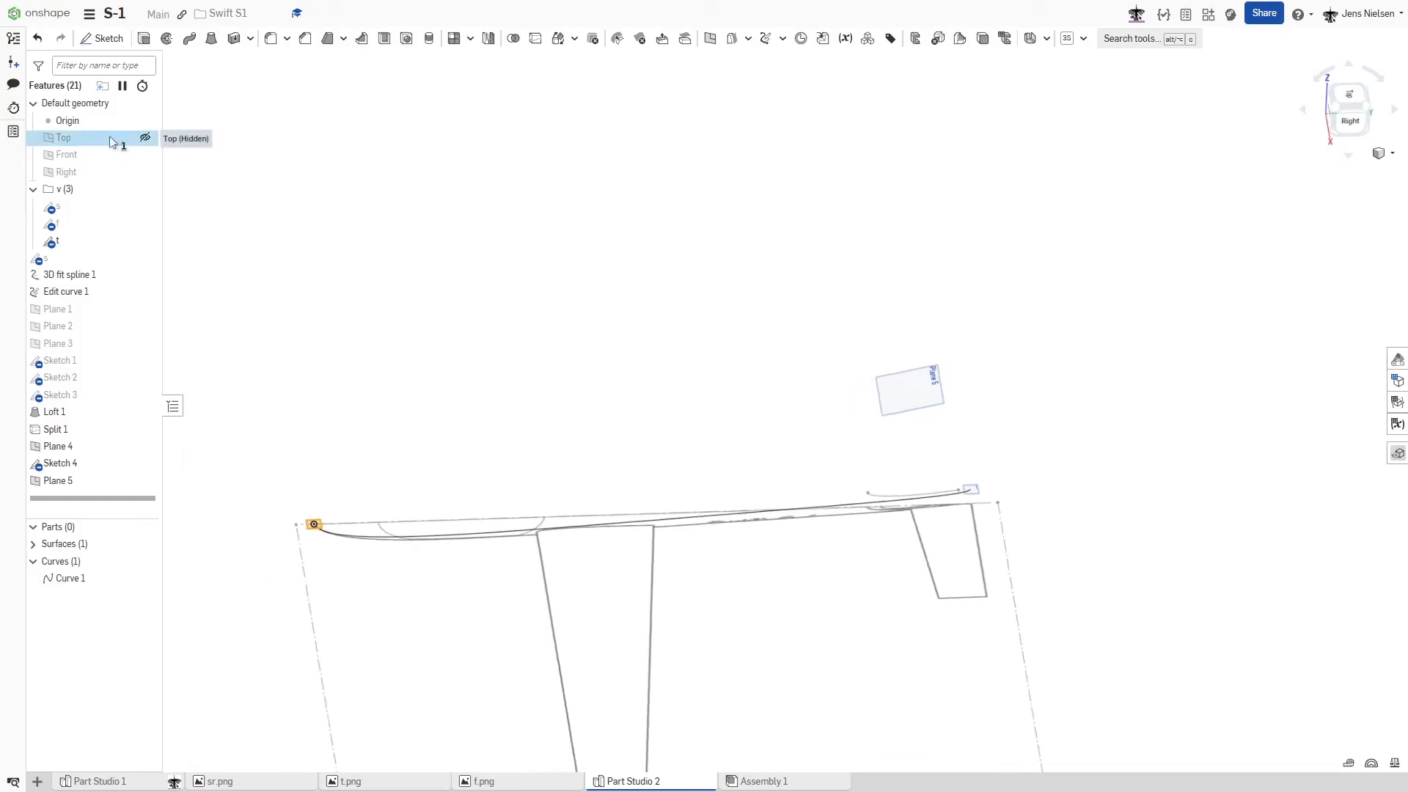
pyautogui.press('n')
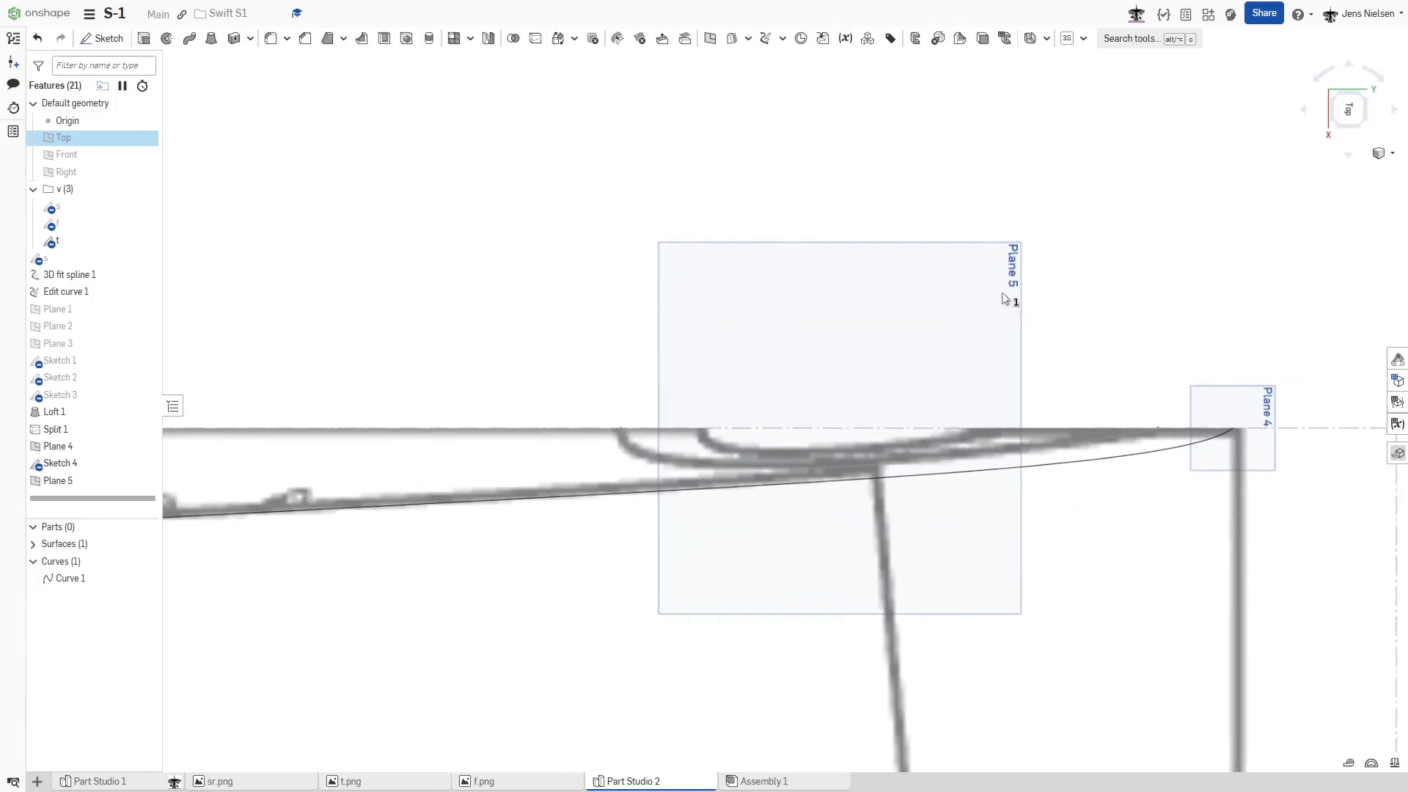
pyautogui.press('s')
pyautogui.click(1213, 334)
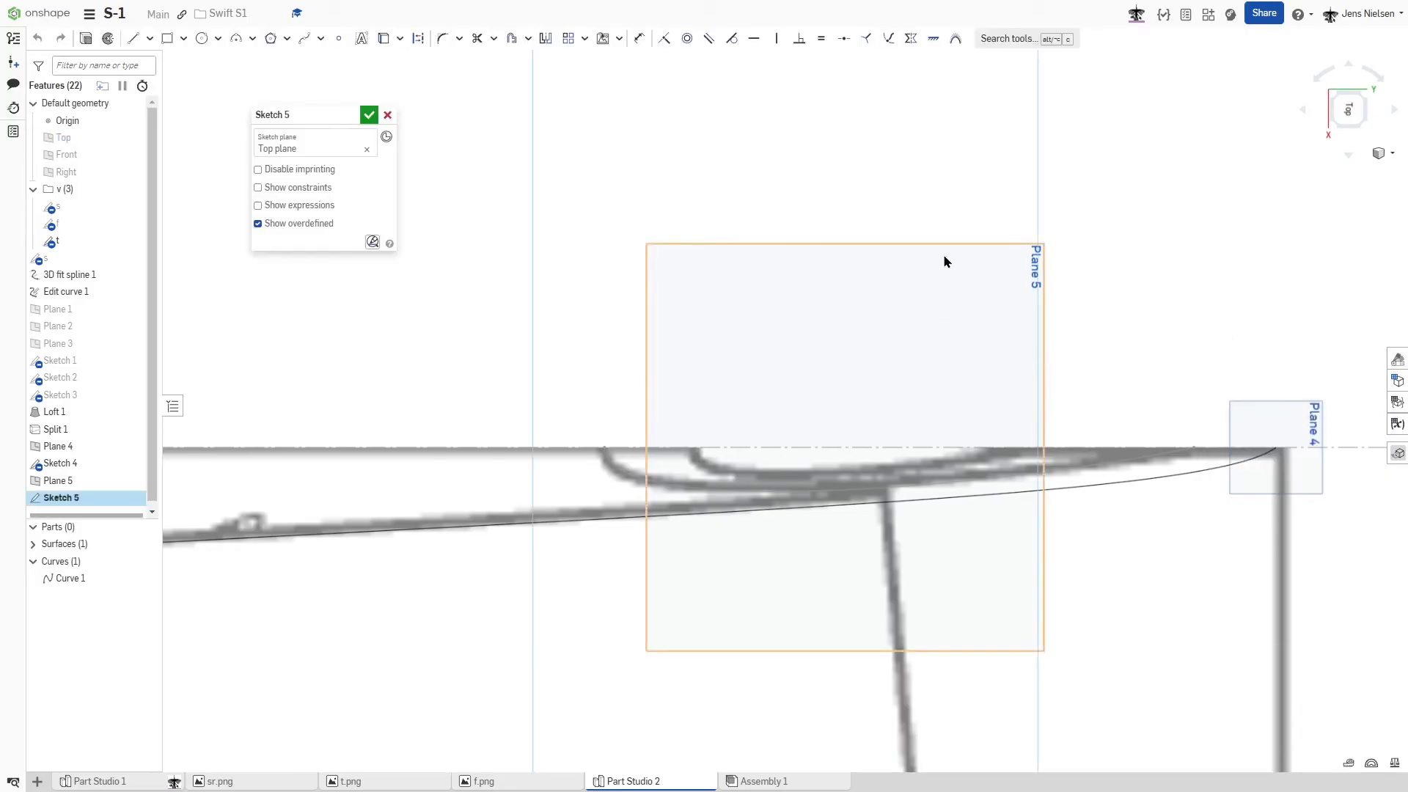
pyautogui.click(363, 149)
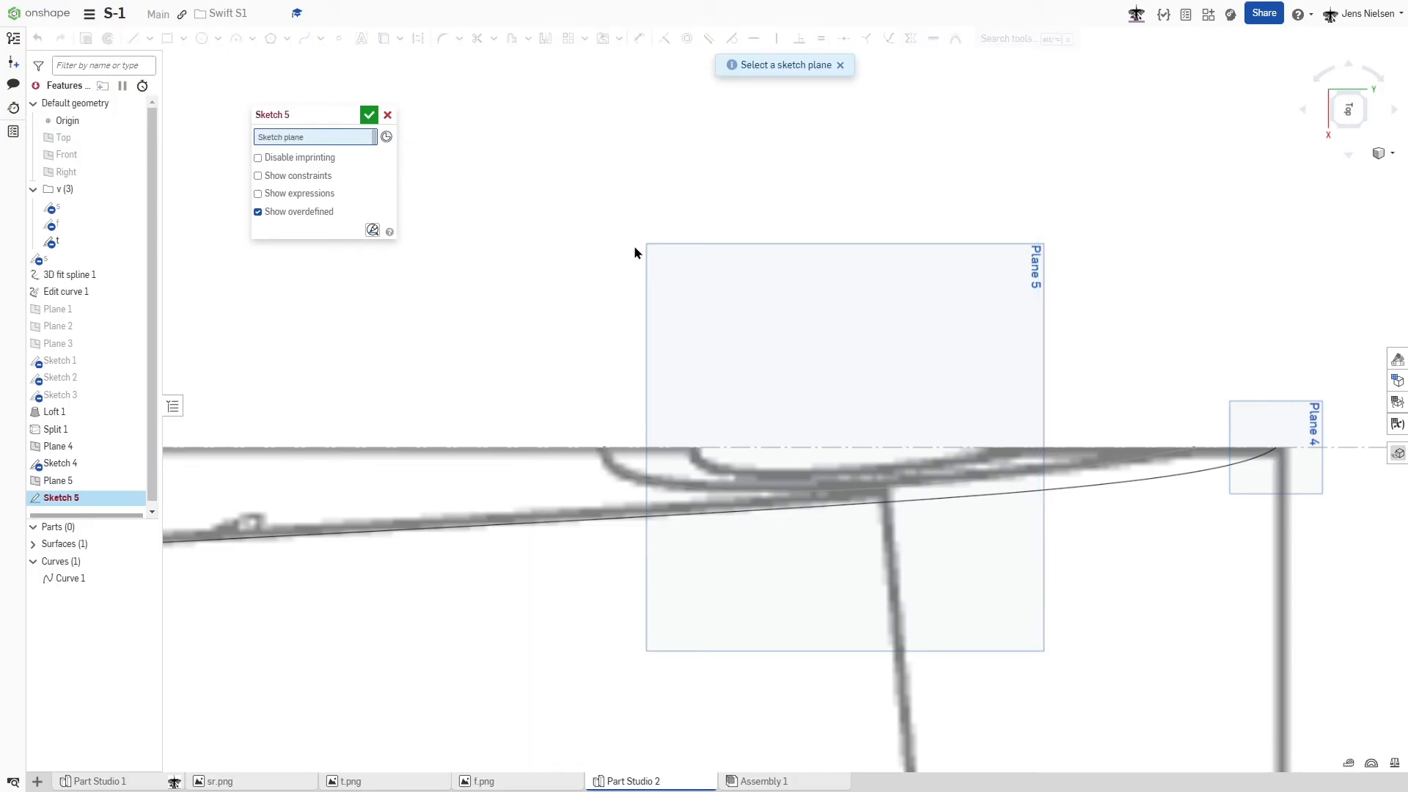
pyautogui.click(651, 252)
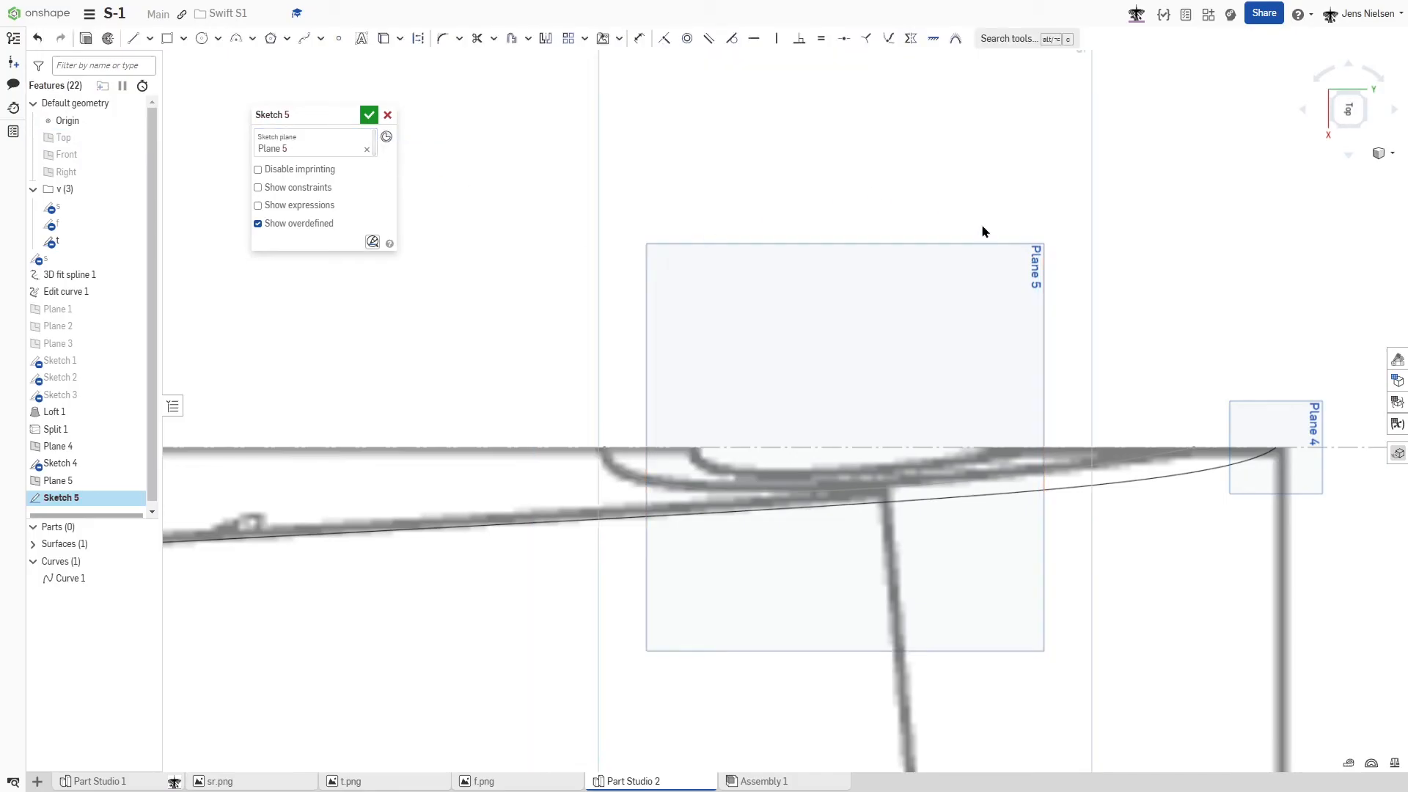
# - Draw a Bezier curve along the centerline from the rear end of the fin's tip outline to its nose
pyautogui.press('s')
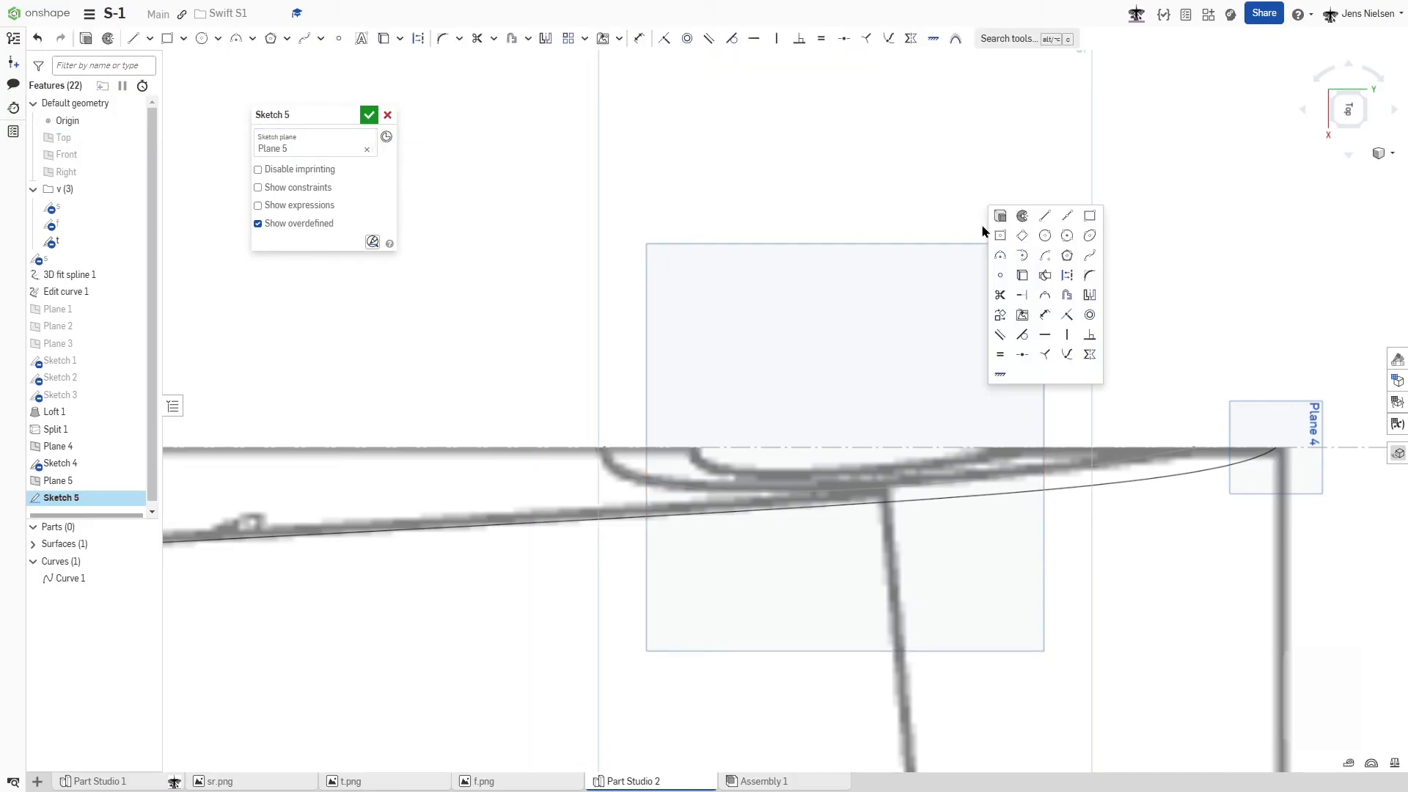
pyautogui.click(1091, 257)
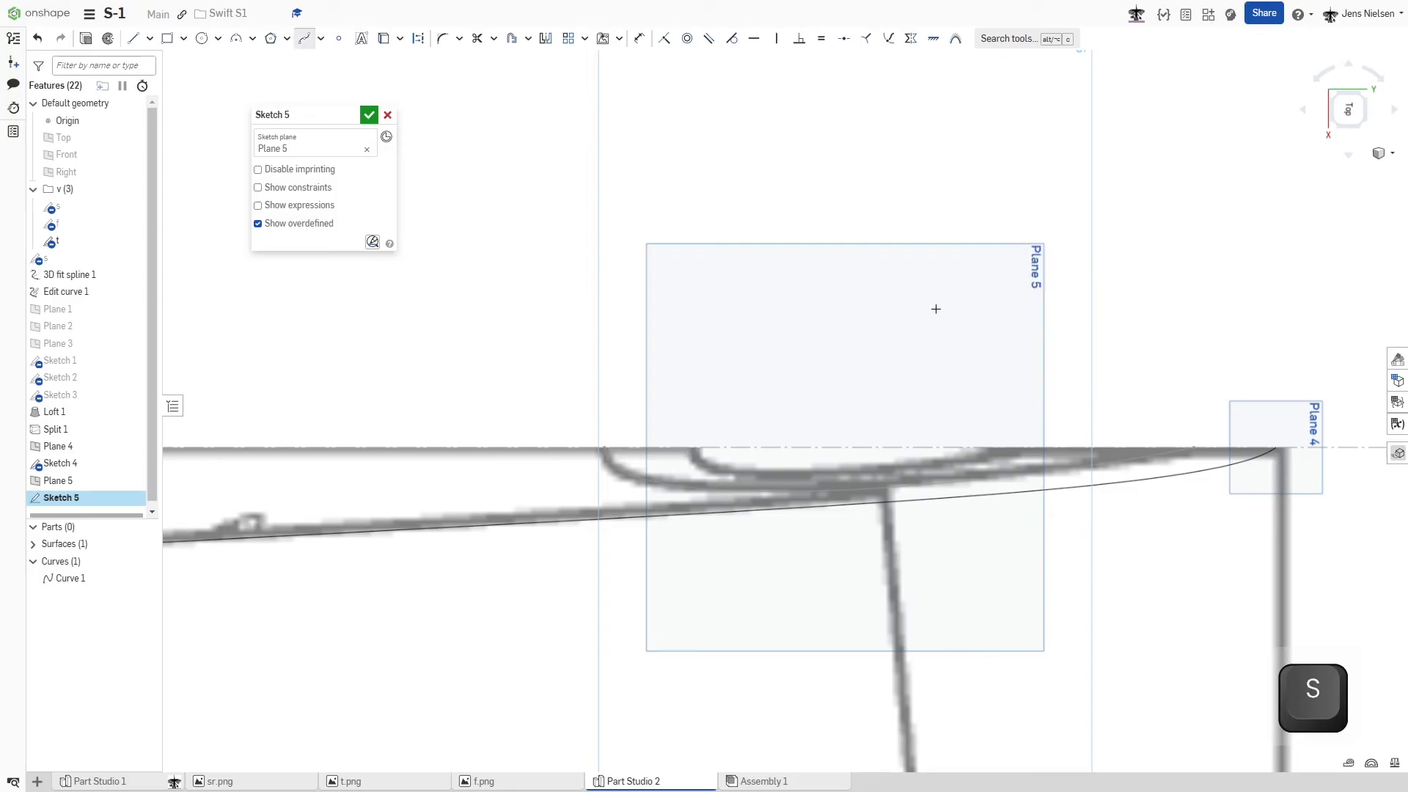
pyautogui.scroll(3, 937, 308)
pyautogui.scroll(3, 943, 307)
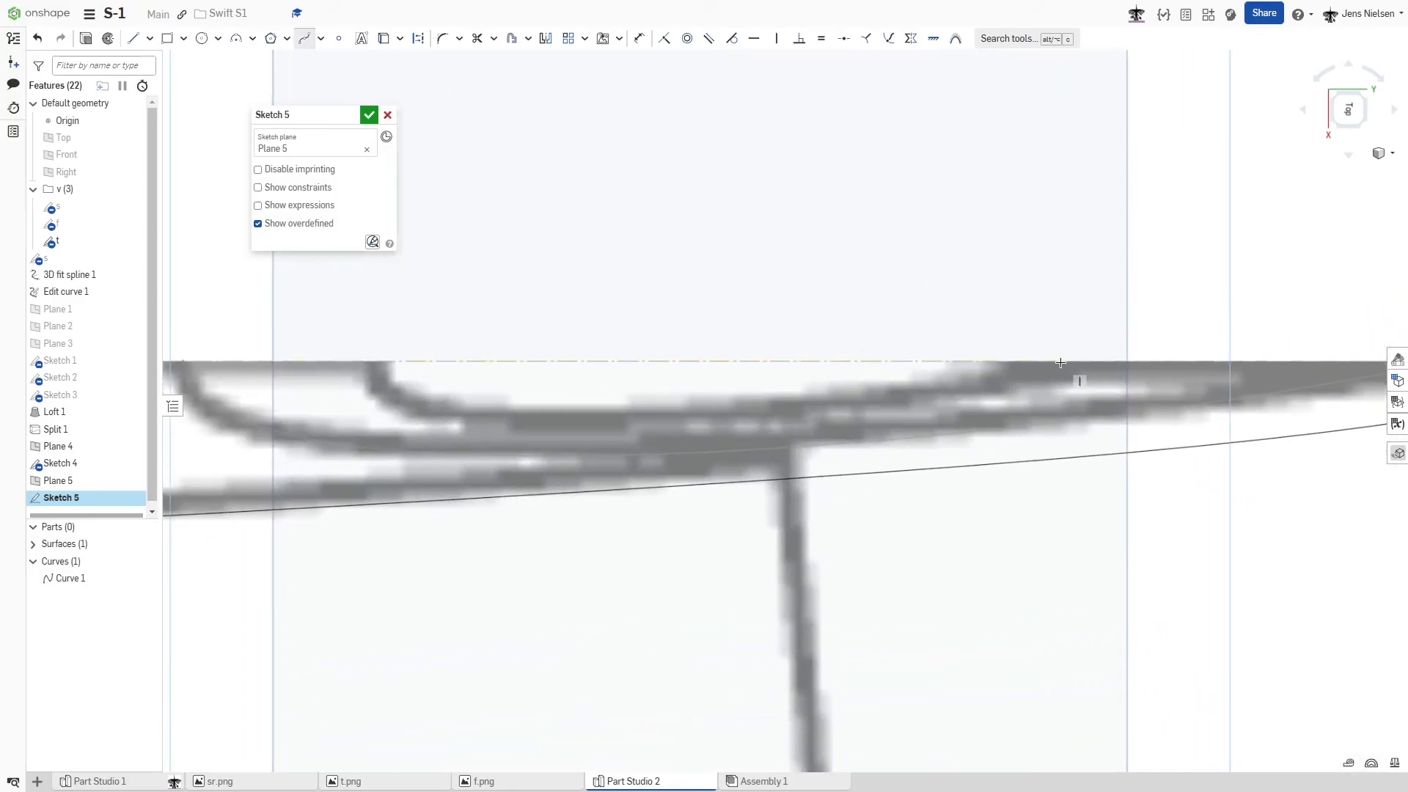
pyautogui.click(1061, 362)
pyautogui.click(380, 361)
pyautogui.press('Escape')
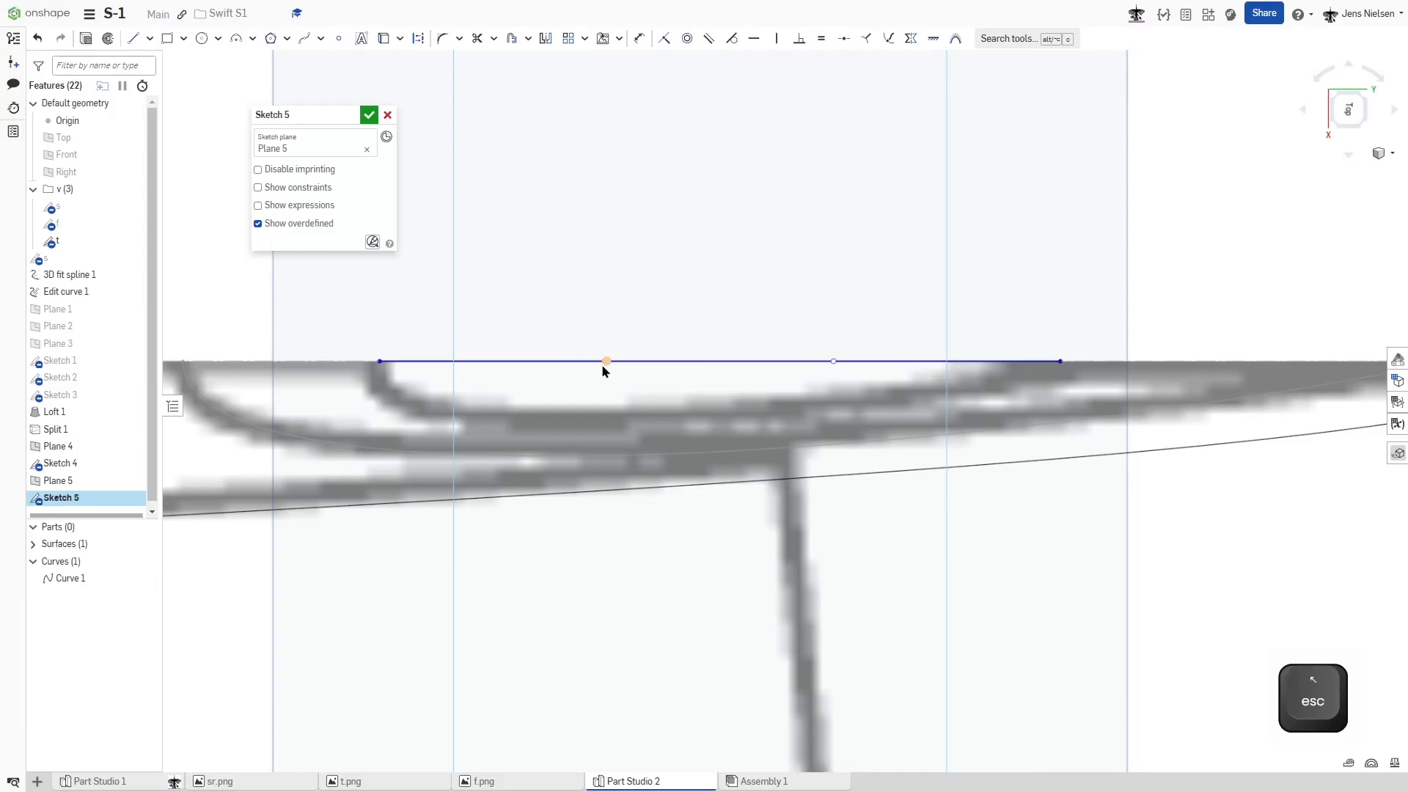
# - Pull out the Bezier curve's front control point, give its handle a horizontal constraint, and shift the front end toward the tip outline's nose
pyautogui.moveTo(606, 362); pyautogui.dragTo(387, 438)
pyautogui.click(389, 427)
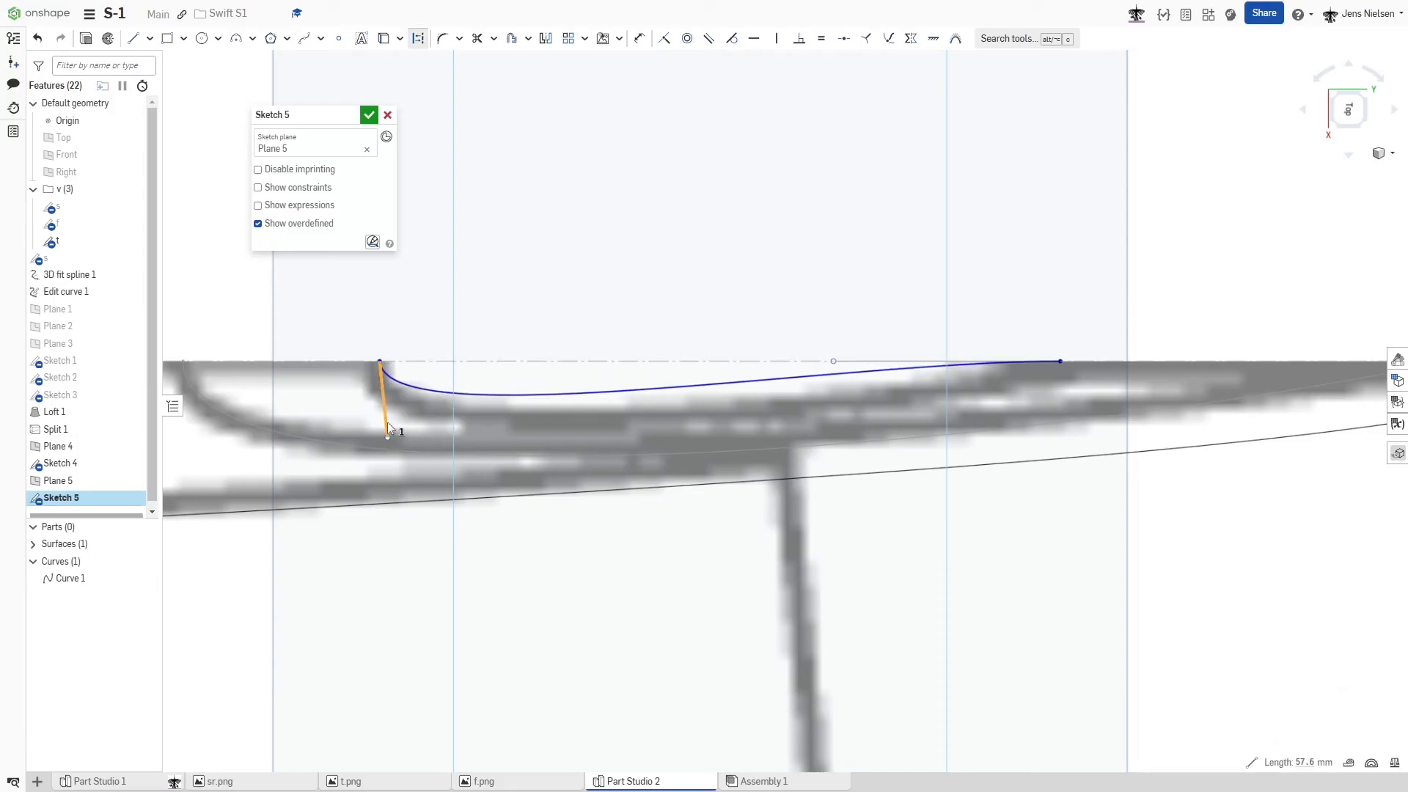
pyautogui.press('h')
pyautogui.press('Escape')
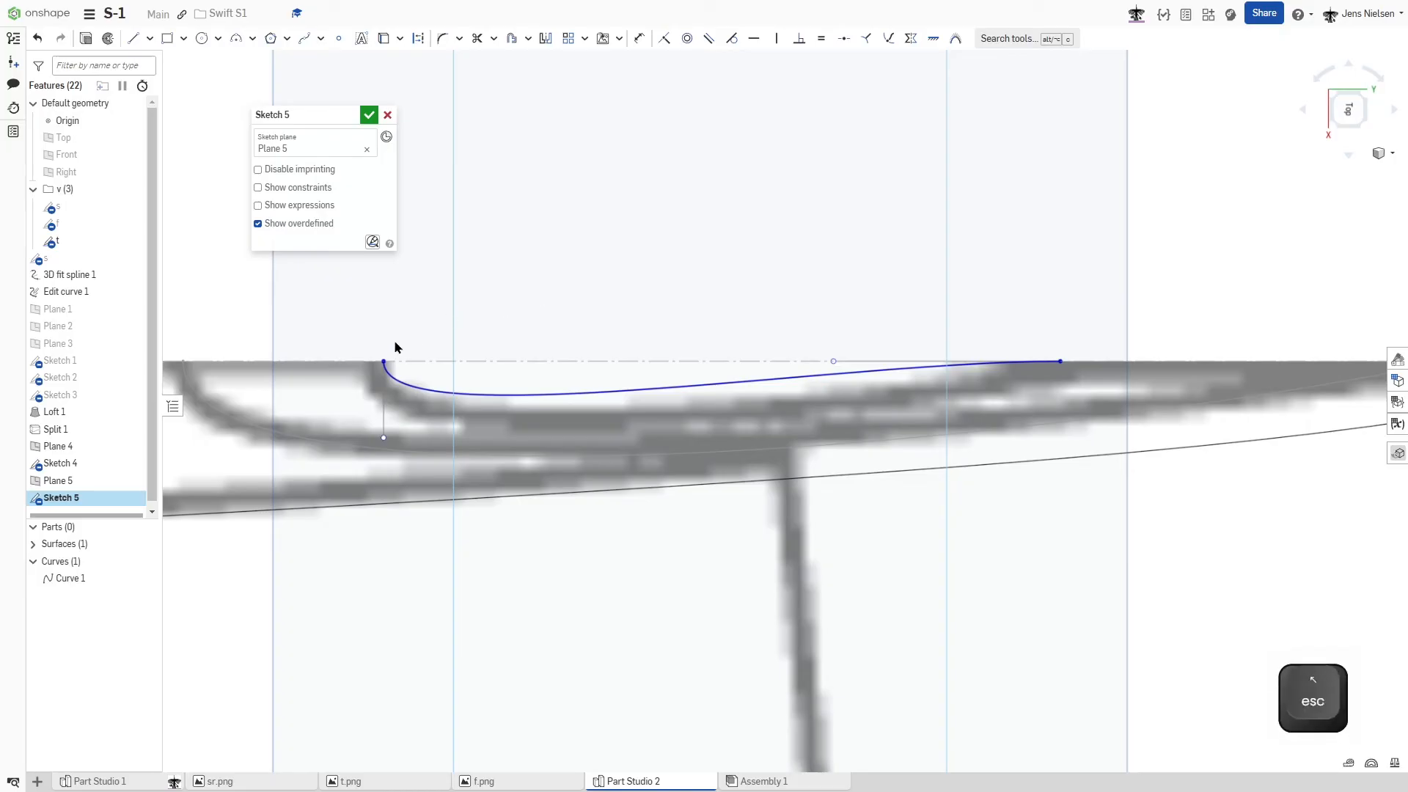
pyautogui.moveTo(383, 362); pyautogui.dragTo(377, 367)
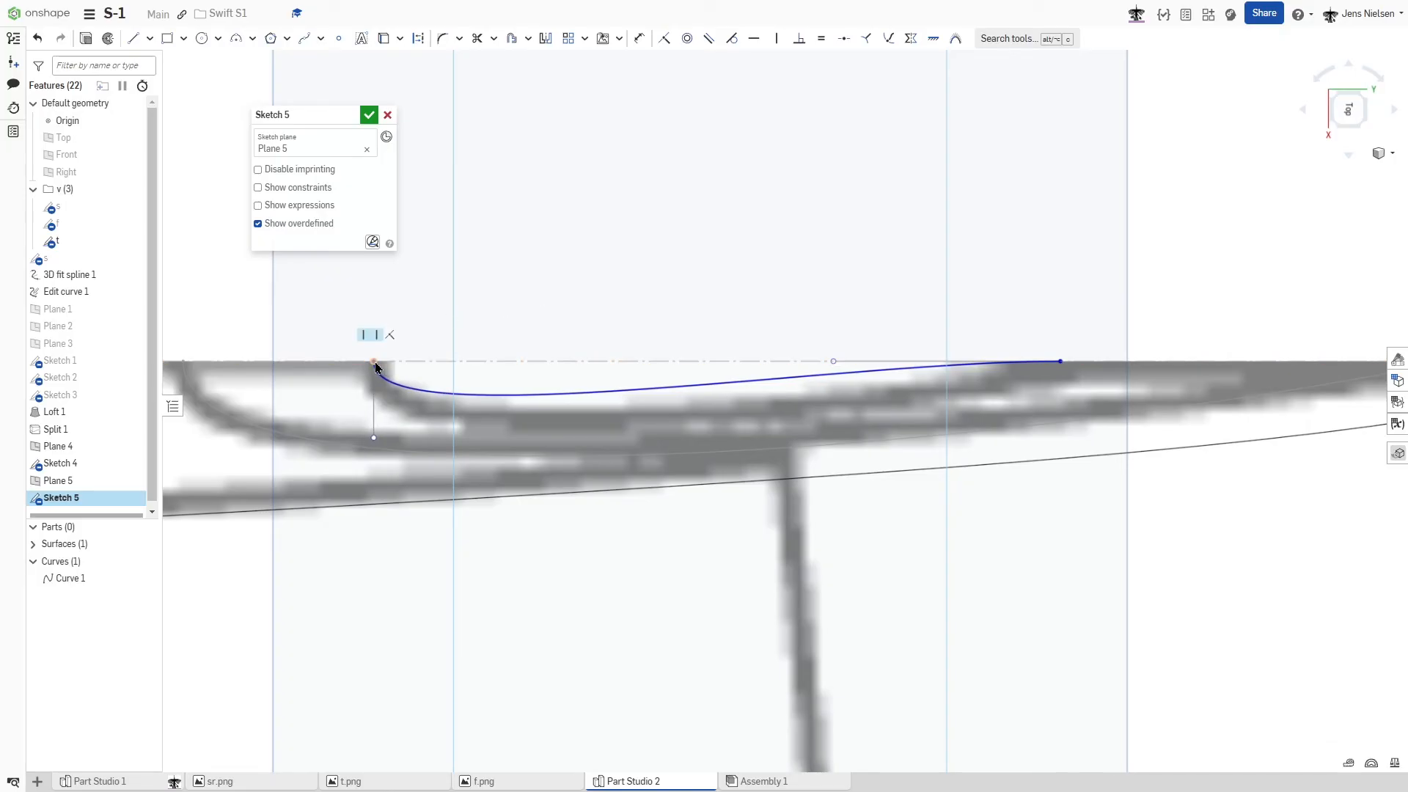
pyautogui.hotkey('shift', 'j')
pyautogui.press('Escape')
# - Move the Bezier curve's rear end along the centerline to where the fin's tip outline ends and fix that point
pyautogui.moveTo(1060, 363); pyautogui.dragTo(1073, 364)
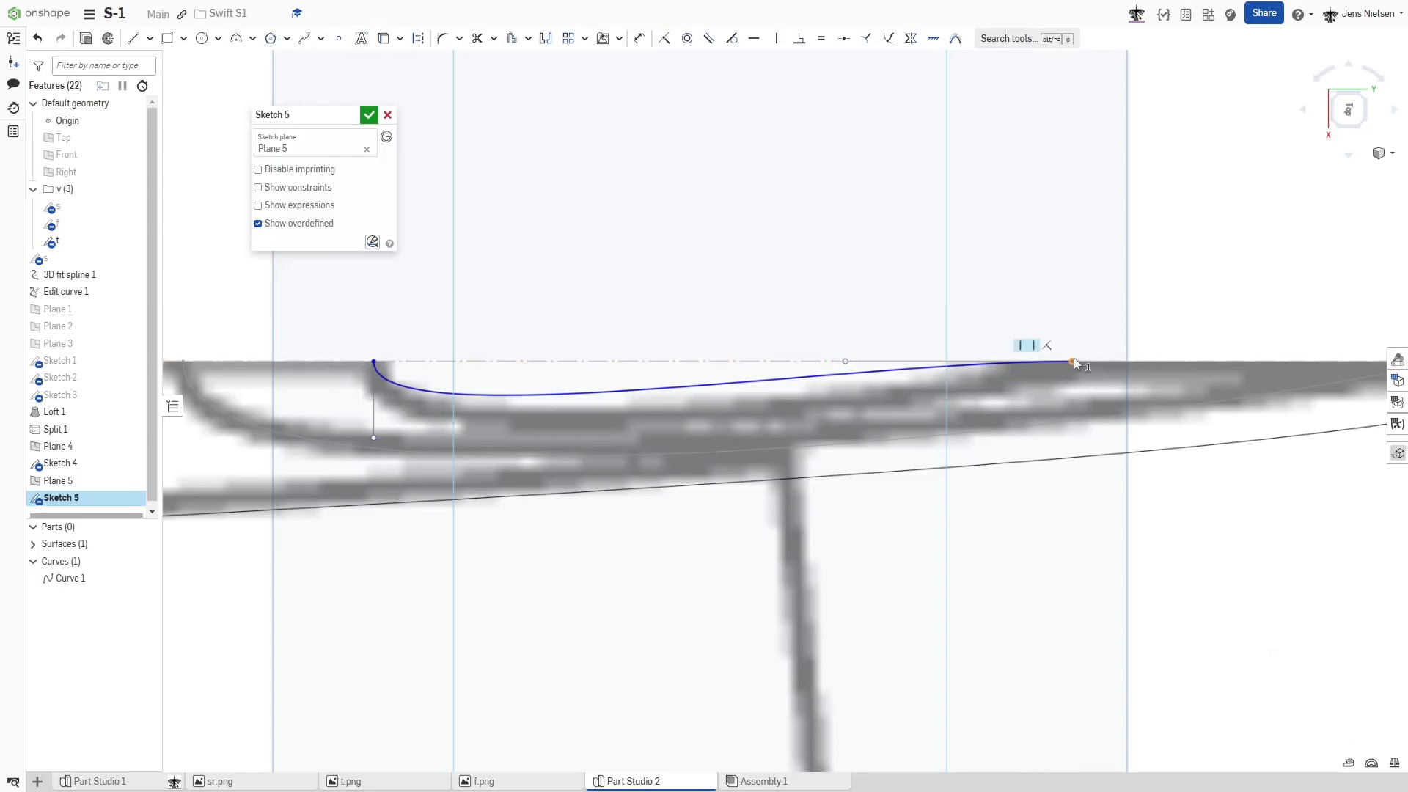
pyautogui.hotkey('shift', 'j')
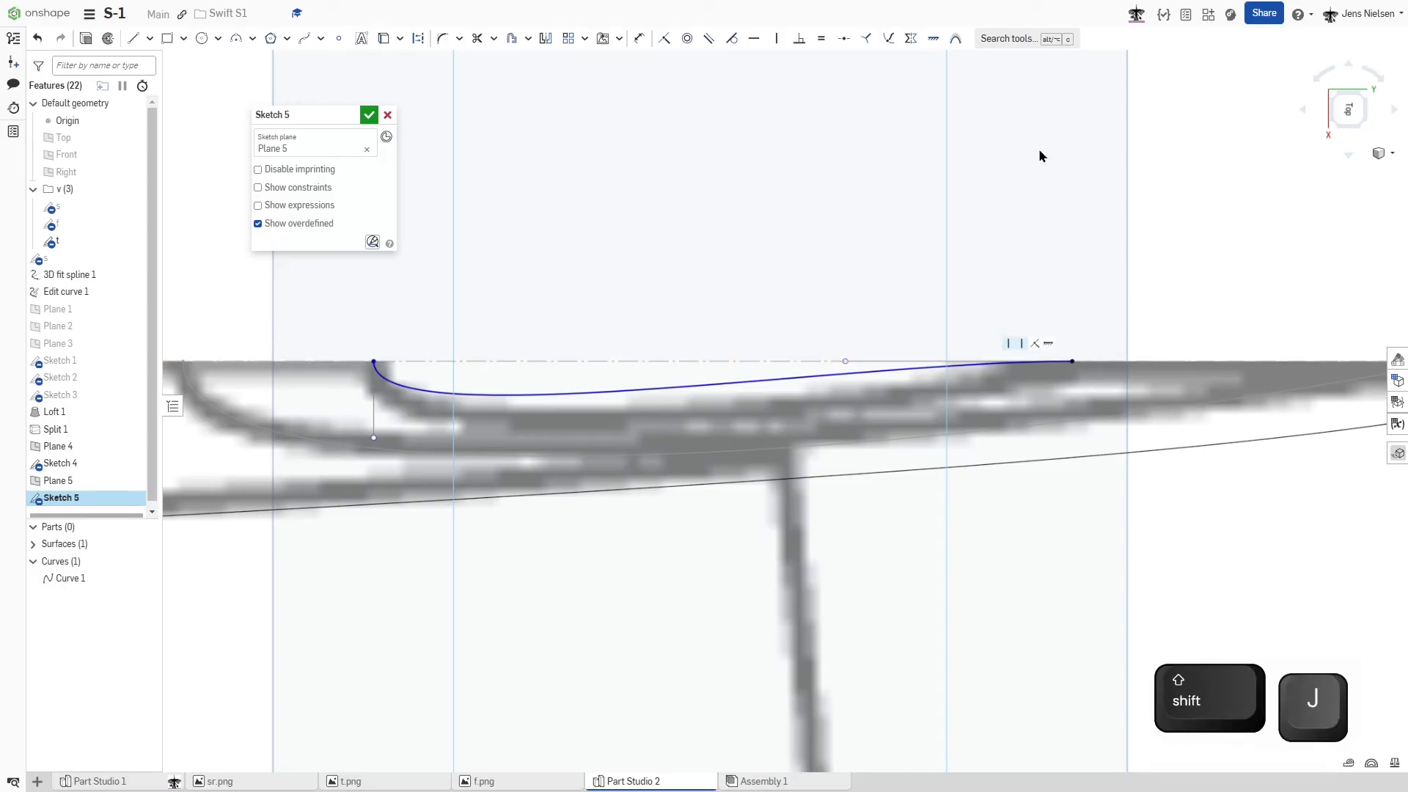
pyautogui.press('Escape')
# - Adjust both control points to follow the fin's tip outline, fix the curve's front end at the nose, and accept the sketch
pyautogui.moveTo(846, 361); pyautogui.dragTo(943, 415)
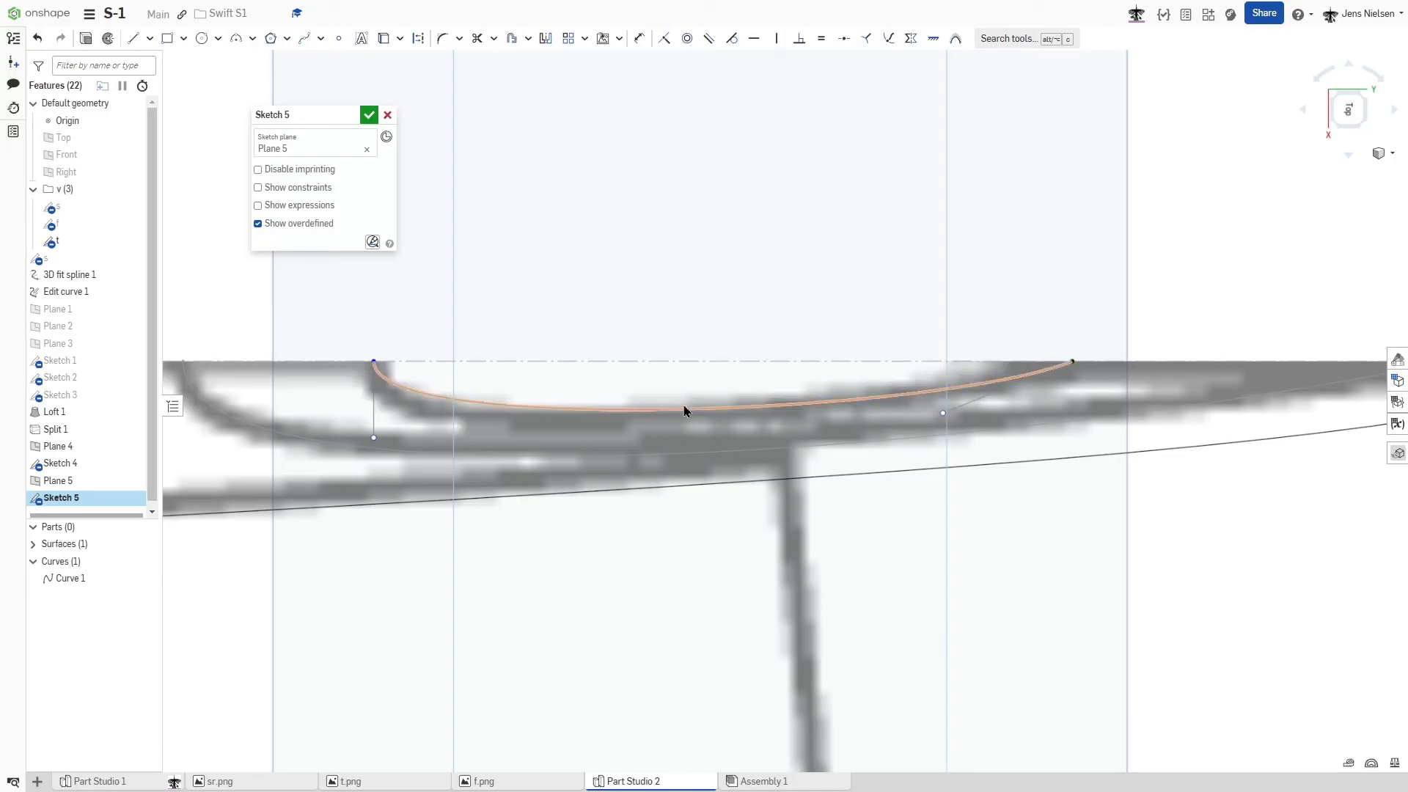
pyautogui.moveTo(374, 438); pyautogui.dragTo(381, 467)
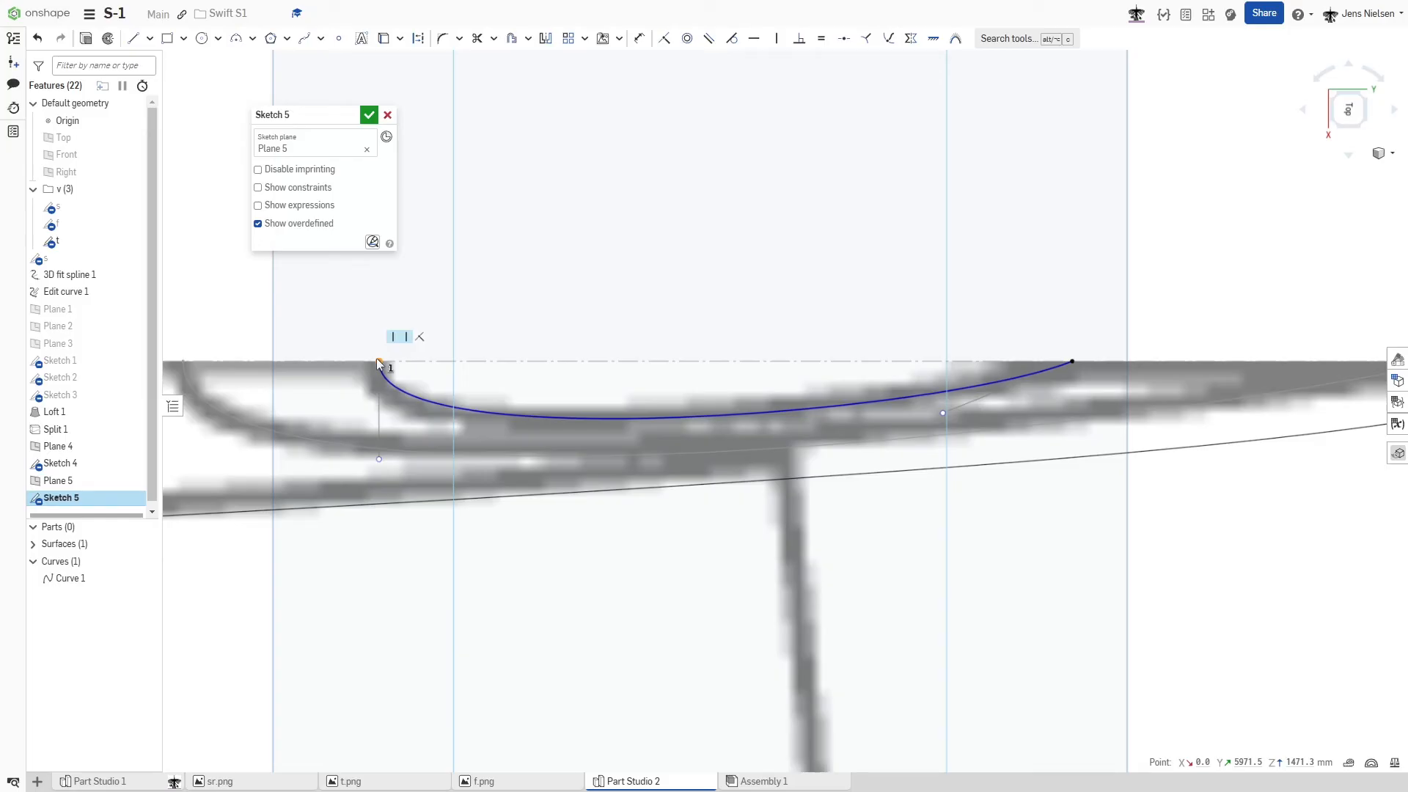
pyautogui.hotkey('shift', 'j')
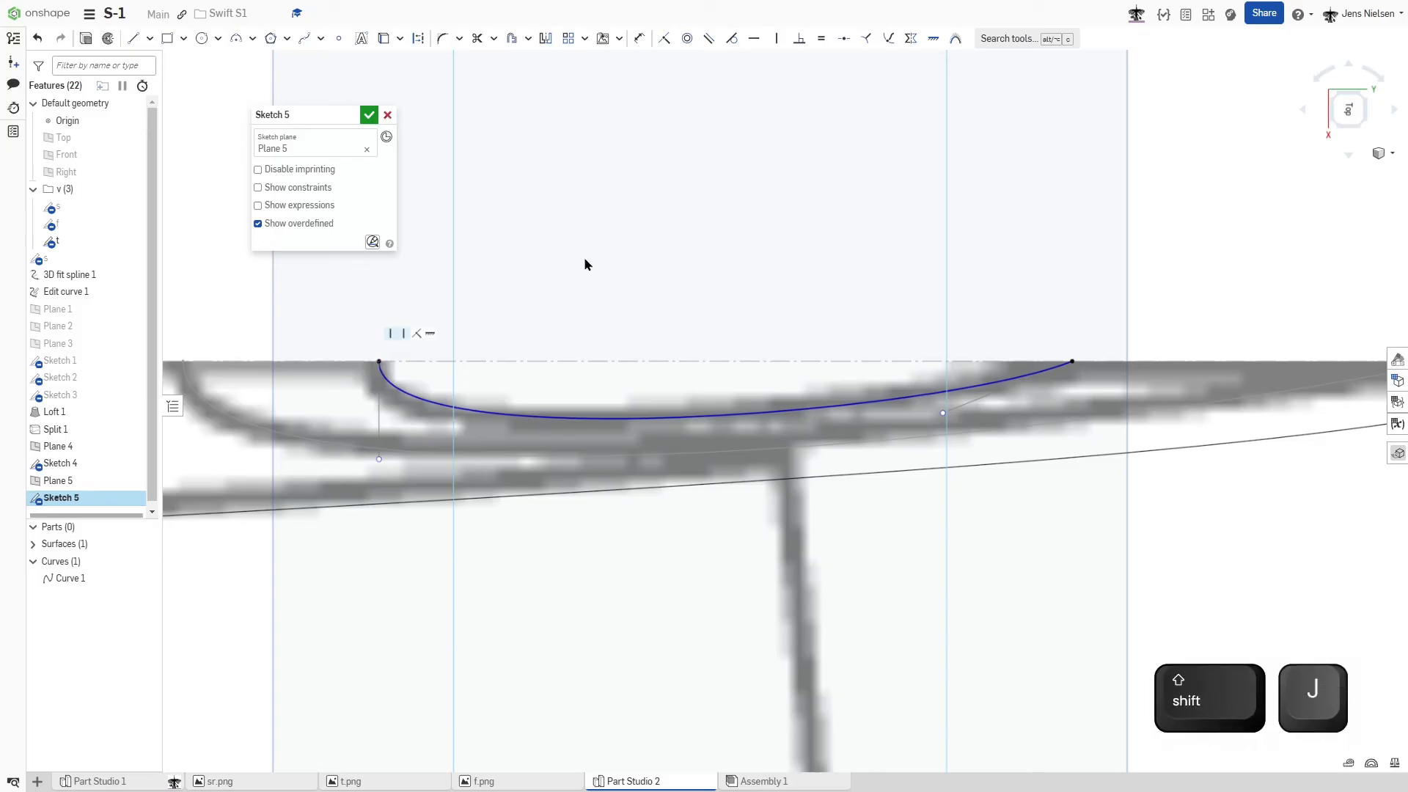
pyautogui.click(371, 115)
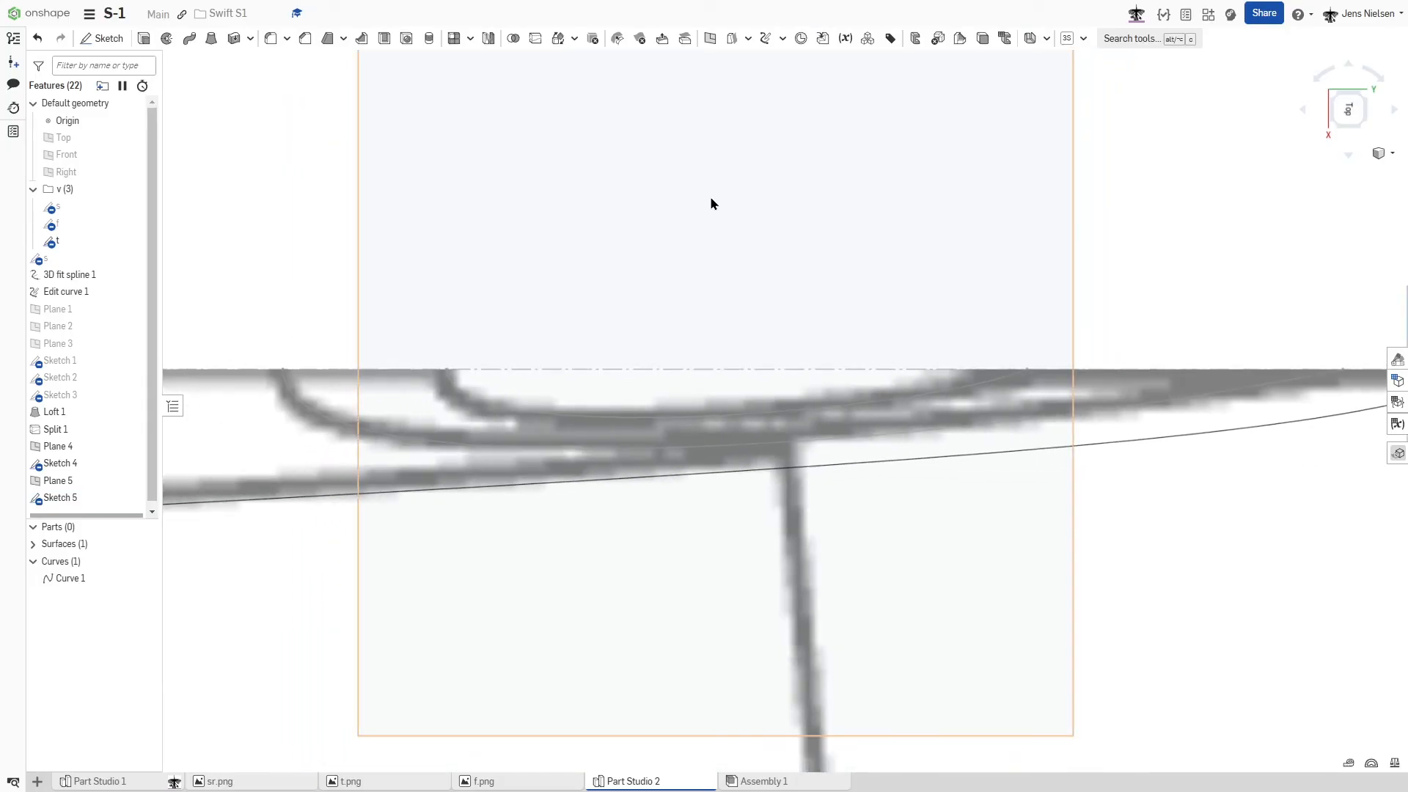
# - Hide the construction planes and show the fuselage surface together with the fin's root and tip curves
pyautogui.hotkey('shift', '7')
pyautogui.press('p')
pyautogui.scroll(5, 912, 209)
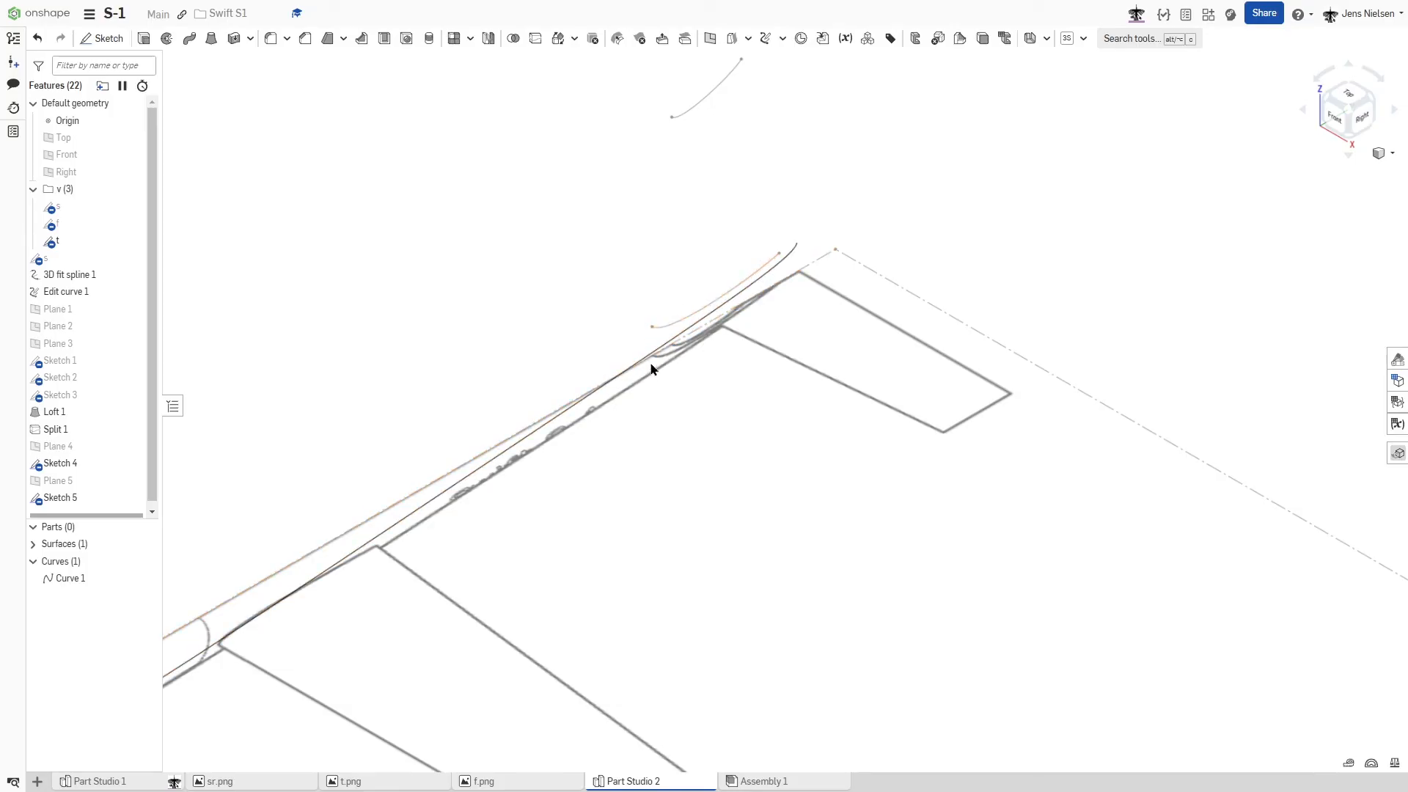
pyautogui.click(145, 544)
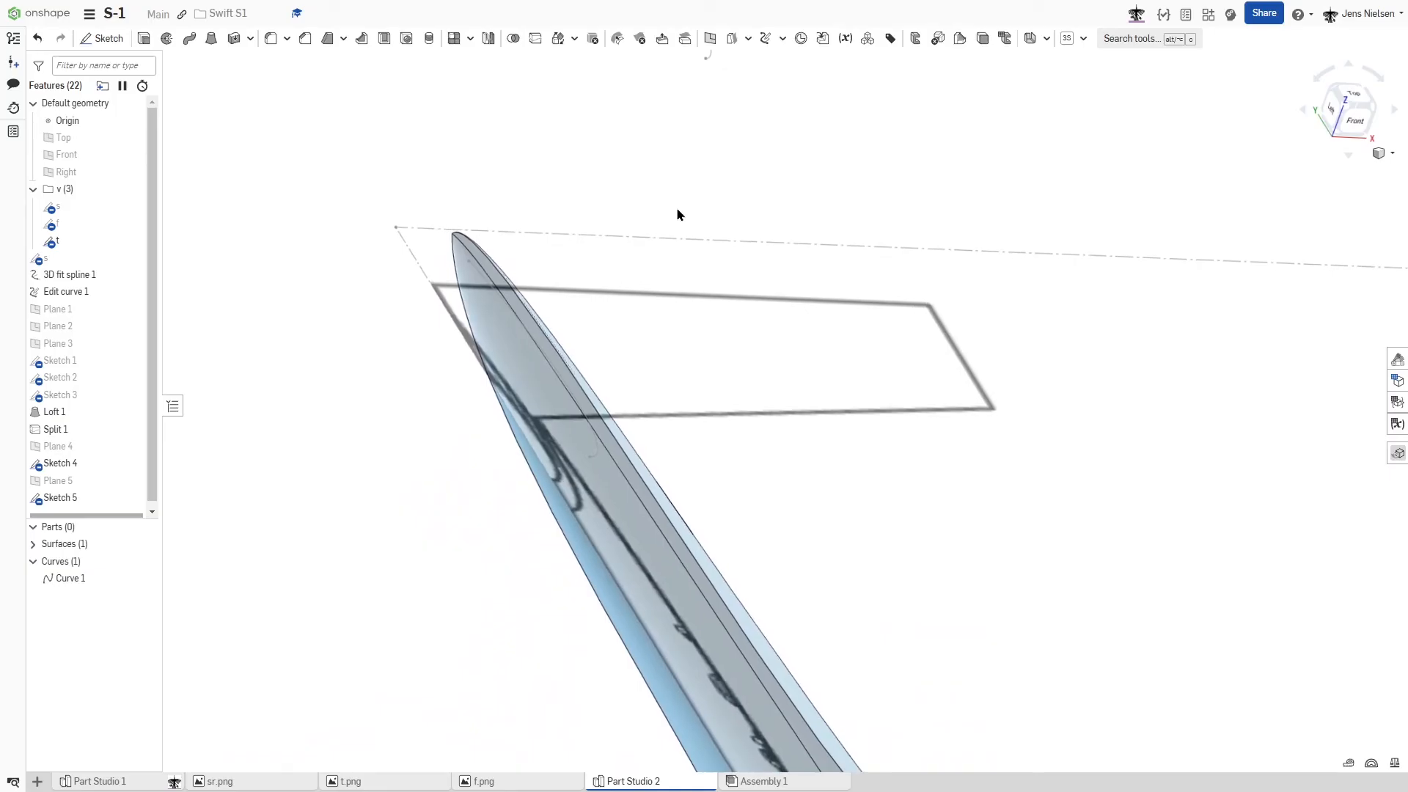
# - Split the lofted fuselage's rear face with the fin's root curve, projected along its sketch plane direction
pyautogui.click(535, 42)
pyautogui.click(359, 133)
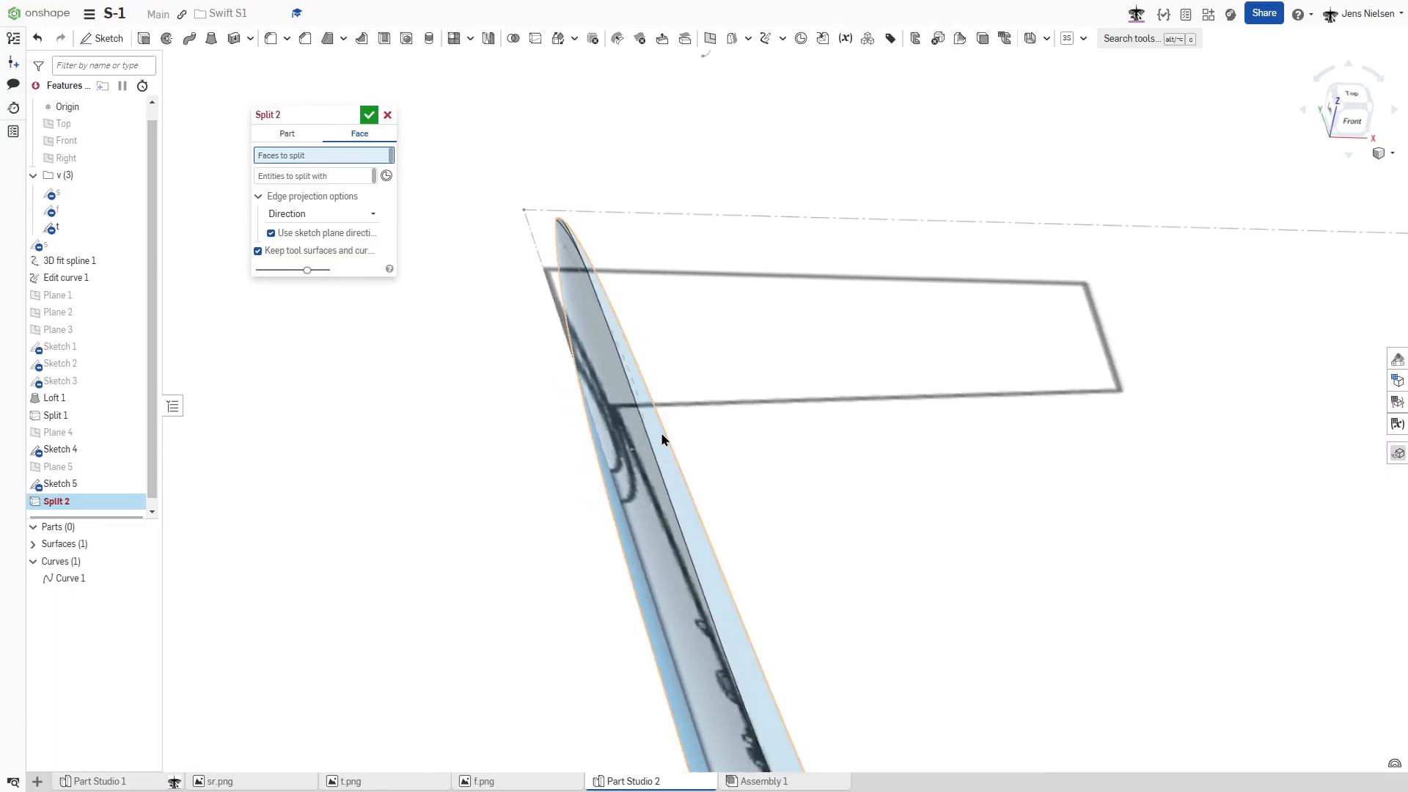
pyautogui.click(659, 441)
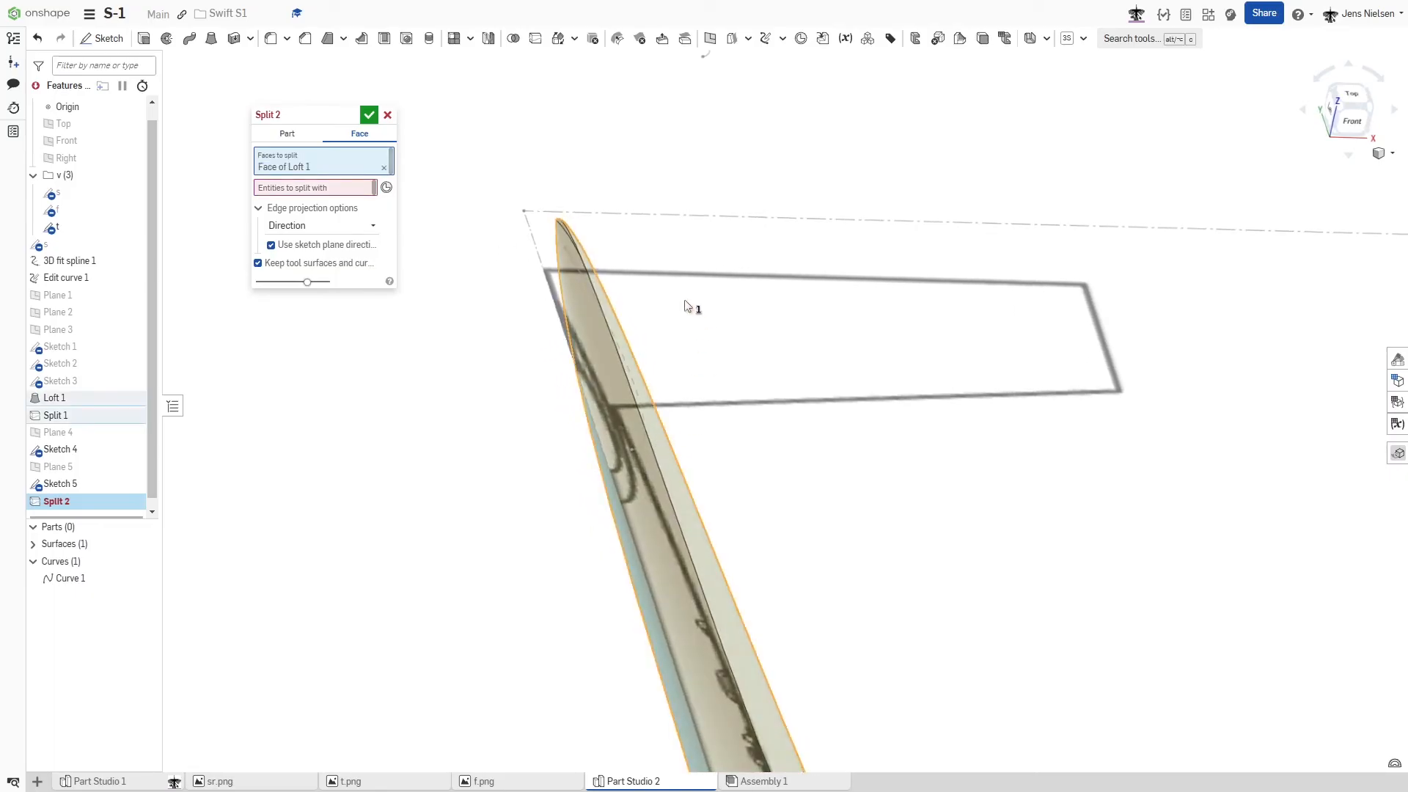
pyautogui.click(363, 189)
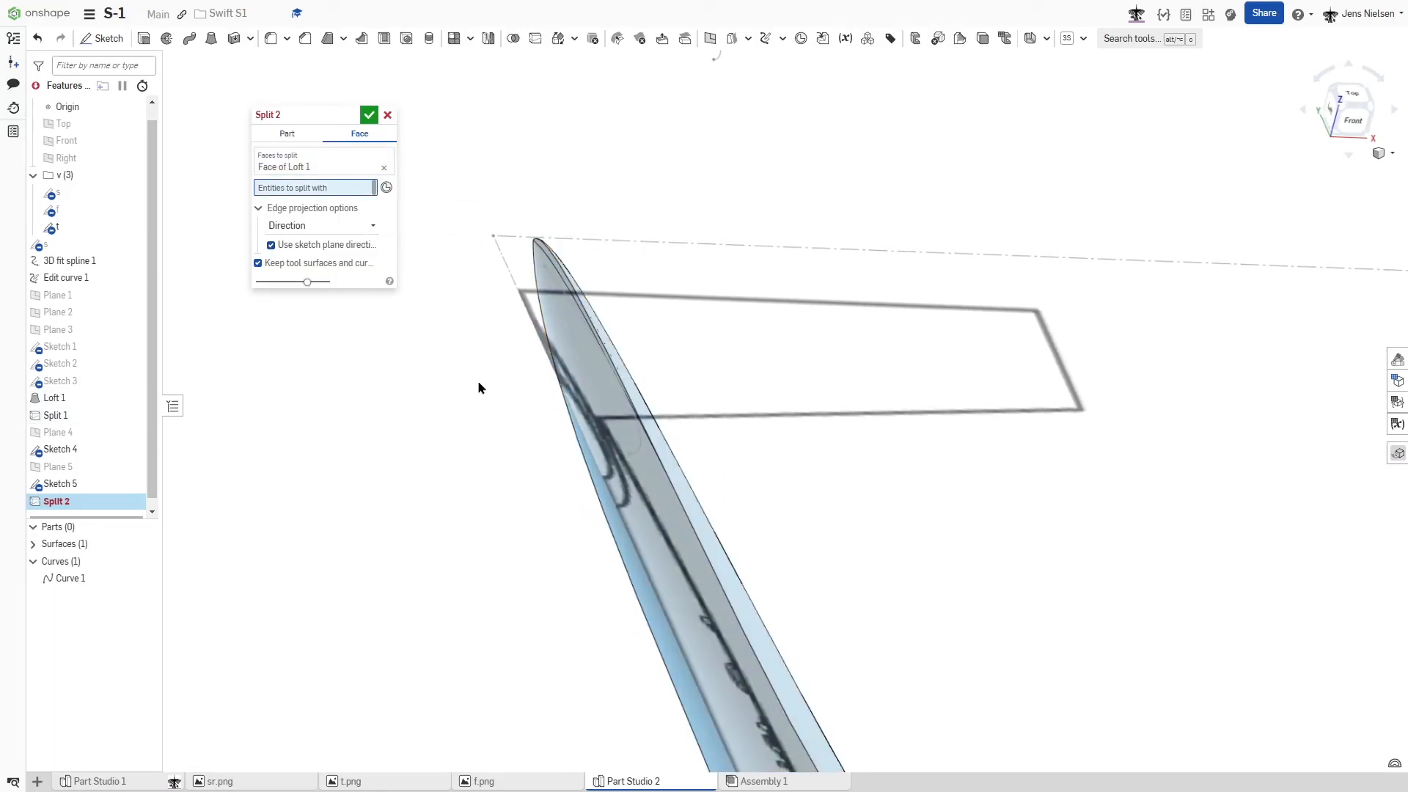
pyautogui.click(635, 450)
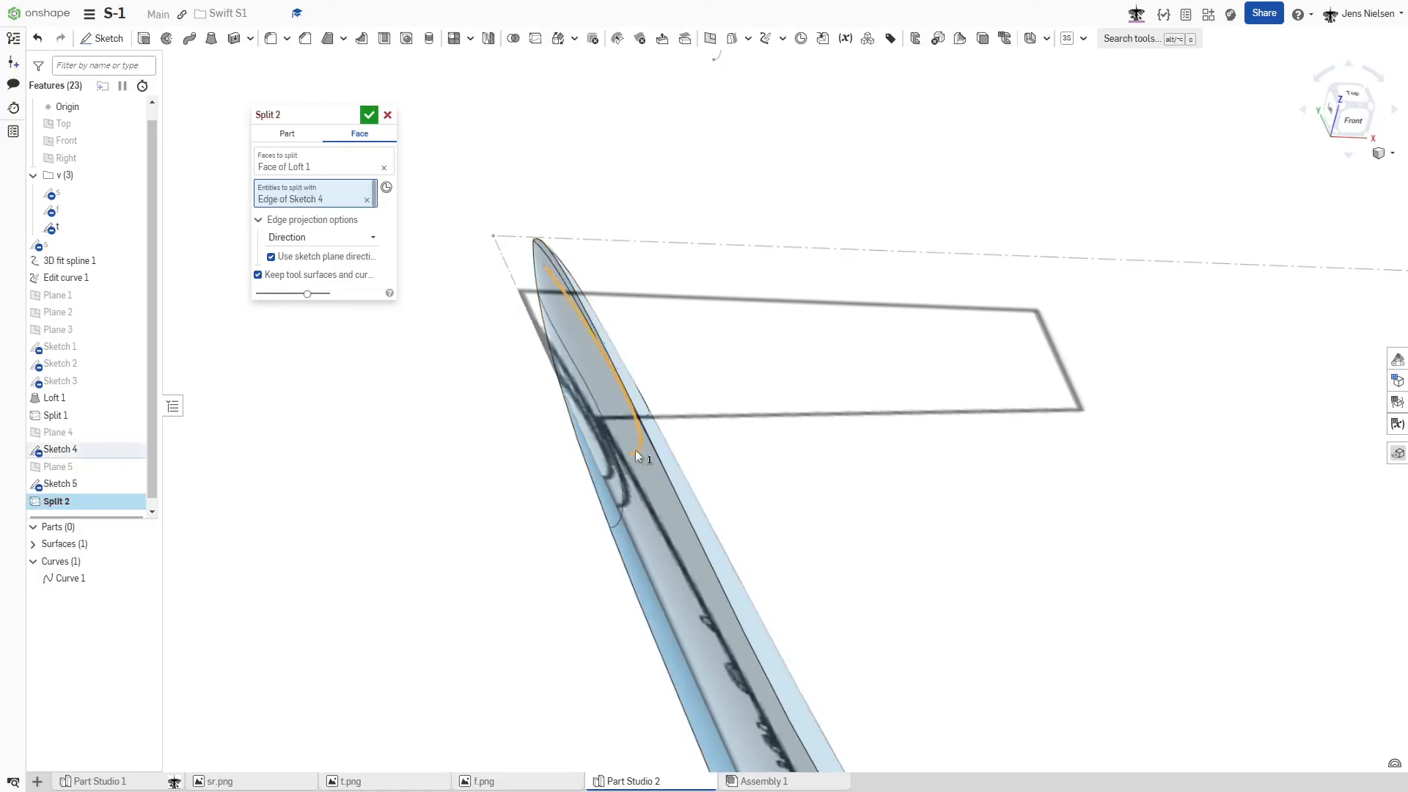
pyautogui.moveTo(417, 393); pyautogui.dragTo(449, 362, button='right')
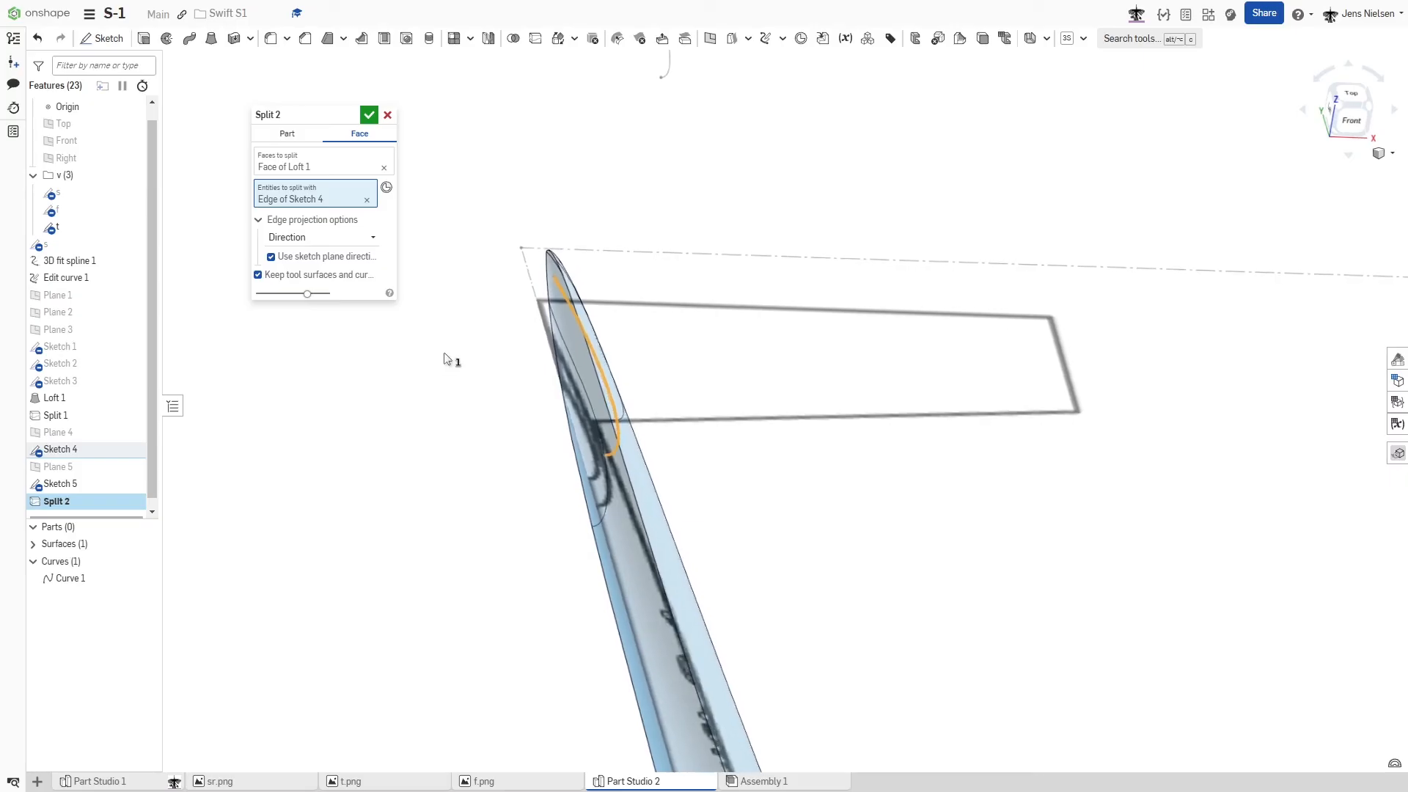
pyautogui.click(369, 117)
pyautogui.moveTo(709, 165); pyautogui.dragTo(765, 301, button='right')
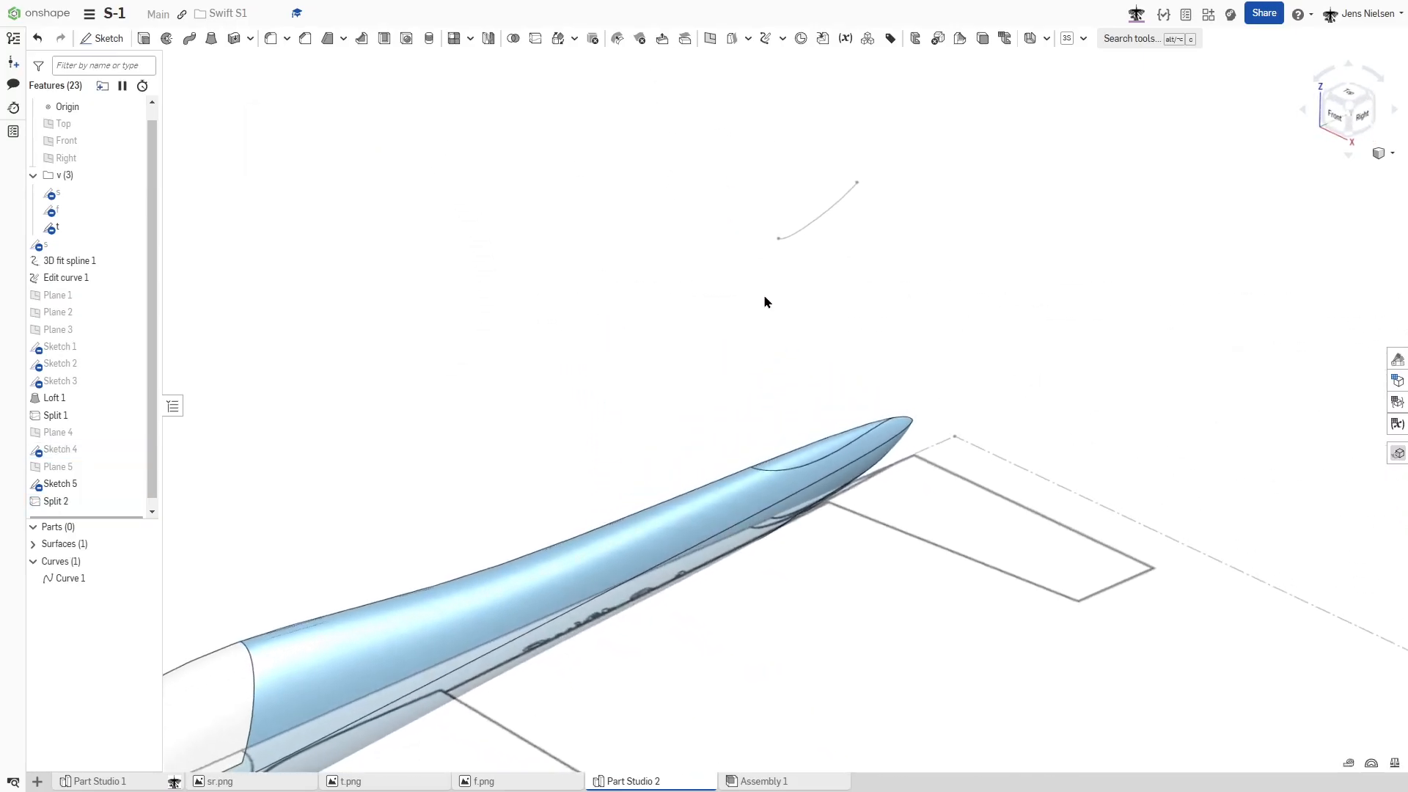
# - Loft a new surface between the fin root edge on the fuselage and the fin's tip curve
pyautogui.click(211, 38)
pyautogui.scroll(5, 790, 420)
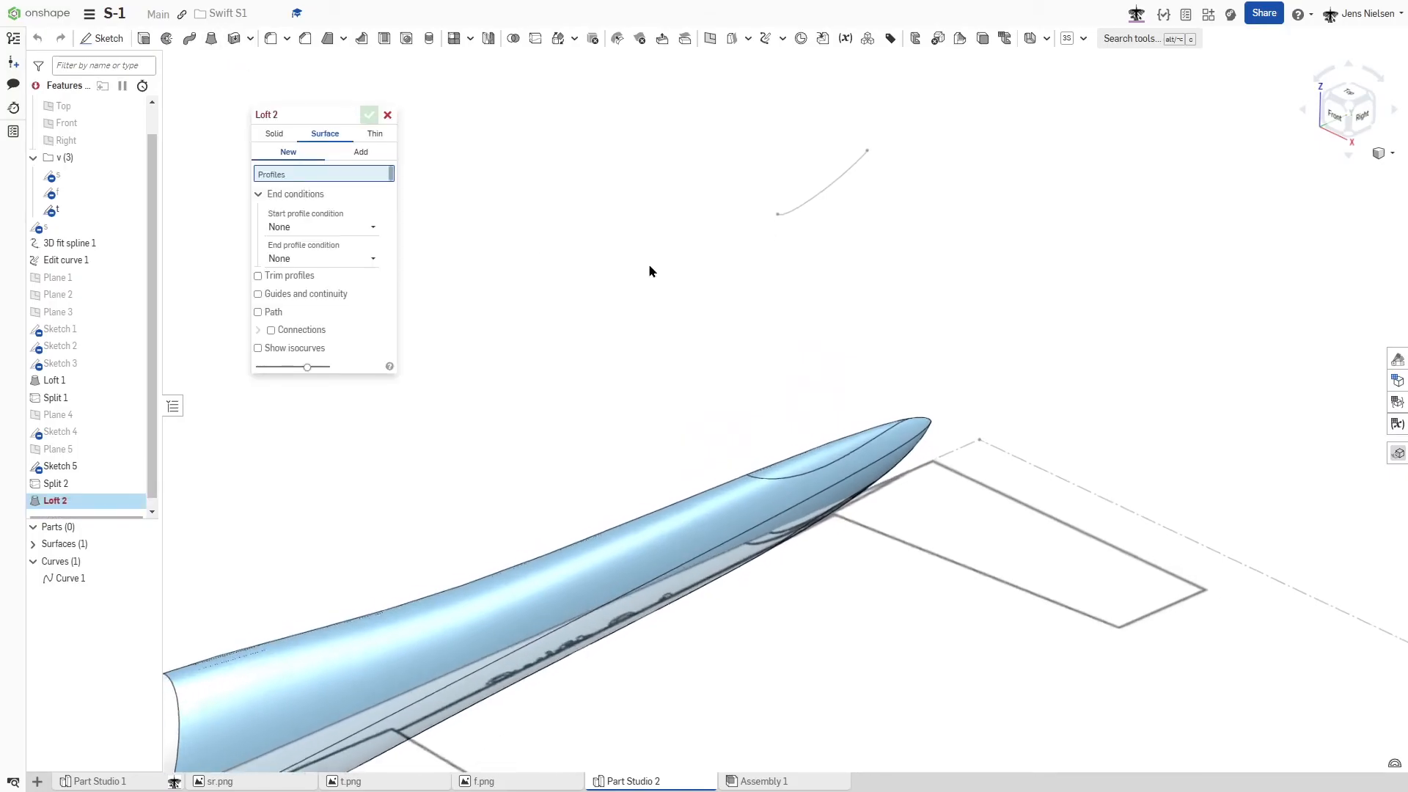
pyautogui.click(821, 478)
pyautogui.moveTo(849, 114); pyautogui.dragTo(832, 217, button='middle')
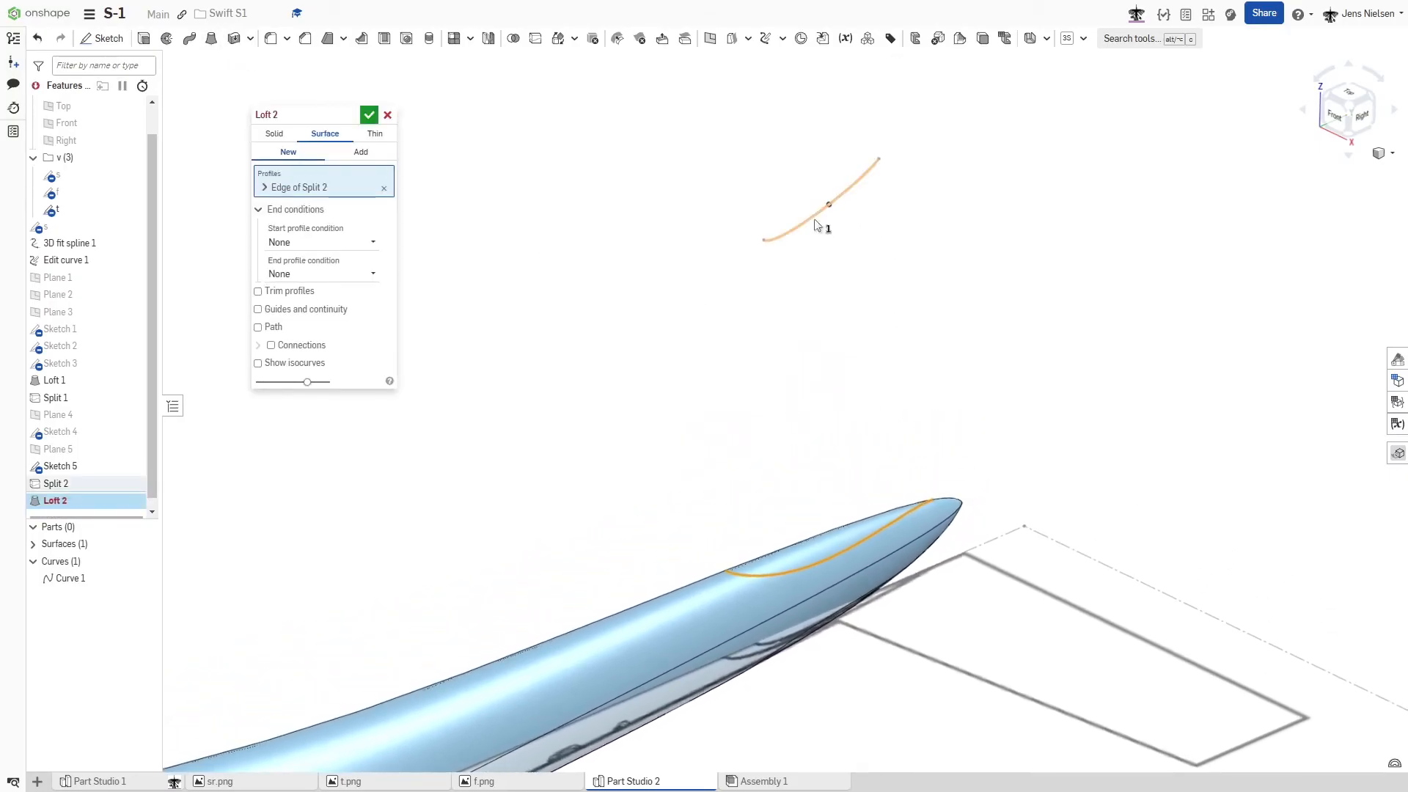
pyautogui.click(814, 220)
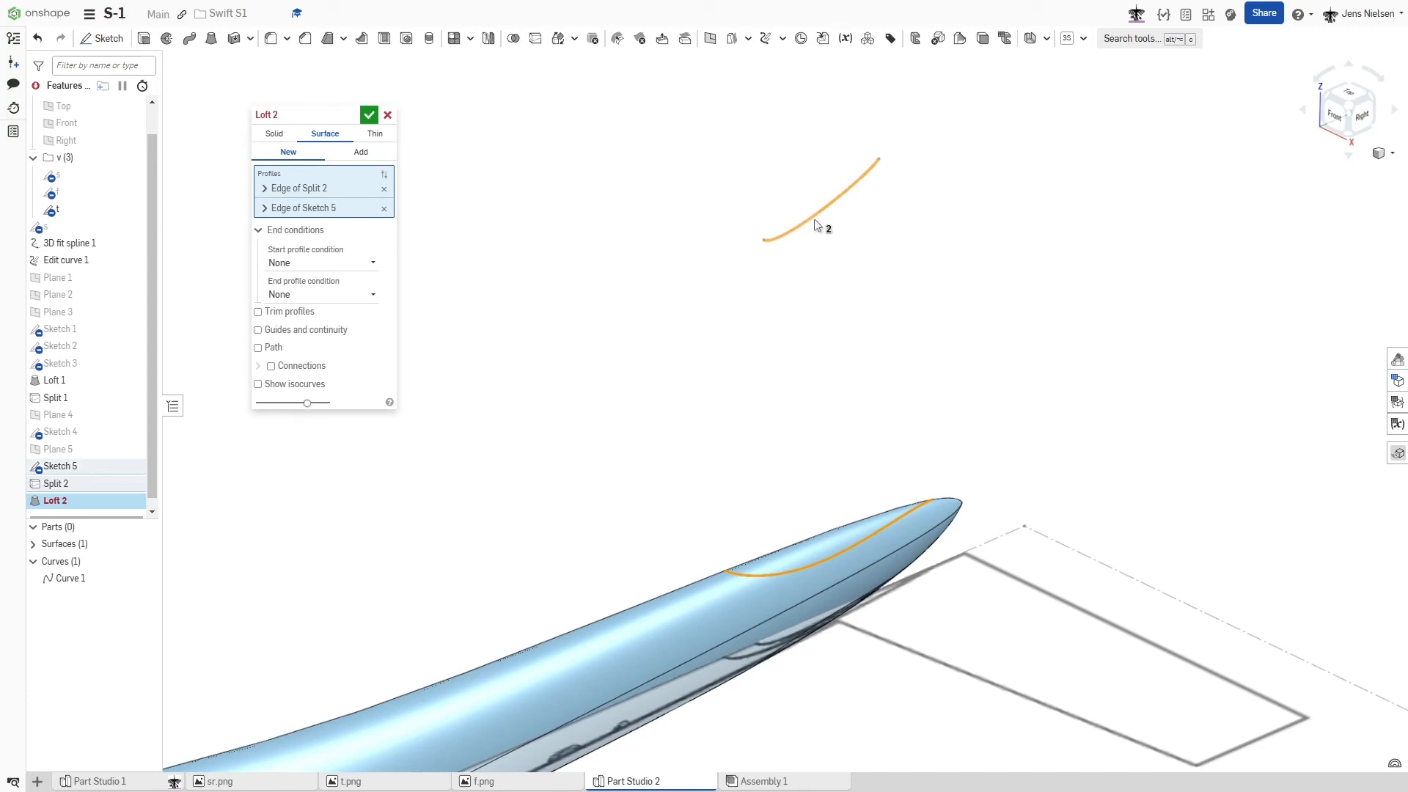
pyautogui.click(369, 117)
# - Delete the fuselage face enclosed by the fin's root, using the Leave open option
pyautogui.hotkey('shift', '1')
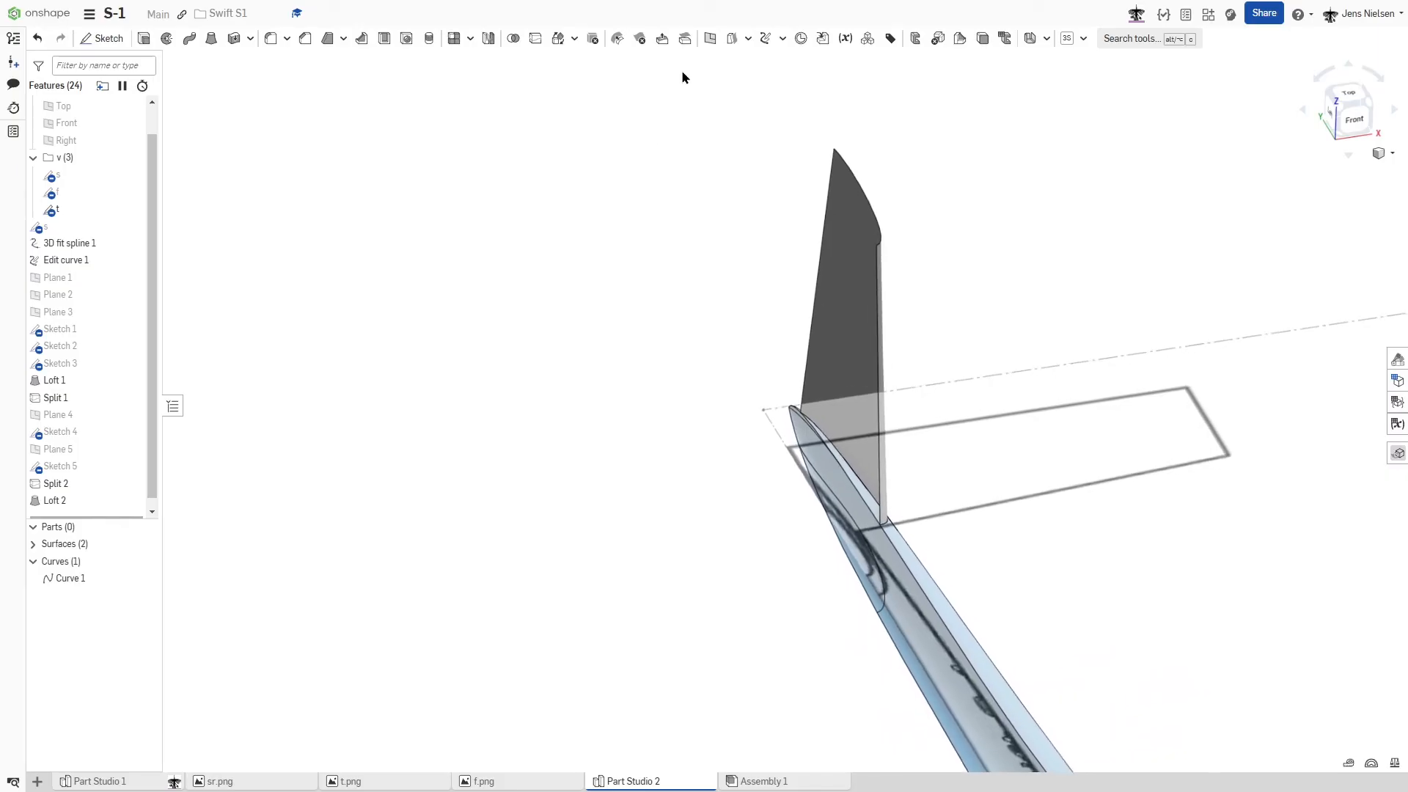
pyautogui.click(641, 48)
pyautogui.scroll(5, 835, 538)
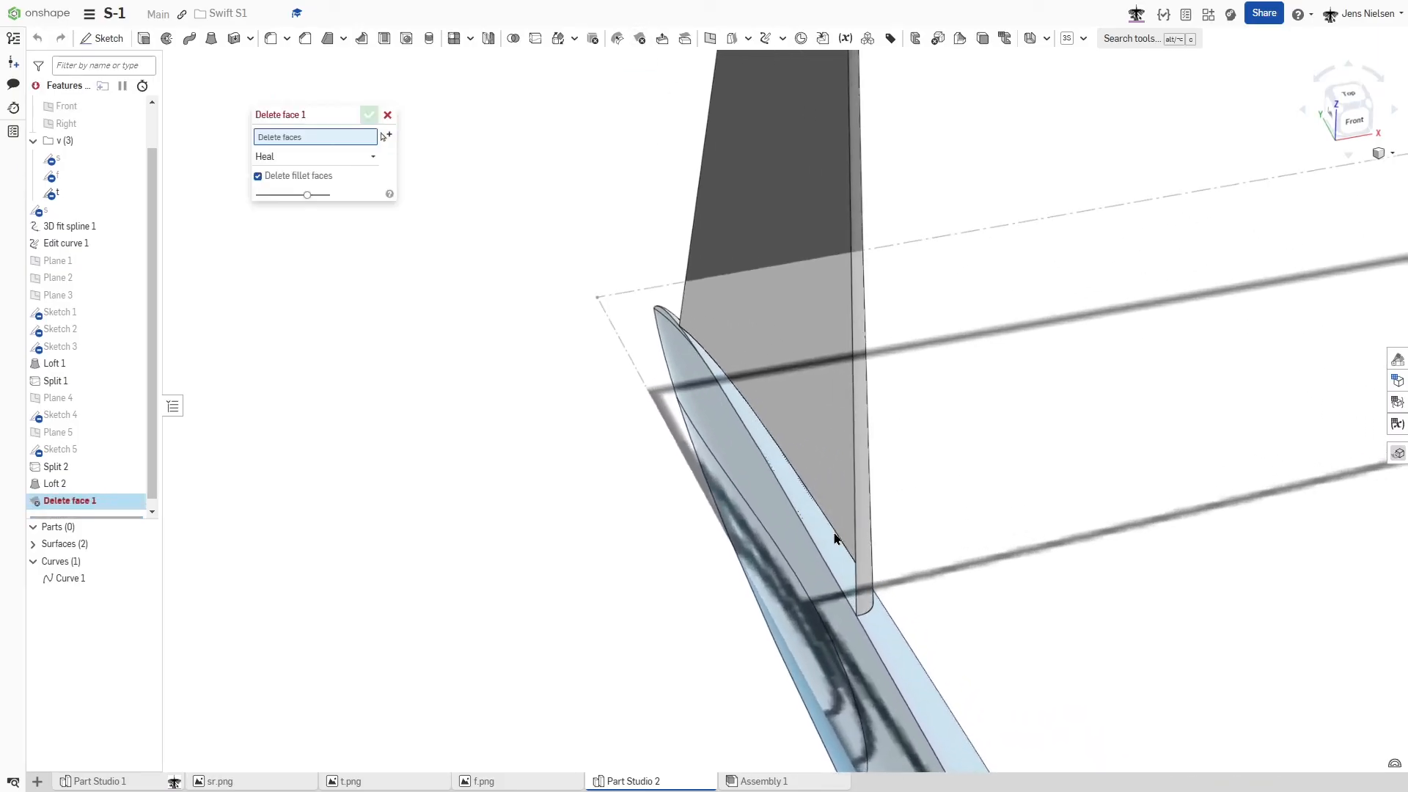
pyautogui.click(822, 539)
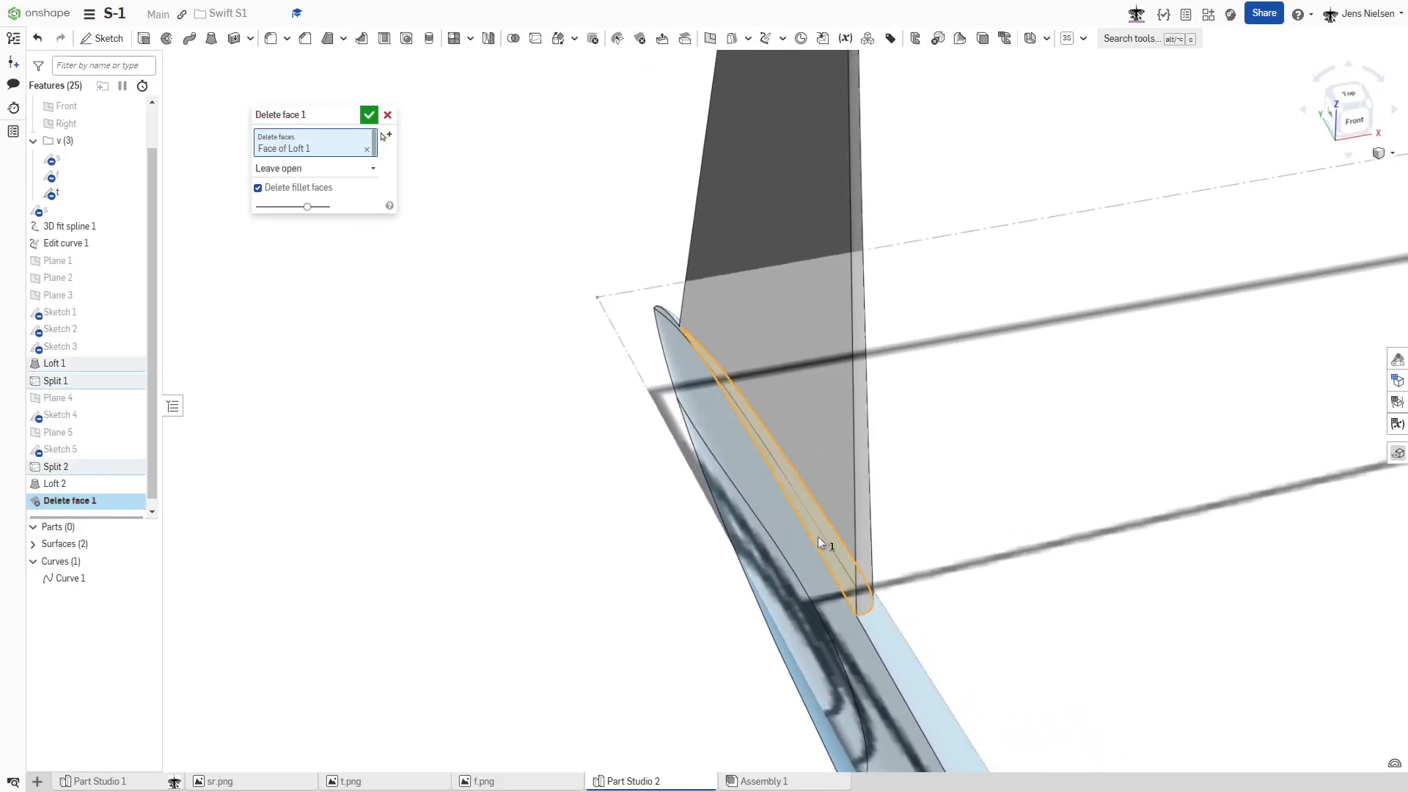
pyautogui.click(369, 117)
# - Join the fuselage surface and the lofted fin surface with a Boolean union
pyautogui.scroll(-5, 566, 228)
pyautogui.moveTo(566, 227); pyautogui.dragTo(910, 274, button='right')
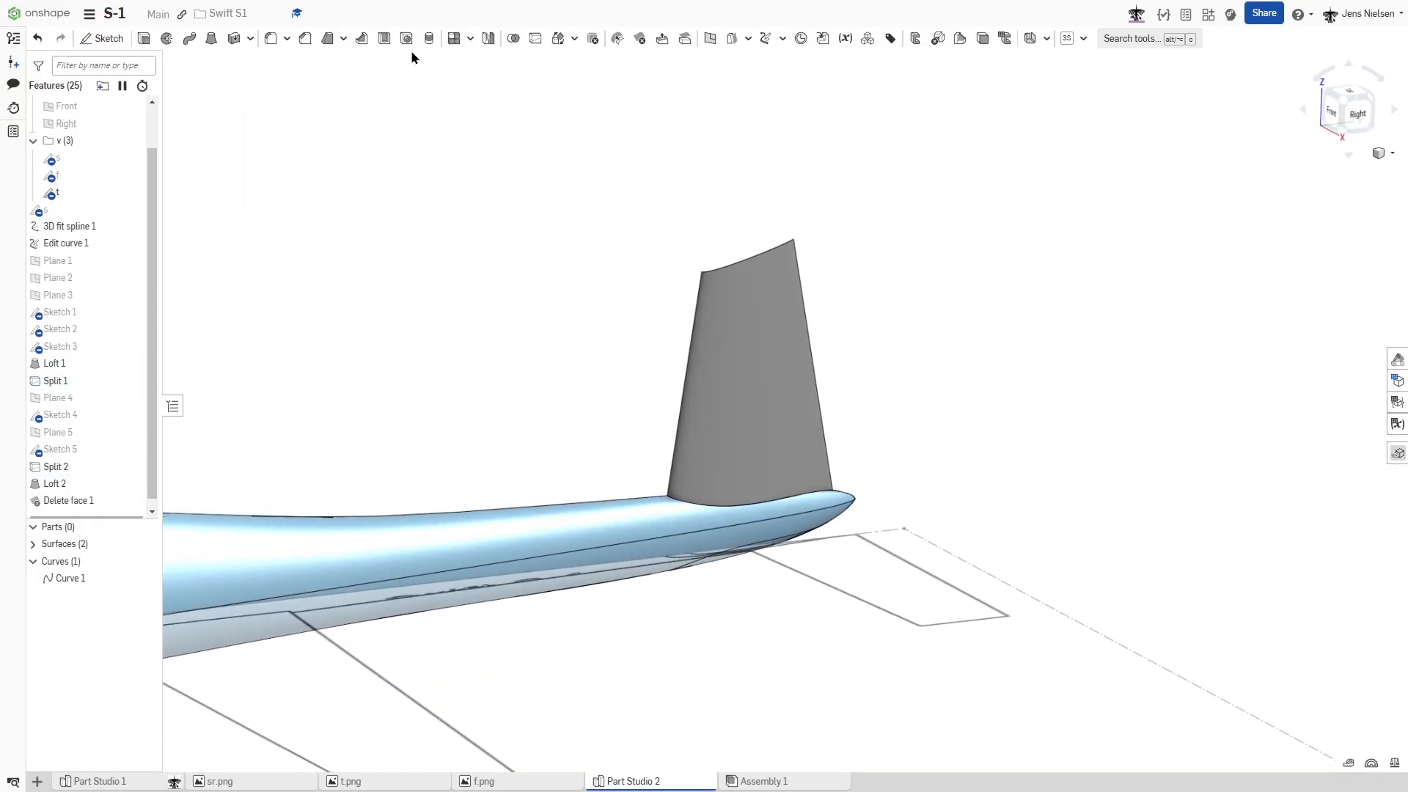
pyautogui.click(513, 40)
pyautogui.click(717, 380)
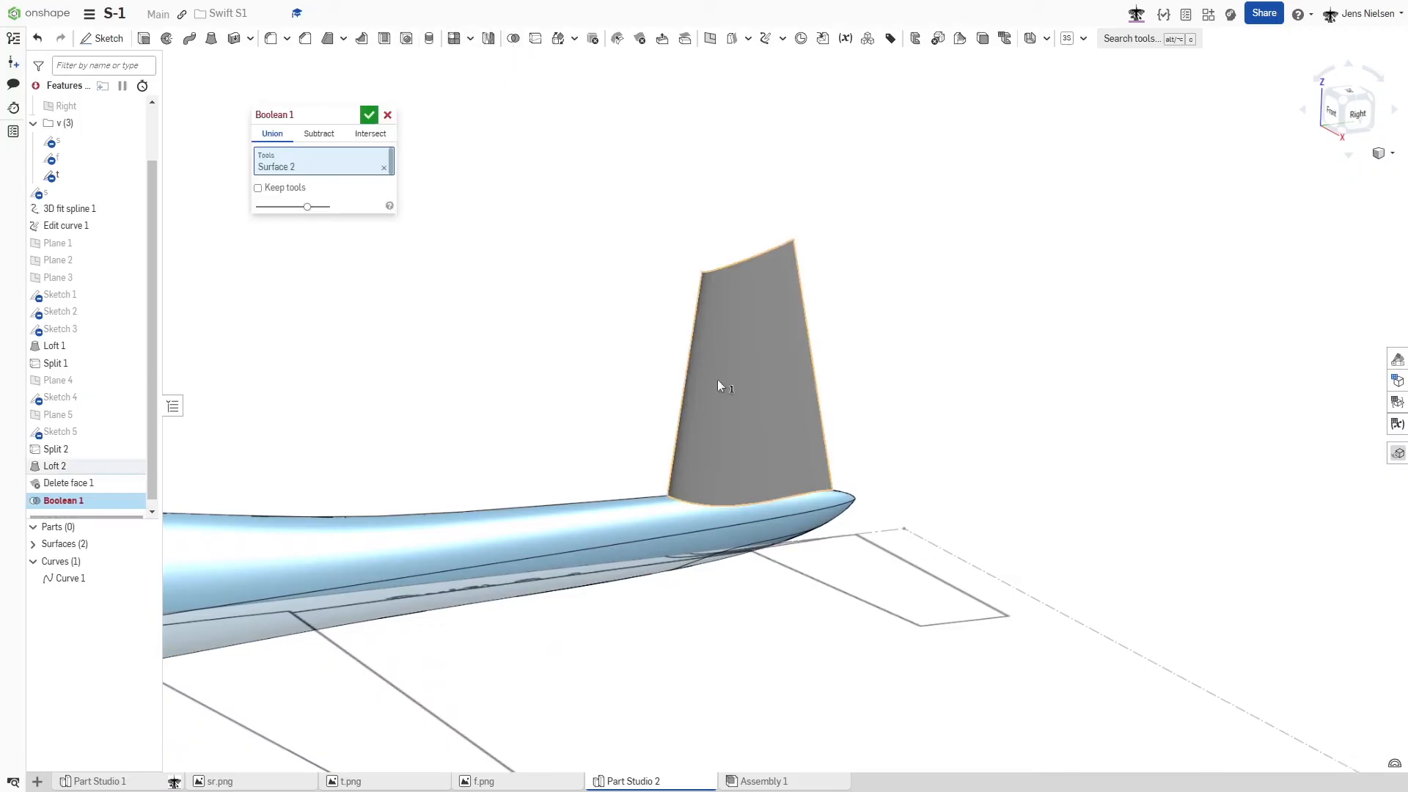
pyautogui.click(381, 173)
pyautogui.click(593, 521)
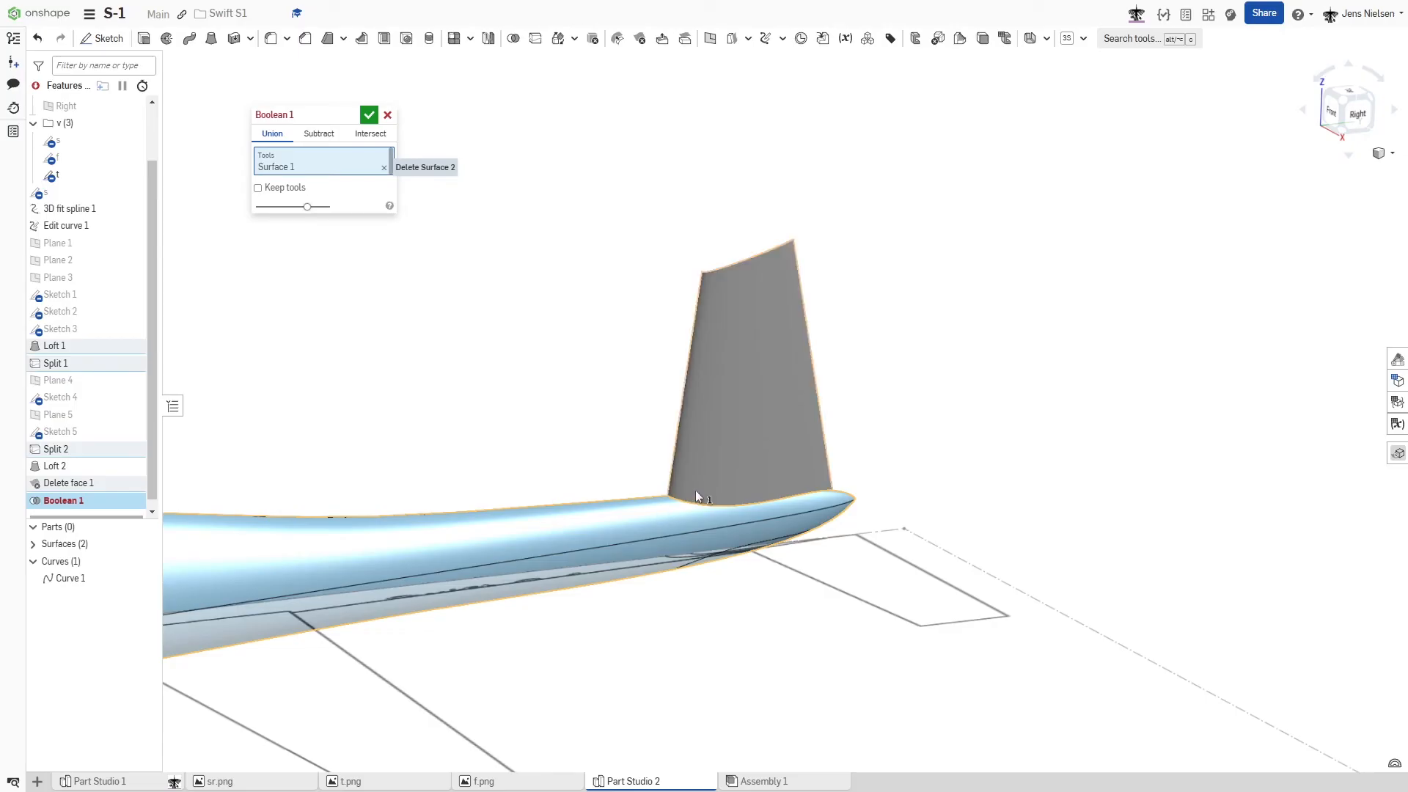
pyautogui.click(695, 489)
pyautogui.click(369, 115)
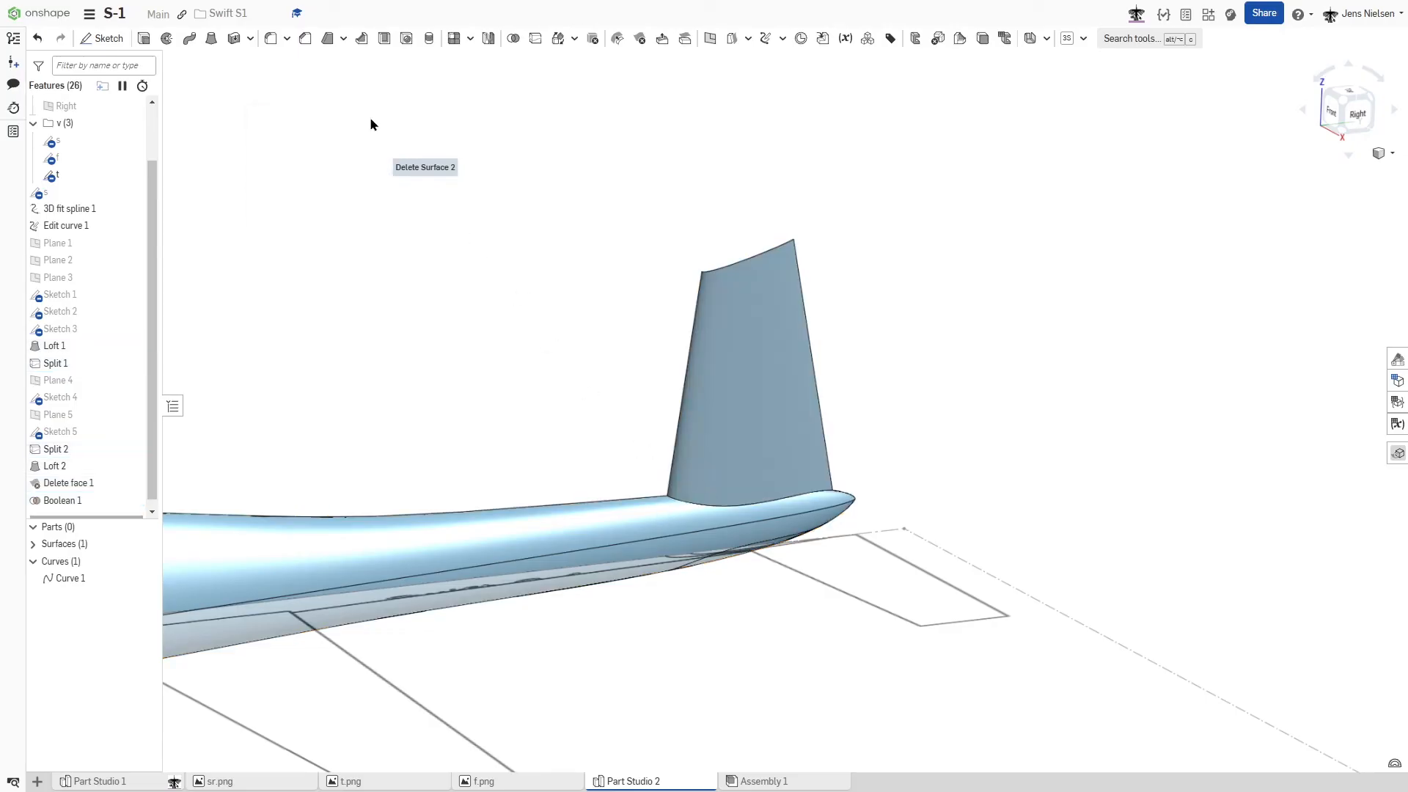
# - Sketch on the Top plane, placing one point on the wing outline's tip edge and one on the tailplane outline's tip edge
pyautogui.scroll(-3, 1004, 258)
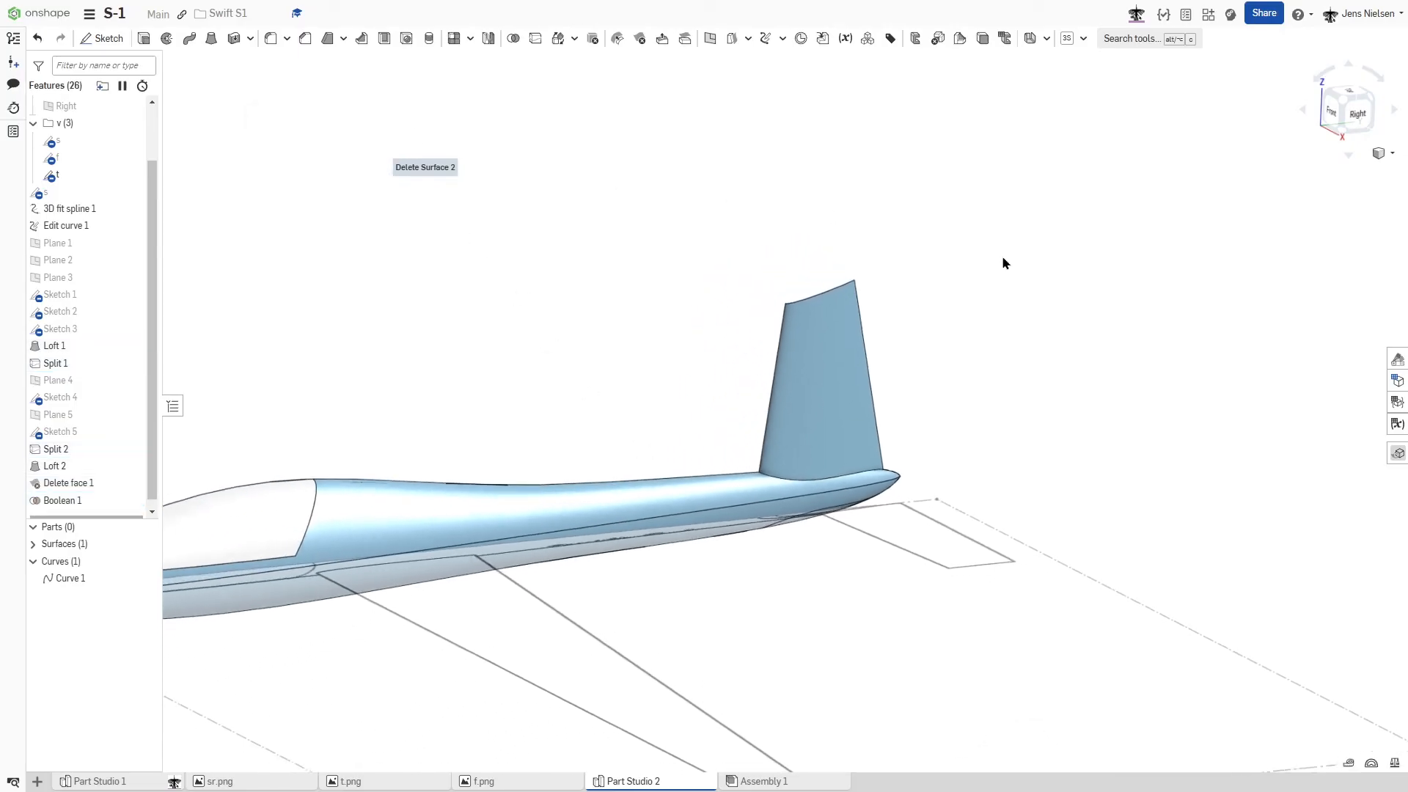
pyautogui.scroll(-3, 974, 423)
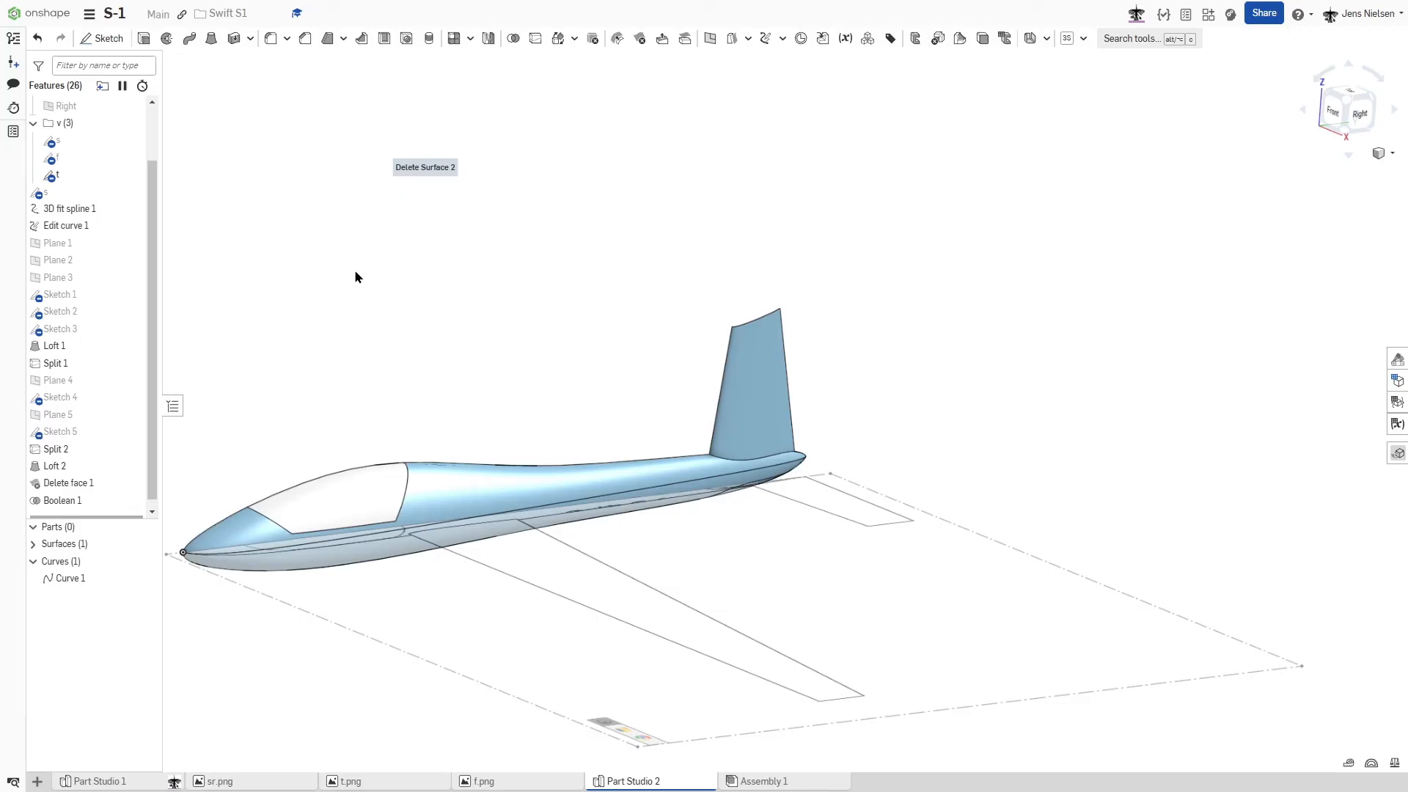
pyautogui.moveTo(151, 276); pyautogui.dragTo(155, 193)
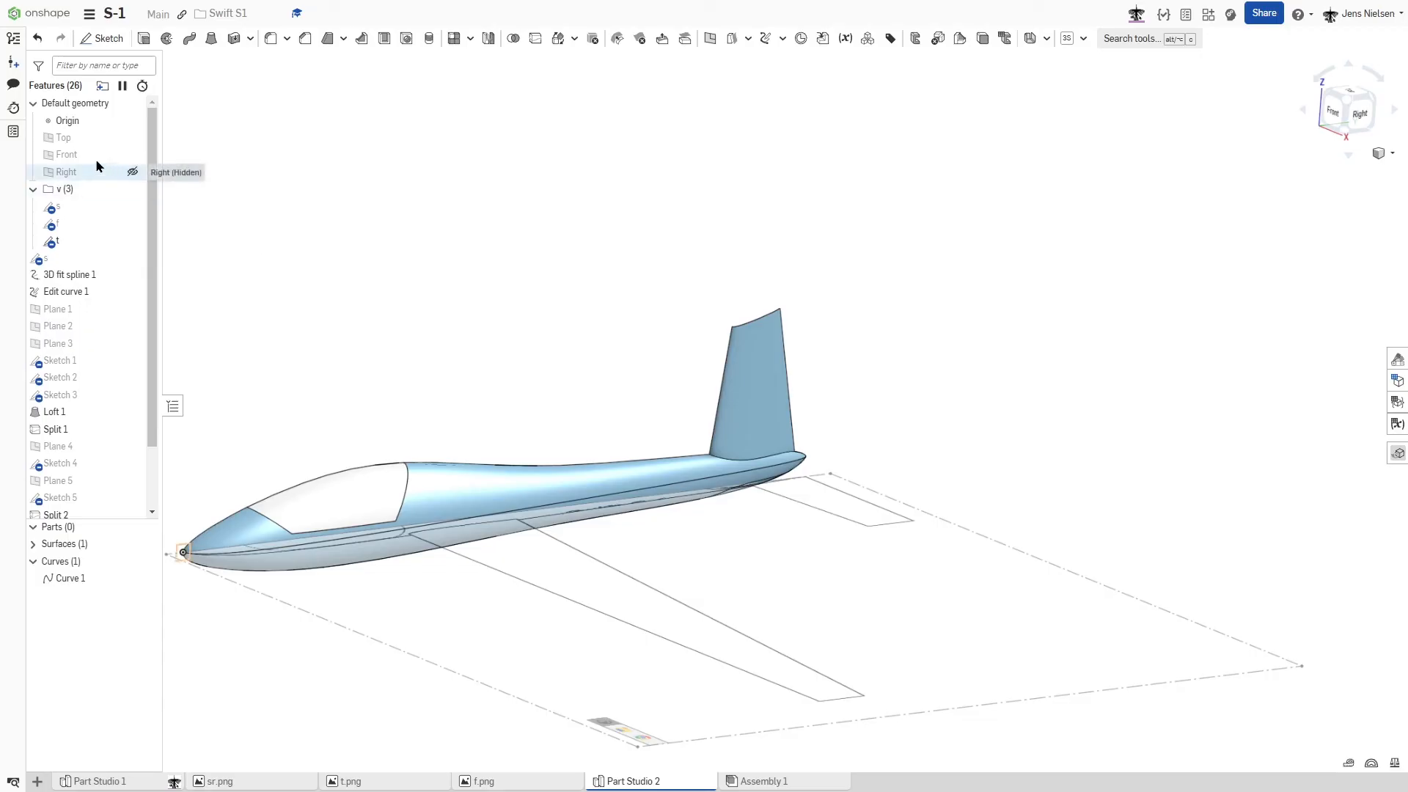
pyautogui.click(73, 136)
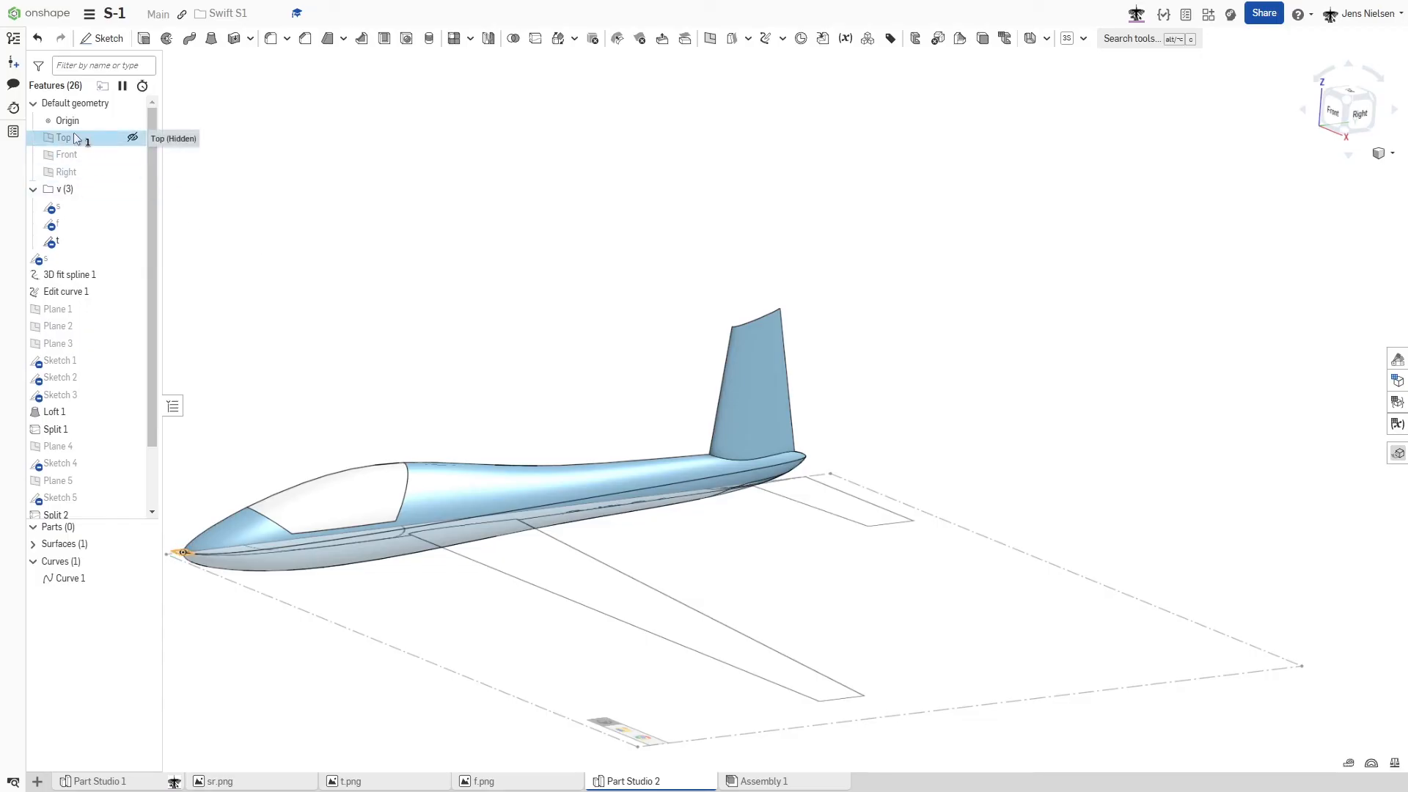
pyautogui.press('s')
pyautogui.click(94, 124)
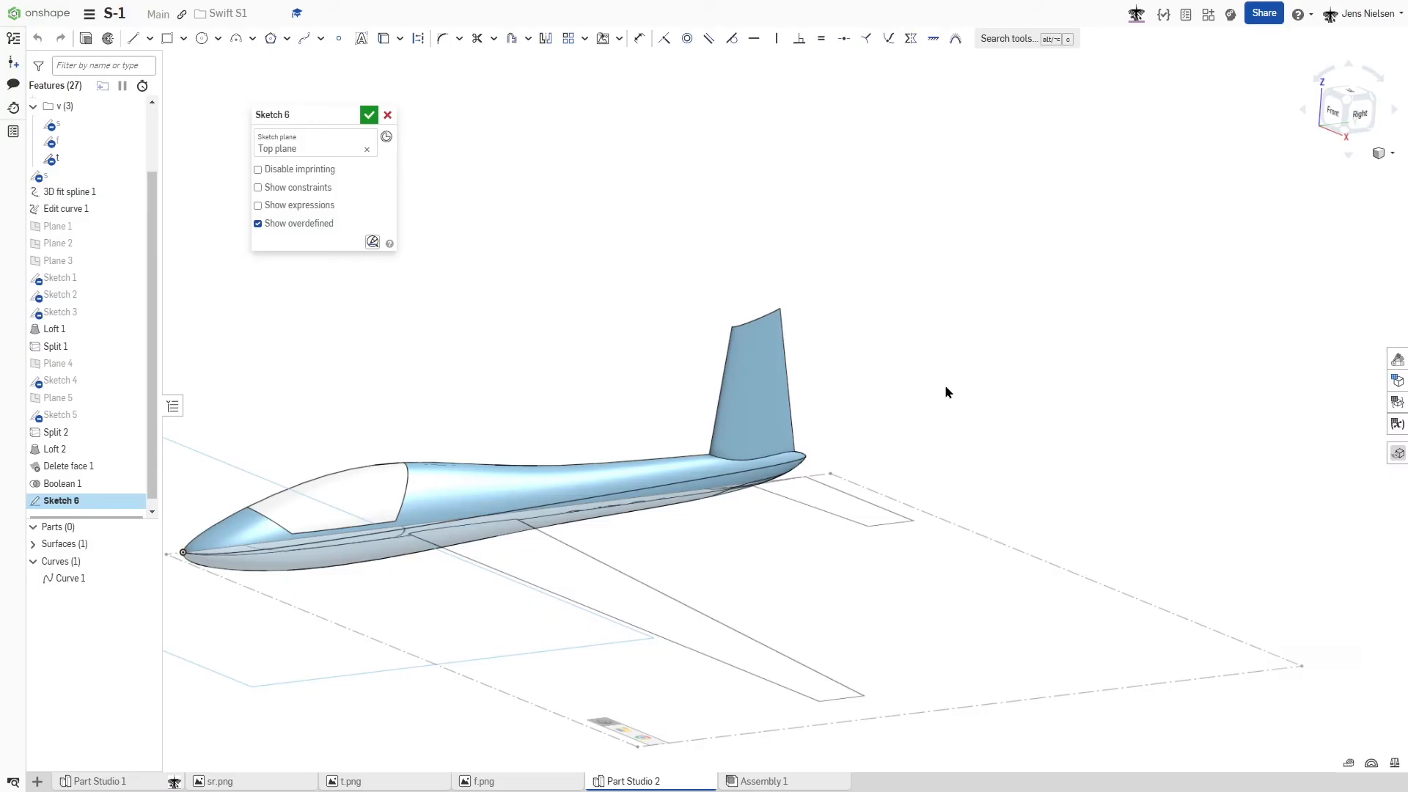
pyautogui.press('n')
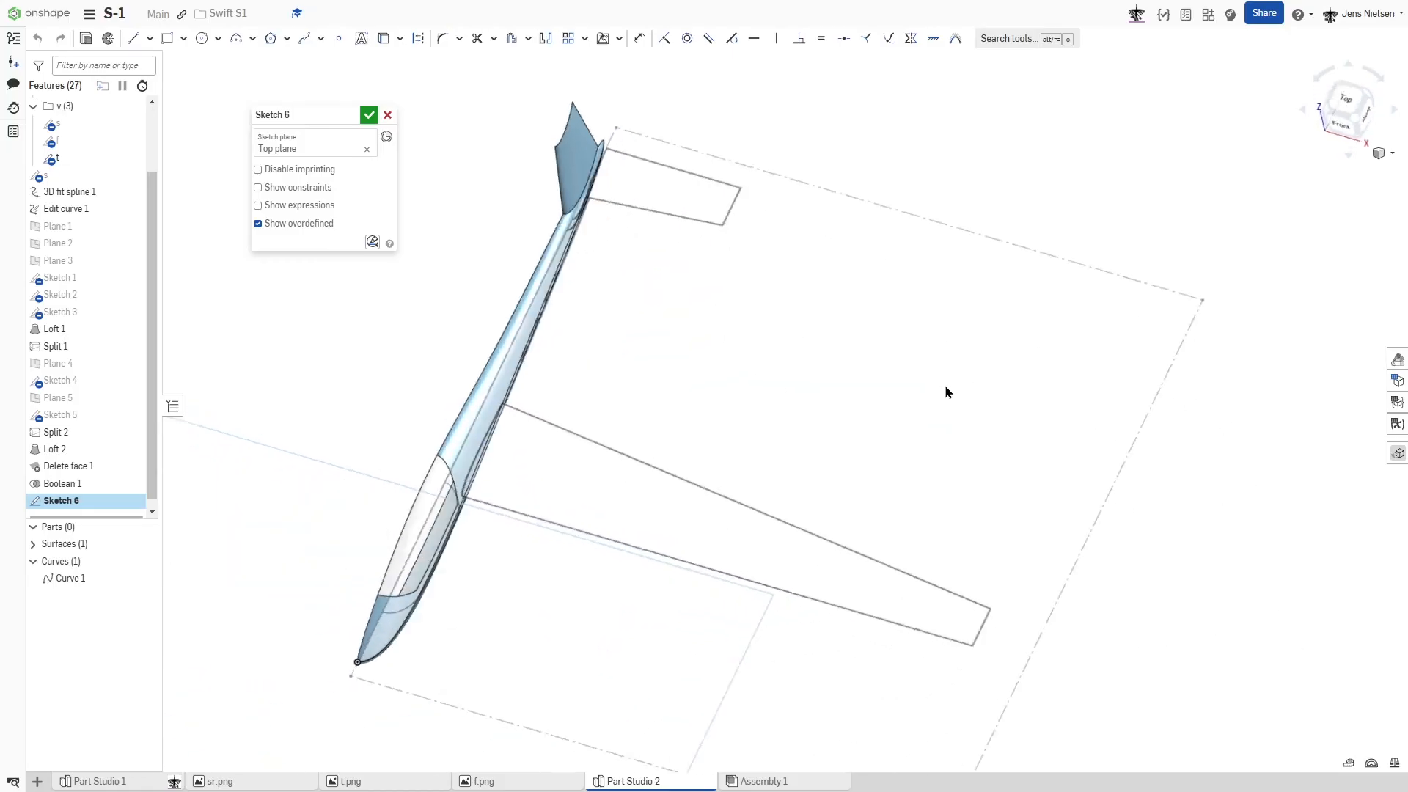
pyautogui.press('s')
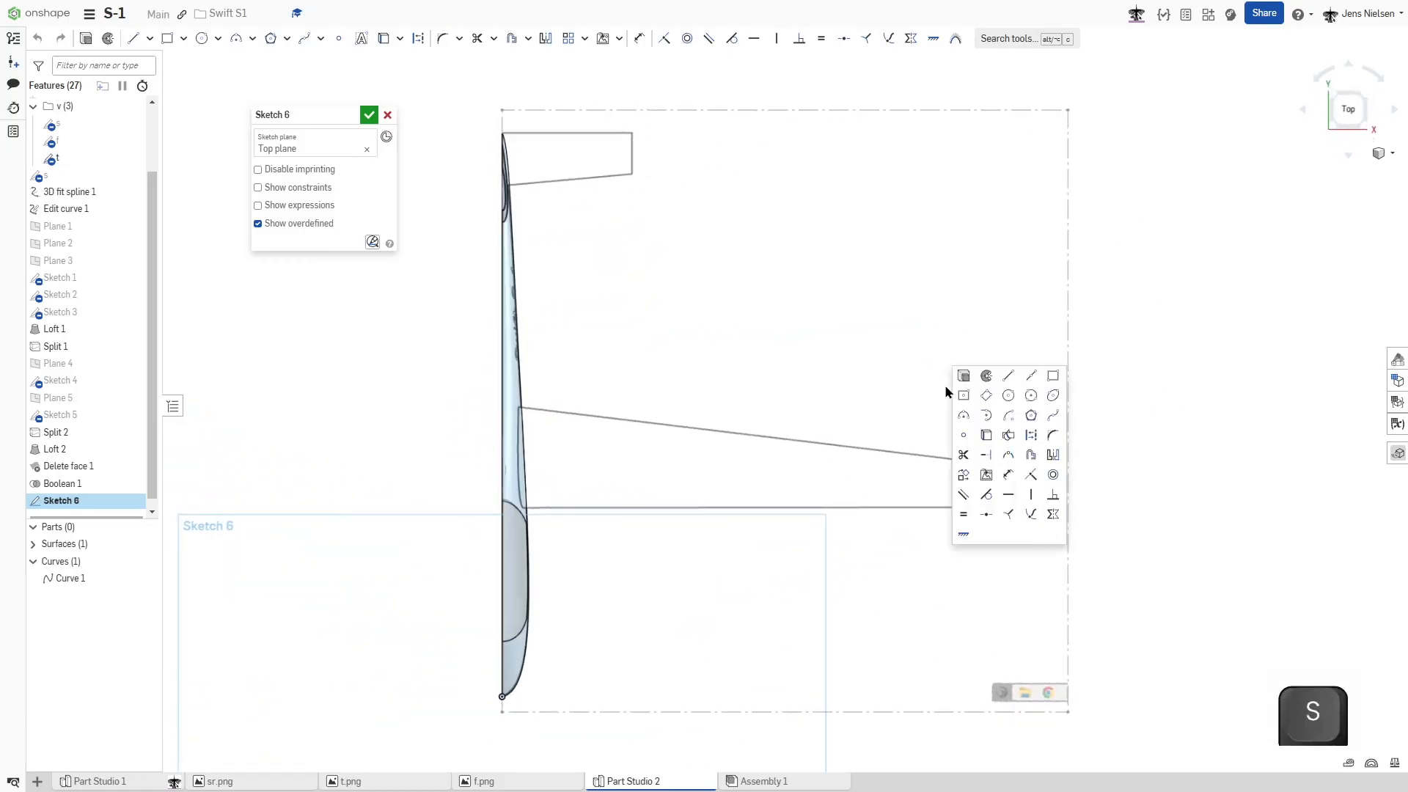
pyautogui.click(965, 434)
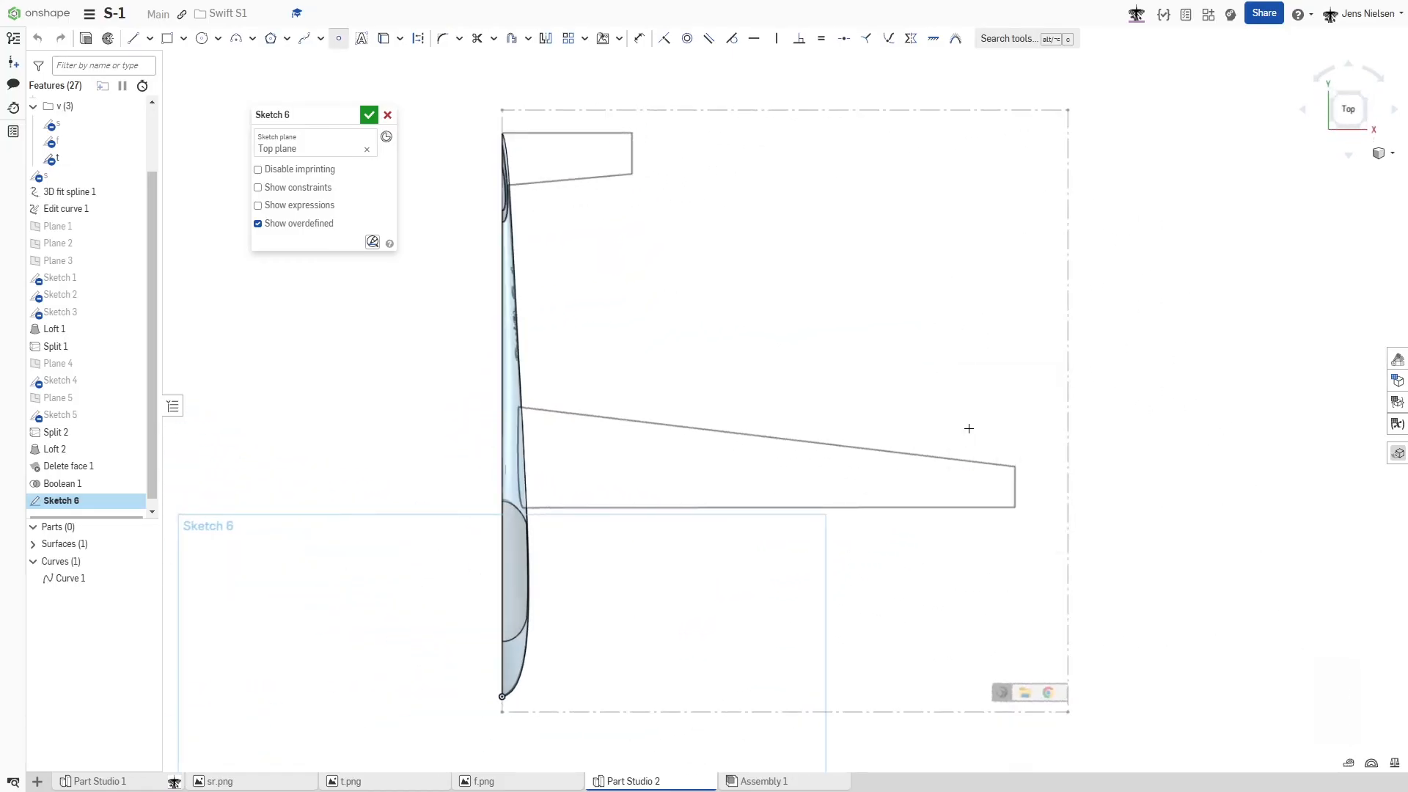
pyautogui.click(1015, 489)
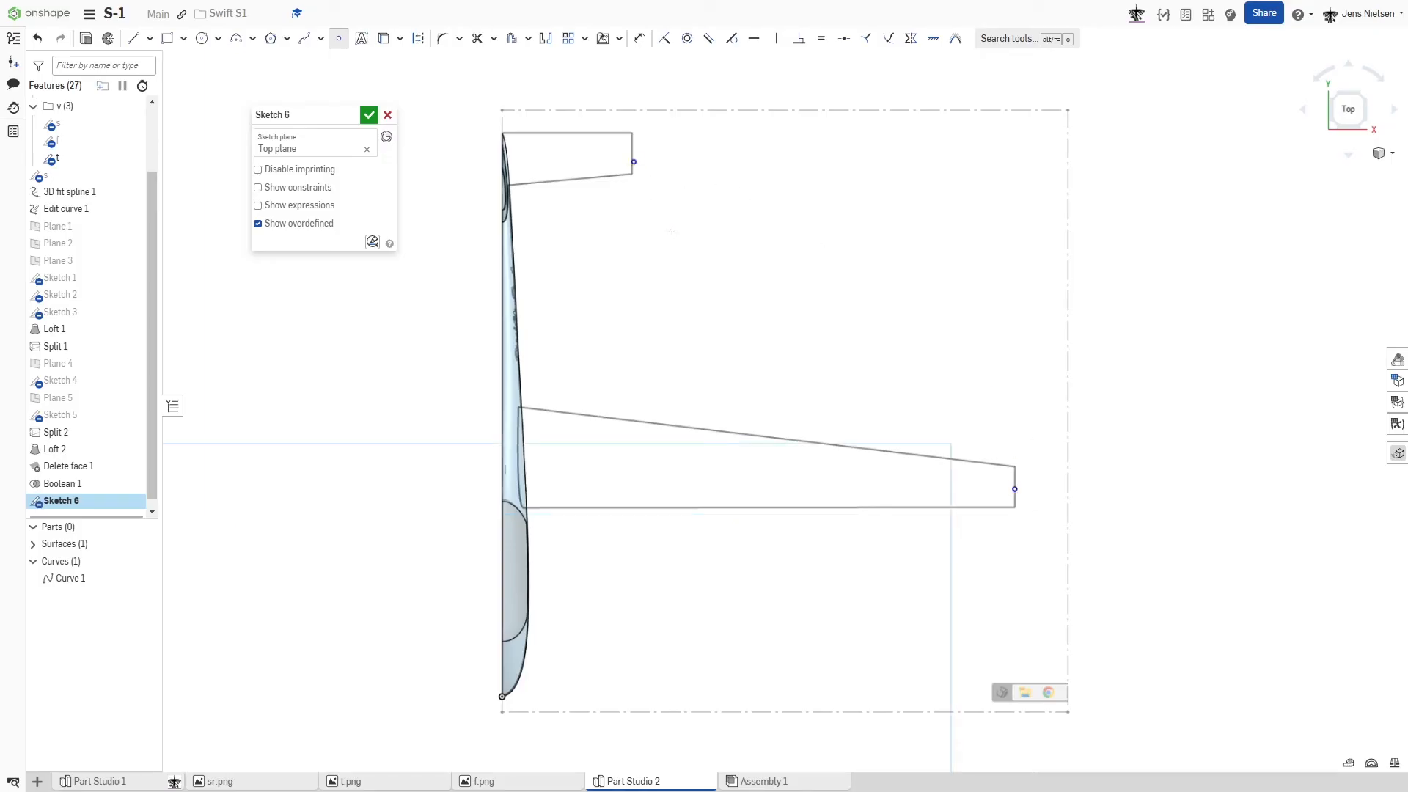
pyautogui.press('Escape')
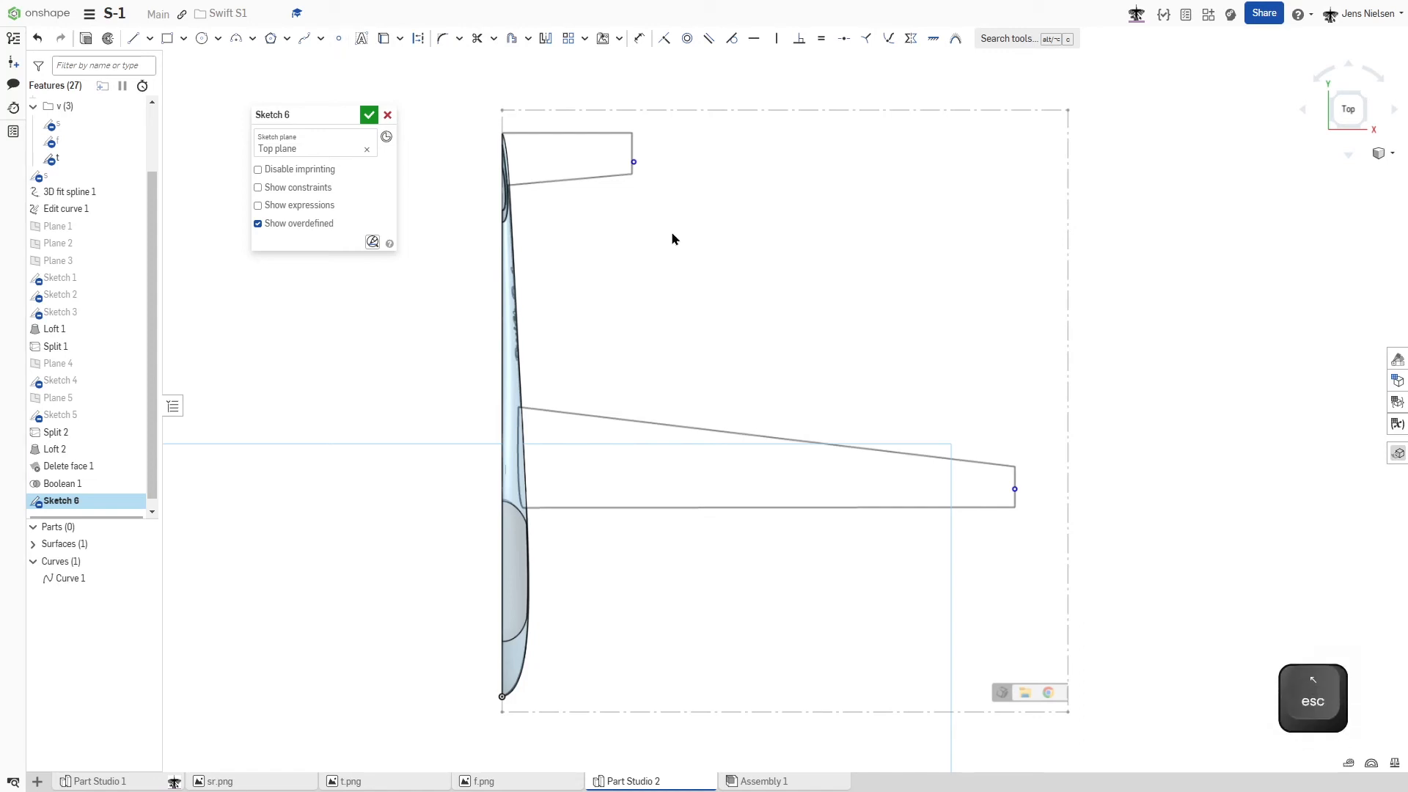
pyautogui.click(369, 115)
# - Create a Plane point construction plane through the wing tip point, parallel to the Right plane
pyautogui.hotkey('shift', '7')
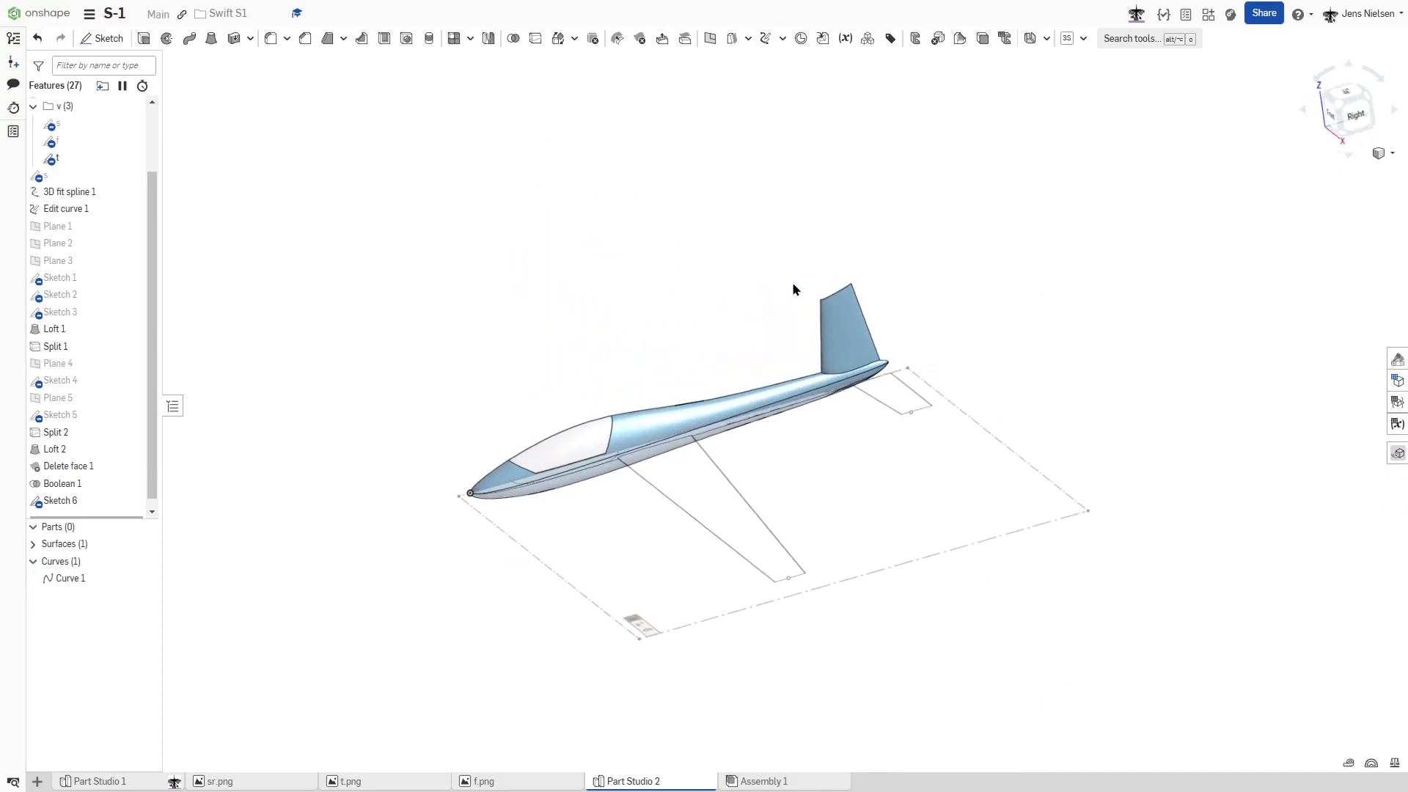
pyautogui.press('s')
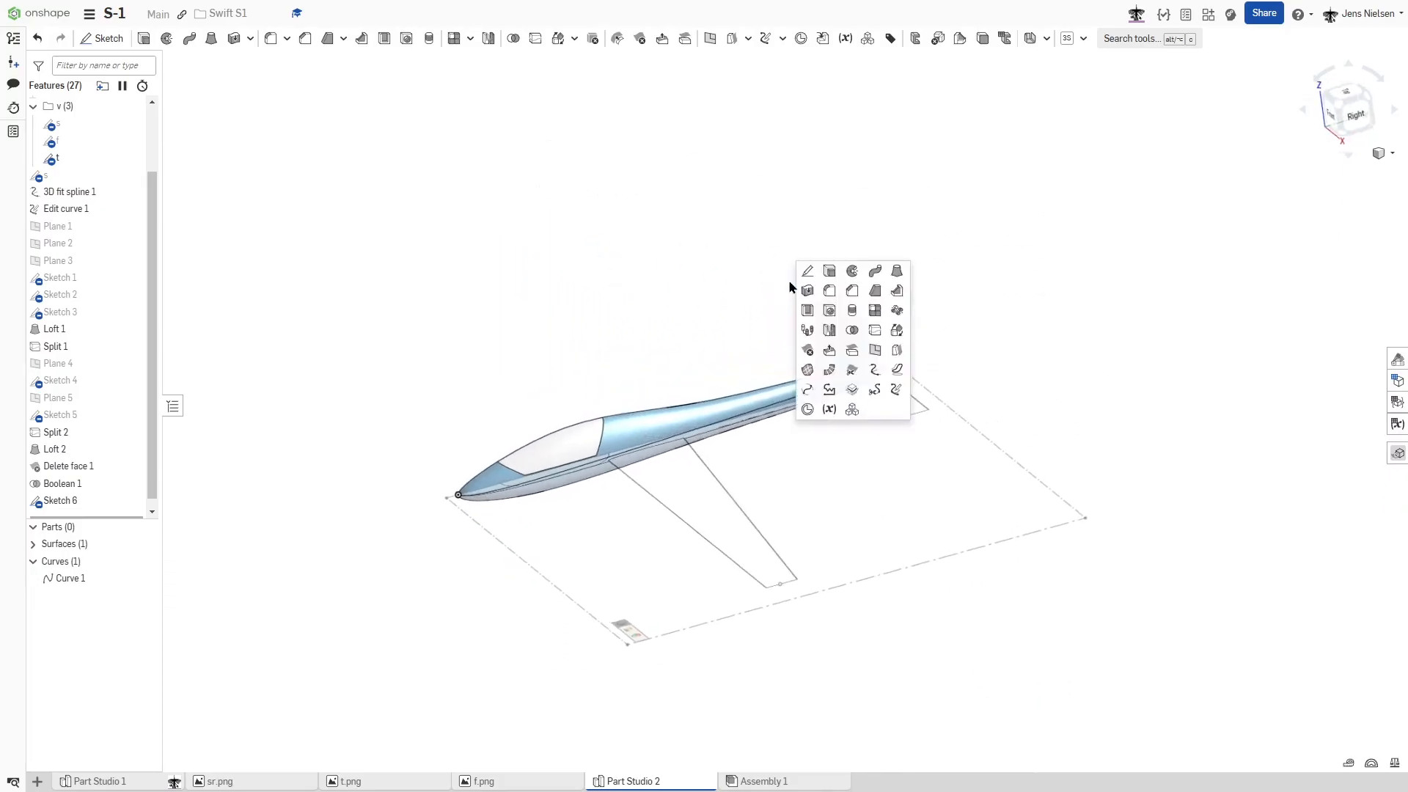
pyautogui.click(872, 350)
pyautogui.click(373, 157)
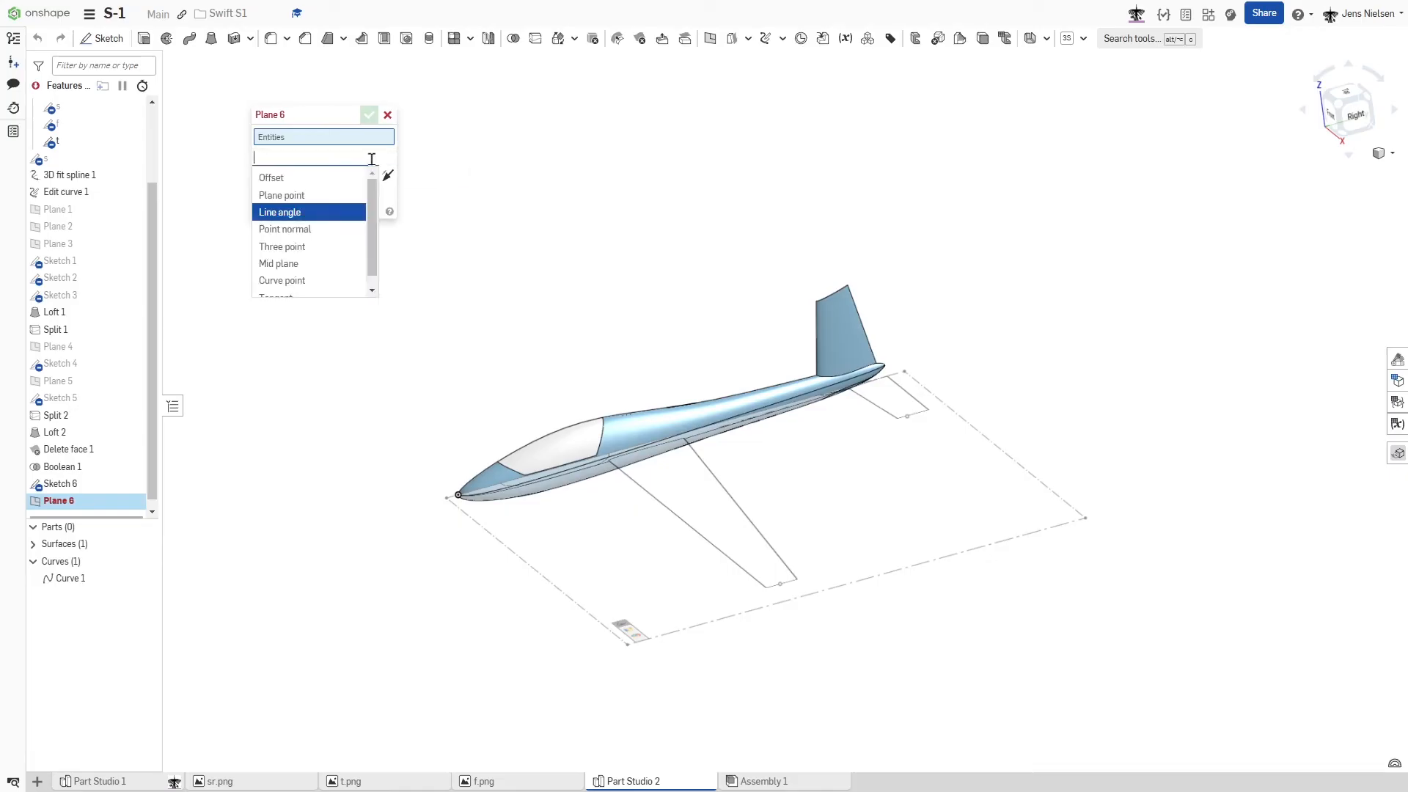
pyautogui.click(329, 196)
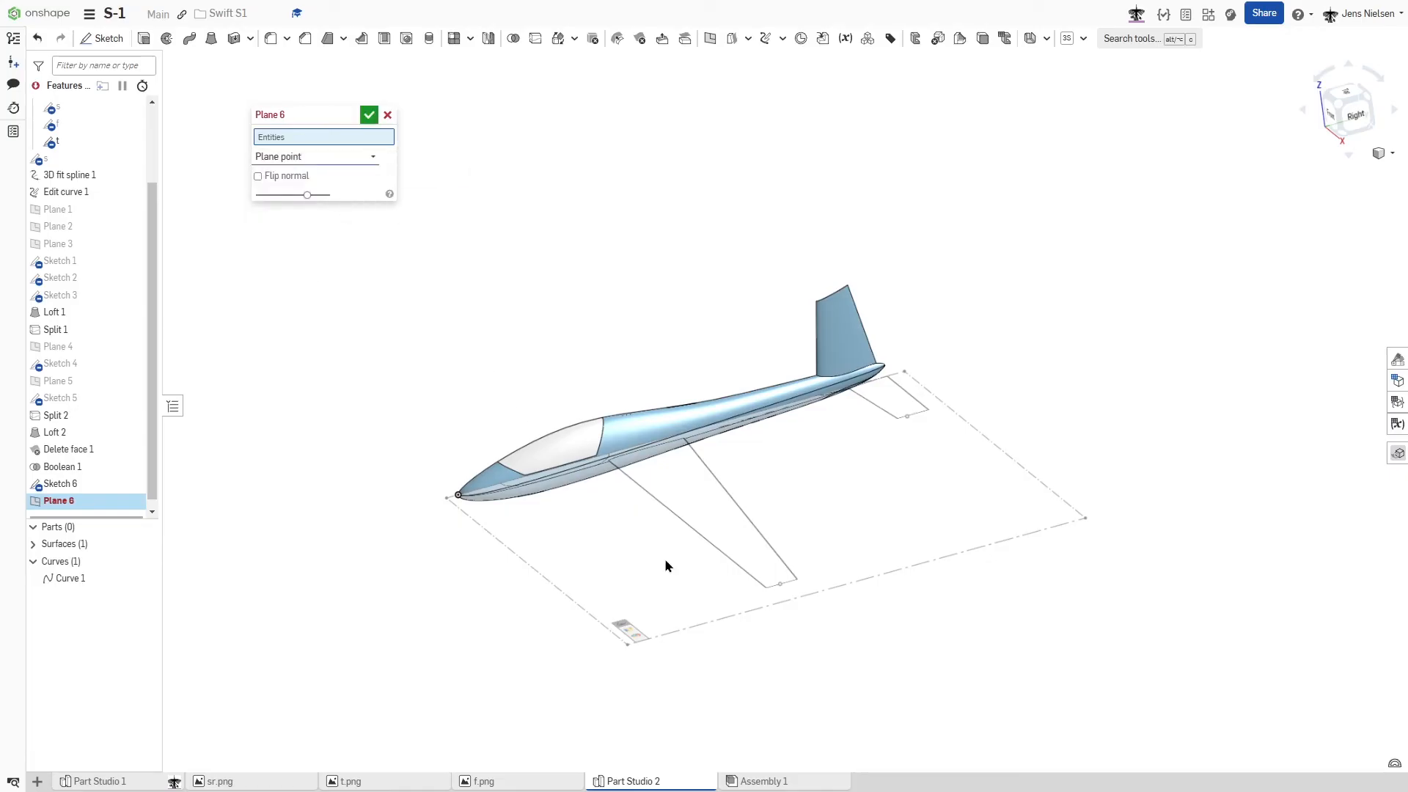
pyautogui.click(781, 586)
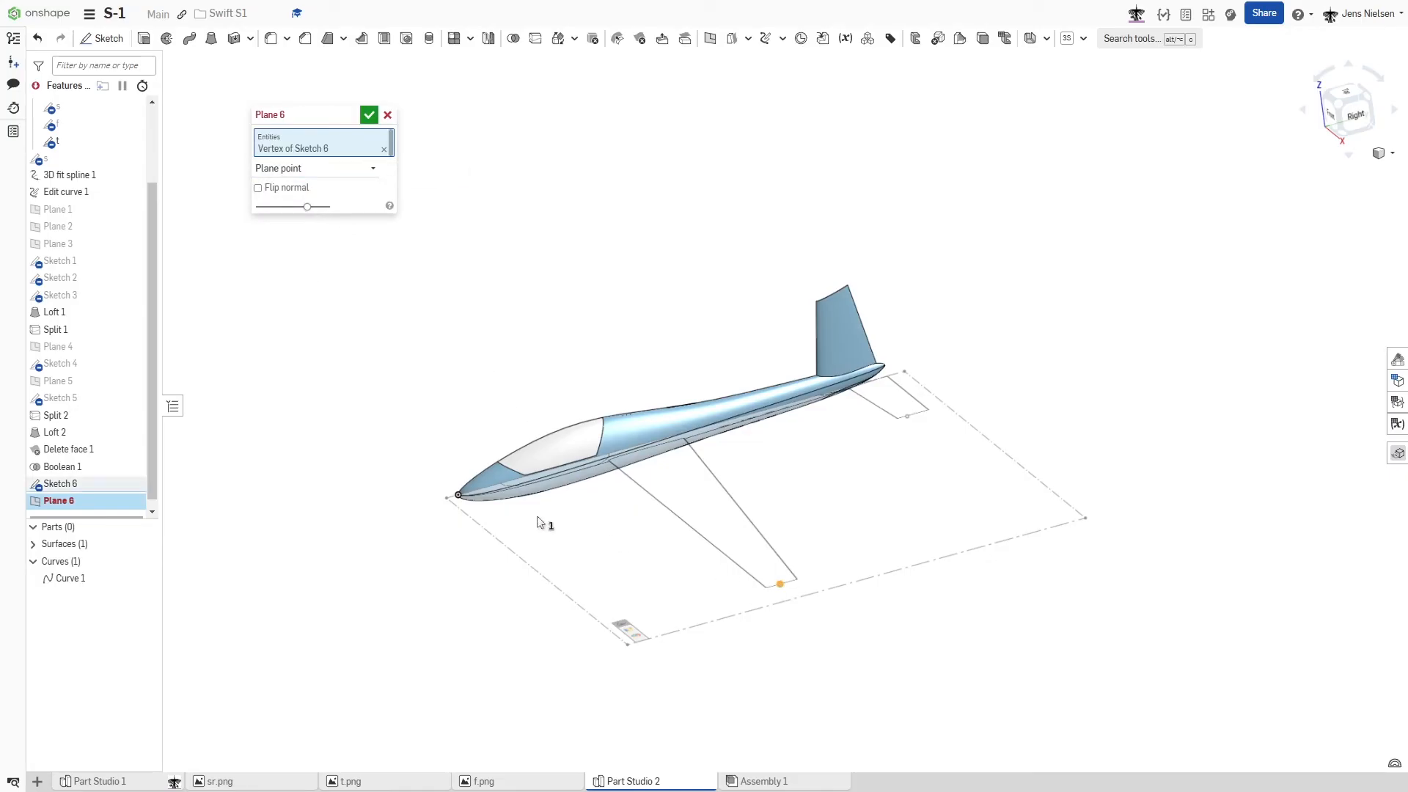
pyautogui.scroll(3, 149, 241)
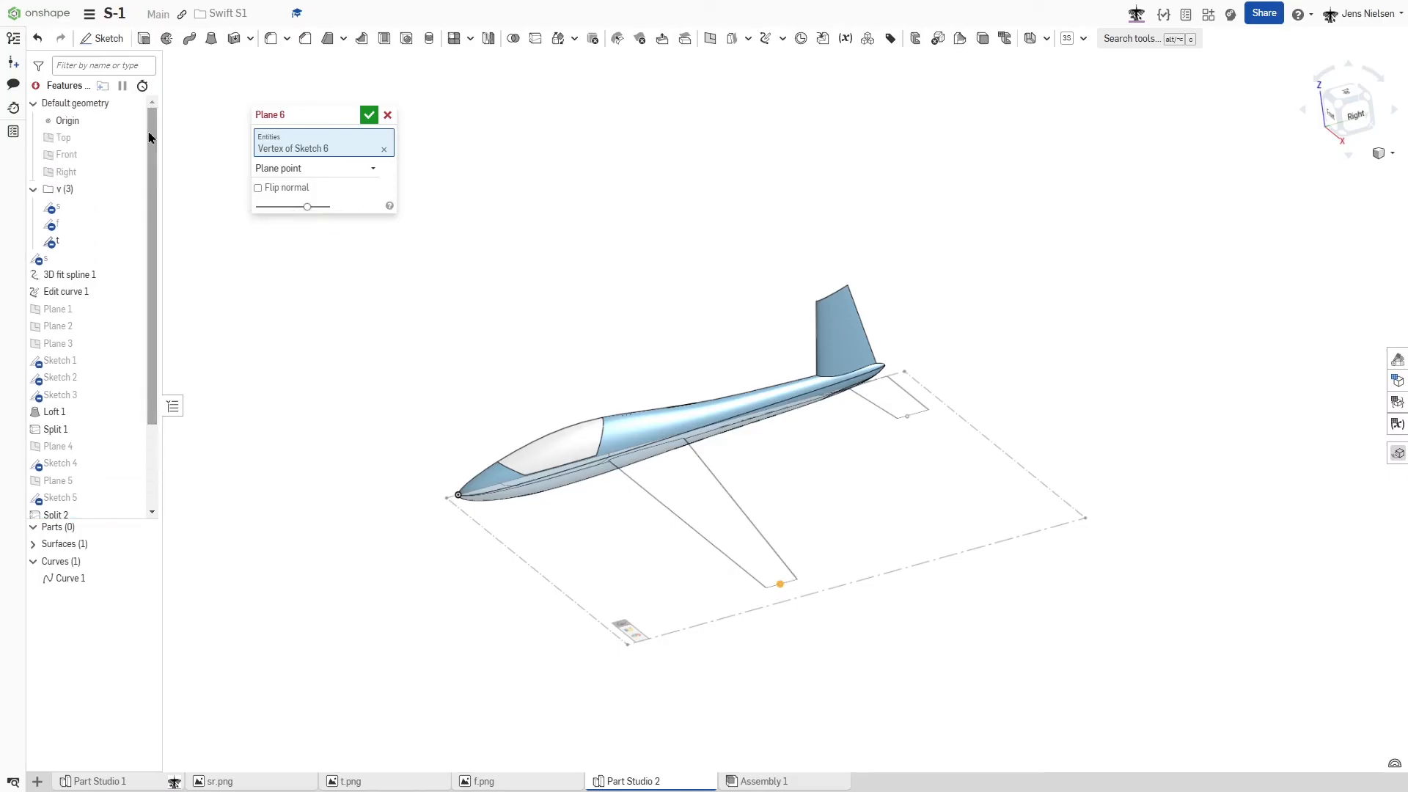
pyautogui.click(103, 170)
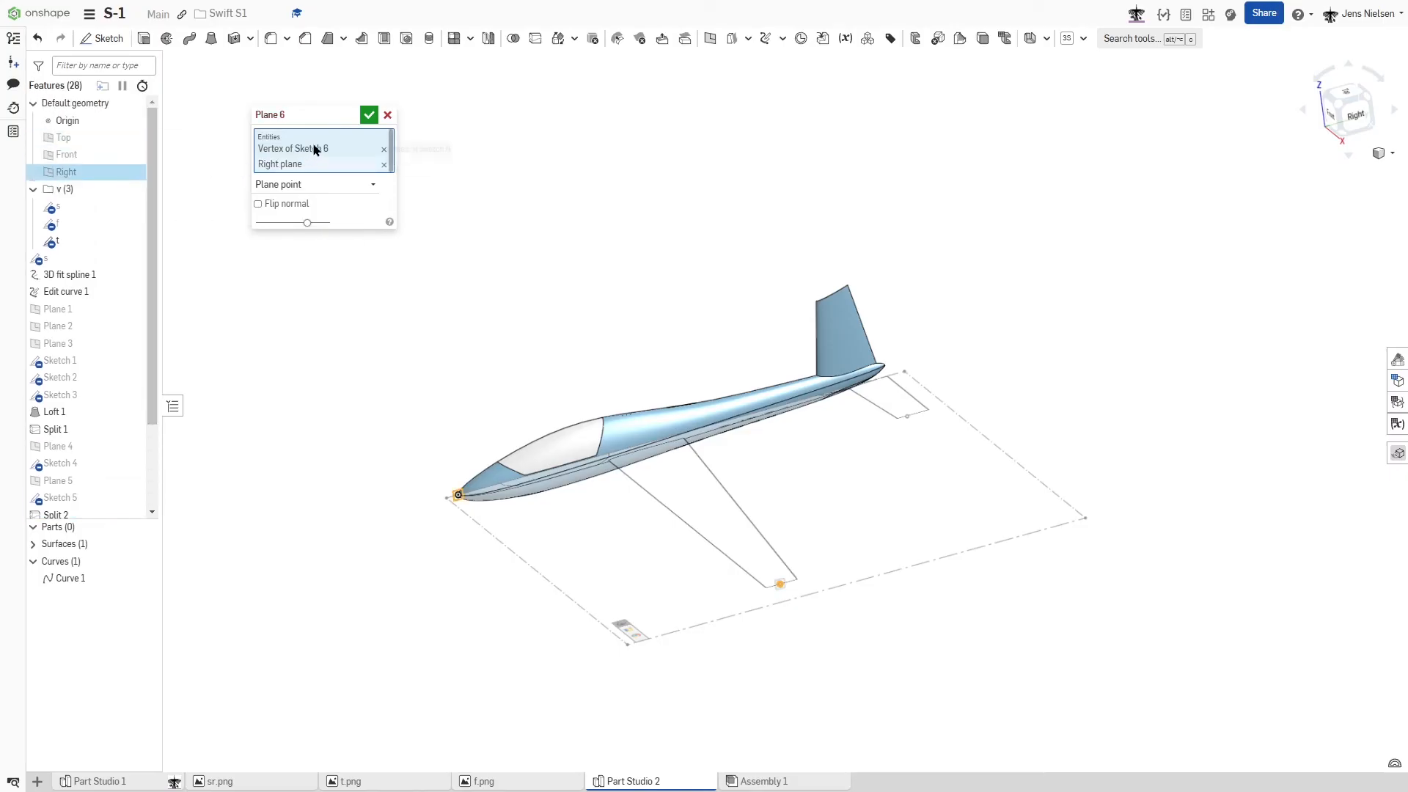
pyautogui.click(369, 116)
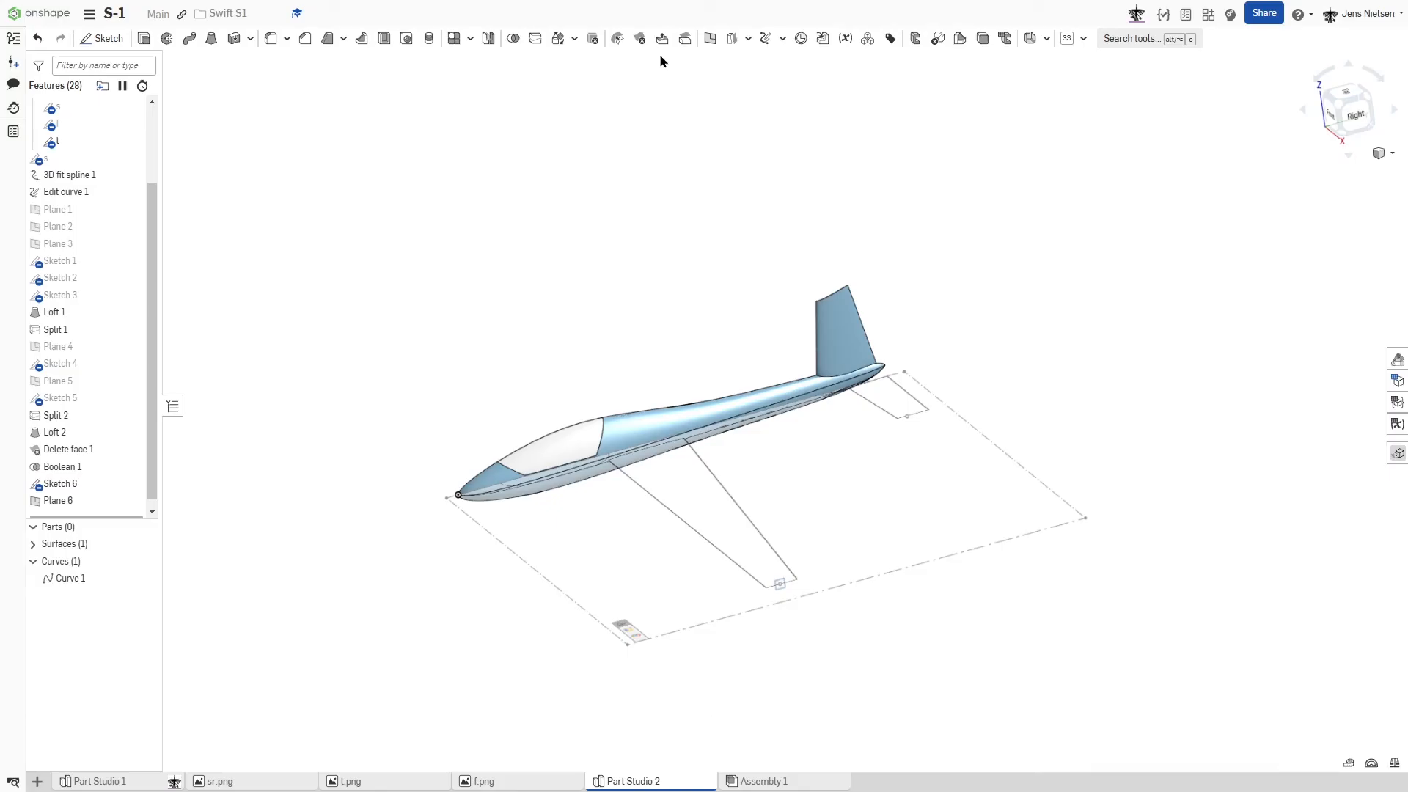
# - Create a Plane point construction plane through the tailplane tip point, parallel to the Right plane
pyautogui.click(710, 38)
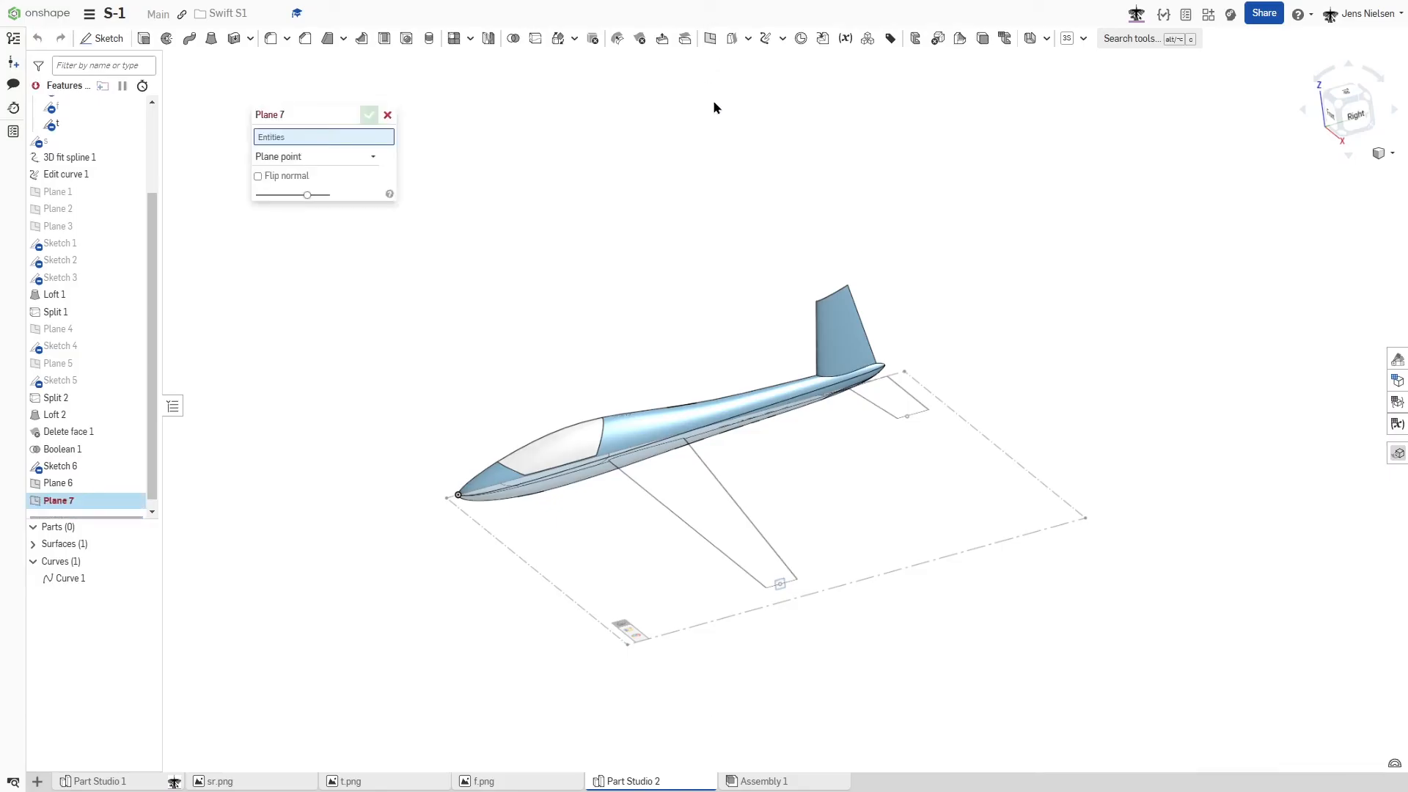
pyautogui.click(908, 420)
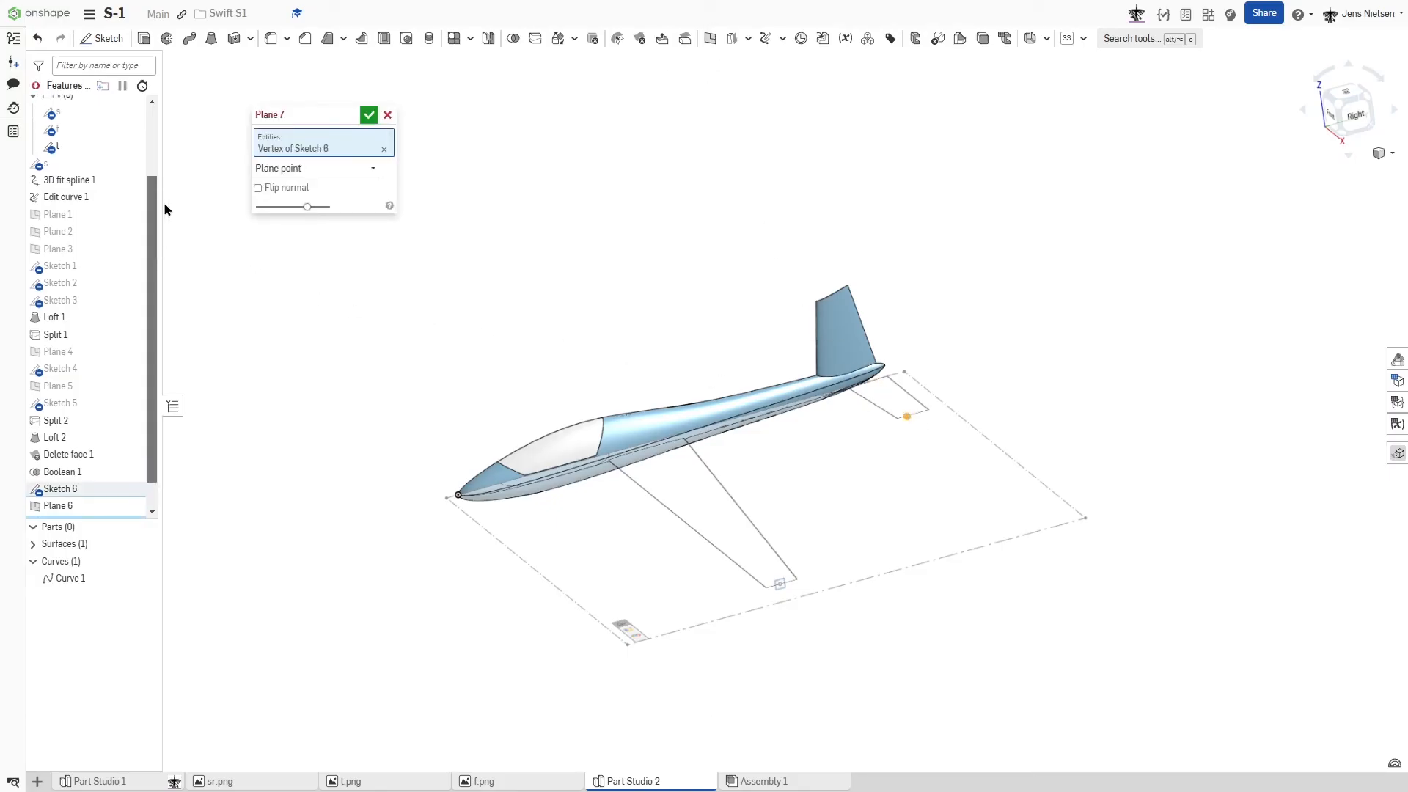
pyautogui.scroll(3, 110, 183)
pyautogui.click(79, 173)
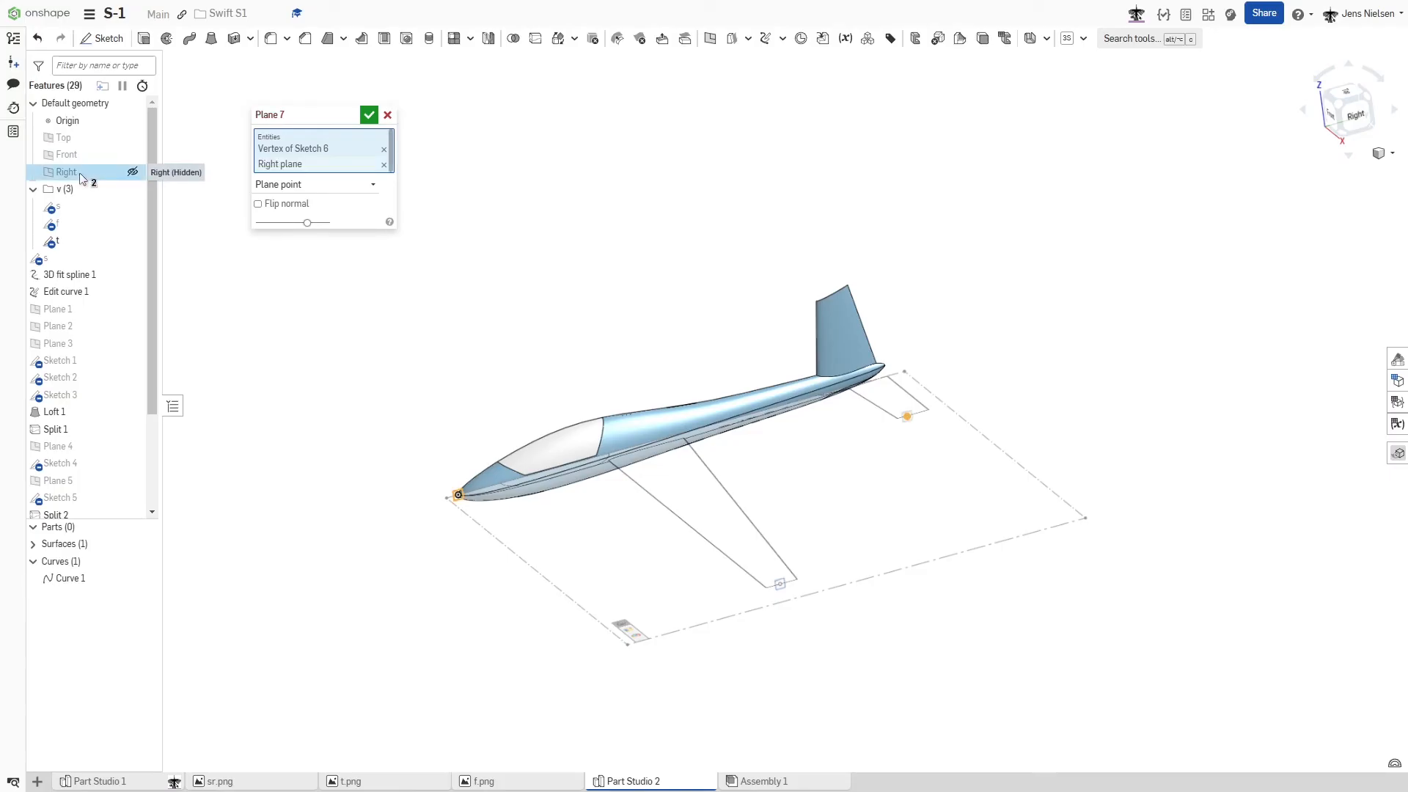
pyautogui.click(369, 115)
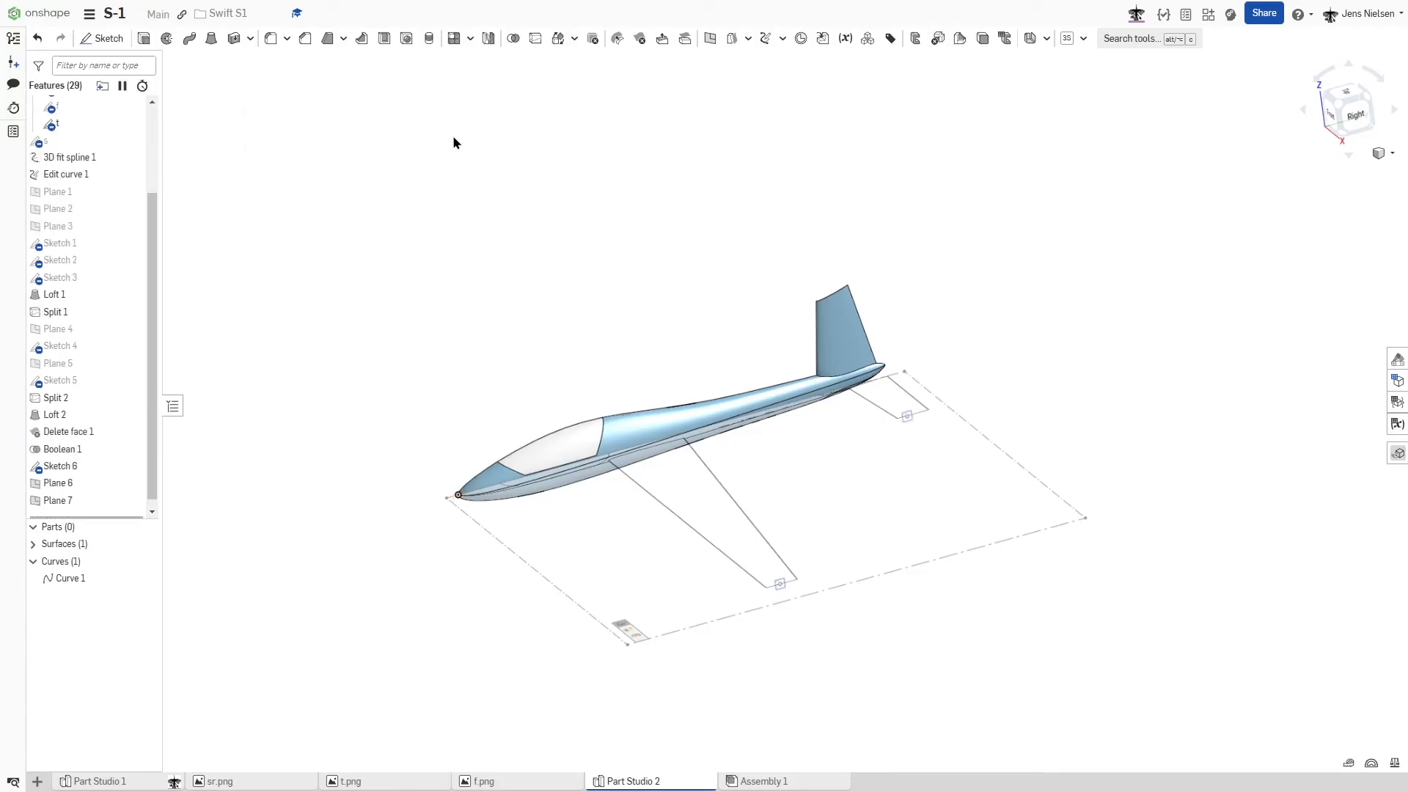
# - Switch from the top-view reference sketch to the side-view reference sketch s and hide all surfaces
pyautogui.scroll(2, 684, 161)
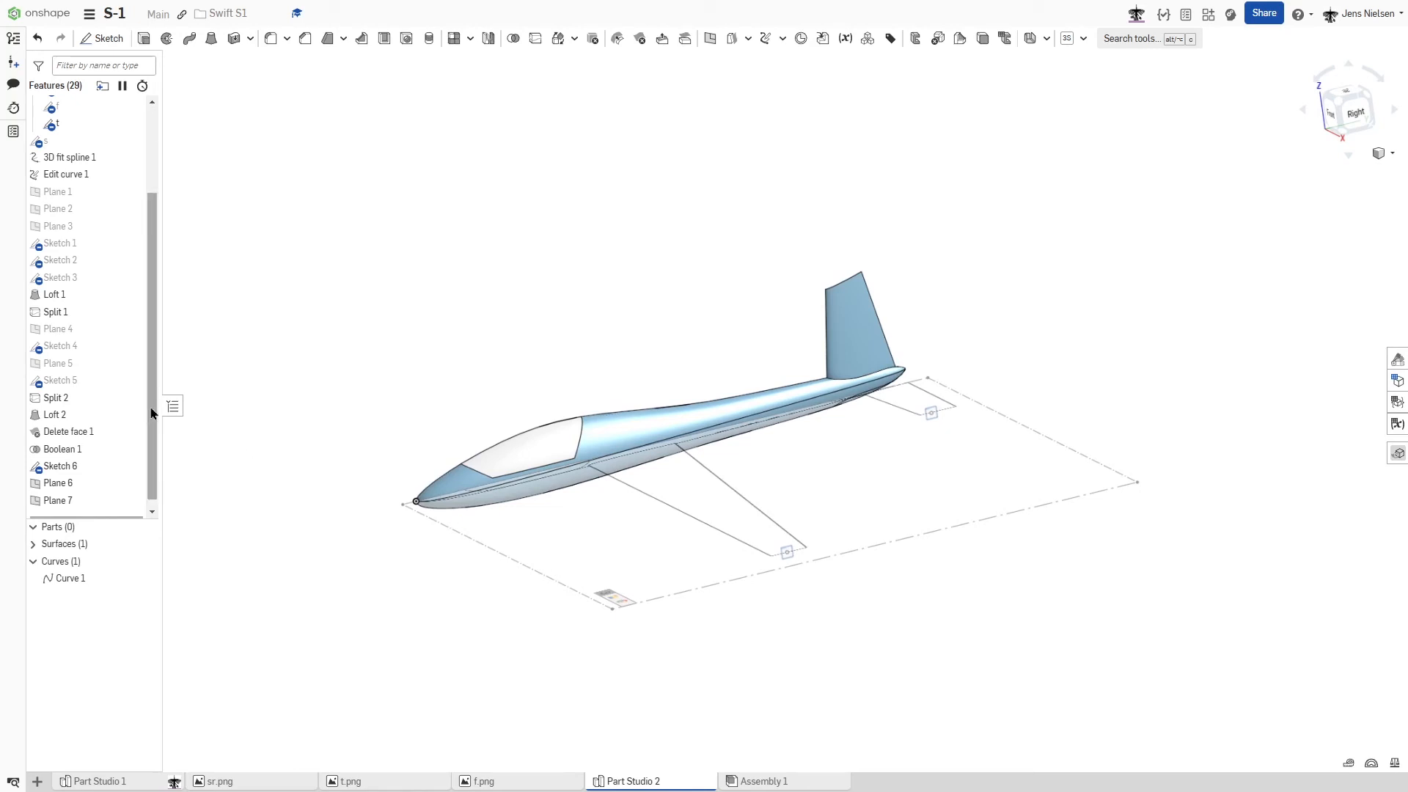
pyautogui.moveTo(152, 413); pyautogui.dragTo(180, 248)
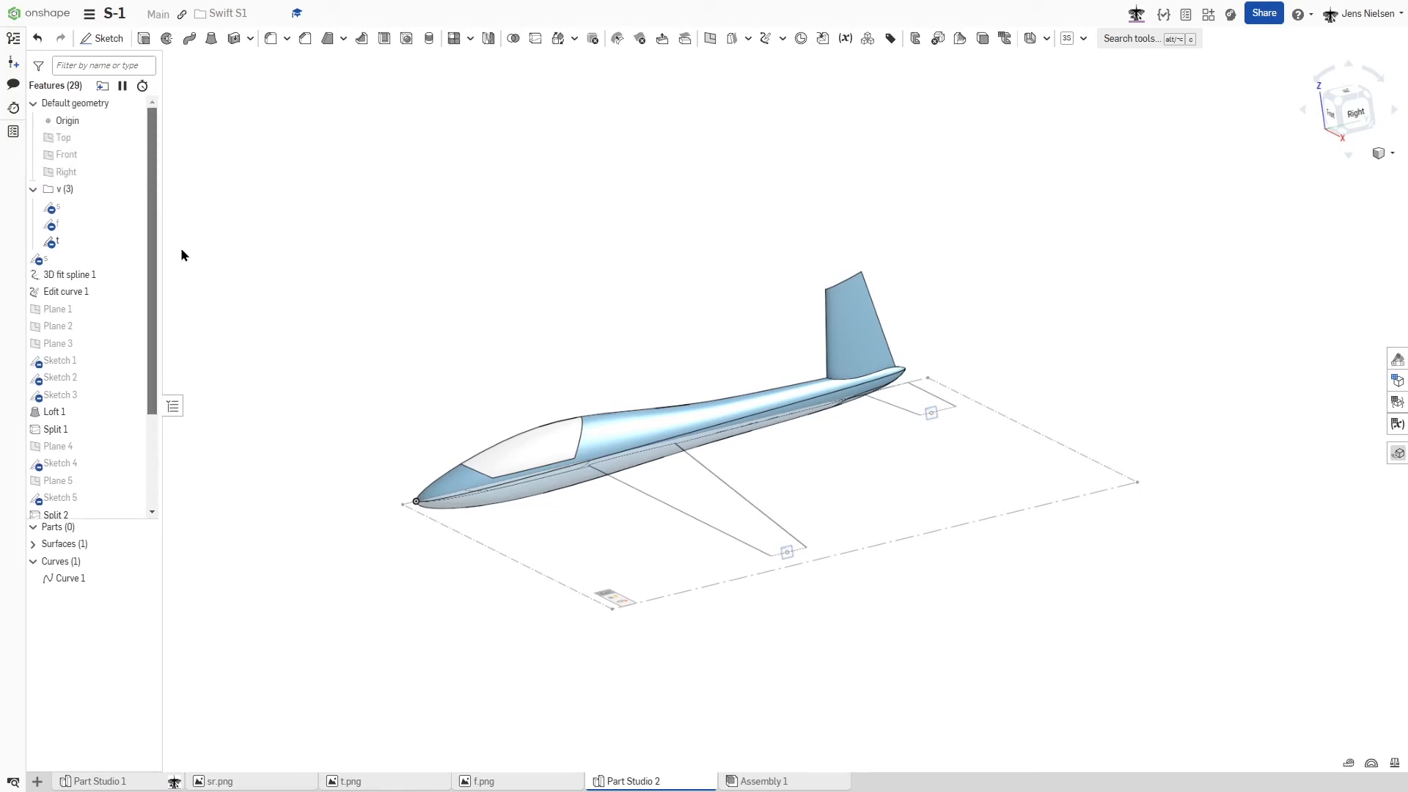
pyautogui.click(132, 208)
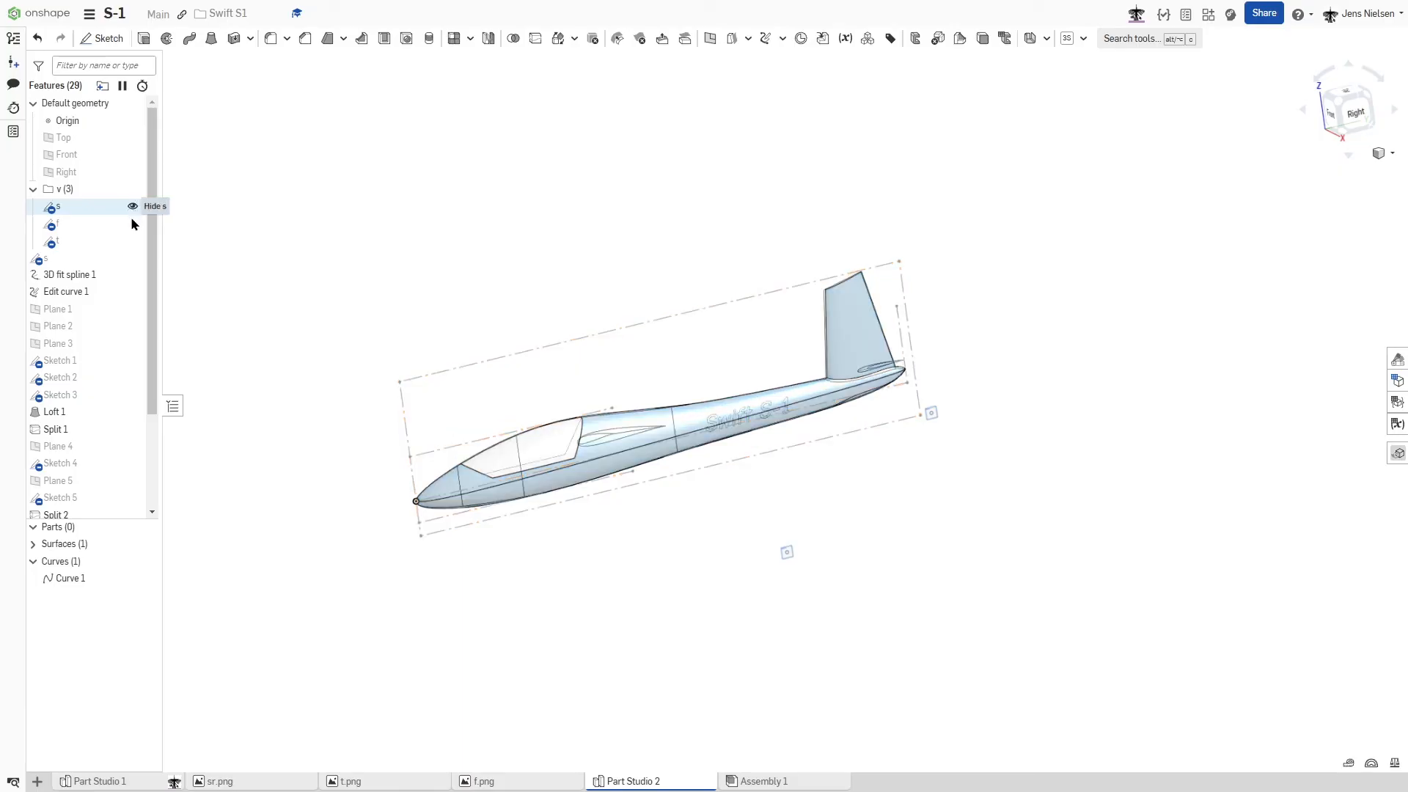
pyautogui.click(147, 544)
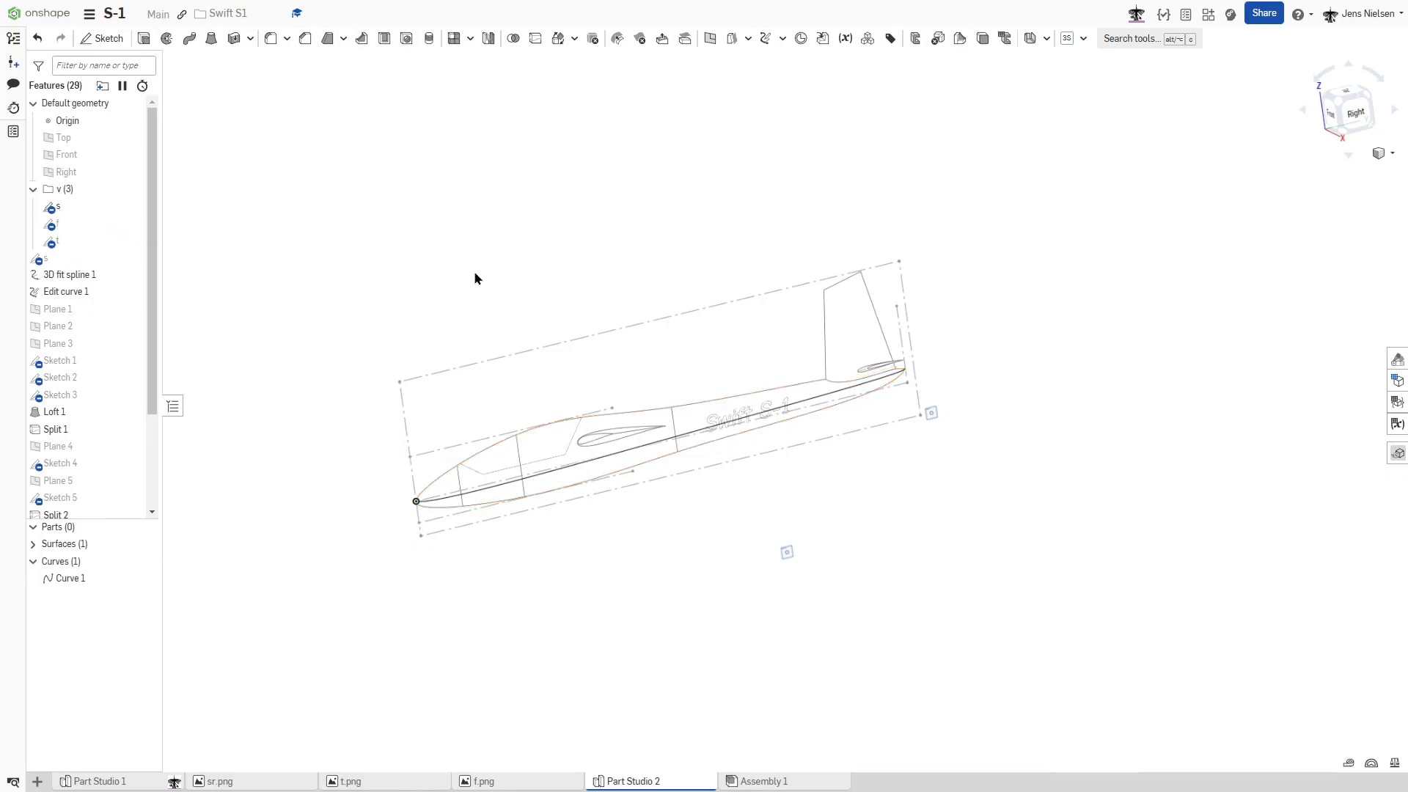
# - Start a sketch on Plane 6 and draw a two-point spline from trailing edge to leading edge of the smaller wing tip profile
pyautogui.moveTo(152, 413); pyautogui.dragTo(156, 506)
pyautogui.click(93, 477)
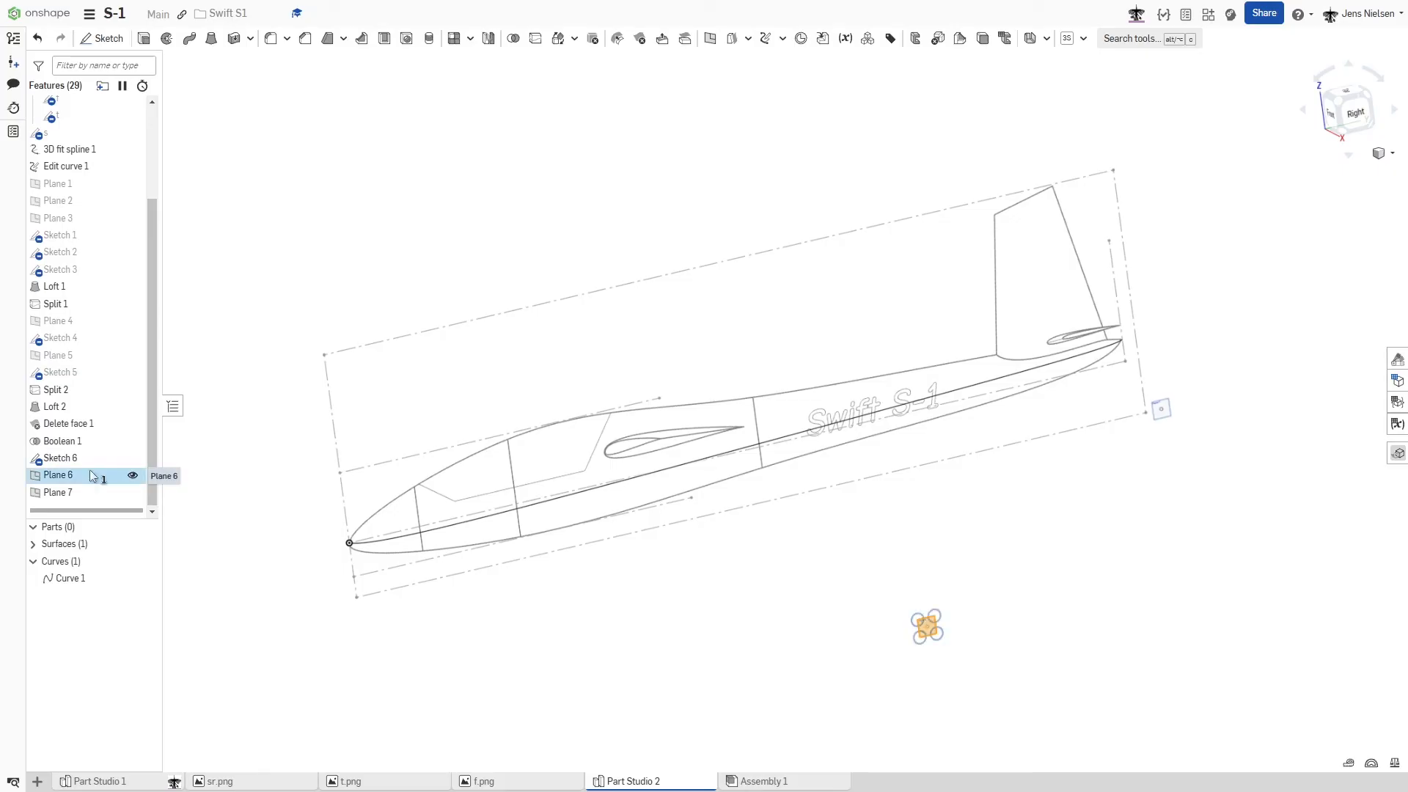
pyautogui.rightClick(93, 476)
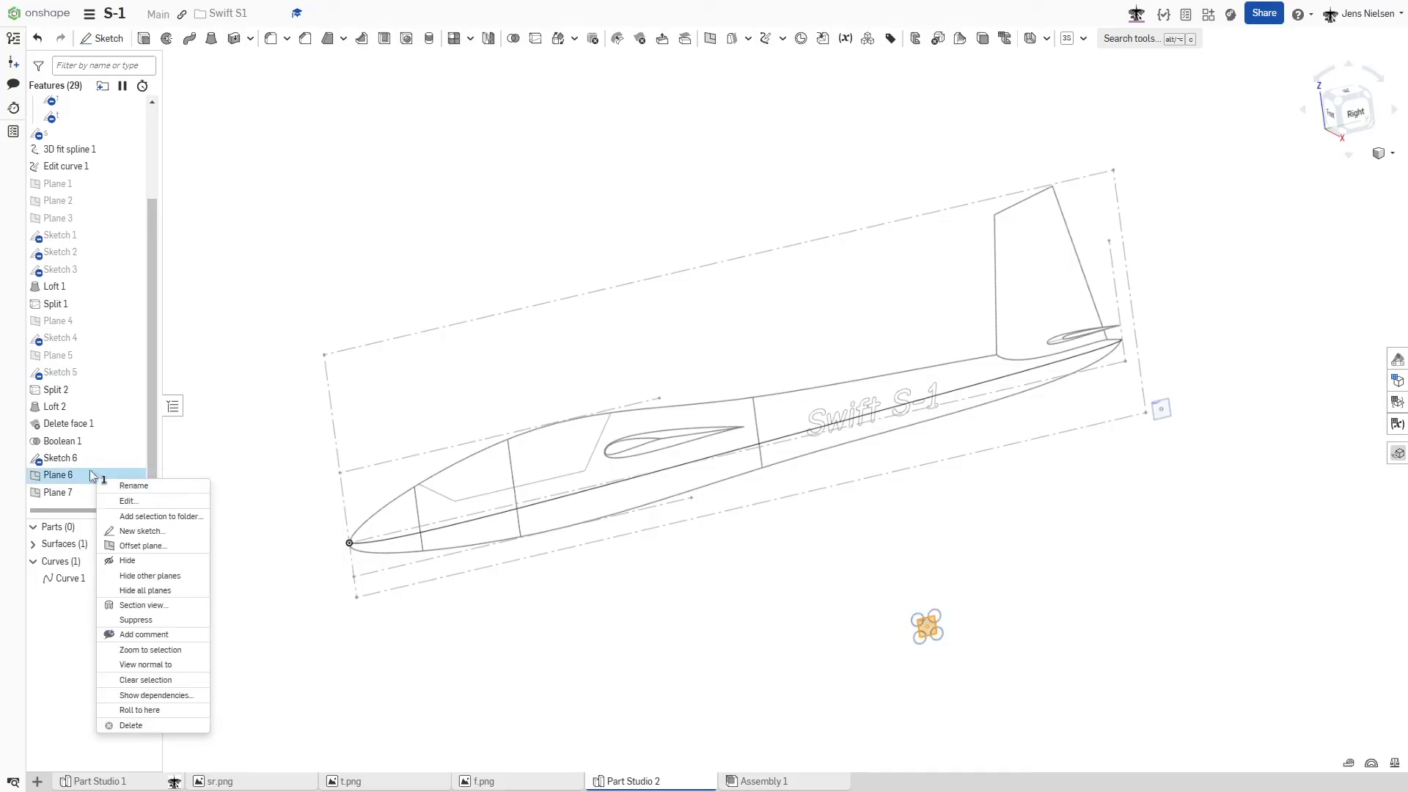
pyautogui.click(139, 531)
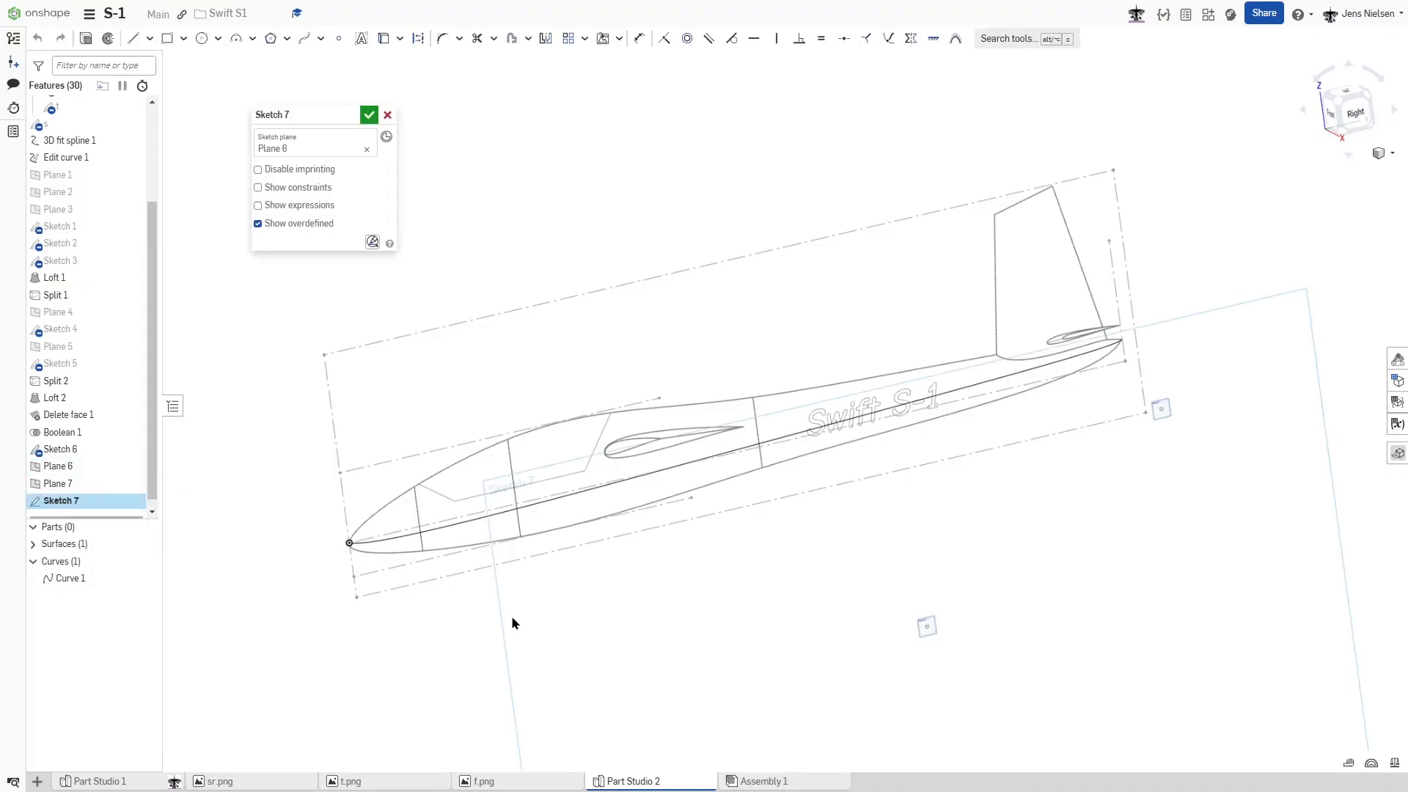
pyautogui.press('n')
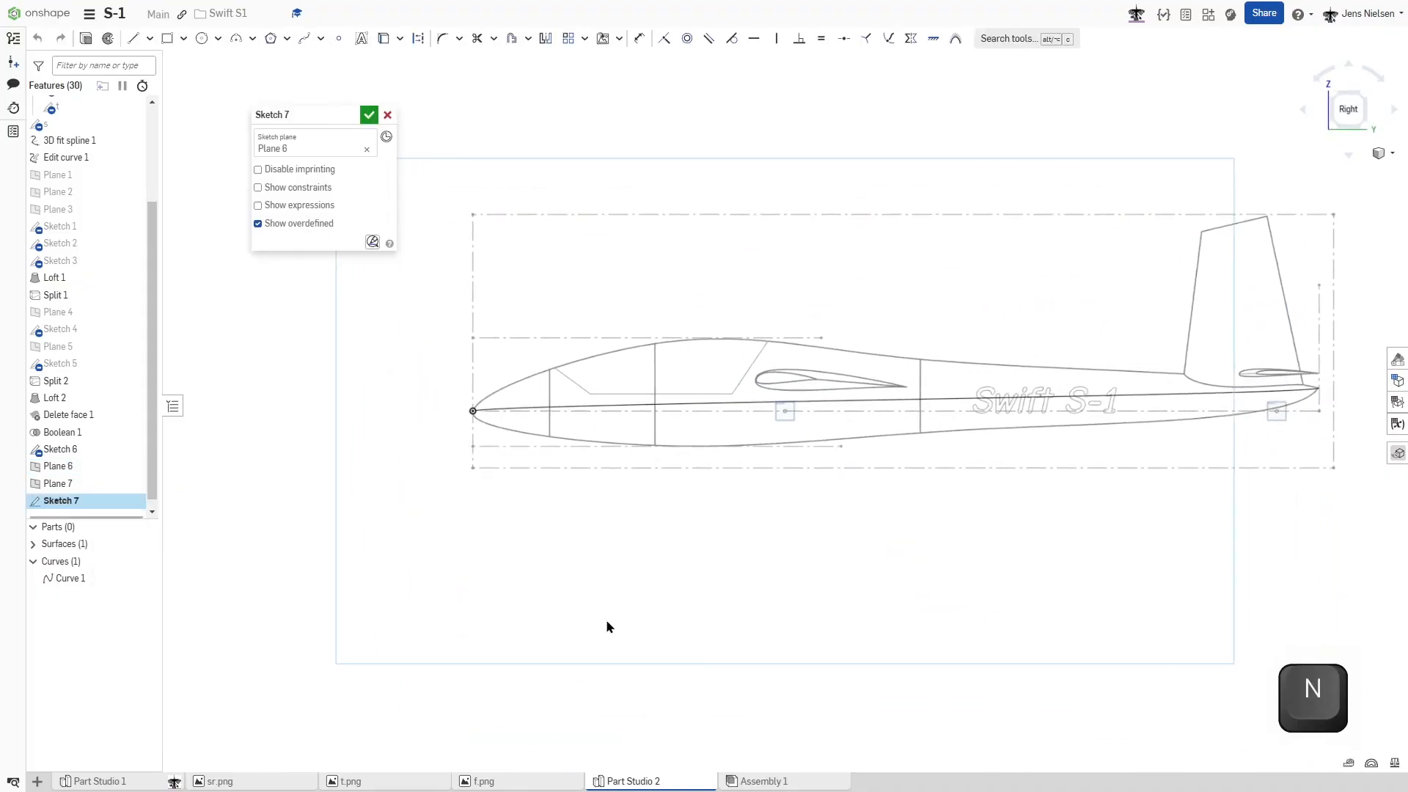
pyautogui.scroll(6, 607, 624)
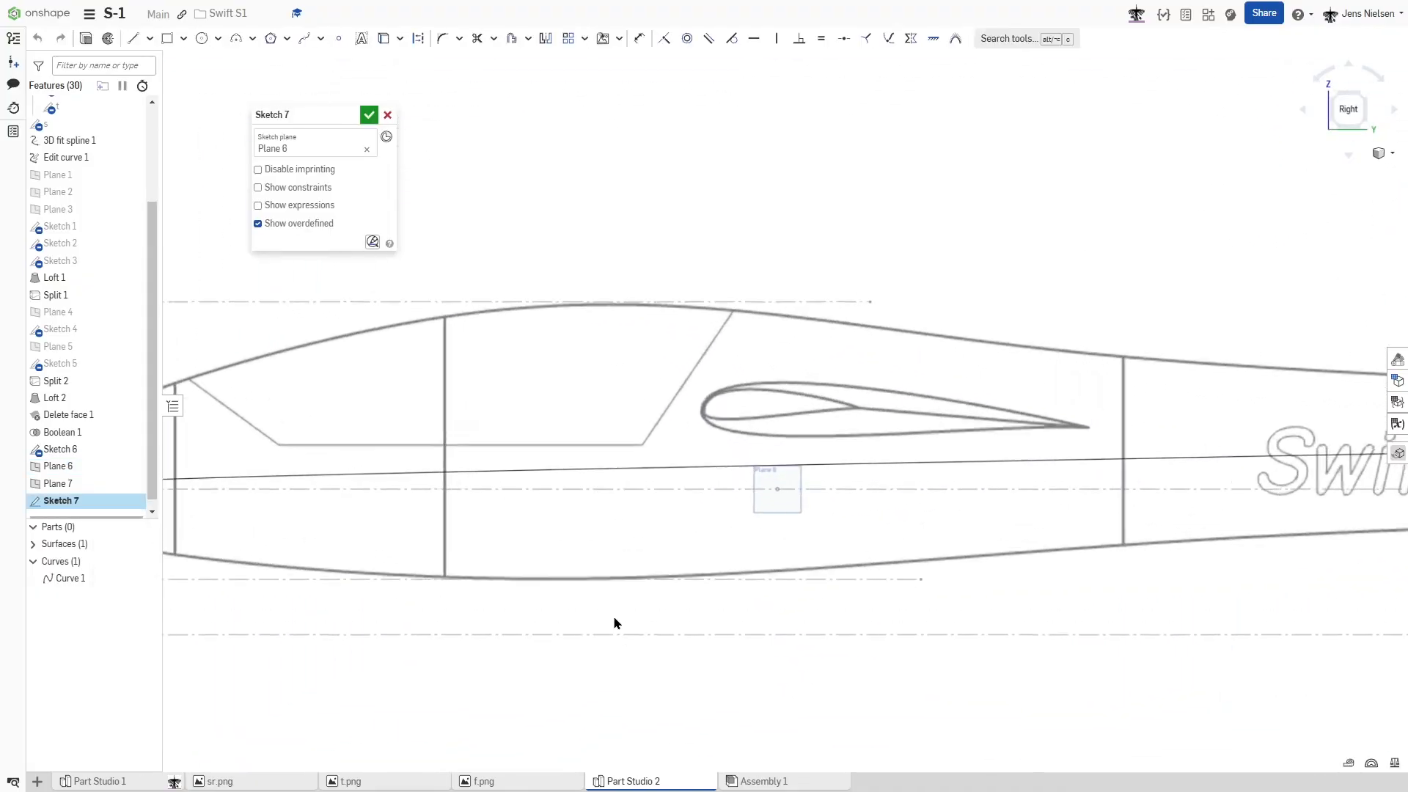
pyautogui.scroll(3, 903, 488)
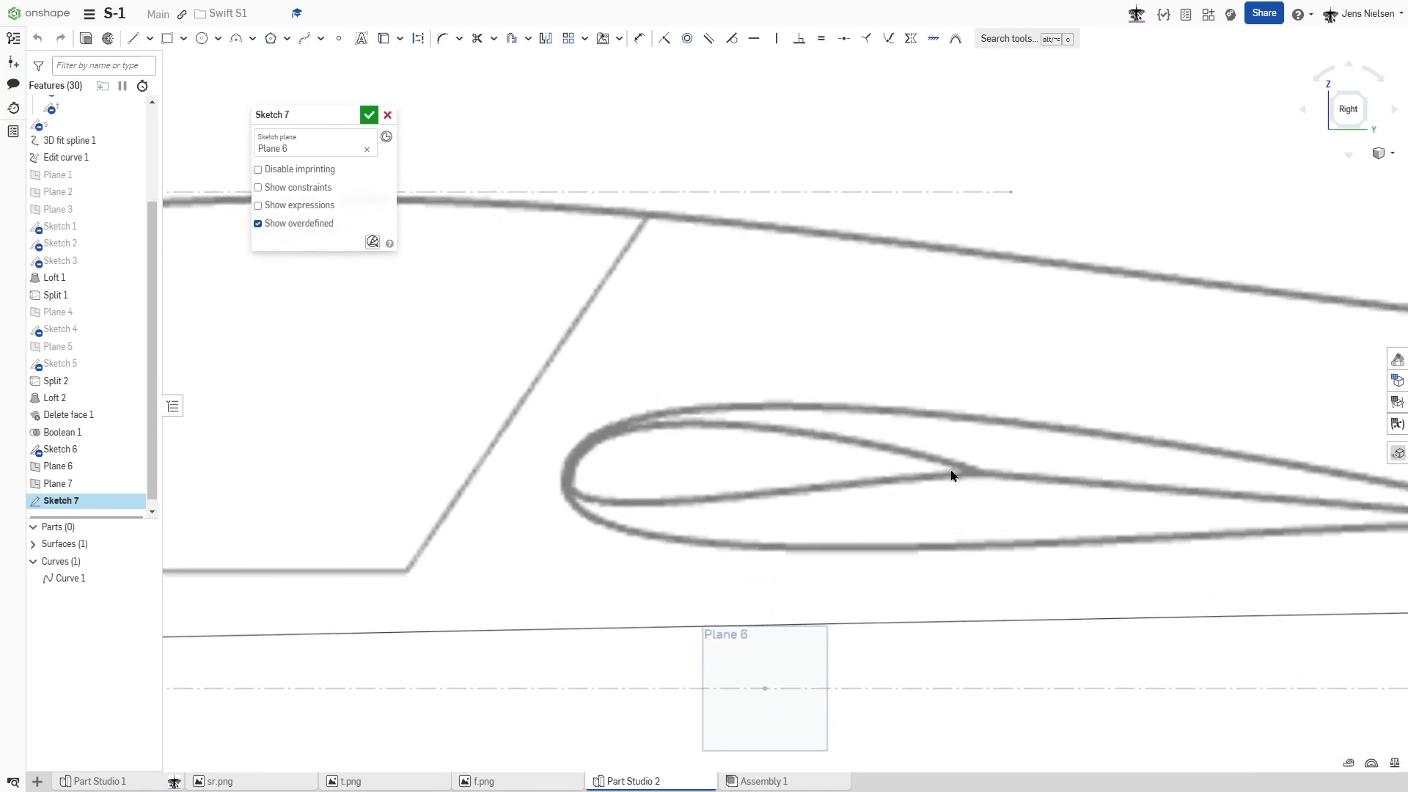
pyautogui.scroll(2, 951, 475)
pyautogui.press('s')
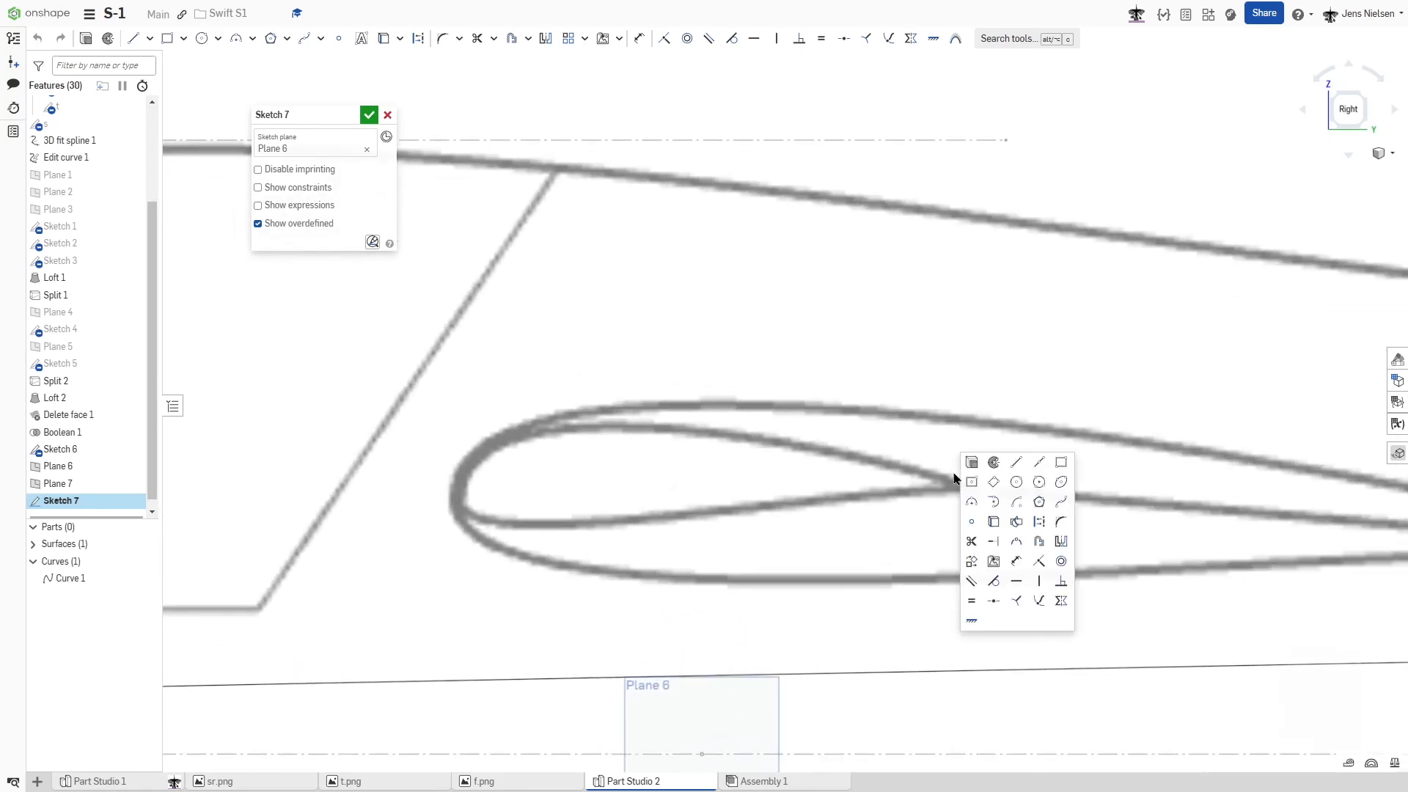
pyautogui.click(1061, 501)
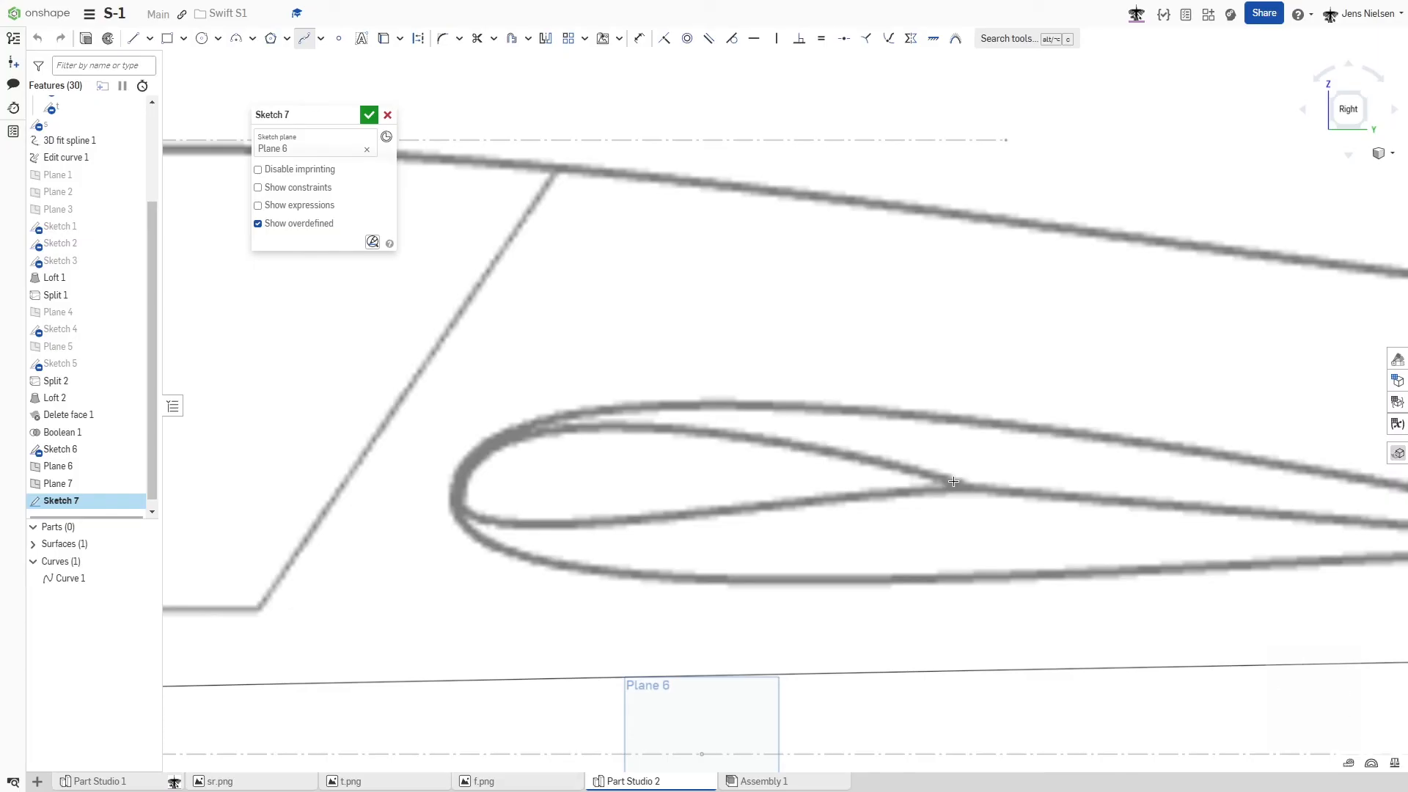
pyautogui.click(960, 485)
pyautogui.click(457, 481)
pyautogui.press('Escape')
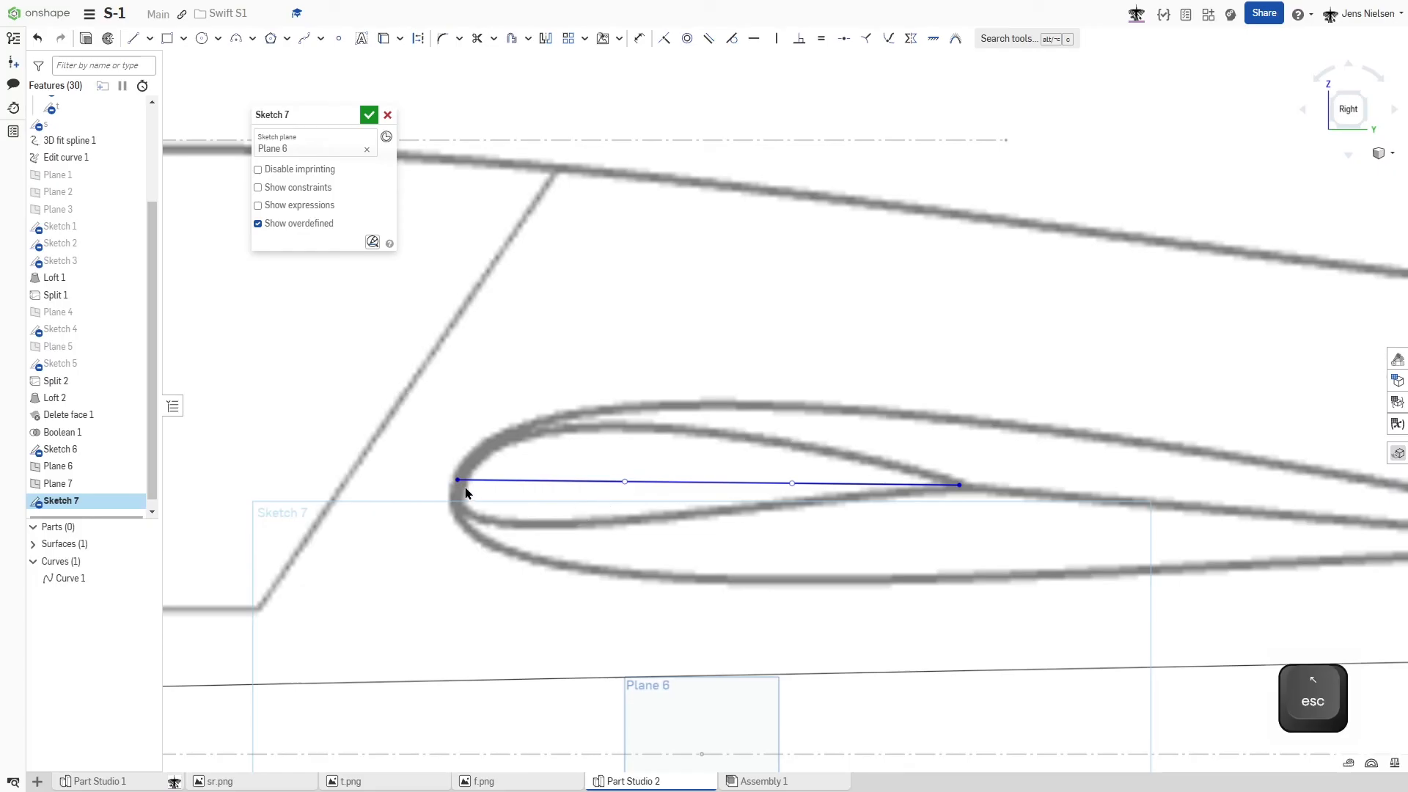
# - Fix the spline's endpoints, make its leading-edge handle vertical, and shape both handles to trace the wing tip profile's upper edge
pyautogui.hotkey('shift', 'j')
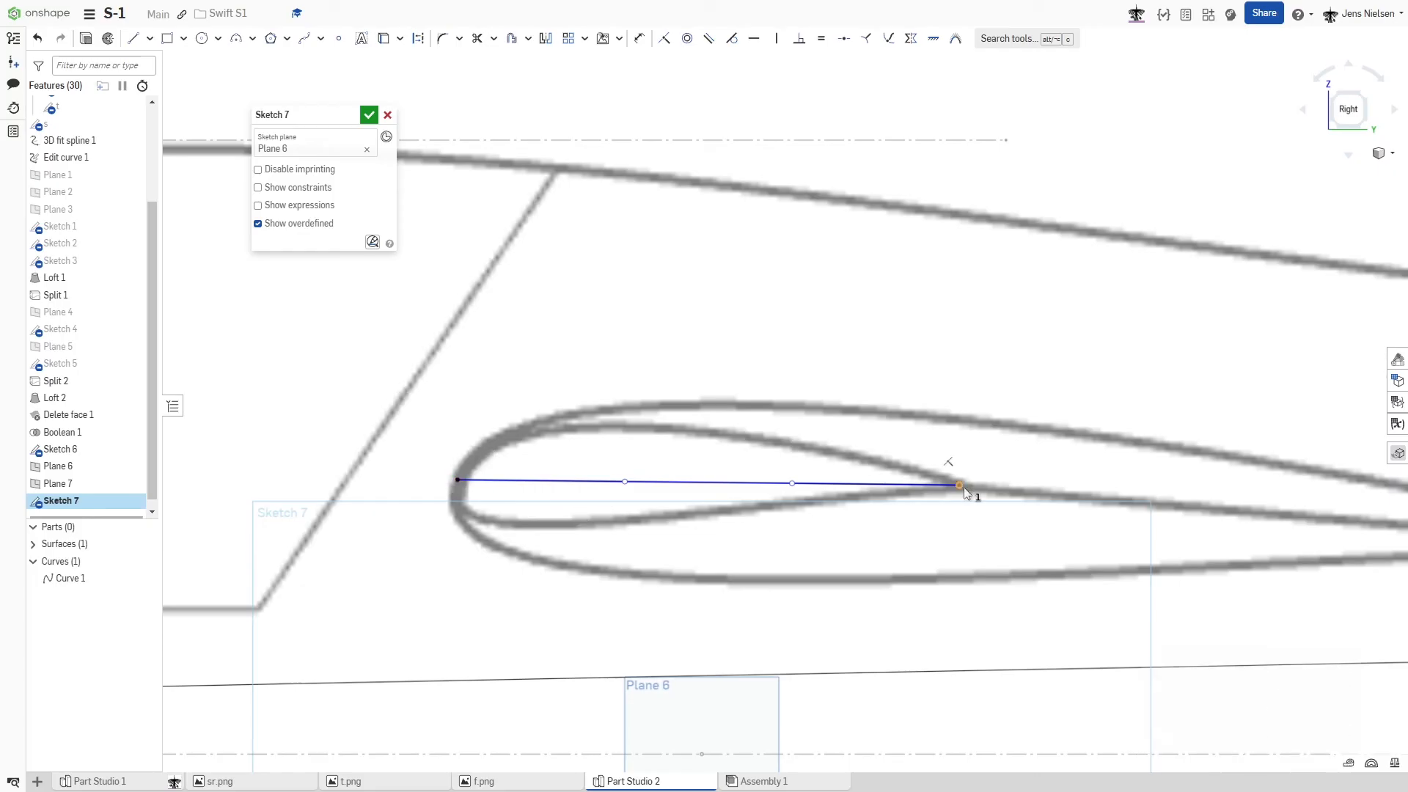
pyautogui.press('j')
pyautogui.press('Escape')
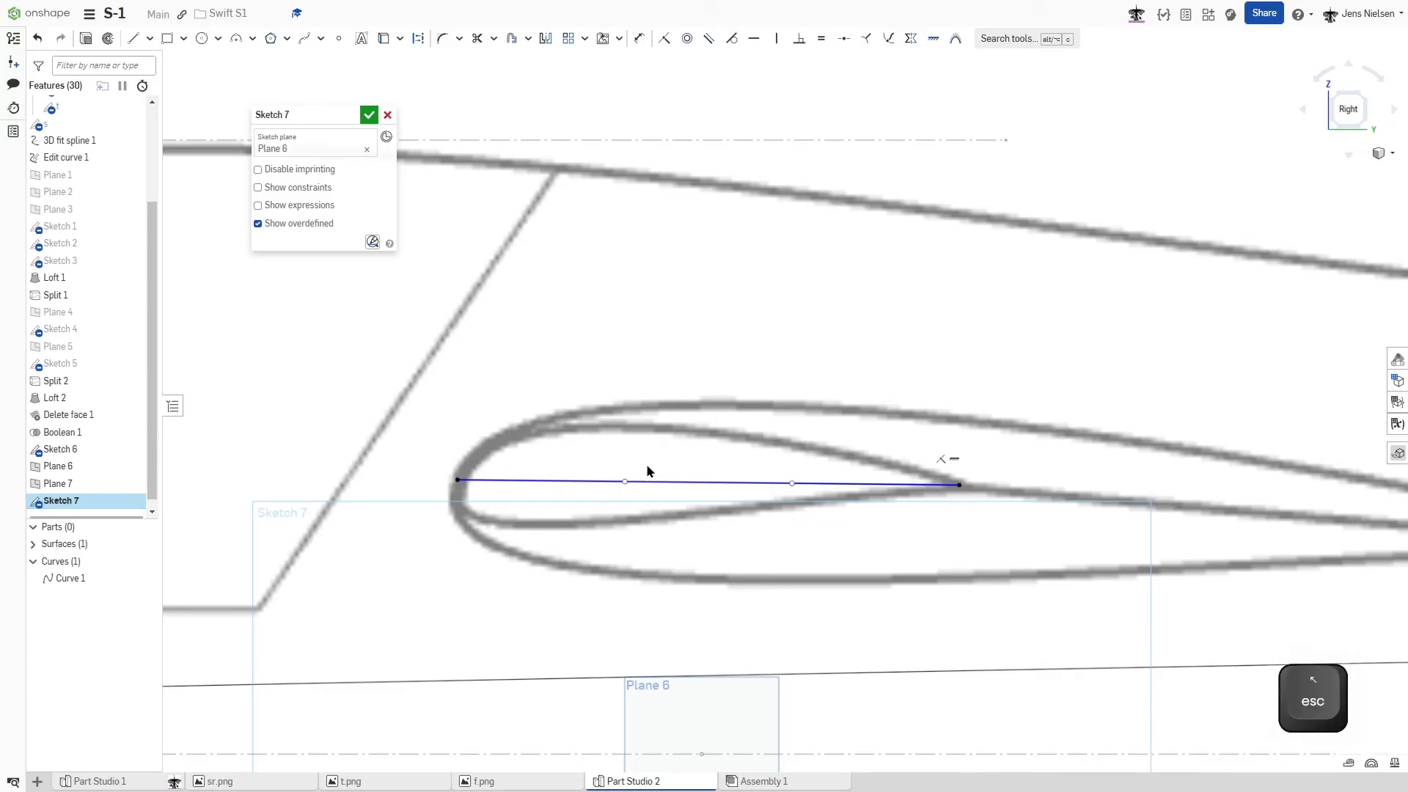
pyautogui.moveTo(625, 481); pyautogui.dragTo(486, 371)
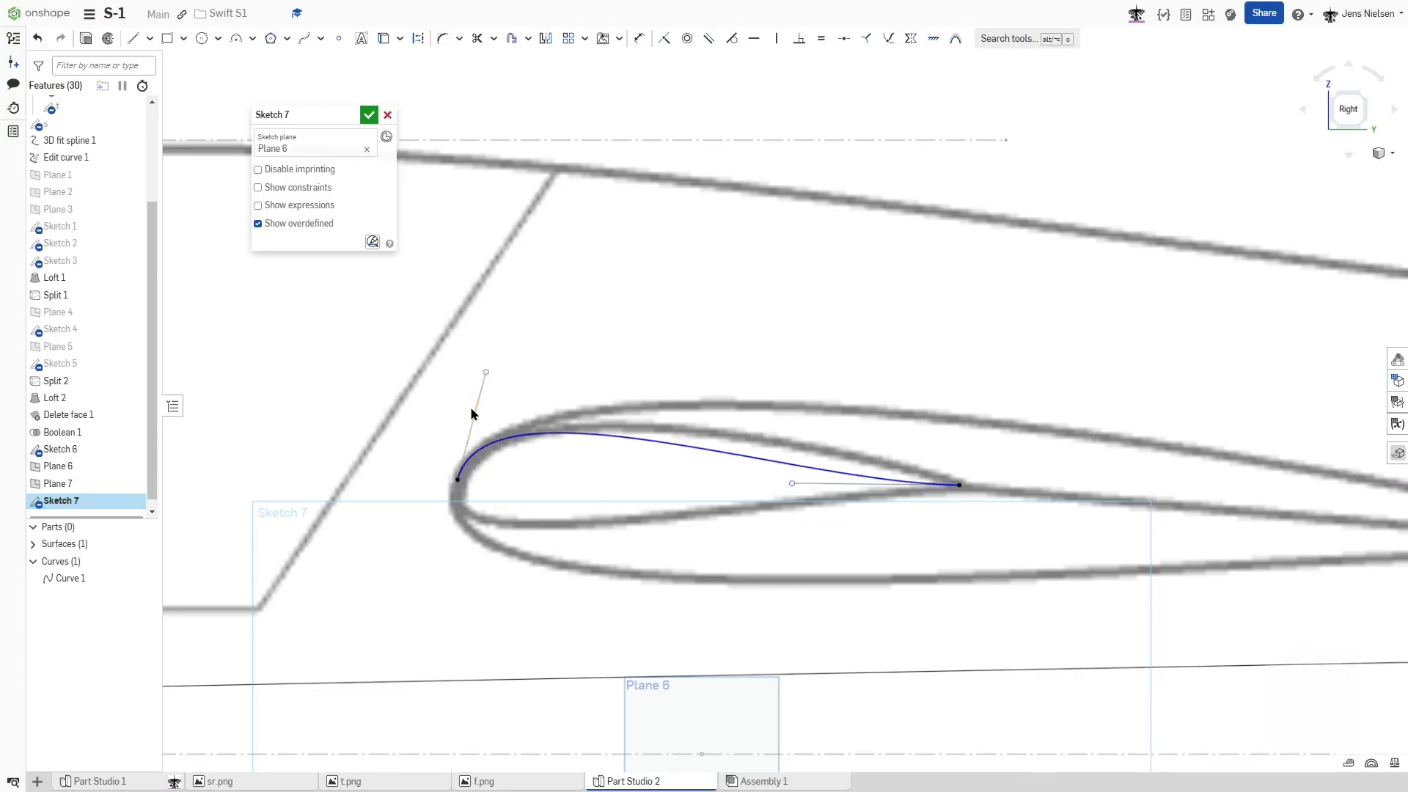
pyautogui.press('v')
pyautogui.press('Escape')
pyautogui.moveTo(792, 482); pyautogui.dragTo(883, 457)
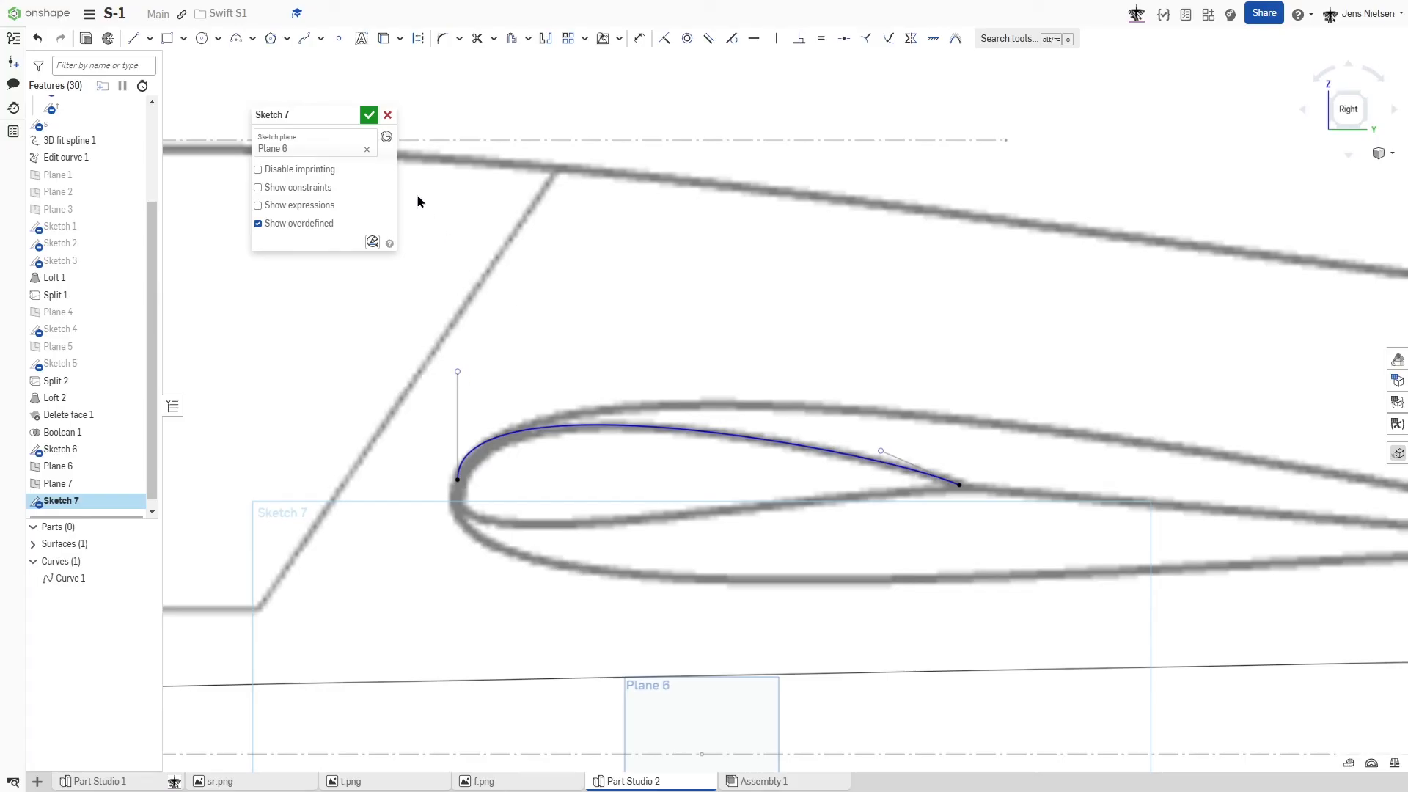
# - Close the wing tip profile with a lower spline between the same endpoints, its leading-edge handle vertical and shaped to the reference, and finish the sketch
pyautogui.press('s')
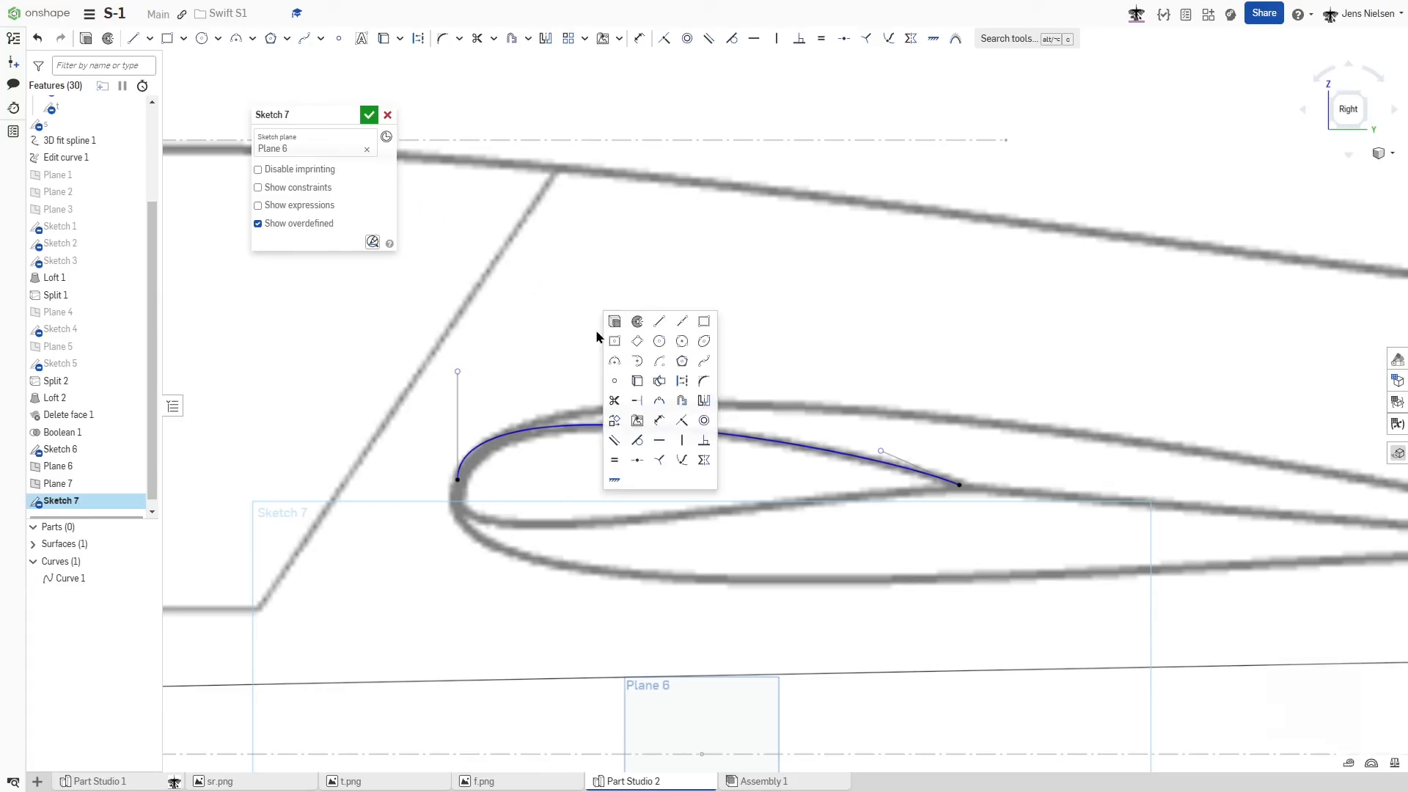
pyautogui.click(704, 363)
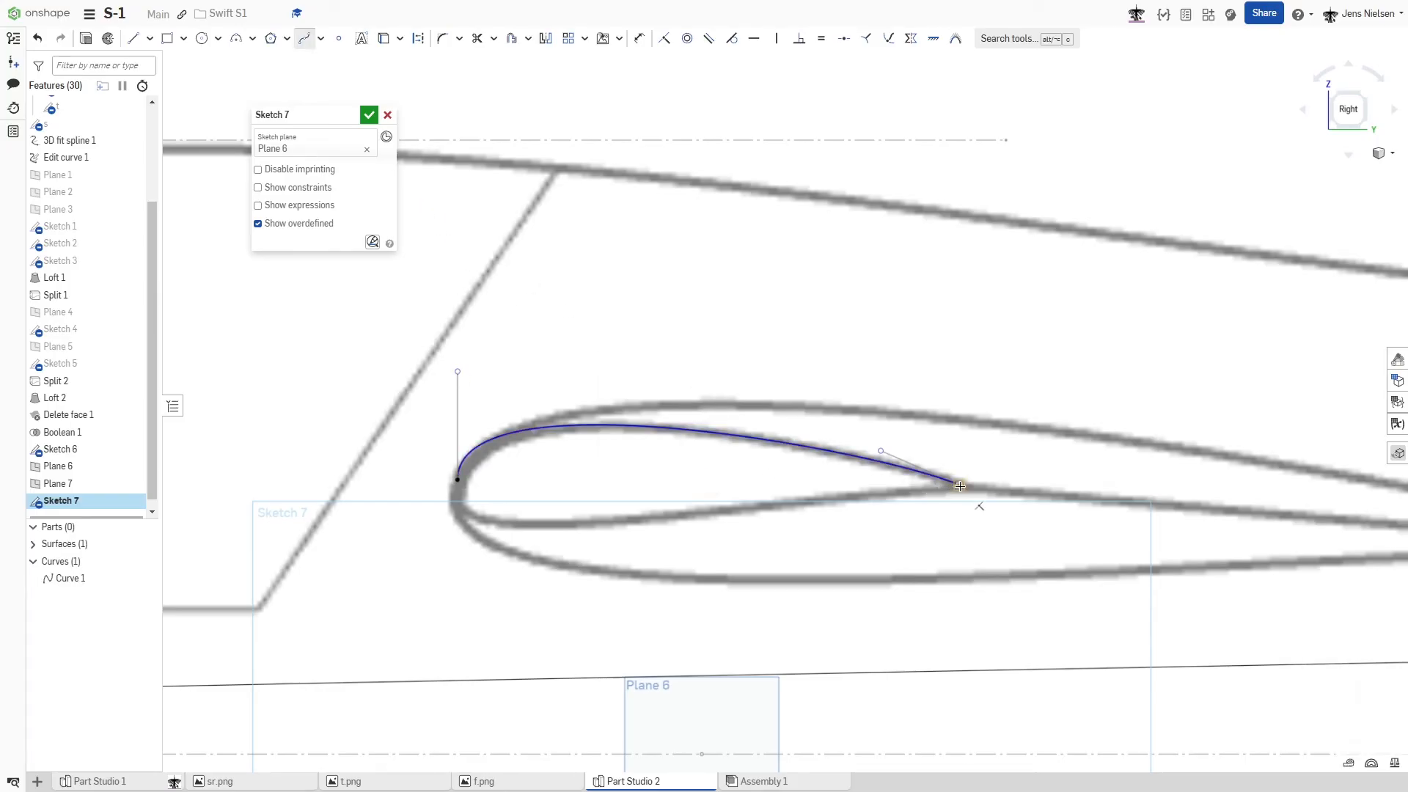
pyautogui.click(458, 484)
pyautogui.press('Escape')
pyautogui.moveTo(570, 543)
pyautogui.mouseDown()
pyautogui.moveTo(439, 565)
pyautogui.moveTo(452, 550)
pyautogui.mouseUp()
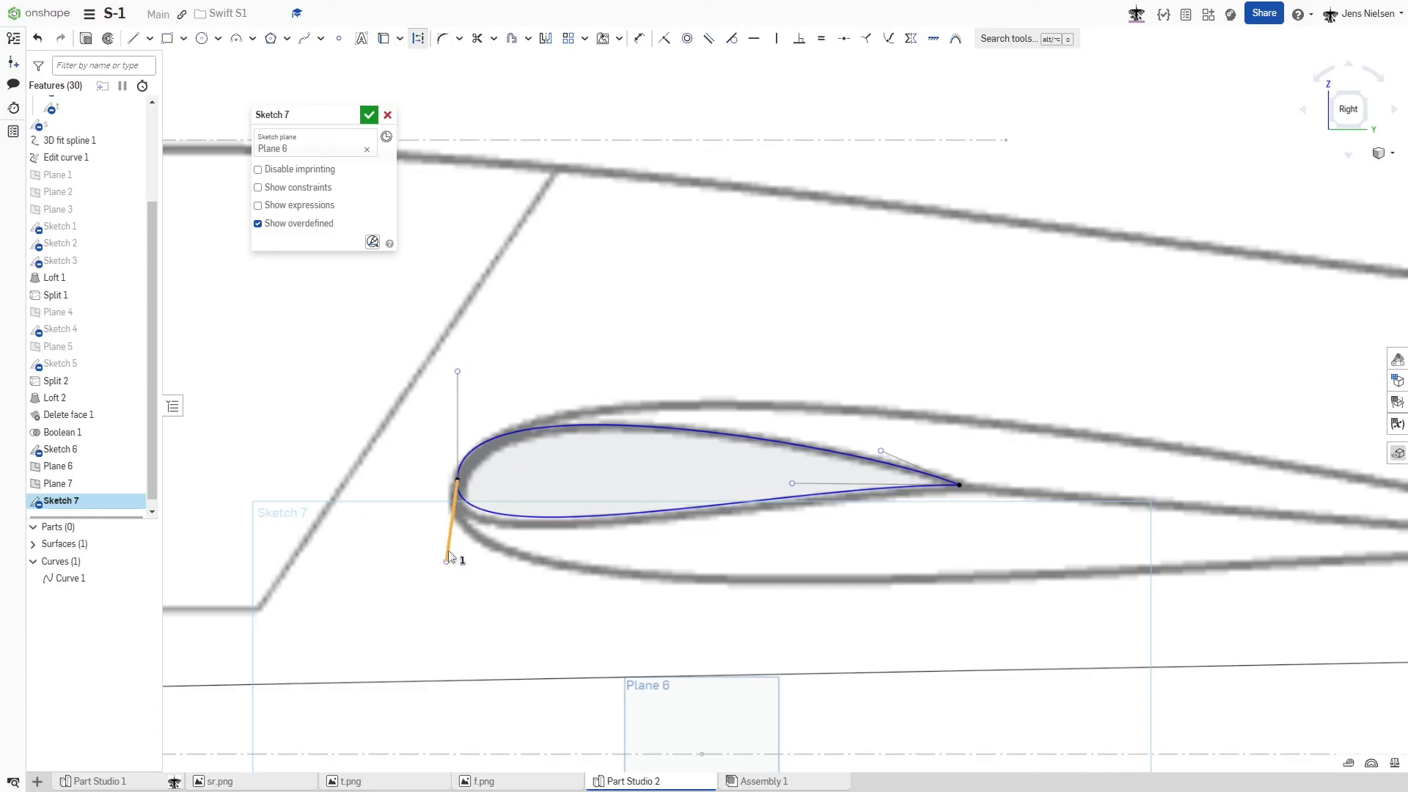
pyautogui.press('v')
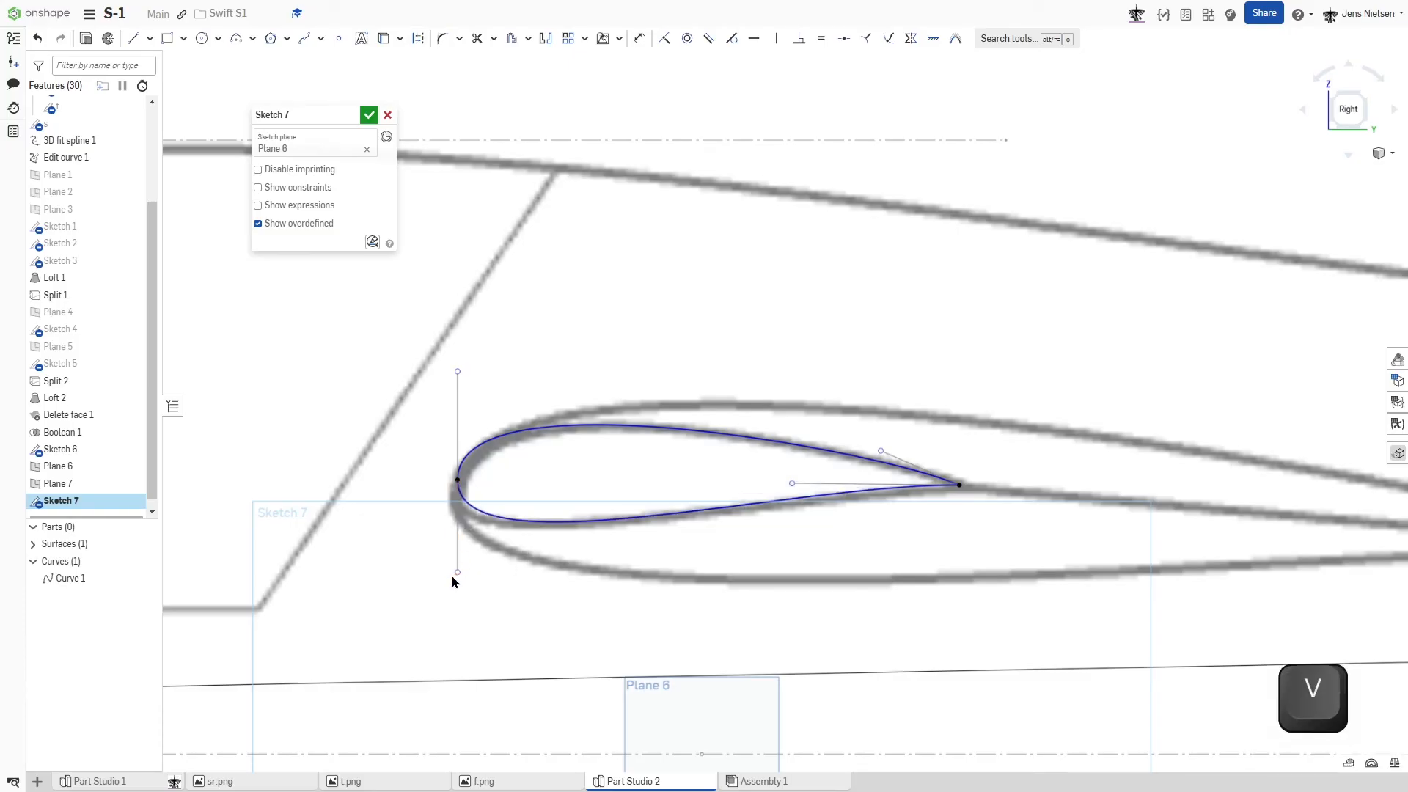
pyautogui.moveTo(452, 576); pyautogui.dragTo(449, 585)
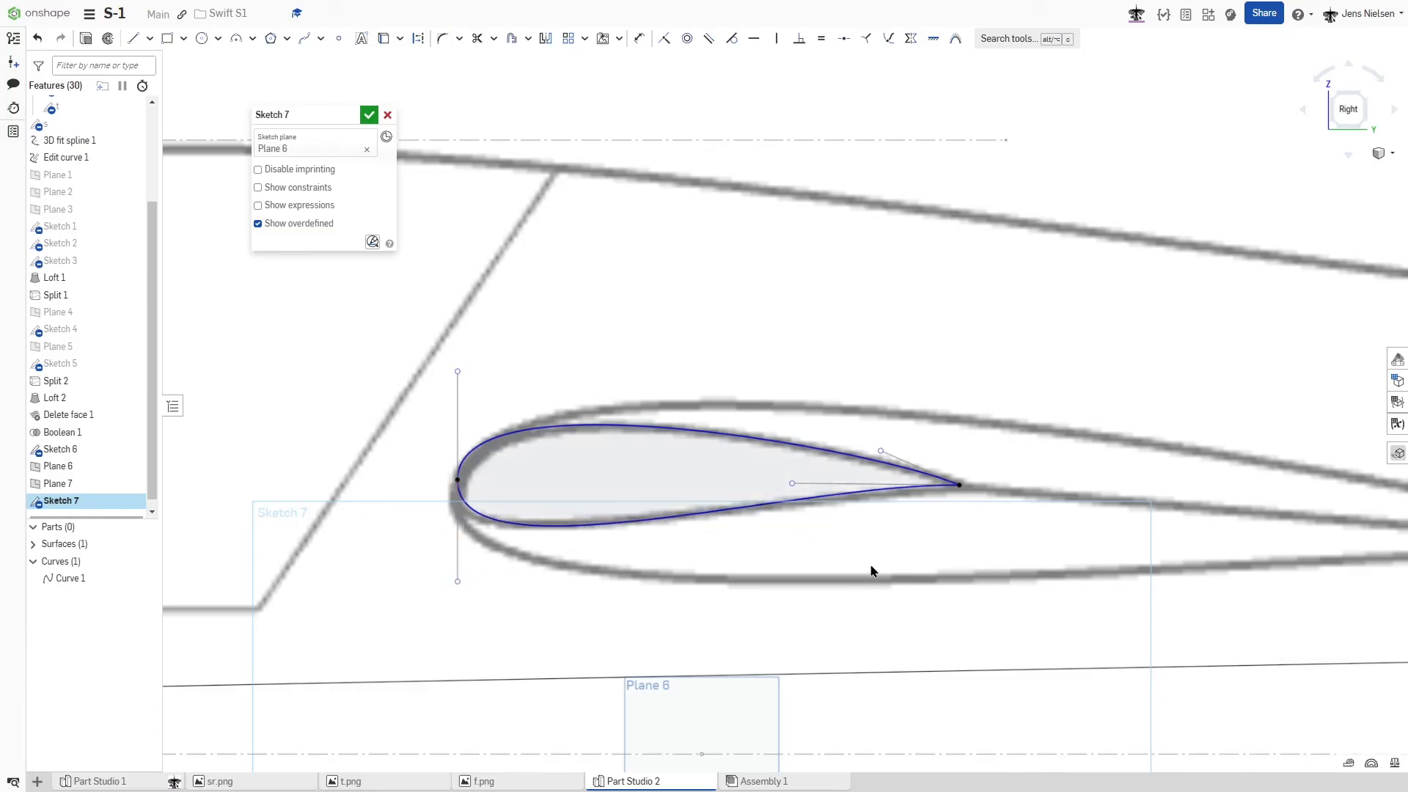
pyautogui.click(368, 116)
# - Start a sketch on Plane 7 and draw a two-point spline from trailing edge to leading edge of the smaller tailplane tip profile
pyautogui.scroll(-5, 748, 267)
pyautogui.scroll(-2, 803, 377)
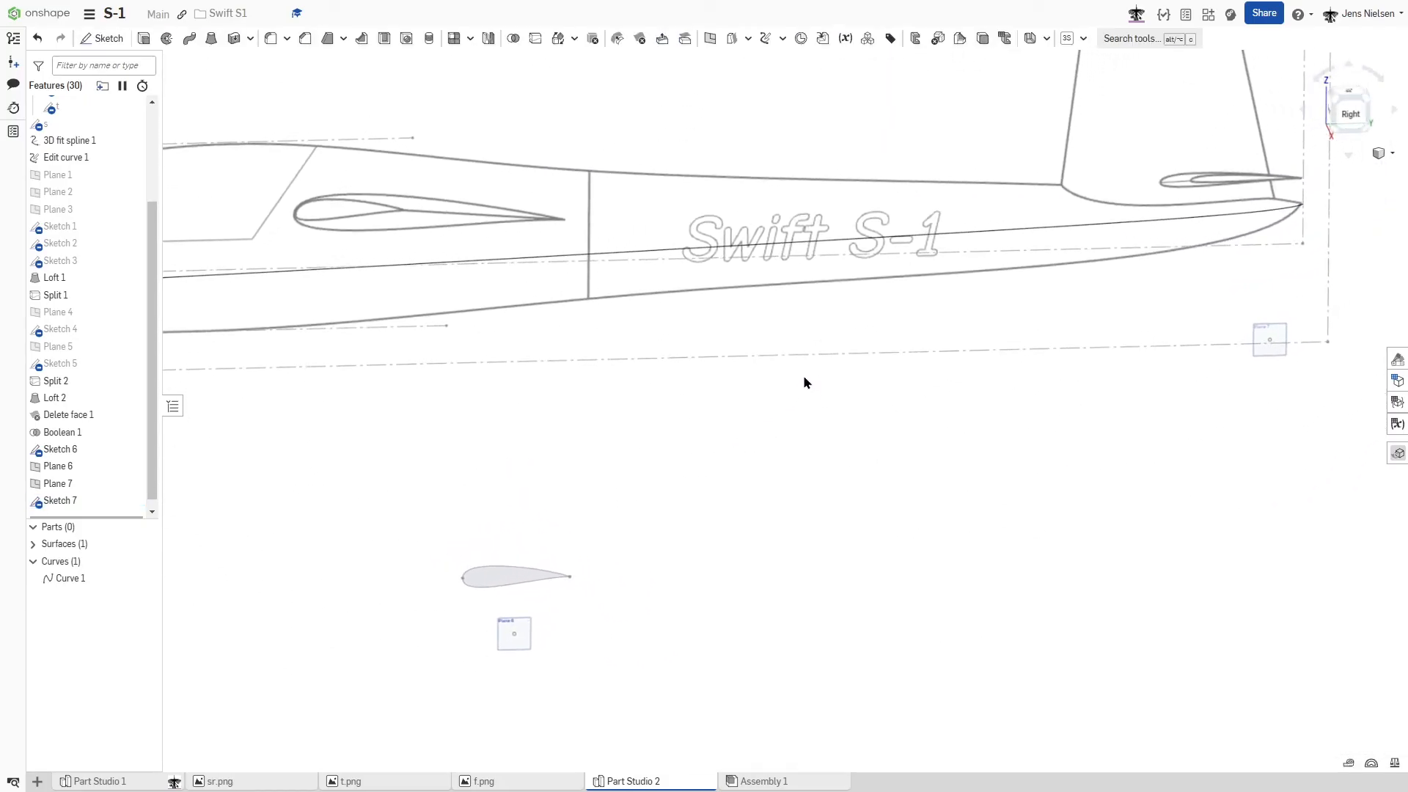
pyautogui.press('s')
pyautogui.click(816, 369)
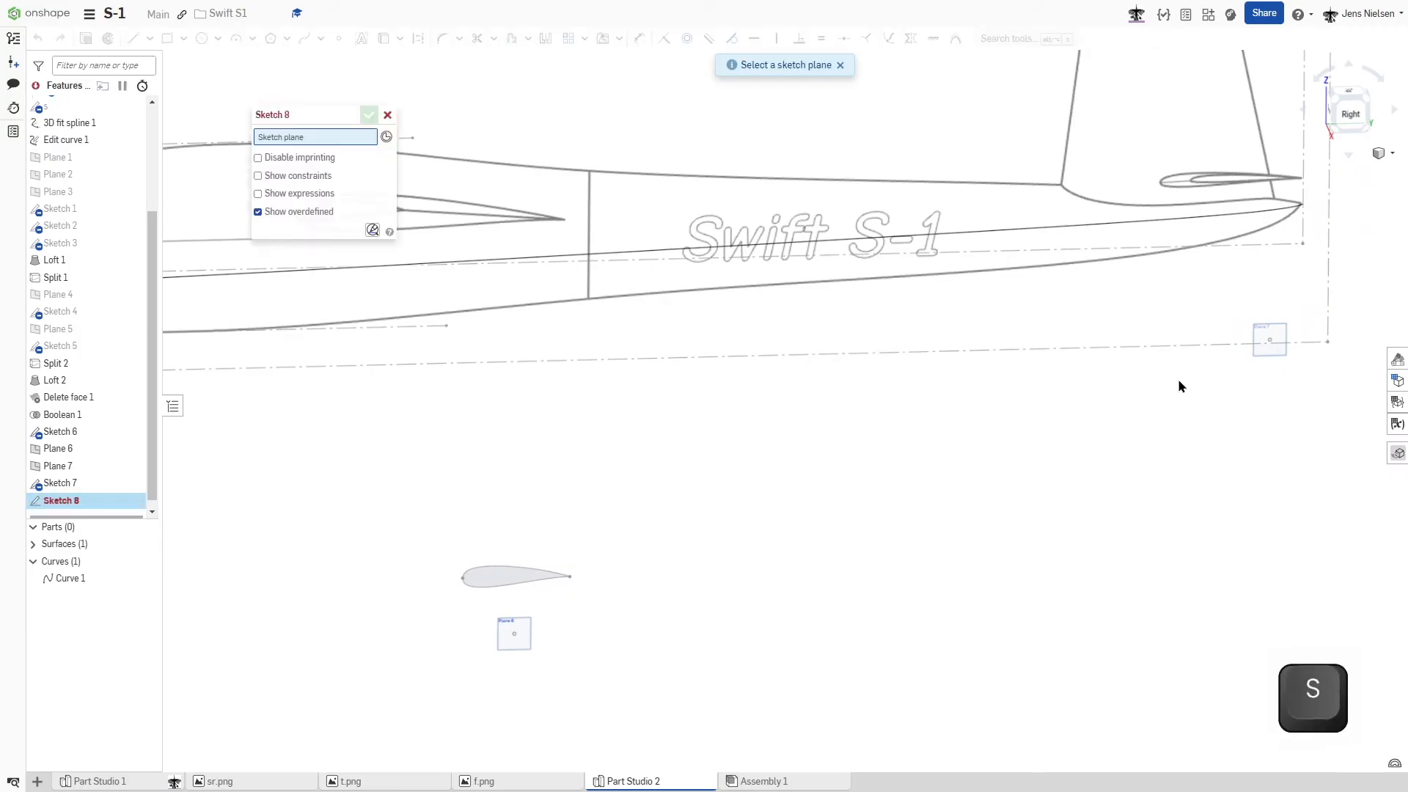
pyautogui.click(1271, 338)
pyautogui.press('n')
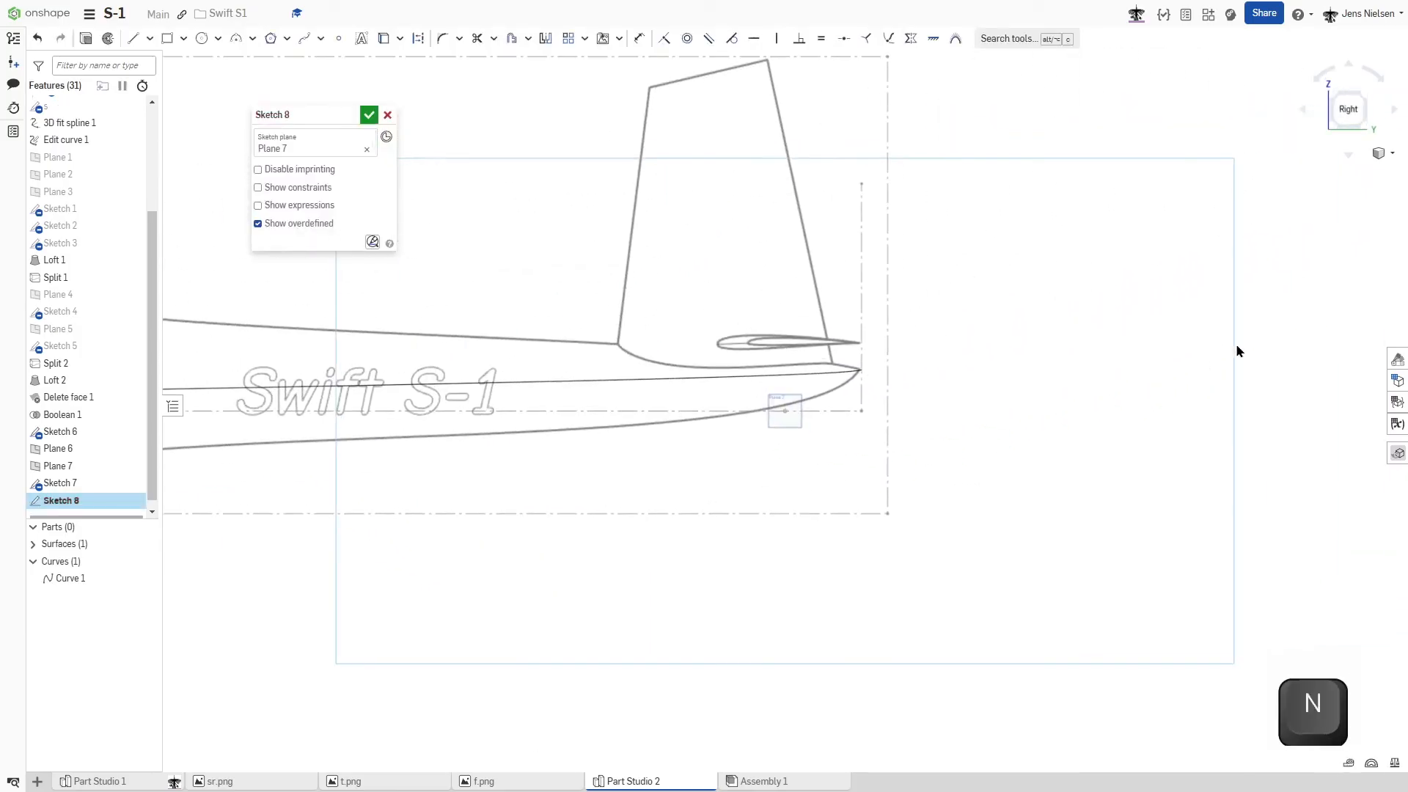
pyautogui.scroll(10, 971, 424)
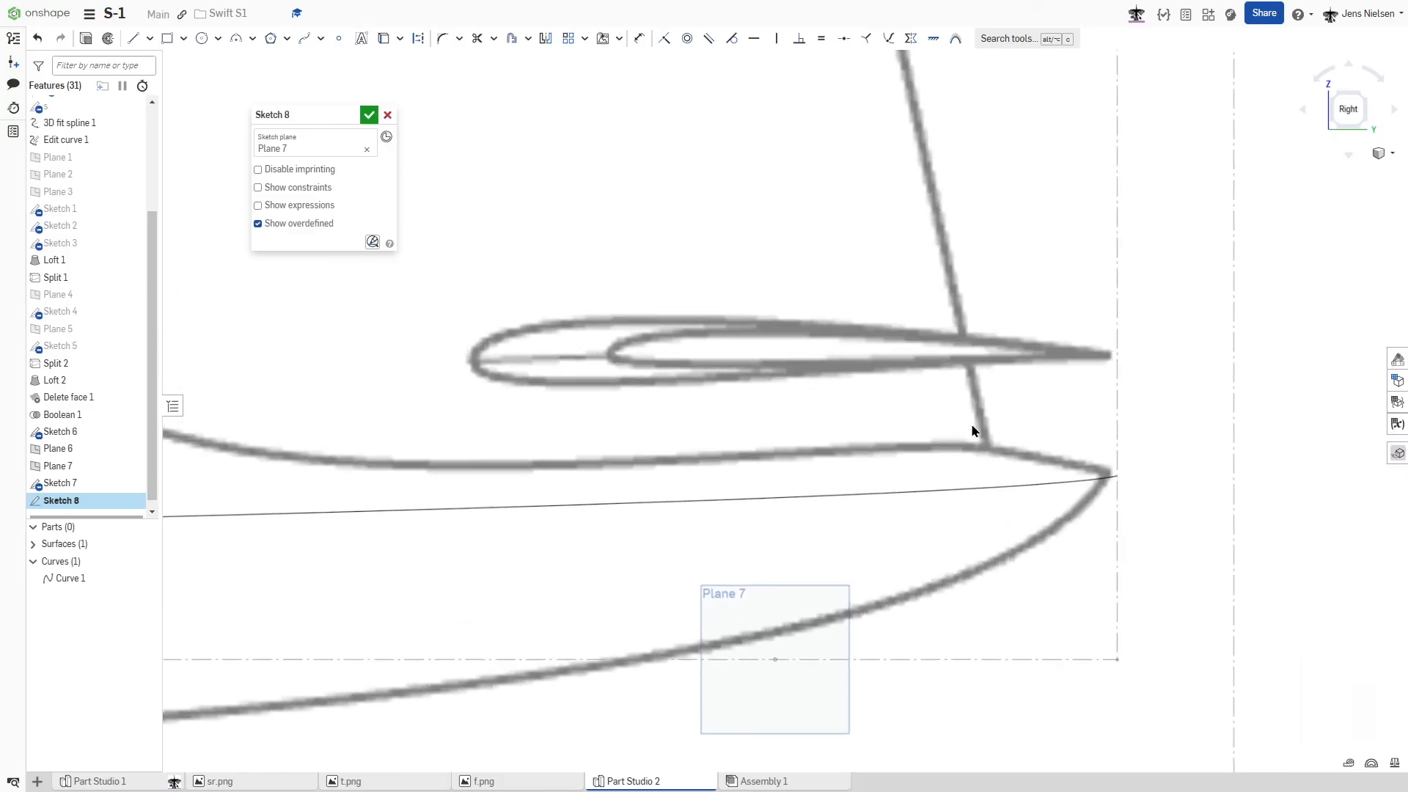
pyautogui.press('s')
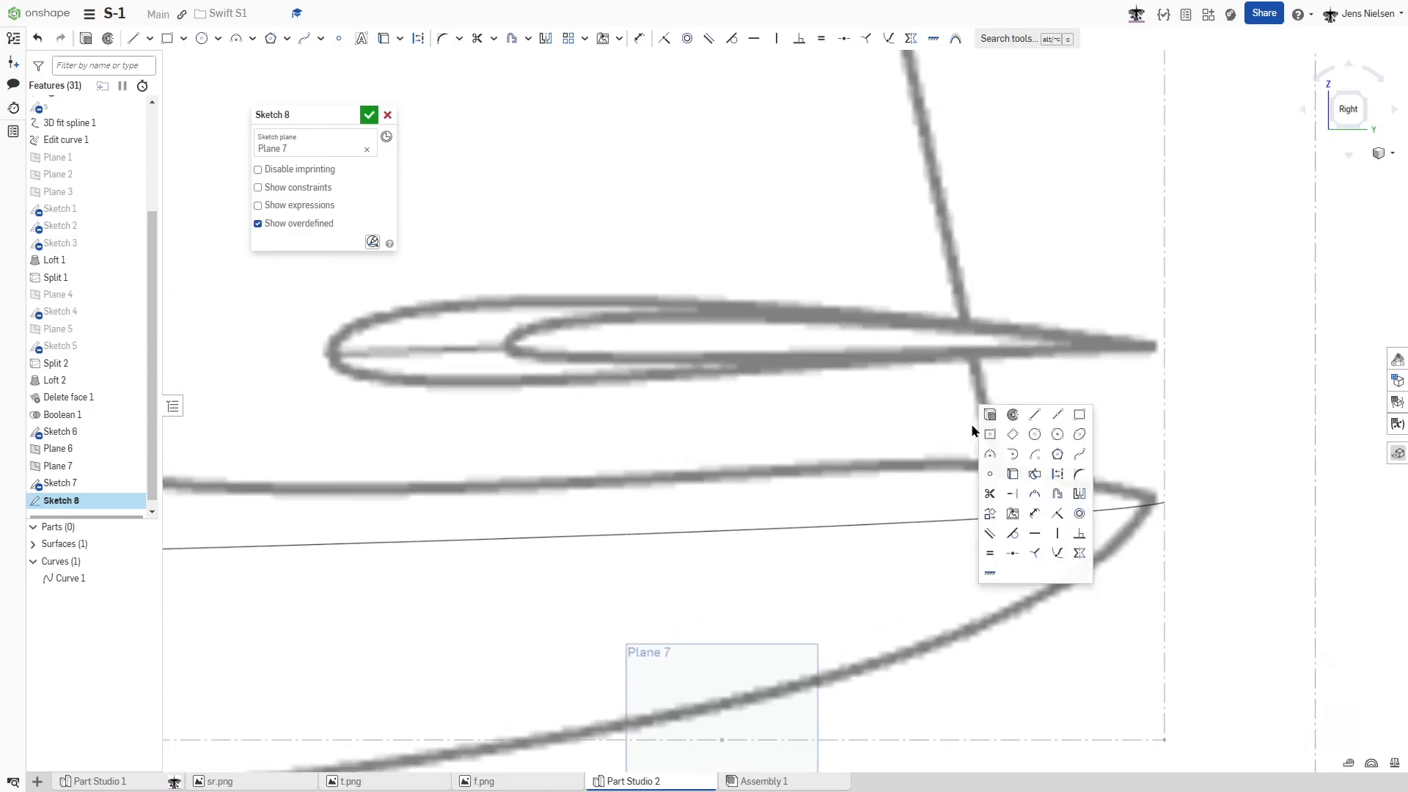
pyautogui.click(1075, 450)
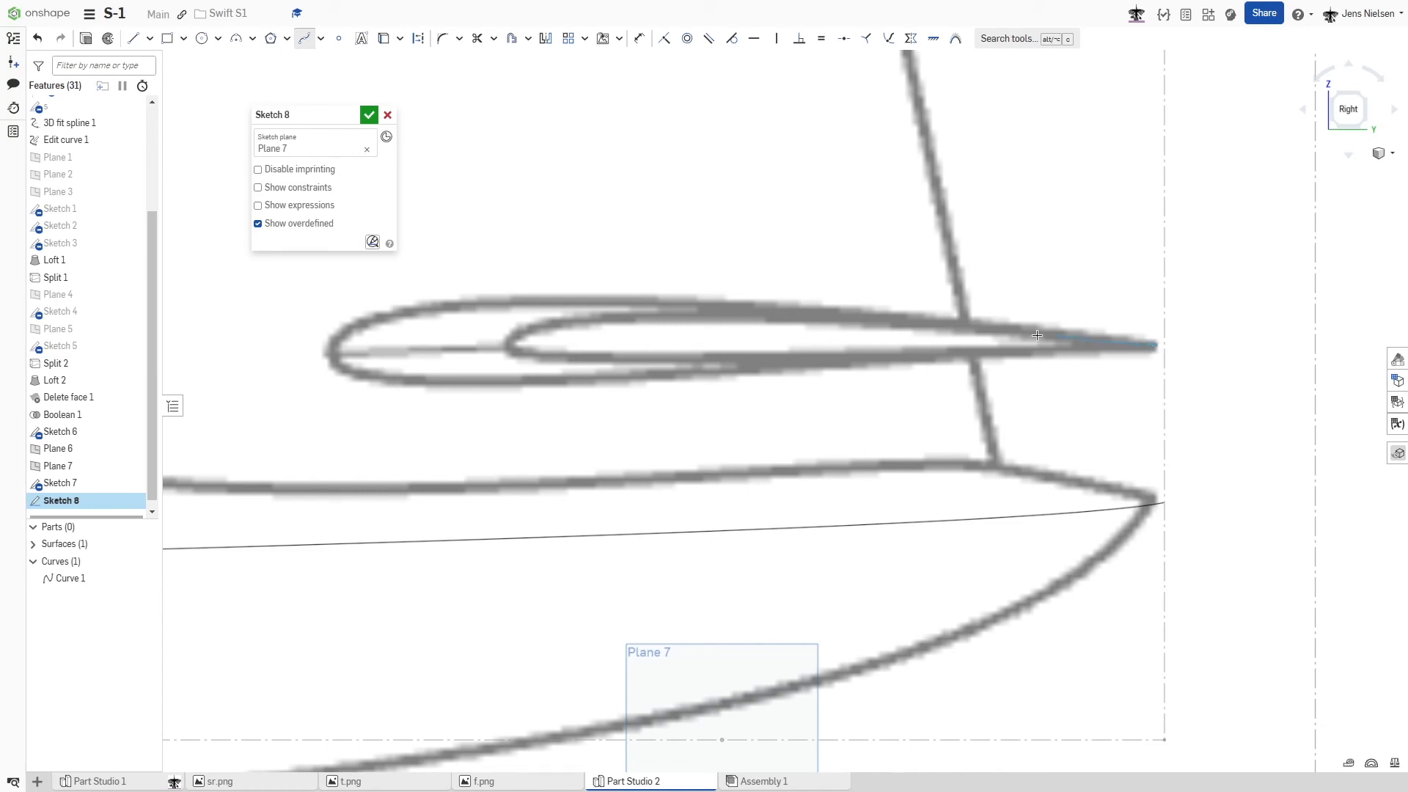
pyautogui.click(515, 341)
pyautogui.press('Escape')
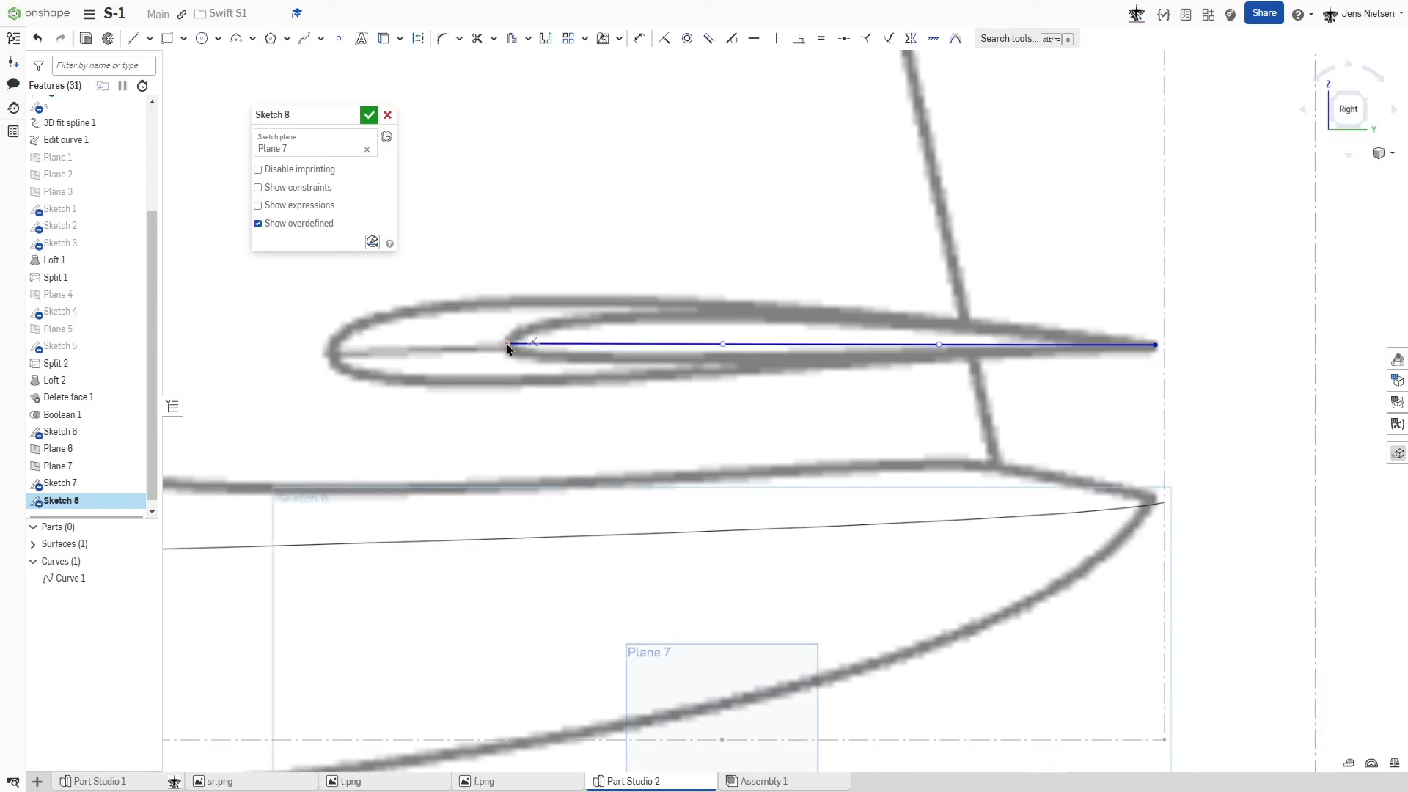
# - Fix the tailplane spline's endpoint, make its leading-edge handle vertical, and shape both handles to follow the tip profile's upper edge
pyautogui.hotkey('shift', 'j')
pyautogui.press('Escape')
pyautogui.moveTo(723, 345); pyautogui.dragTo(510, 282)
pyautogui.click(506, 307)
pyautogui.press('v')
pyautogui.press('Escape')
pyautogui.moveTo(939, 344); pyautogui.dragTo(1086, 332)
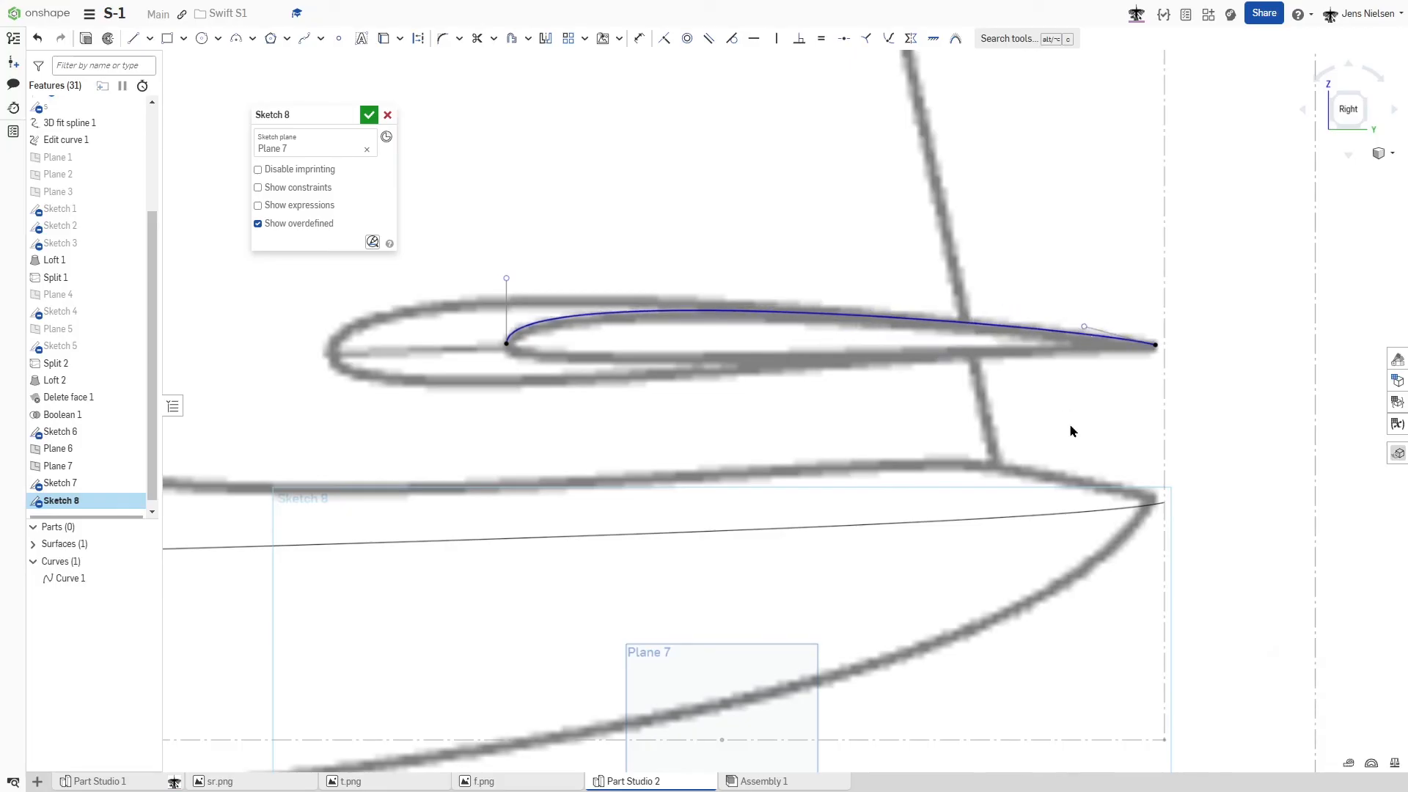
# - Close the tailplane tip profile with a lower spline, its leading-edge handle vertical and shaped to the reference, and finish the sketch
pyautogui.press('s')
pyautogui.click(1176, 455)
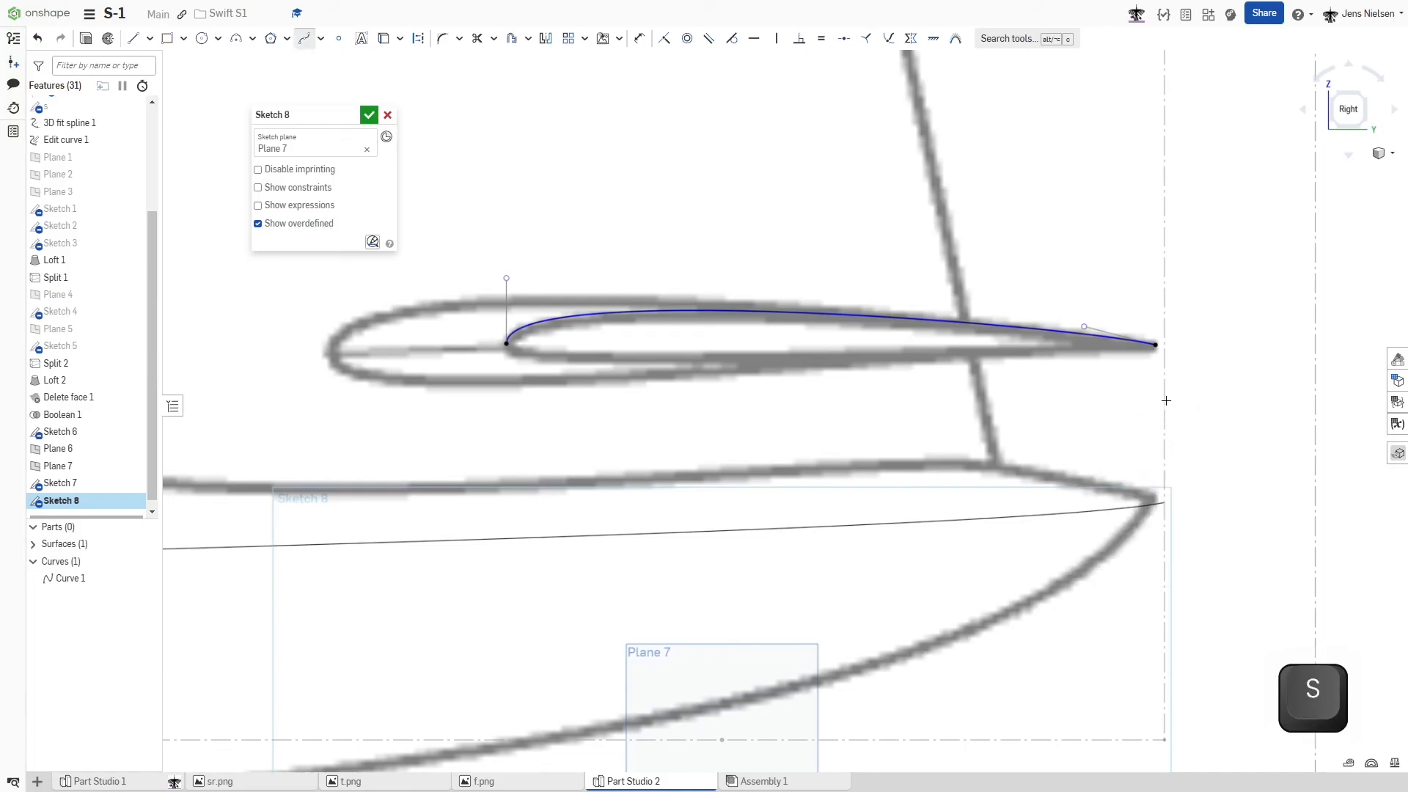
pyautogui.click(1156, 345)
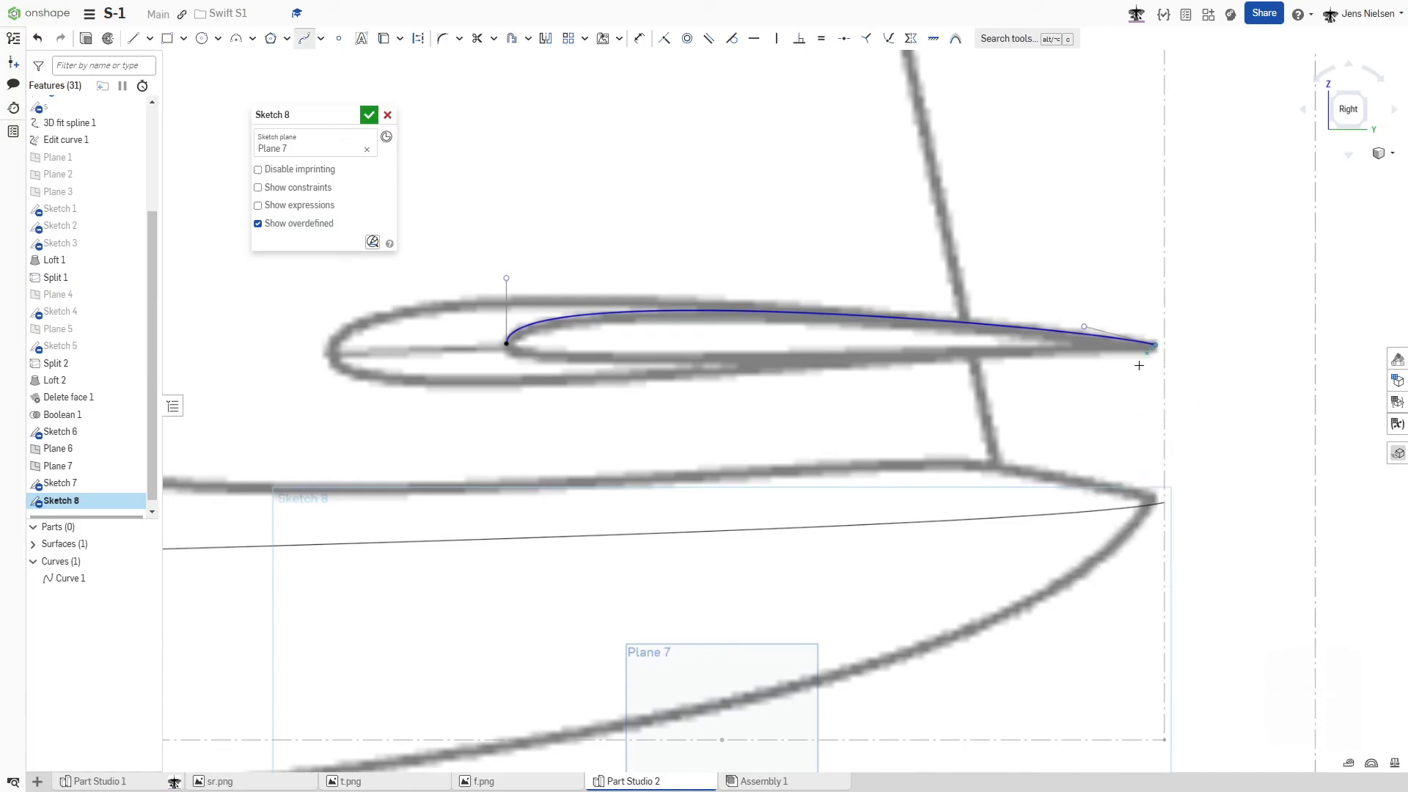
pyautogui.click(506, 344)
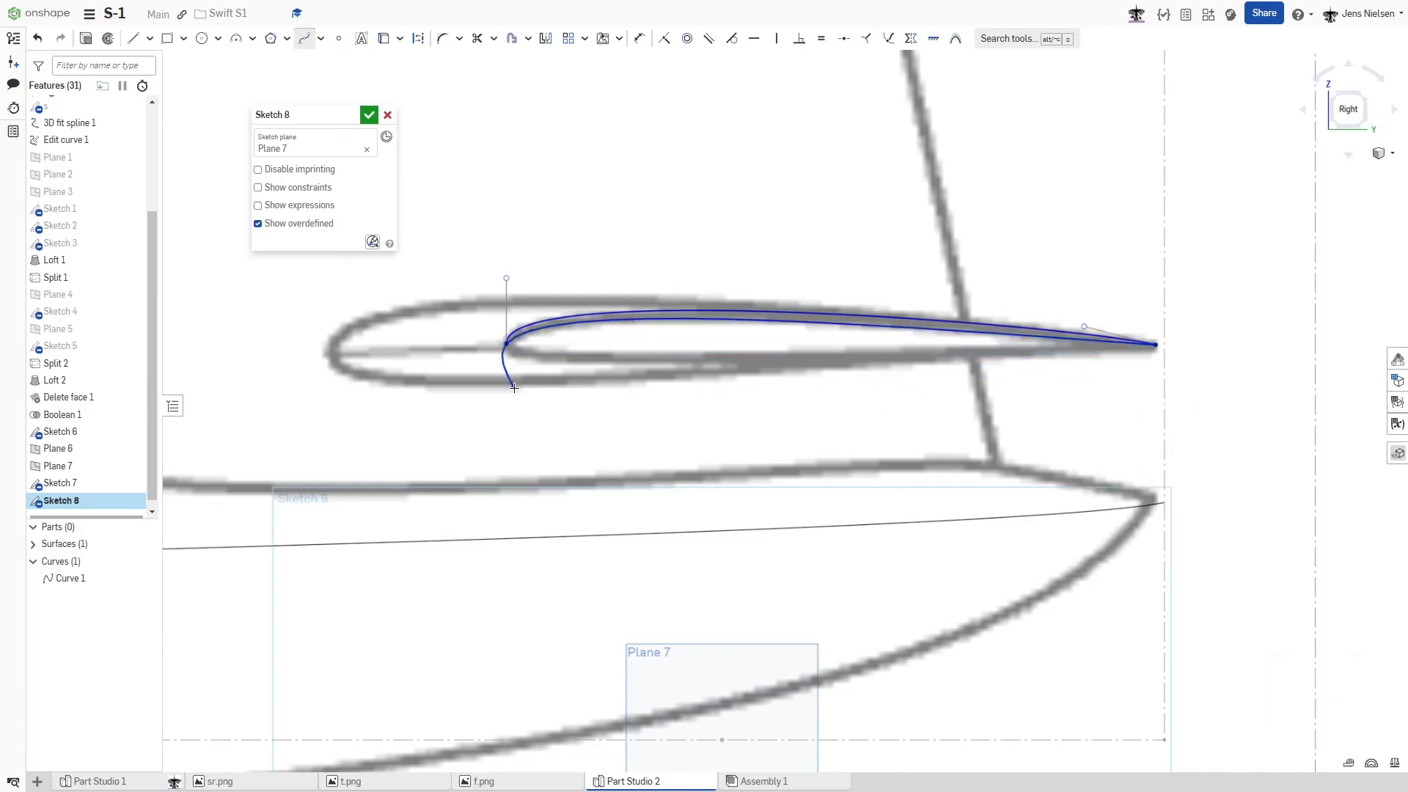
pyautogui.press('Escape')
pyautogui.moveTo(725, 344); pyautogui.dragTo(531, 412)
pyautogui.press('v')
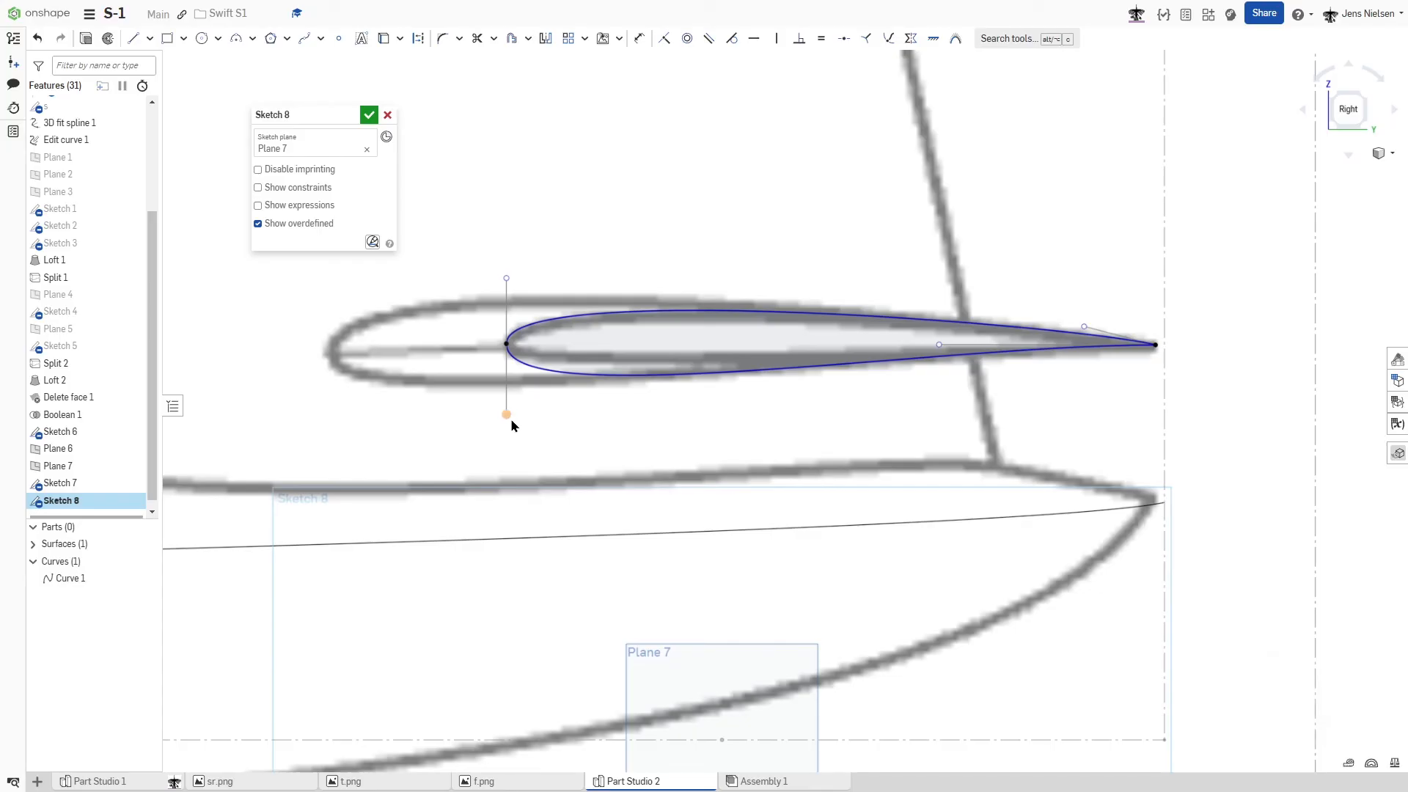
pyautogui.moveTo(509, 416); pyautogui.dragTo(512, 394)
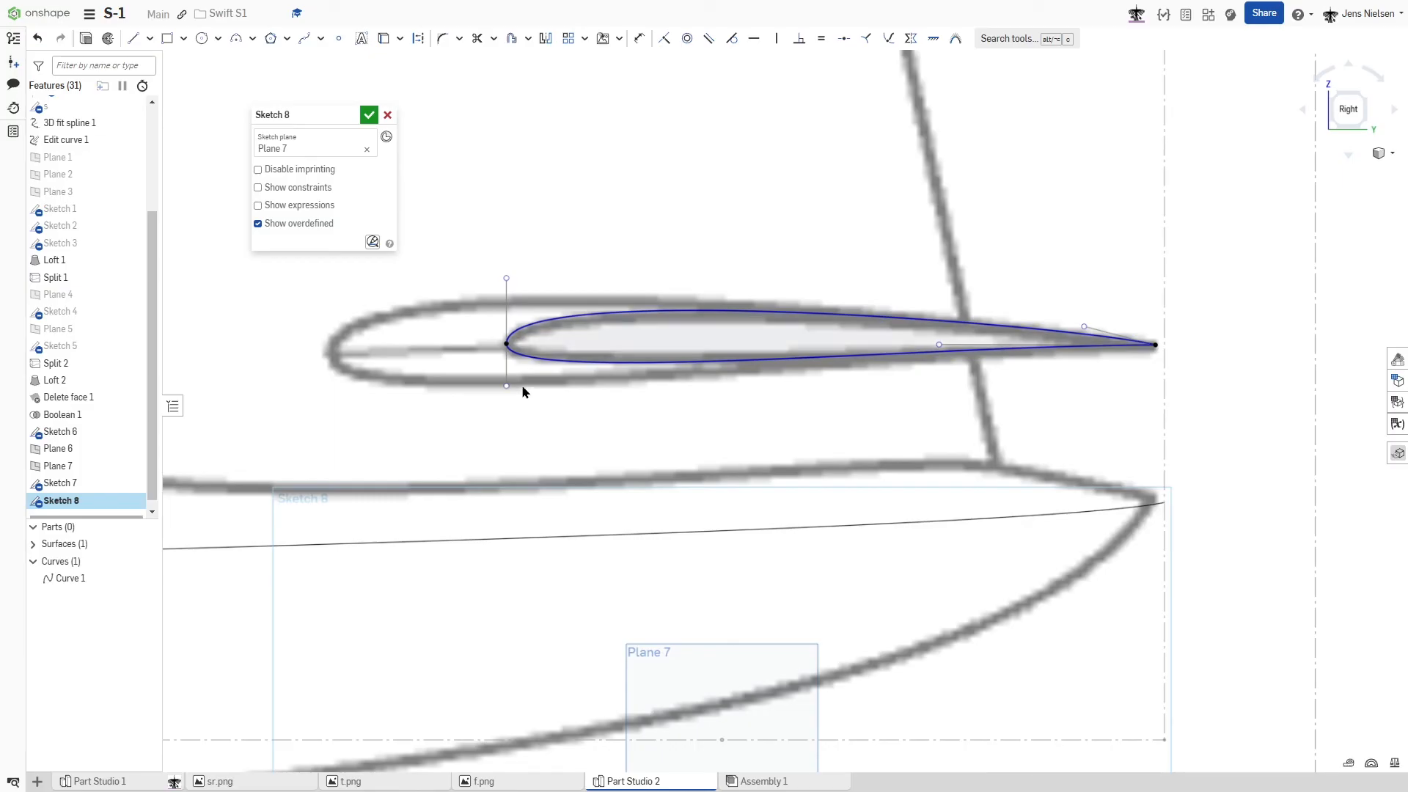
pyautogui.click(369, 115)
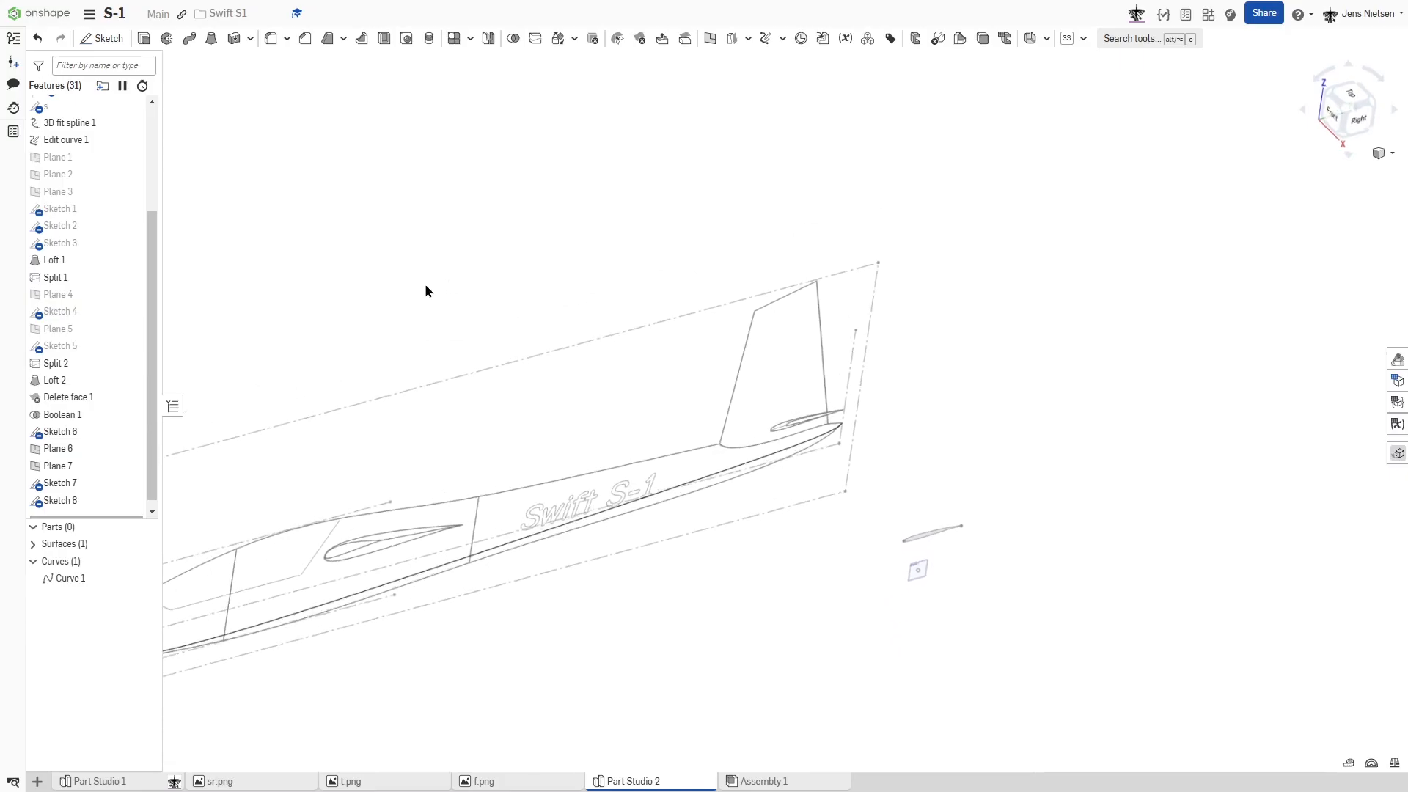
# - Show the hidden fuselage side-profile sketch s listed directly after the v folder
pyautogui.moveTo(154, 308); pyautogui.dragTo(154, 245)
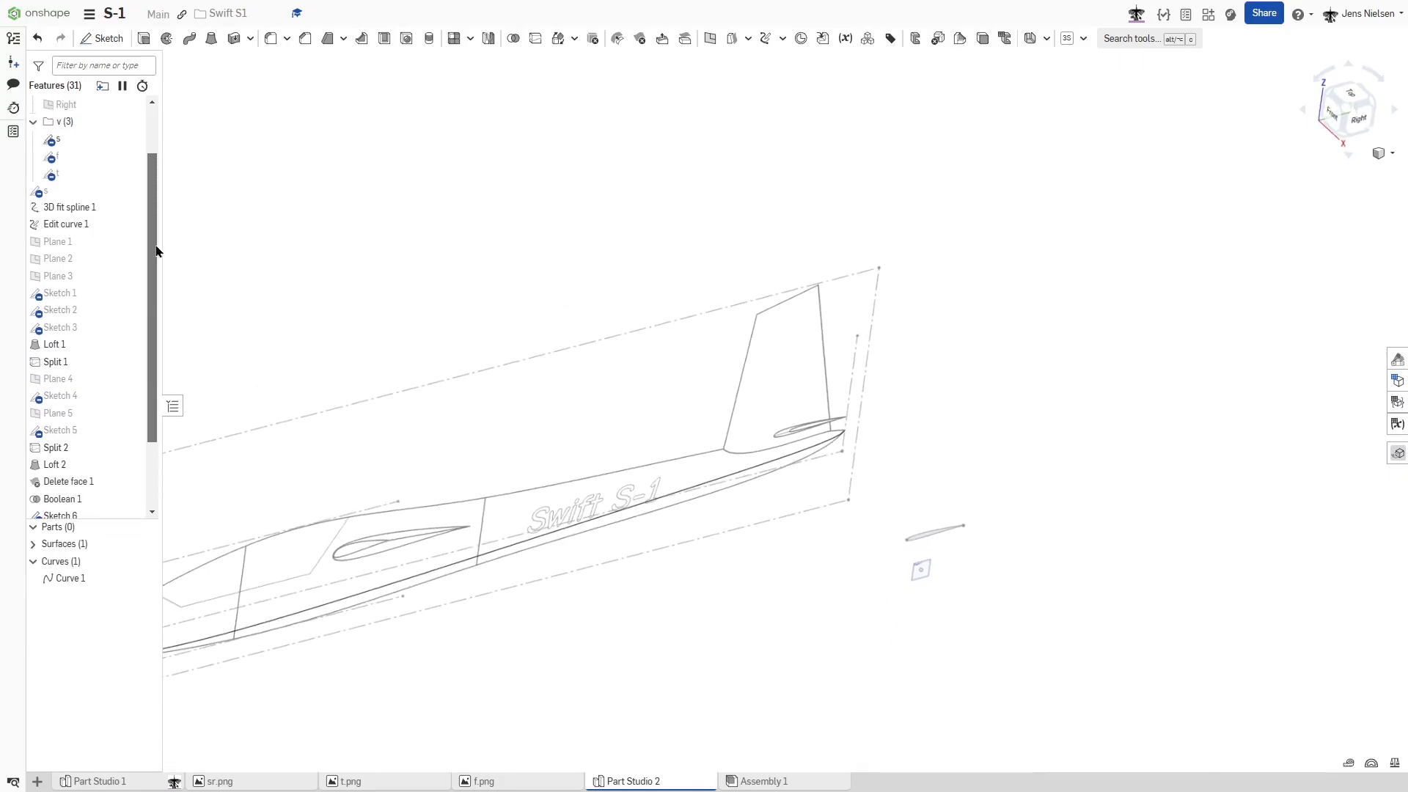
pyautogui.click(133, 192)
pyautogui.scroll(2, 784, 414)
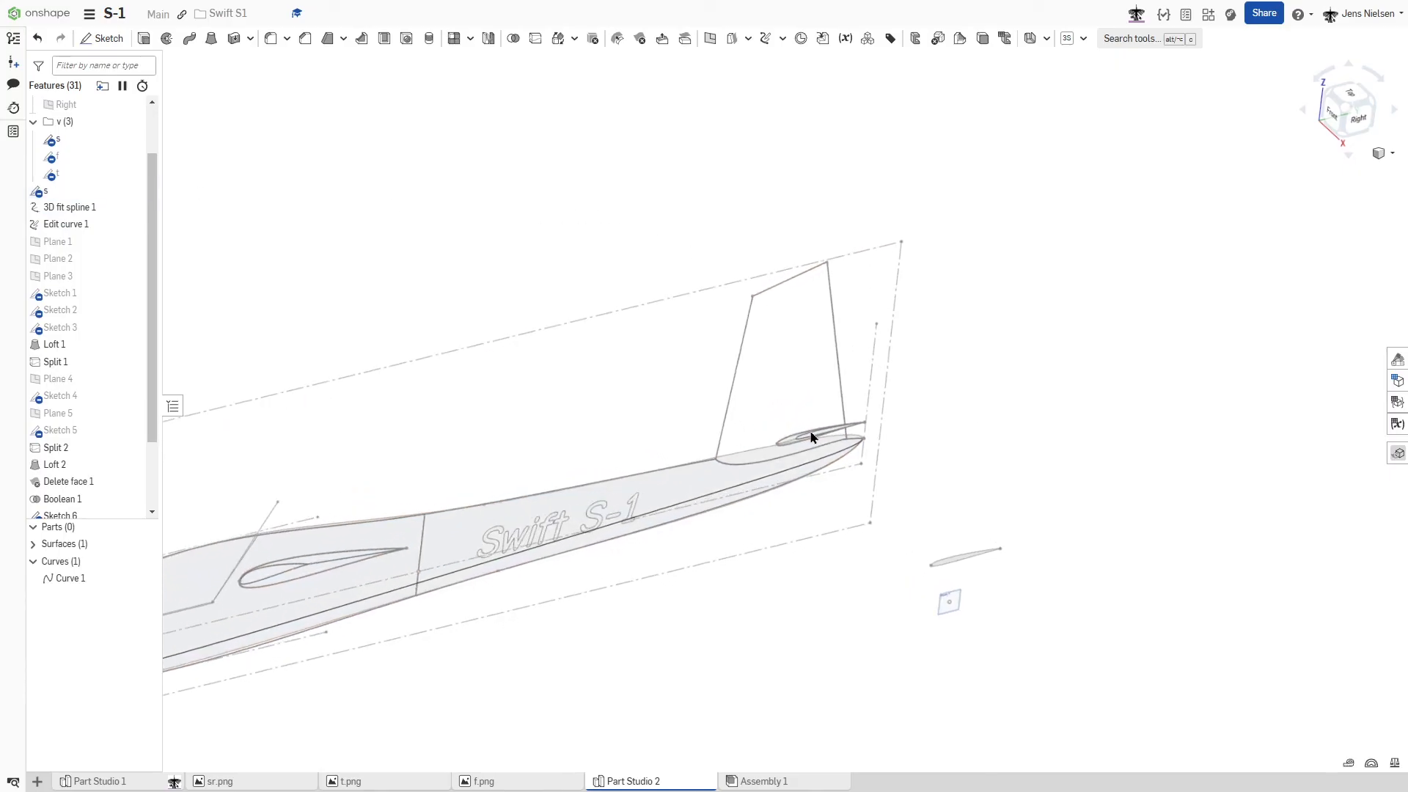
pyautogui.moveTo(944, 383); pyautogui.dragTo(667, 221, button='right')
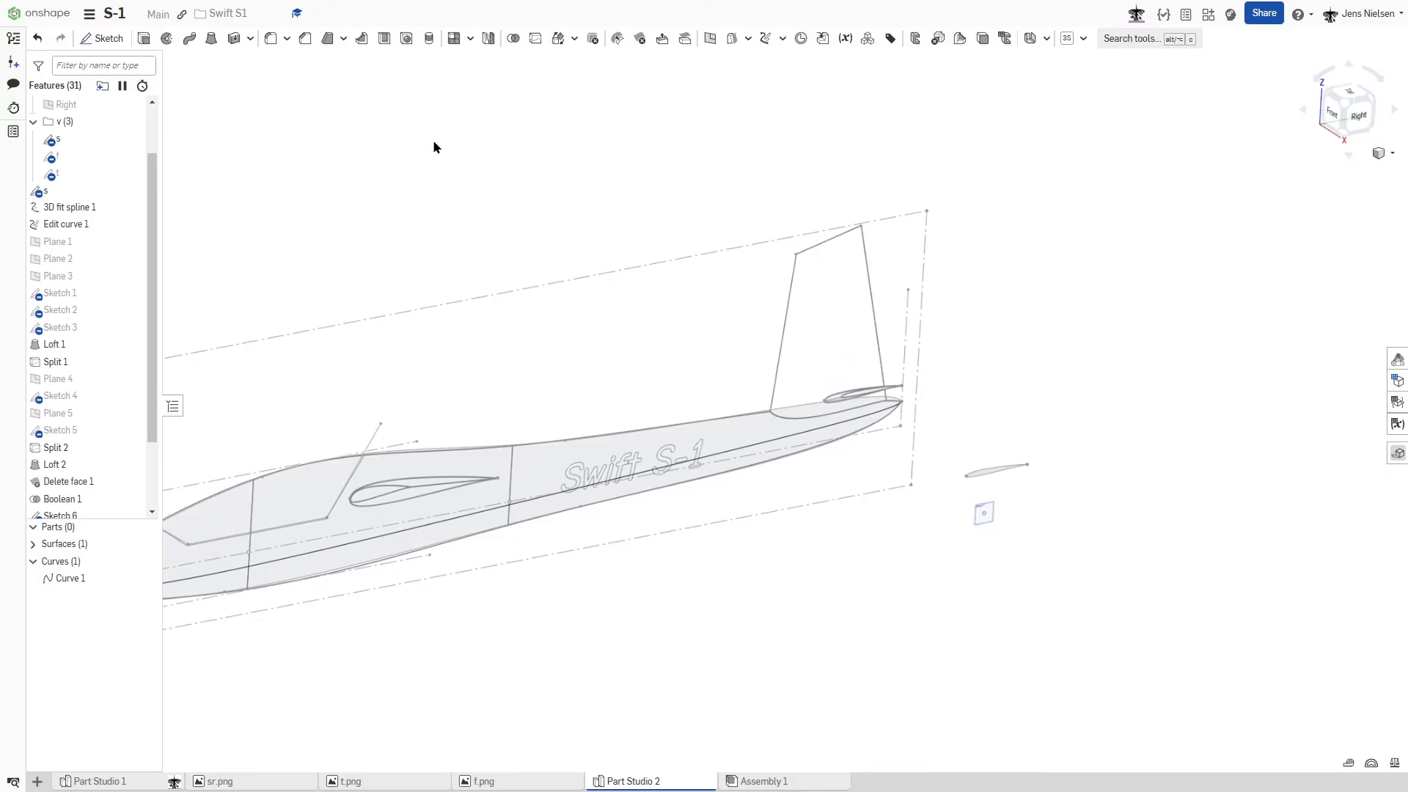
# - Loft a new surface between the wing tip profile face in Sketch 7 and the larger wing root profile in sketch s
pyautogui.click(211, 42)
pyautogui.scroll(-3, 723, 454)
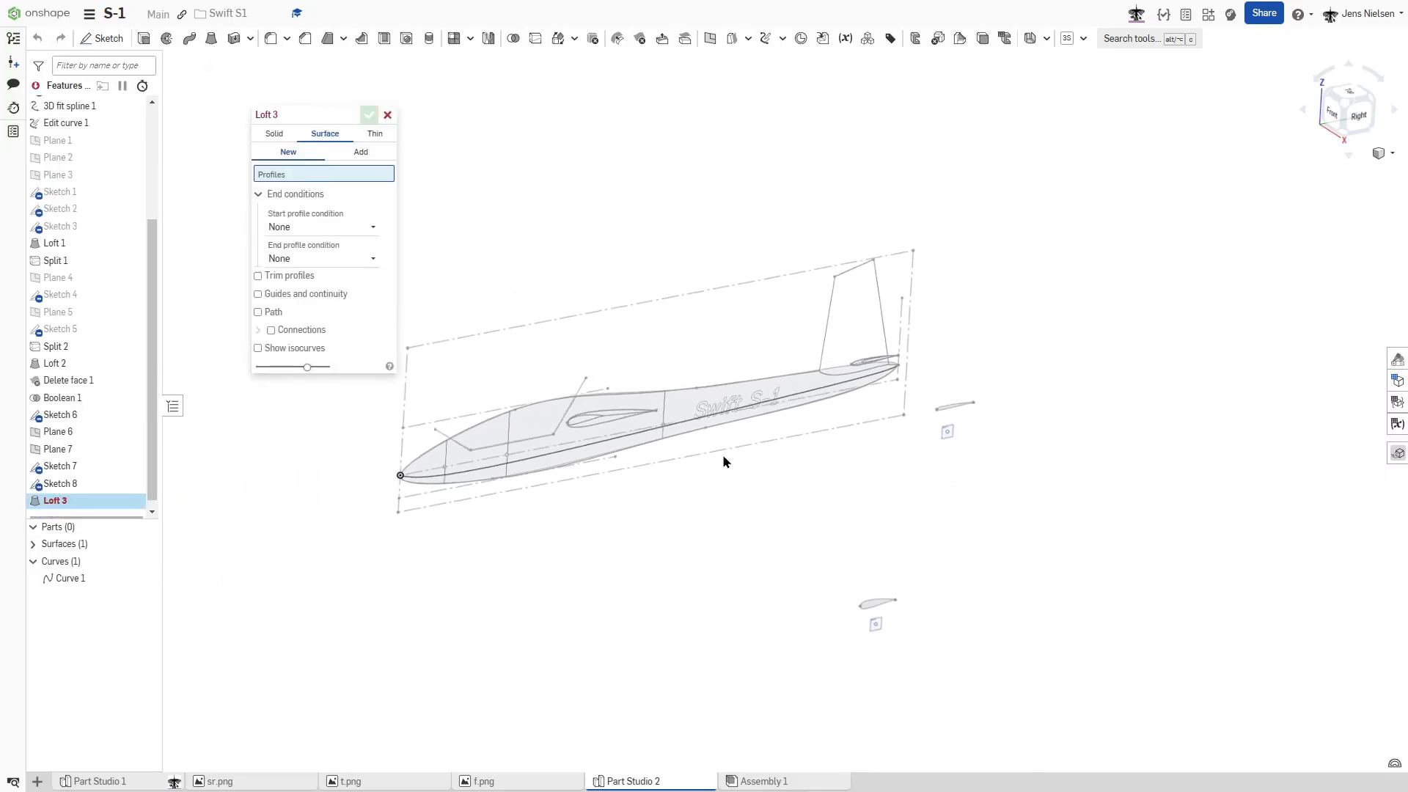
pyautogui.scroll(6, 857, 543)
pyautogui.click(856, 570)
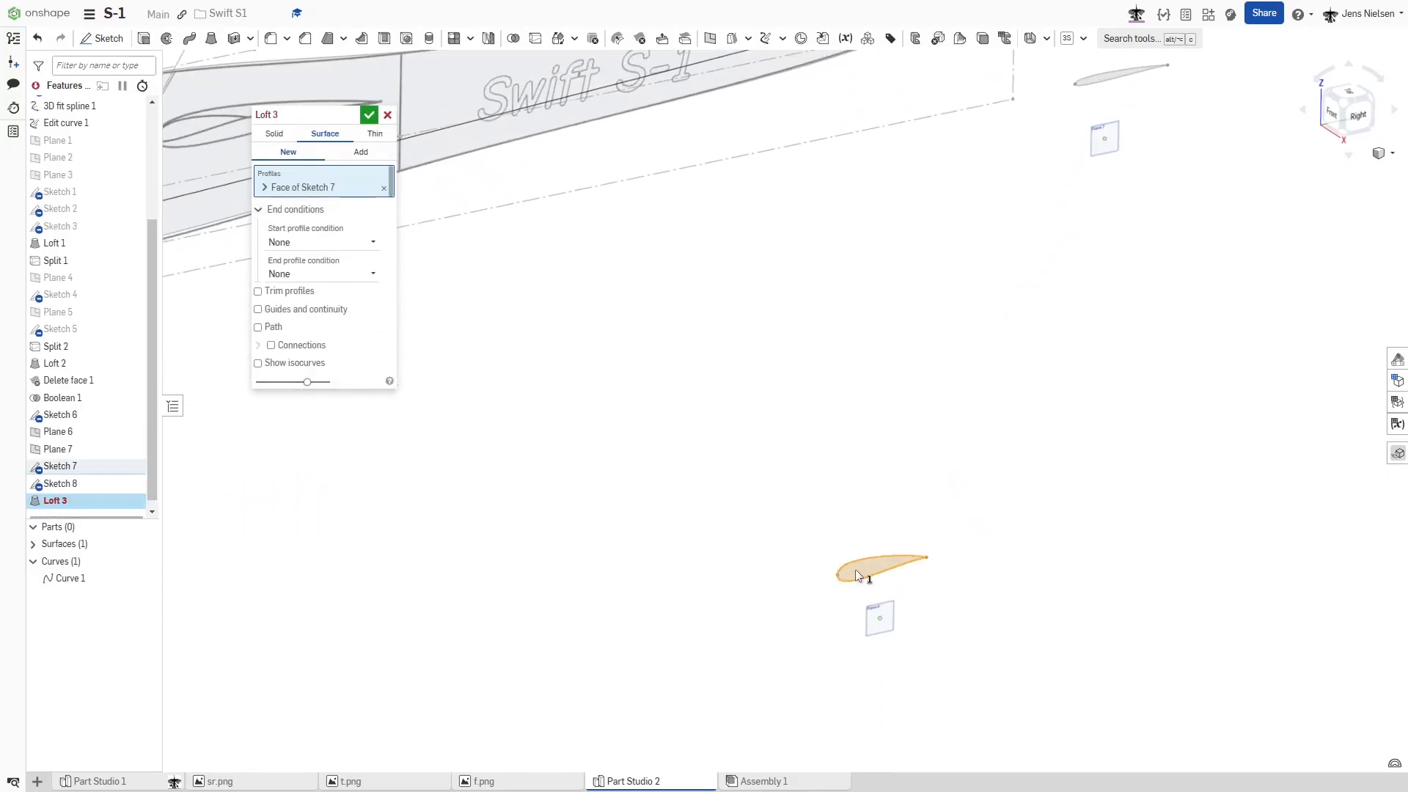
pyautogui.scroll(-3, 855, 569)
pyautogui.scroll(3, 736, 427)
pyautogui.scroll(3, 736, 428)
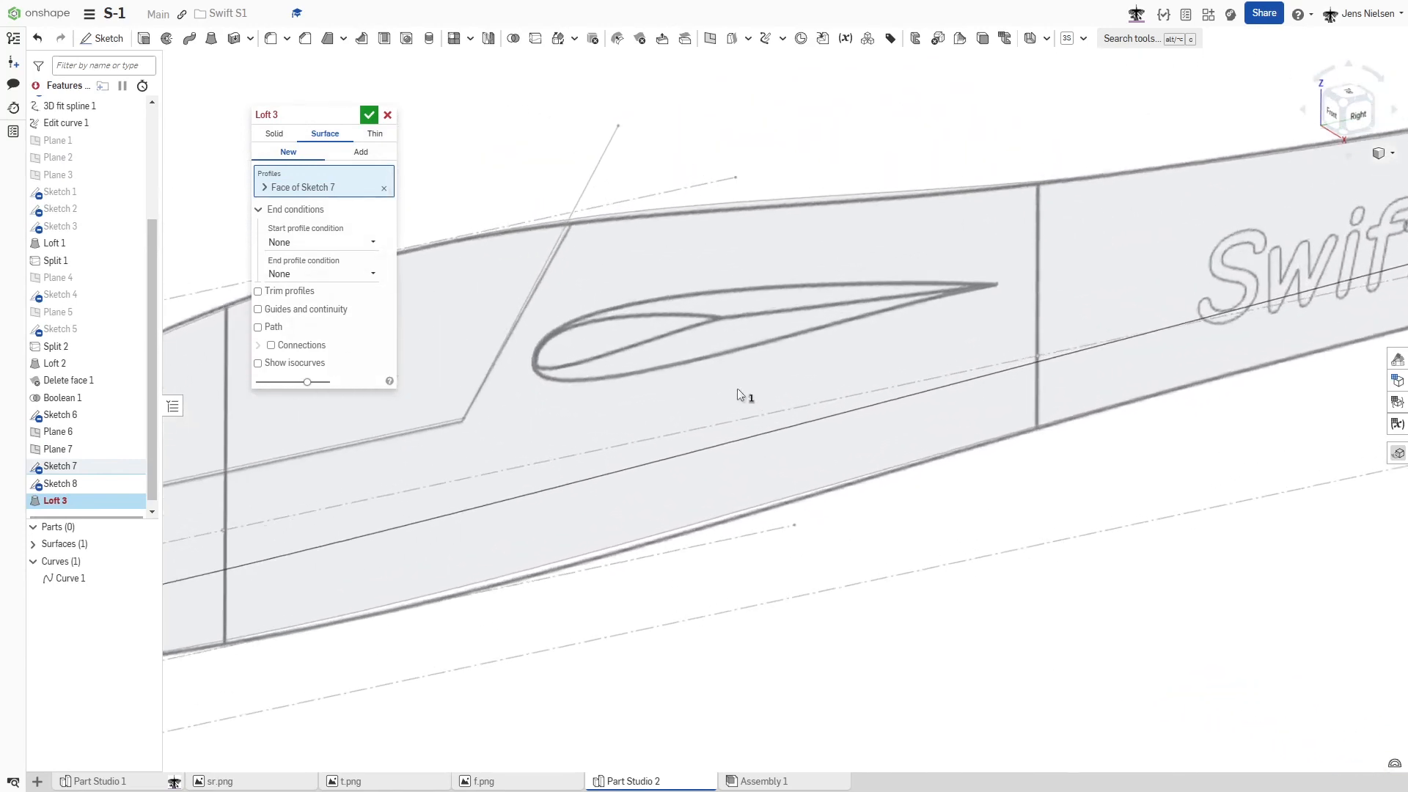
pyautogui.click(720, 340)
pyautogui.scroll(-5, 720, 340)
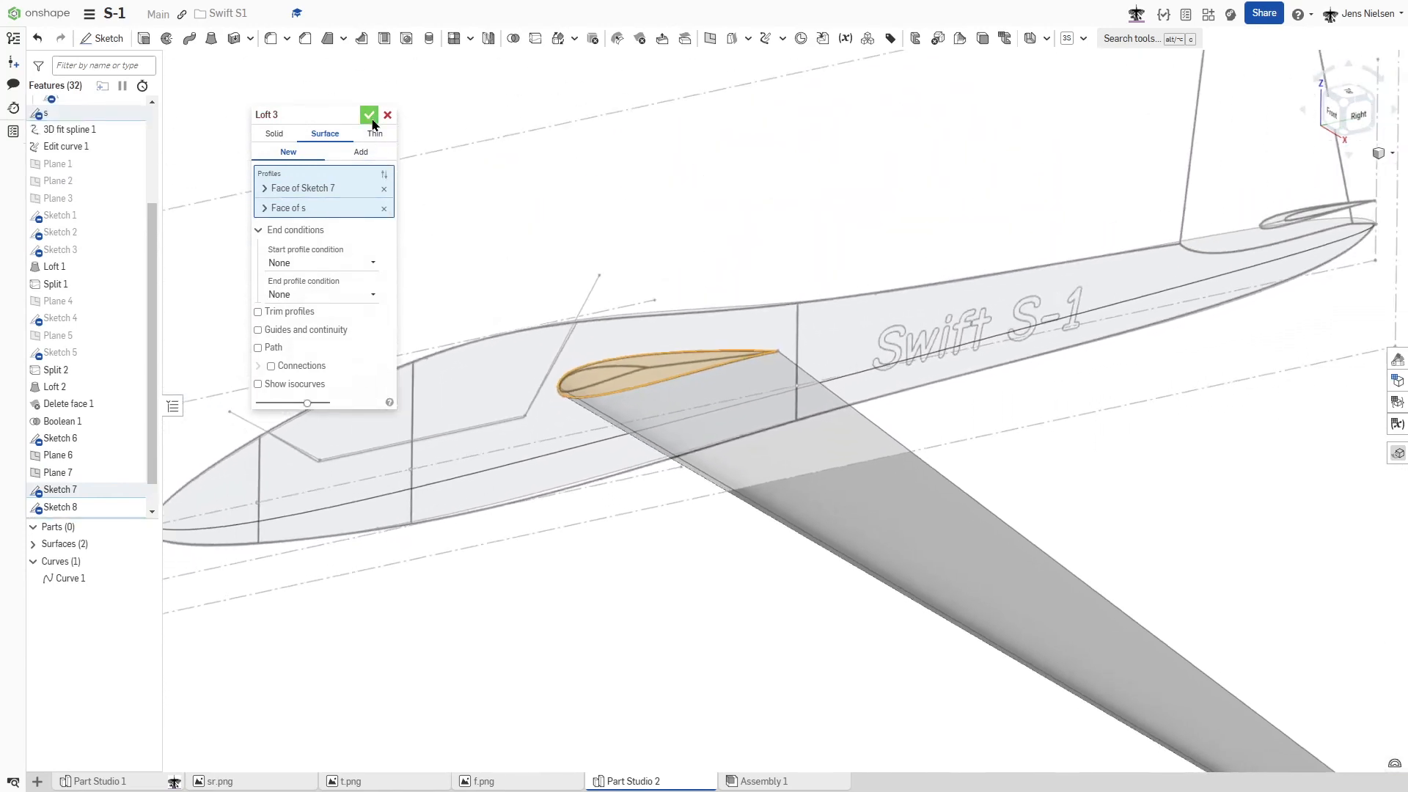
pyautogui.click(369, 115)
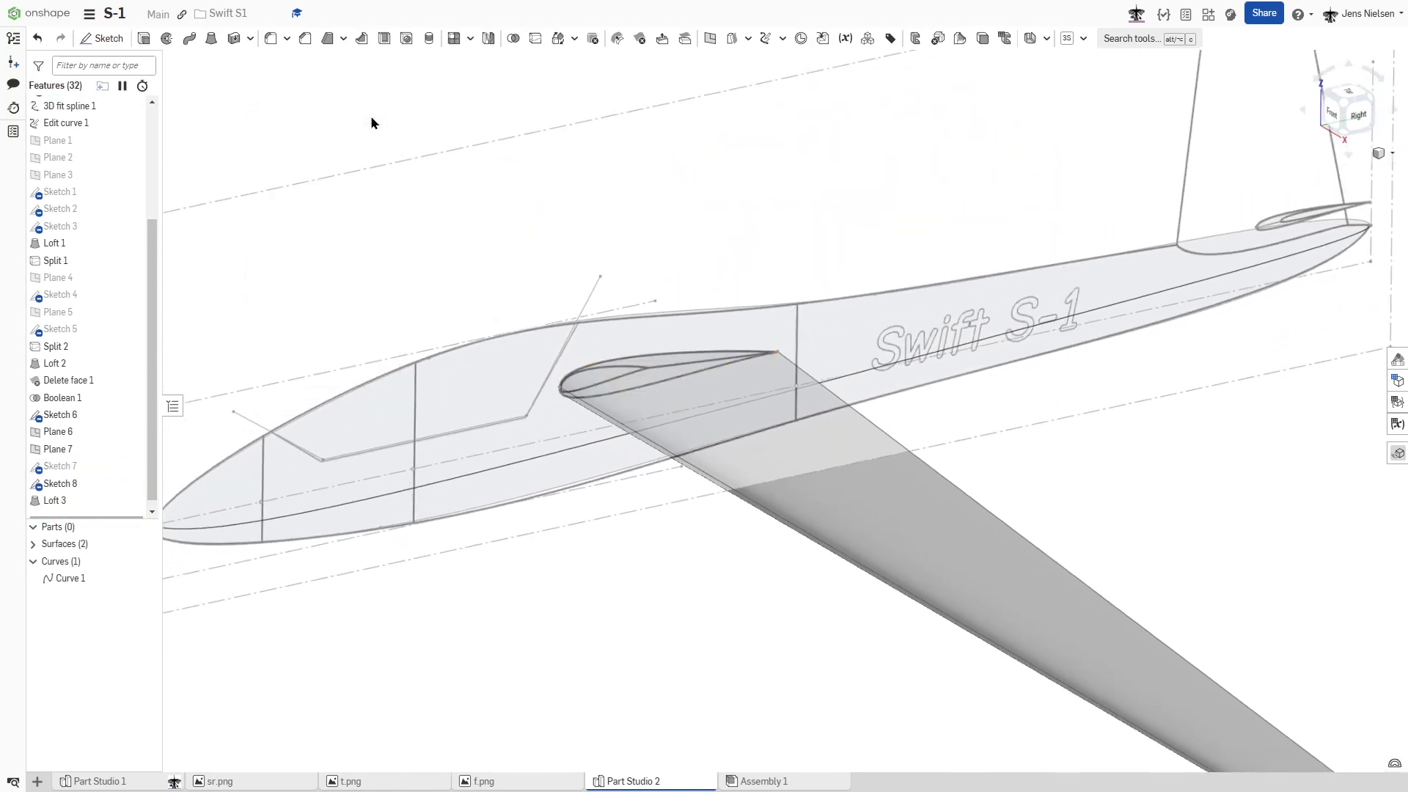
pyautogui.click(211, 39)
pyautogui.scroll(10, 772, 340)
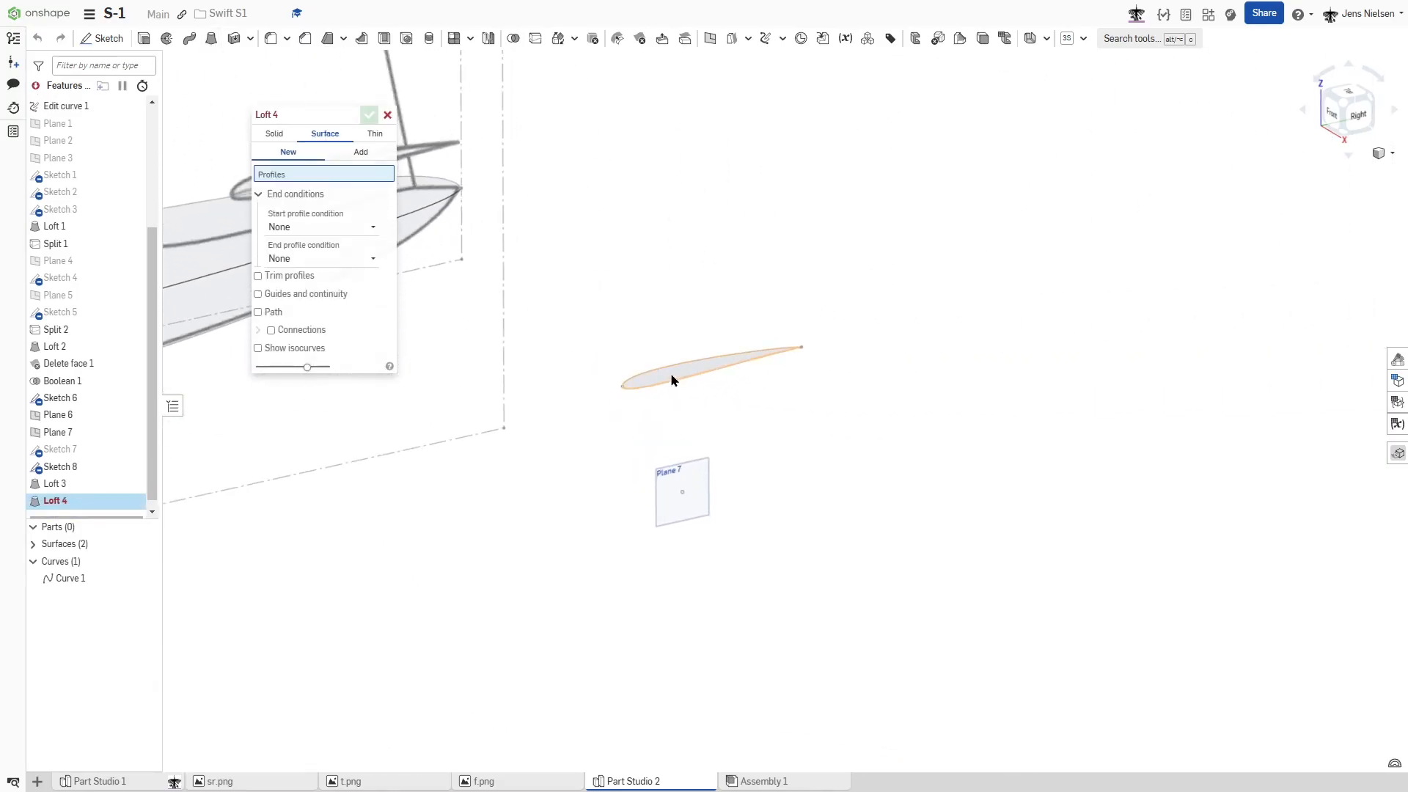
pyautogui.click(670, 373)
pyautogui.scroll(5, 713, 312)
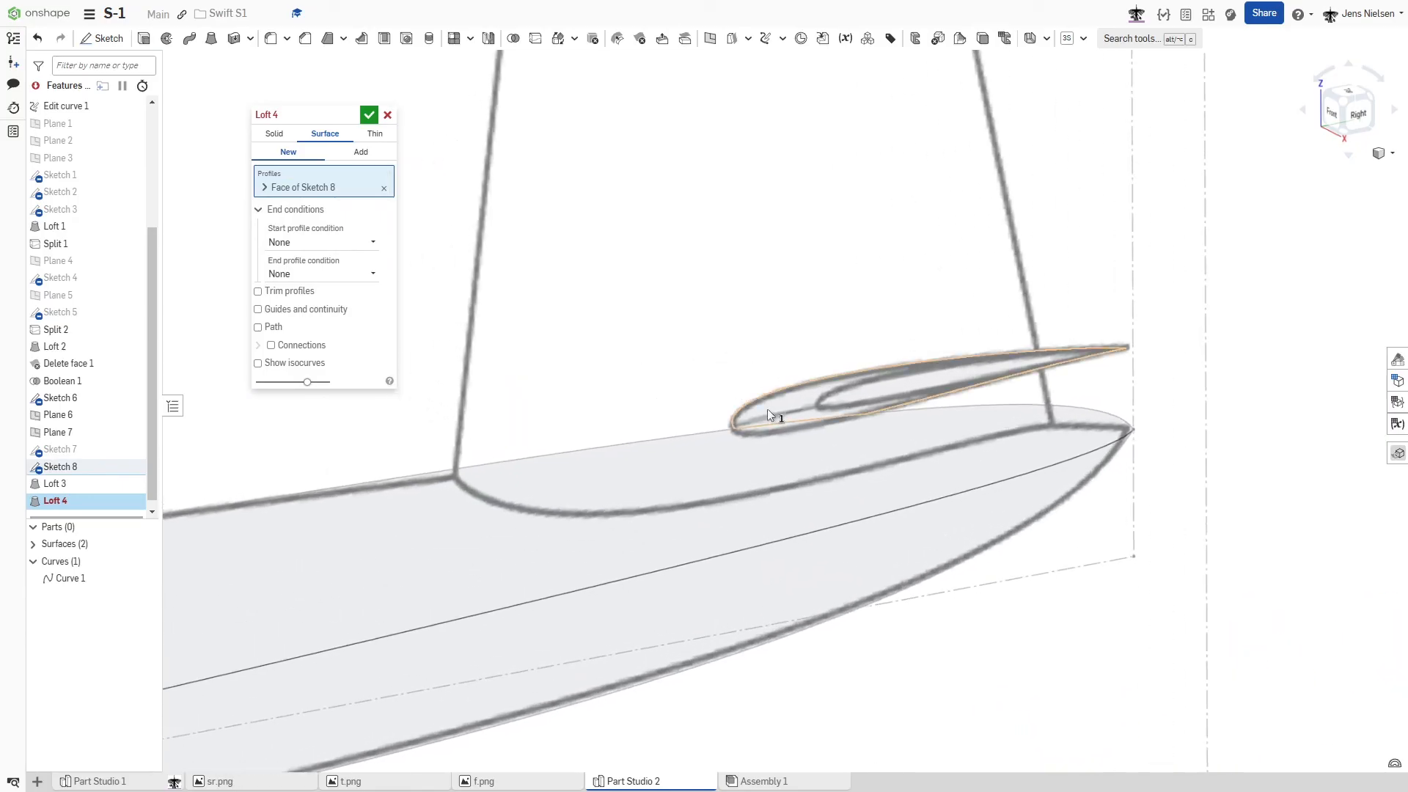
pyautogui.click(770, 408)
pyautogui.moveTo(770, 408); pyautogui.dragTo(698, 317, button='right')
pyautogui.scroll(4, 699, 317)
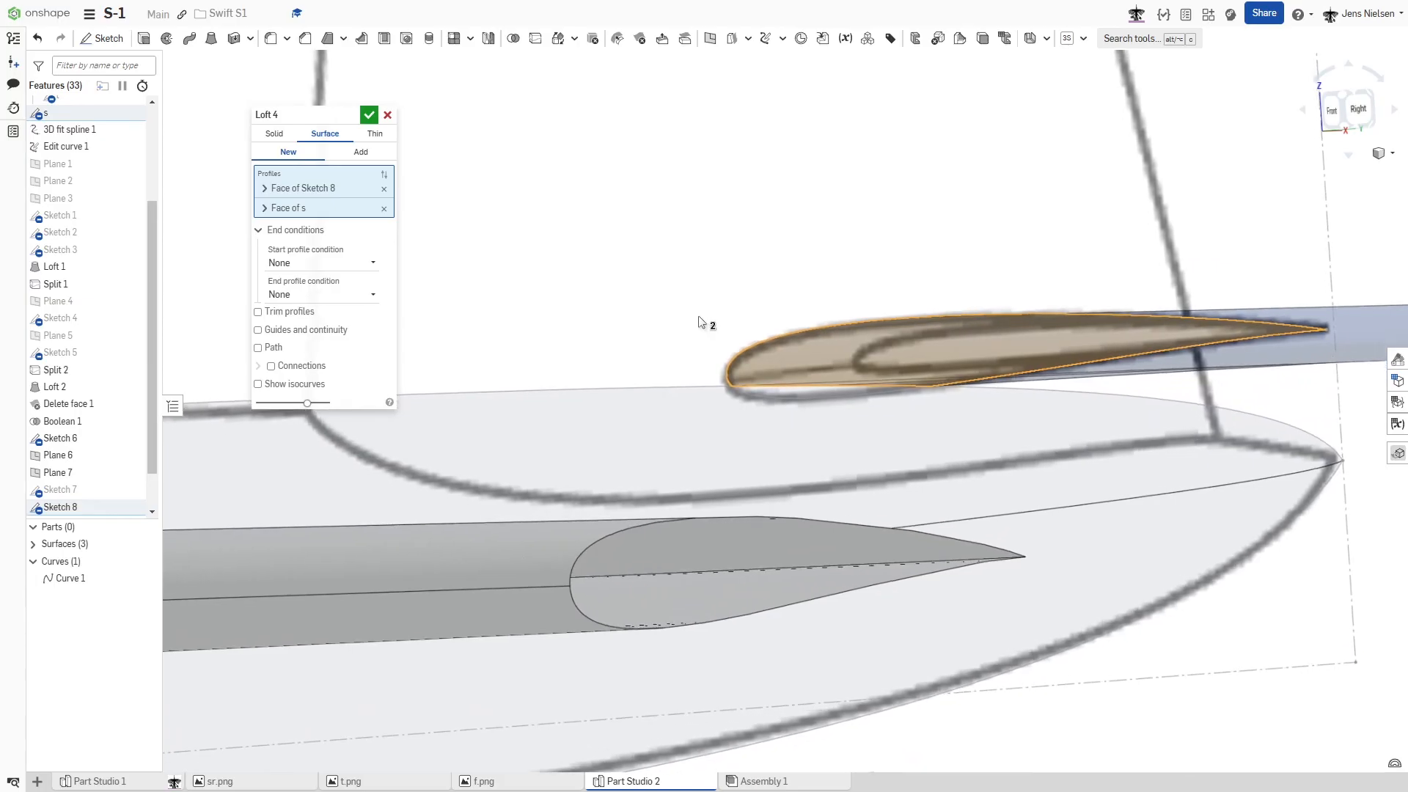
pyautogui.click(387, 116)
# - Create a composite curve from the upper and lower outline edges of the tailplane root profile in sketch s
pyautogui.moveTo(484, 182); pyautogui.dragTo(802, 250, button='right')
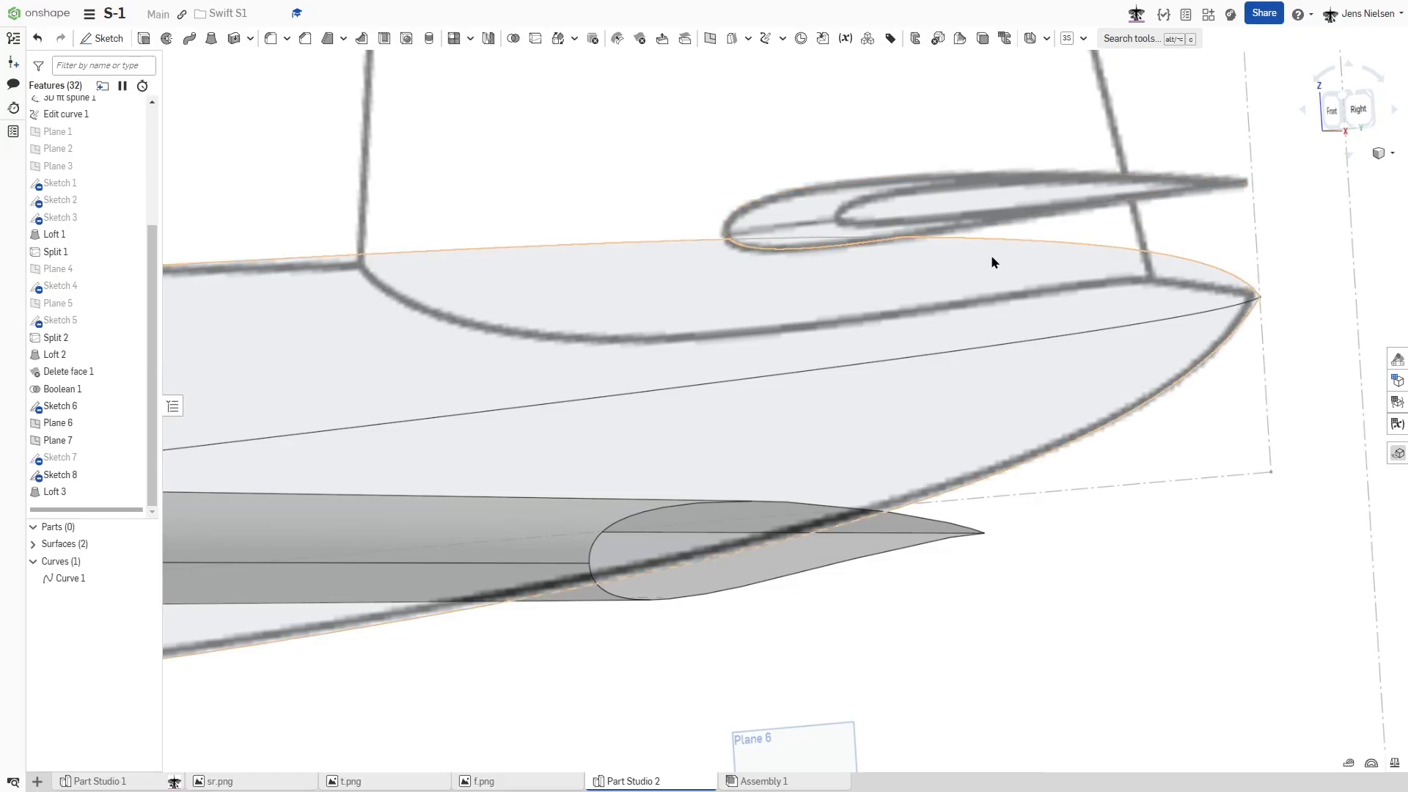
pyautogui.scroll(-4, 989, 258)
pyautogui.scroll(-3, 975, 297)
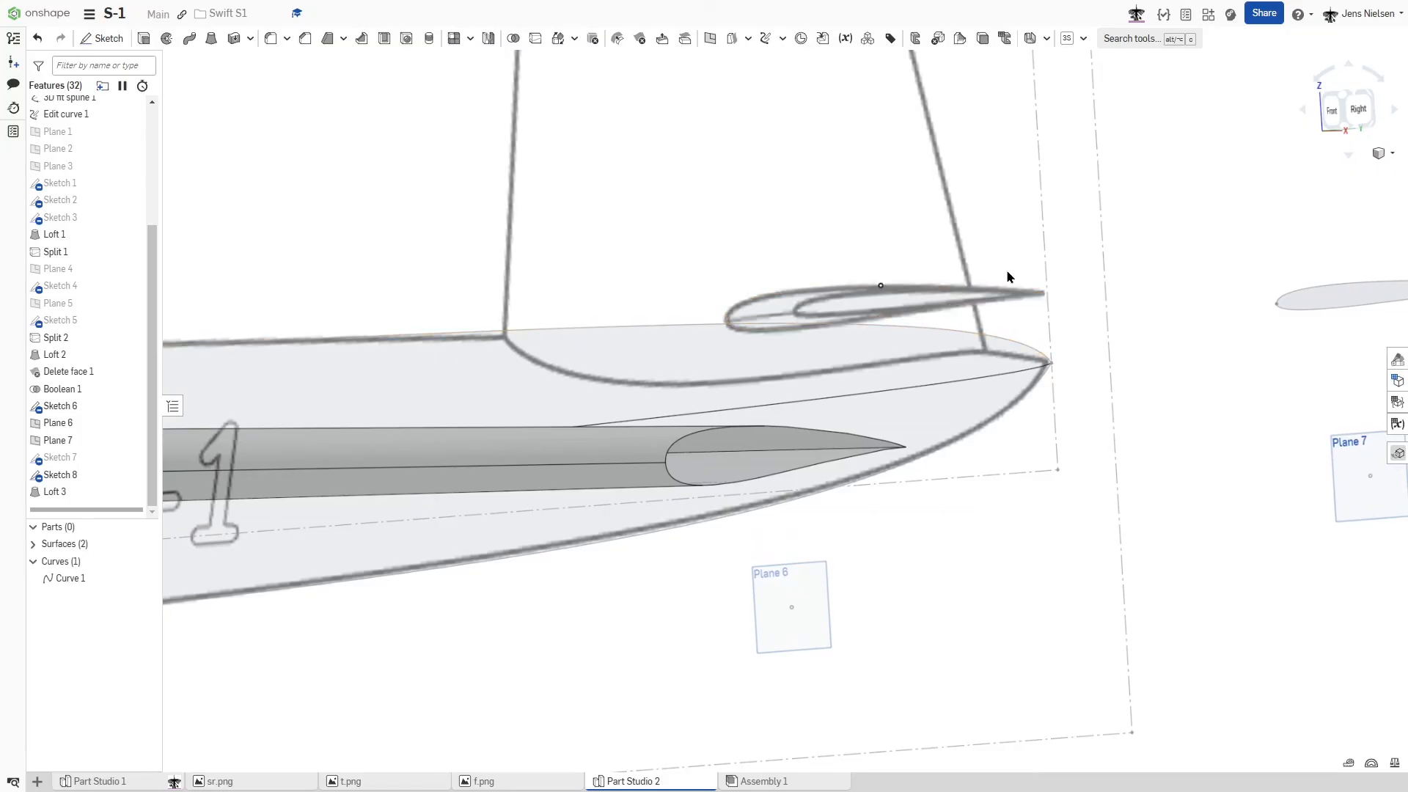
pyautogui.click(782, 39)
pyautogui.click(804, 150)
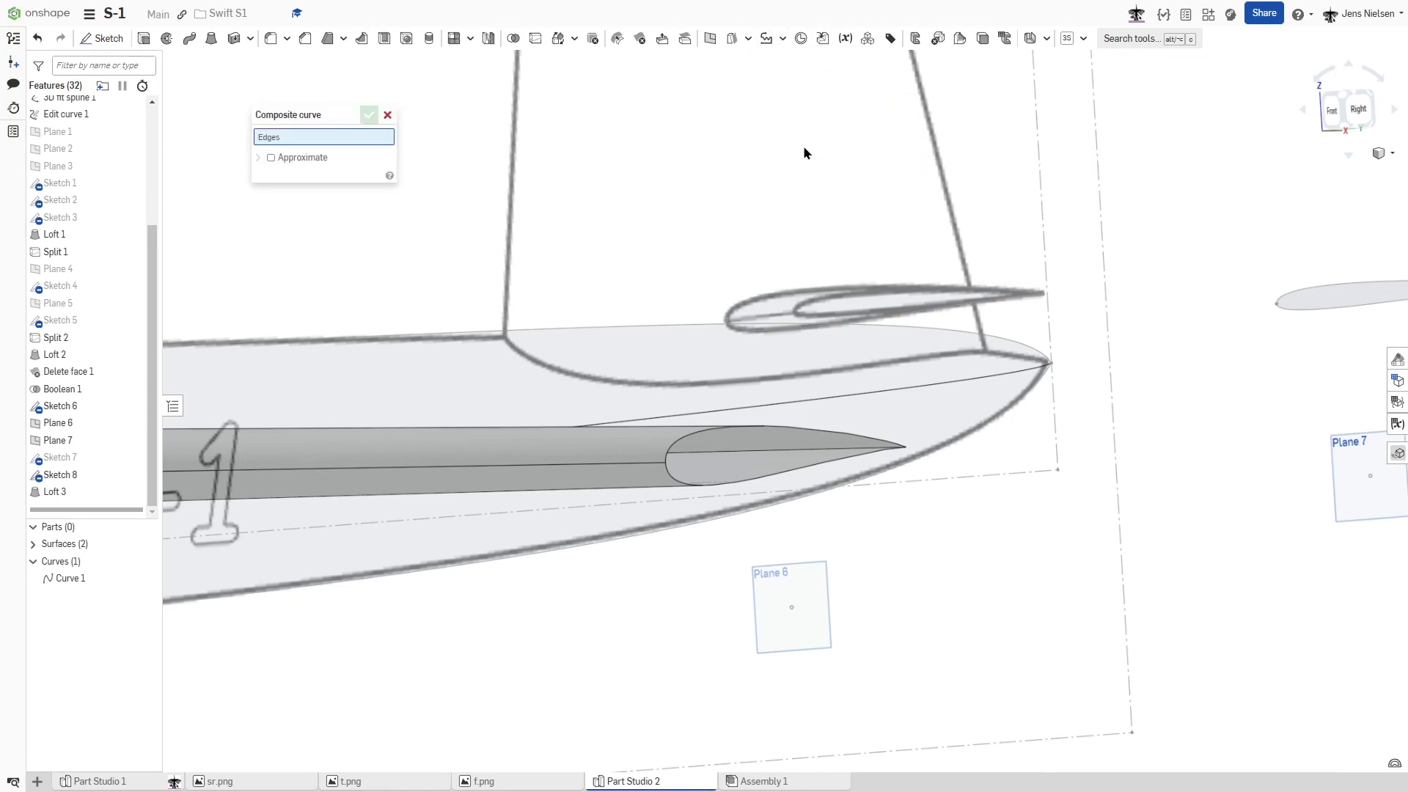
pyautogui.click(768, 319)
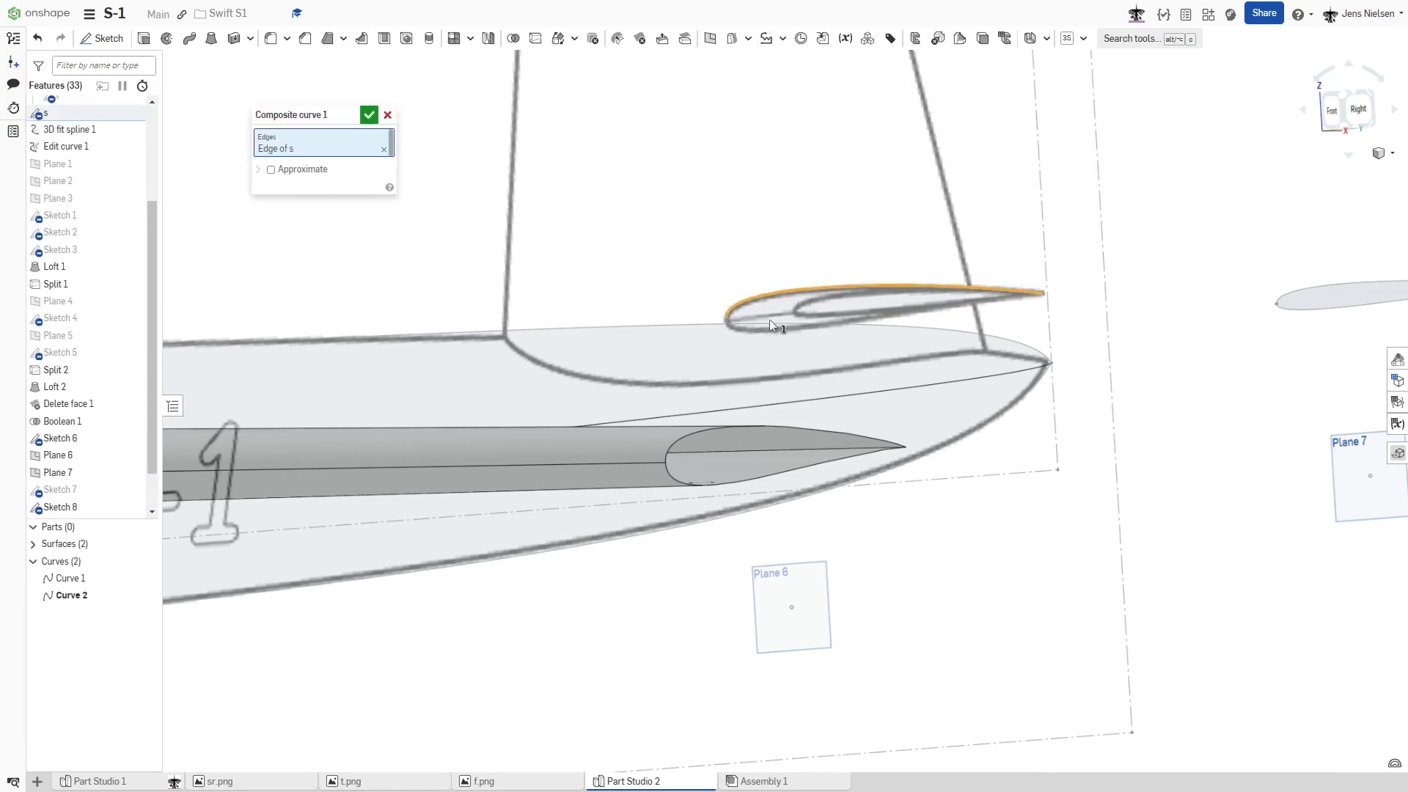
pyautogui.click(368, 114)
pyautogui.moveTo(428, 188); pyautogui.dragTo(409, 155, button='right')
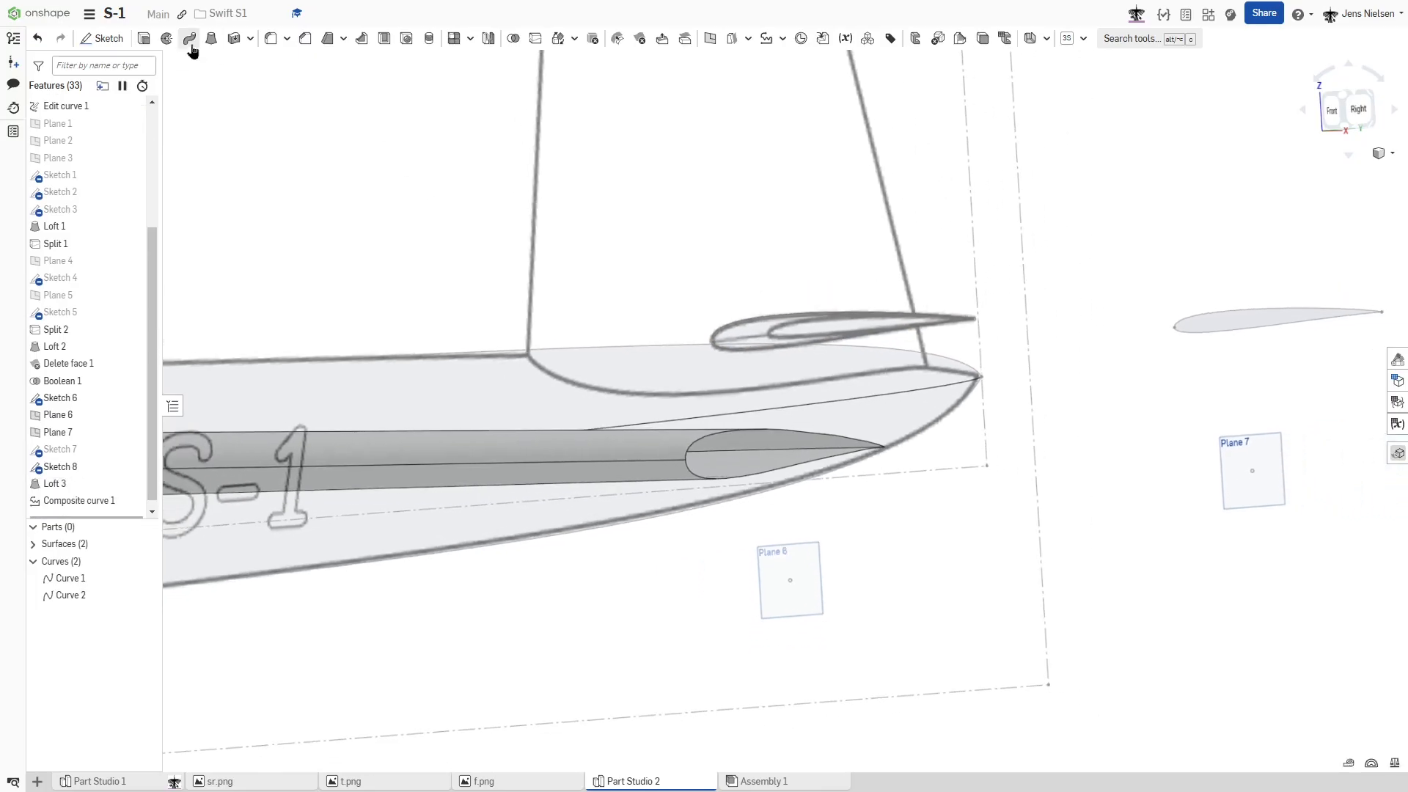
# - Loft a new tailplane surface from the root's composite curve, Curve 2, to the tip profile face in Sketch 8
pyautogui.click(213, 40)
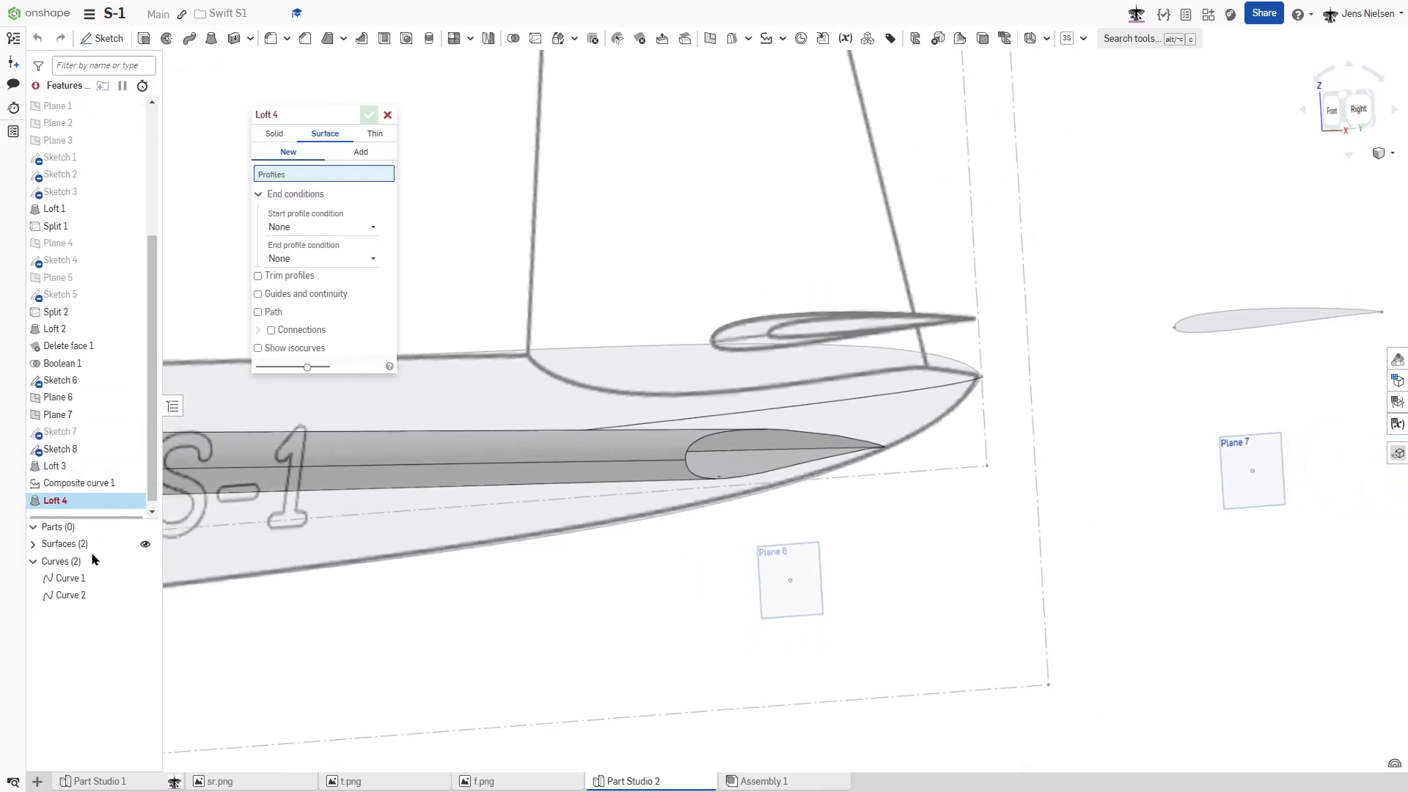
pyautogui.click(79, 595)
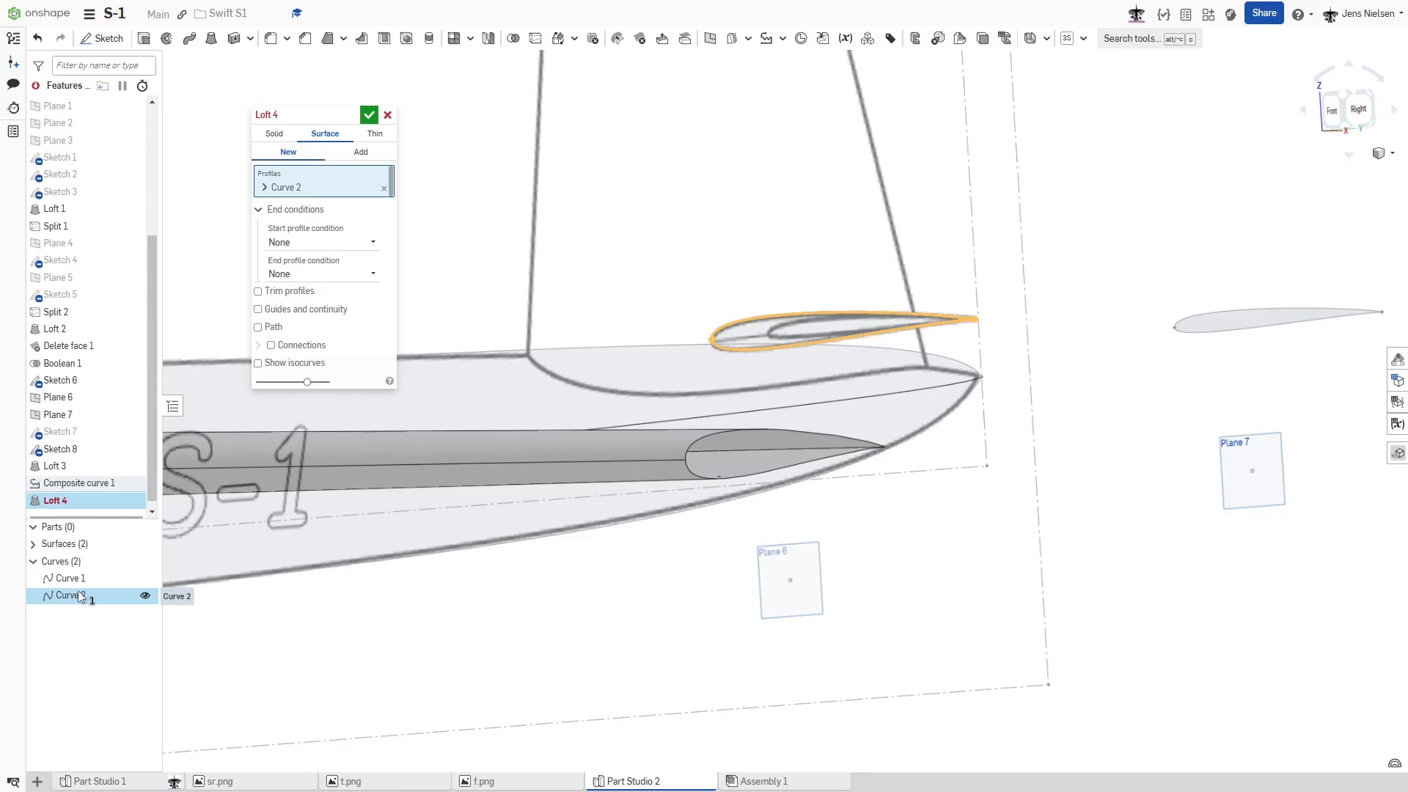
pyautogui.scroll(-3, 243, 403)
pyautogui.moveTo(513, 354); pyautogui.dragTo(587, 353, button='right')
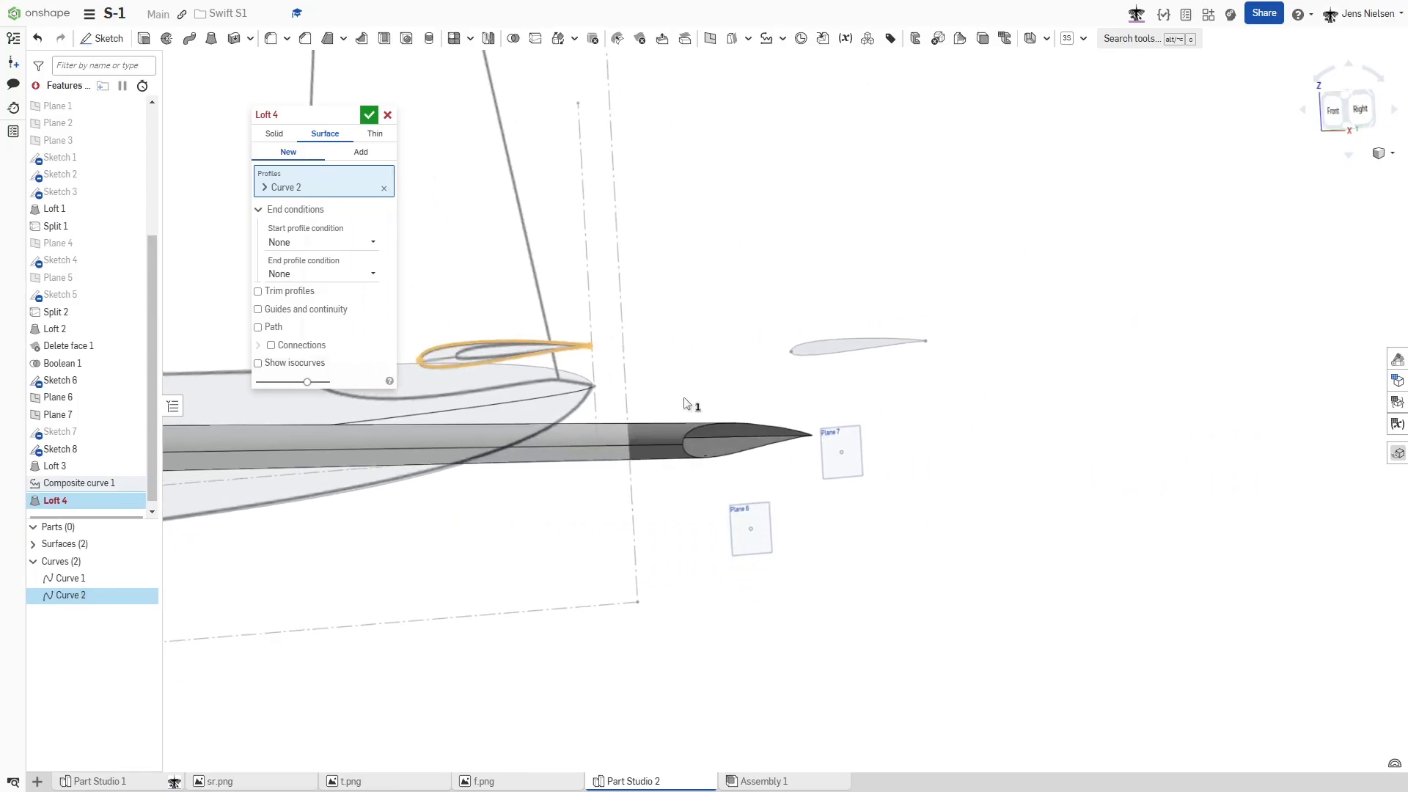
pyautogui.click(814, 357)
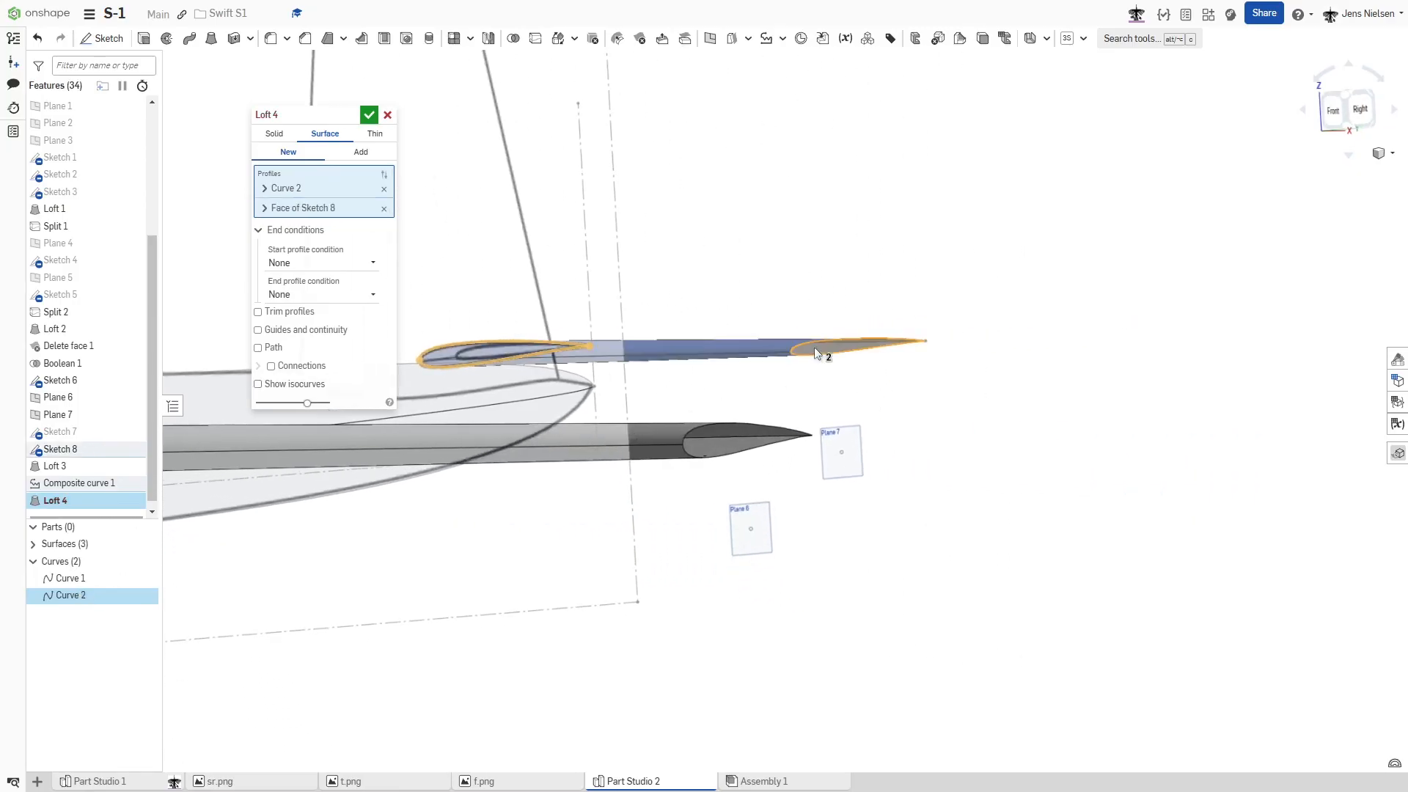
pyautogui.scroll(-5, 905, 250)
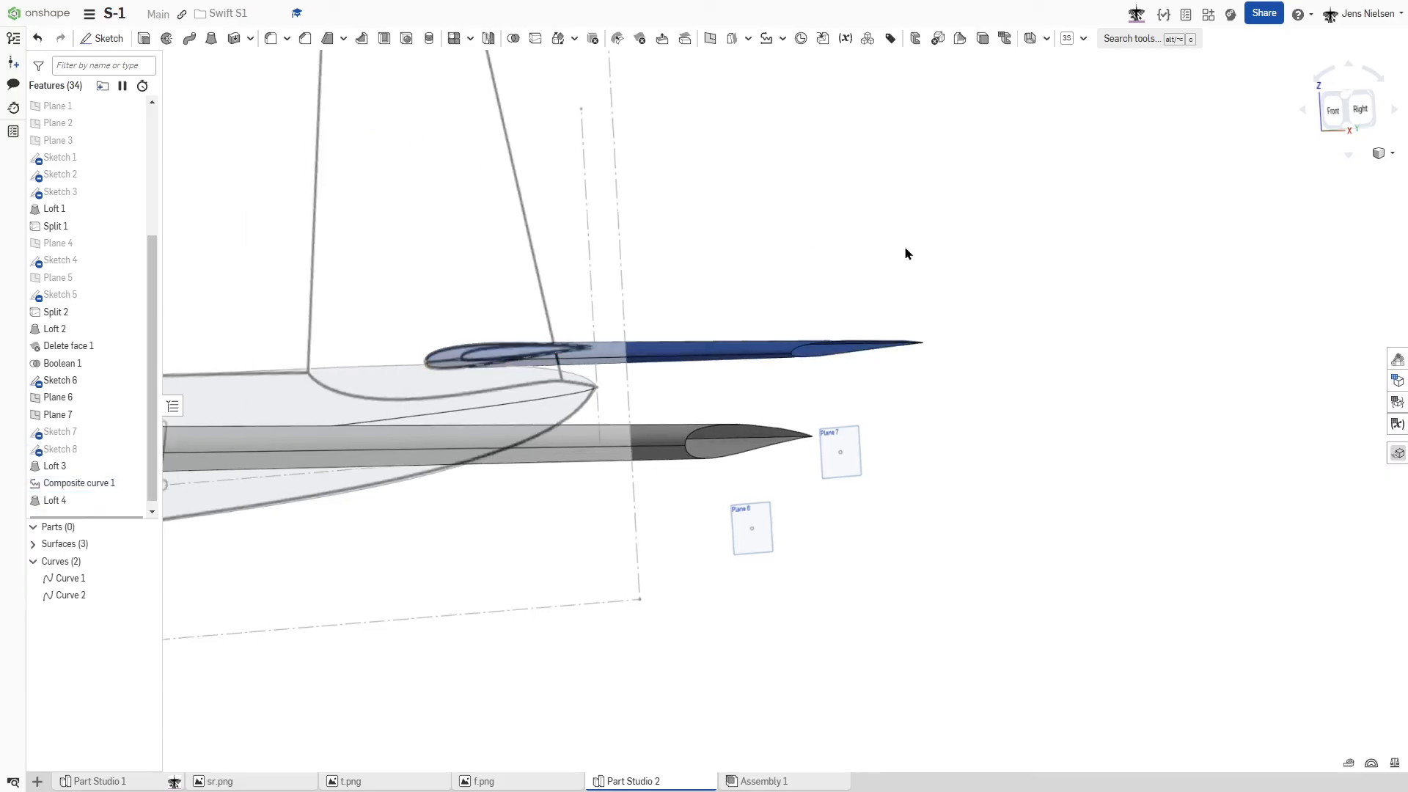
pyautogui.scroll(-3, 301, 448)
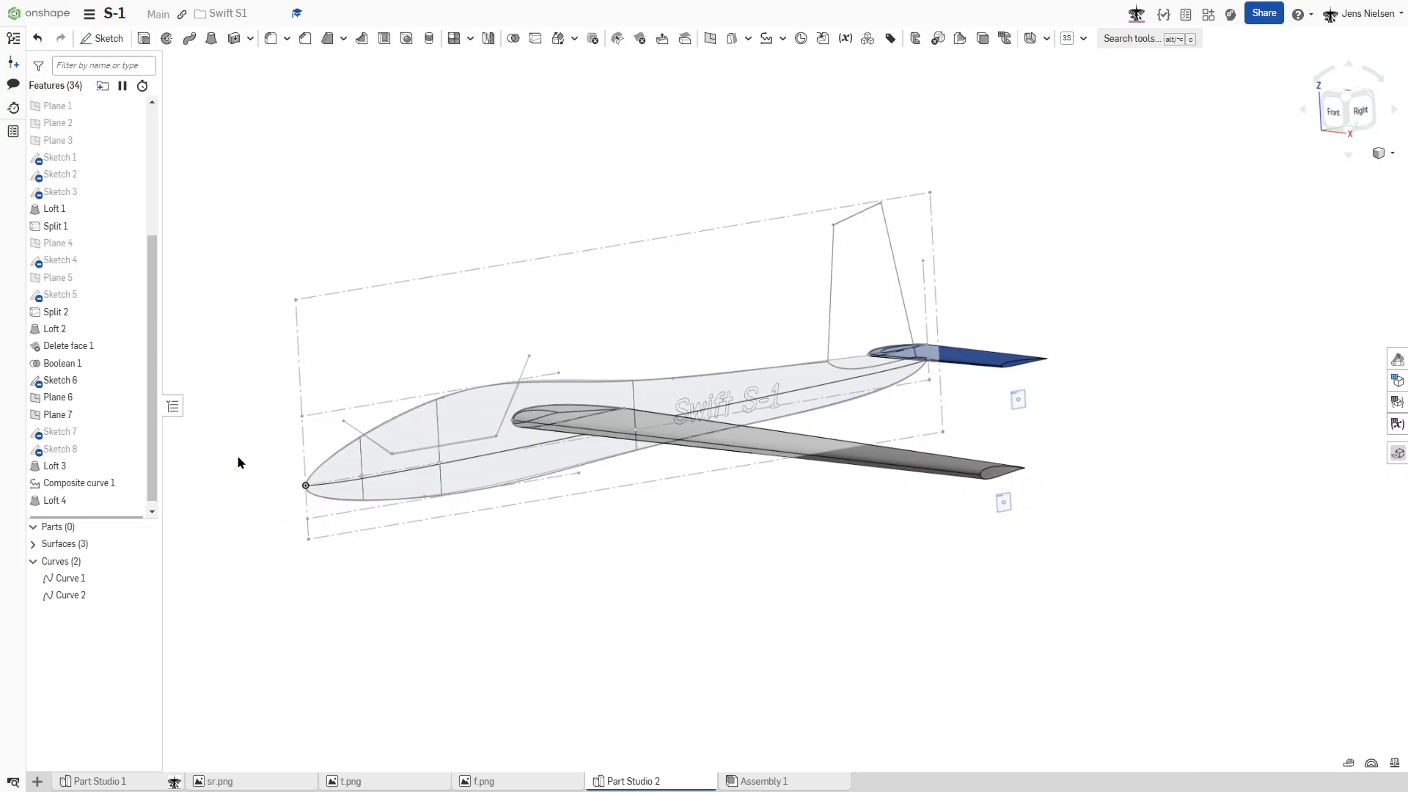
# - Hide all sketches, curves and planes, and show all surfaces including the fuselage and fin
pyautogui.rightClick(87, 382)
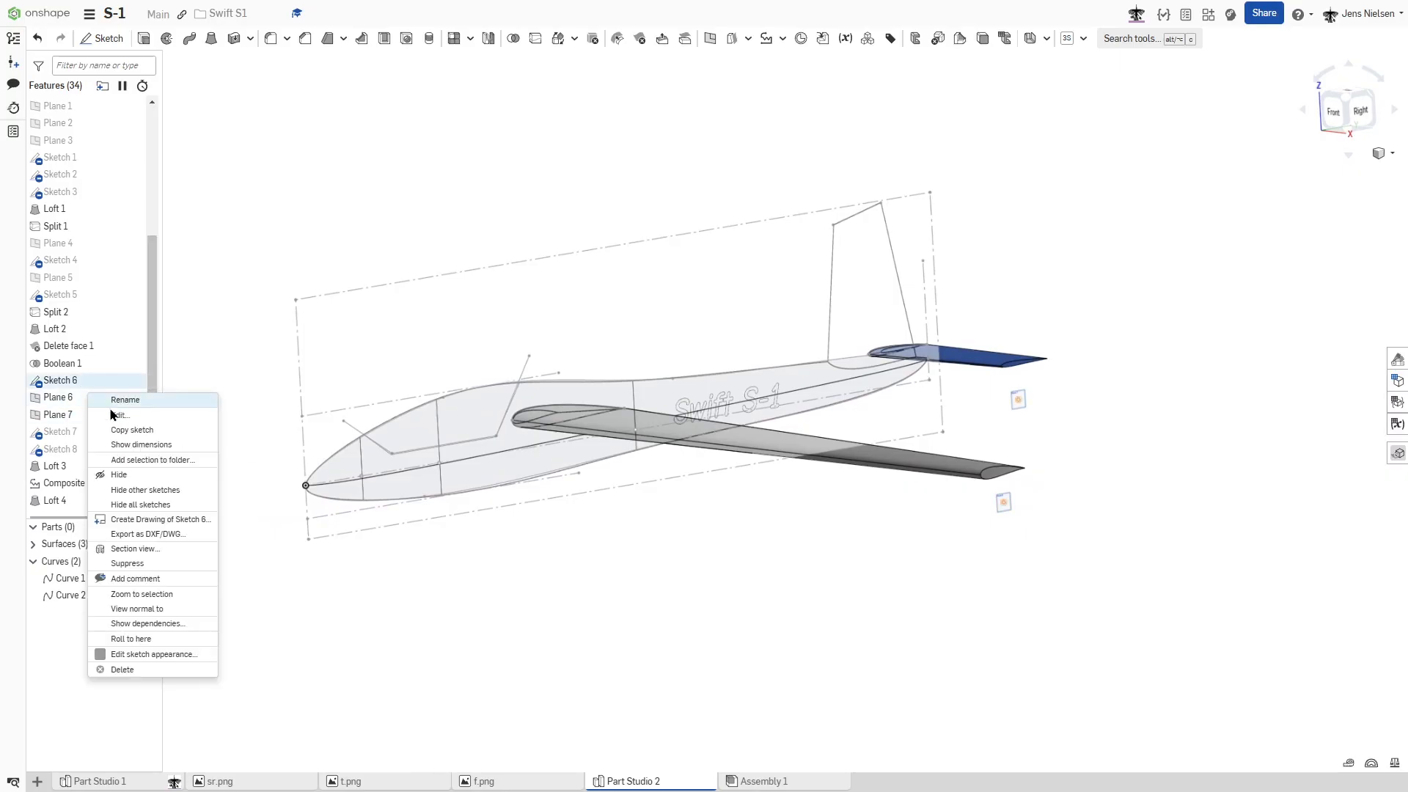
pyautogui.click(139, 505)
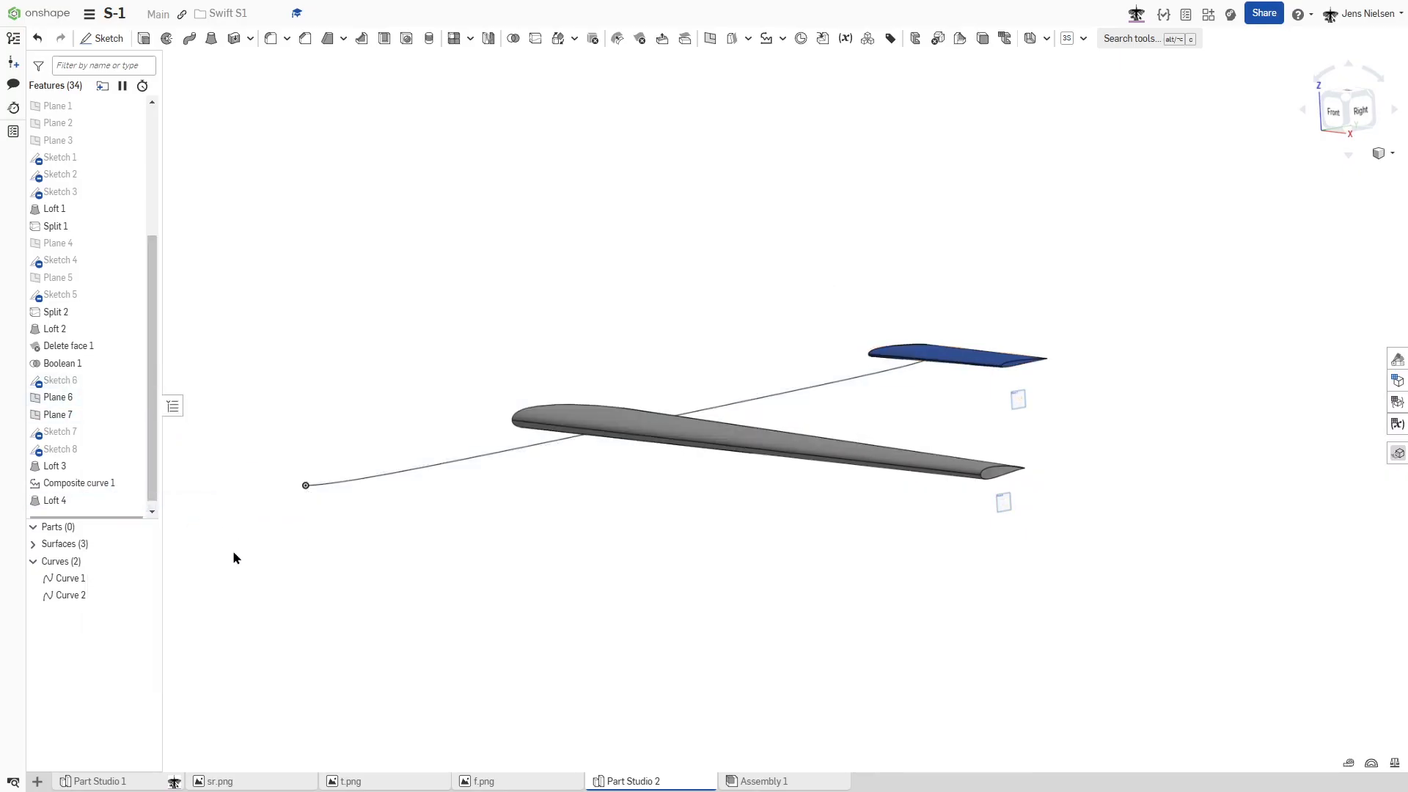
pyautogui.click(145, 563)
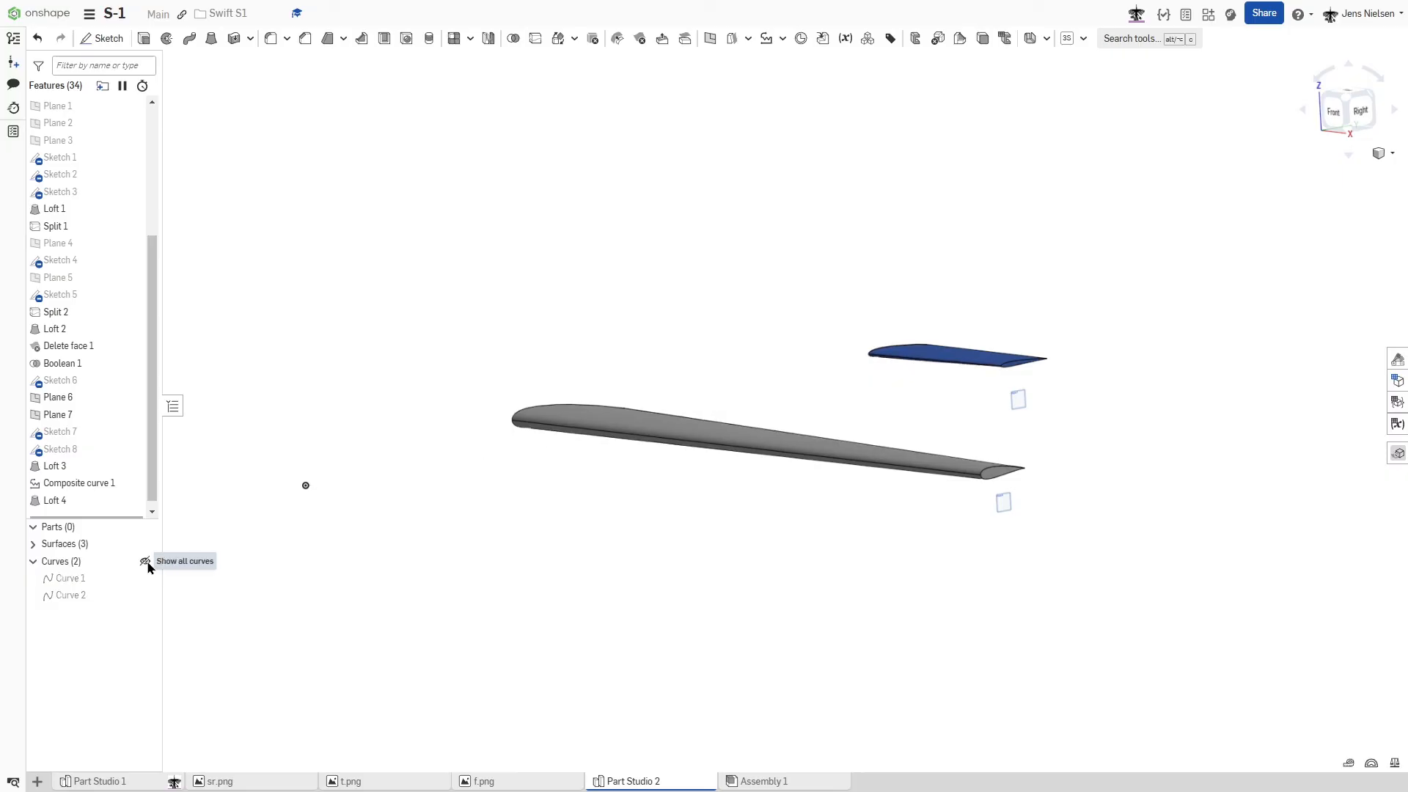
pyautogui.click(146, 545)
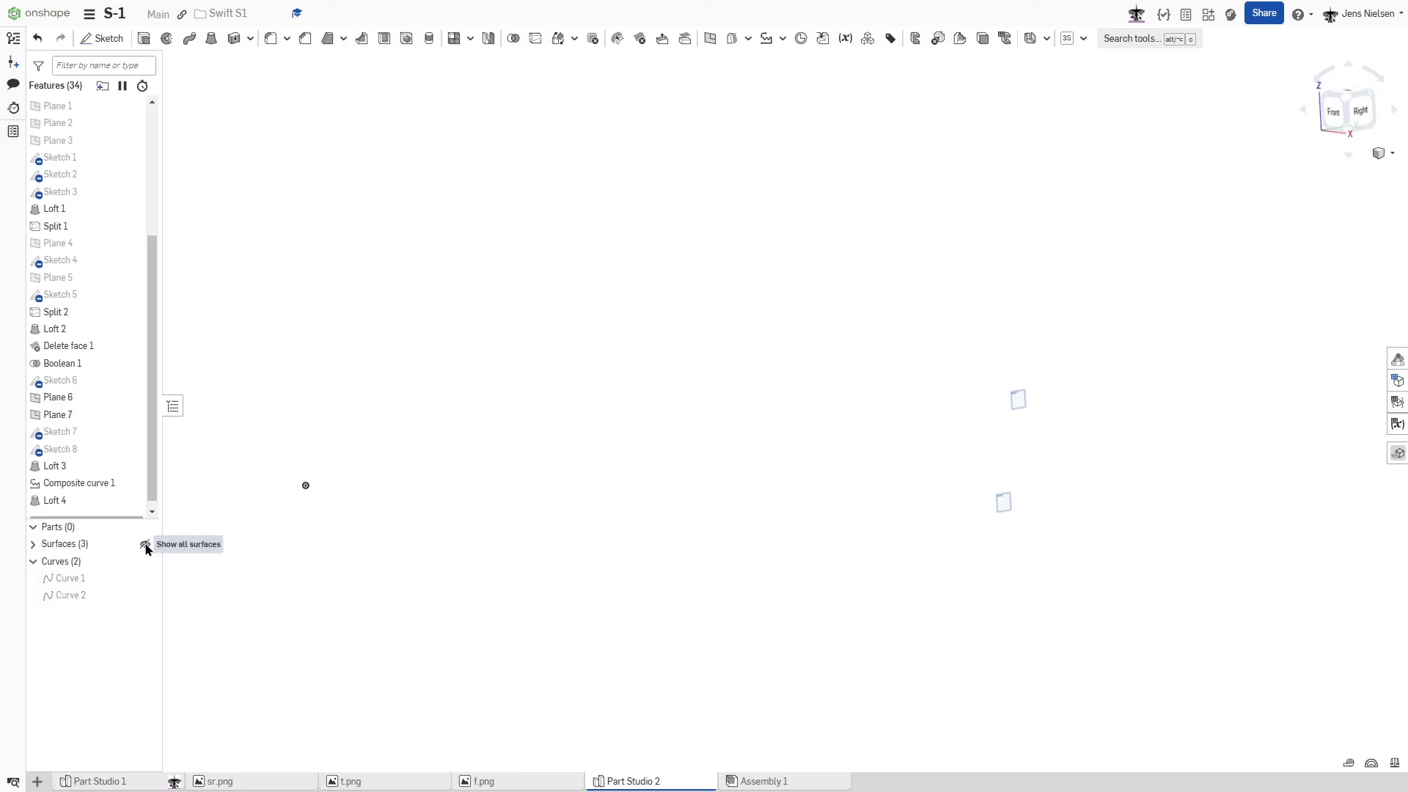
pyautogui.click(145, 545)
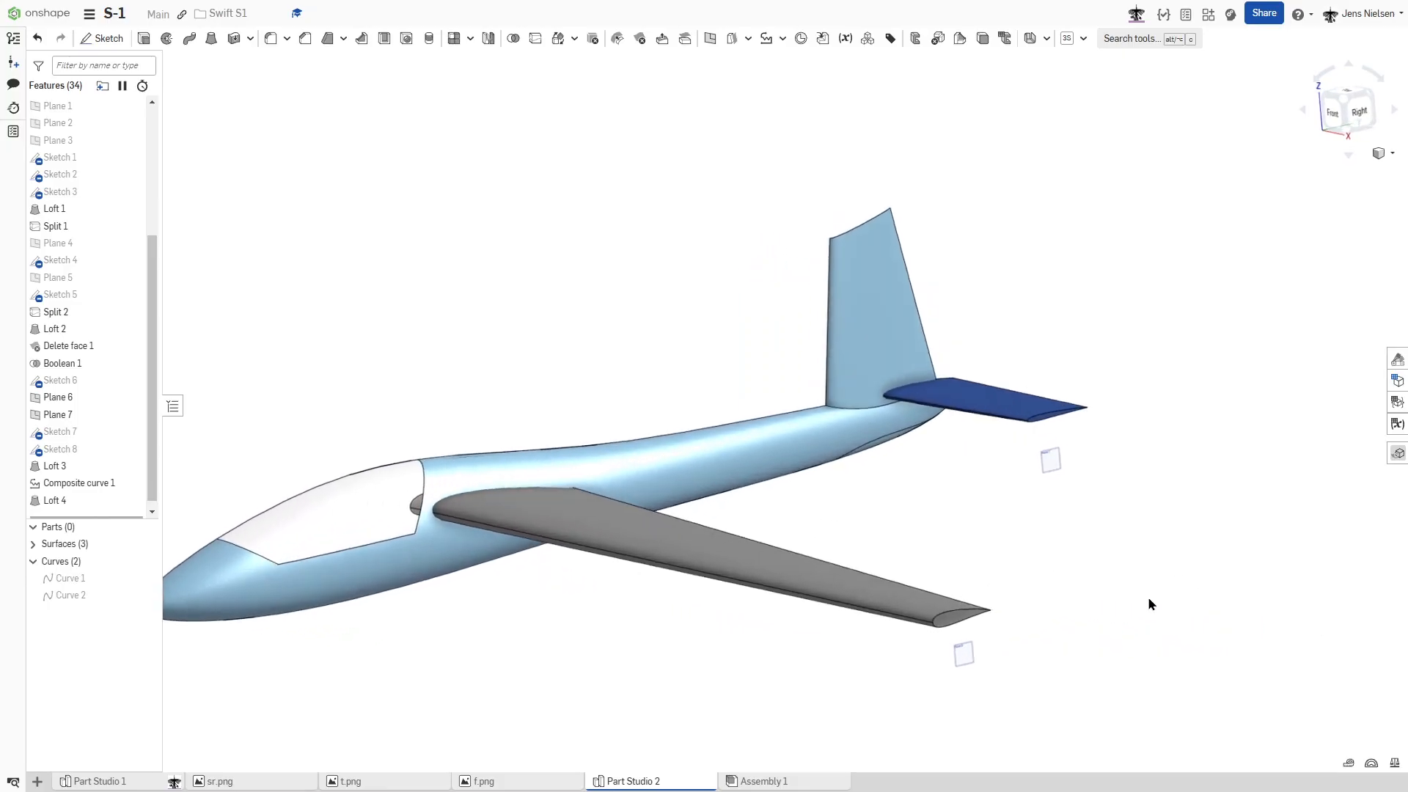
pyautogui.press('p')
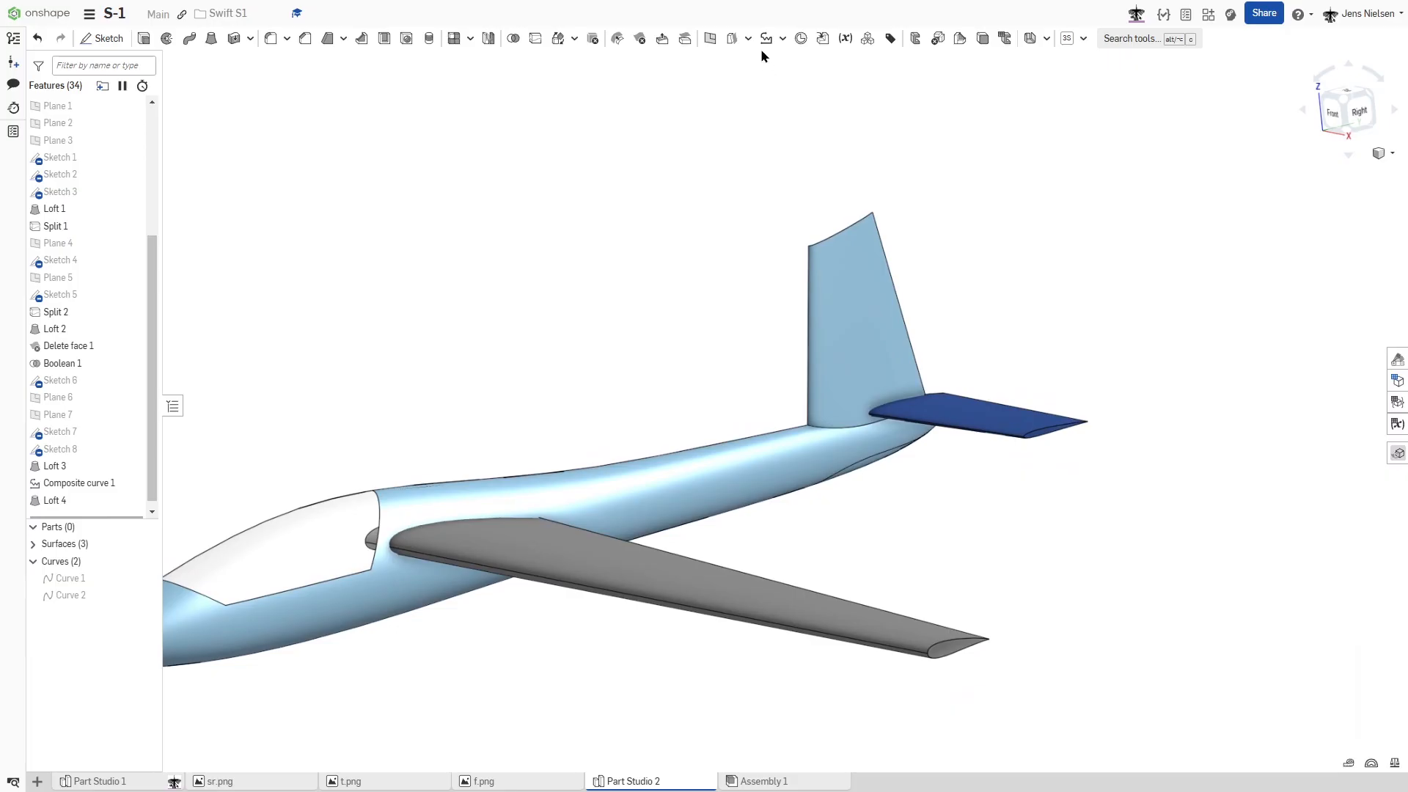
# - Close the tailplane's open tip with a Fill surface from its two tip edges, added to the loft with position continuity and merged
pyautogui.click(749, 41)
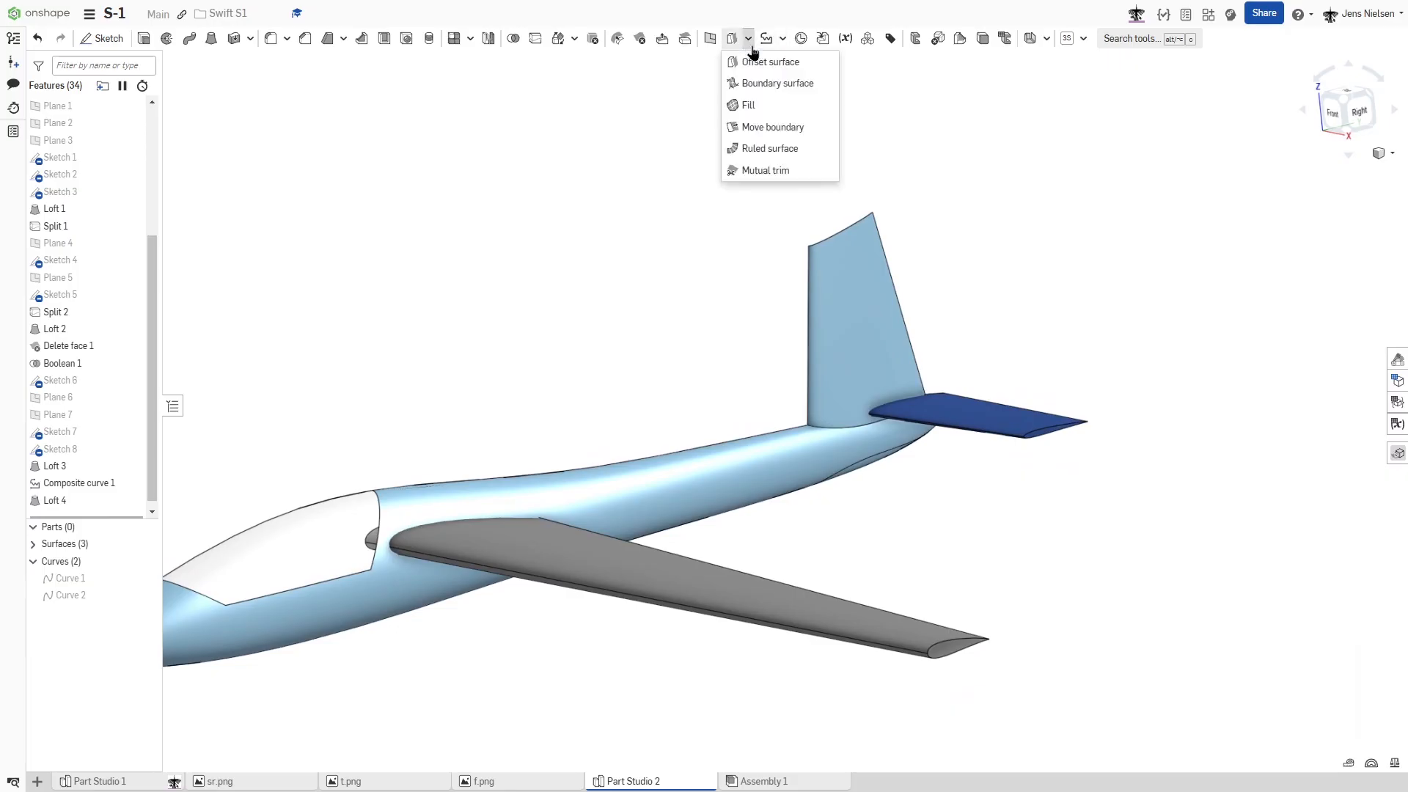
pyautogui.click(748, 105)
pyautogui.scroll(3, 1015, 236)
pyautogui.scroll(3, 1027, 330)
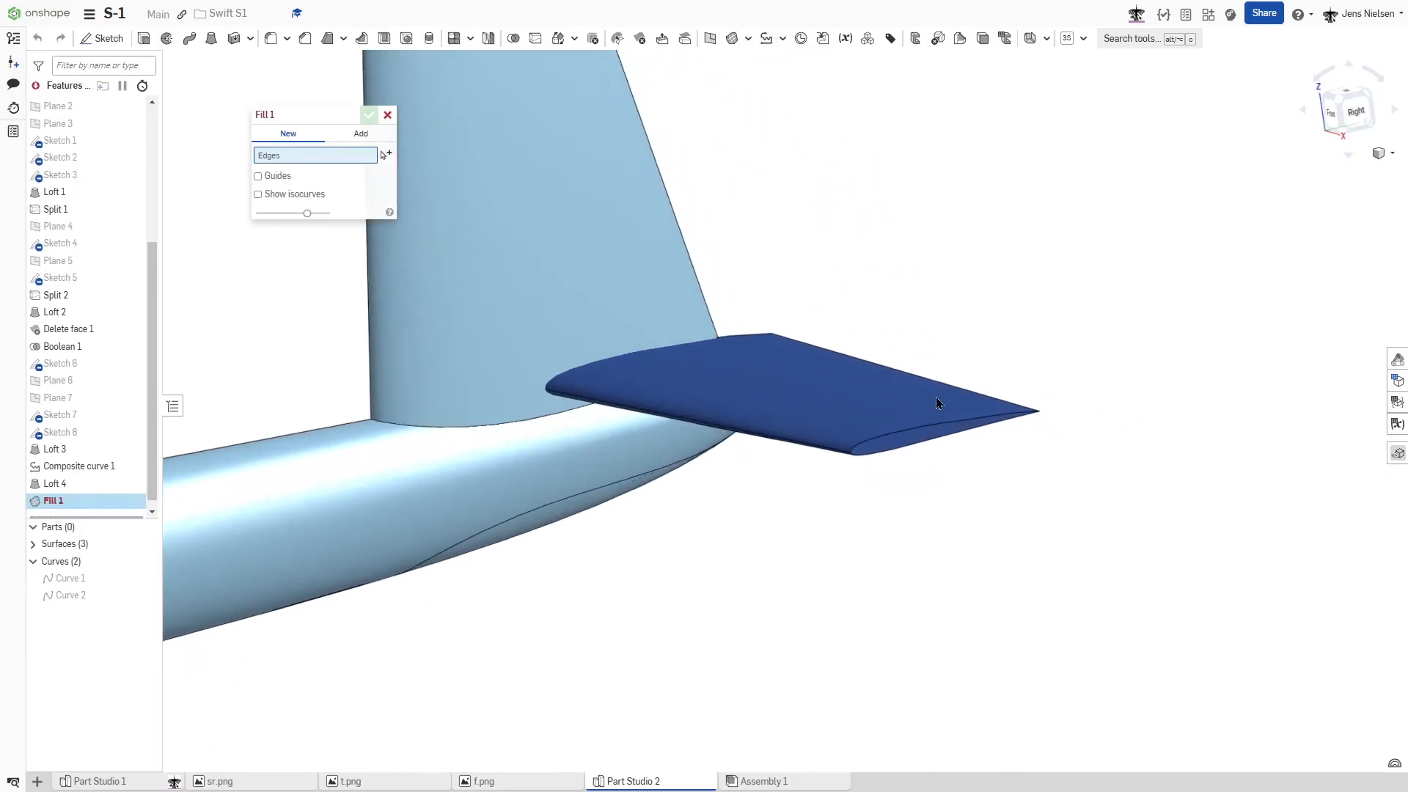
pyautogui.click(911, 426)
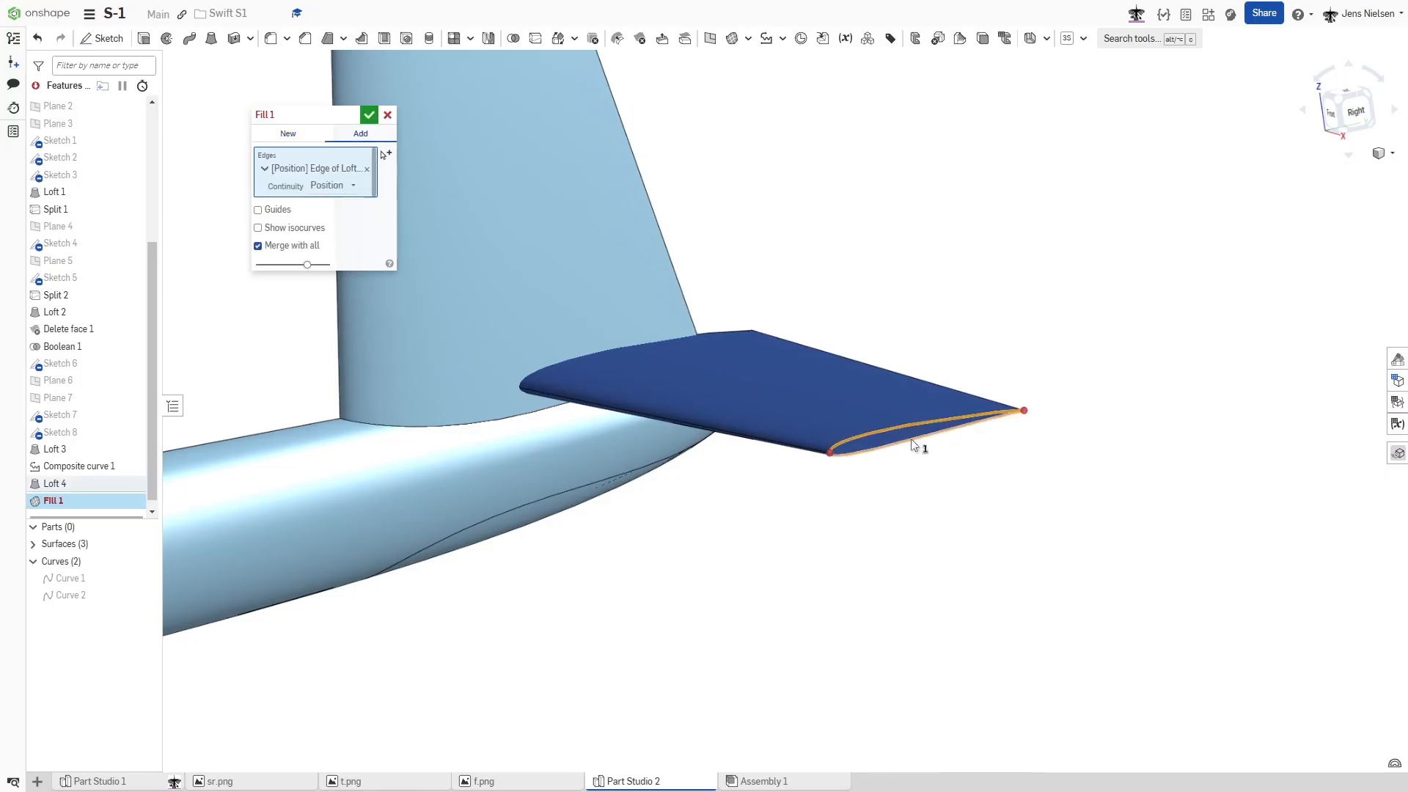
pyautogui.click(912, 441)
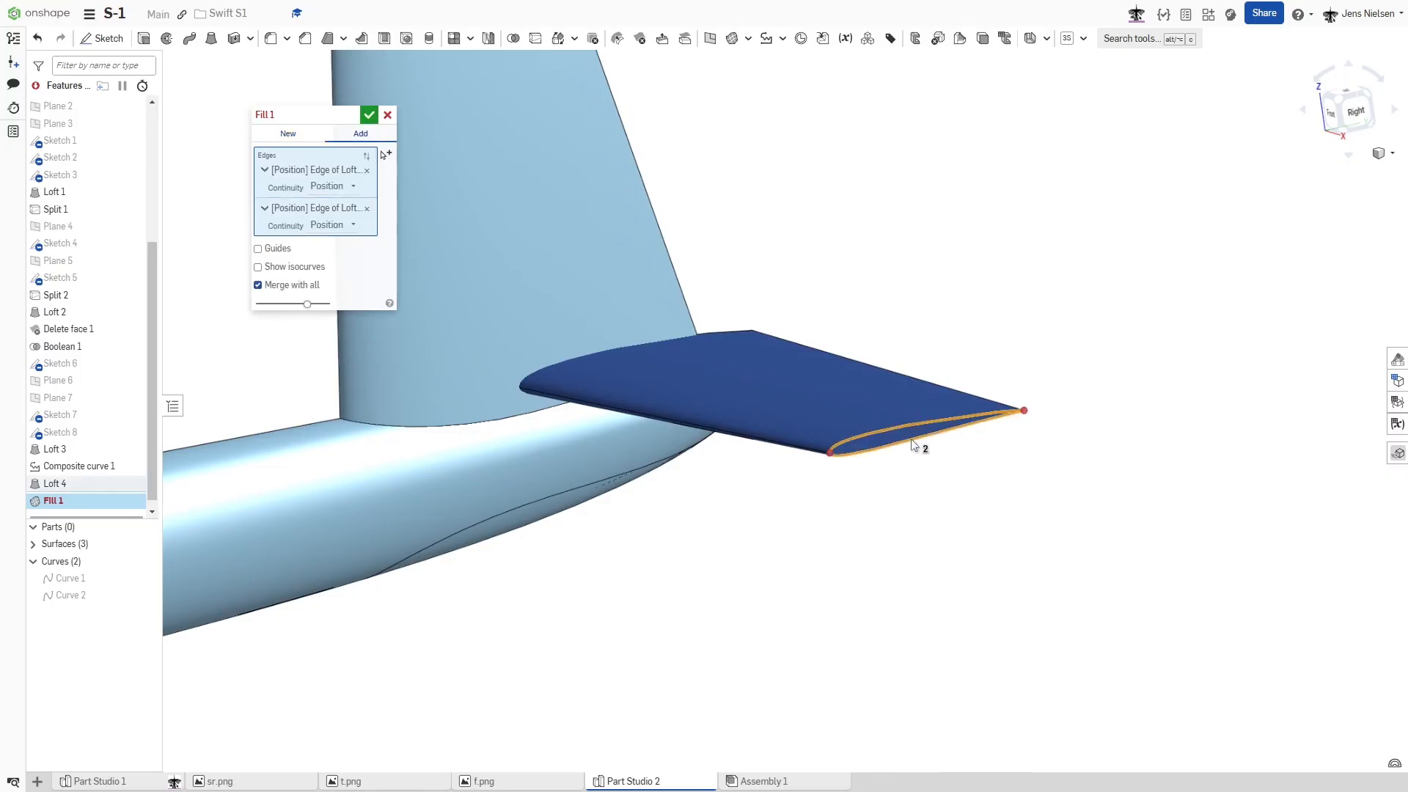
pyautogui.click(369, 115)
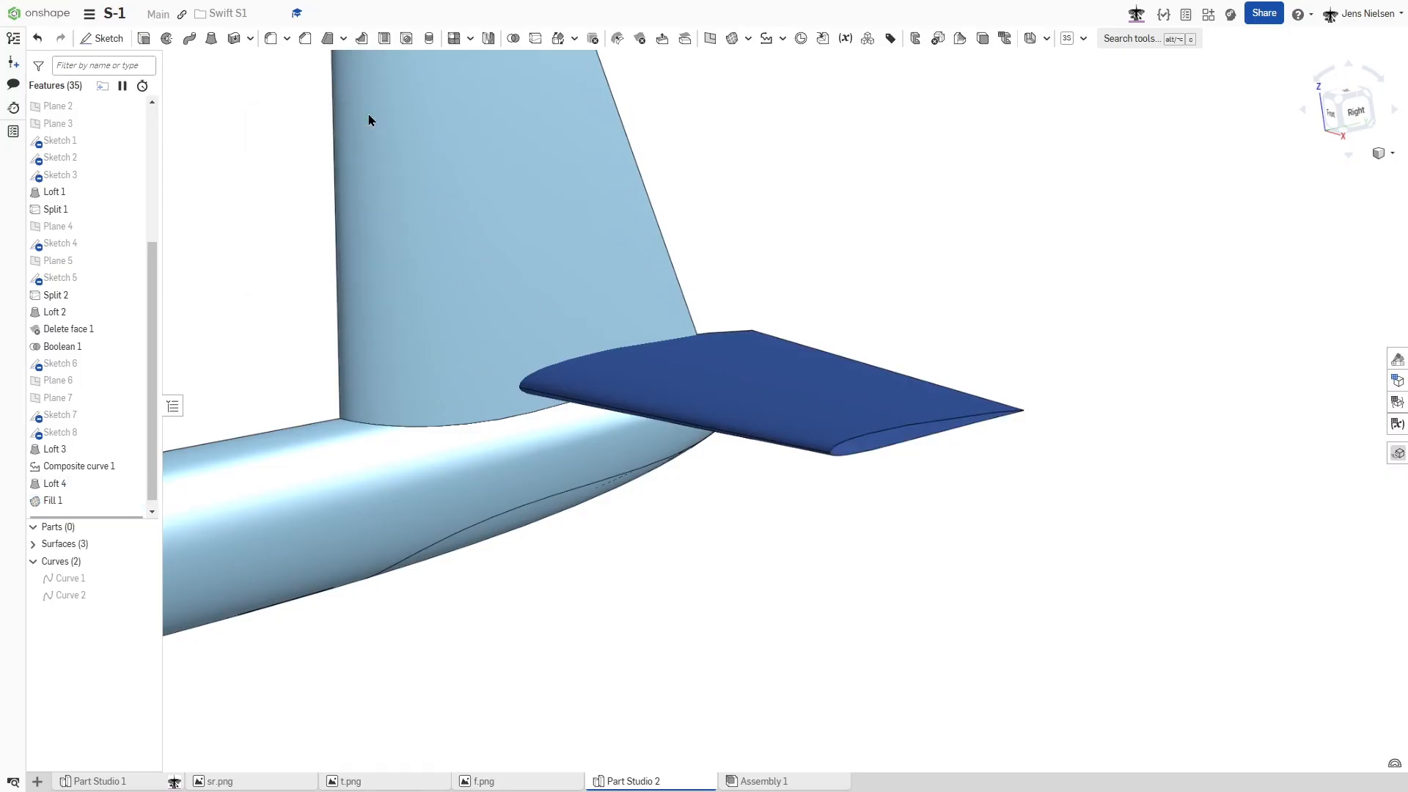
# - Try to create a Plane point plane from the upper and lower edges of the wing's open tip
pyautogui.click(709, 38)
pyautogui.scroll(-3, 697, 396)
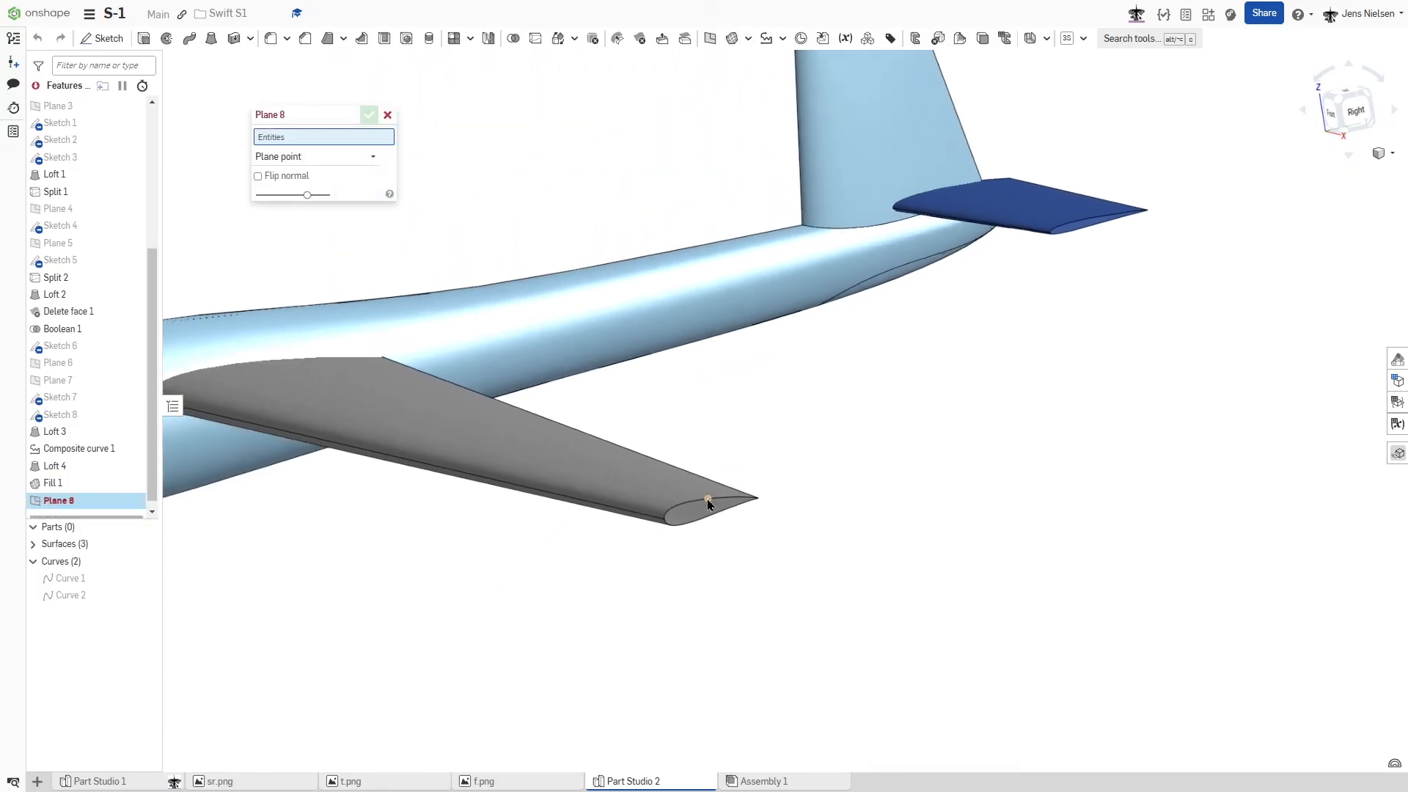
pyautogui.click(708, 501)
pyautogui.click(383, 149)
pyautogui.click(733, 503)
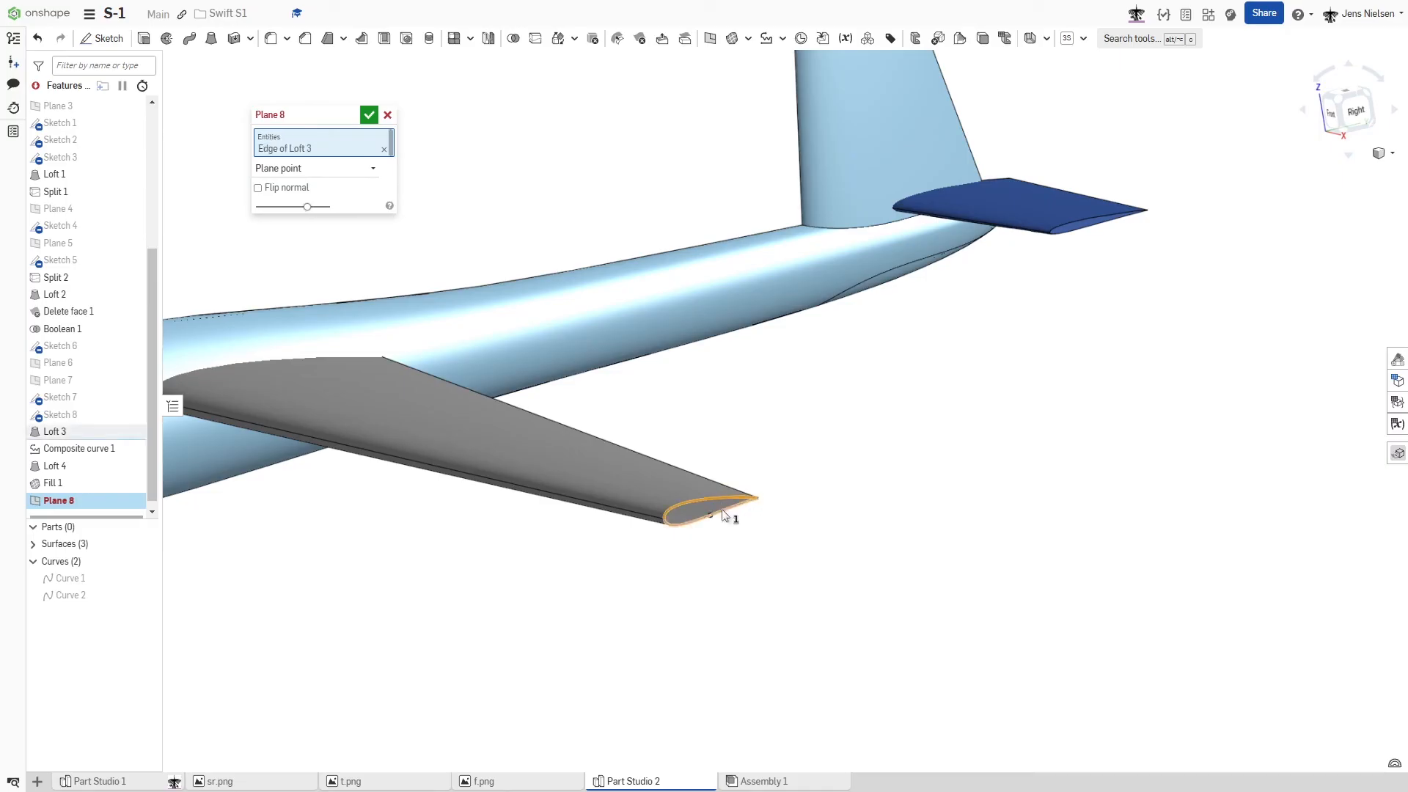
pyautogui.click(725, 515)
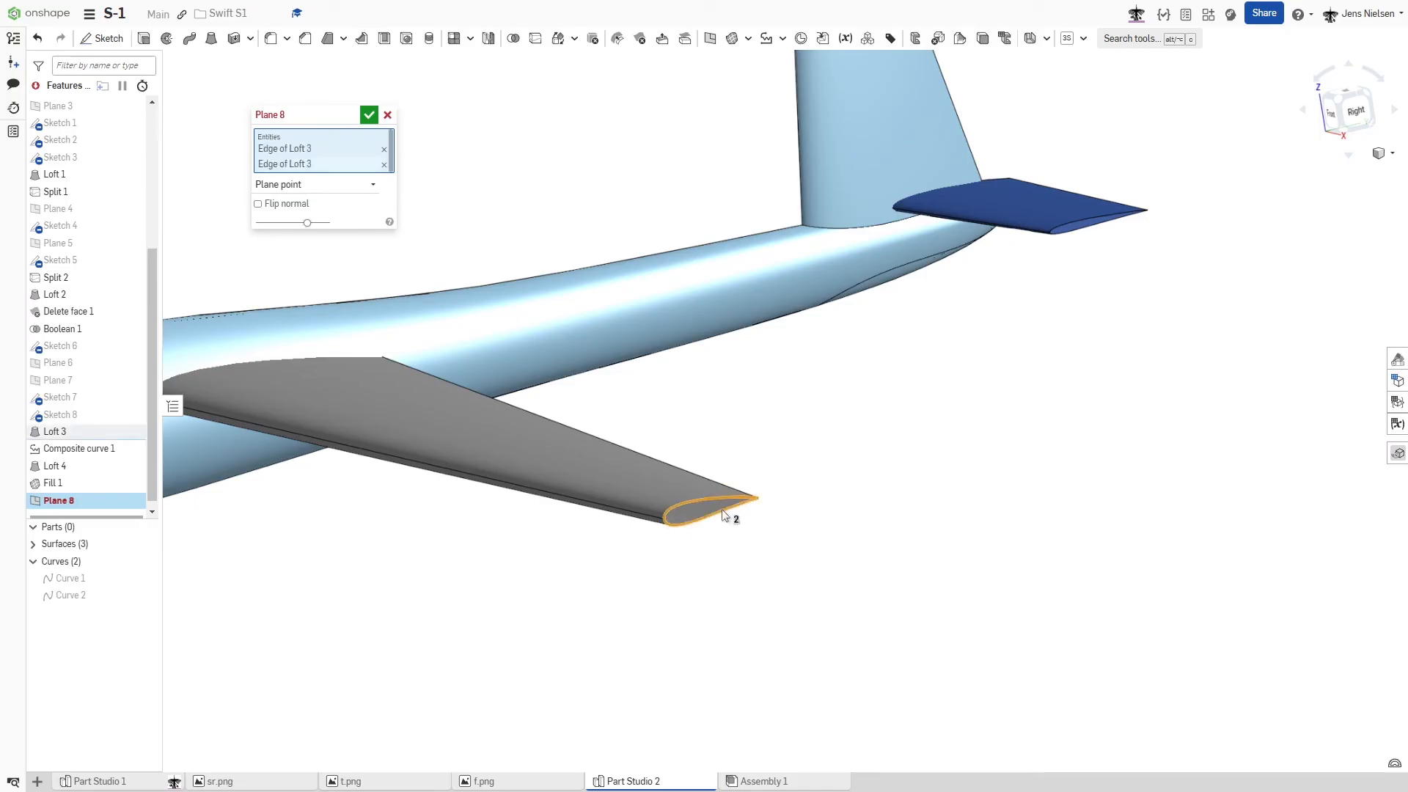
pyautogui.click(369, 114)
# - Mutually trim the wing surface and the fuselage at the wing root, keeping the opposite side of the fuselage, with merge on
pyautogui.moveTo(527, 137); pyautogui.dragTo(756, 361, button='right')
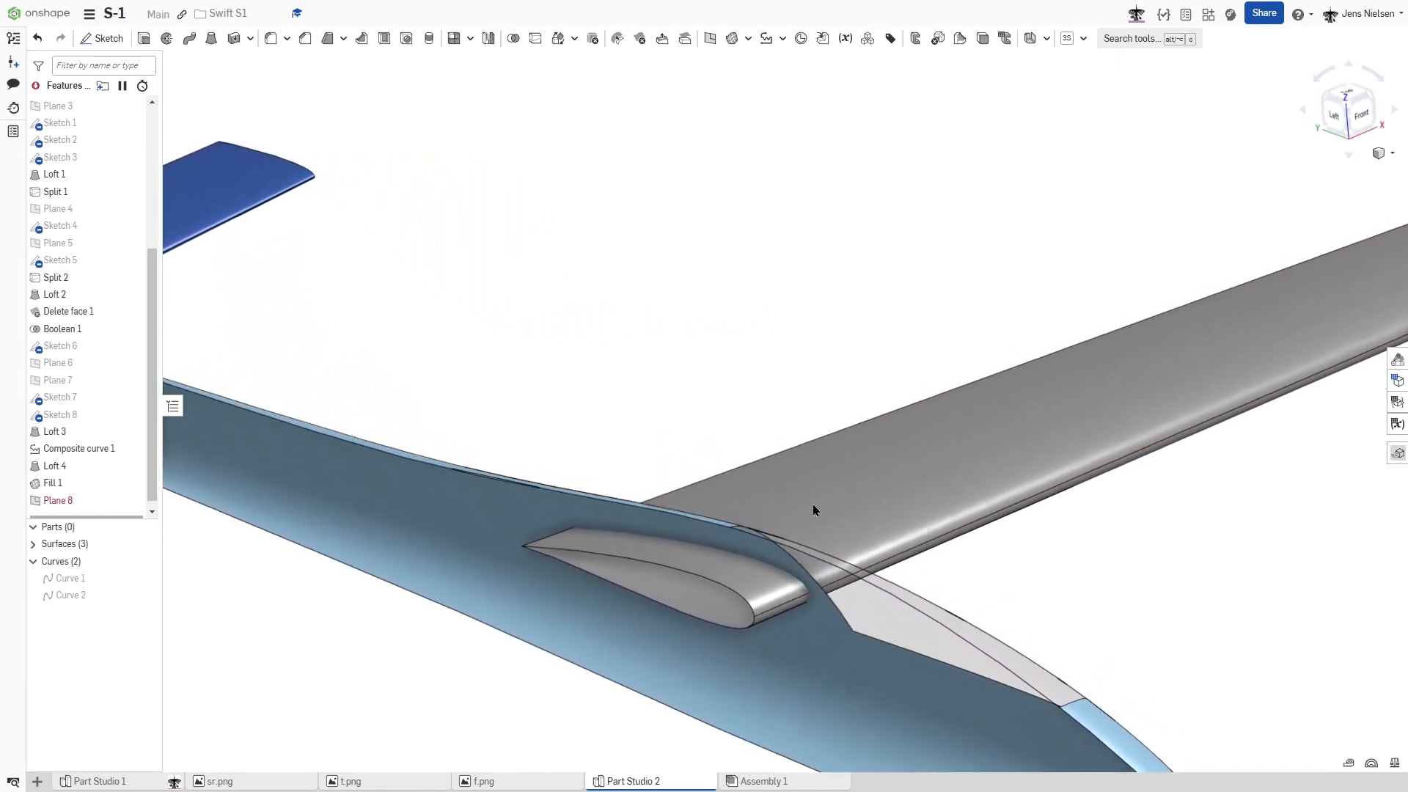
pyautogui.click(747, 40)
pyautogui.click(763, 171)
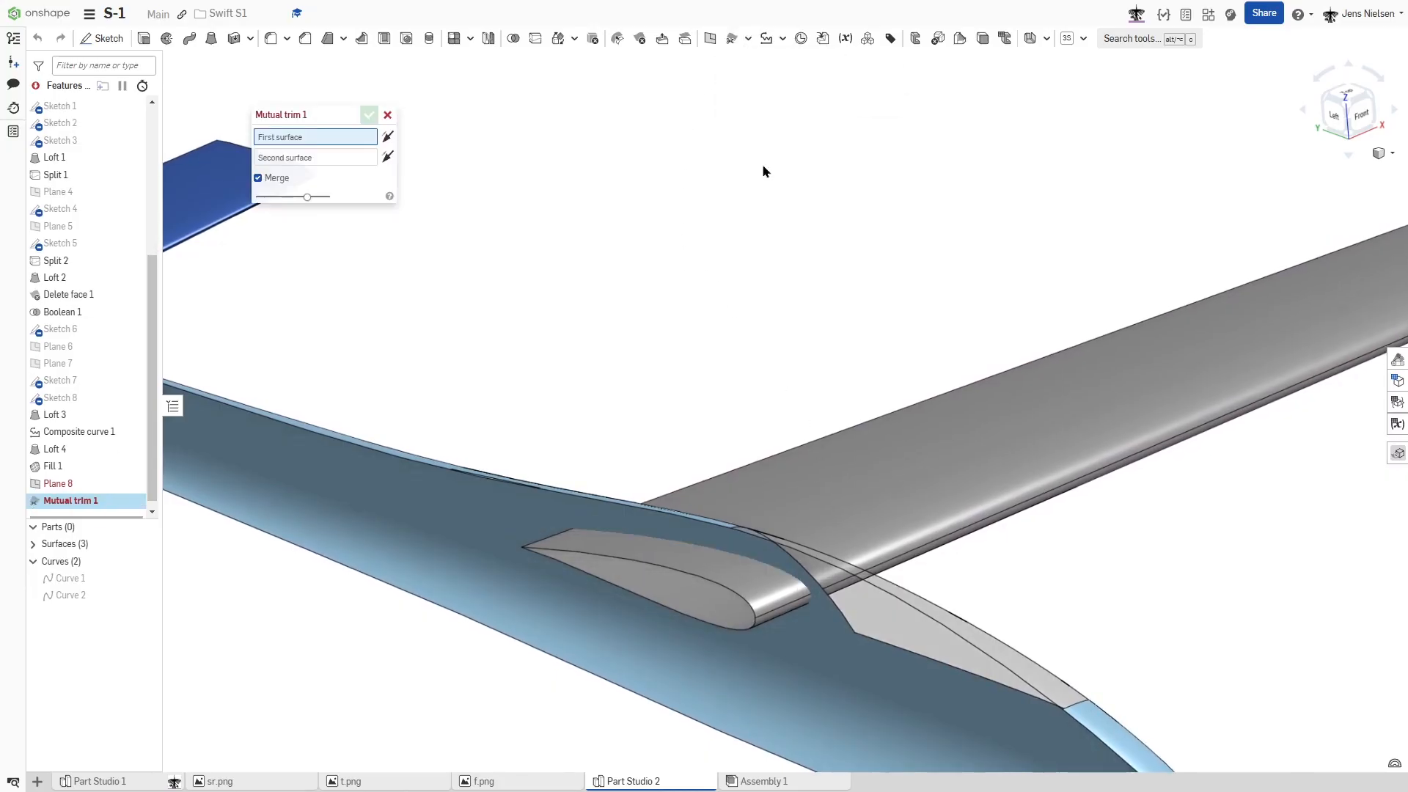
pyautogui.click(778, 537)
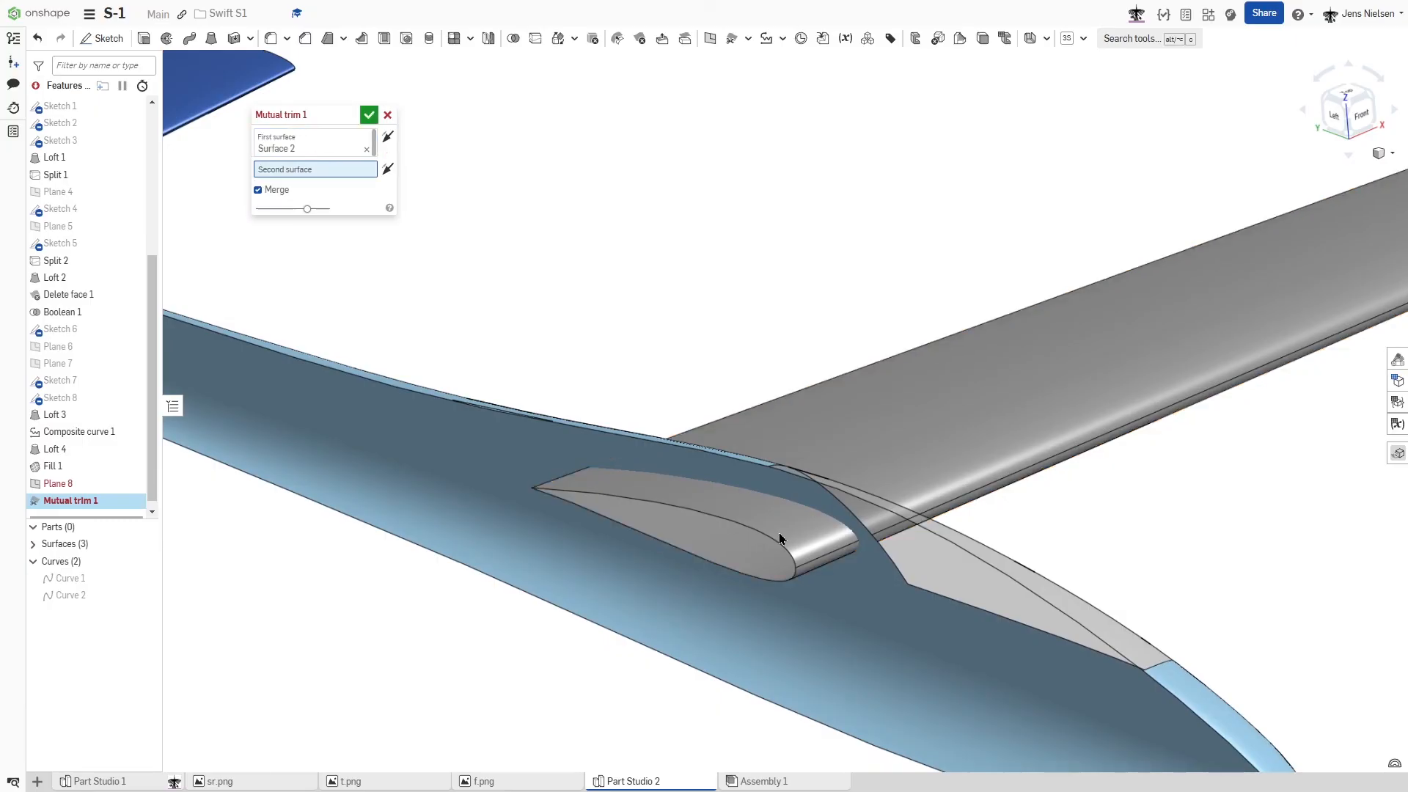
pyautogui.click(831, 614)
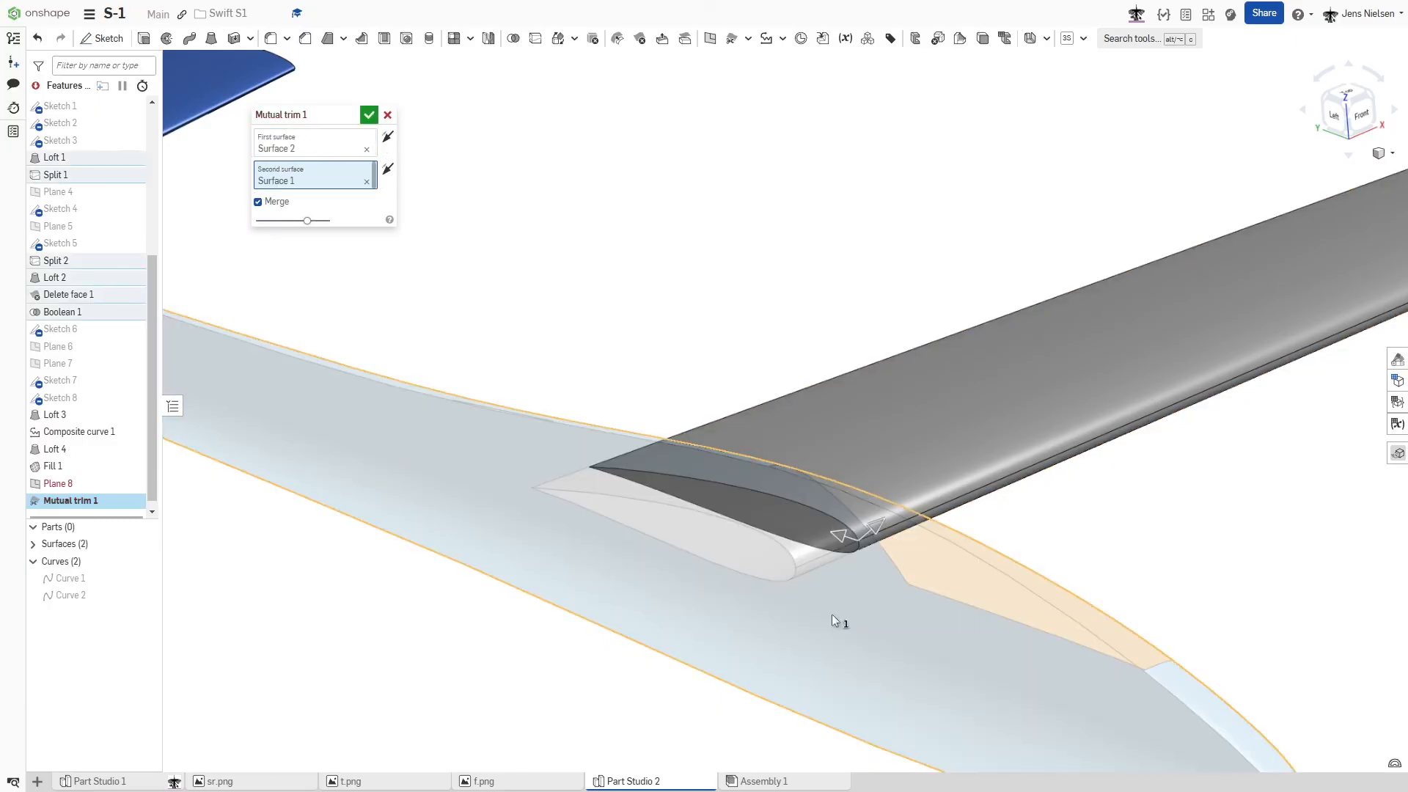
pyautogui.scroll(-3, 832, 615)
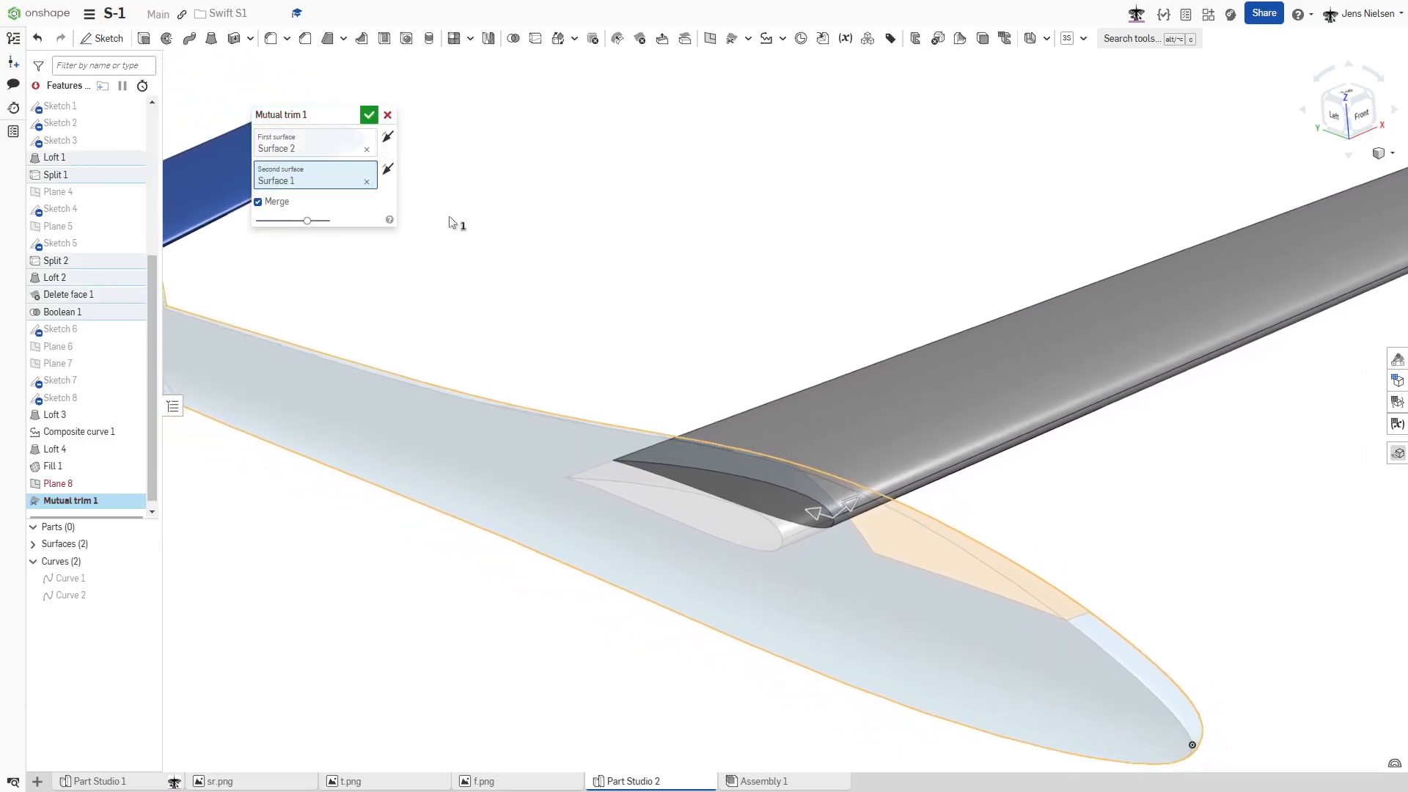
pyautogui.click(388, 170)
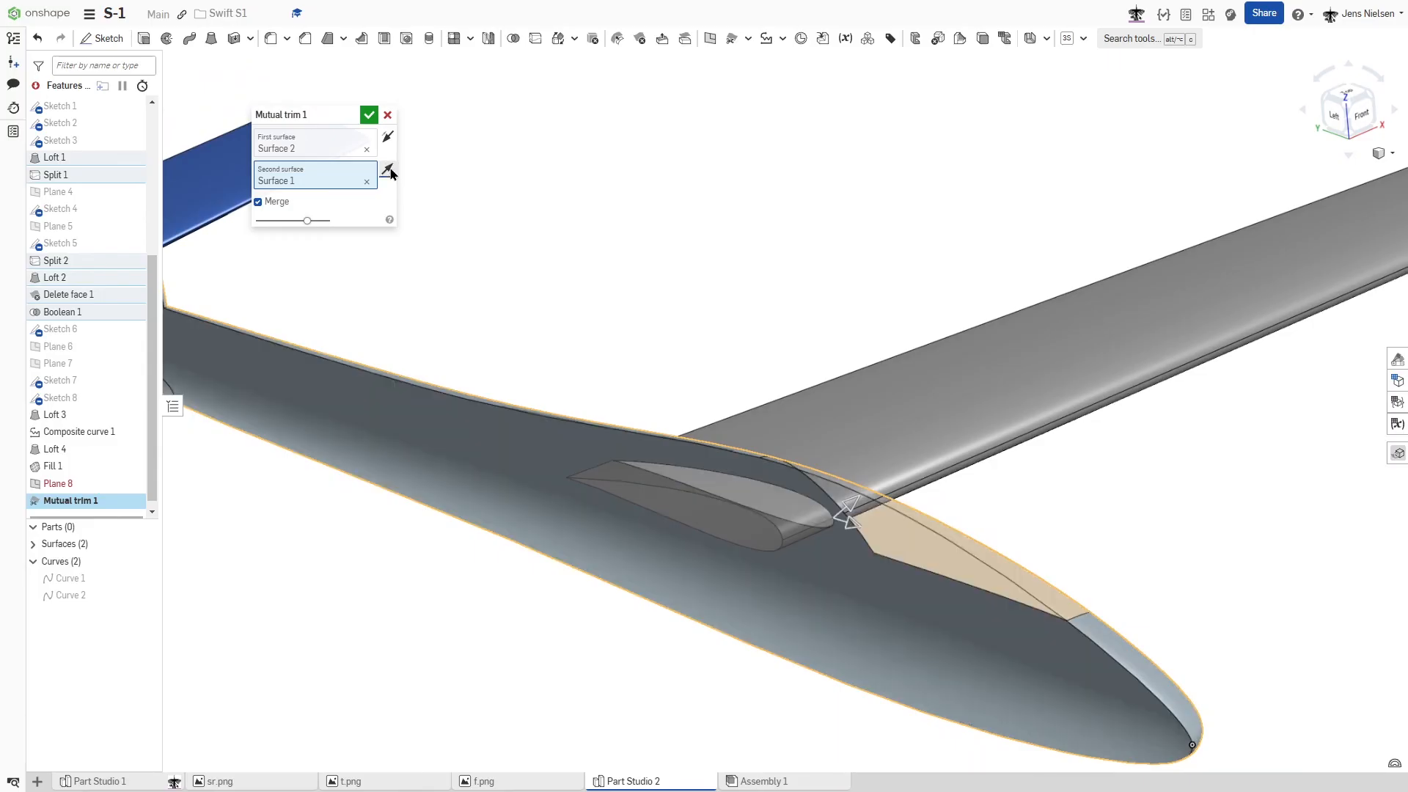
pyautogui.scroll(-3, 637, 272)
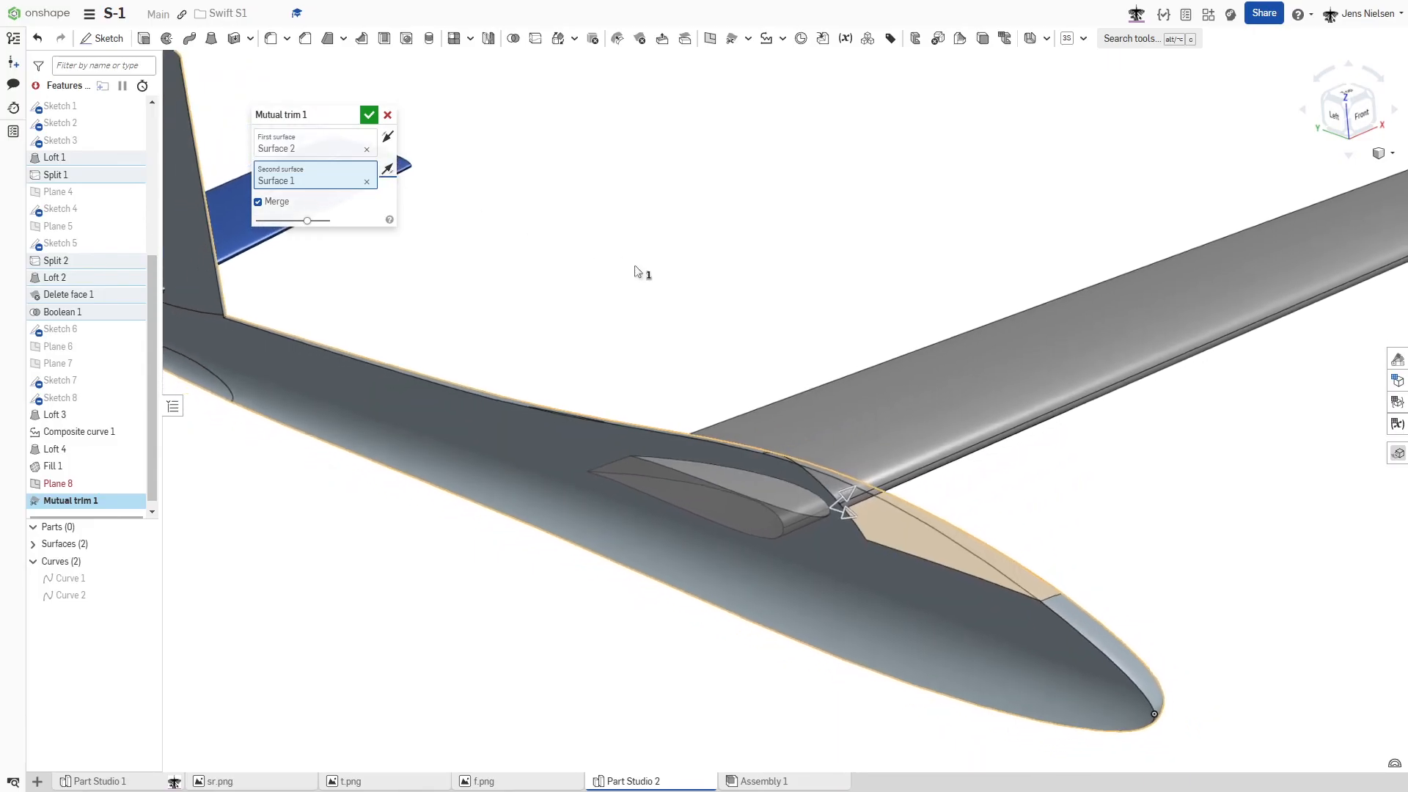
pyautogui.click(370, 115)
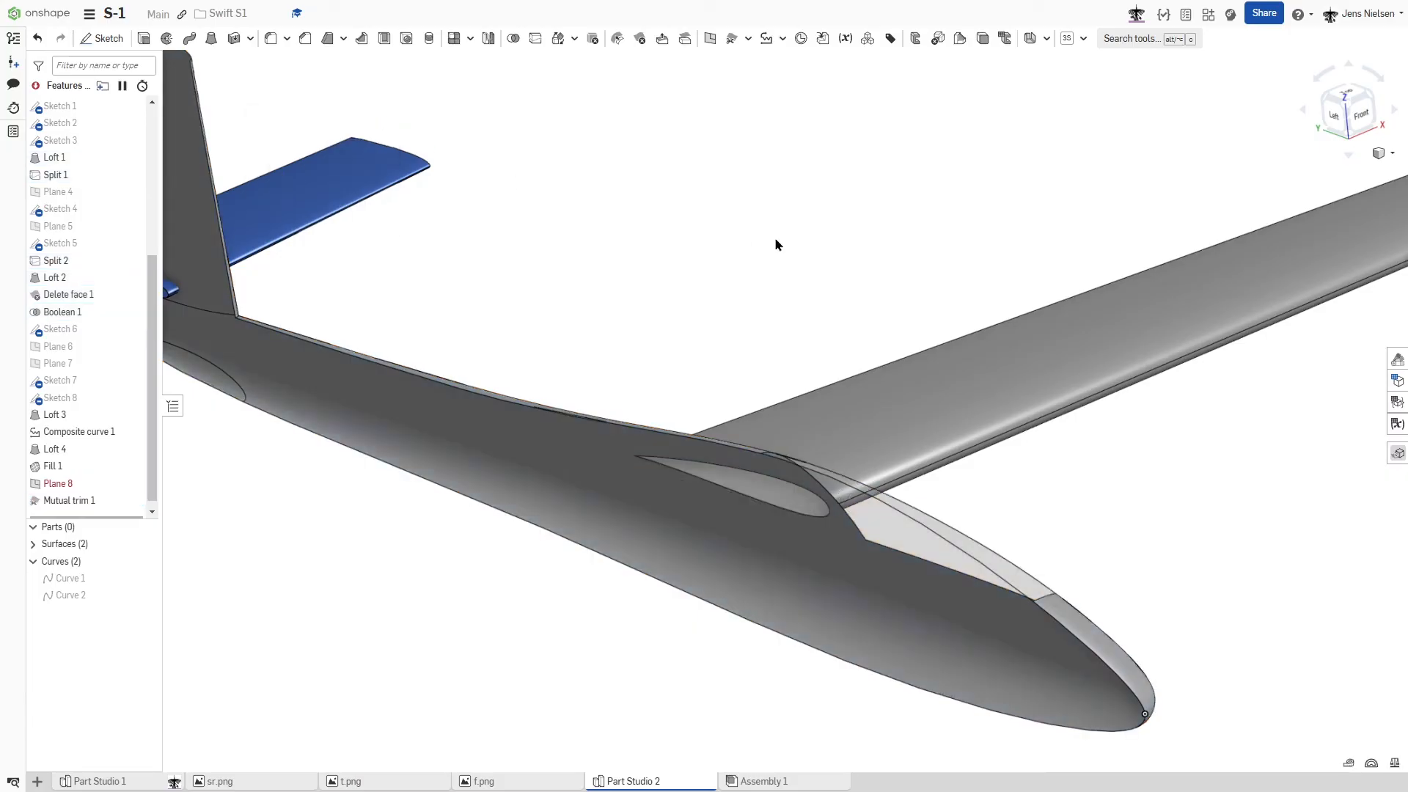
# - Mutually trim the tailplane surface with the fuselage and fin body, keeping the opposite side of both surfaces and merging them
pyautogui.scroll(-2, 778, 242)
pyautogui.scroll(4, 776, 244)
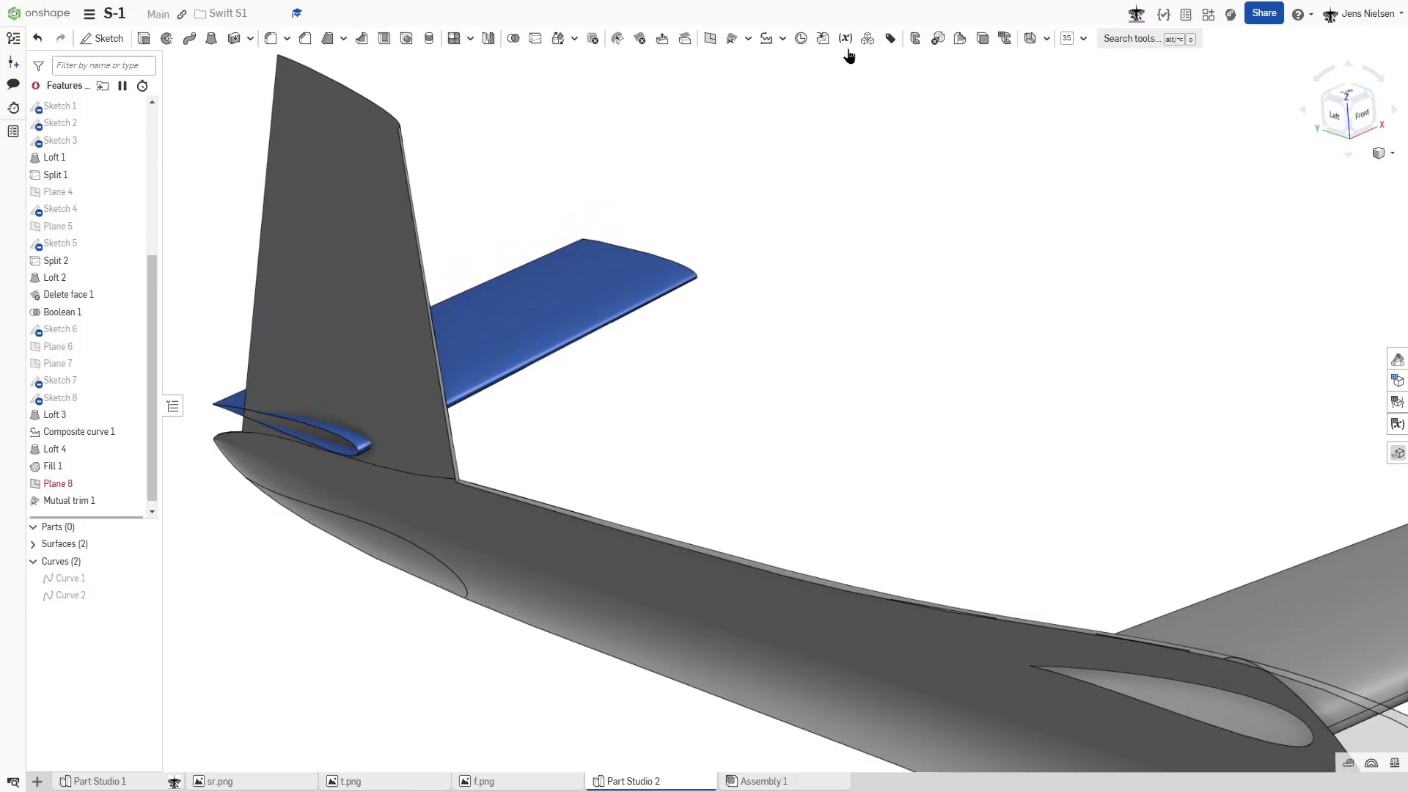
pyautogui.click(734, 39)
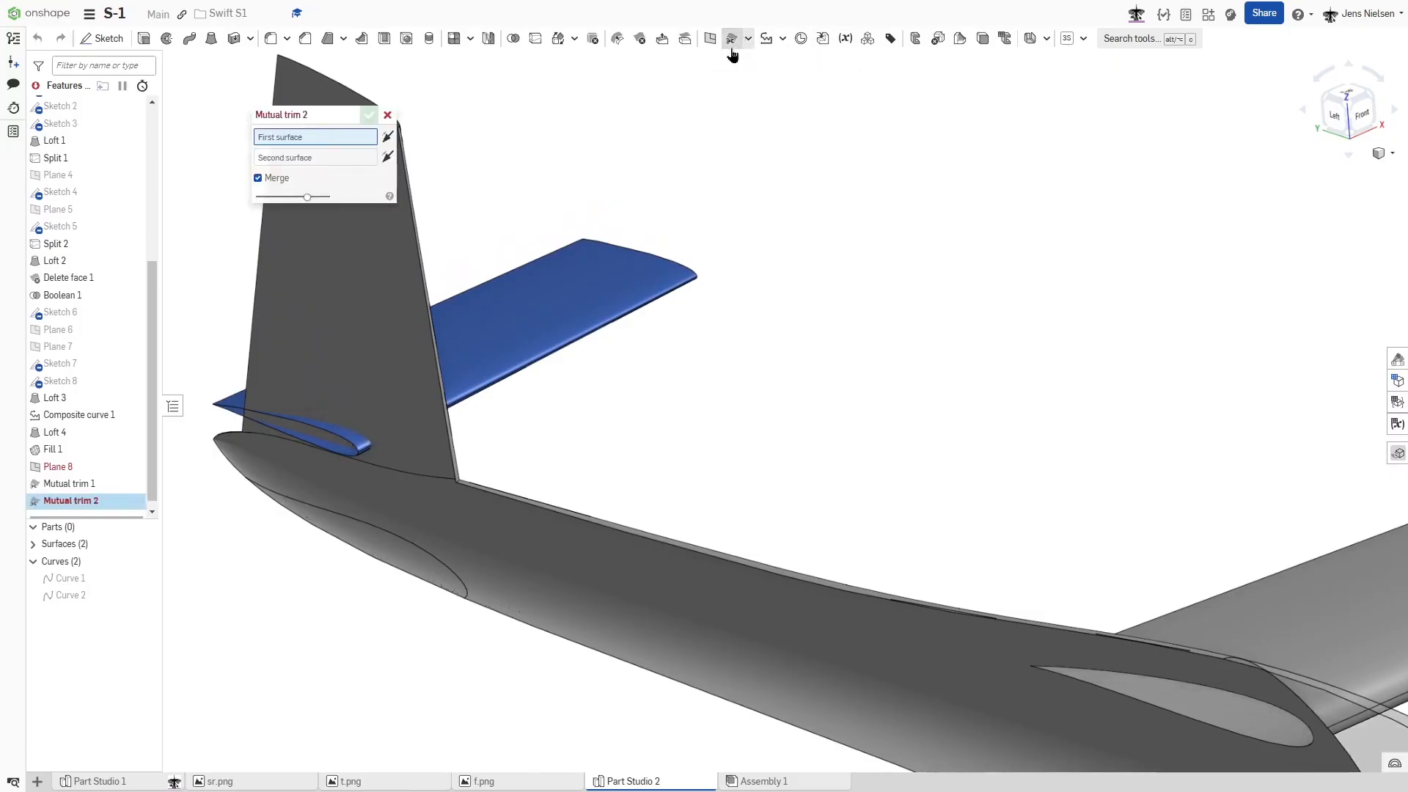
pyautogui.click(554, 302)
pyautogui.click(388, 355)
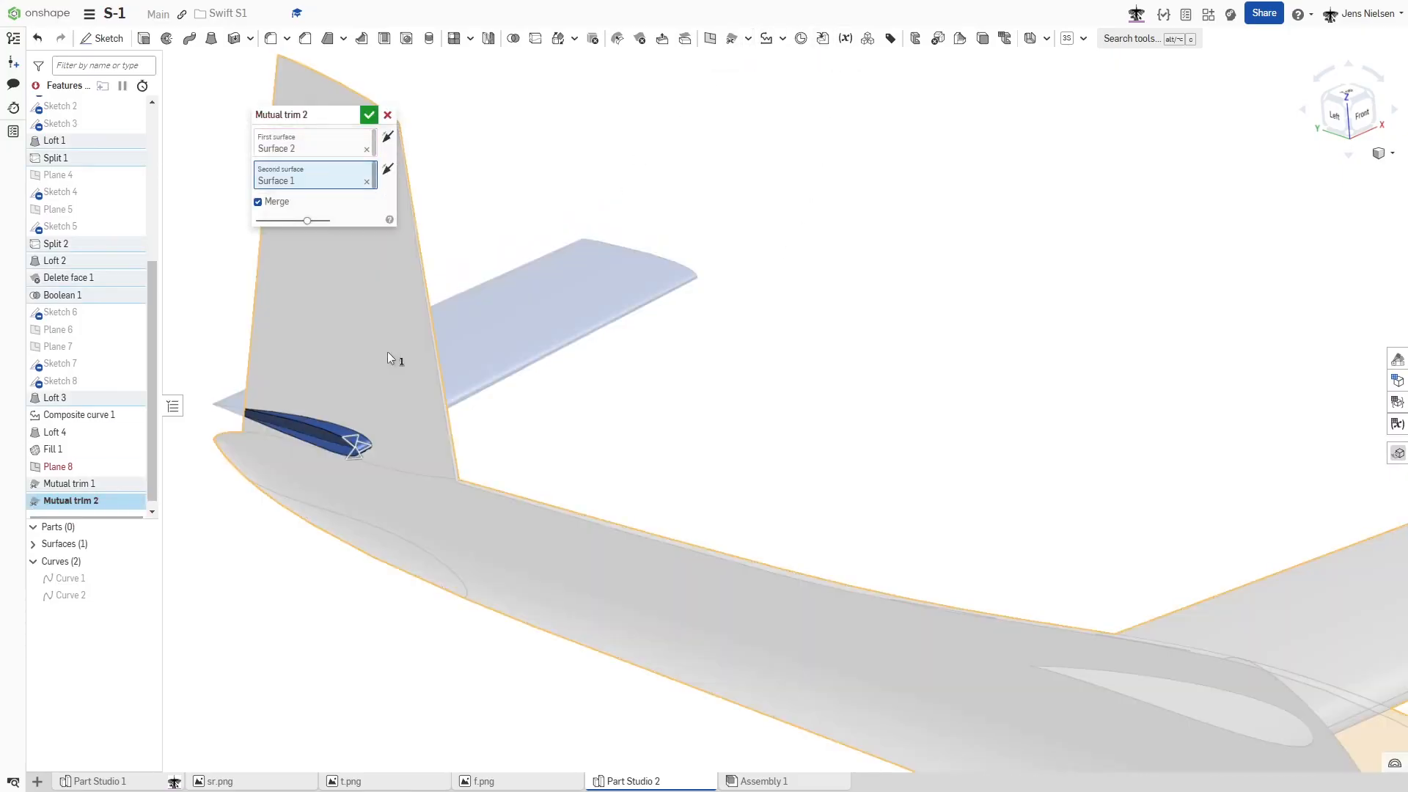
pyautogui.click(387, 136)
pyautogui.click(387, 168)
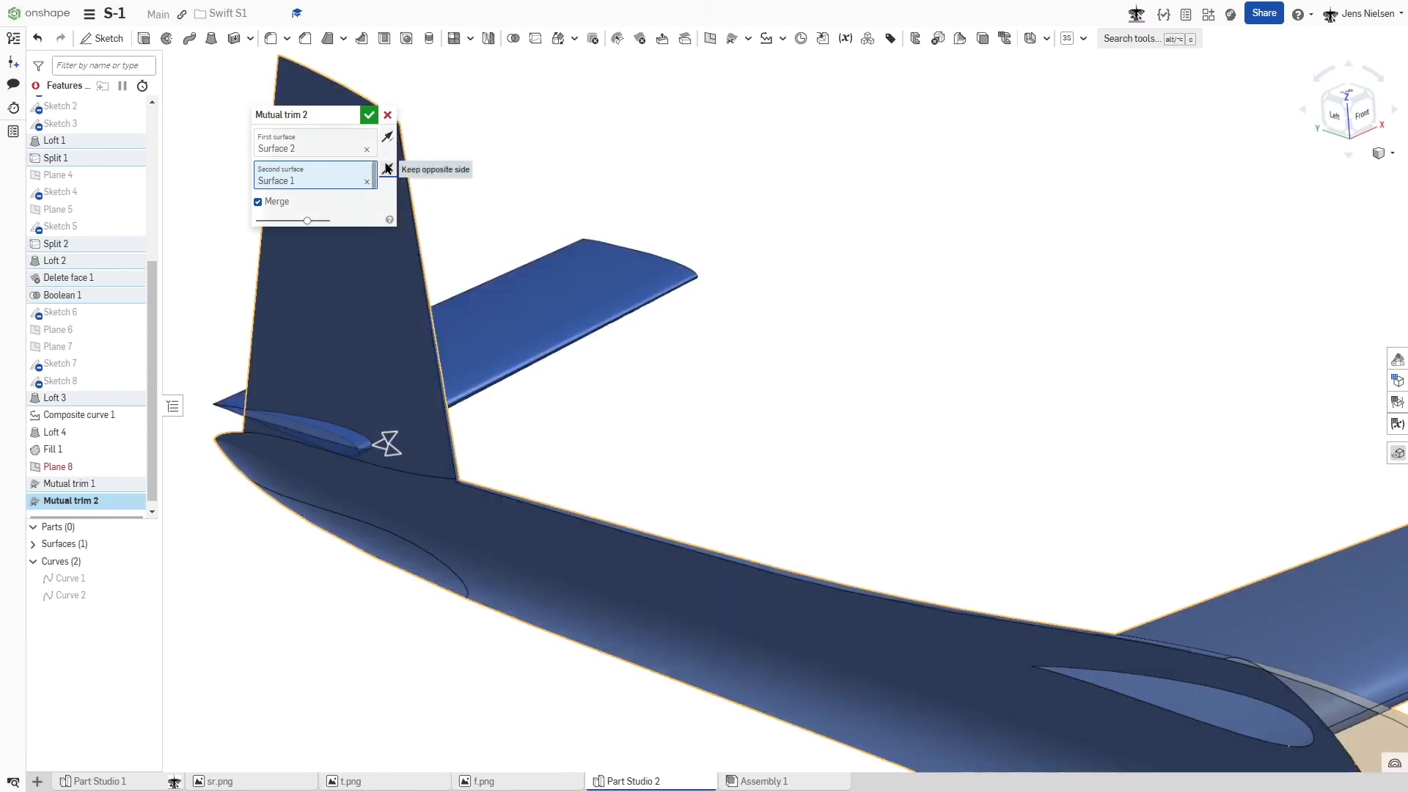
pyautogui.click(369, 116)
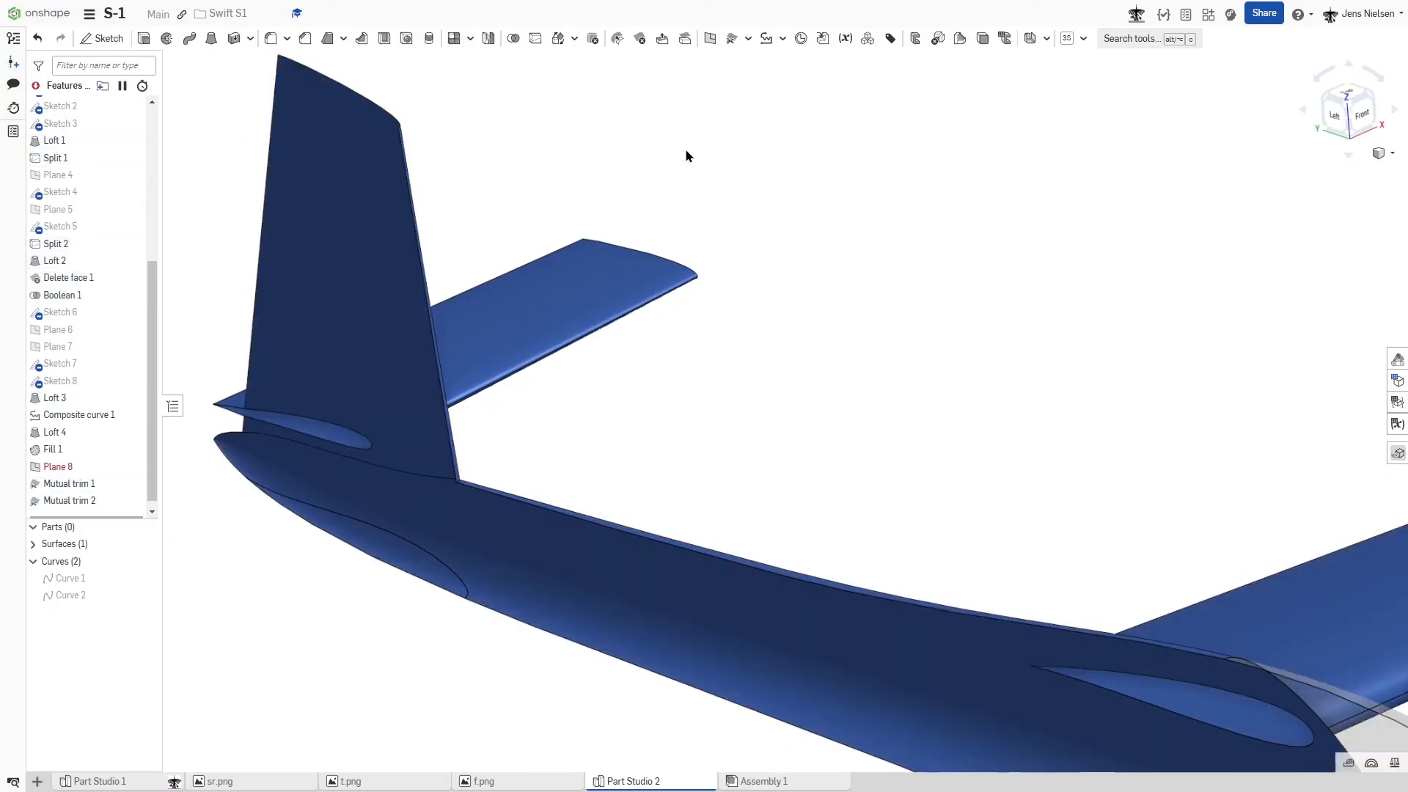
# - Delete the failed Plane 8 feature
pyautogui.moveTo(688, 163); pyautogui.dragTo(691, 190, button='right')
pyautogui.click(70, 470)
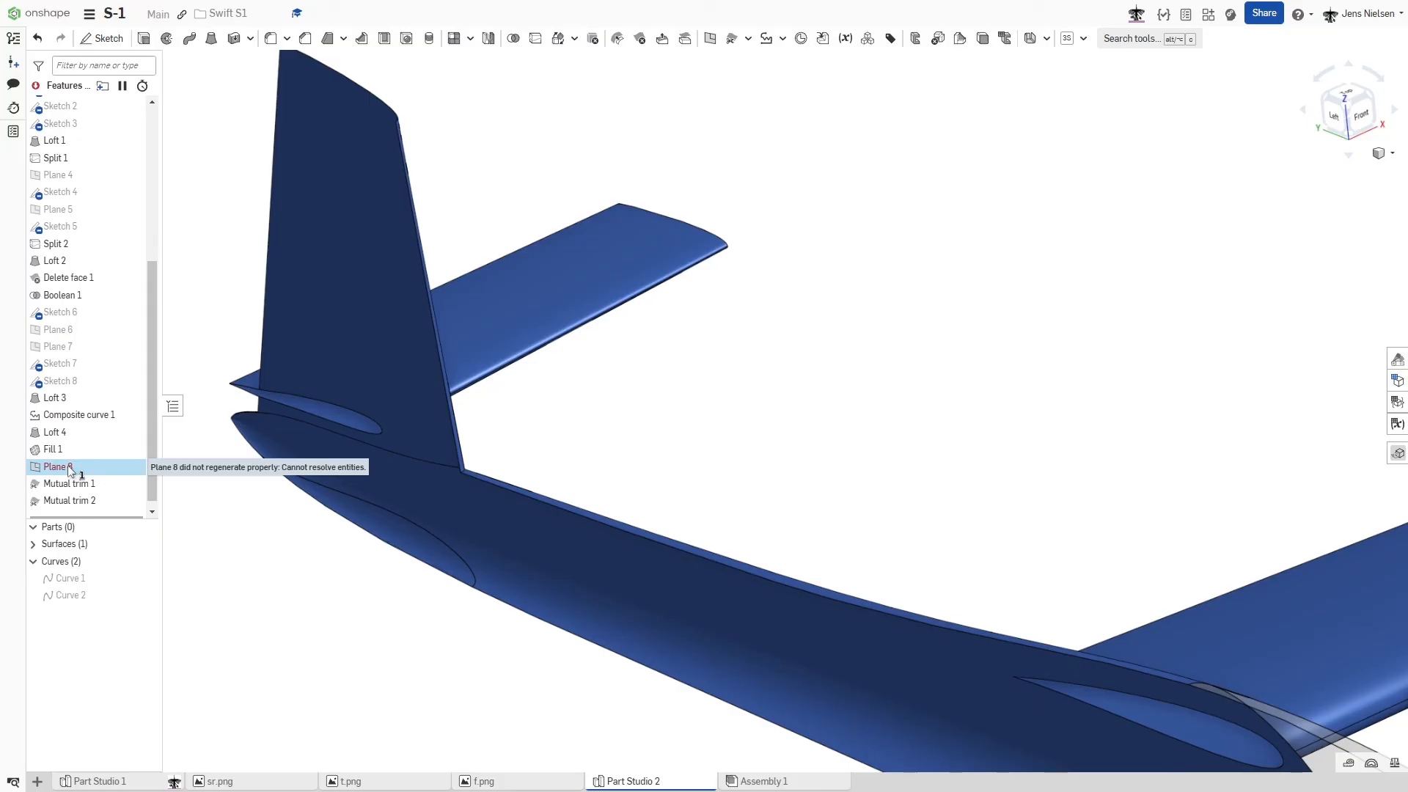
pyautogui.click(227, 563)
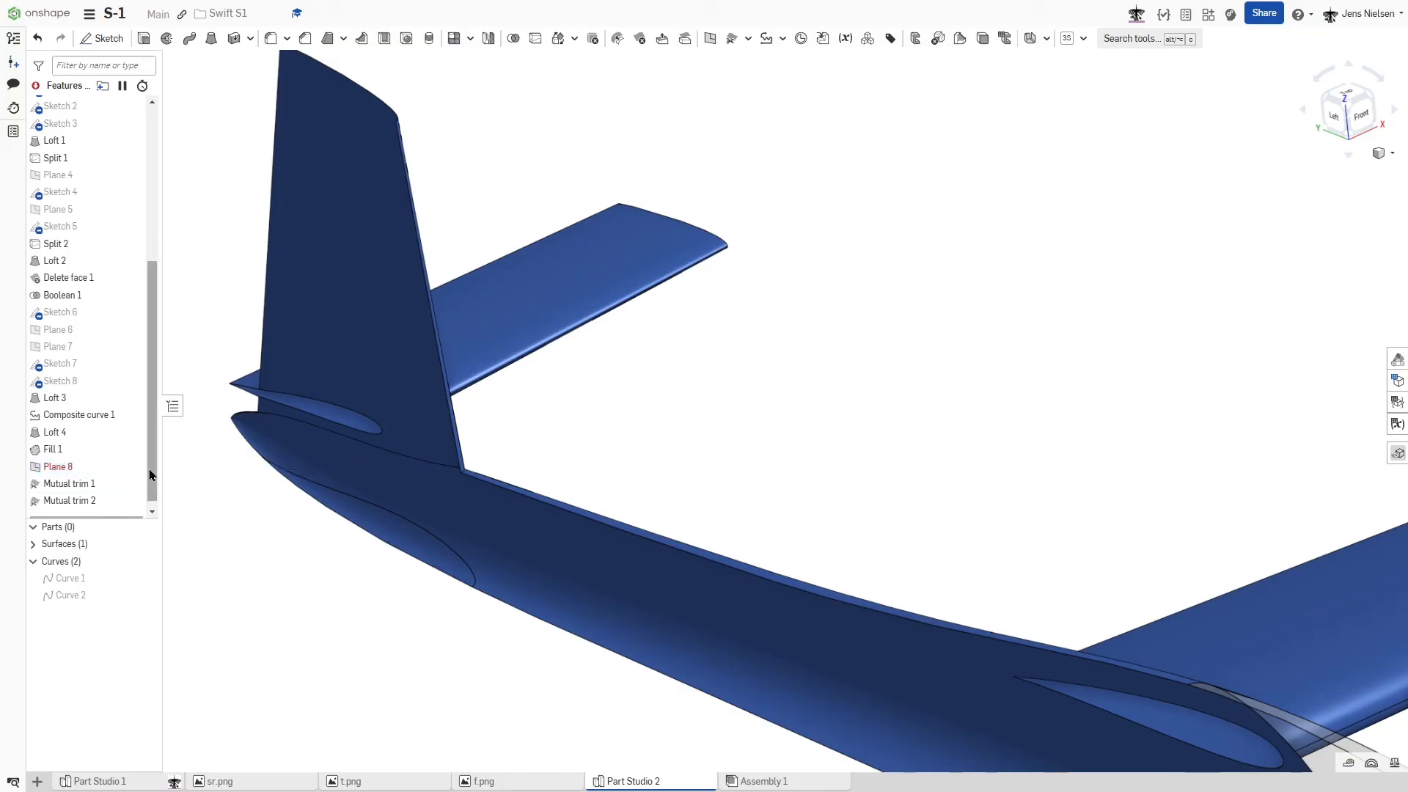
pyautogui.moveTo(151, 475); pyautogui.dragTo(154, 510)
pyautogui.moveTo(205, 494); pyautogui.dragTo(728, 453, button='right')
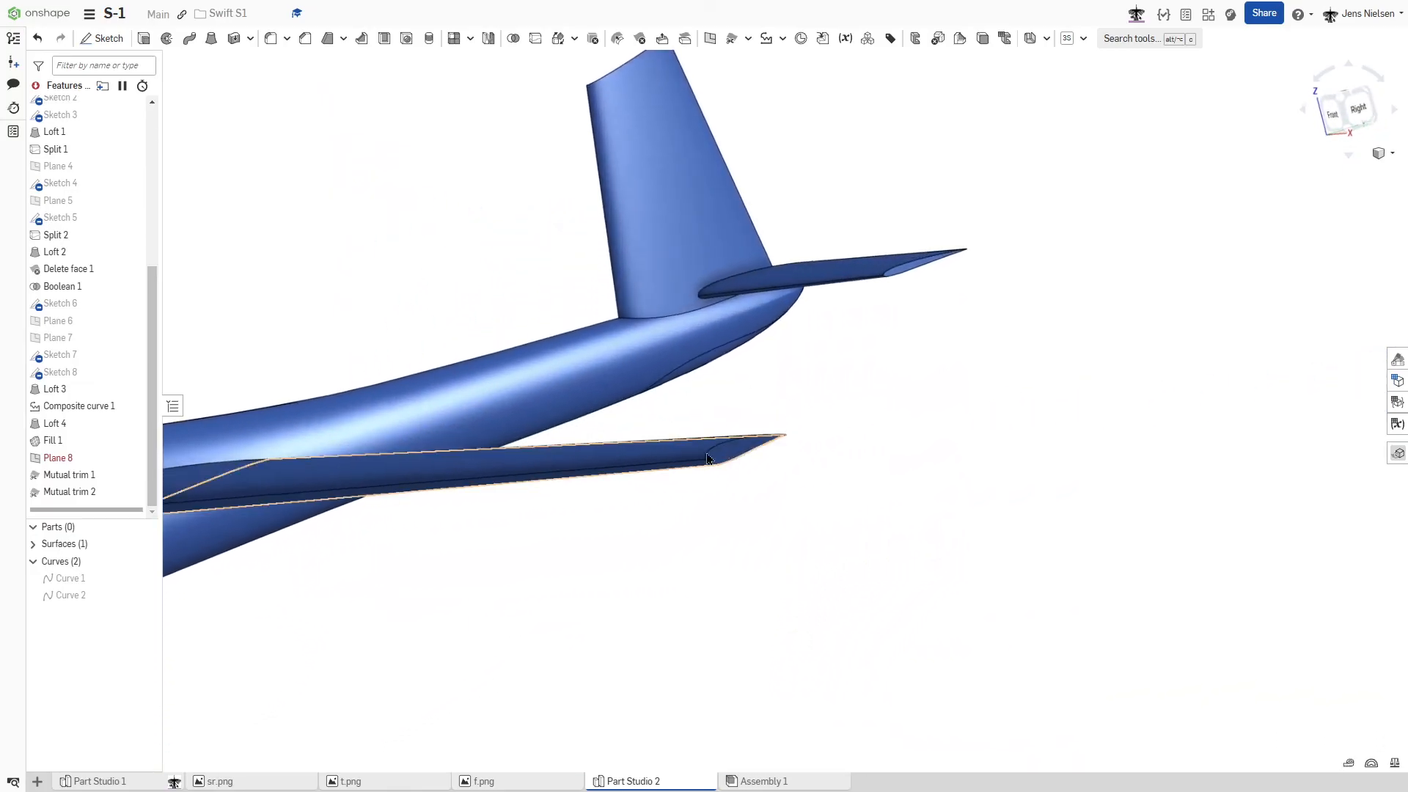
pyautogui.rightClick(52, 460)
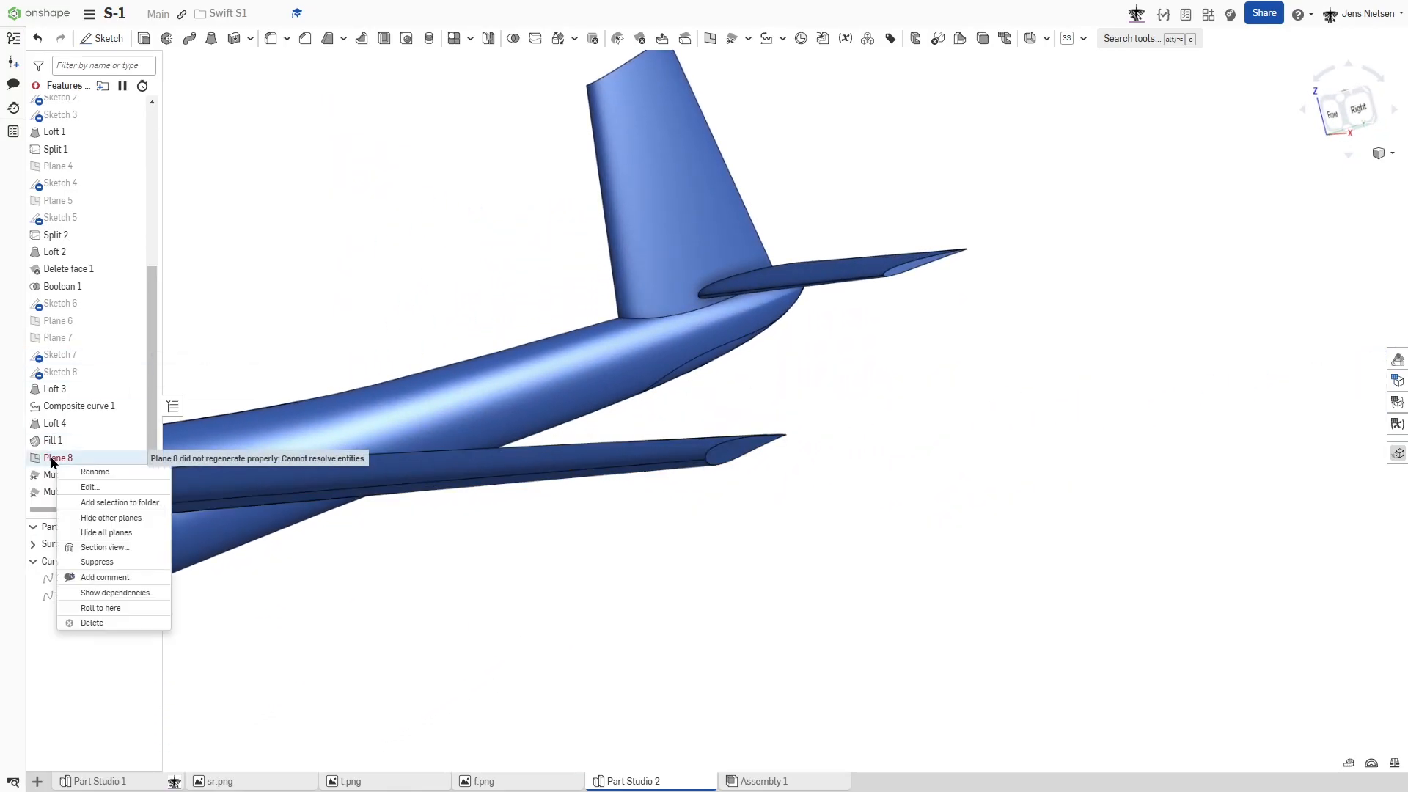
pyautogui.click(105, 626)
# - Close the wing's open tip with a Fill surface from its upper and lower edges, added with position continuity and merged with all
pyautogui.scroll(5, 757, 481)
pyautogui.scroll(-5, 698, 455)
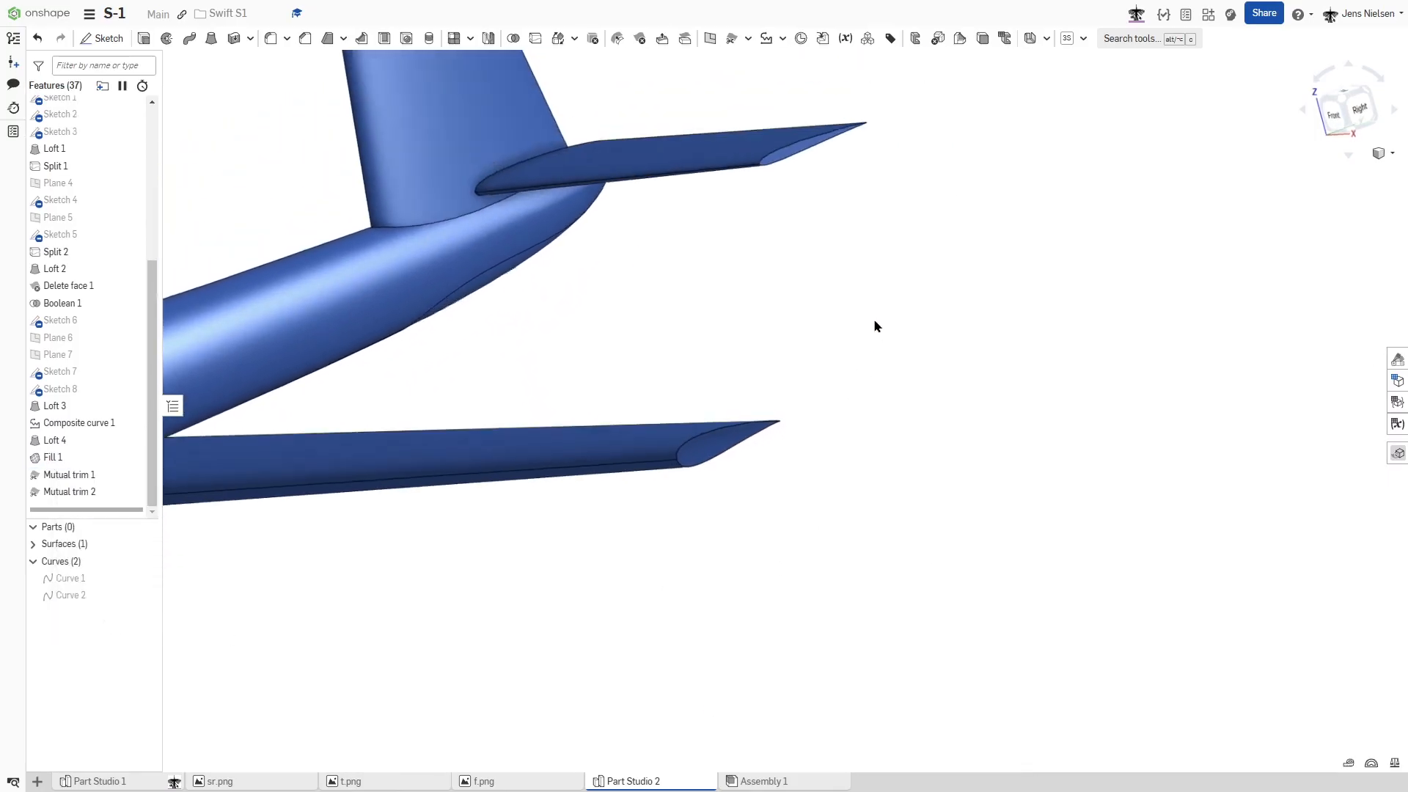
pyautogui.click(748, 38)
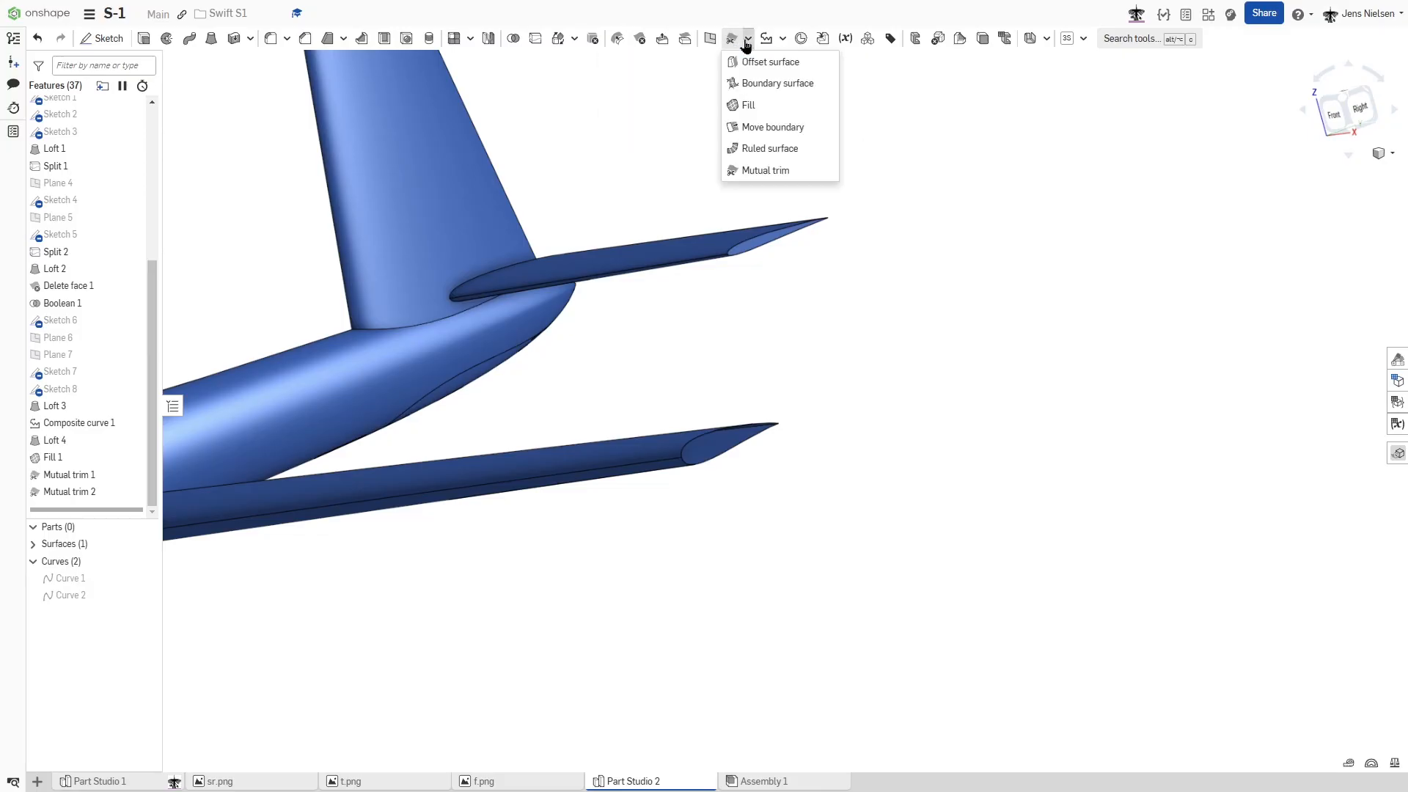
pyautogui.click(761, 104)
pyautogui.scroll(5, 726, 392)
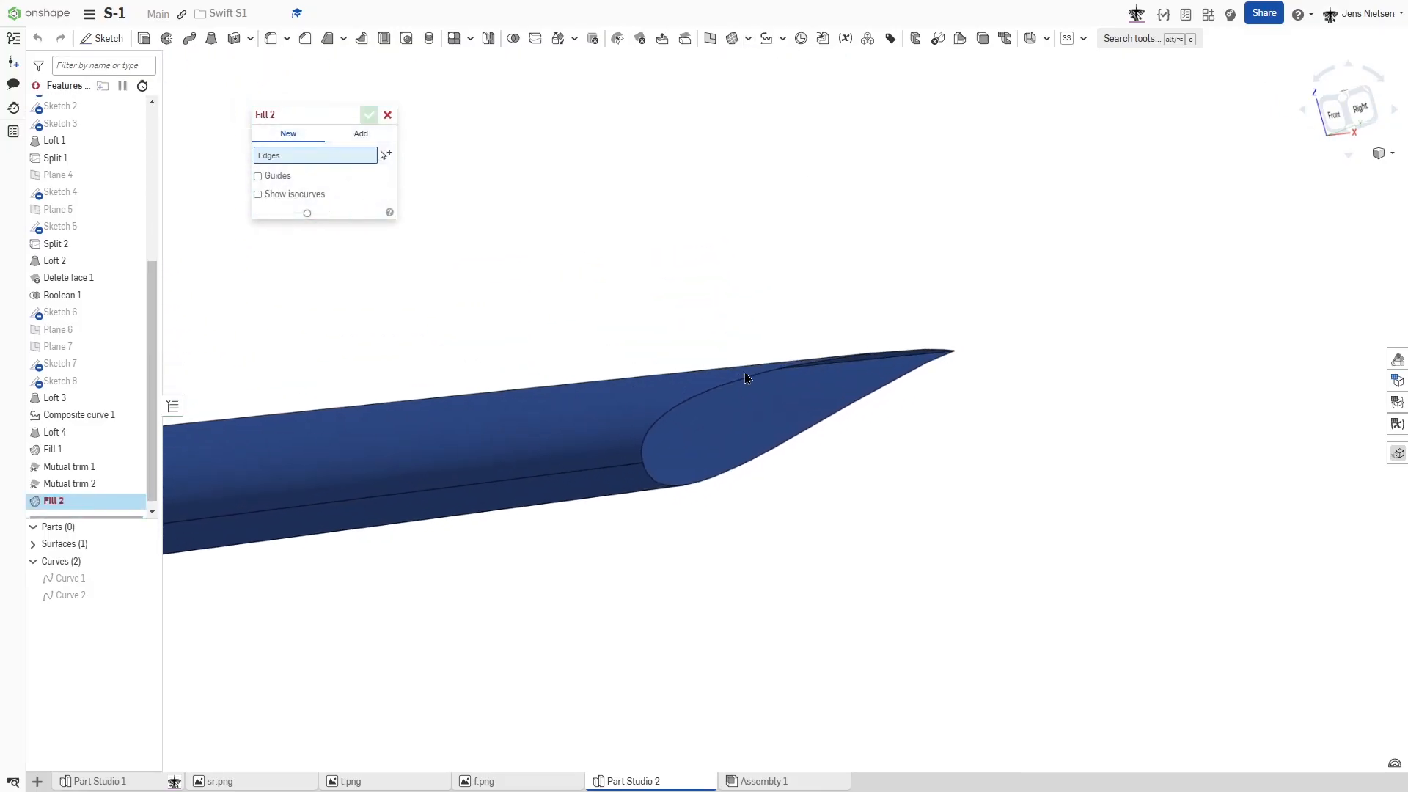
pyautogui.moveTo(720, 428); pyautogui.dragTo(719, 407, button='right')
pyautogui.click(717, 377)
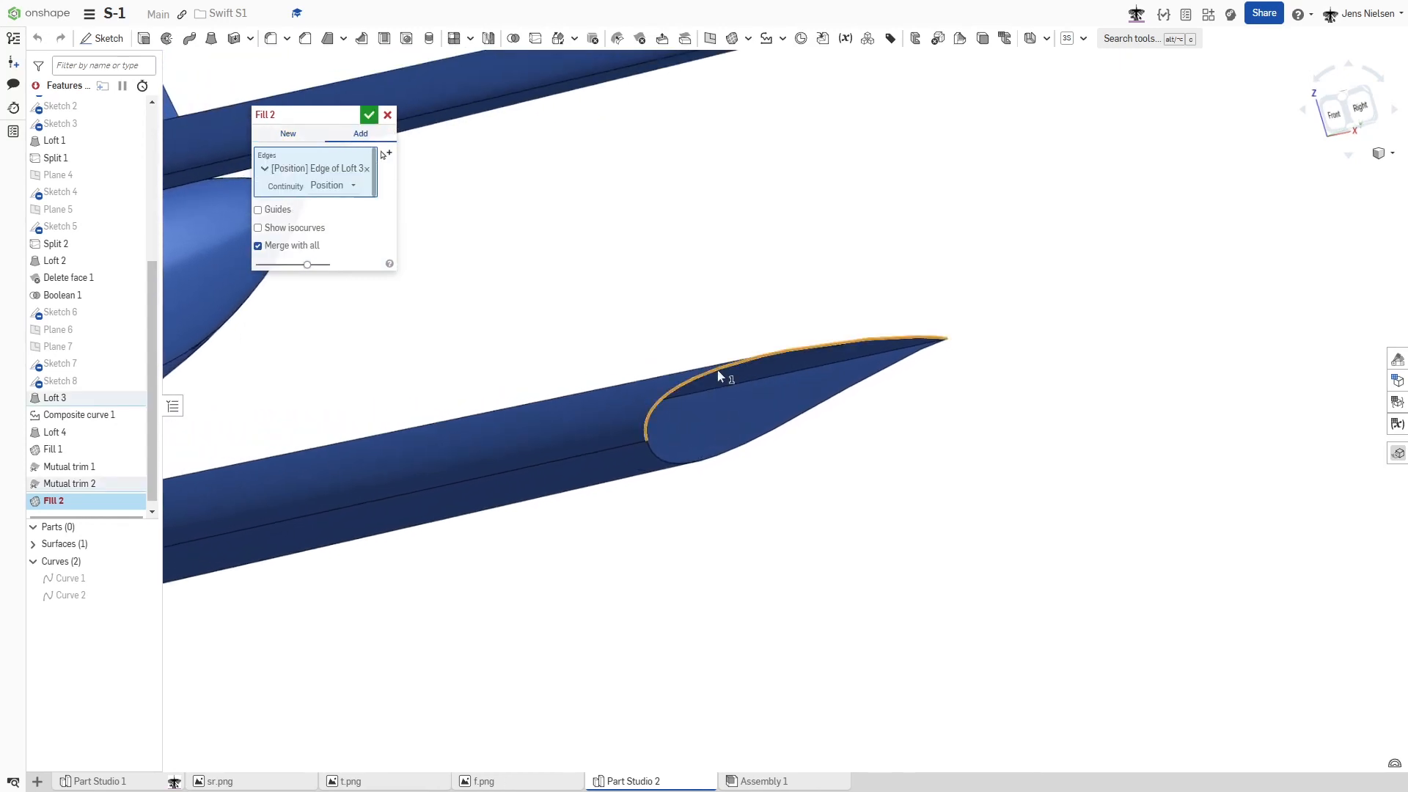
pyautogui.click(735, 450)
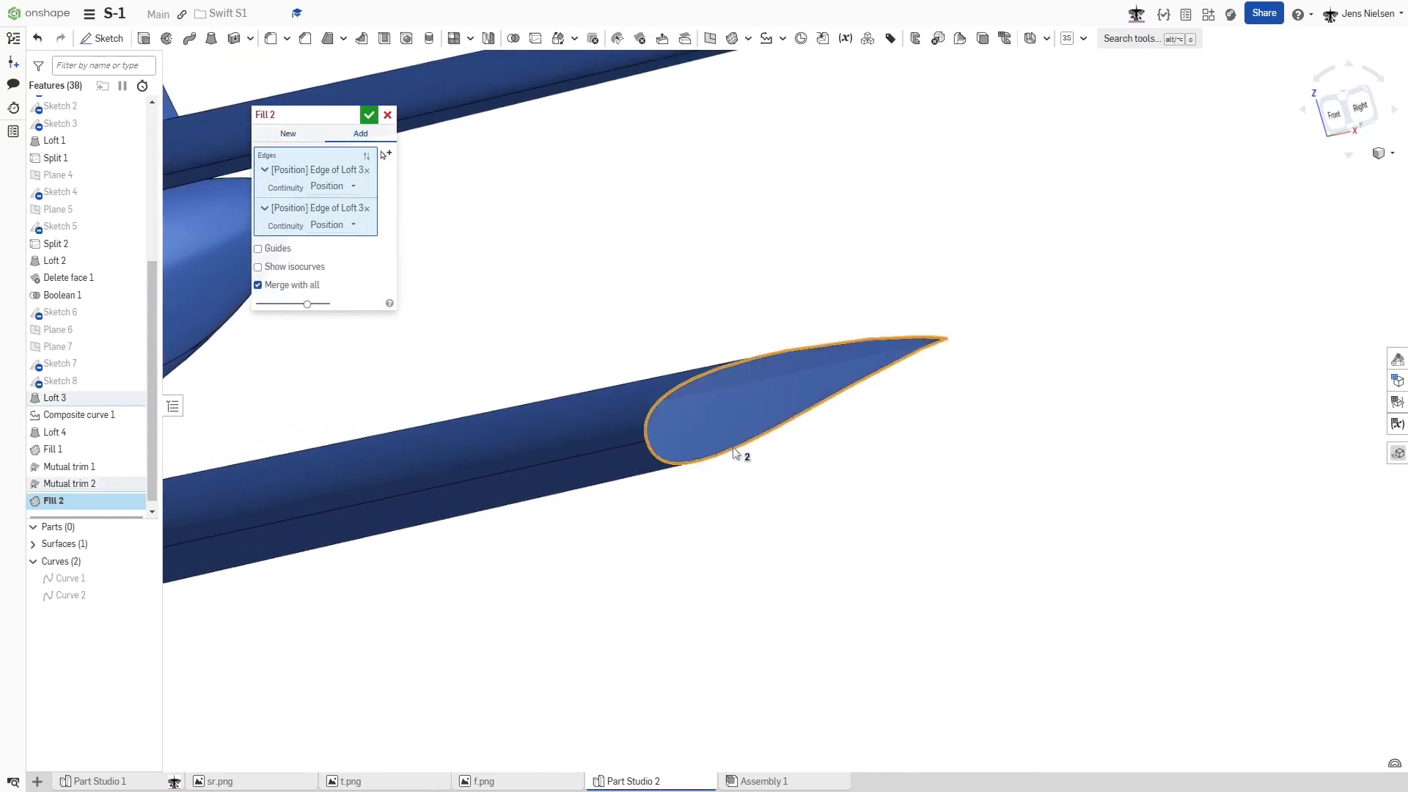
pyautogui.click(371, 117)
pyautogui.scroll(-5, 844, 259)
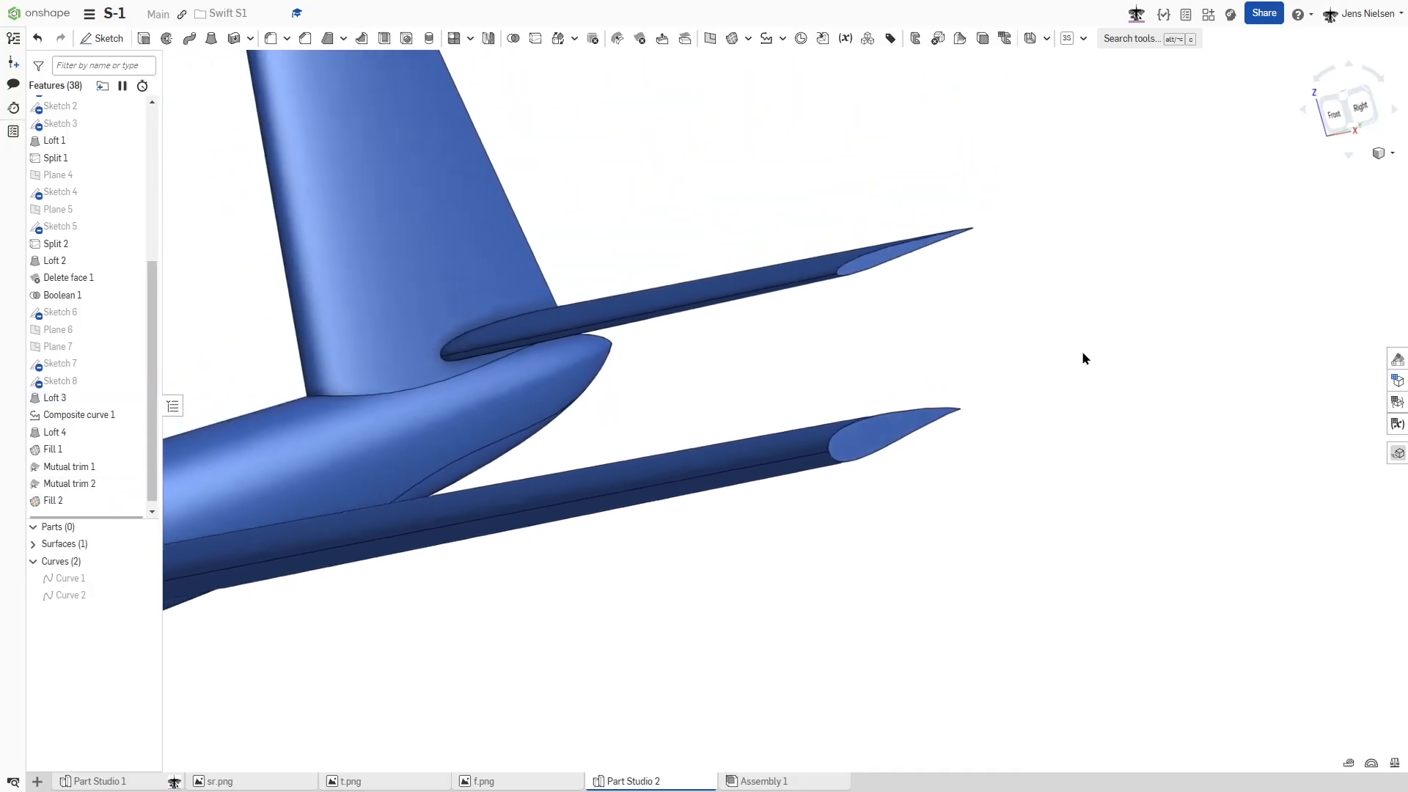
pyautogui.scroll(-10, 1110, 367)
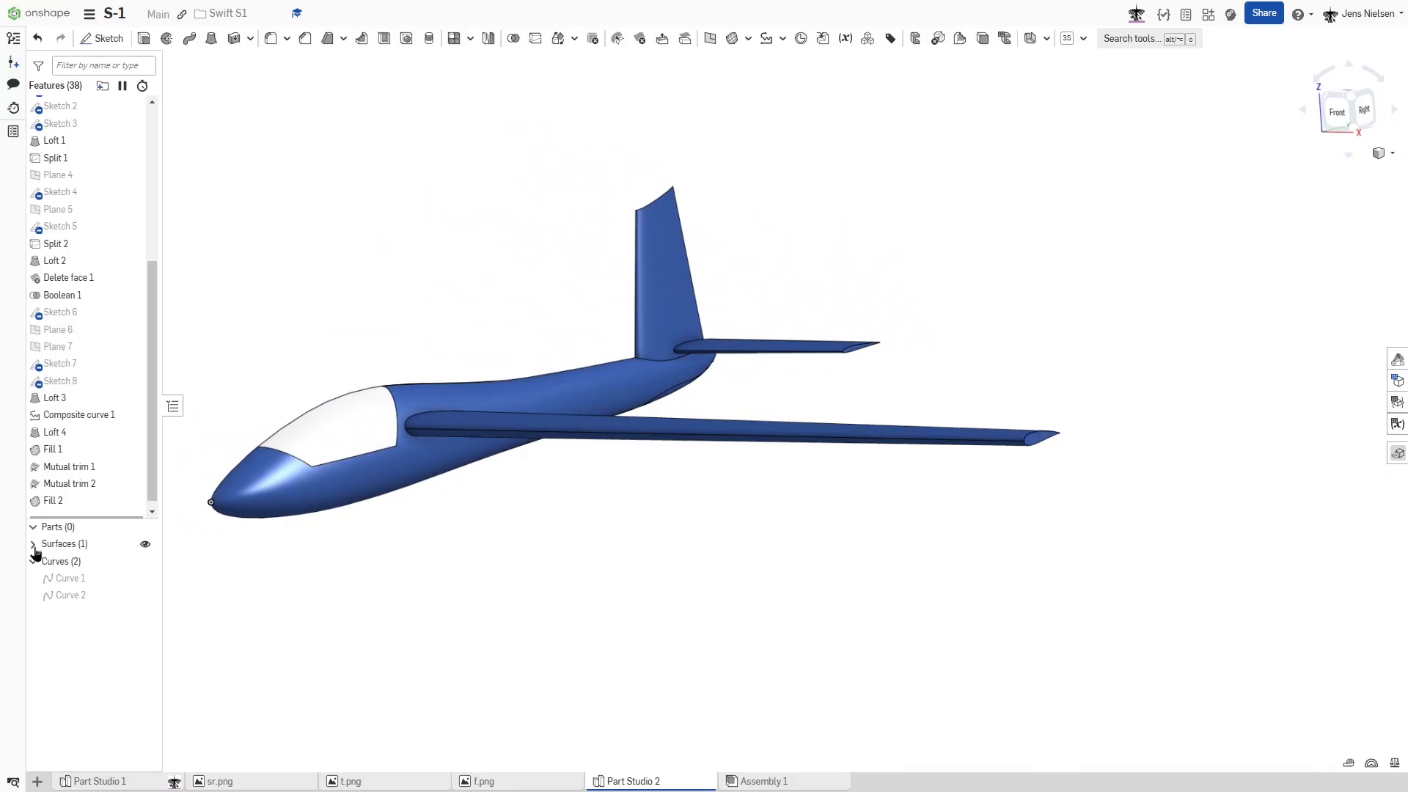
# - Mirror the merged half-glider surface about the Right plane as a part mirror, added and merged with all
pyautogui.moveTo(709, 448); pyautogui.dragTo(747, 217, button='right')
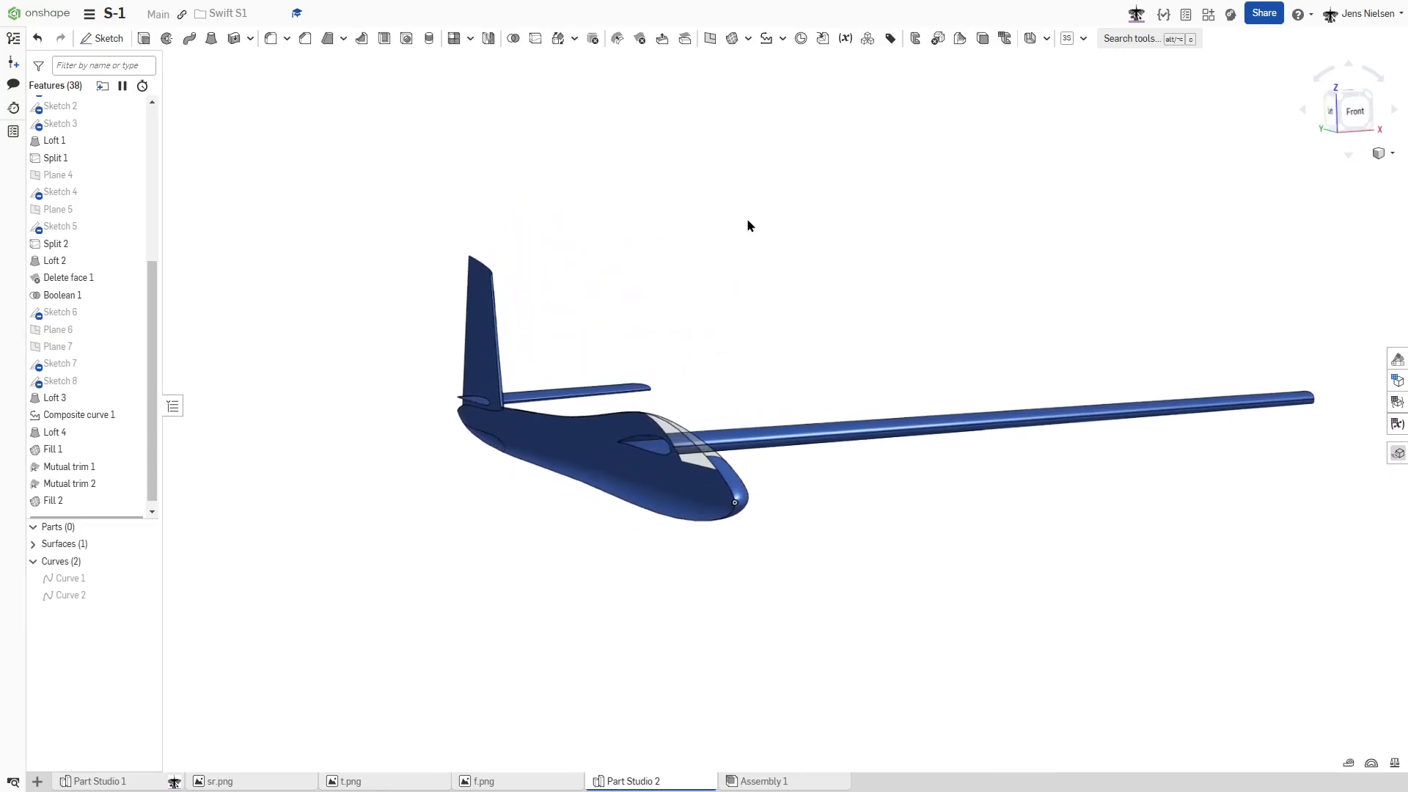
pyautogui.click(488, 39)
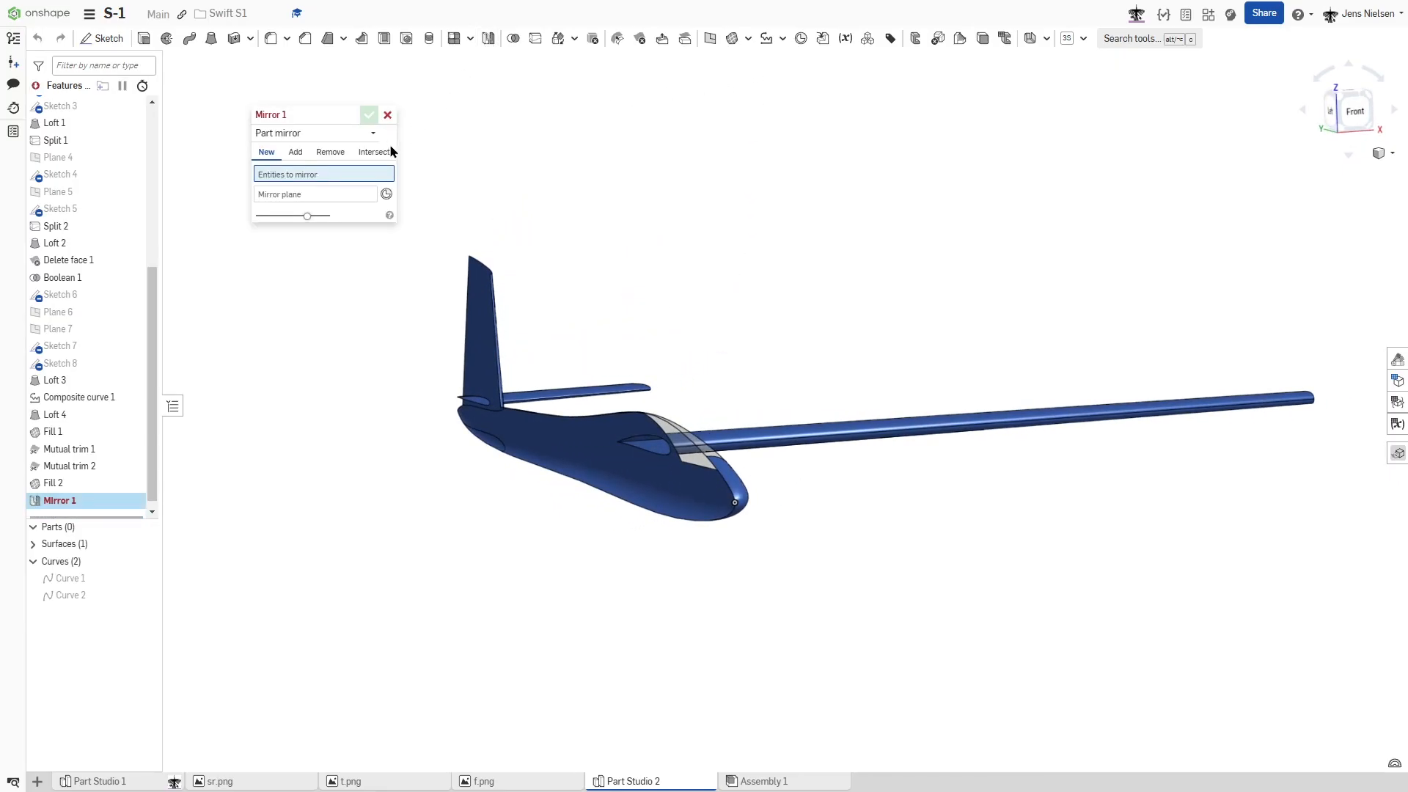
pyautogui.click(304, 158)
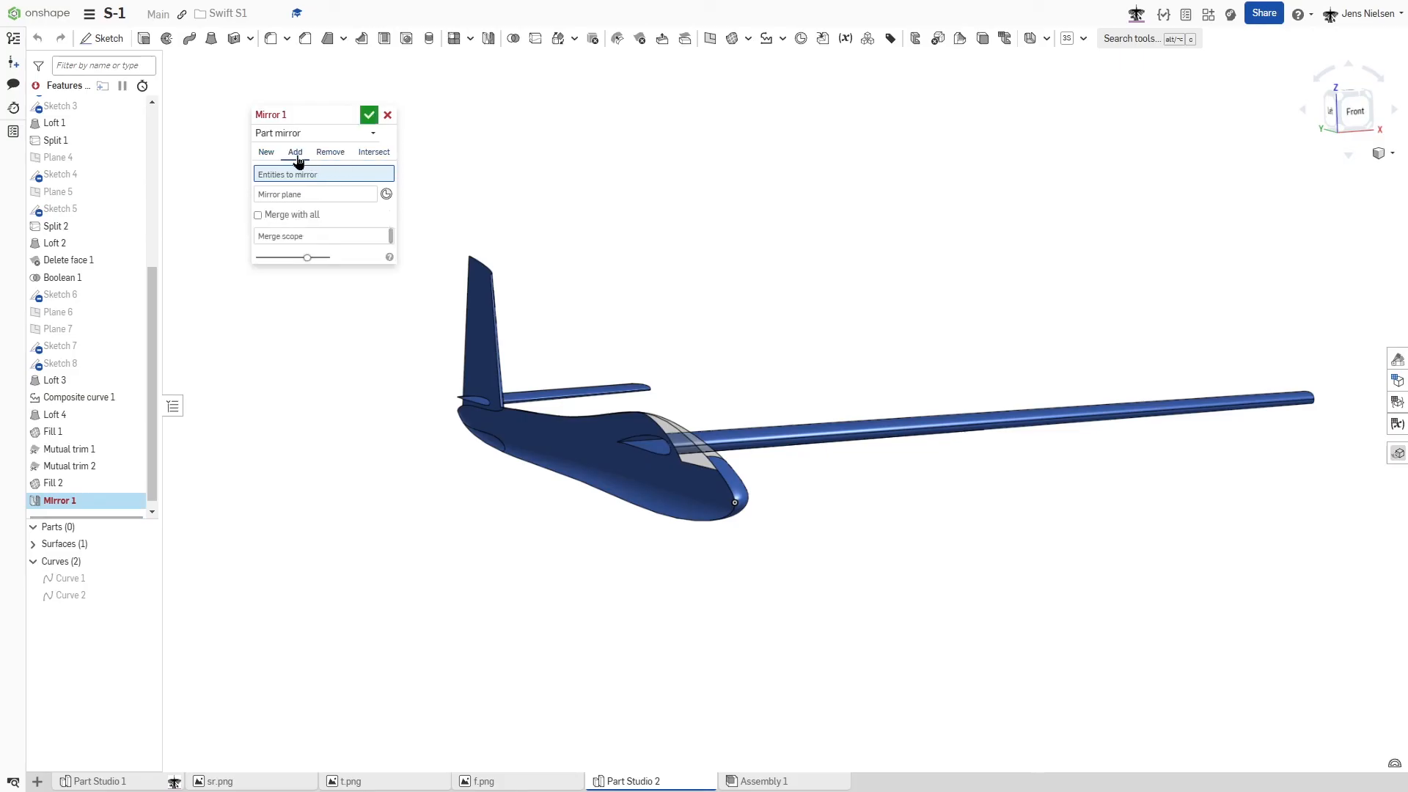
pyautogui.click(258, 216)
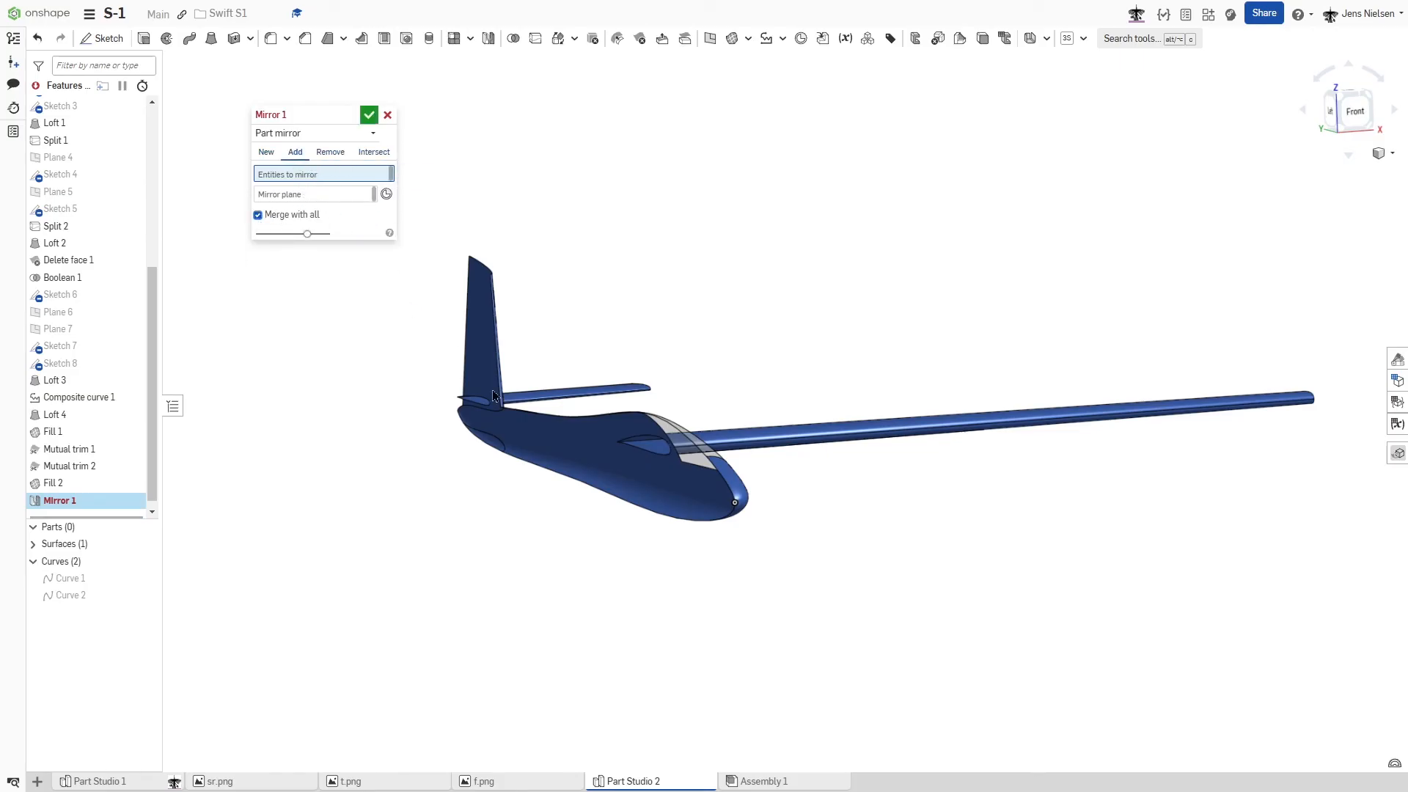
pyautogui.click(591, 464)
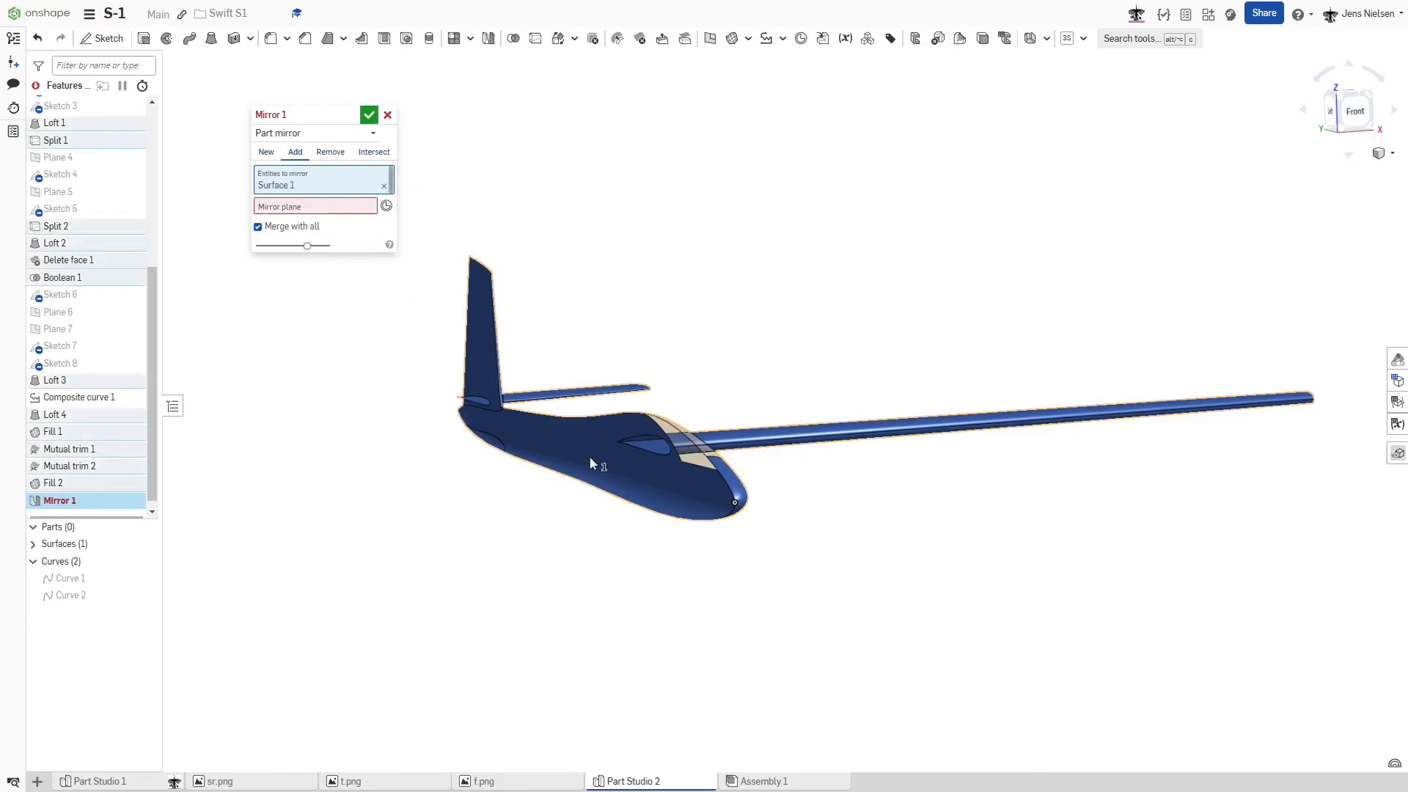
pyautogui.click(340, 203)
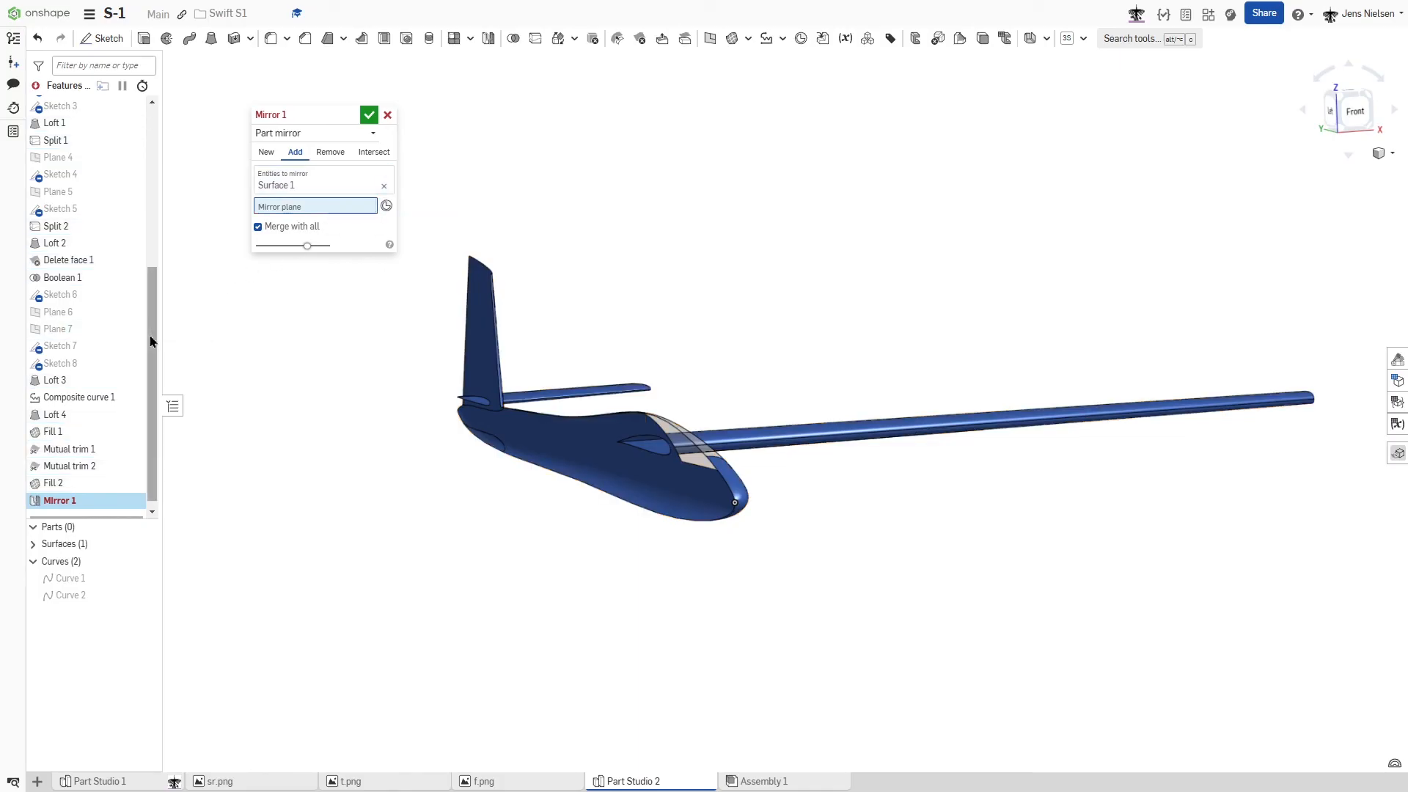
pyautogui.scroll(5, 150, 341)
pyautogui.click(86, 173)
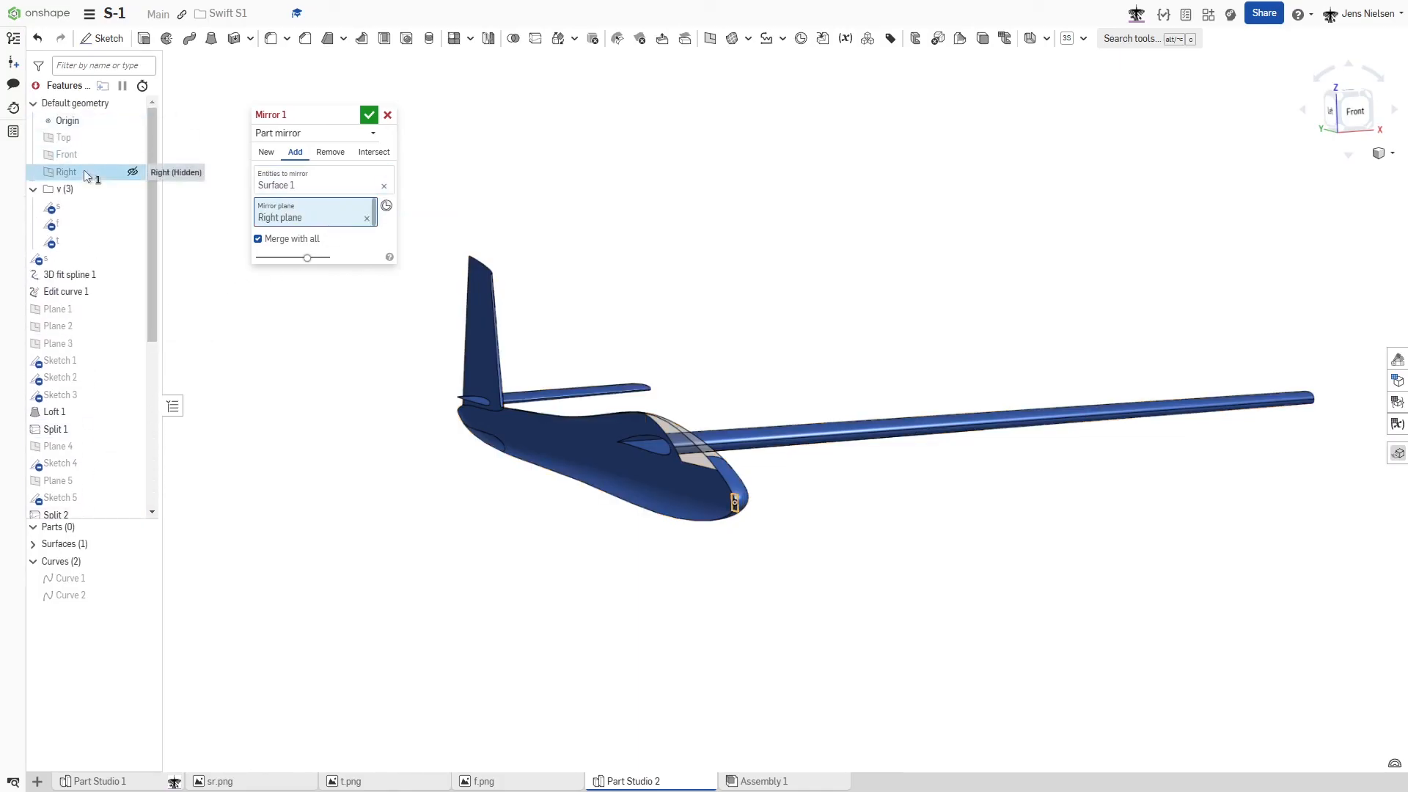
pyautogui.click(368, 116)
# - Close the fin's open tip with a Fill surface from its two top edges, added with position continuity and merged with all
pyautogui.hotkey('shift', '1')
pyautogui.moveTo(764, 197); pyautogui.dragTo(768, 85, button='right')
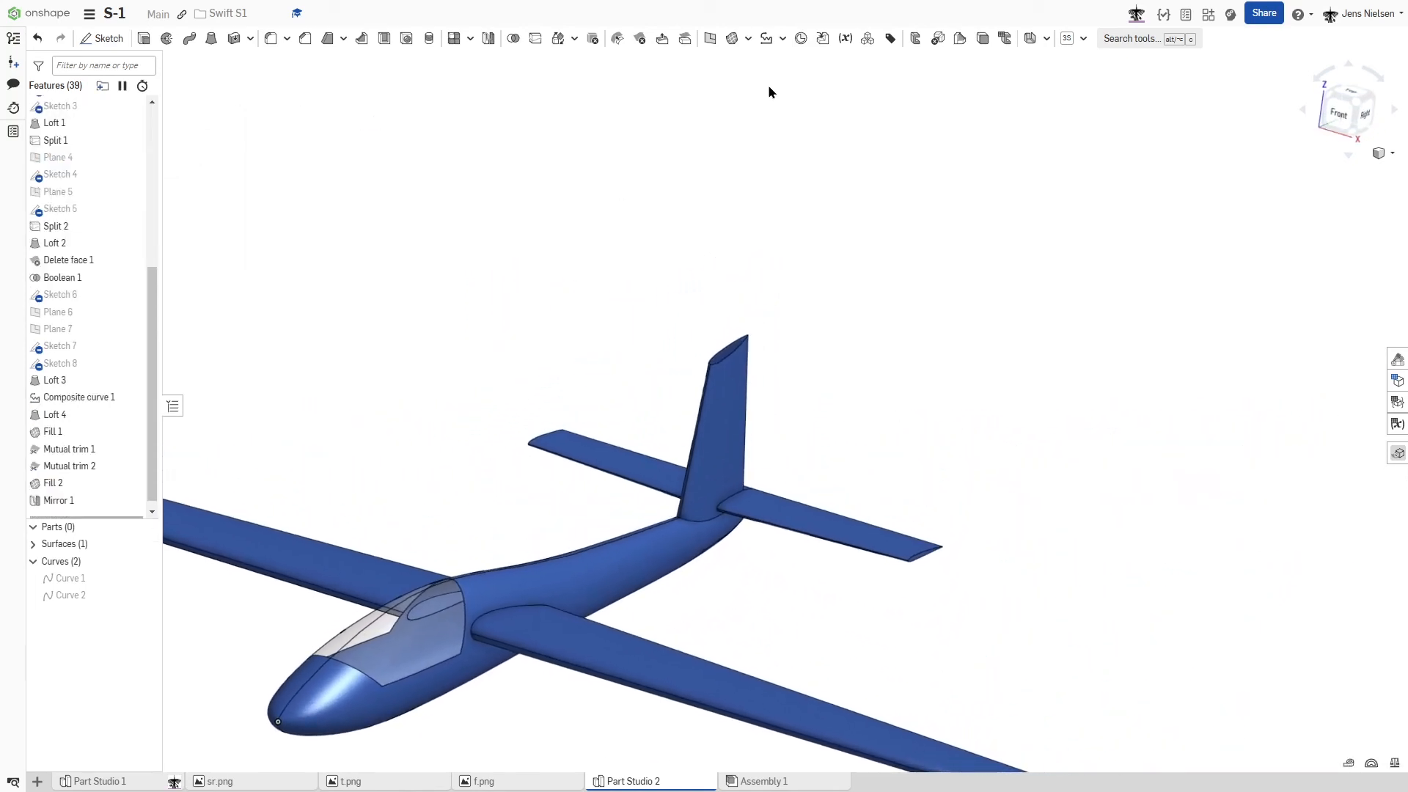
pyautogui.click(731, 46)
pyautogui.scroll(5, 772, 239)
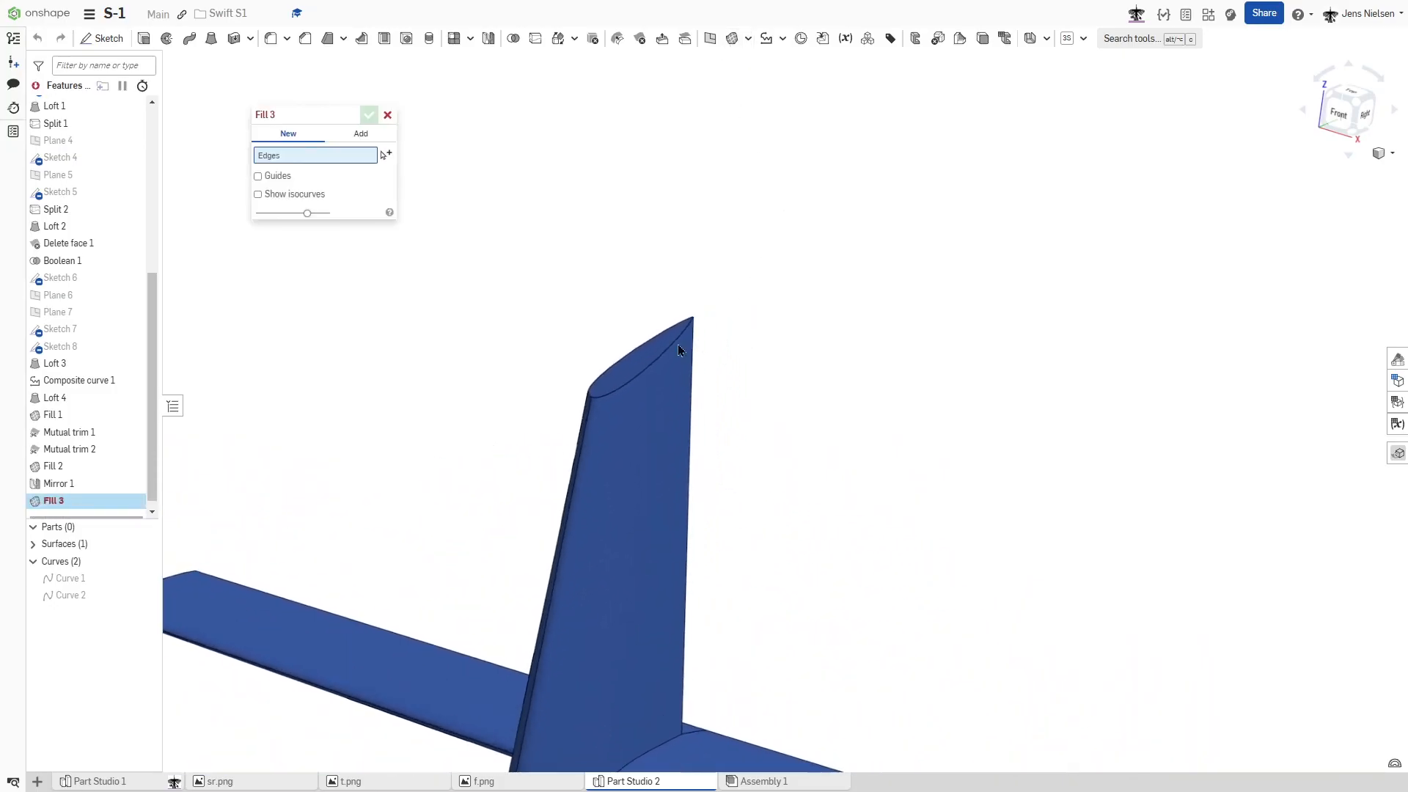
pyautogui.click(669, 349)
pyautogui.click(640, 347)
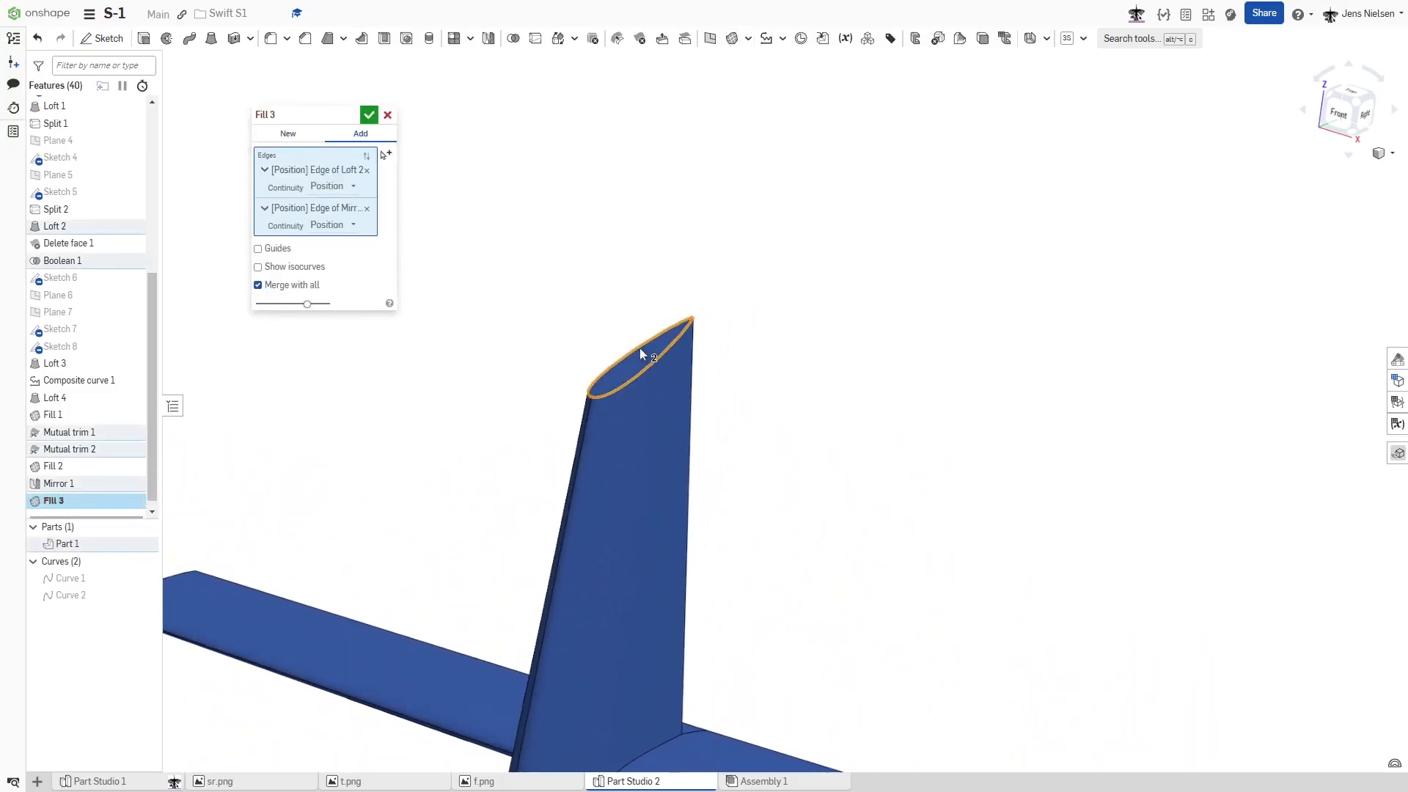
pyautogui.click(368, 115)
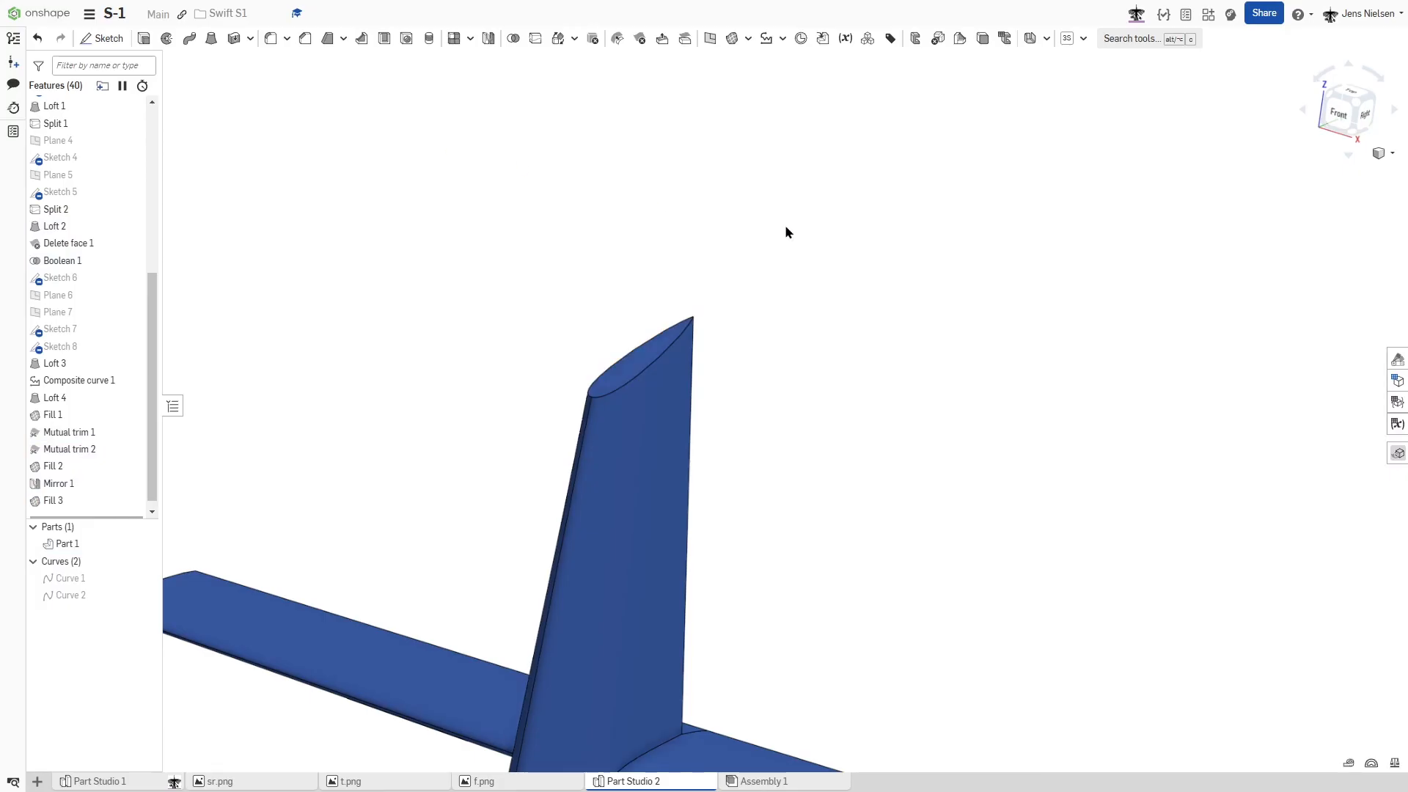
pyautogui.press('f')
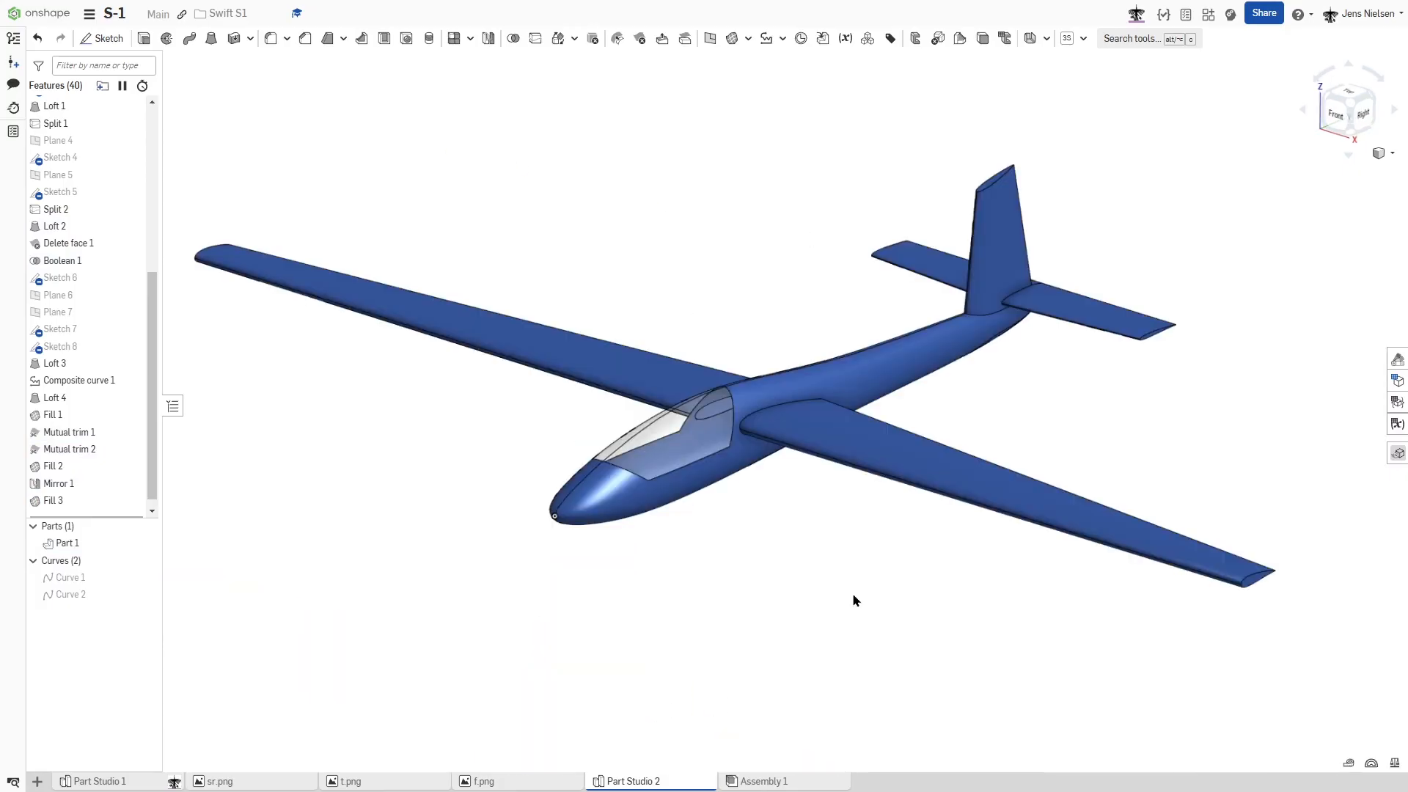